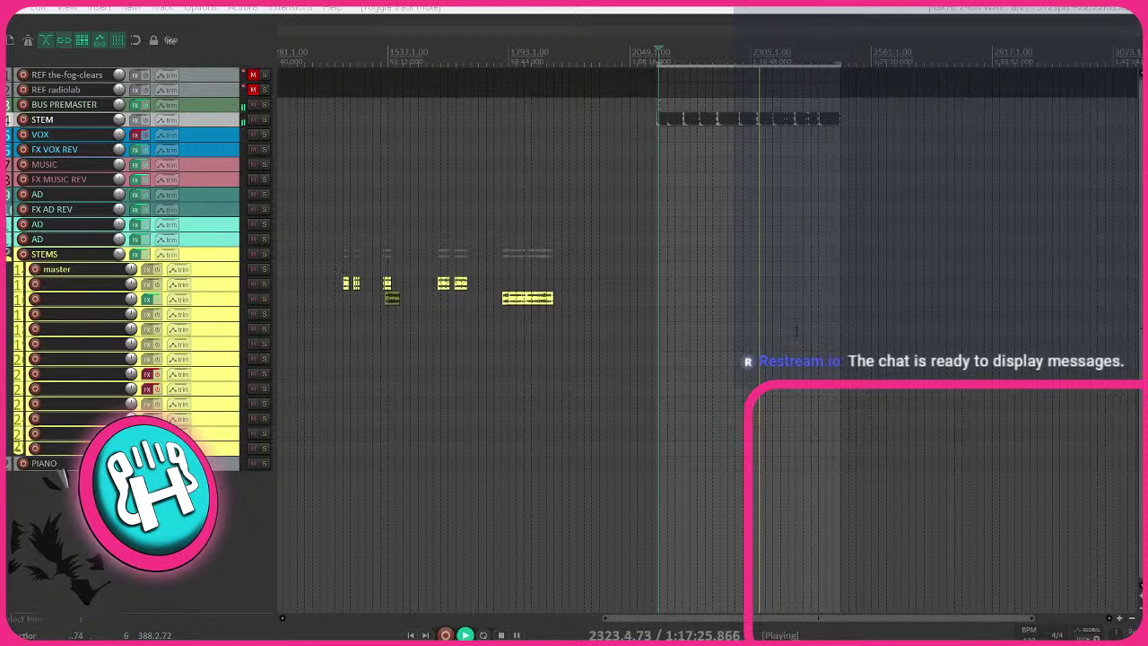
scroll(795, 331, up, 5)
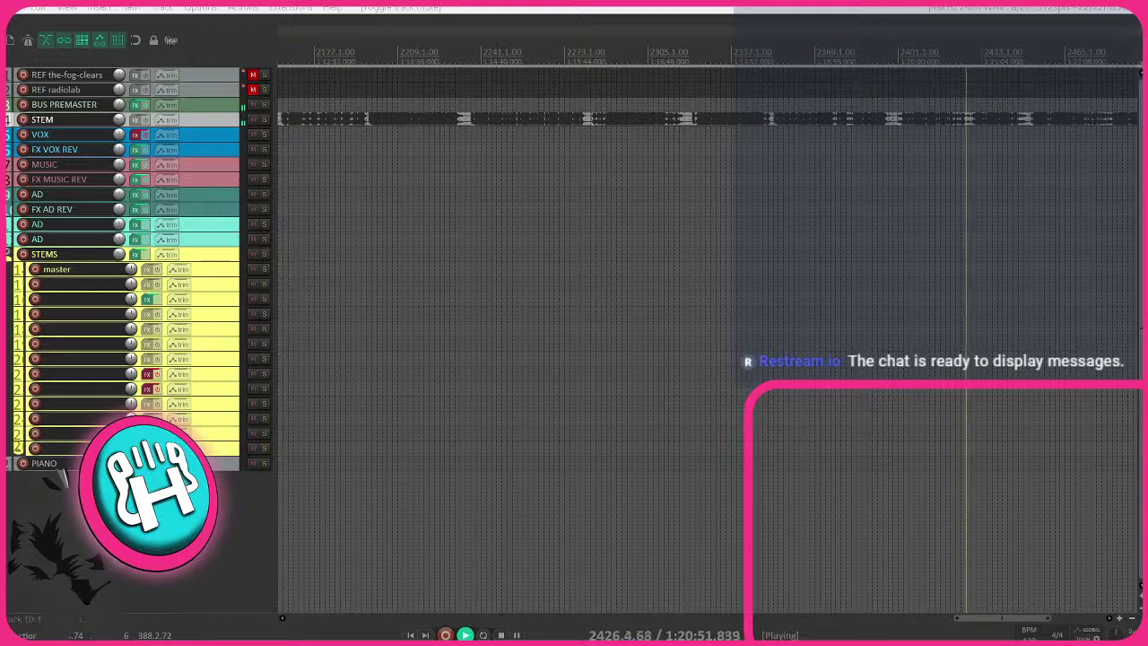
scroll(811, 341, down, 5)
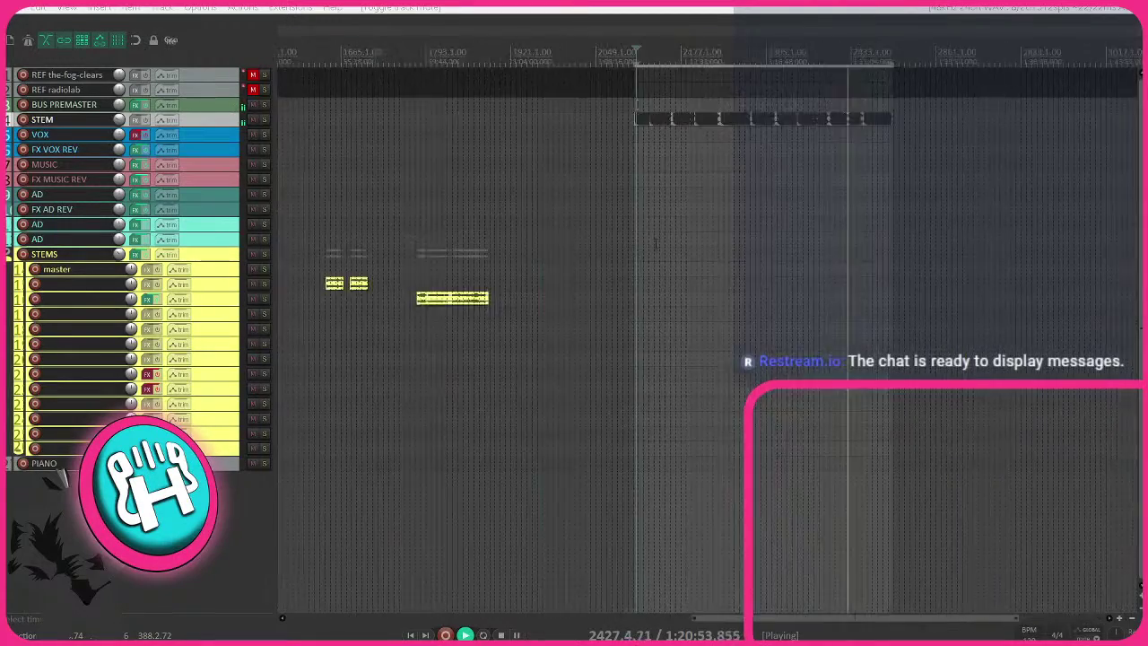
scroll(811, 341, left, 5)
scroll(810, 341, down, 5)
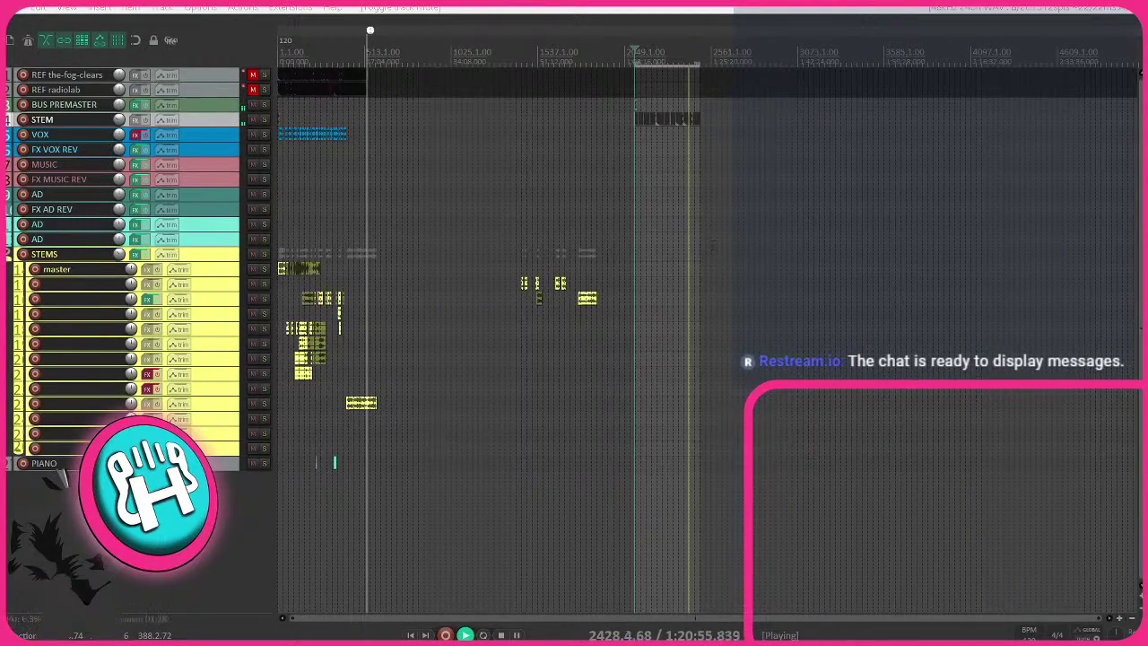
key(alt+Tab)
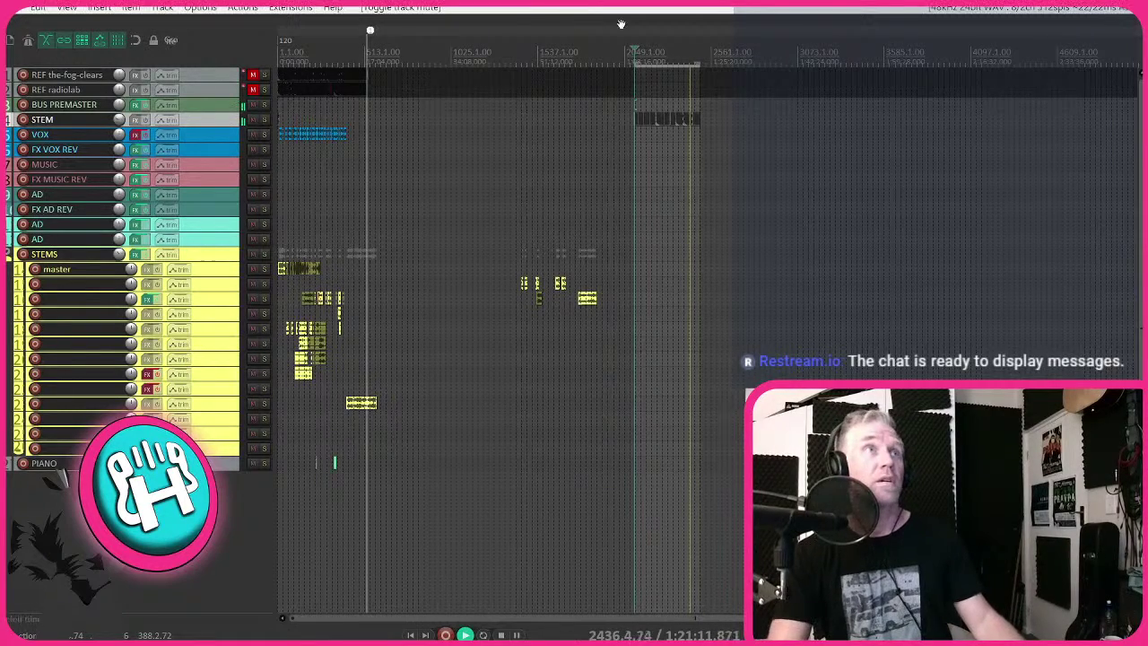
scroll(729, 194, up, 5)
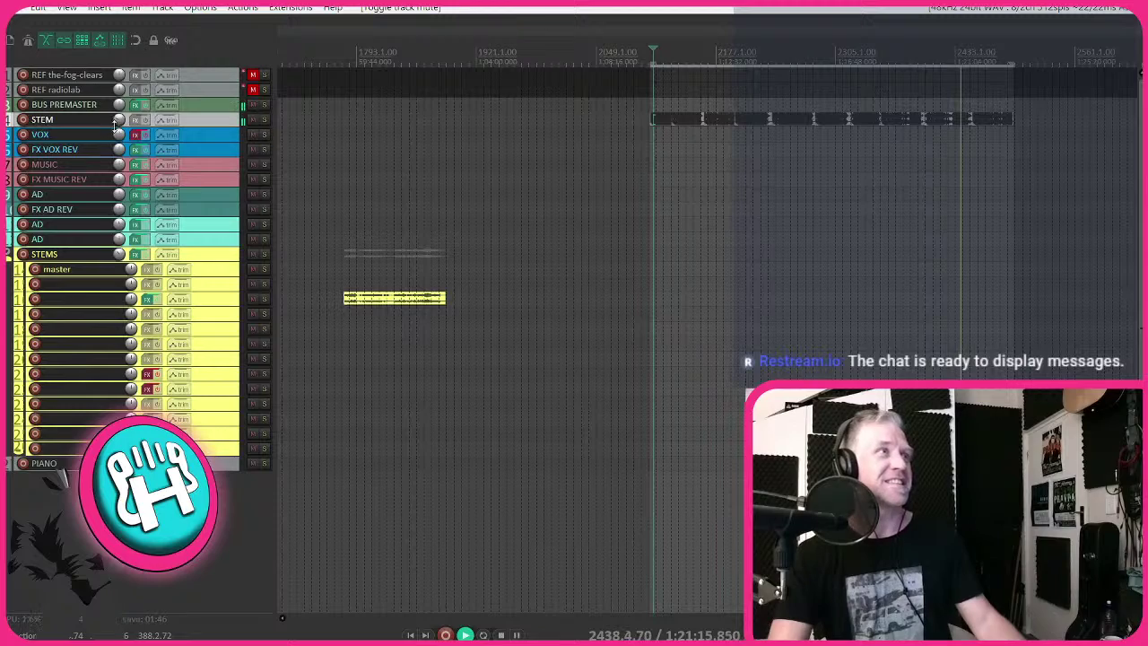
scroll(973, 194, down, 3)
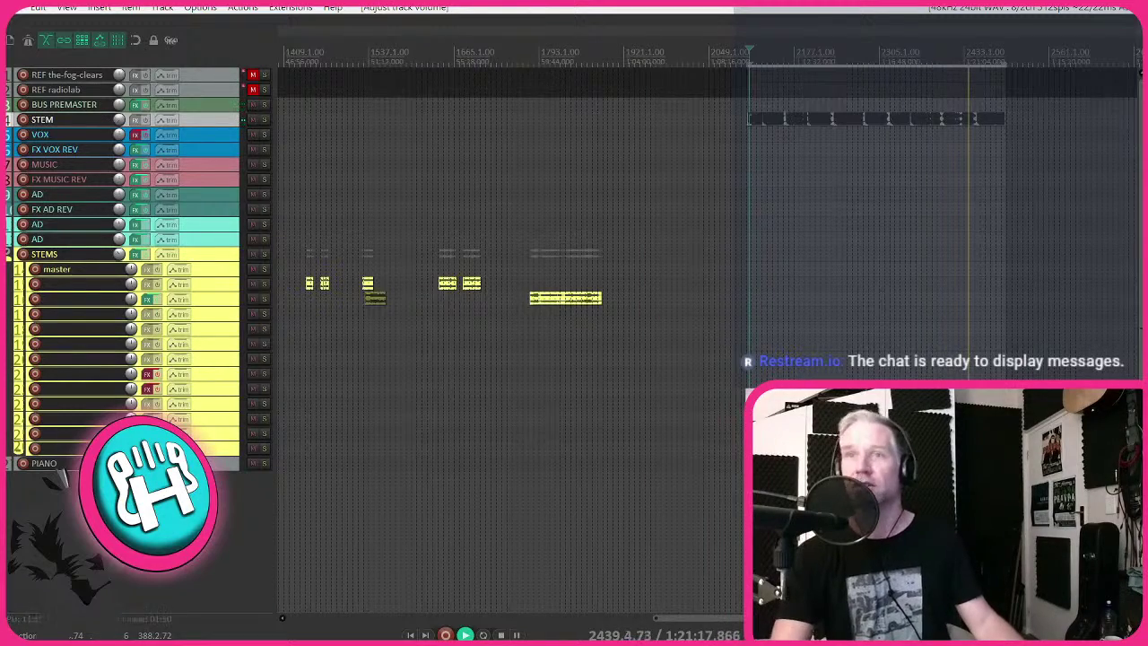
- Return to the project start and stop playback to focus on the opening section
scroll(973, 193, down, 10)
click(358, 88)
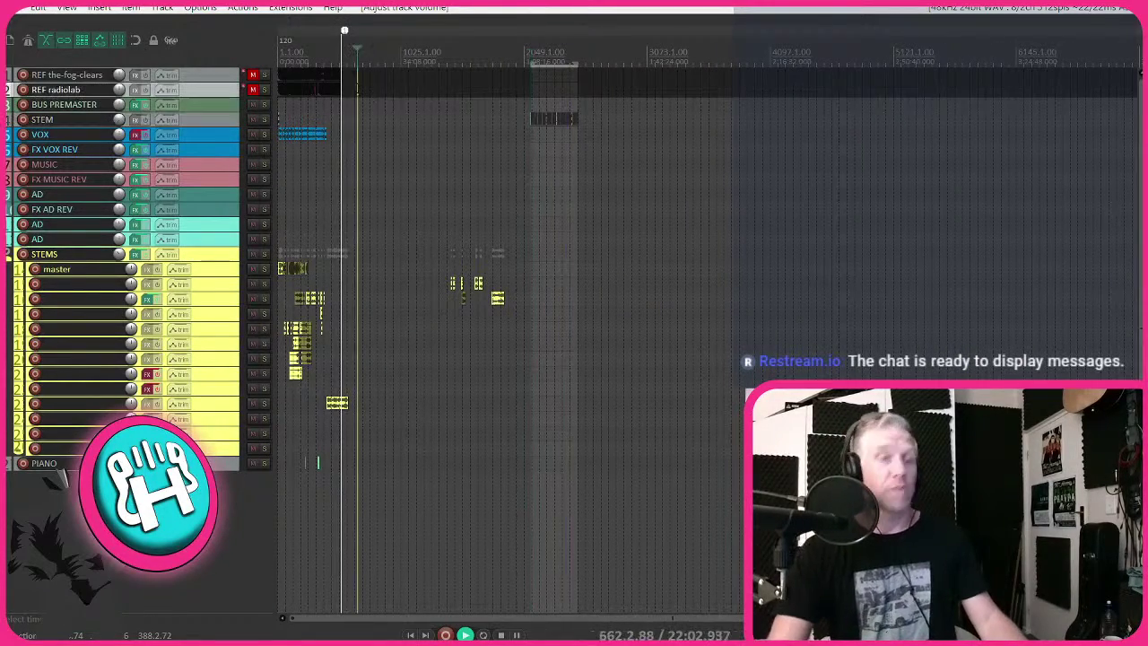
key(Home)
scroll(311, 110, up, 8)
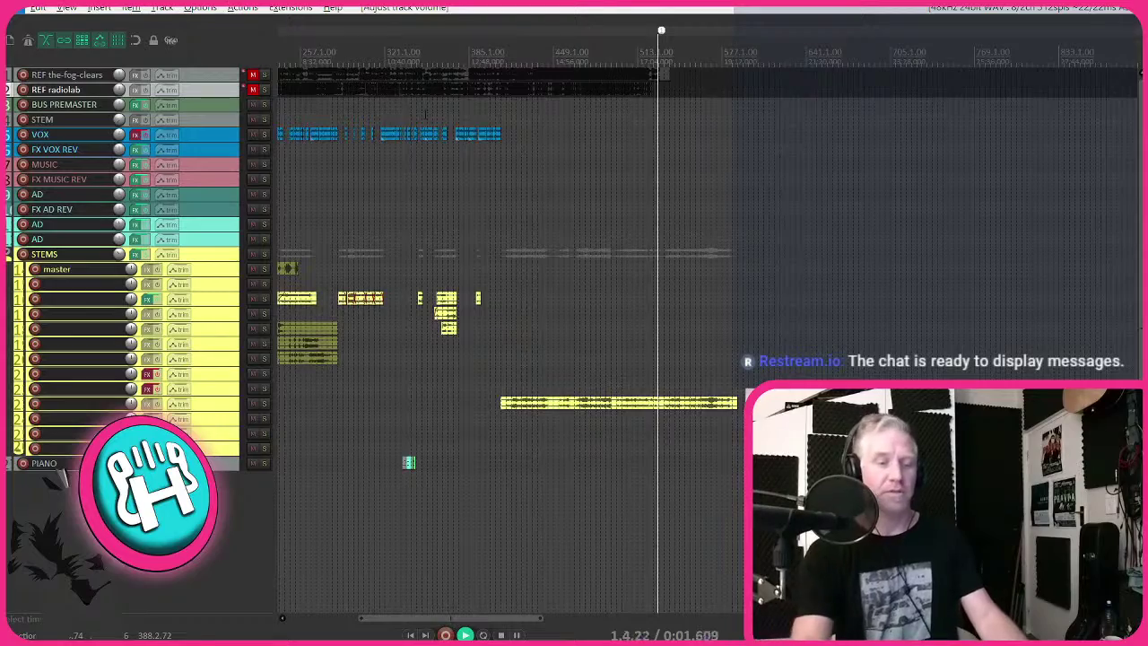
click(135, 179)
scroll(708, 323, up, 6)
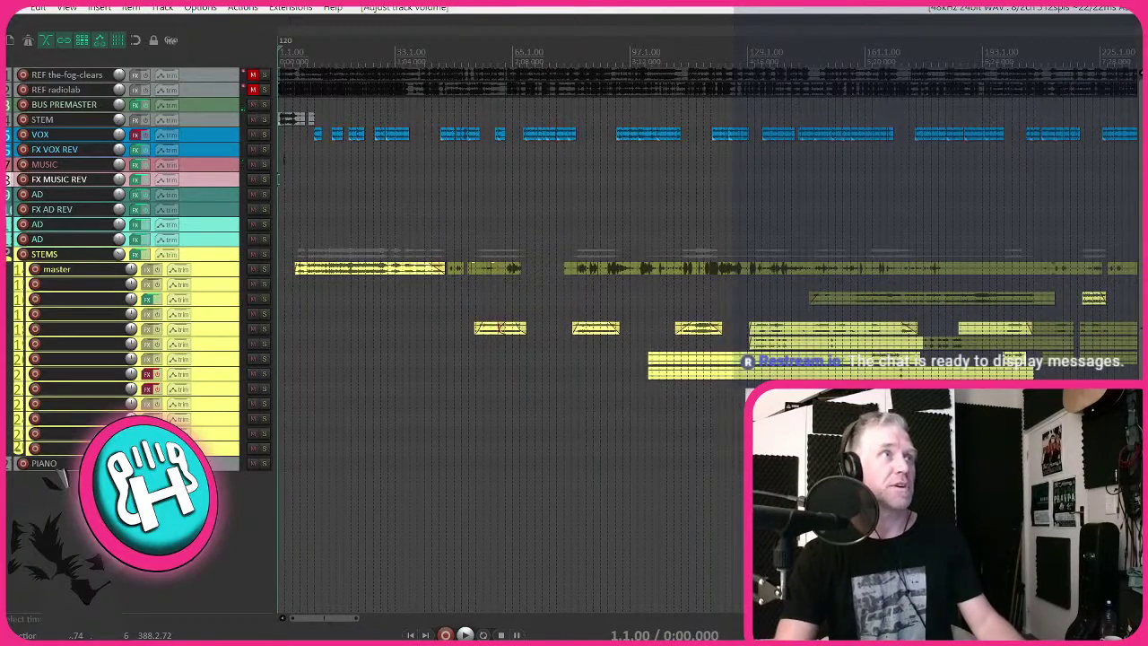
click(134, 164)
scroll(764, 283, up, 4)
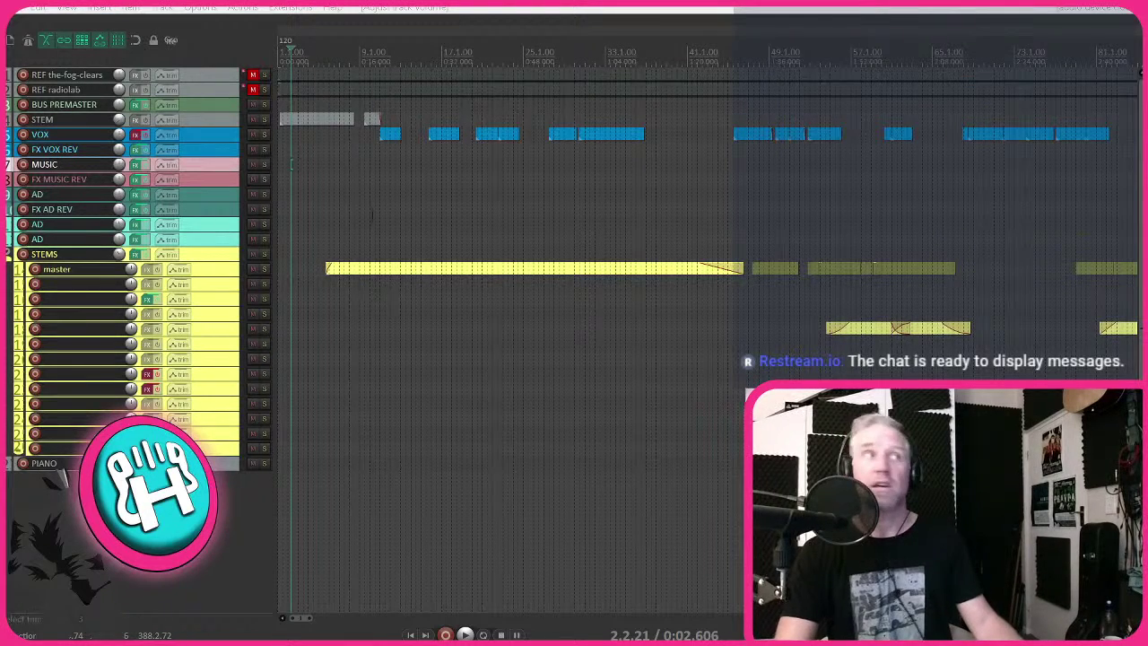
- Play the opening section from just after the start of the first master stem clip
click(328, 180)
scroll(413, 179, up, 4)
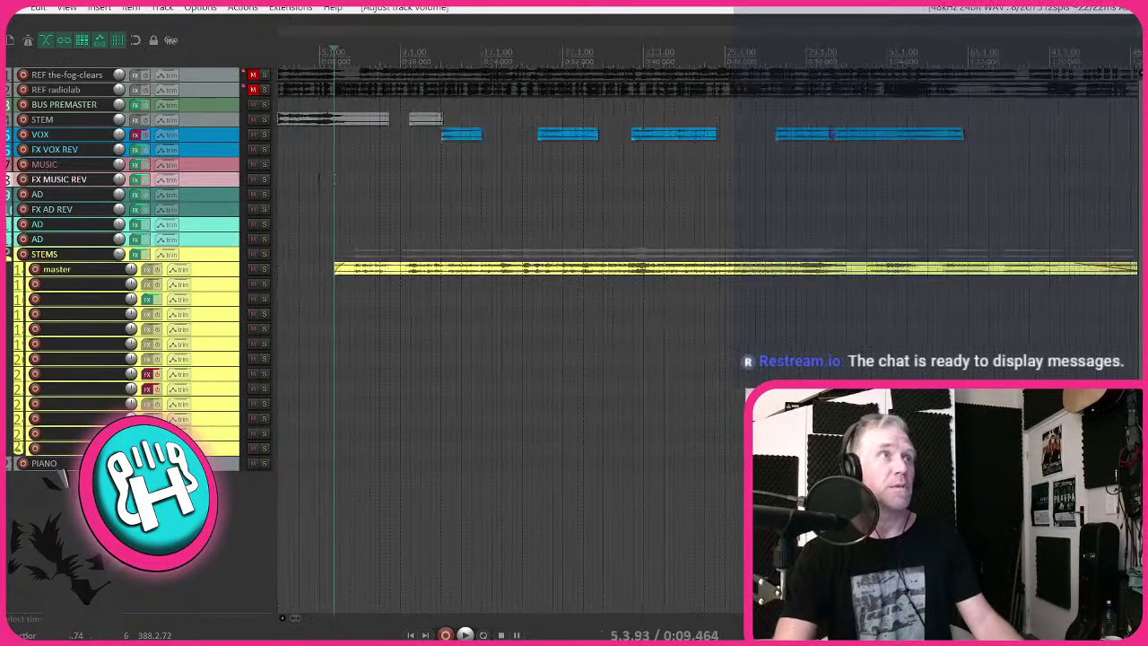
click(432, 225)
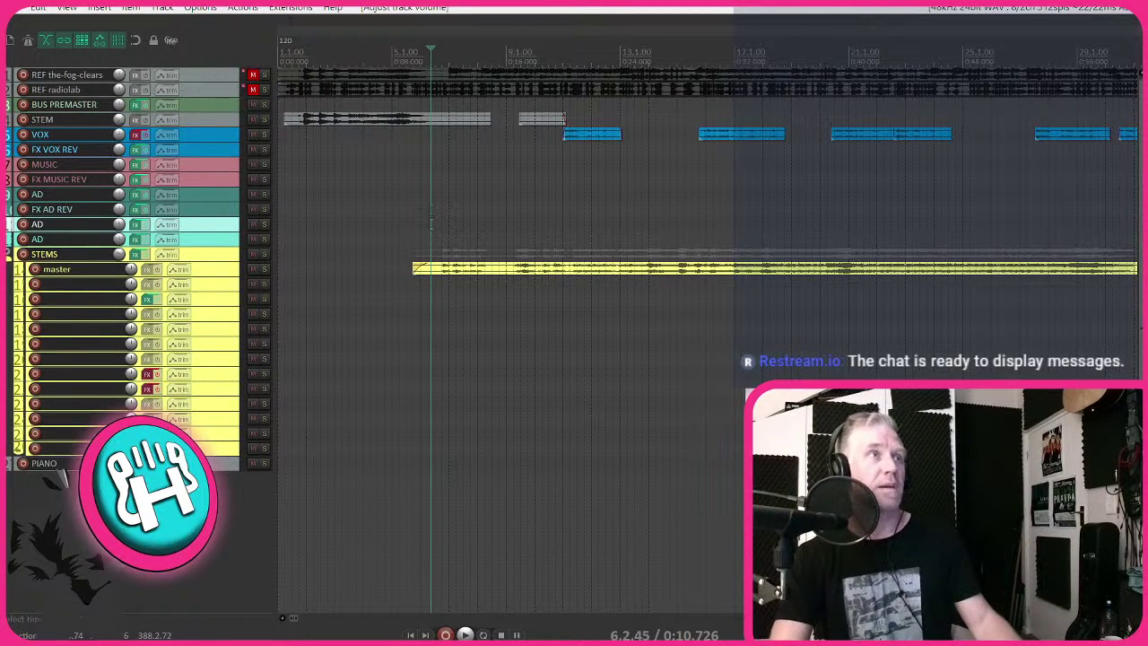
click(429, 212)
scroll(463, 180, down, 1)
key(space)
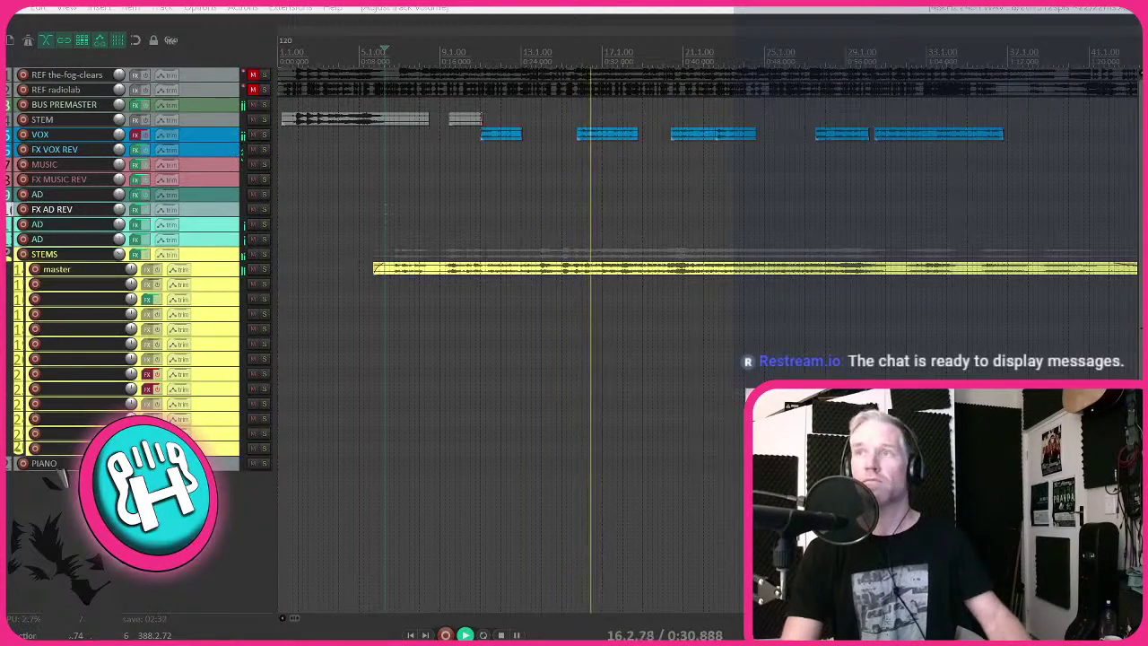
scroll(542, 276, down, 2)
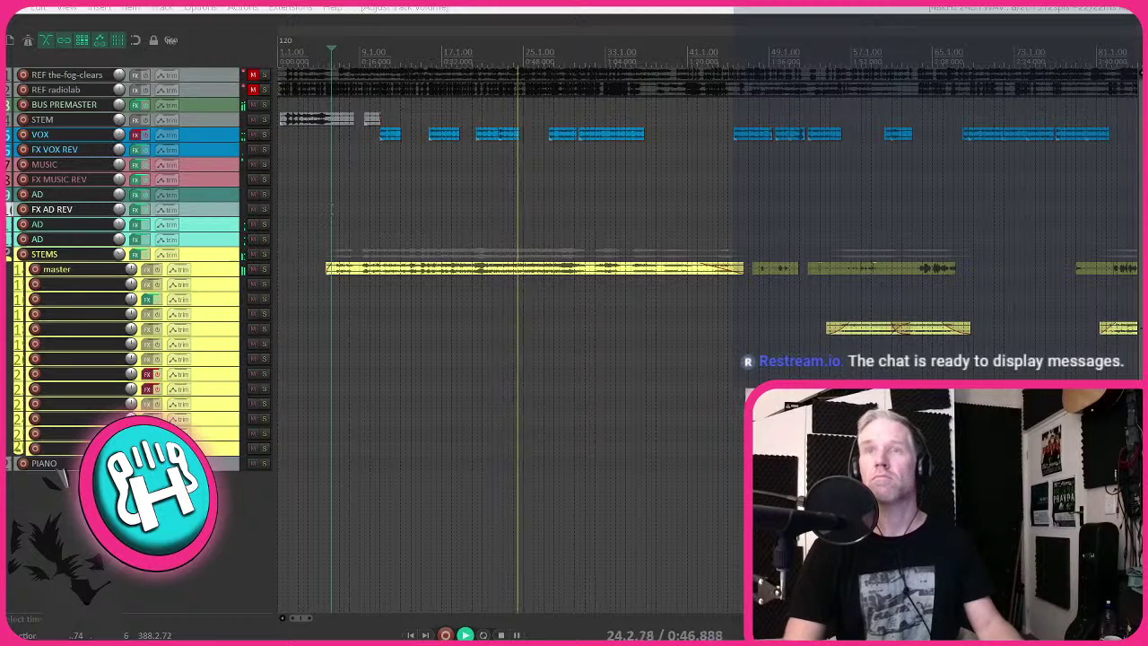
click(362, 192)
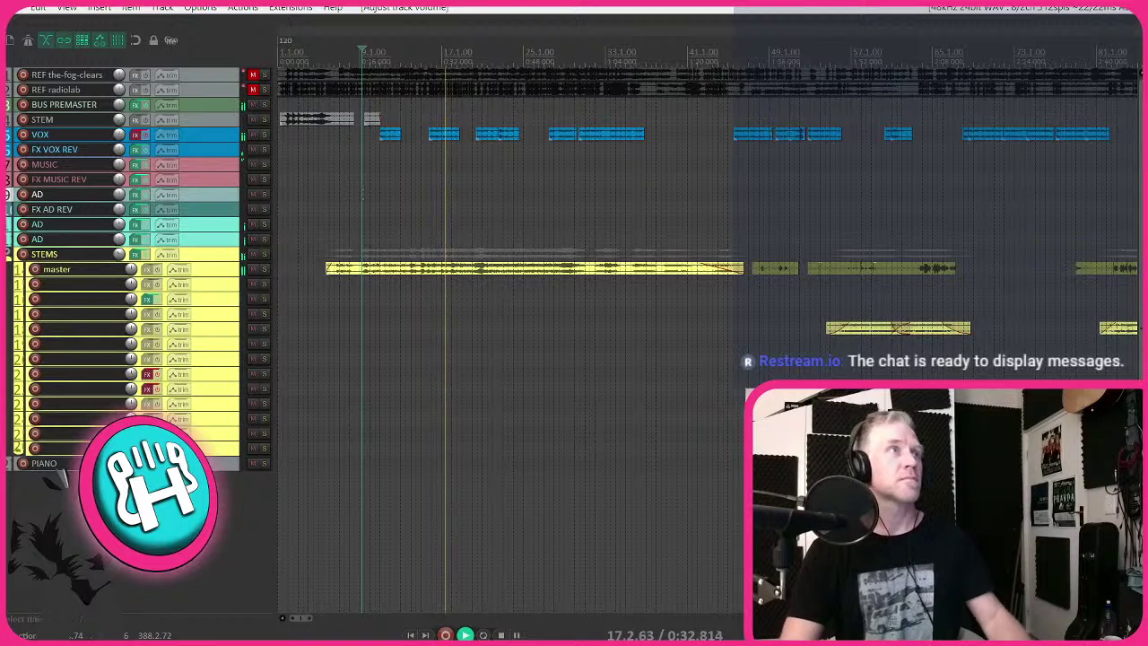
- Stop playback, move the edit cursor to about 0:06 and enable the VOX track's effects
click(313, 188)
click(119, 135)
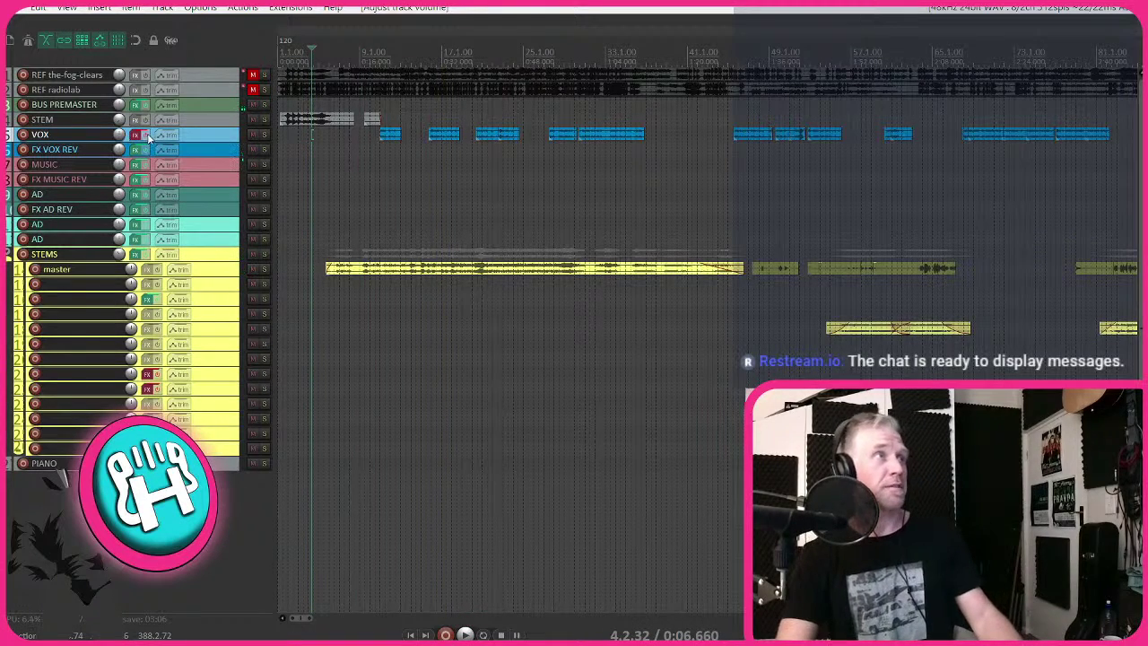
click(147, 134)
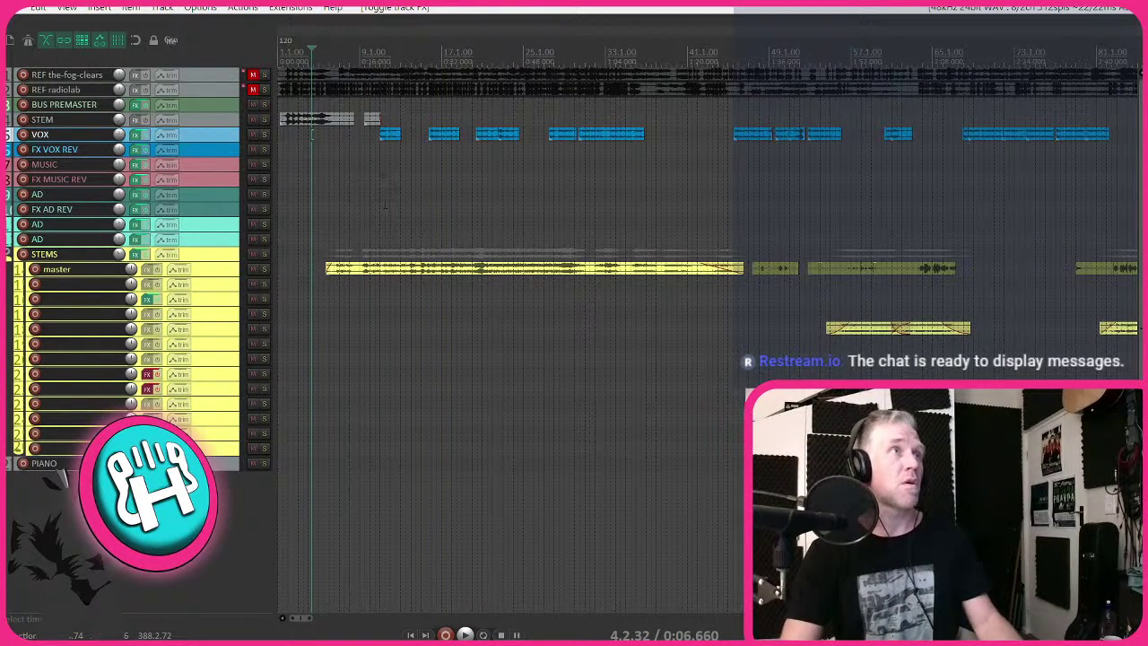
- Enlarge the VOX track, inspect its ValhallaFreqEcho settings at the first vocal clip and close the plugin window
scroll(385, 189, up, 3)
double_click(242, 139)
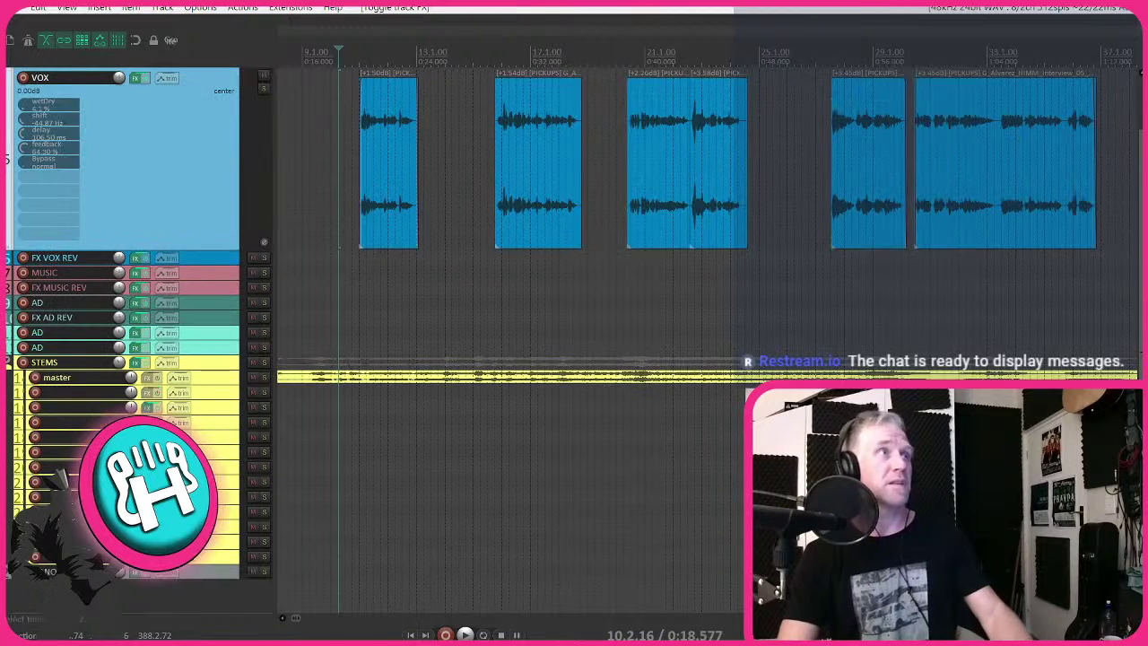
scroll(414, 172, up, 3)
click(572, 199)
key(space)
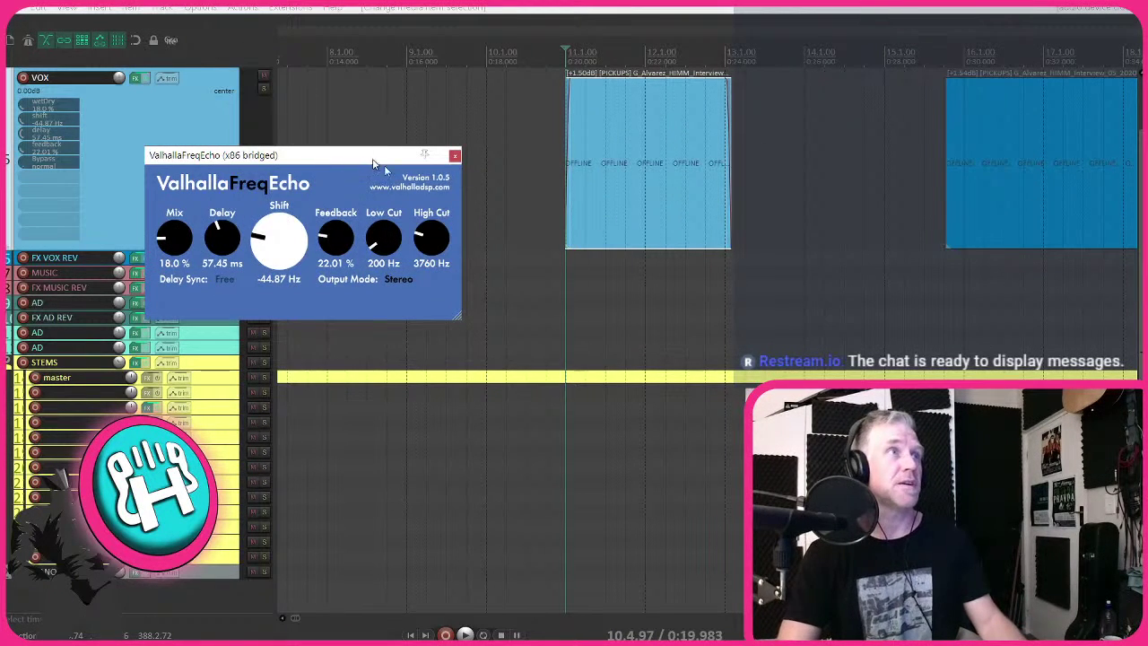
drag(374, 163, 232, 286)
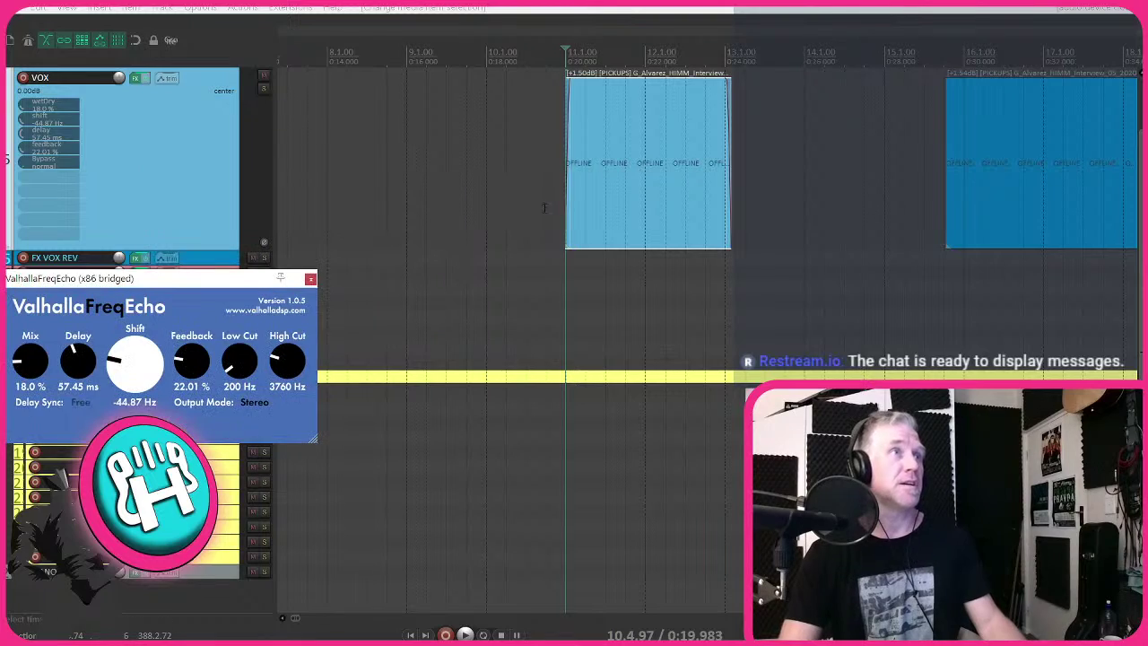
click(311, 279)
- Show all automation envelopes of the VOX track and examine them around the first vocal clips
key(v)
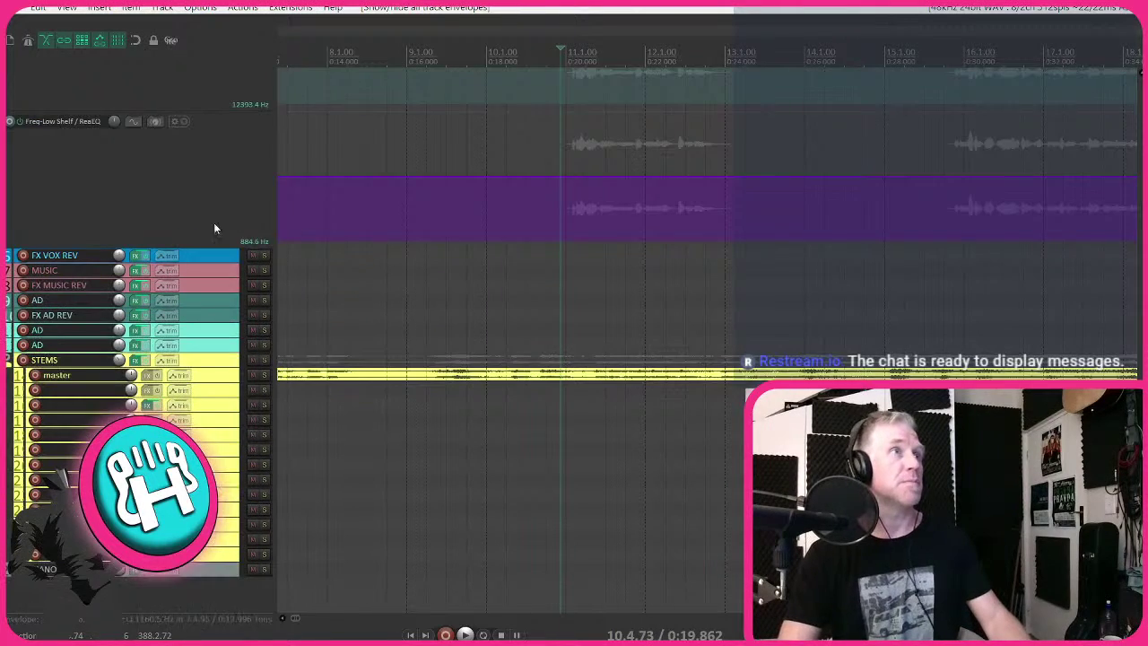
scroll(161, 241, up, 10)
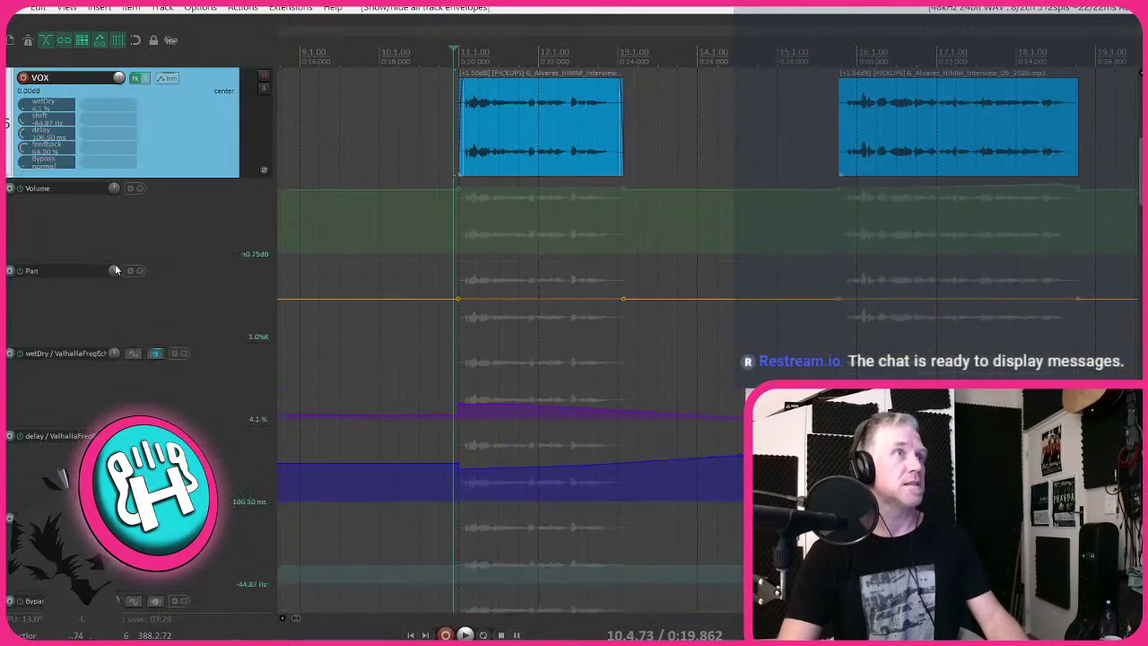
scroll(115, 269, down, 2)
scroll(429, 224, down, 8)
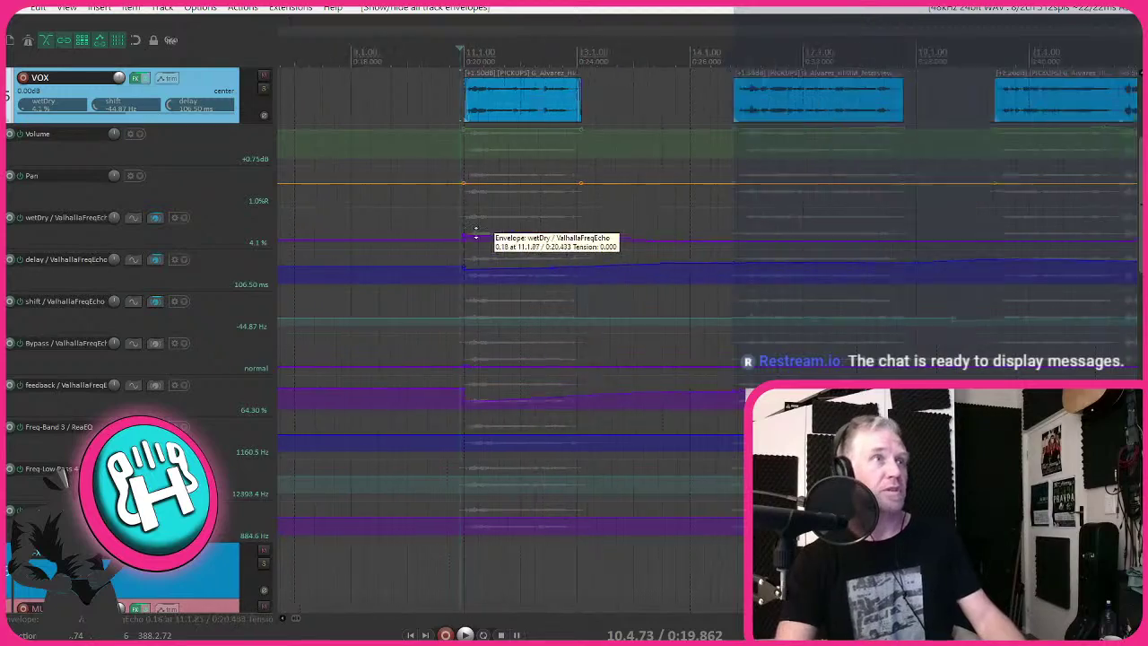
scroll(501, 236, down, 2)
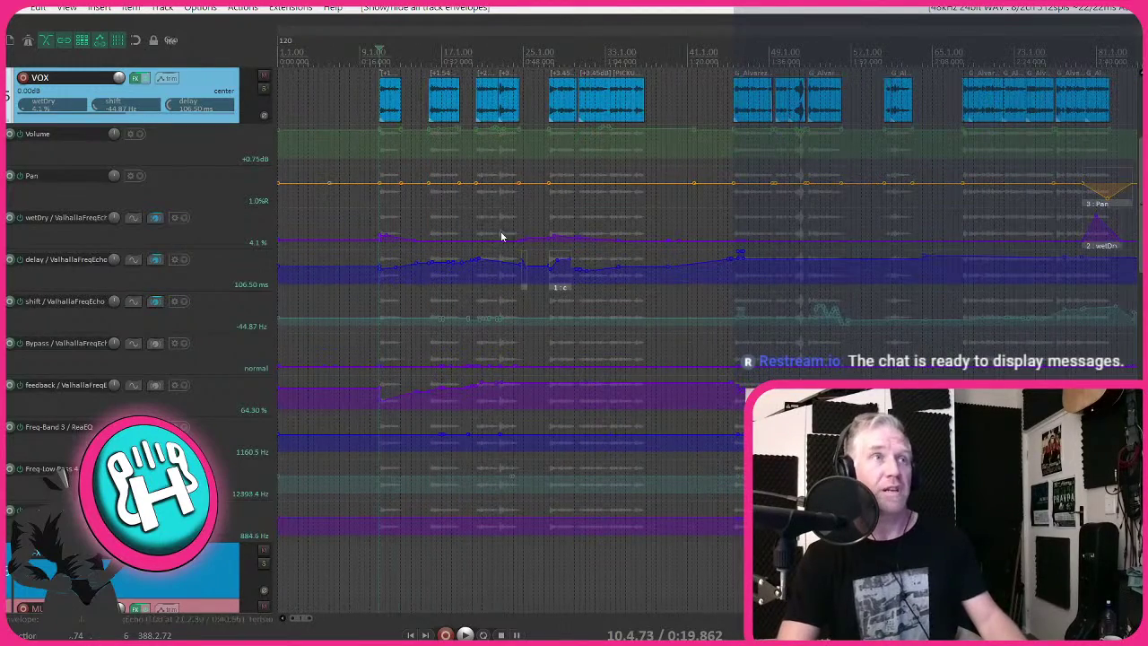
scroll(374, 177, up, 2)
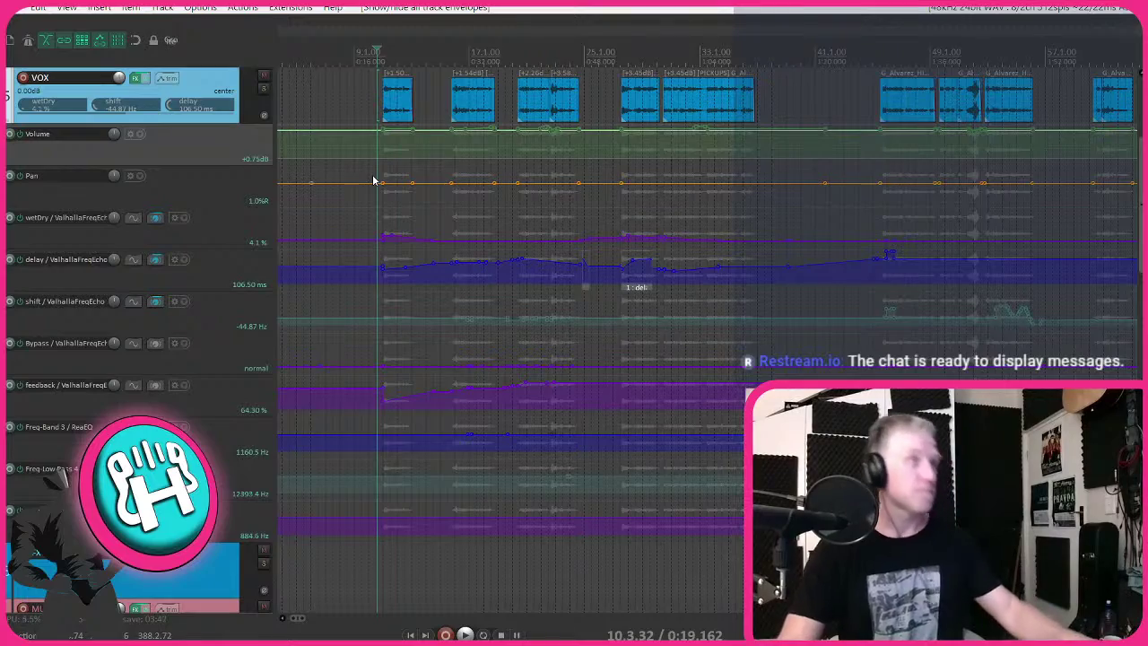
- Play the first vocal clip, then examine the volume, pan and ValhallaFreqEcho automation along the whole VOX track
key(space)
scroll(573, 179, up, 6)
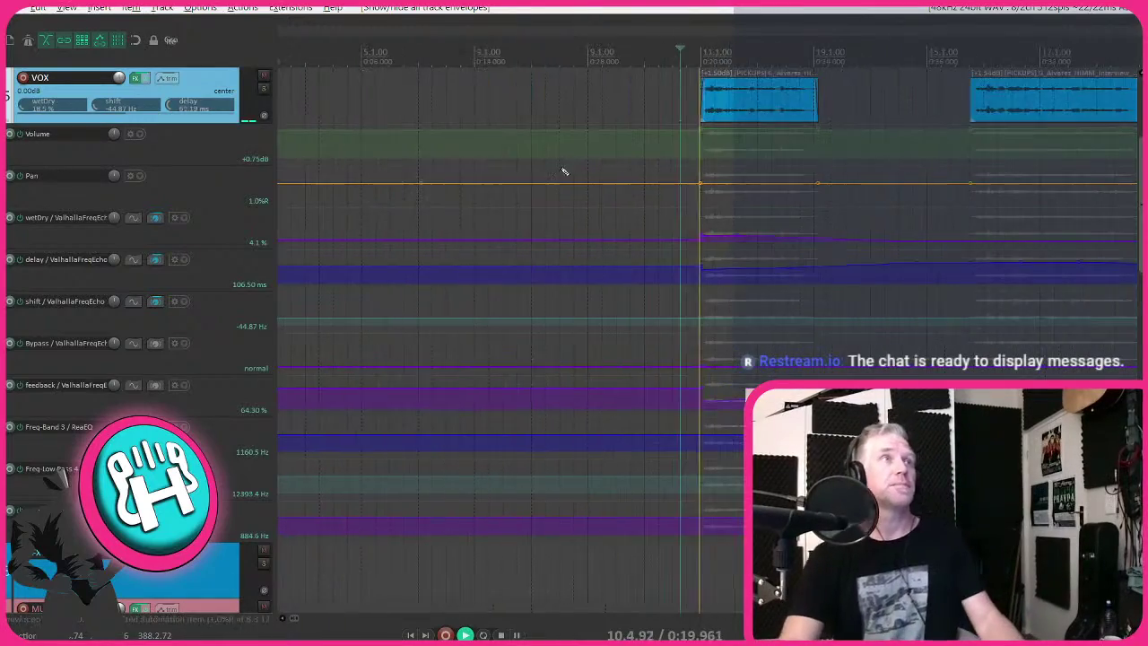
scroll(594, 193, down, 3)
scroll(567, 262, down, 4)
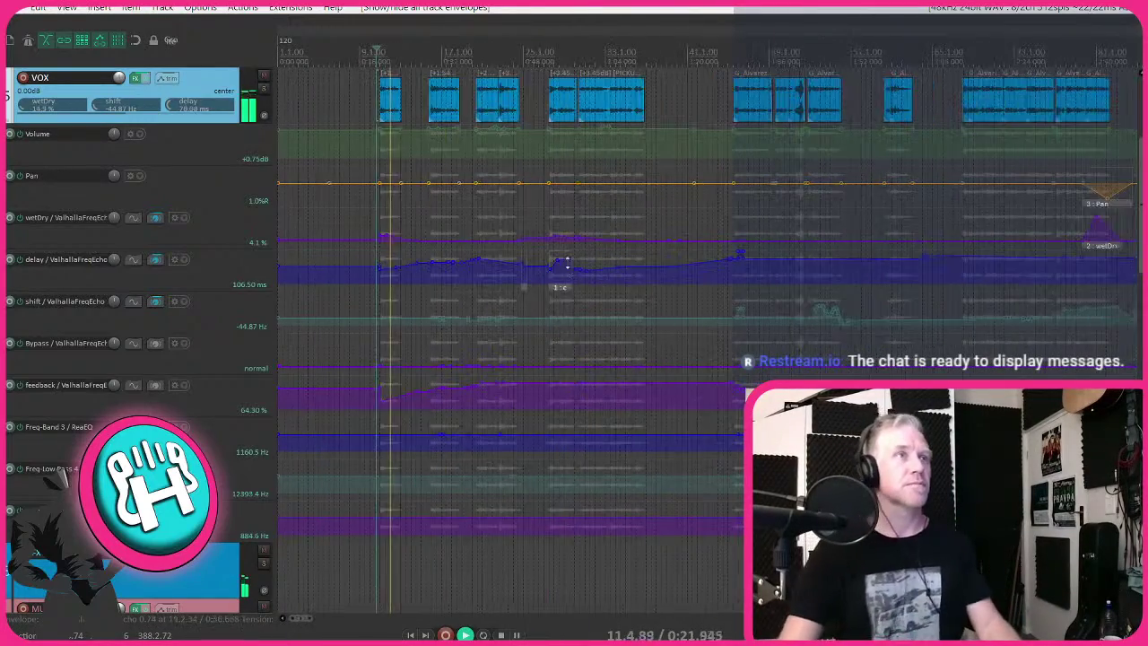
scroll(565, 263, down, 4)
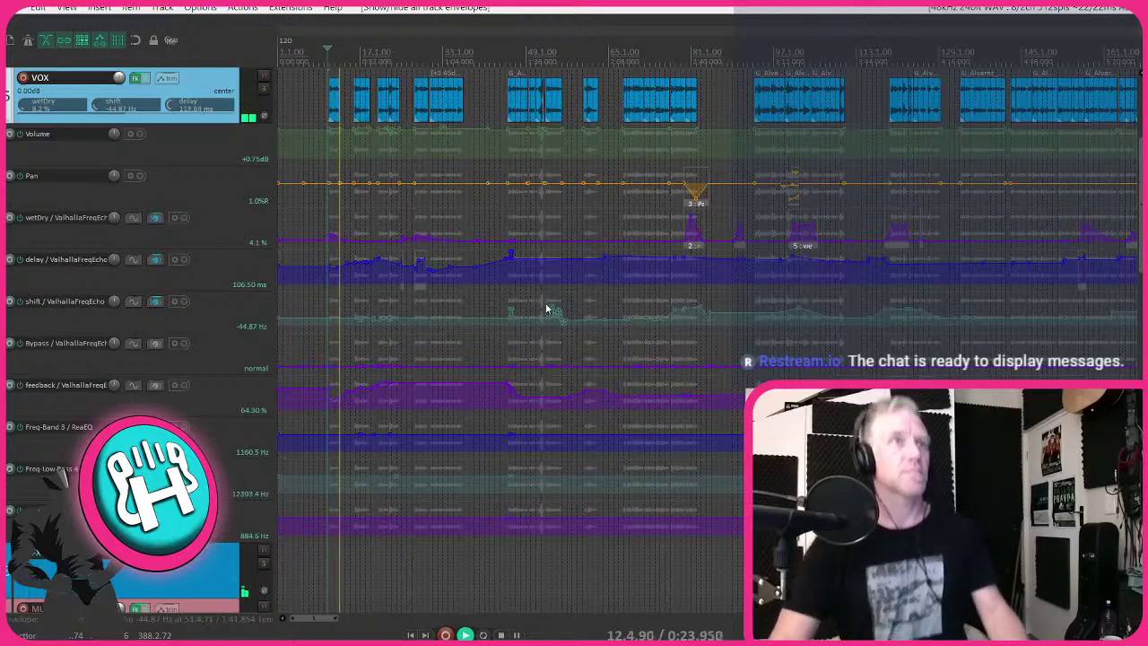
scroll(709, 257, down, 6)
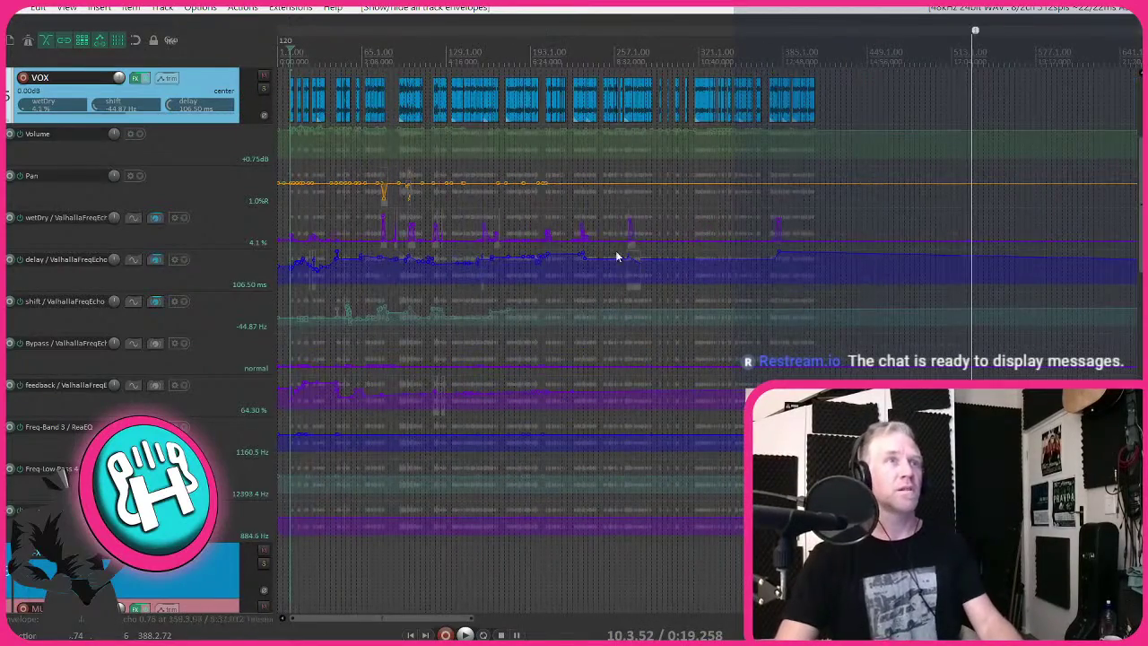
scroll(287, 226, up, 6)
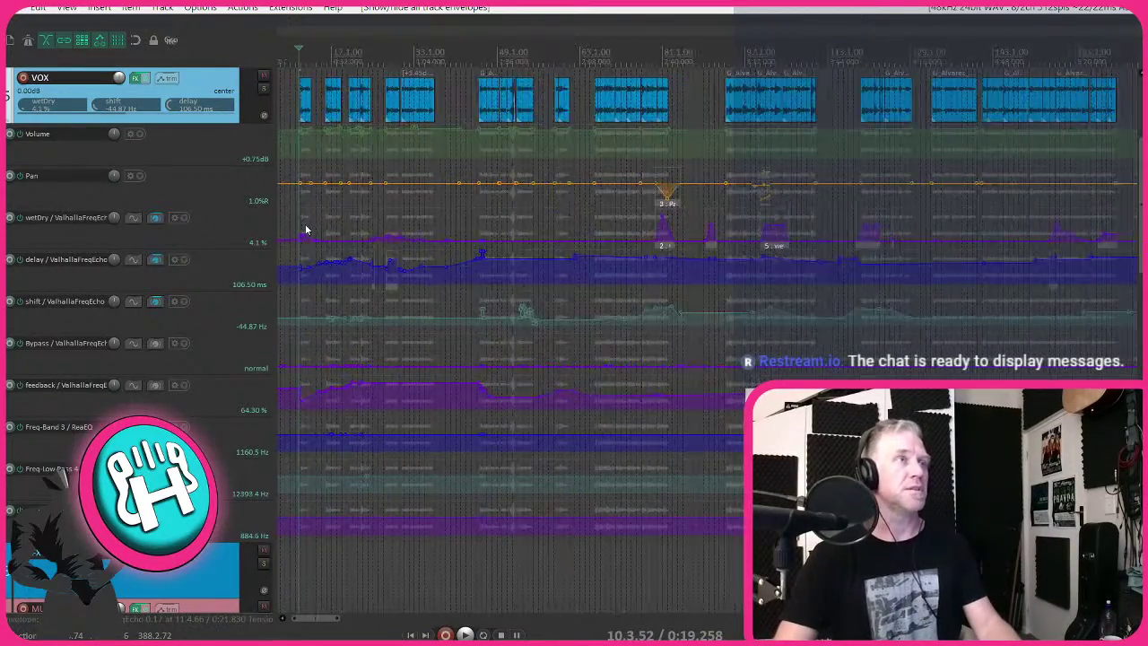
scroll(359, 230, down, 2)
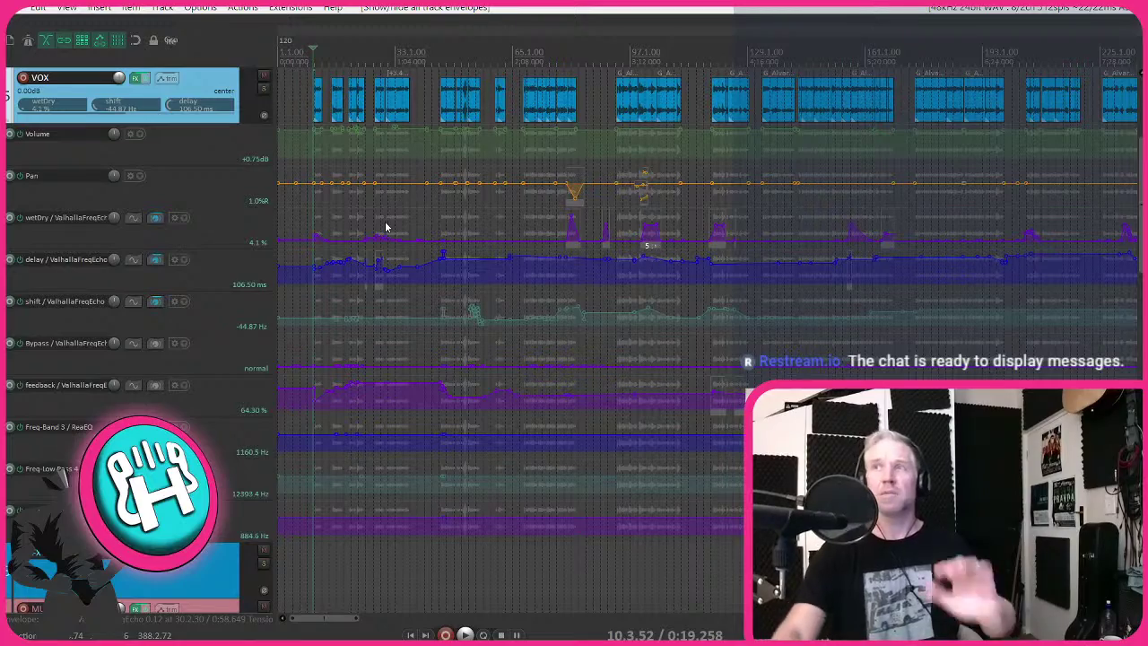
scroll(358, 216, up, 4)
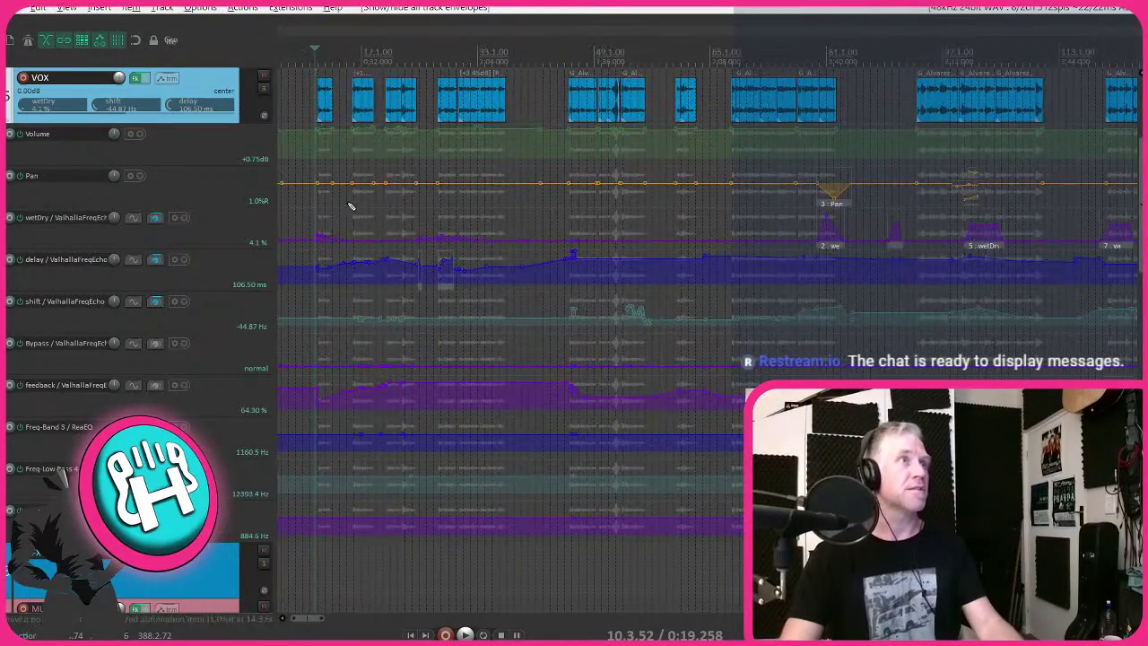
scroll(479, 152, down, 6)
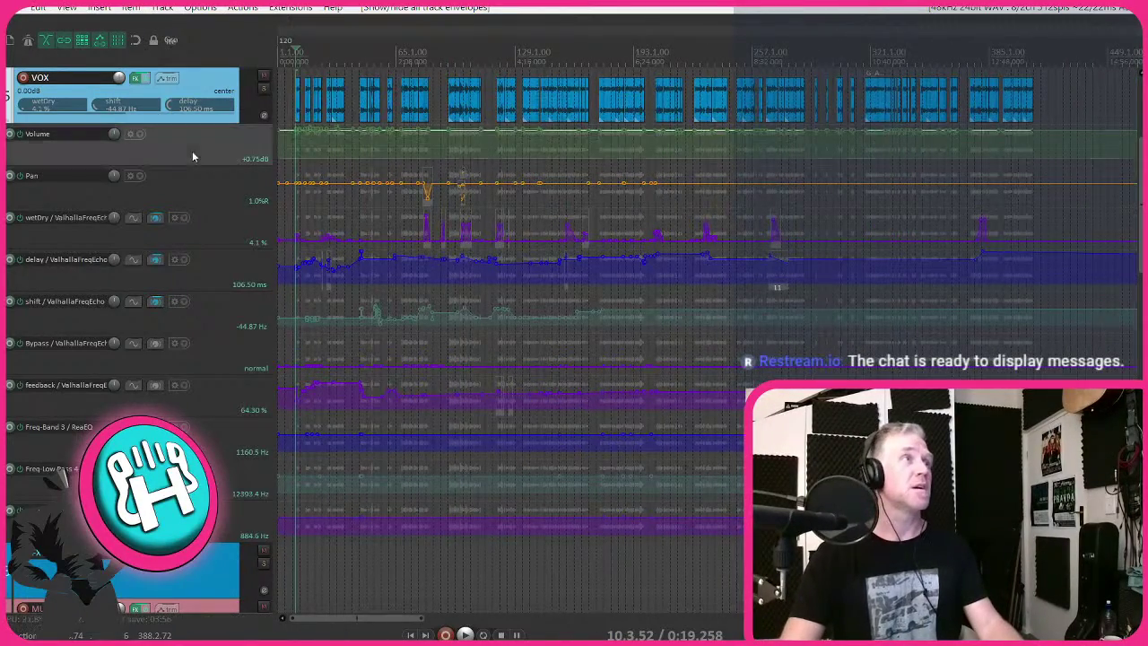
- Hide all automation envelopes of the VOX track
right_click(214, 161)
click(229, 159)
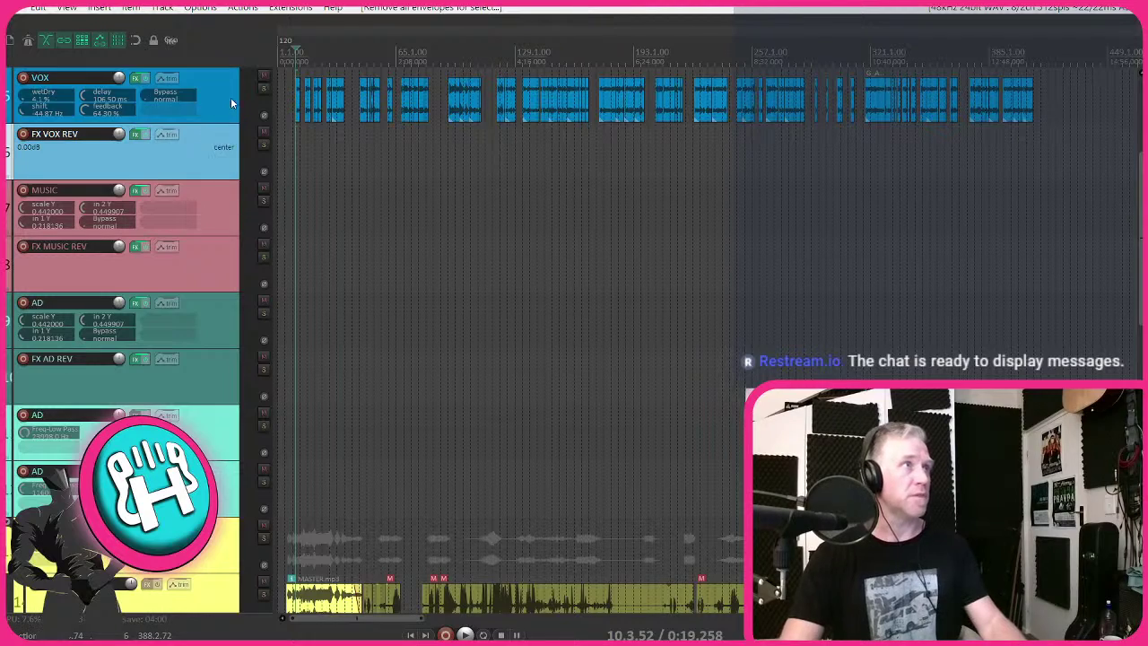
key(v)
key(shift+v)
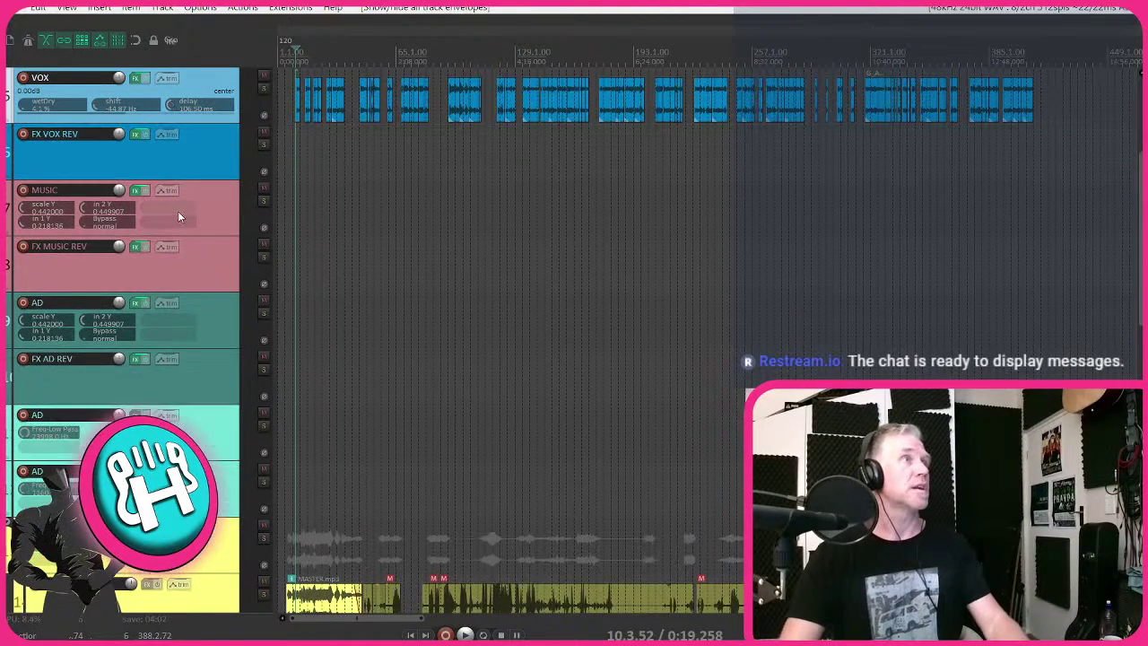
- Enlarge the VOX track and show its volume envelope across all of the vocal clips
double_click(207, 123)
key(v)
key(v)
key(v)
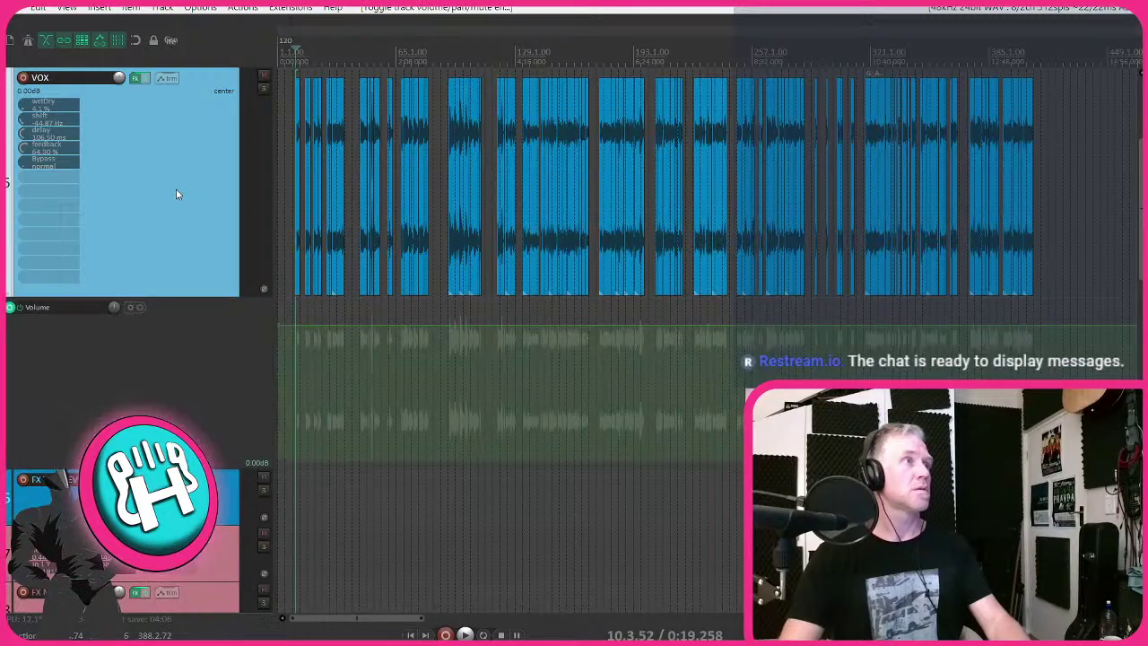
scroll(413, 278, down, 2)
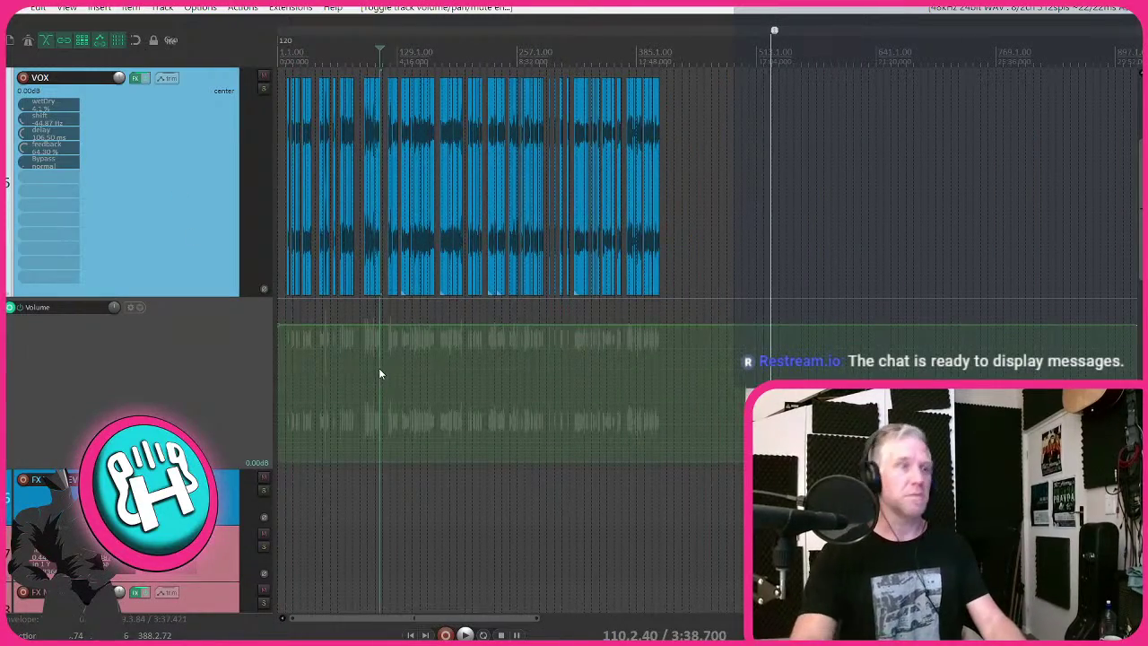
- Solo the VOX track and start playback just before its first vocal clip
key(Home)
scroll(287, 300, up, 5)
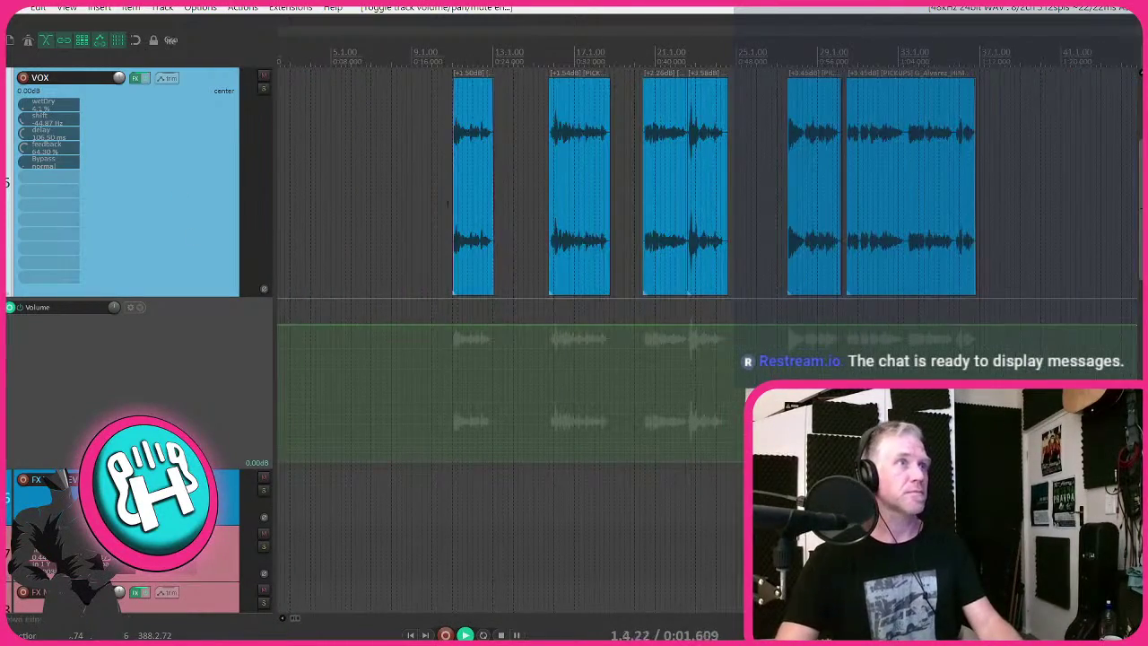
click(443, 205)
scroll(430, 207, up, 3)
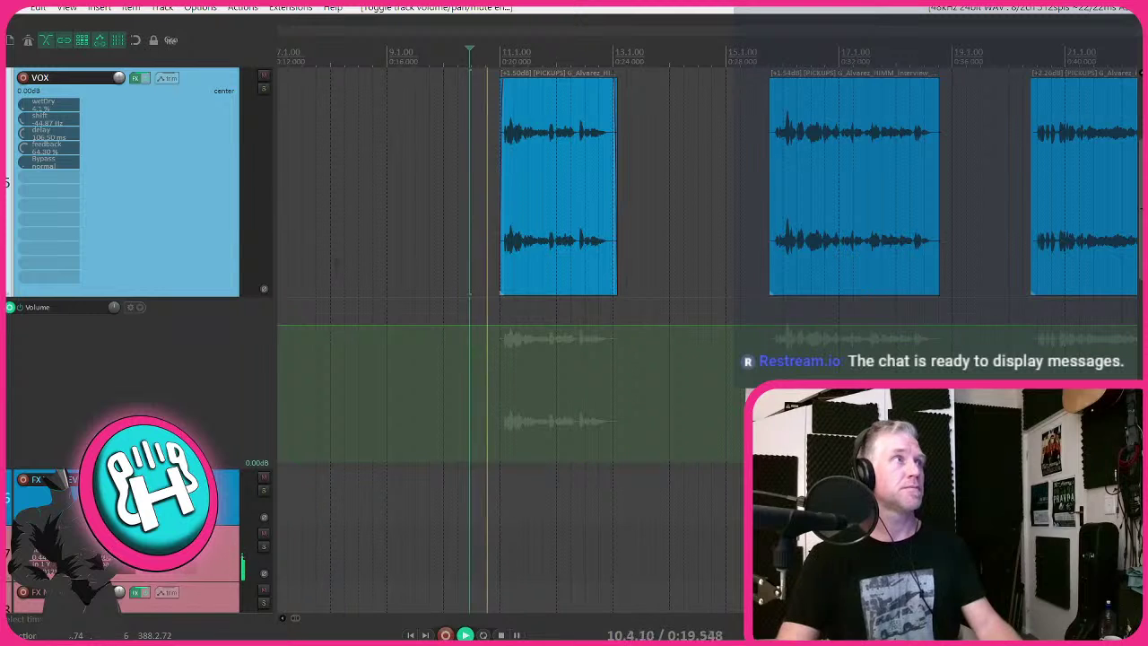
key(space)
key(space)
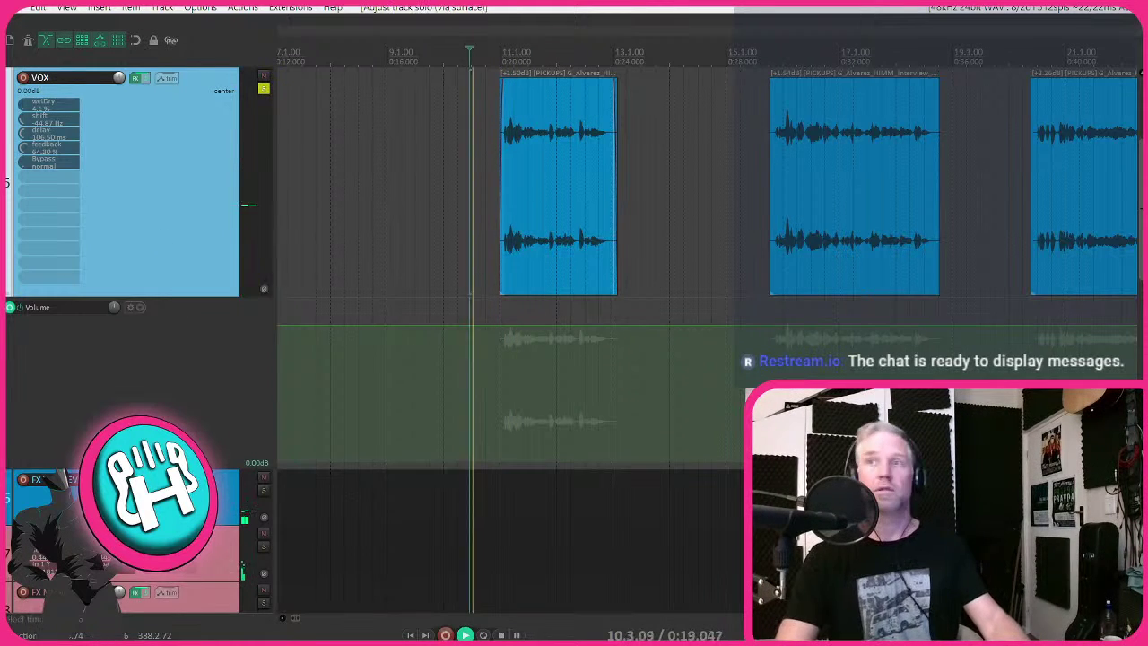
key(space)
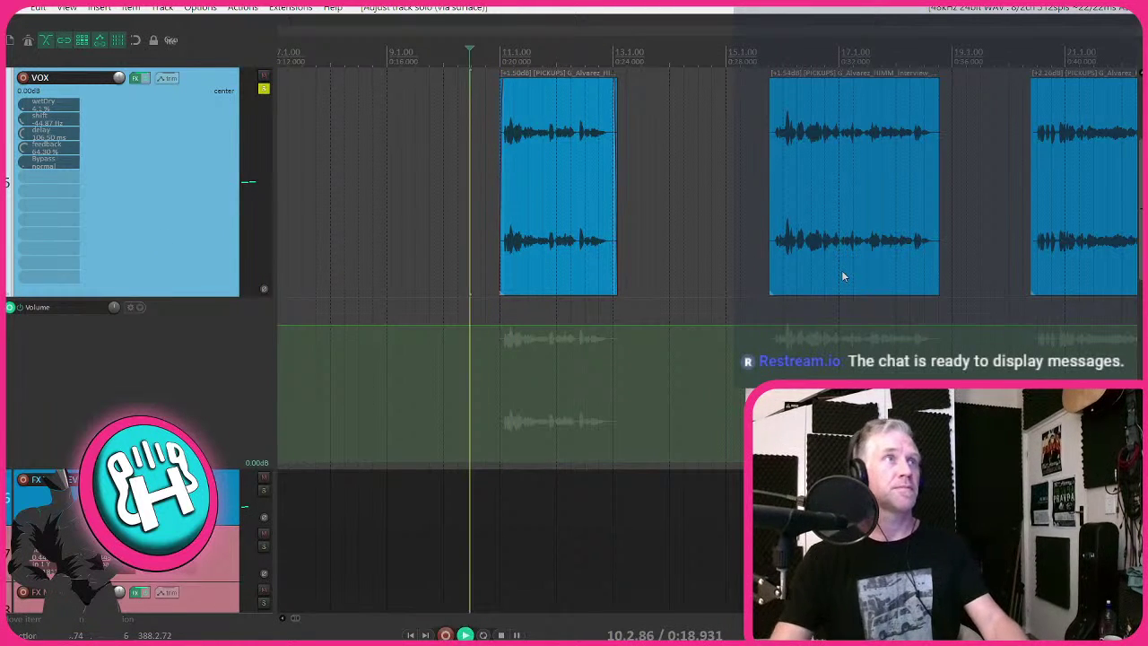
- Listen to the first vocal clip in solo, then select that clip
scroll(466, 171, up, 2)
scroll(665, 155, down, 1)
scroll(665, 155, down, 1)
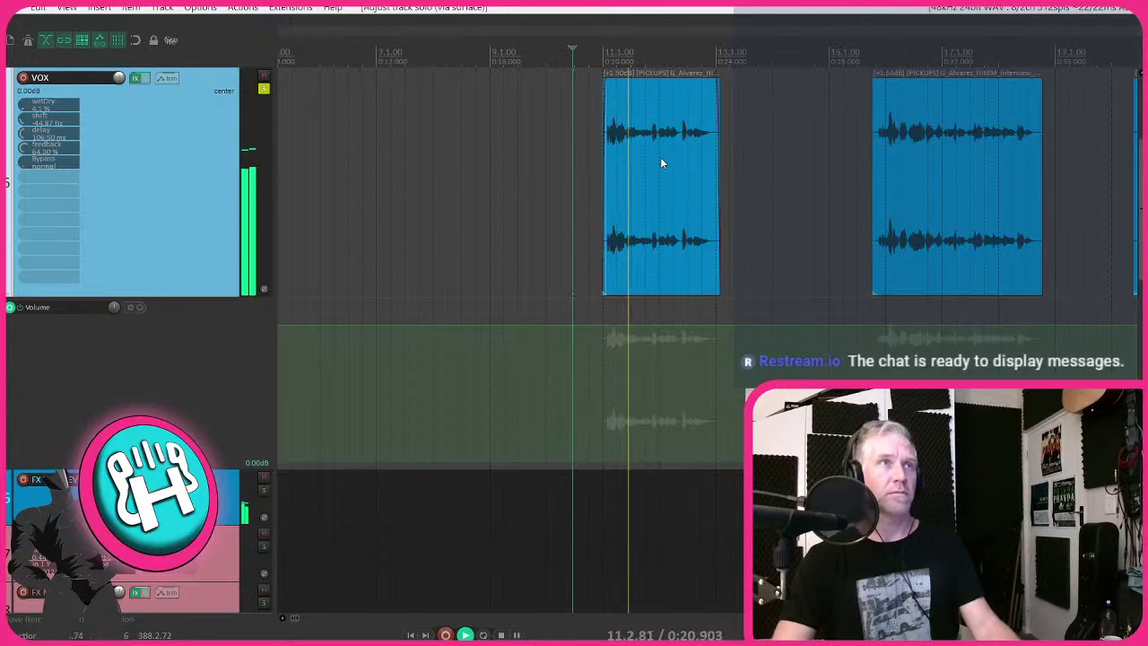
scroll(660, 156, up, 1)
click(678, 177)
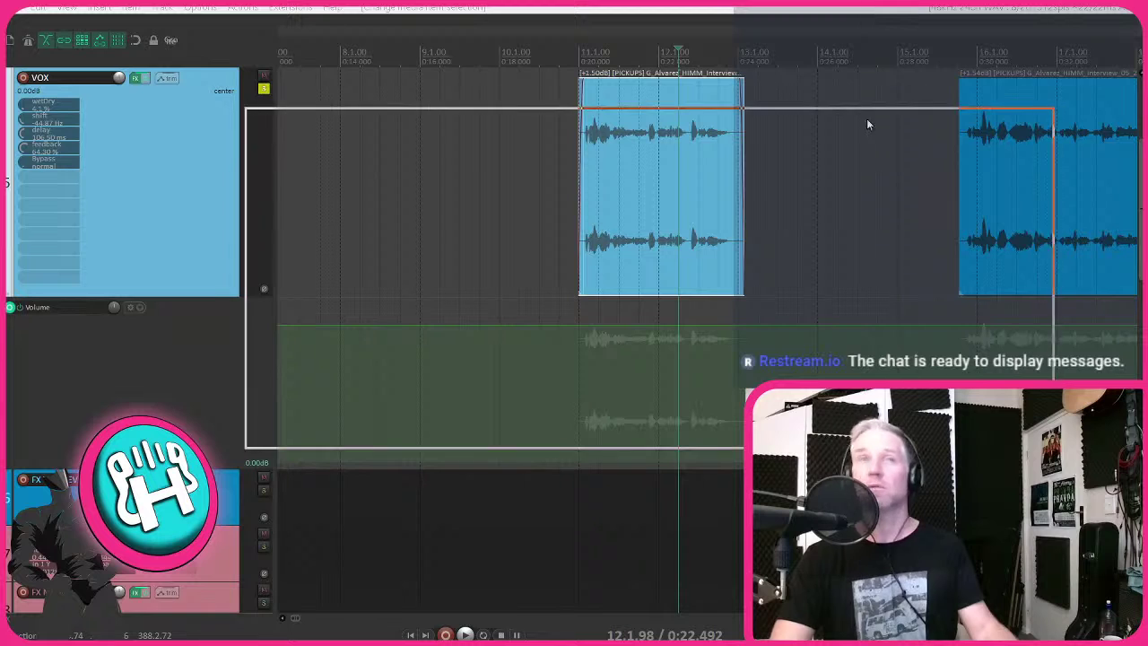
- Open the VOX track's ReaXcomp and lower the crossover between bands 4 and 5 to about 11 kHz
drag(866, 119, 818, 45)
click(929, 158)
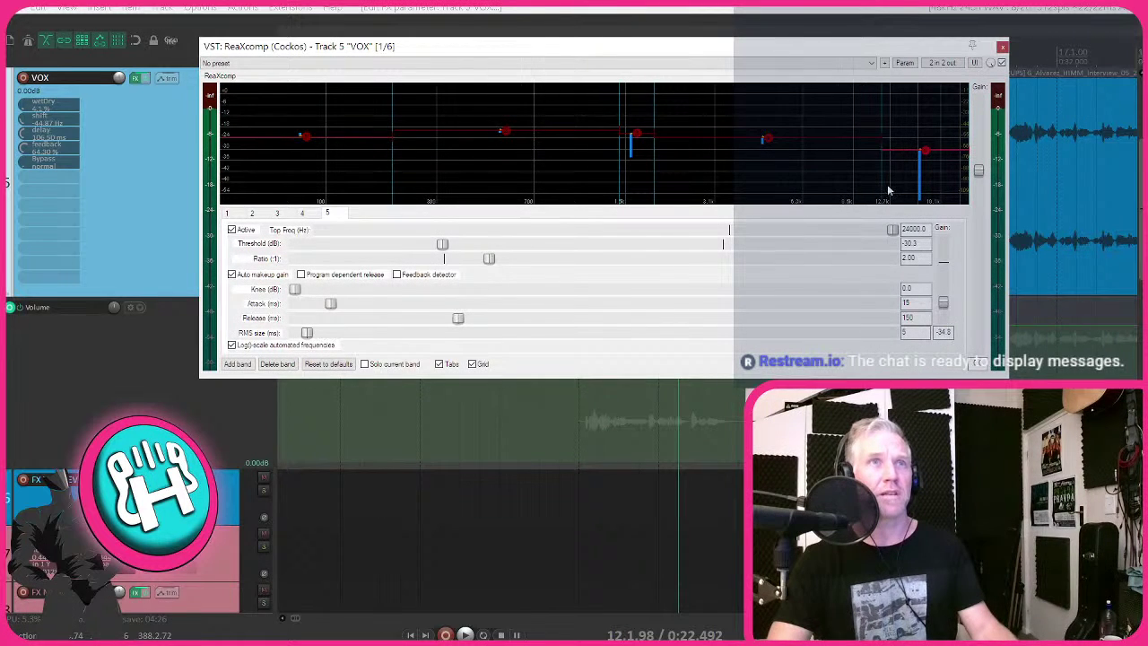
drag(873, 184, 878, 183)
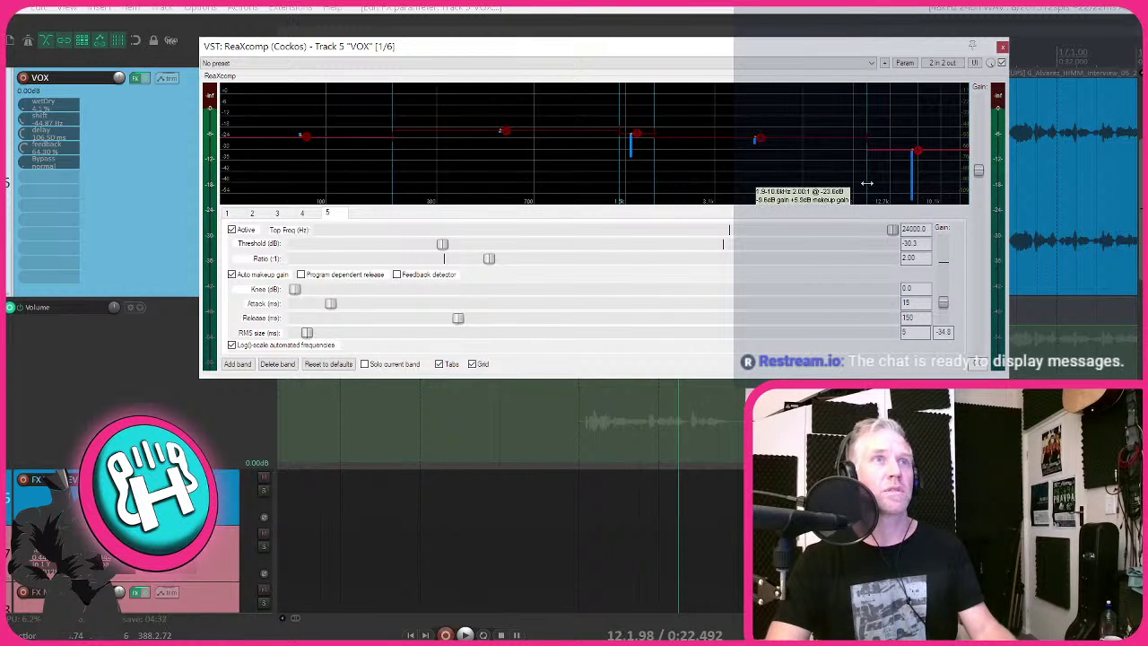
- Move the ReaXcomp window clear of the clip names and play the first vocal clip to watch the band meters
drag(833, 49, 812, 263)
click(597, 174)
key(space)
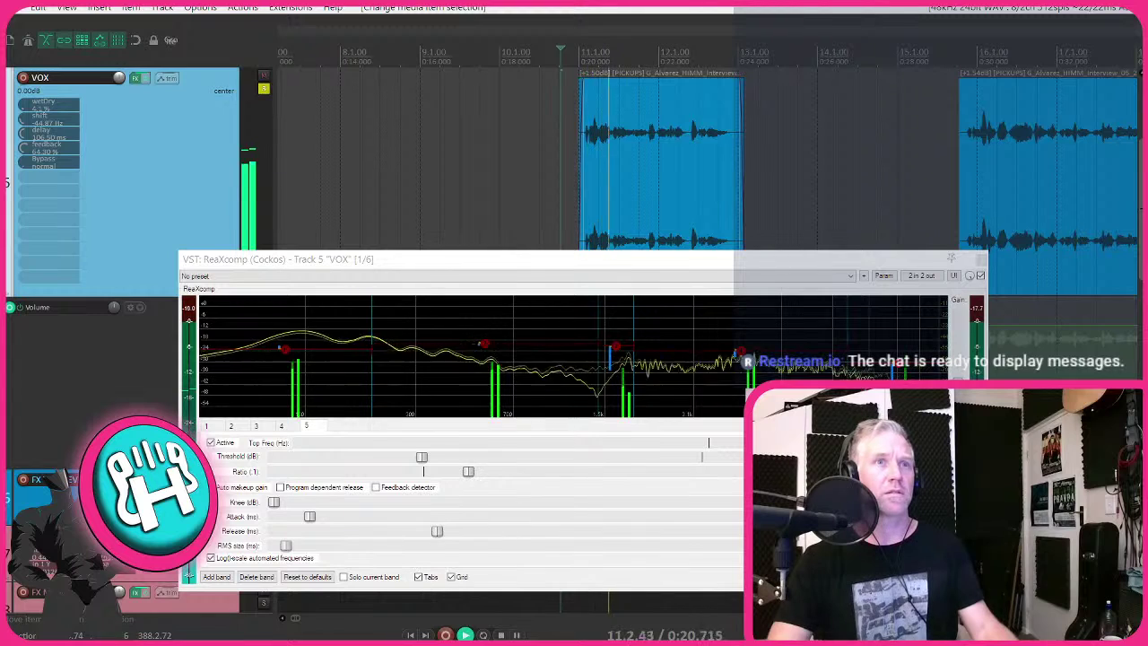
key(space)
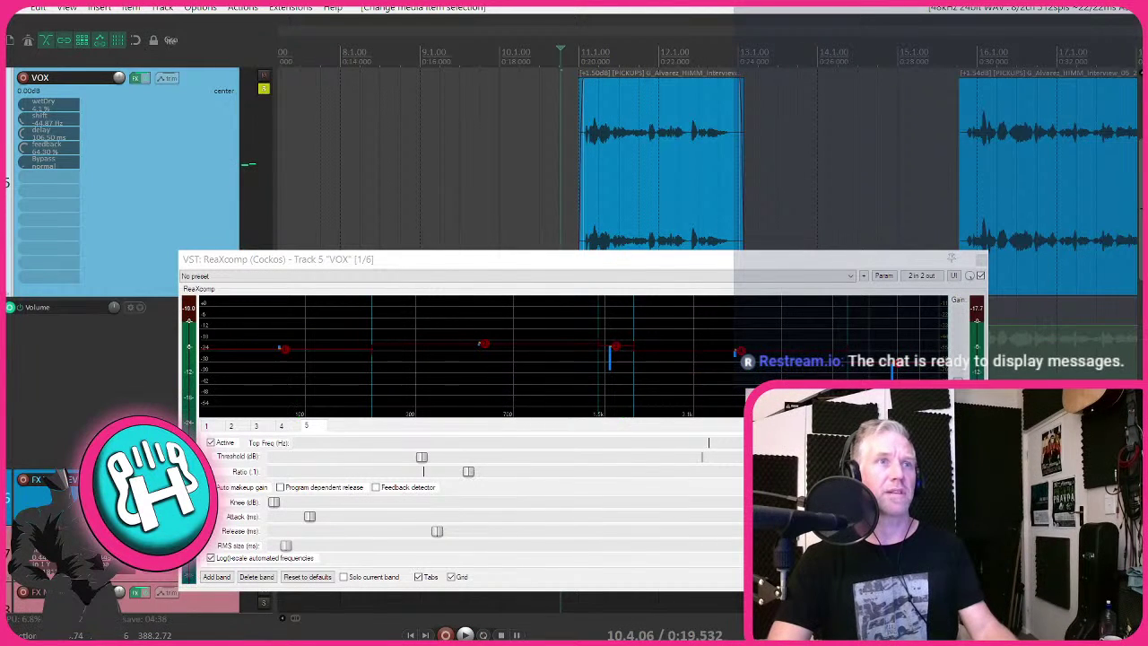
- Select ReaXcomp band 4, replay the first vocal clip several times to check the compression, and close the plugin window
click(736, 357)
key(space)
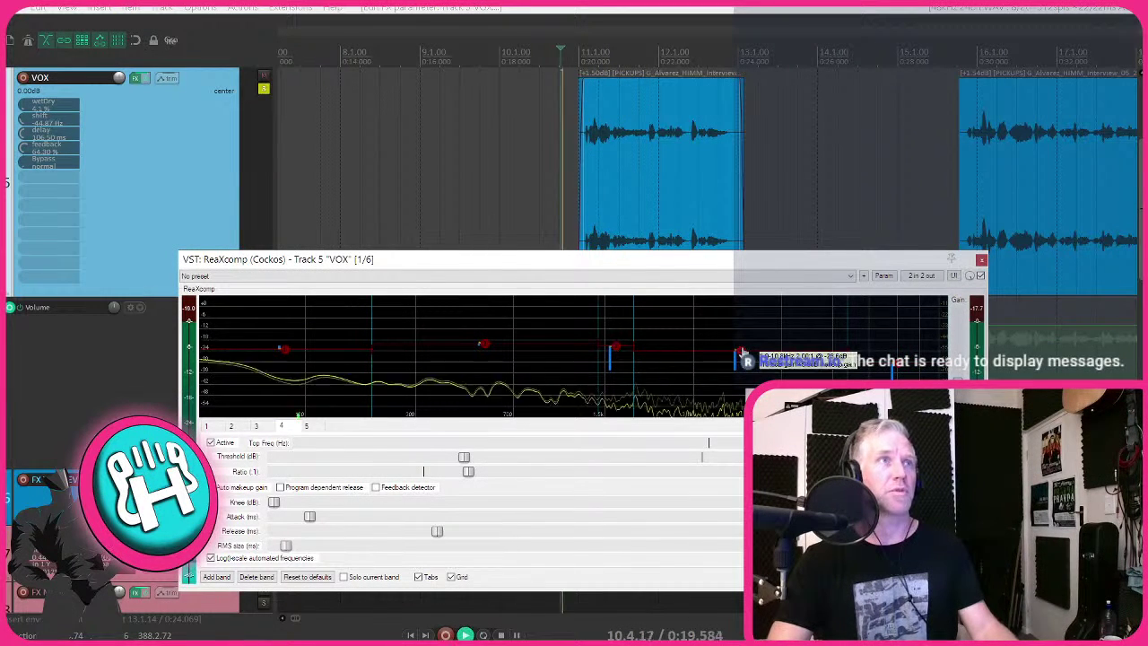
key(space)
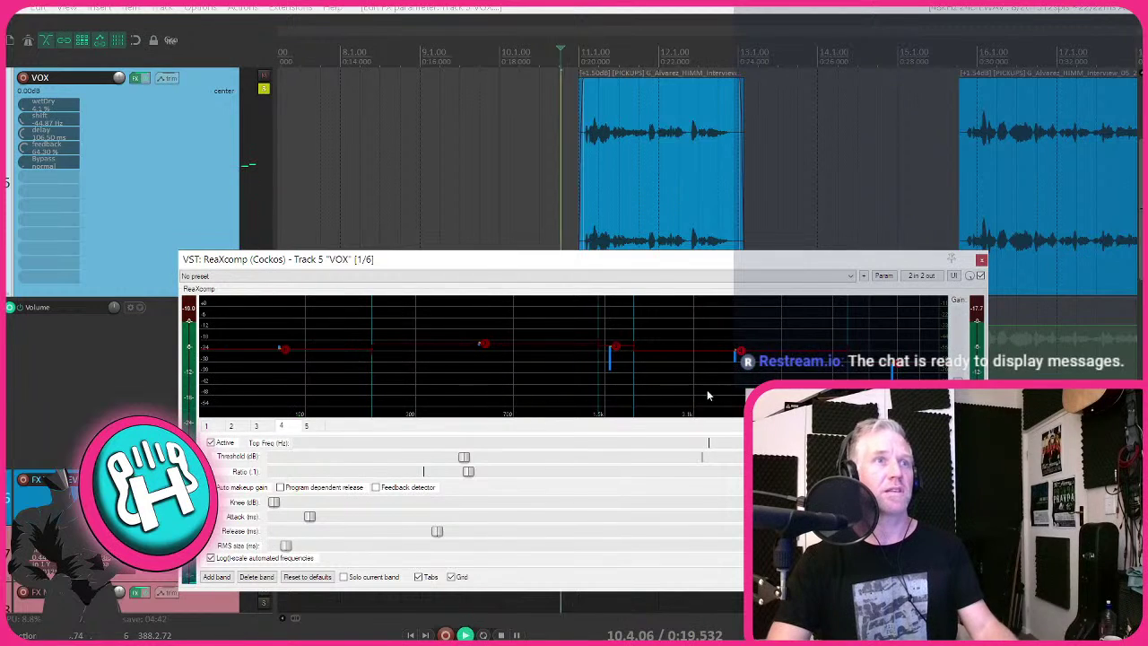
key(space)
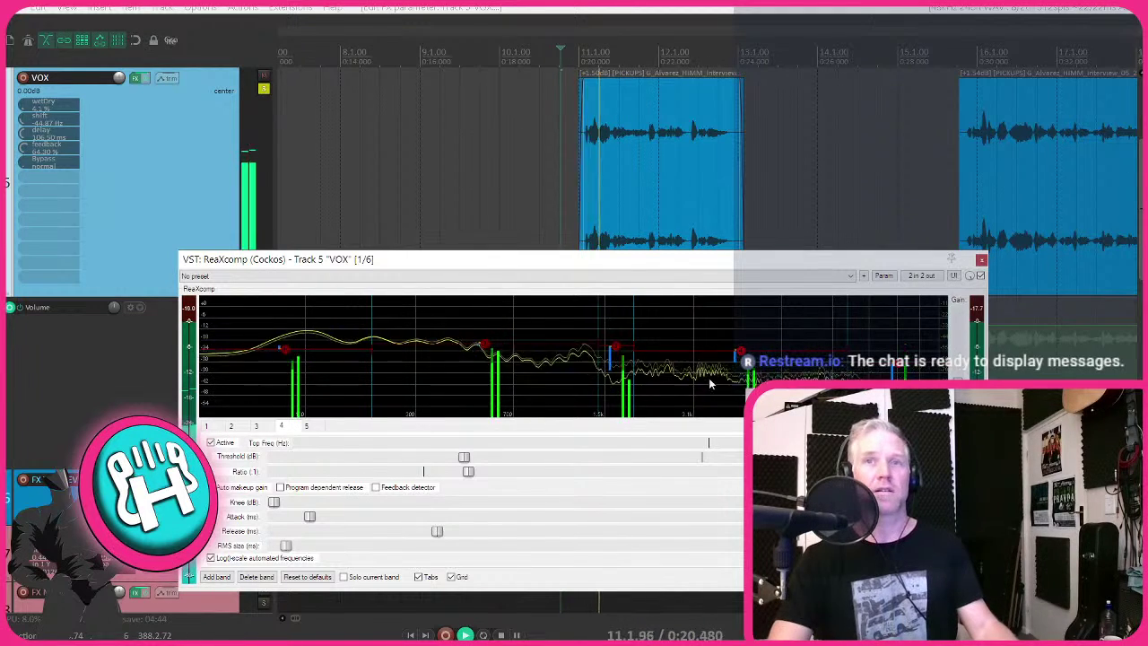
key(space)
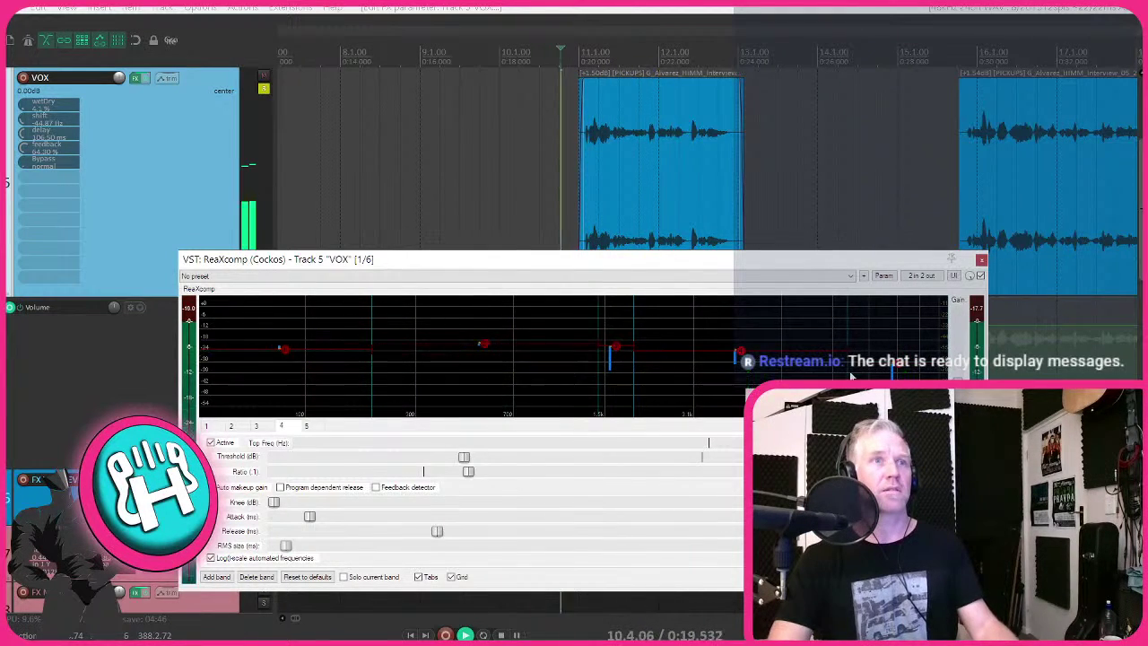
key(space)
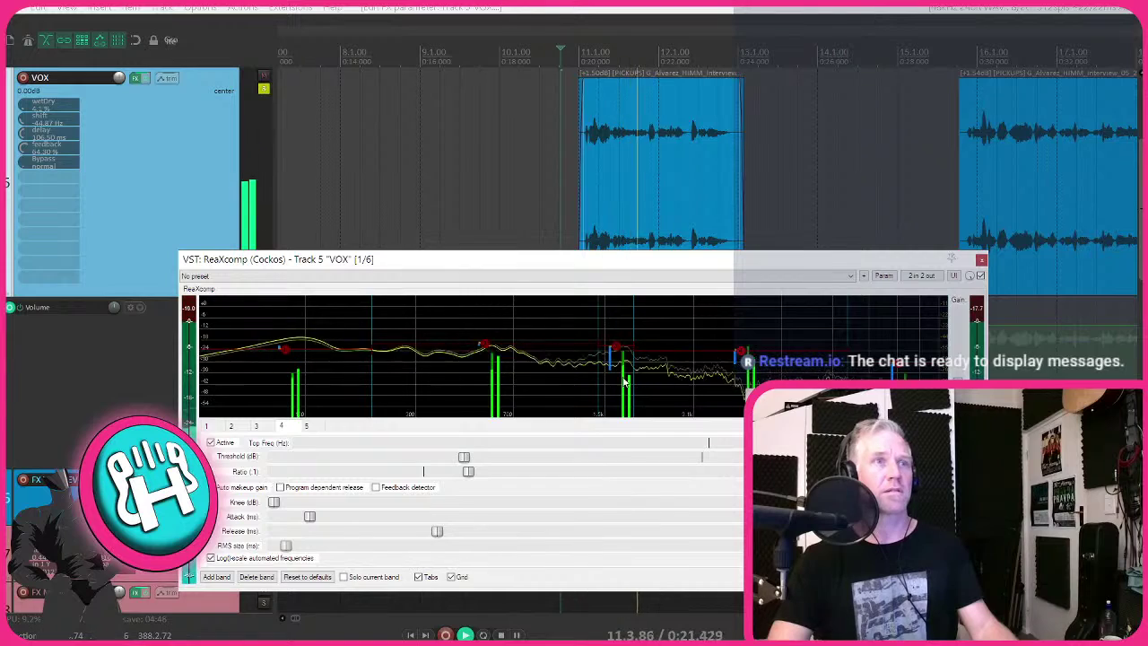
key(space)
click(981, 261)
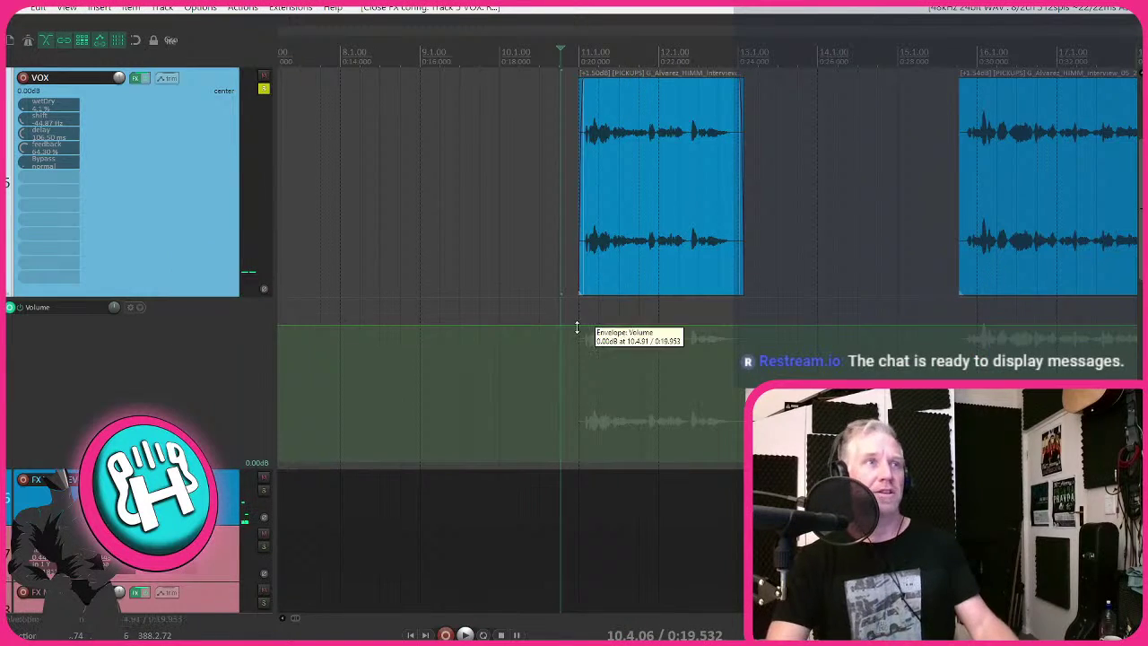
- Examine the VOX clips and the arrangement of the bus, music, AD and STEMS tracks across the project
scroll(349, 377, down, 3)
scroll(174, 308, down, 2)
scroll(173, 308, up, 3)
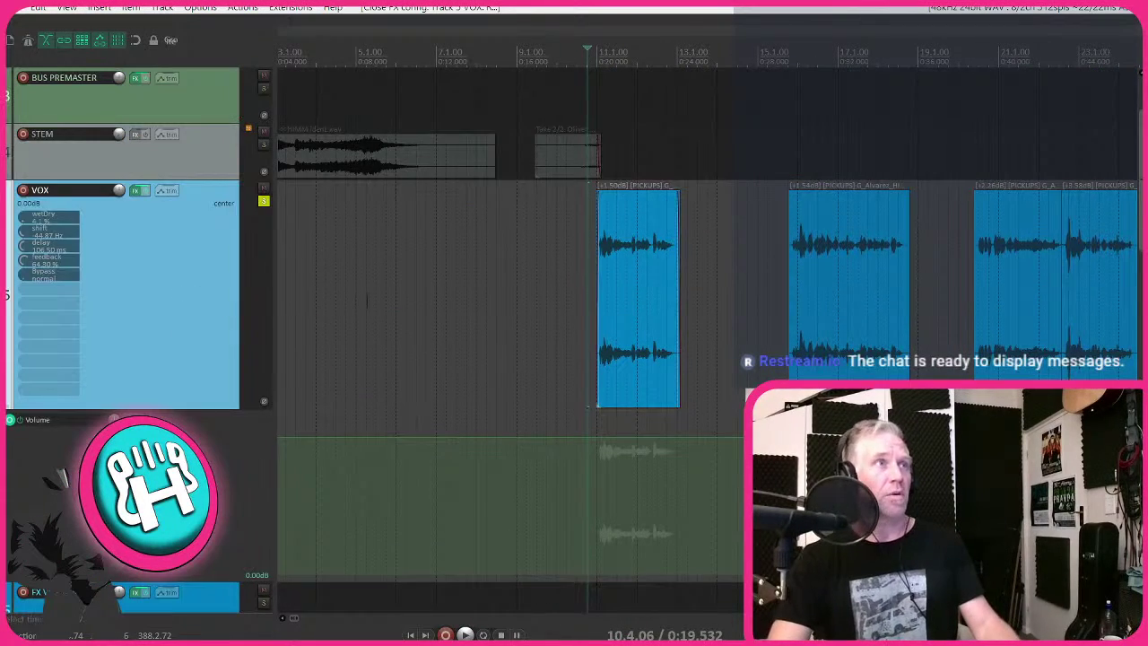
scroll(406, 276, down, 3)
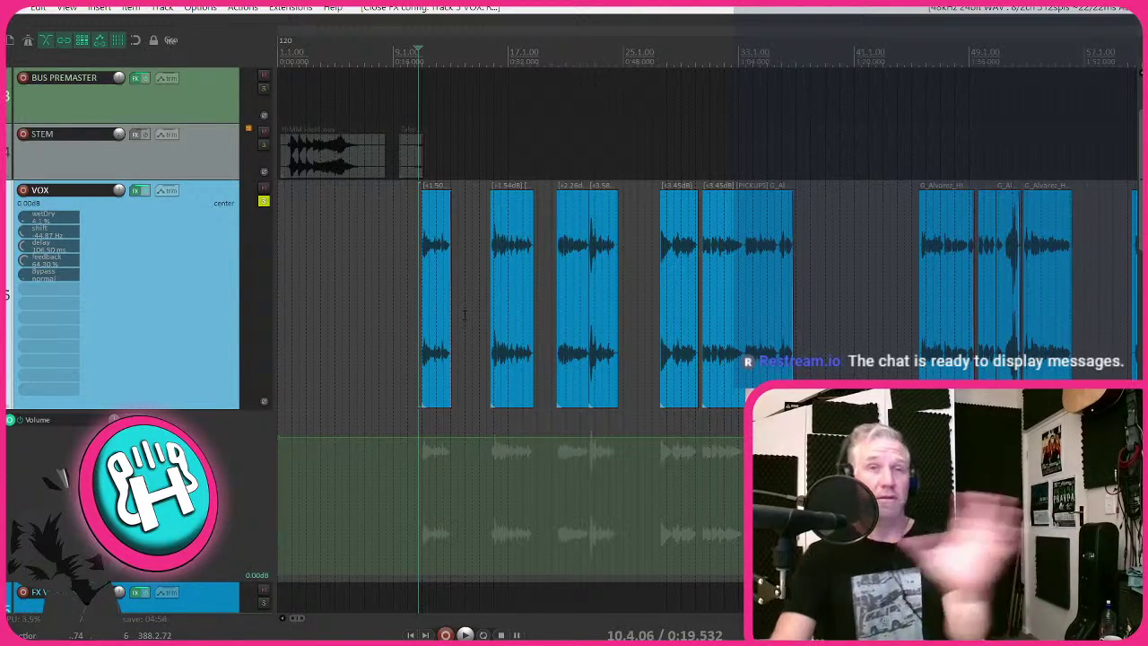
scroll(451, 297, up, 3)
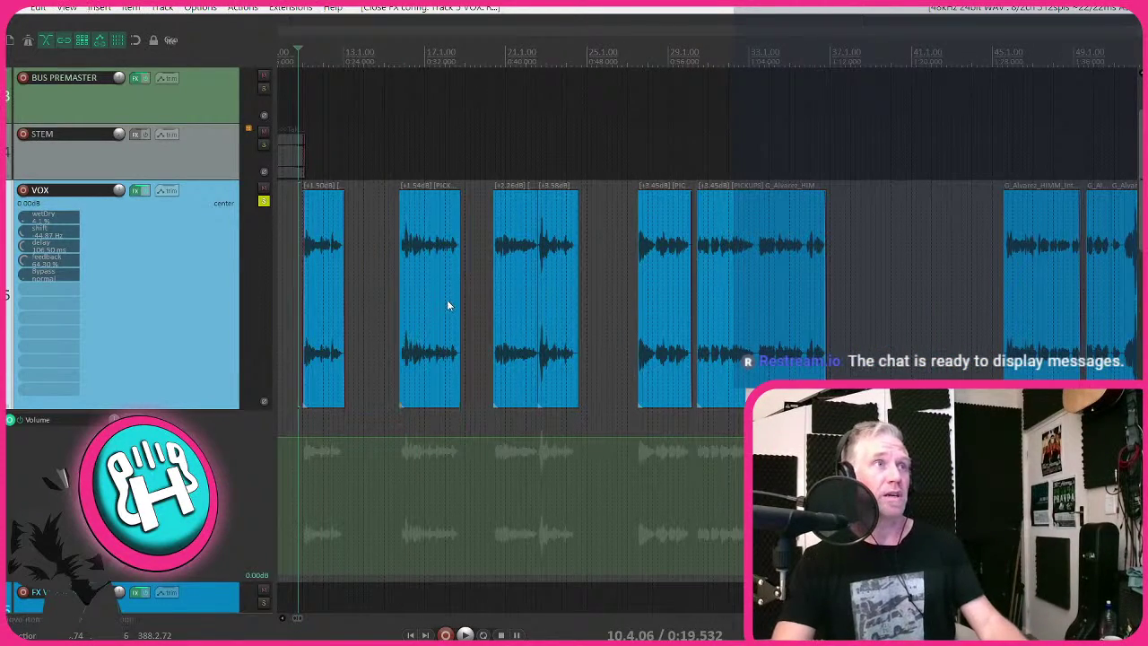
scroll(447, 299, down, 5)
scroll(473, 358, down, 3)
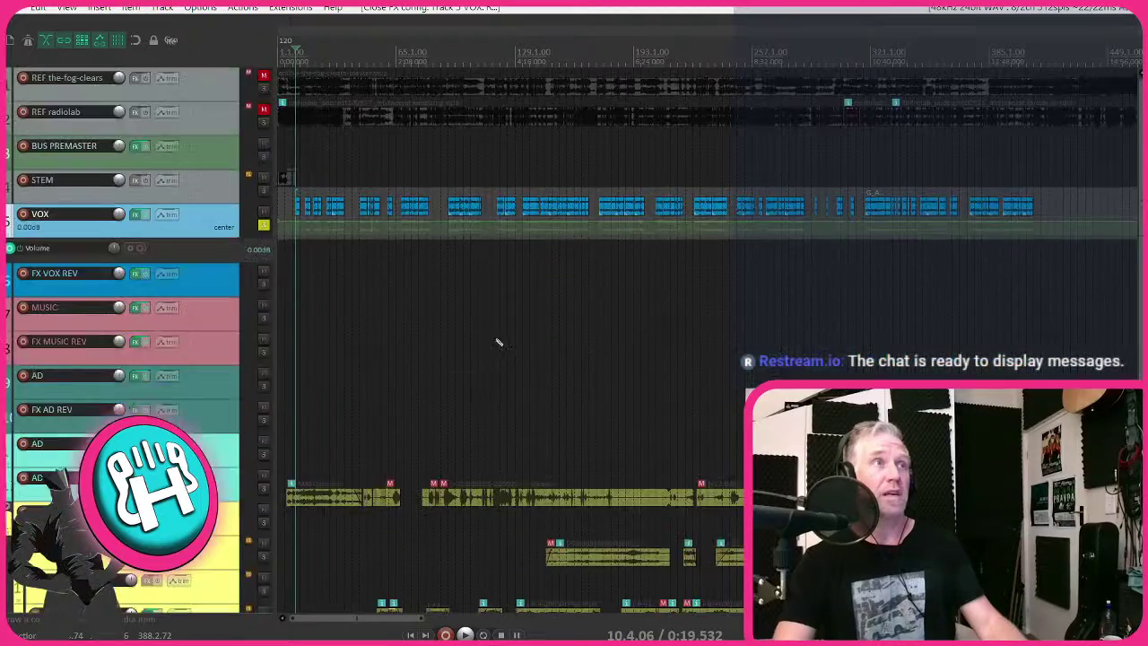
scroll(440, 313, down, 4)
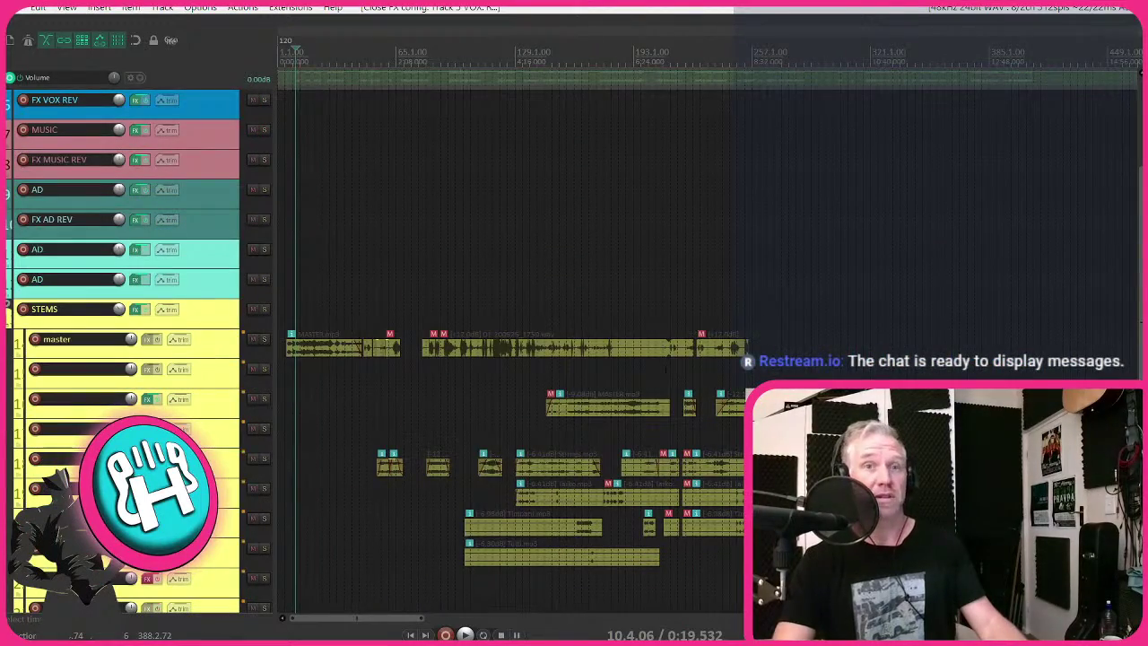
scroll(359, 296, up, 2)
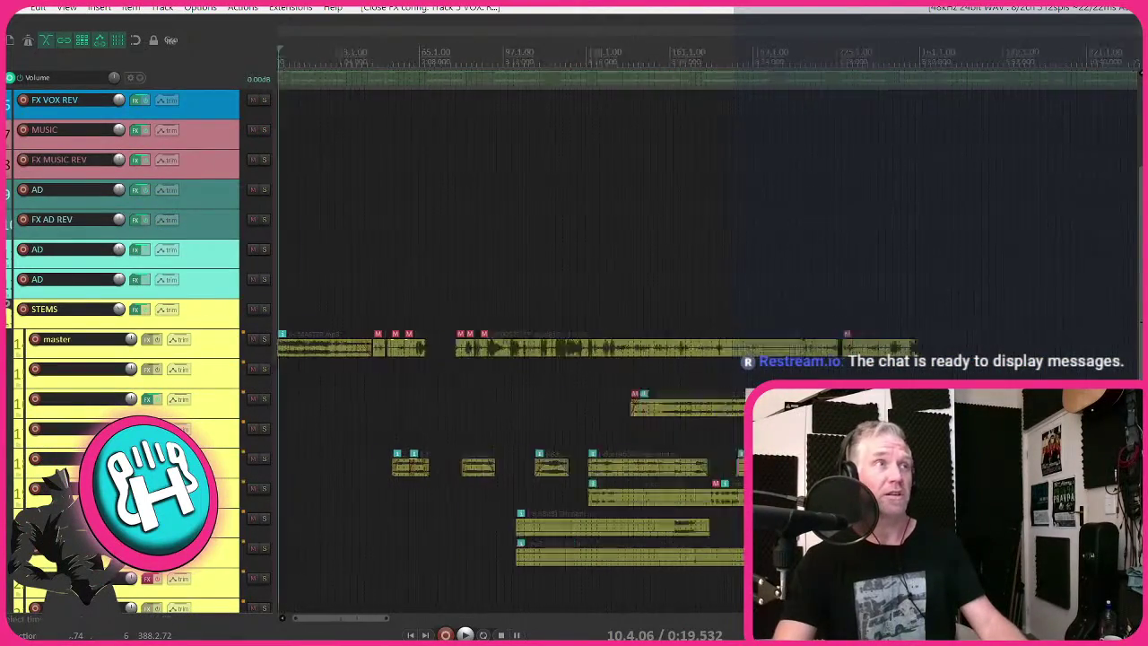
scroll(428, 281, down, 1)
scroll(428, 281, up, 4)
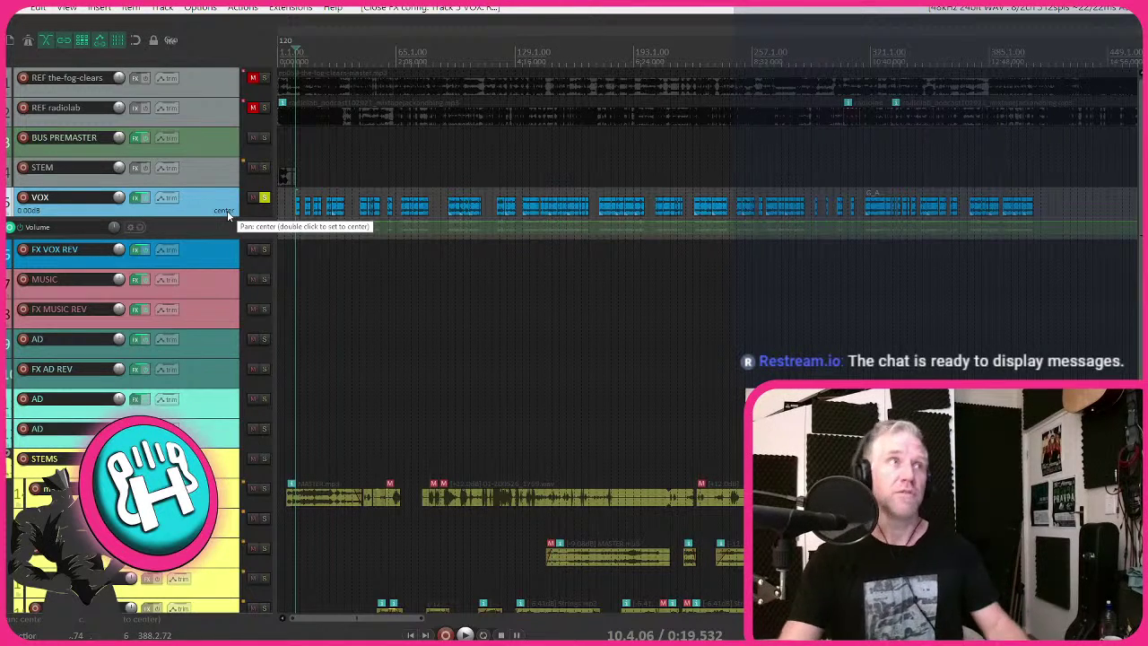
- Place the edit cursor before the first vocal clip, unsolo the VOX track and hide its volume envelope
scroll(361, 193, up, 10)
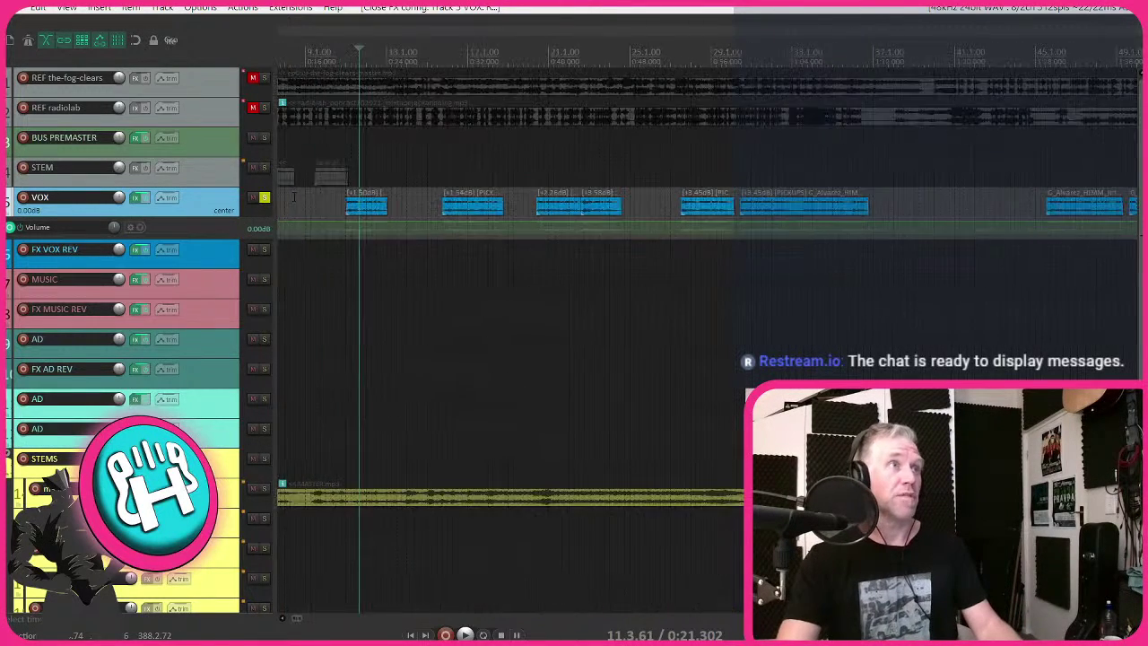
click(460, 204)
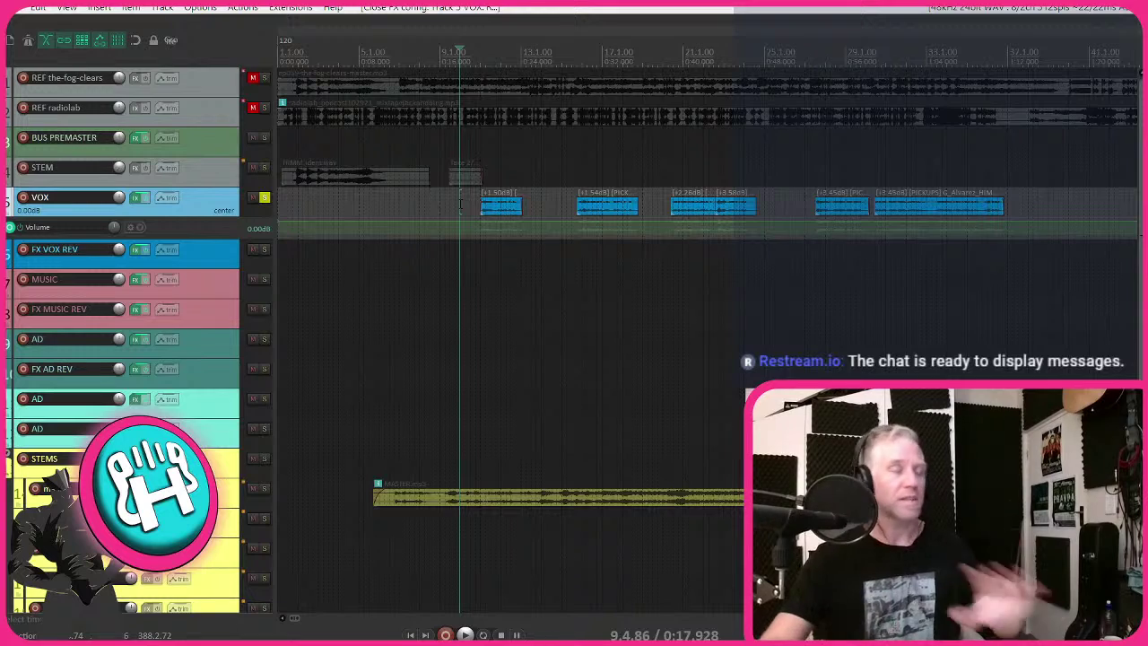
click(263, 198)
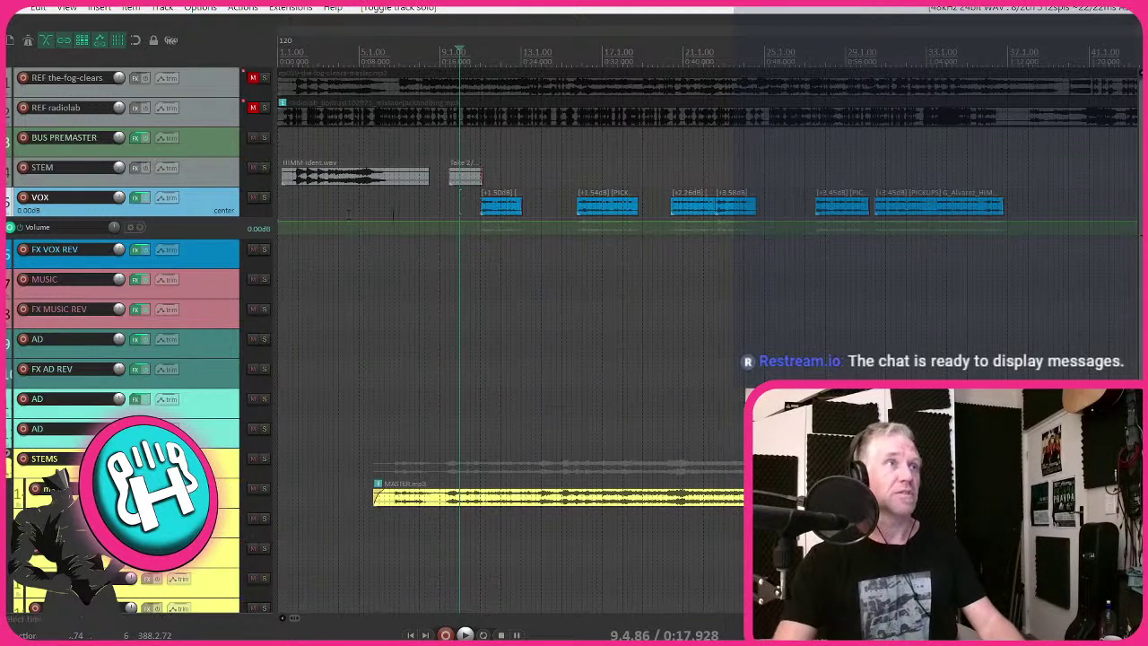
scroll(479, 229, up, 2)
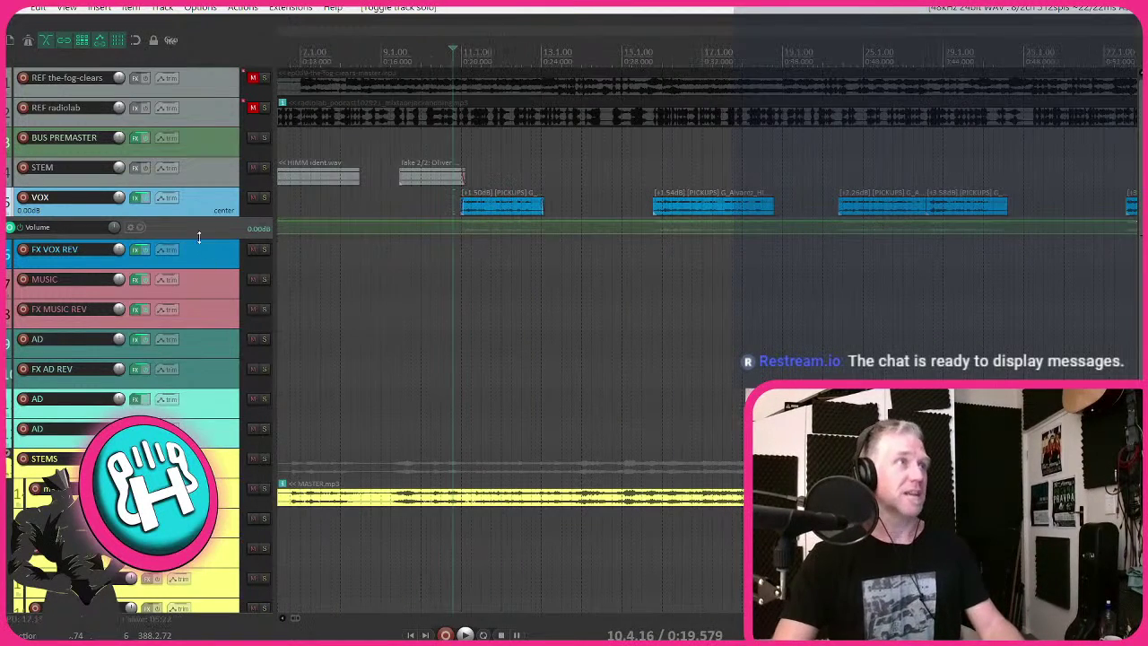
key(v)
- Play the full mix from the first vocal clip and follow the vocals against the MASTER.mp3 music stem
scroll(516, 224, down, 4)
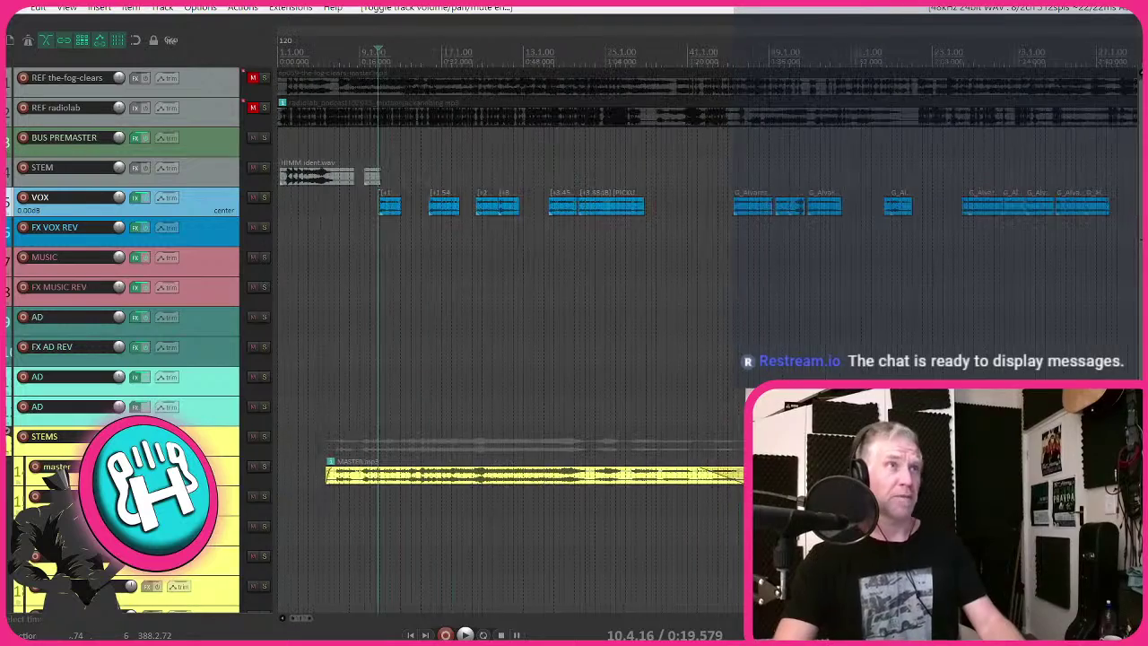
scroll(377, 269, down, 1)
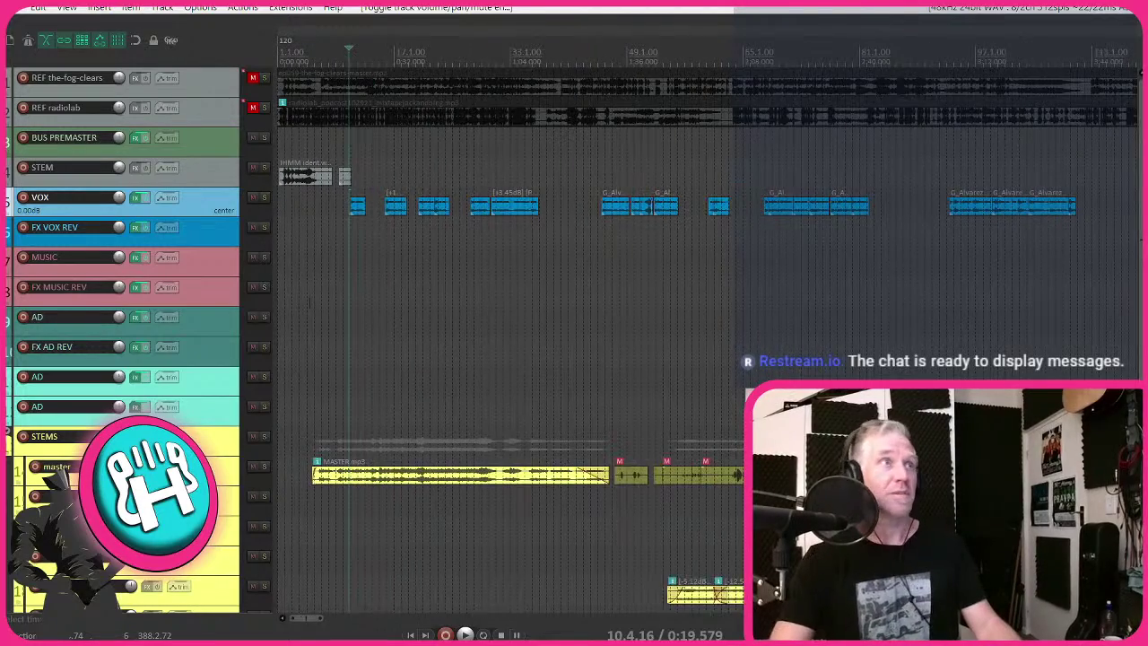
scroll(376, 269, up, 2)
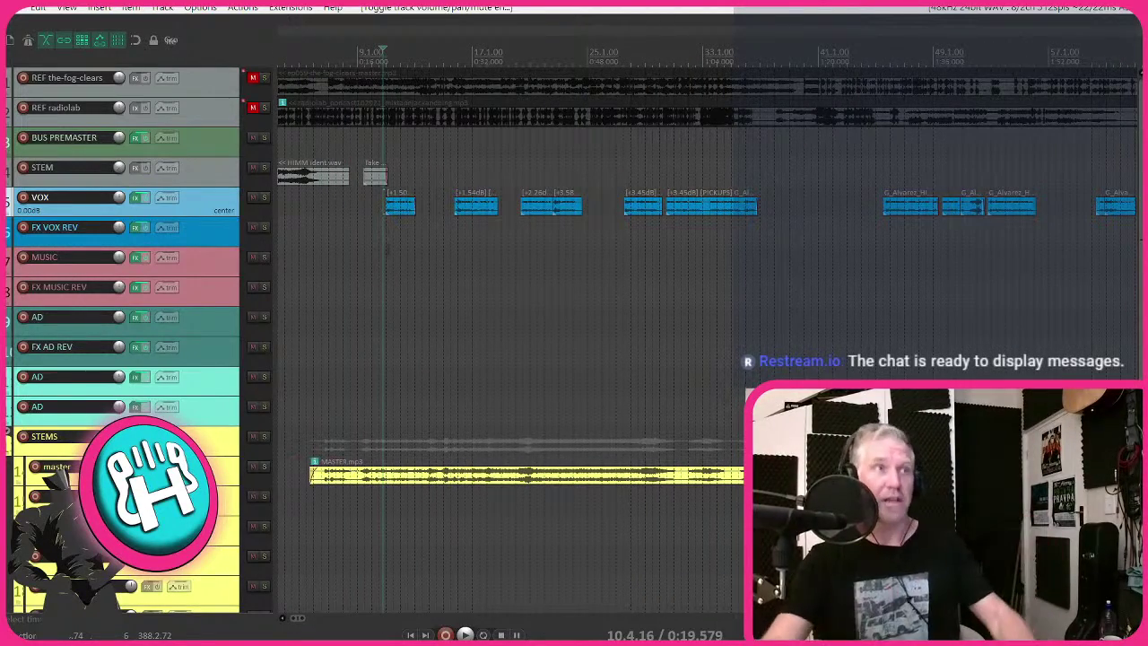
key(space)
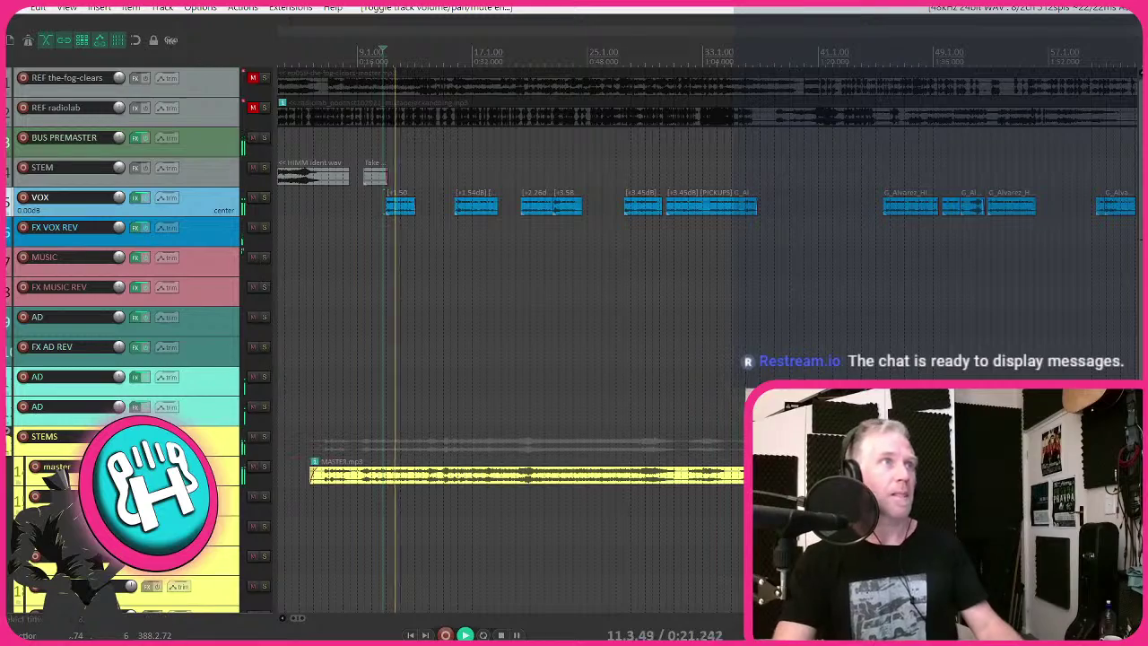
scroll(611, 298, up, 2)
scroll(611, 298, up, 2)
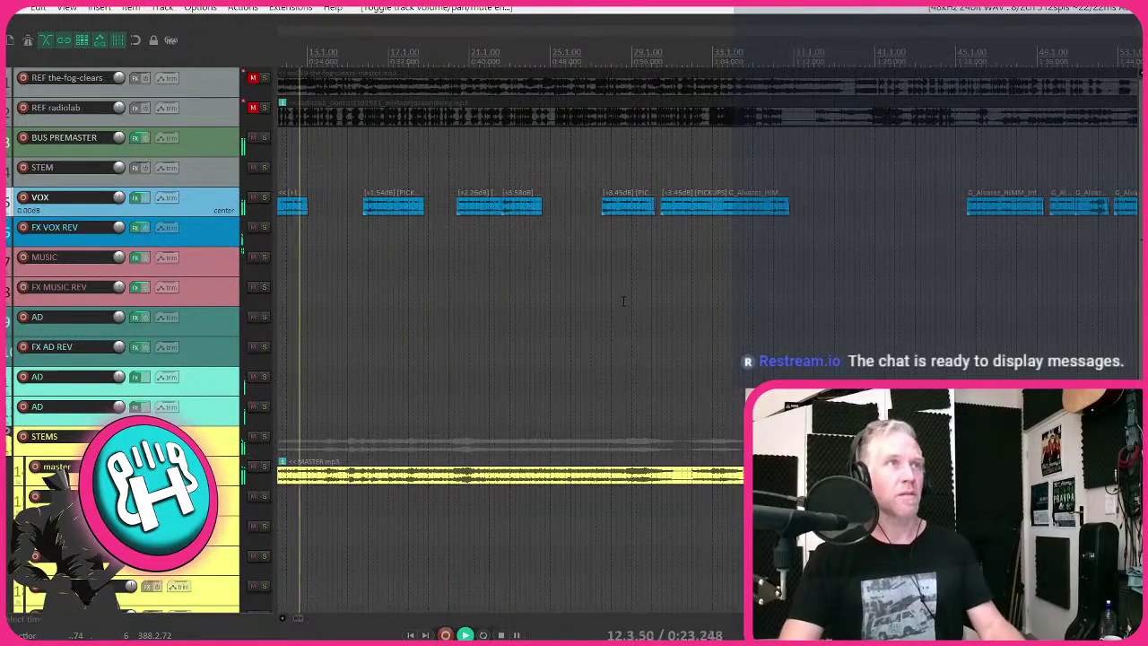
scroll(623, 299, down, 2)
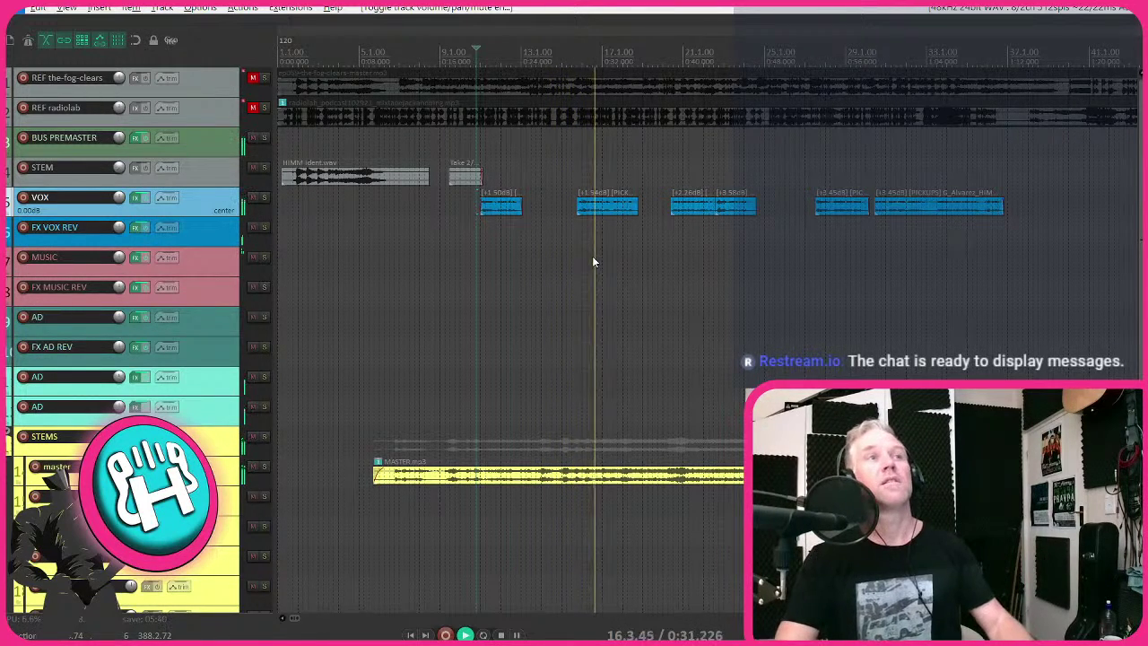
- Shift the third VOX phrase and the clips following it later, so the phrase starts at about bar 21, and stop playback
scroll(574, 260, right, 2)
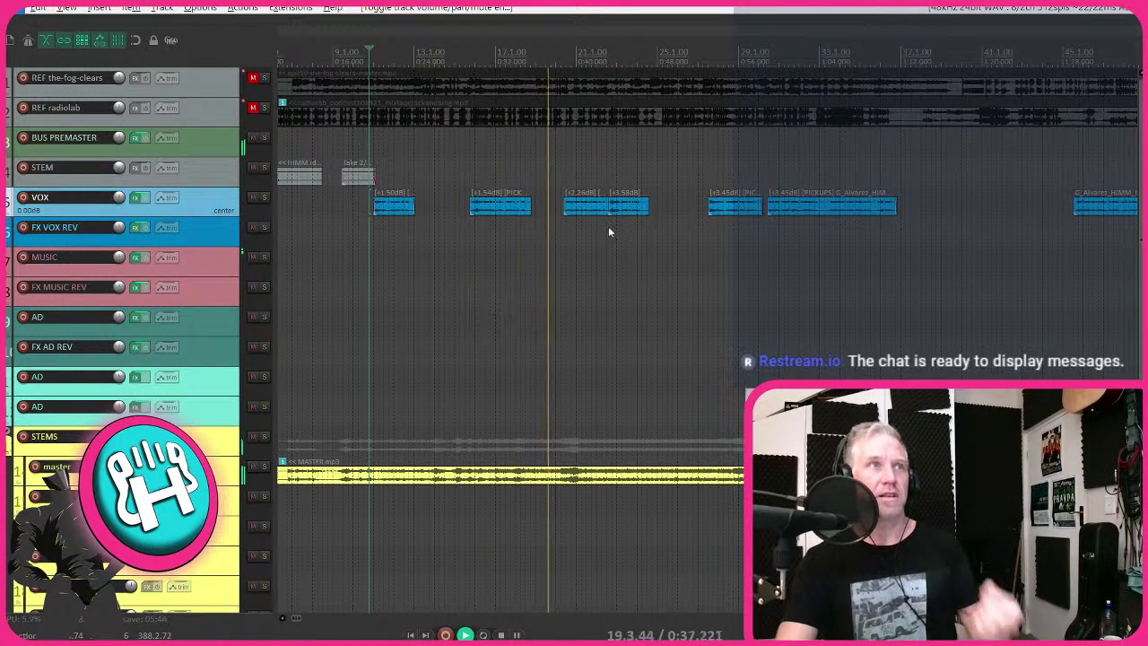
mouse_move(584, 194)
mouse_down()
mouse_move(636, 218)
mouse_move(594, 213)
mouse_up()
key(space)
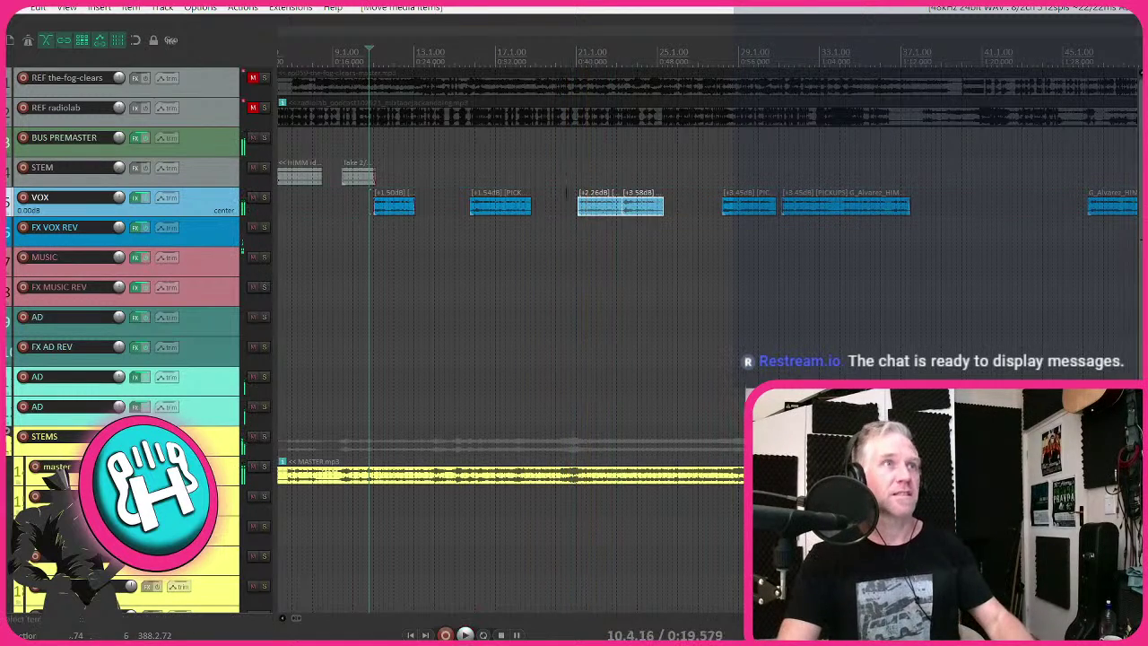
- Play the mix from about bar 20 to check the shifted VOX phrase and follow the vocals to bar 27
click(558, 213)
scroll(568, 385, up, 4)
click(568, 391)
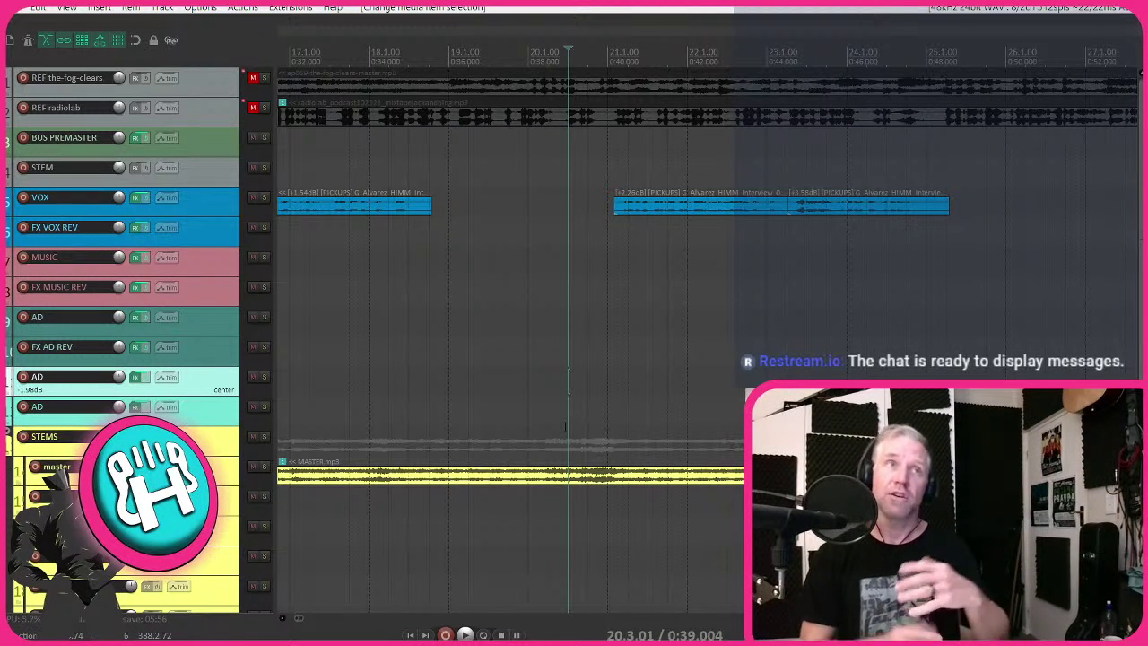
click(530, 334)
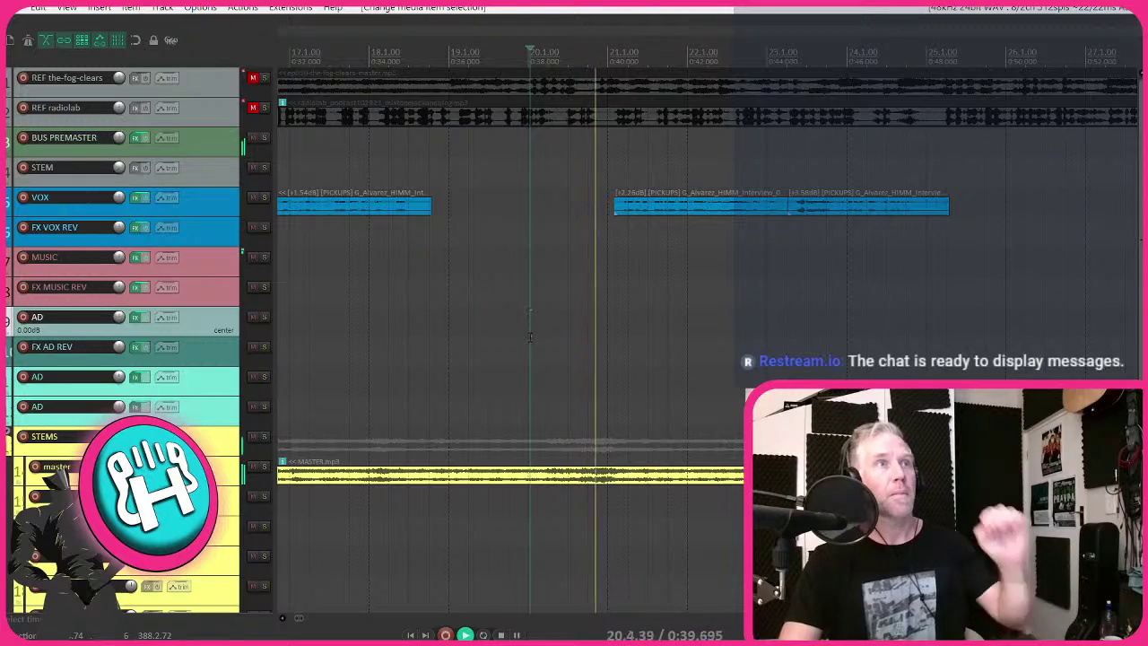
scroll(667, 224, down, 3)
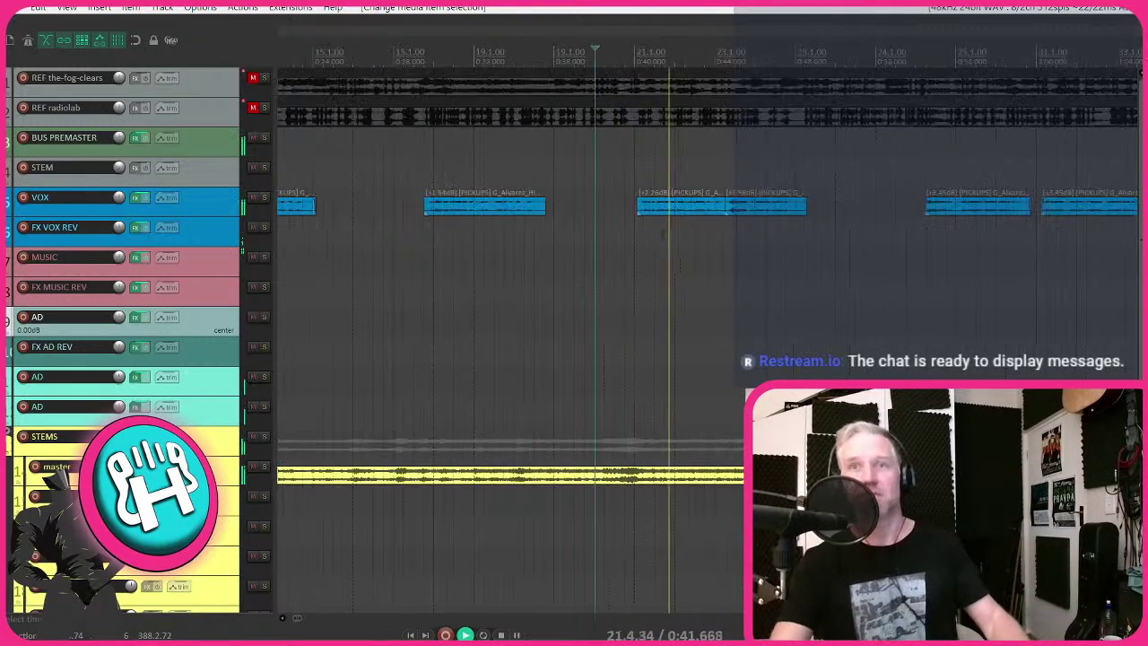
scroll(666, 224, right, 2)
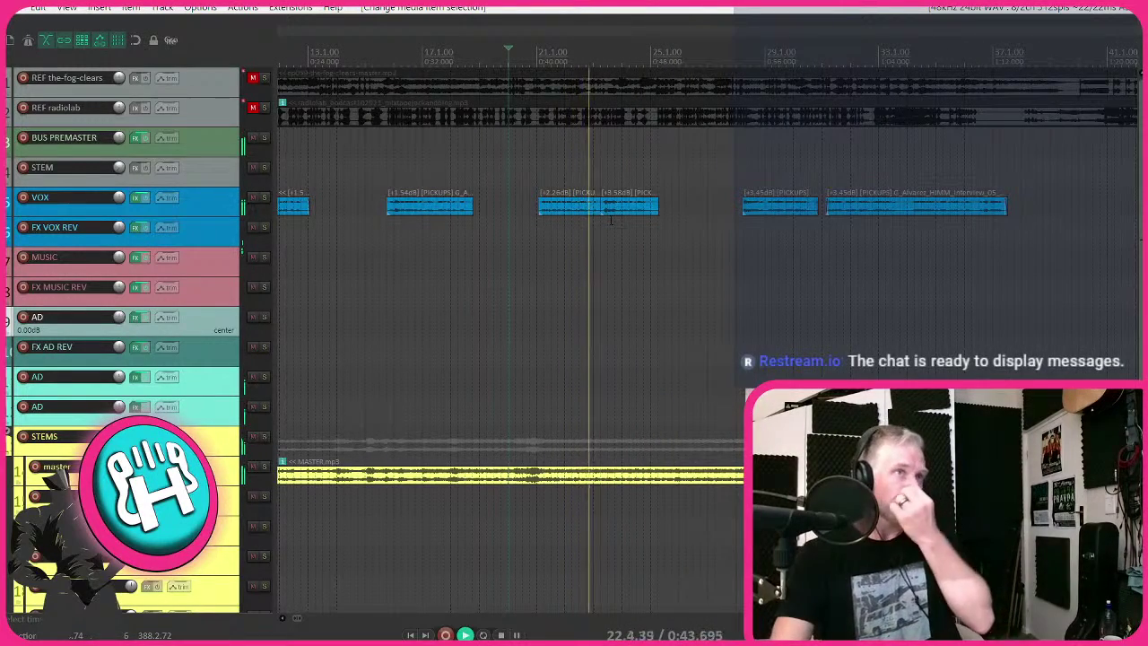
scroll(553, 233, right, 4)
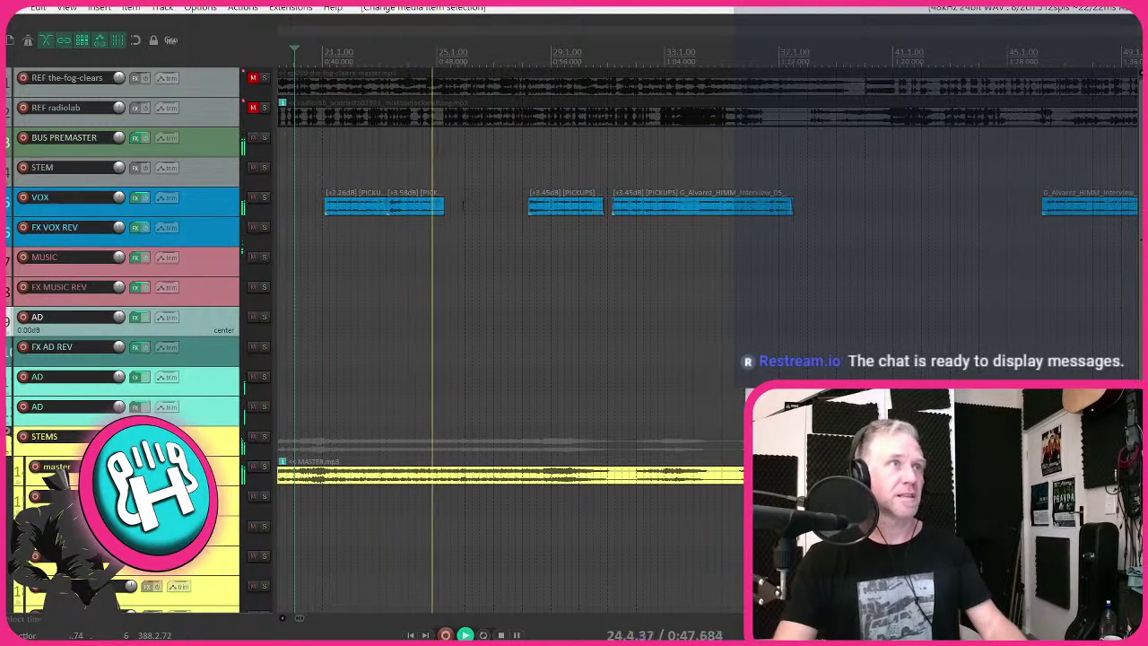
scroll(479, 204, down, 2)
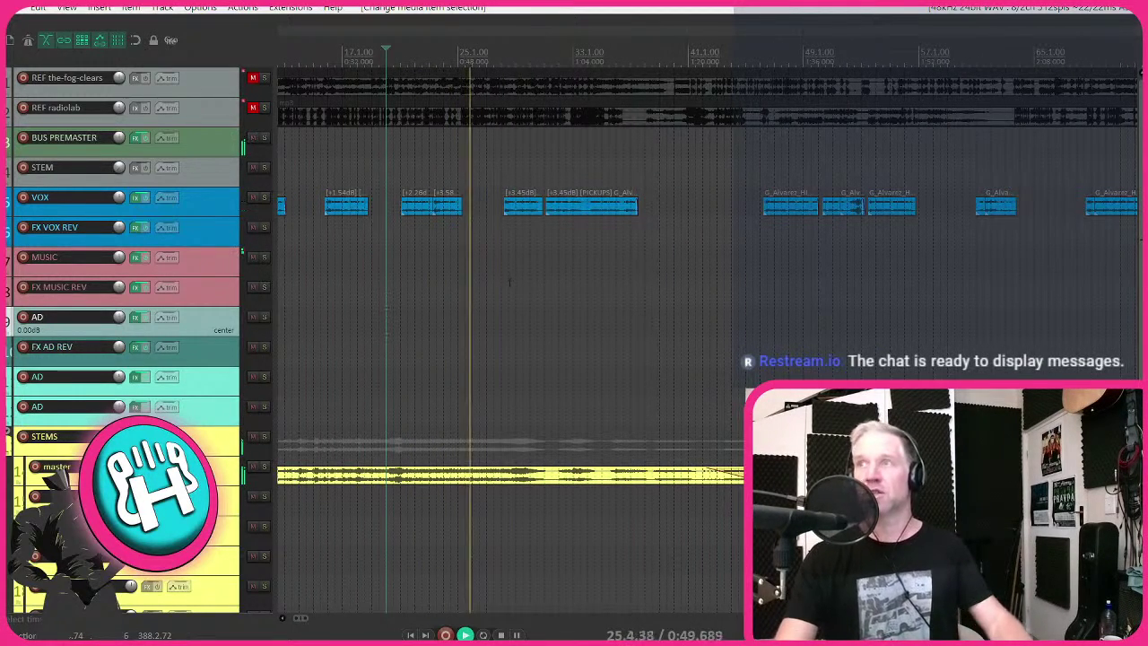
scroll(485, 239, up, 1)
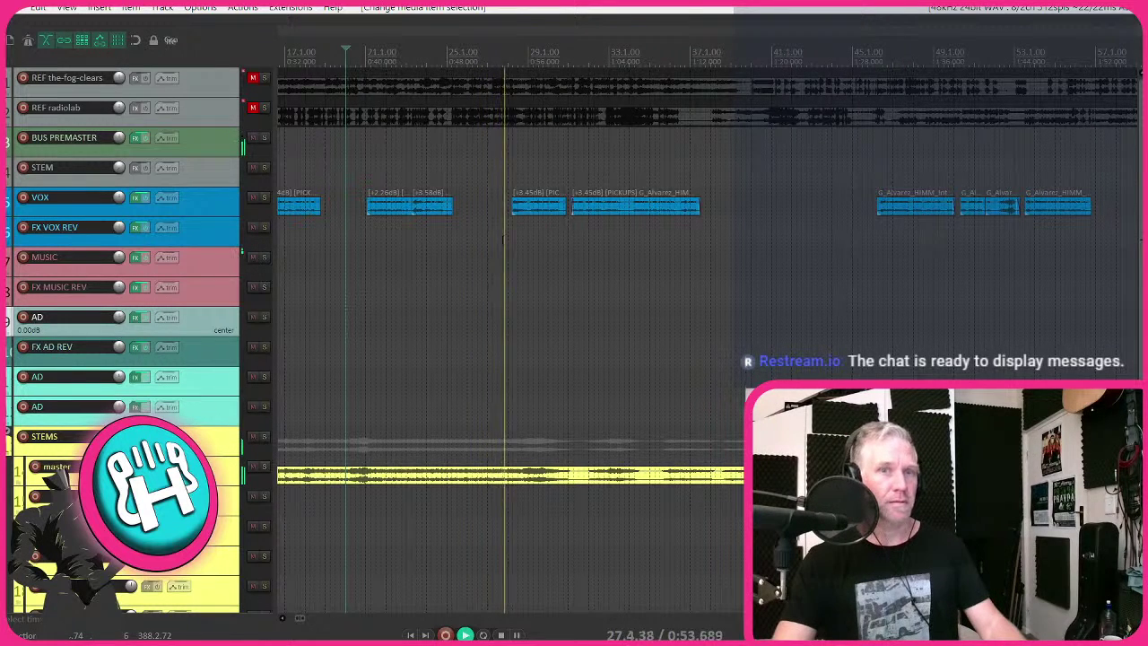
- Select the VOX clip starting near bar 28, enlarge the VOX track and put the edit cursor inside the clip at about 0:56.8
click(516, 204)
scroll(525, 209, up, 3)
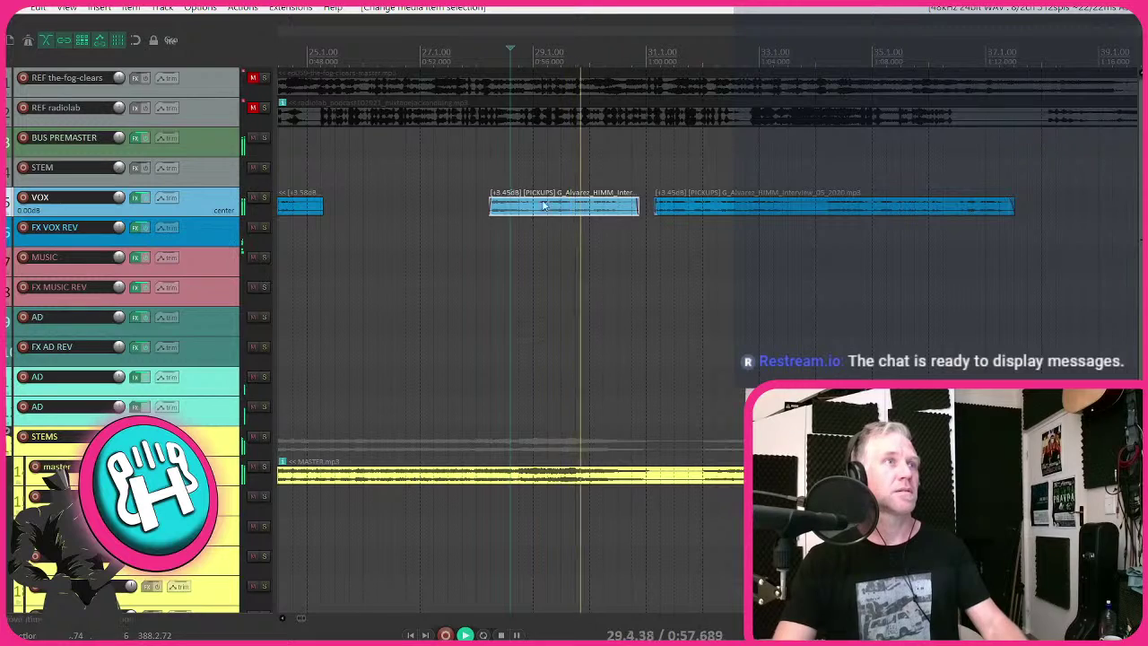
click(563, 207)
key(e)
scroll(563, 210, up, 4)
key(space)
click(540, 291)
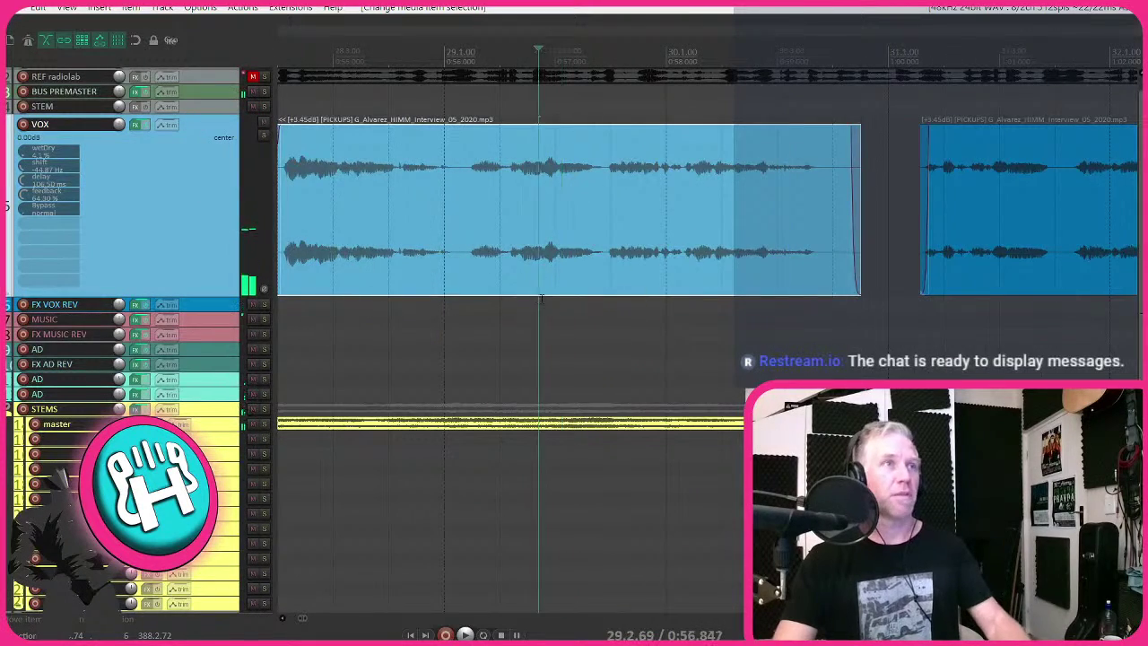
- Cut about 0.07 s of near-silence out of the VOX clip at about 0:57.4 with a razor edit, closing the gap
scroll(545, 289, up, 3)
click(685, 251)
scroll(703, 255, up, 3)
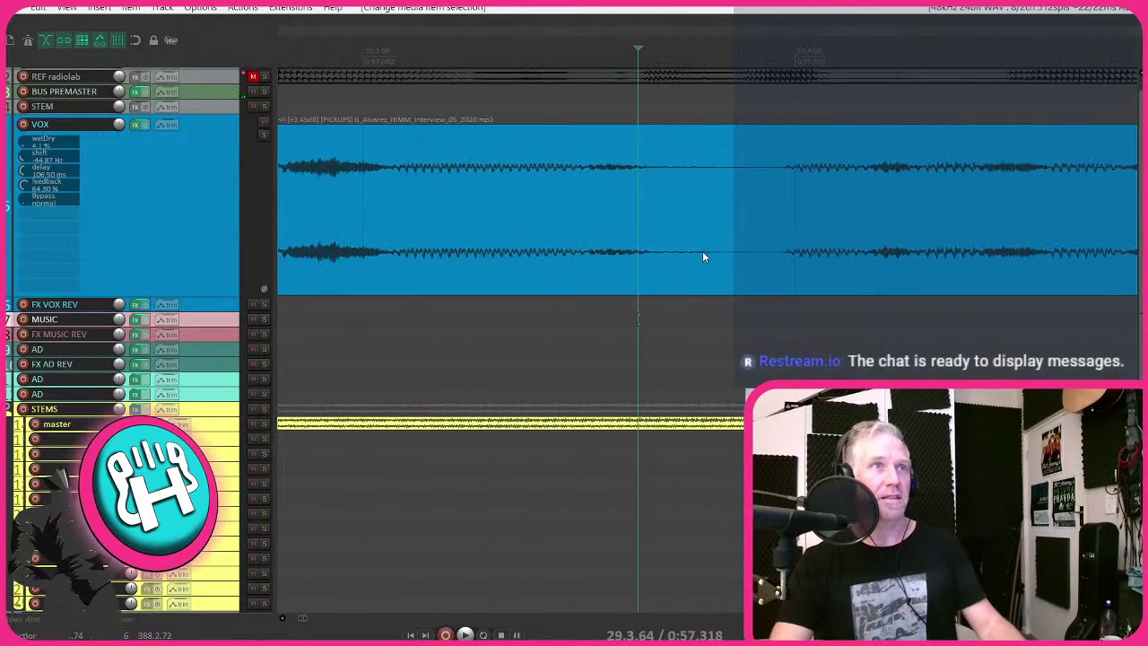
drag(713, 242, 775, 226)
key(Delete)
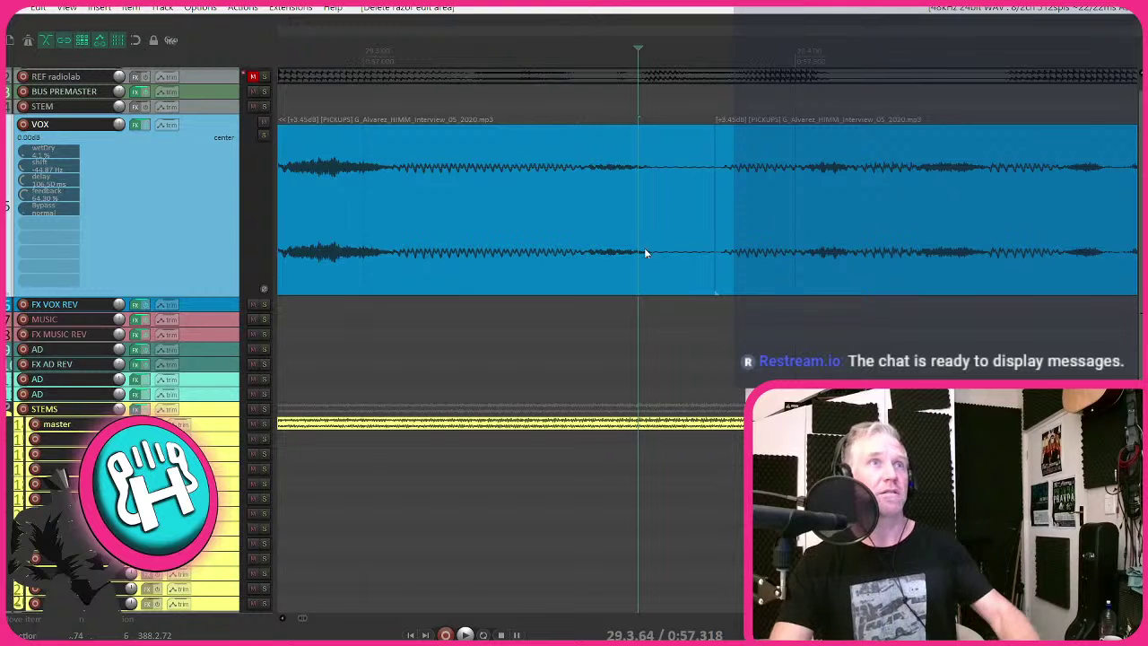
- Play the VOX phrase from just before its start at about 0:54.4 to check the cut
scroll(644, 252, down, 2)
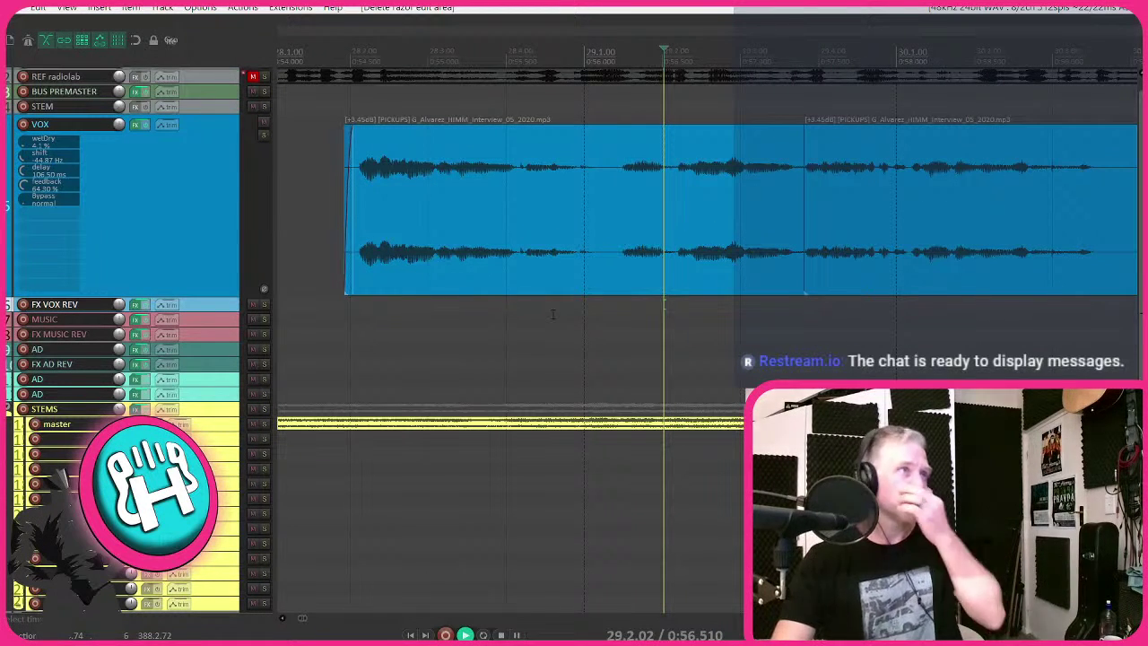
click(339, 291)
key(space)
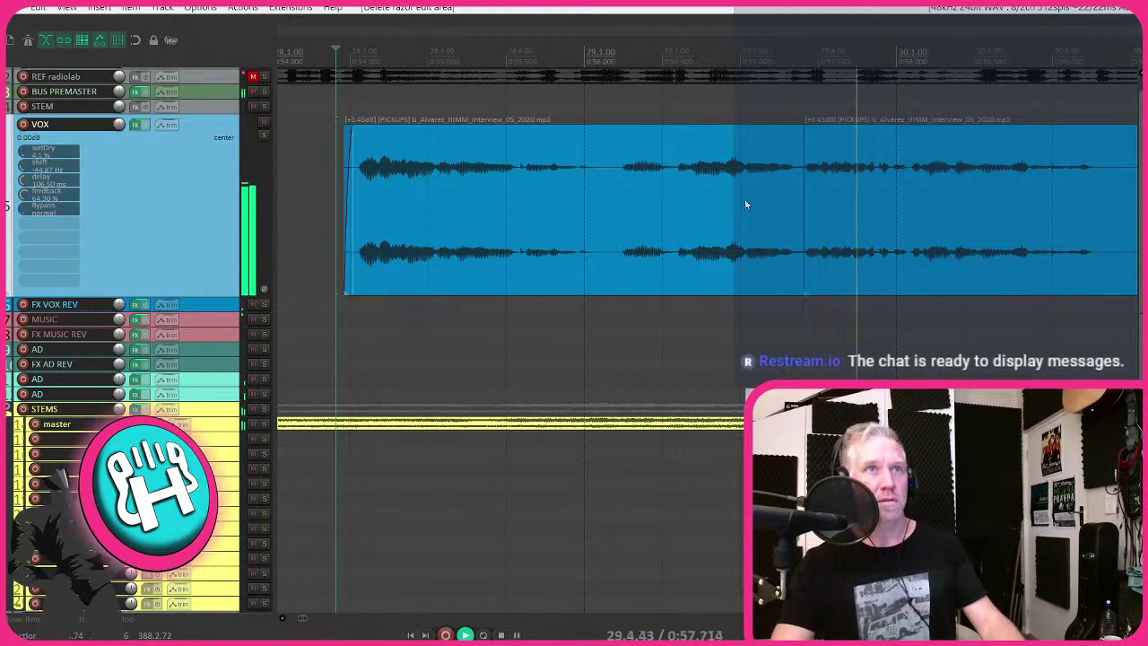
- Tighten the cut by removing more silence before it, so the first VOX clip ends at 0:57.344
scroll(789, 198, down, 3)
scroll(790, 222, up, 5)
click(790, 223)
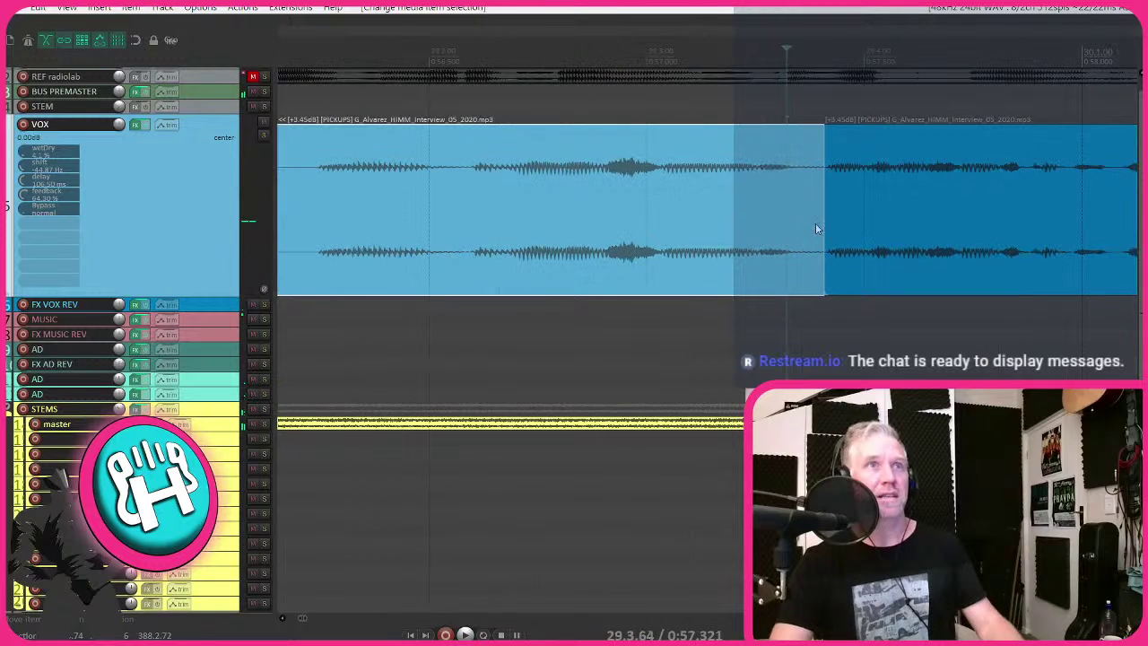
drag(815, 229, 794, 224)
click(436, 242)
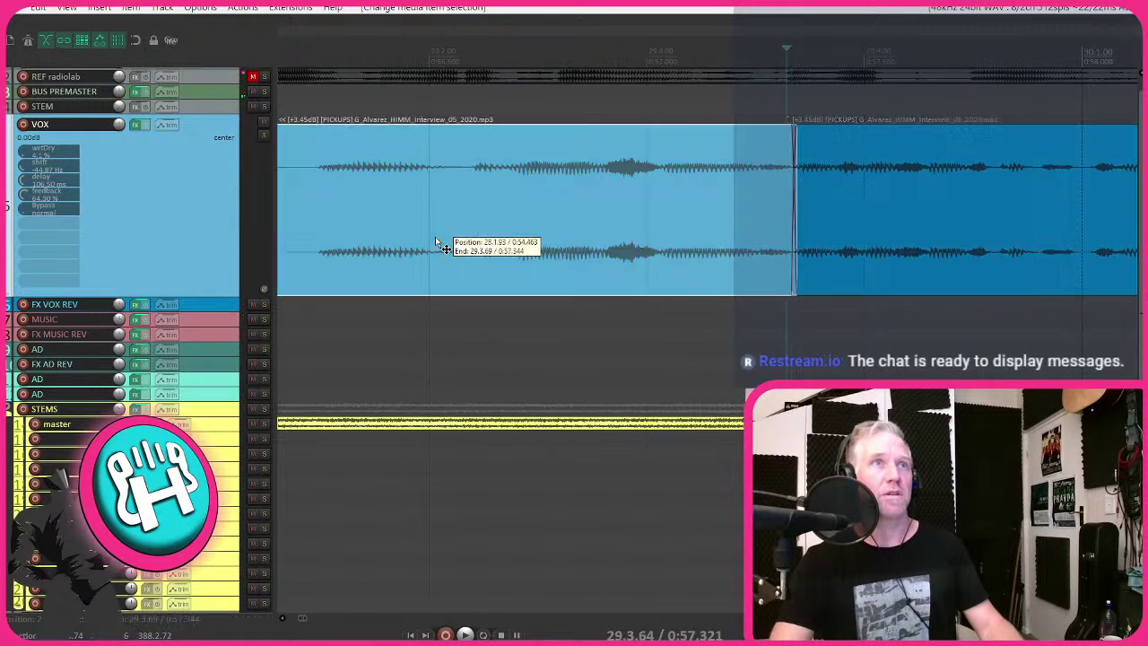
- Play the two joined VOX clips from 0:55.602 to check the tightened cut
scroll(564, 249, down, 5)
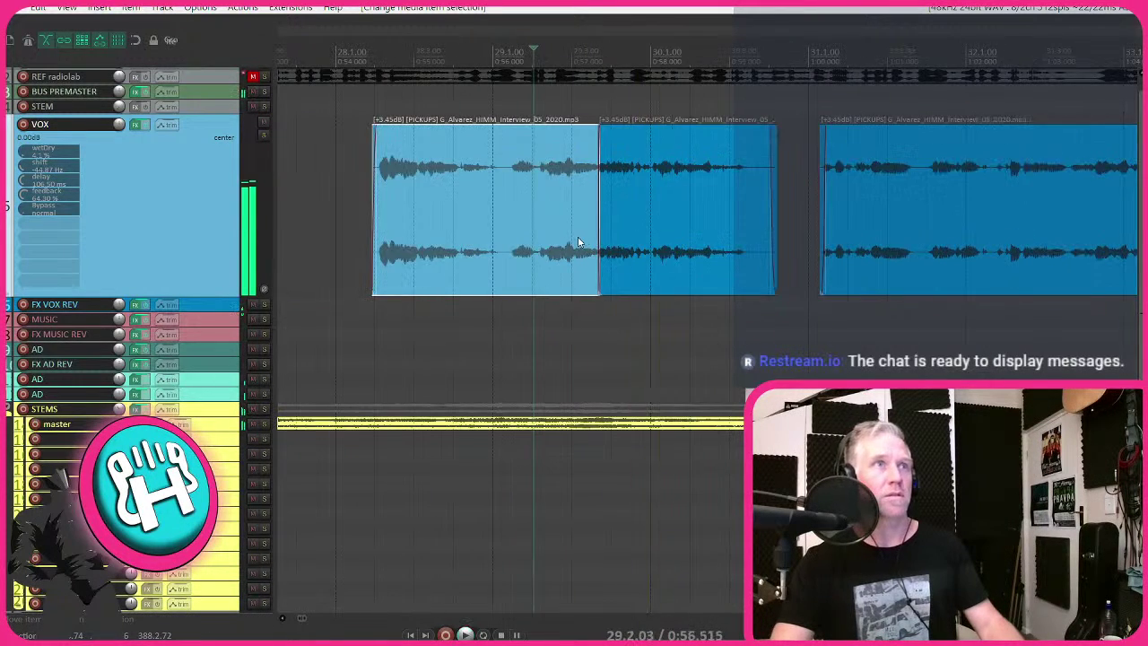
scroll(535, 215, up, 3)
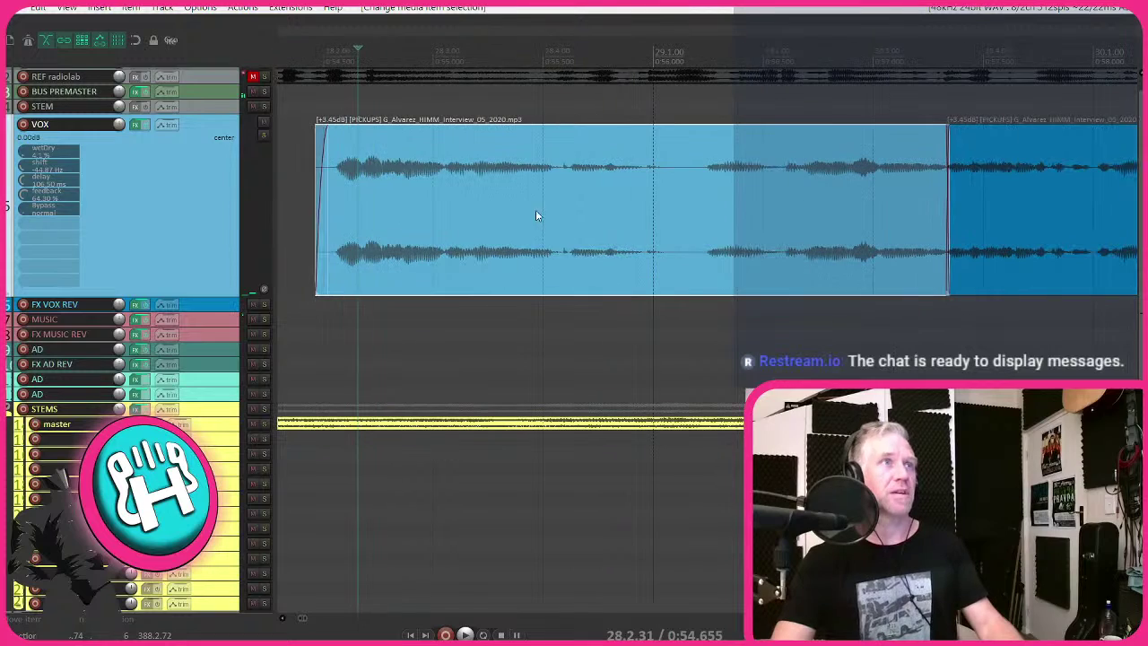
scroll(562, 208, down, 4)
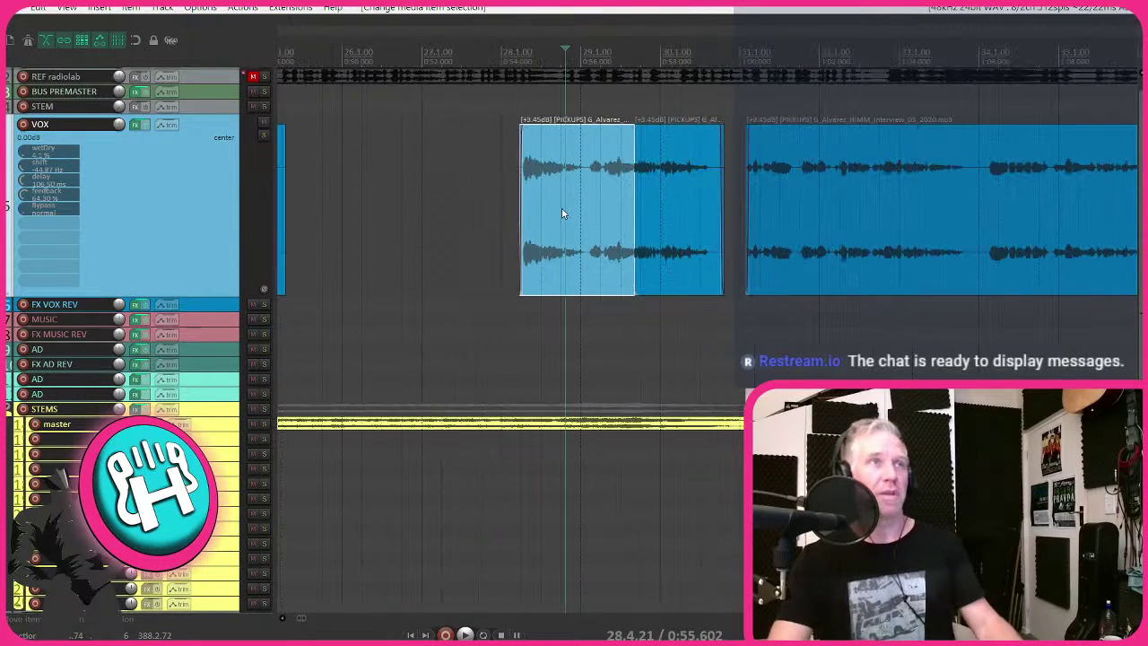
key(space)
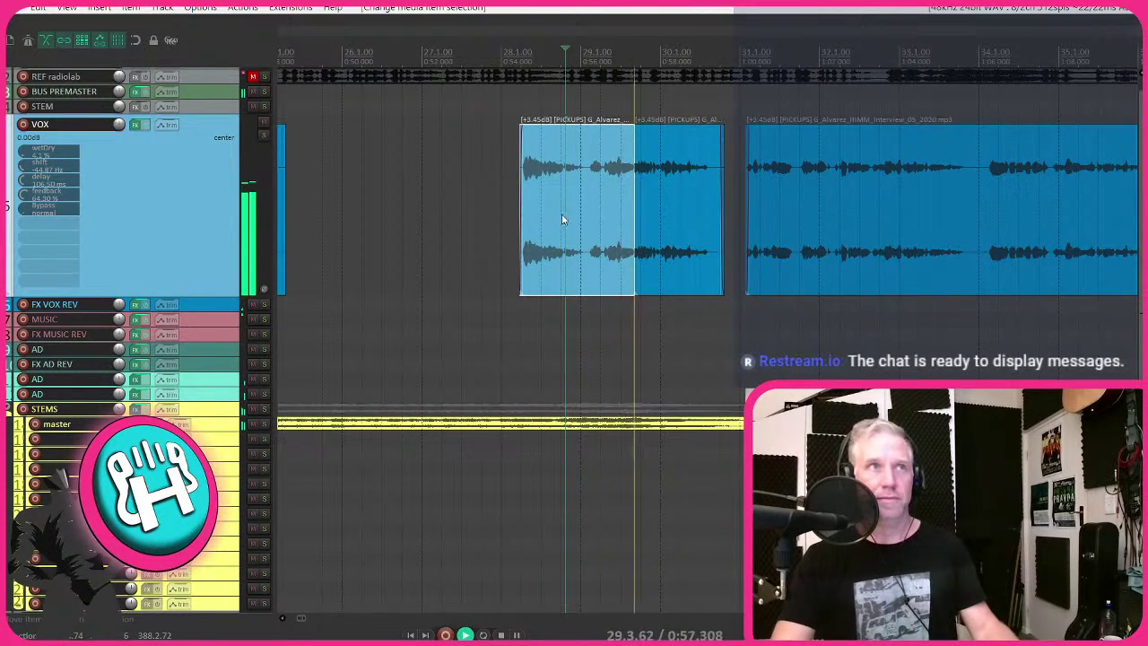
- Extend the second VOX clip's start slightly over the first to widen their crossfade, and replay the join from about 0:56.7
scroll(613, 195, up, 3)
scroll(614, 199, down, 1)
scroll(614, 201, up, 2)
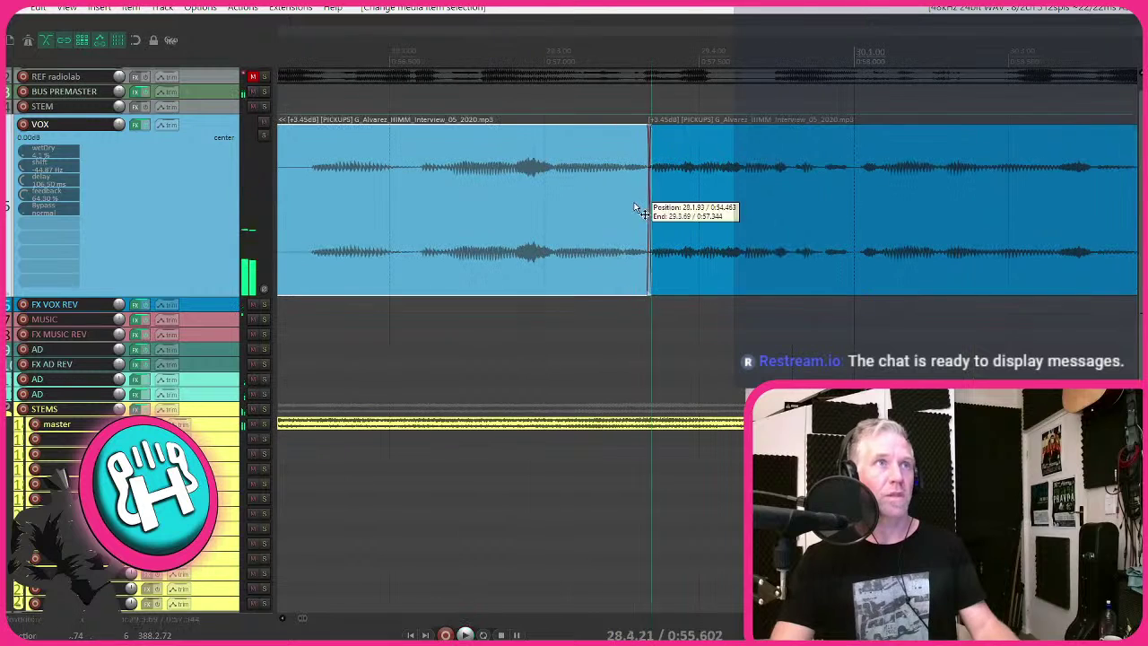
drag(640, 206, 641, 230)
click(568, 243)
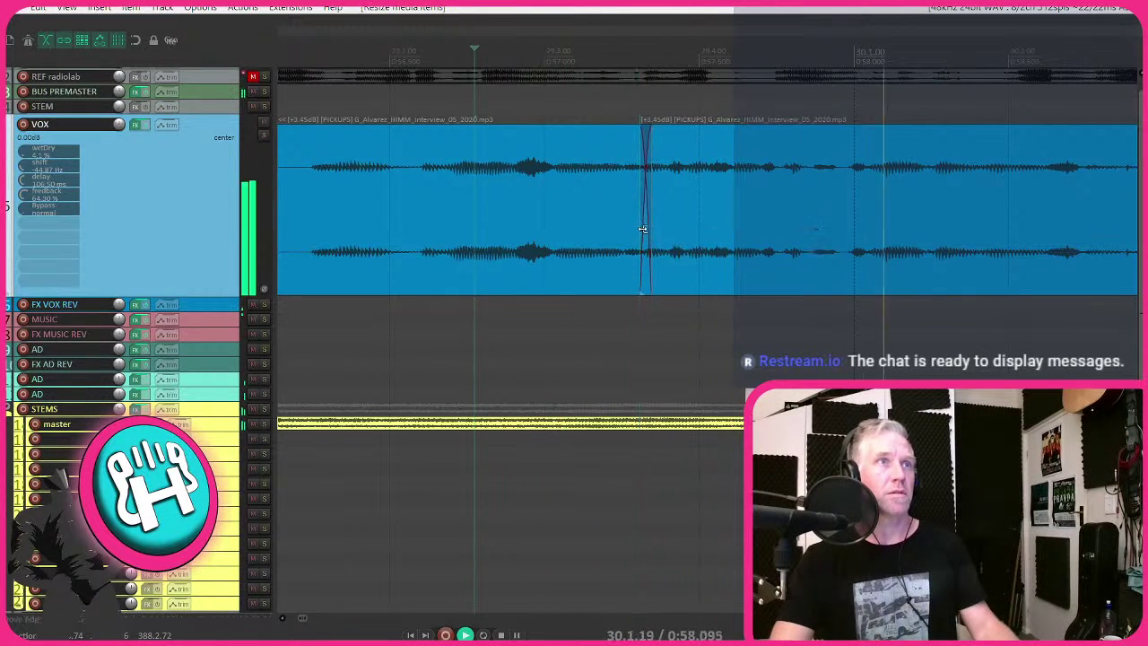
click(592, 258)
click(441, 347)
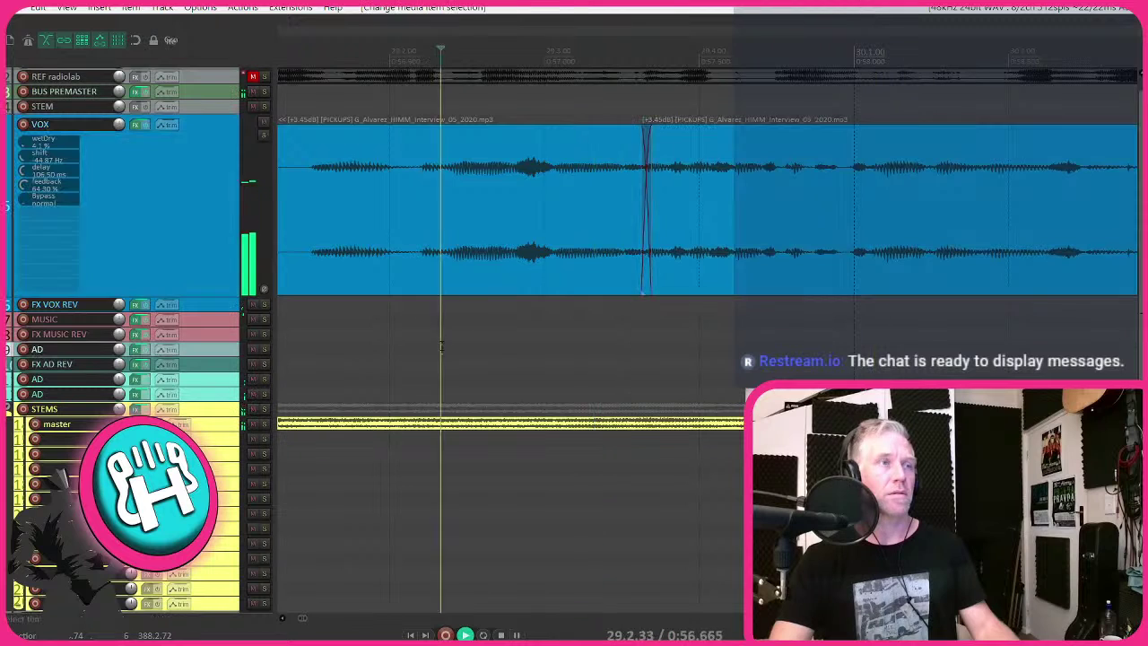
- Slip the audio inside the second VOX clip at the crossfade and play the join from about 0:56.5
drag(702, 216, 731, 230)
click(393, 361)
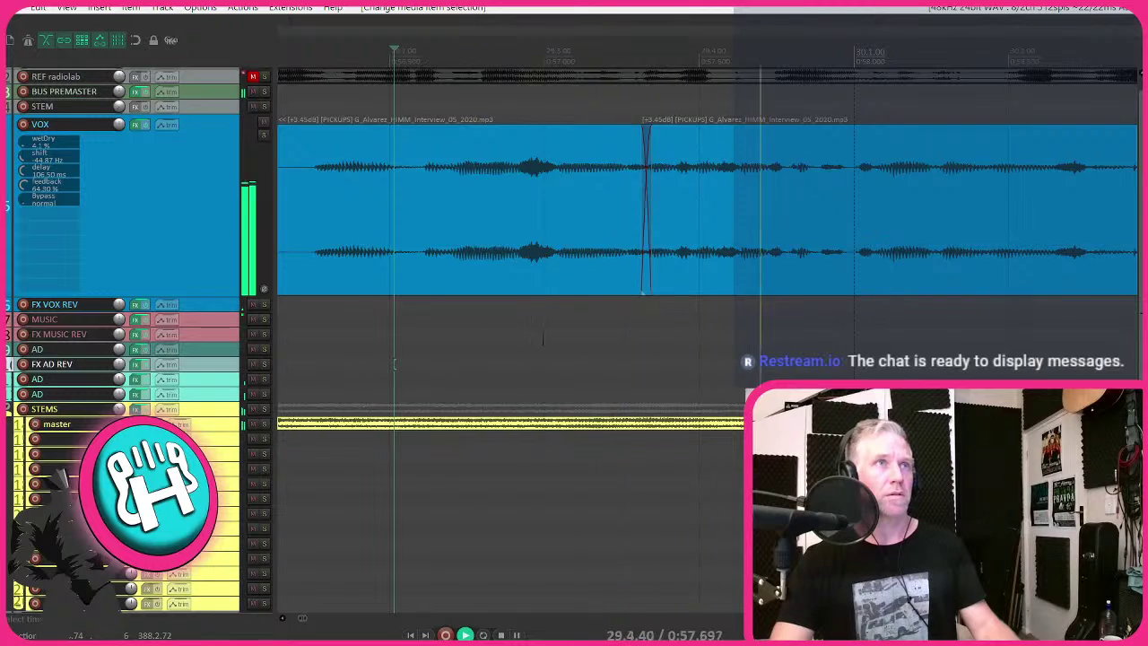
scroll(542, 344, down, 5)
drag(628, 229, 536, 243)
scroll(566, 223, up, 6)
scroll(536, 243, down, 5)
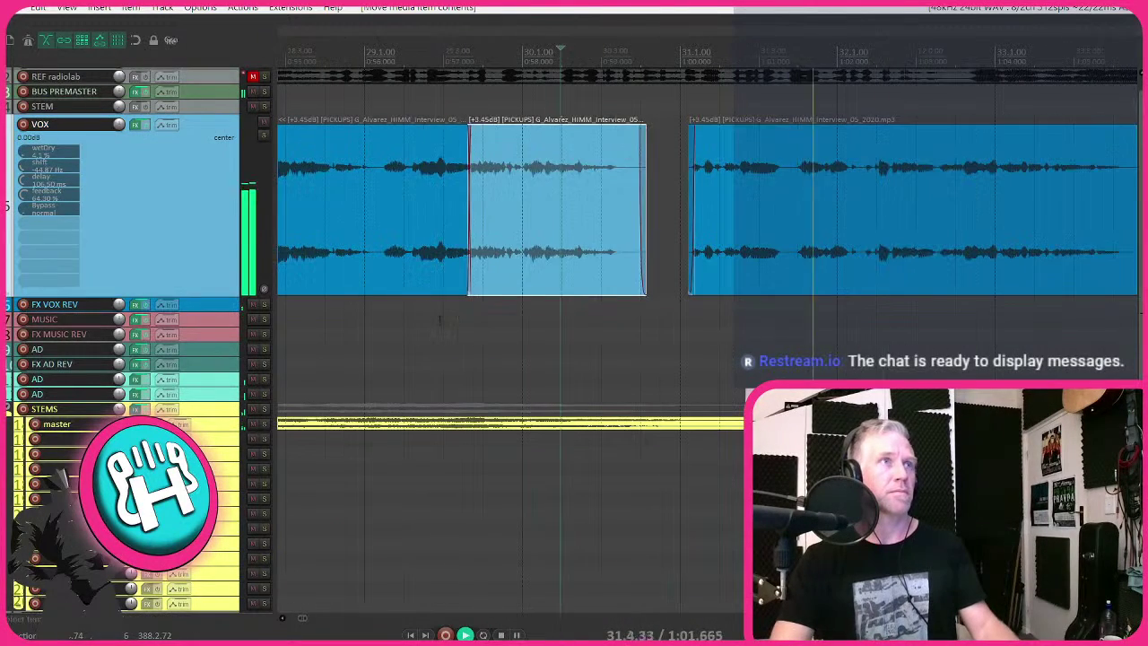
- Replay the VOX crossfade from bar 29 and listen on to the end of the second clip
click(441, 318)
click(364, 302)
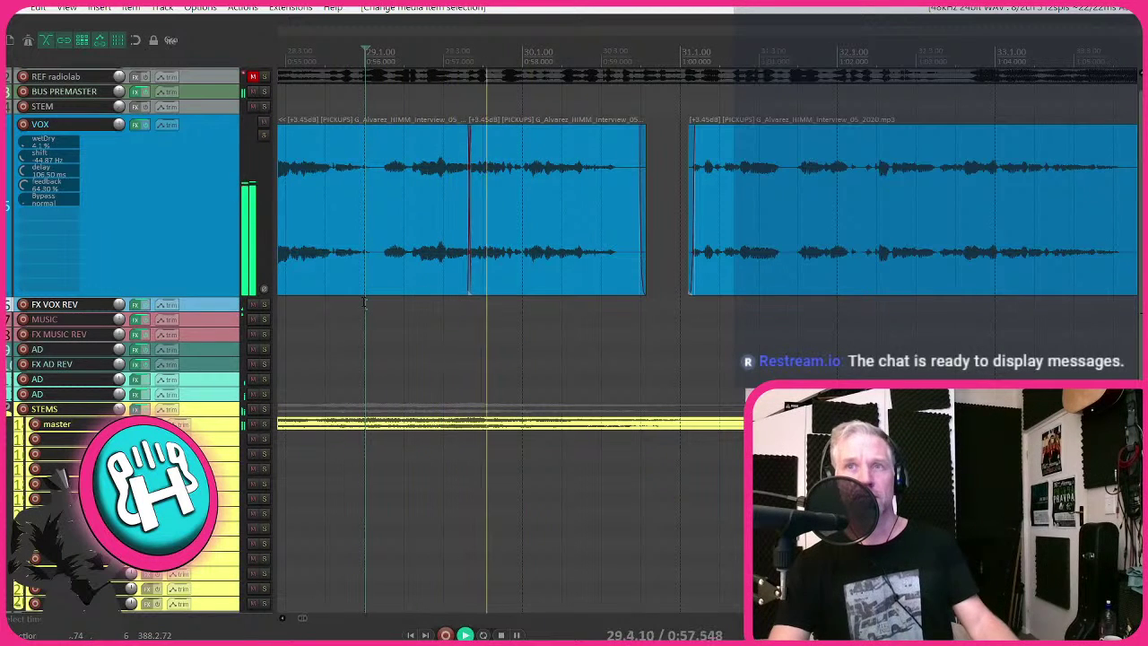
scroll(643, 219, down, 3)
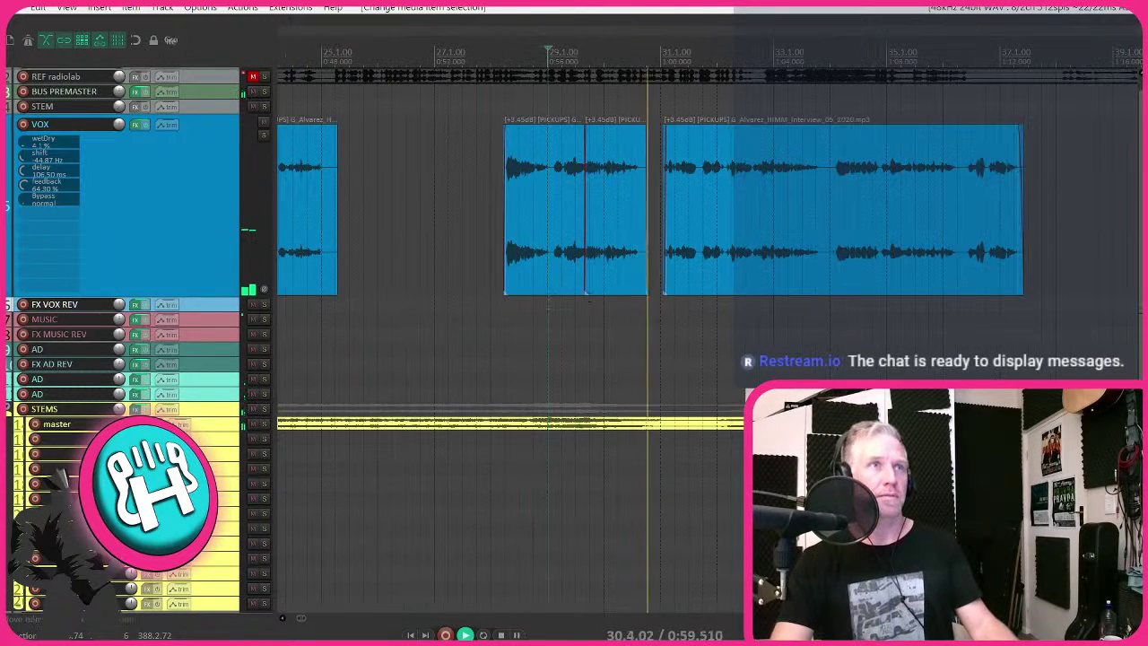
- Shorten the fade-in of the VOX clip that starts just after bar 31
scroll(697, 236, up, 3)
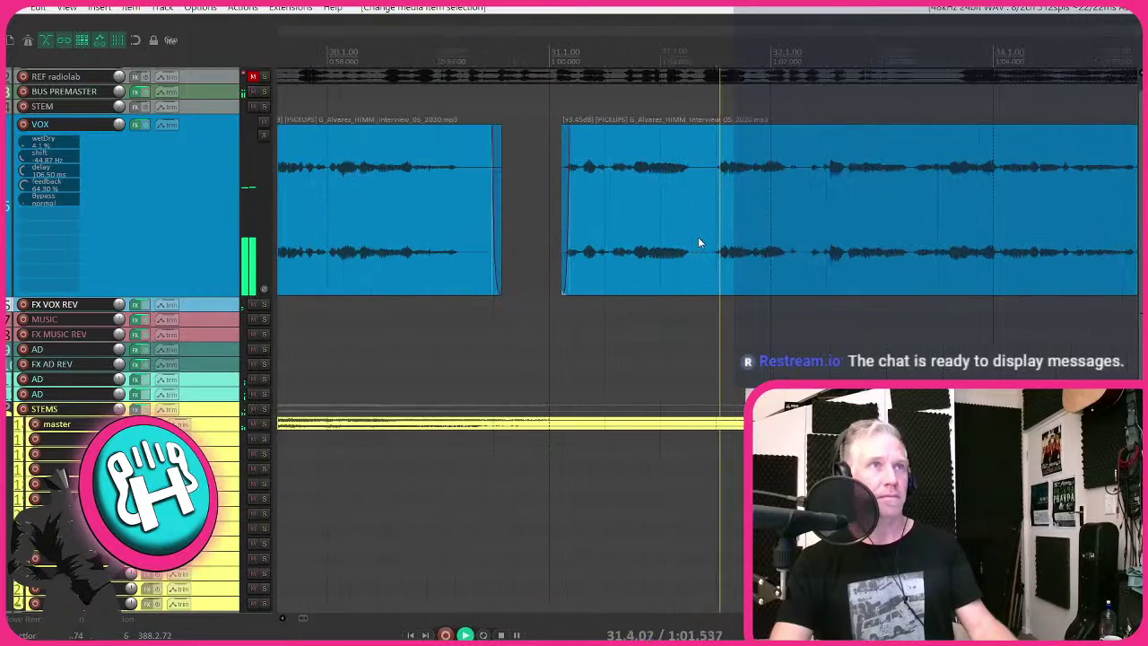
click(567, 137)
drag(566, 137, 574, 144)
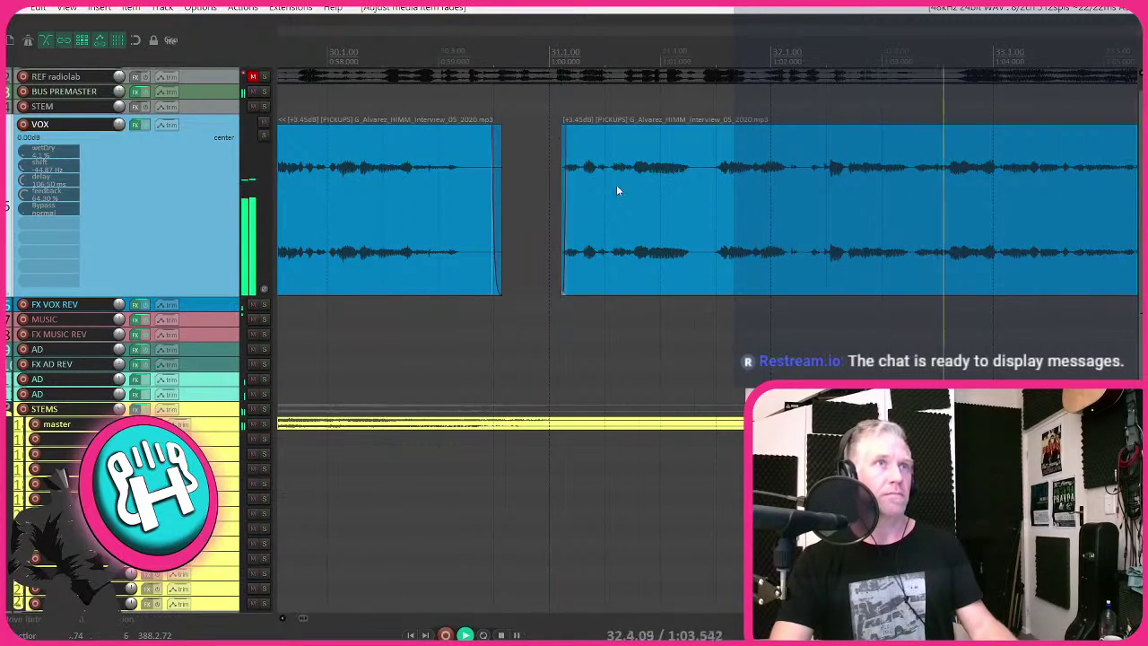
- Follow the rest of the VOX clip after bar 31 in the mix, stop playback and examine the overall clip layout
scroll(630, 253, down, 3)
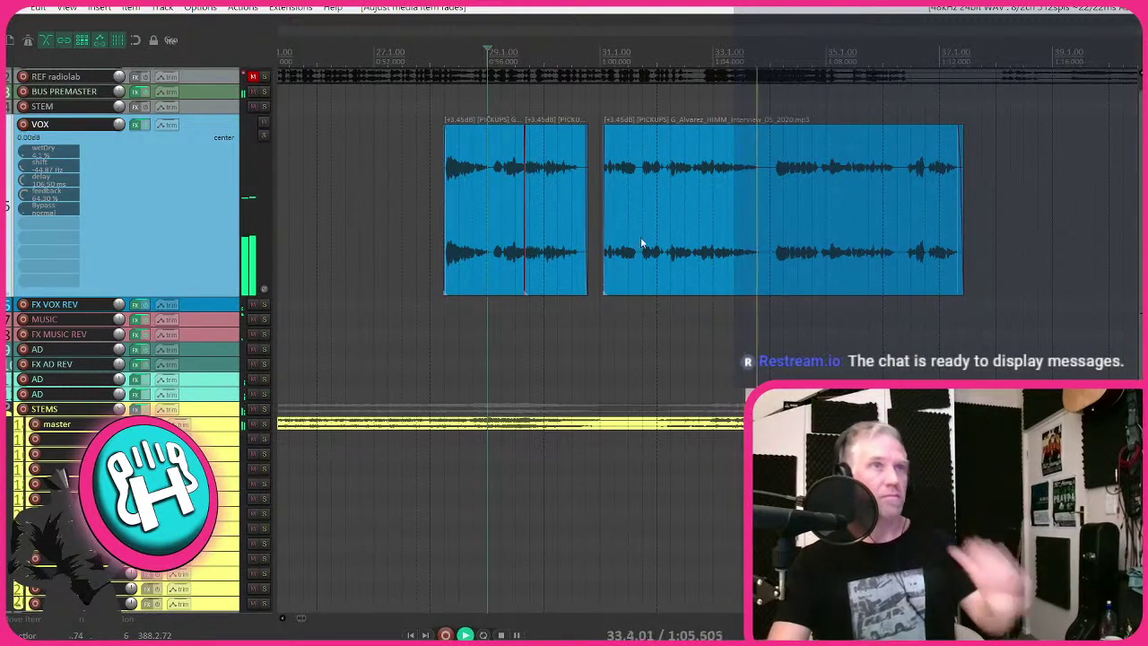
scroll(640, 237, down, 3)
scroll(712, 195, down, 3)
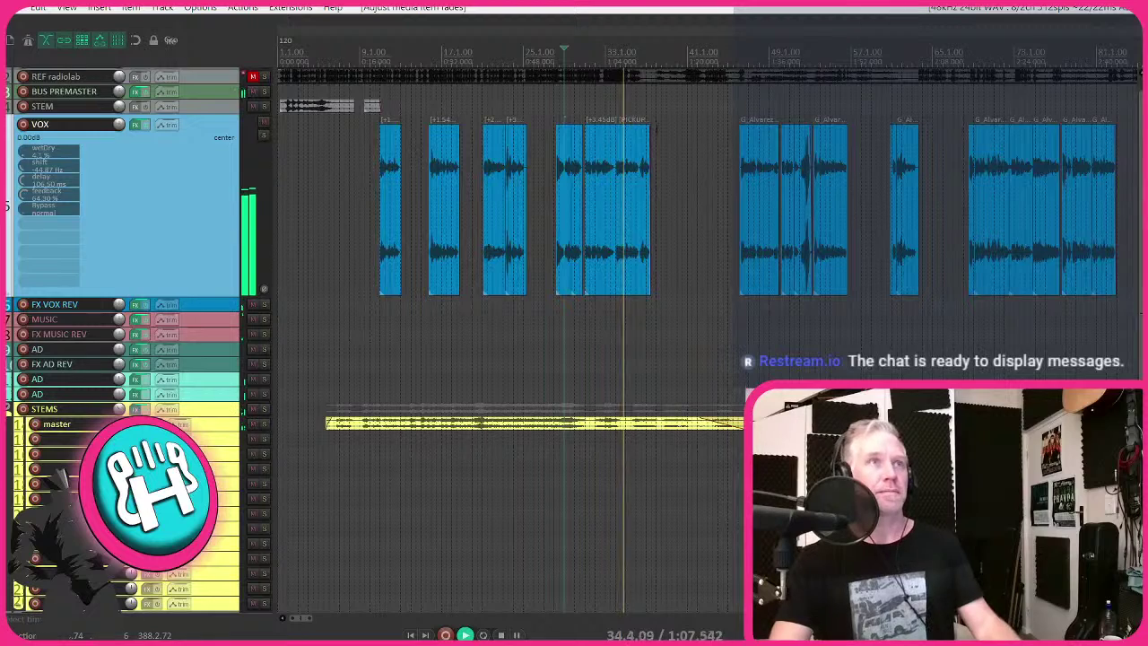
scroll(577, 100, up, 6)
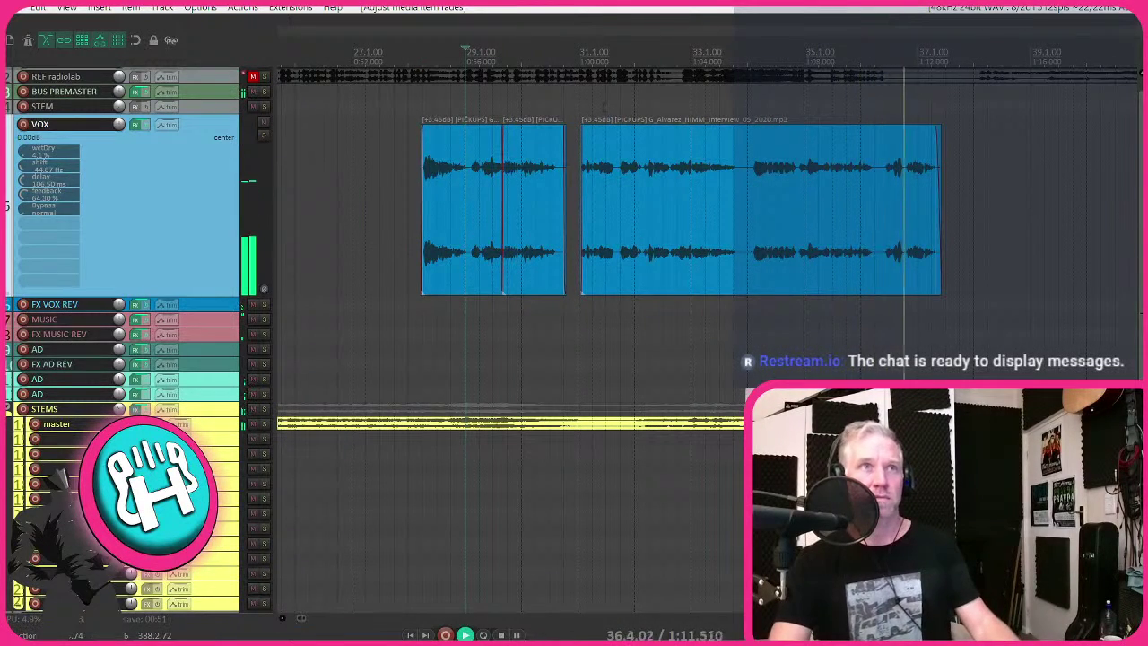
scroll(763, 162, down, 4)
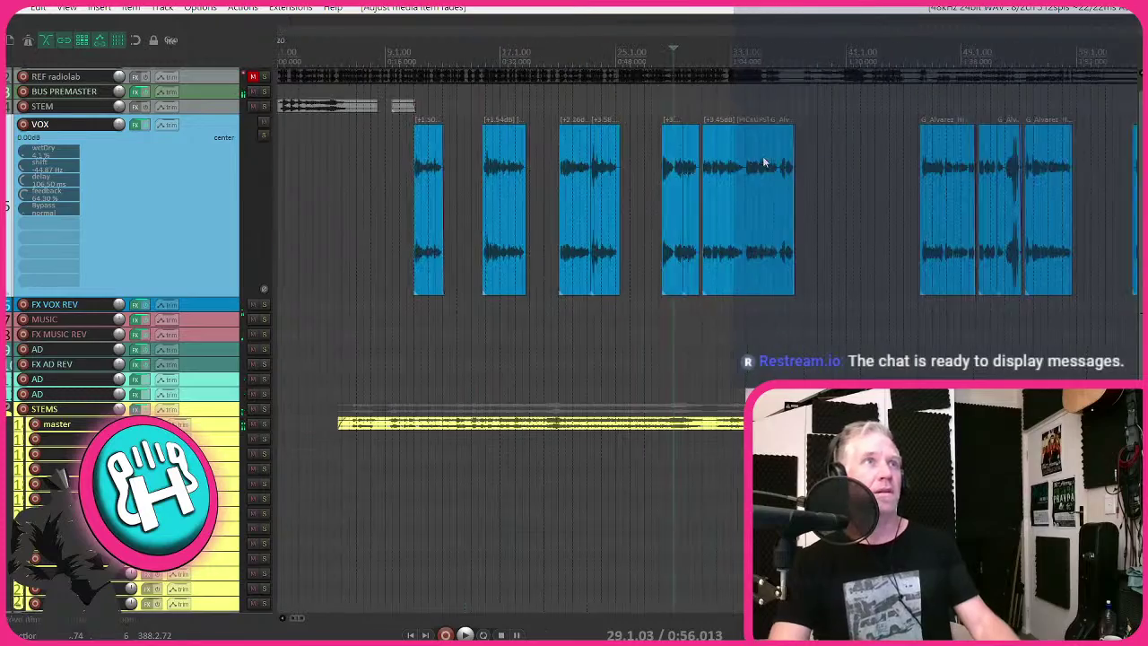
scroll(559, 207, down, 2)
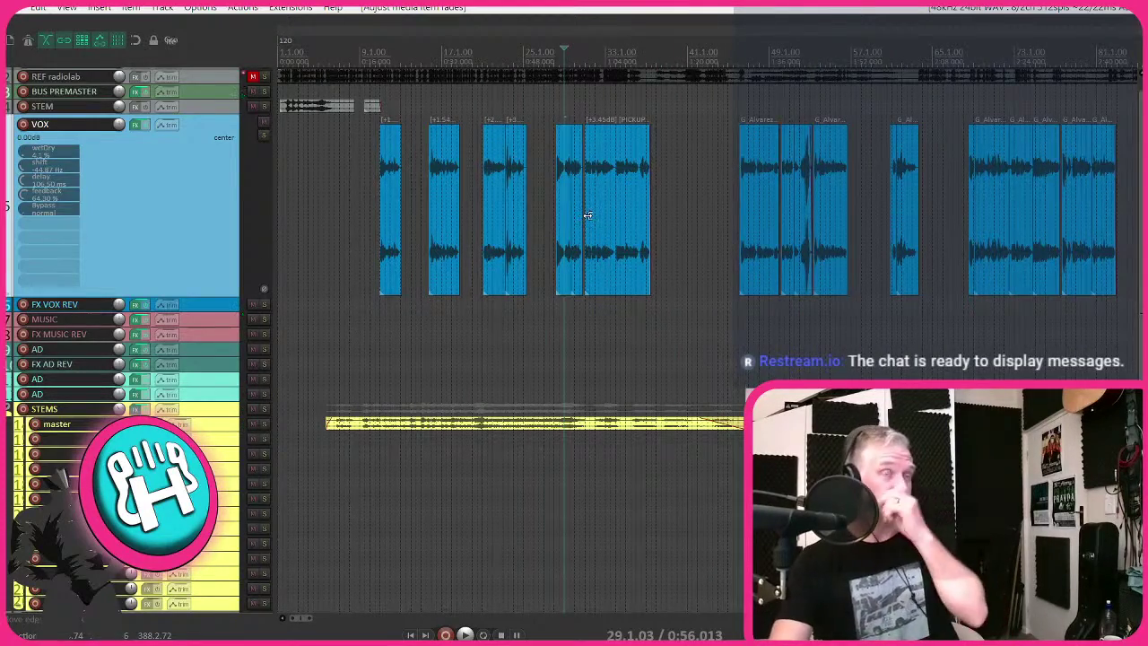
- Play the mix from the VOX clip that starts around bar 46 and examine how the clips sit against the stems
scroll(586, 184, up, 6)
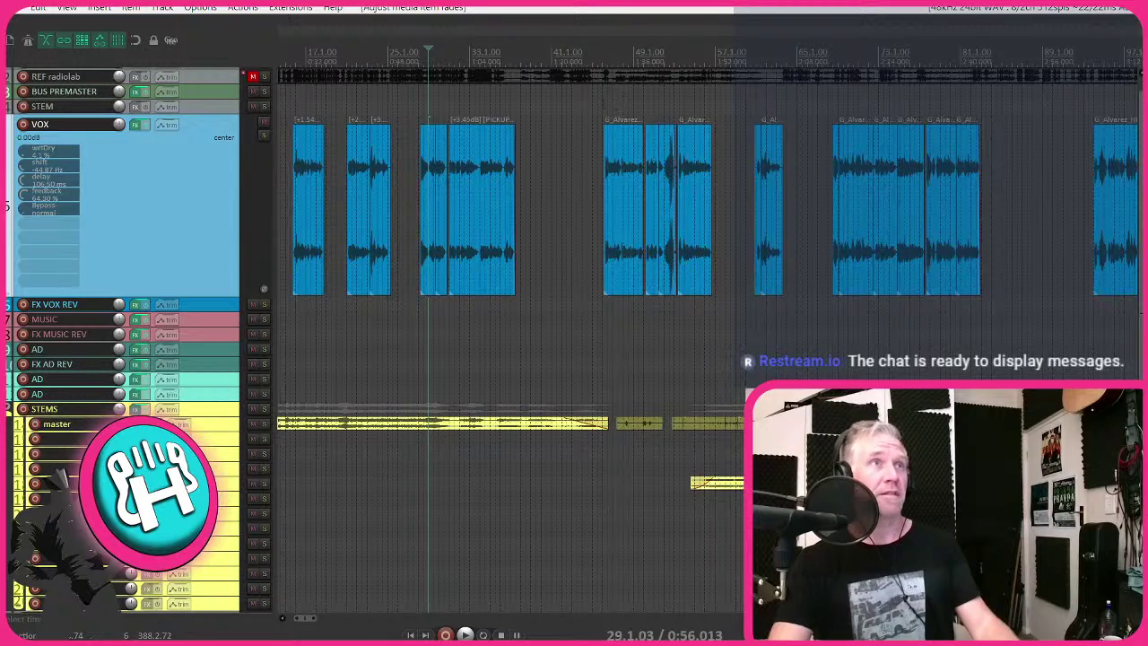
click(603, 106)
scroll(569, 166, up, 4)
key(space)
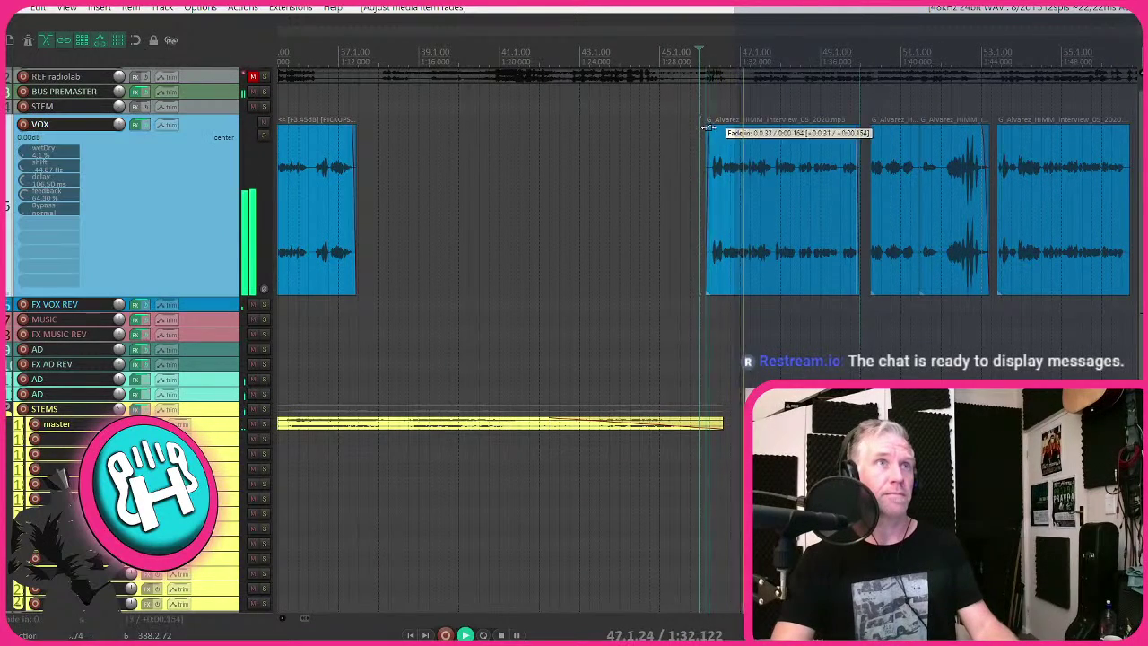
scroll(763, 252, down, 4)
scroll(762, 252, up, 2)
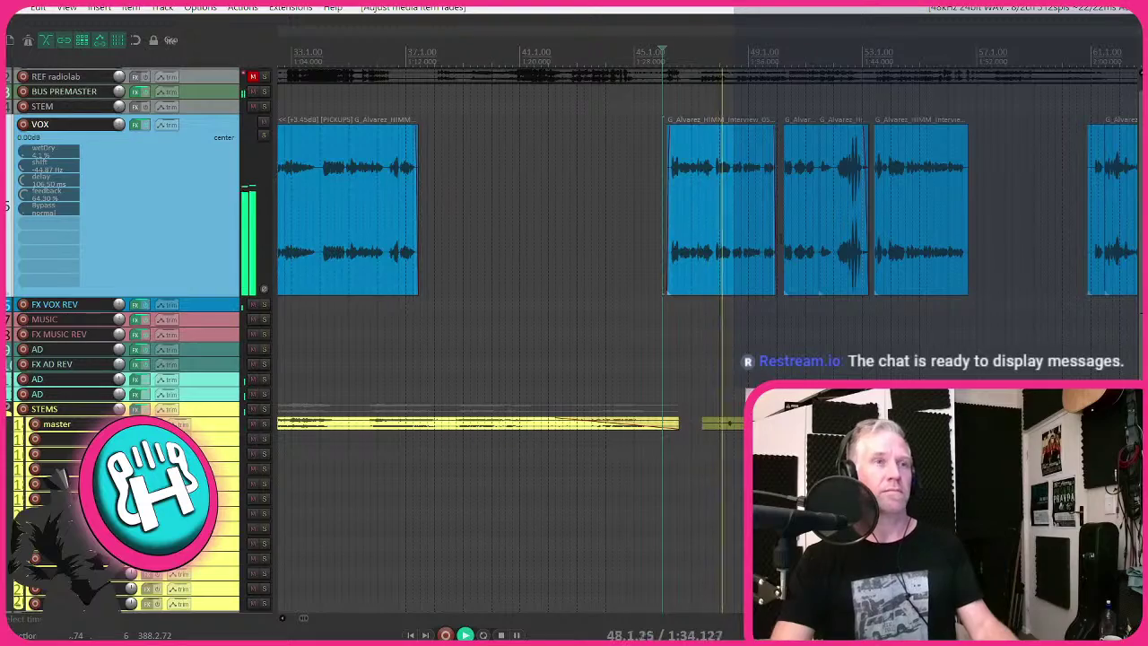
scroll(763, 252, down, 5)
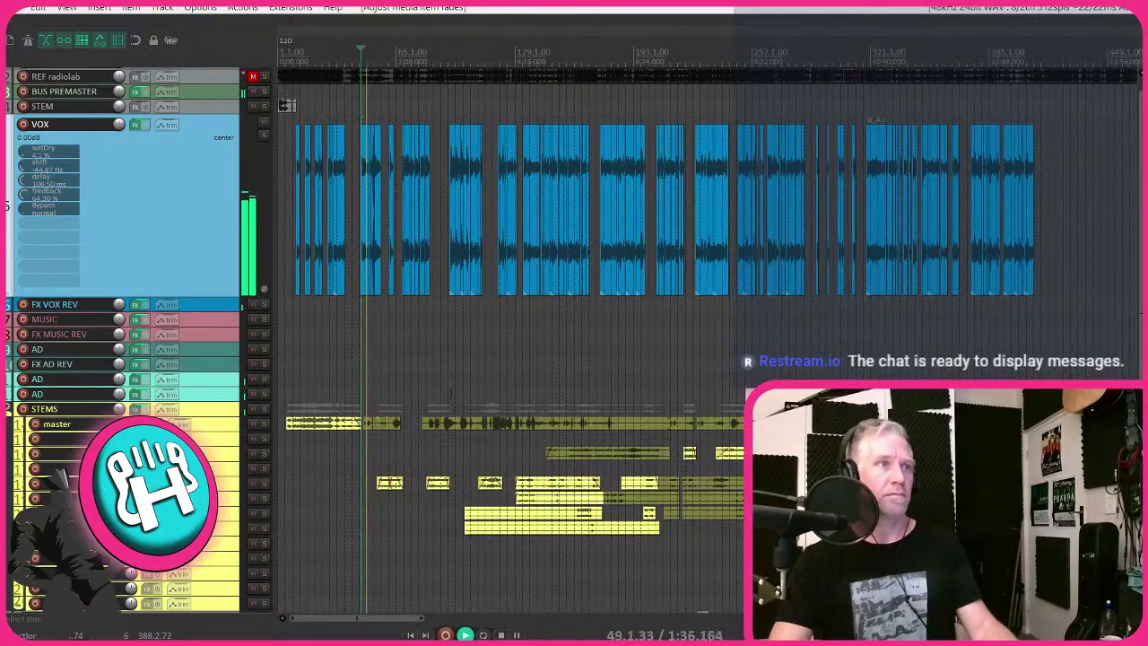
scroll(763, 252, up, 2)
scroll(762, 252, down, 2)
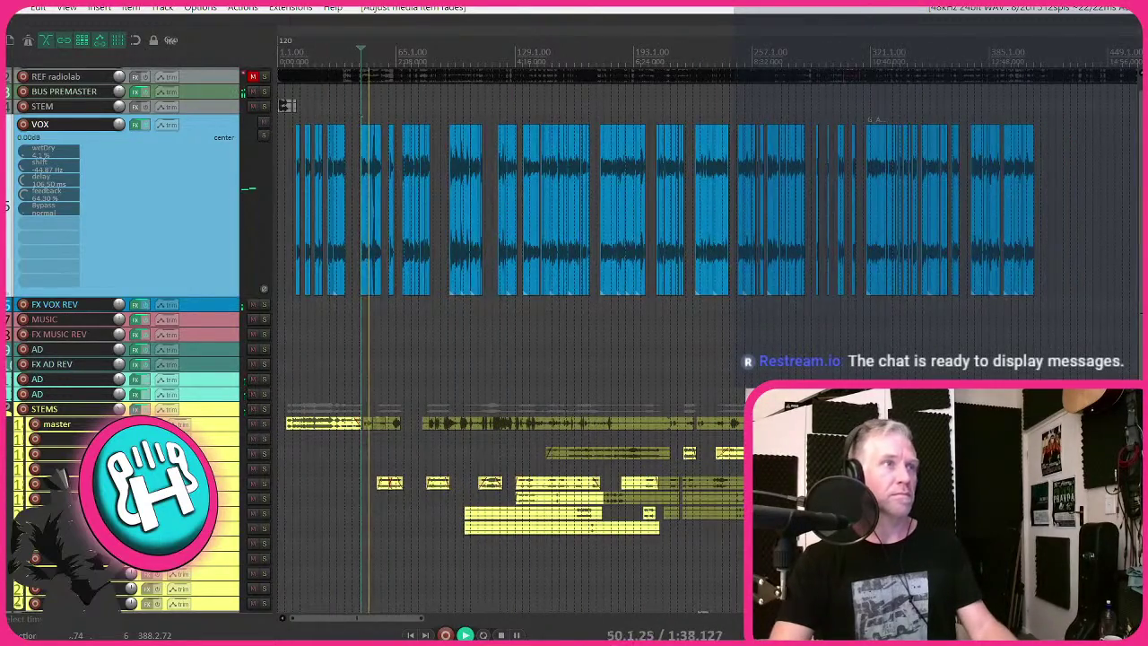
- Move the VOX clip that starts just after bar 50, with everything following it, about two and a half bars later
scroll(496, 273, up, 8)
click(666, 224)
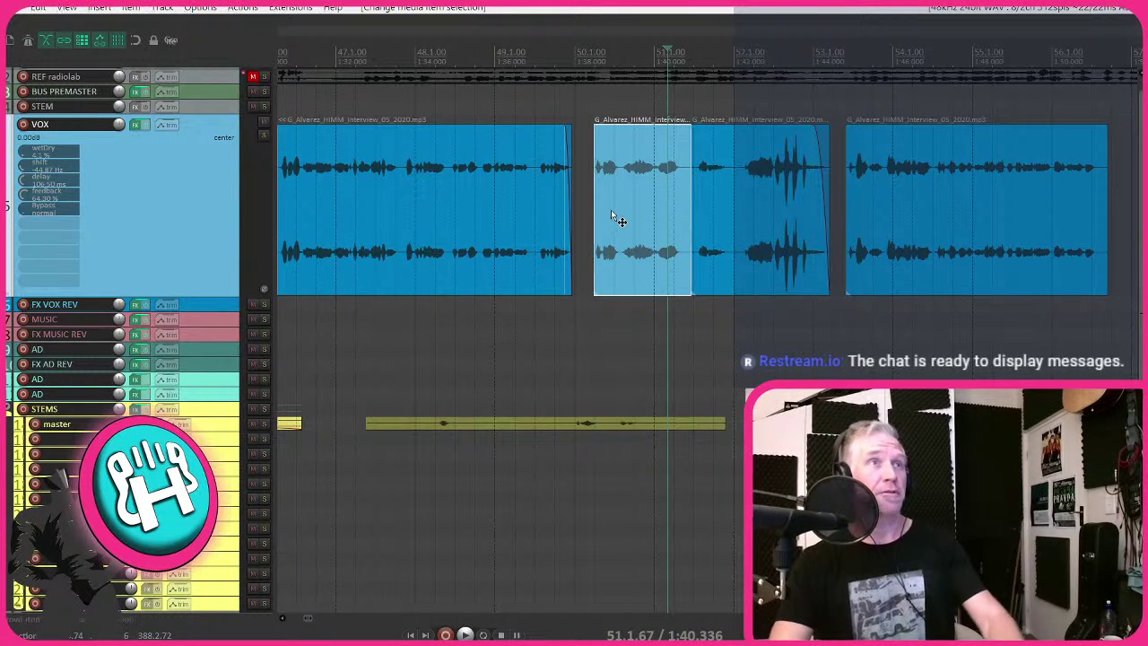
drag(615, 221, 814, 231)
scroll(832, 244, down, 4)
key(alt+Tab)
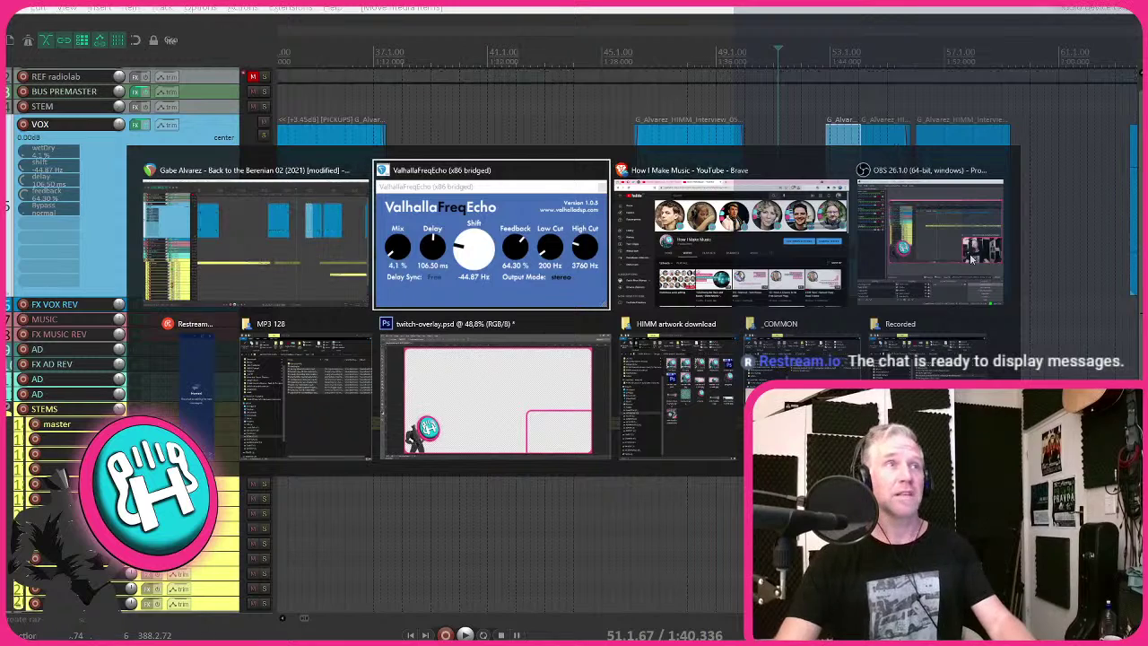
key(Escape)
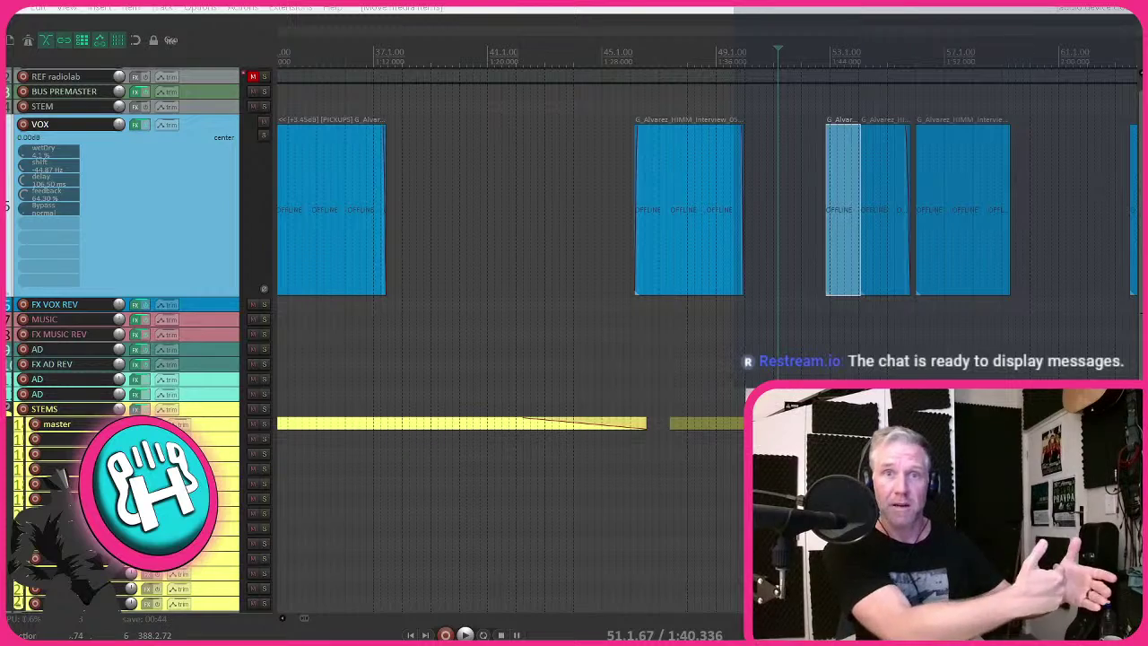
- Widen the gap after bar 49 by moving the following VOX clips further along, starting at about bar 60
scroll(888, 334, down, 4)
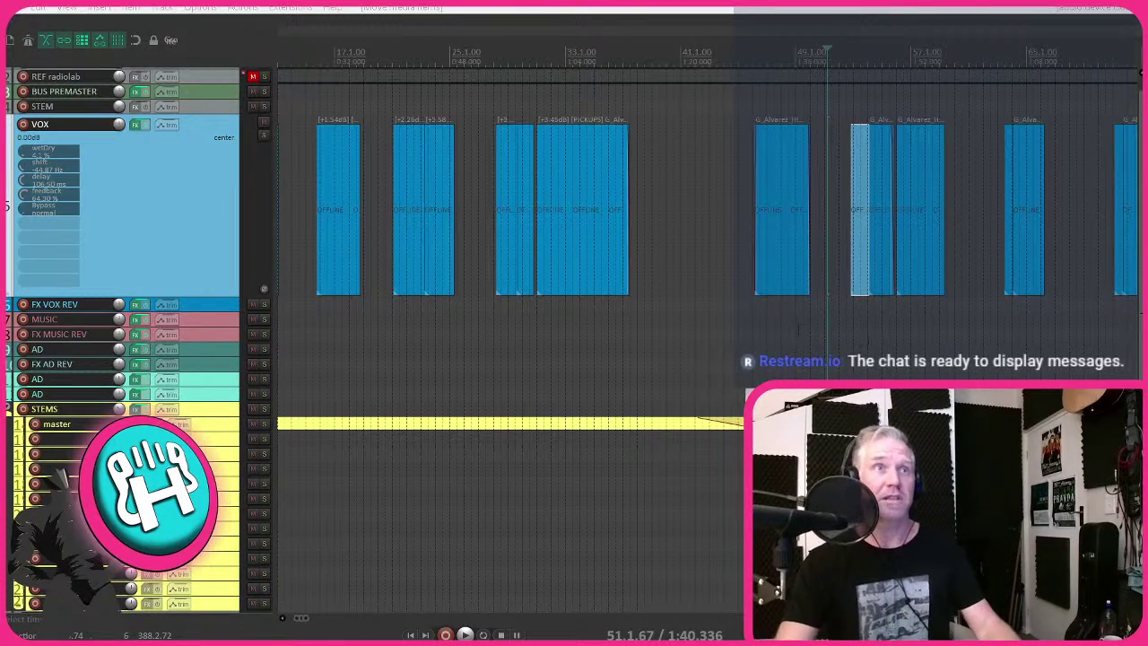
click(795, 333)
scroll(796, 334, up, 4)
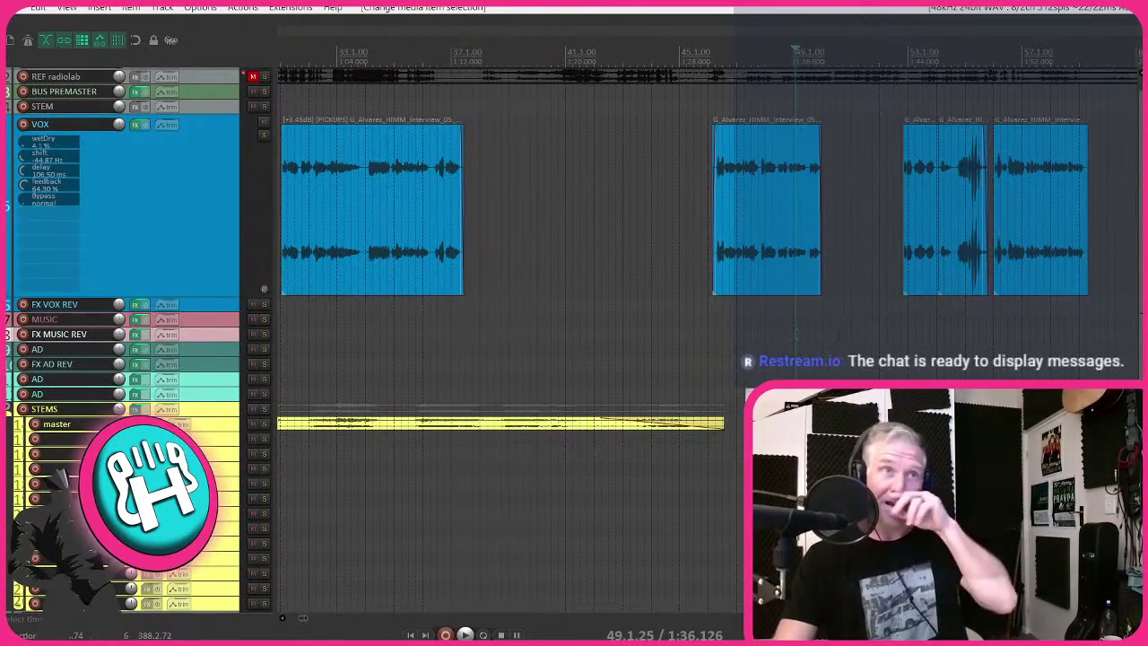
scroll(700, 268, down, 4)
drag(664, 269, 718, 274)
scroll(691, 265, down, 6)
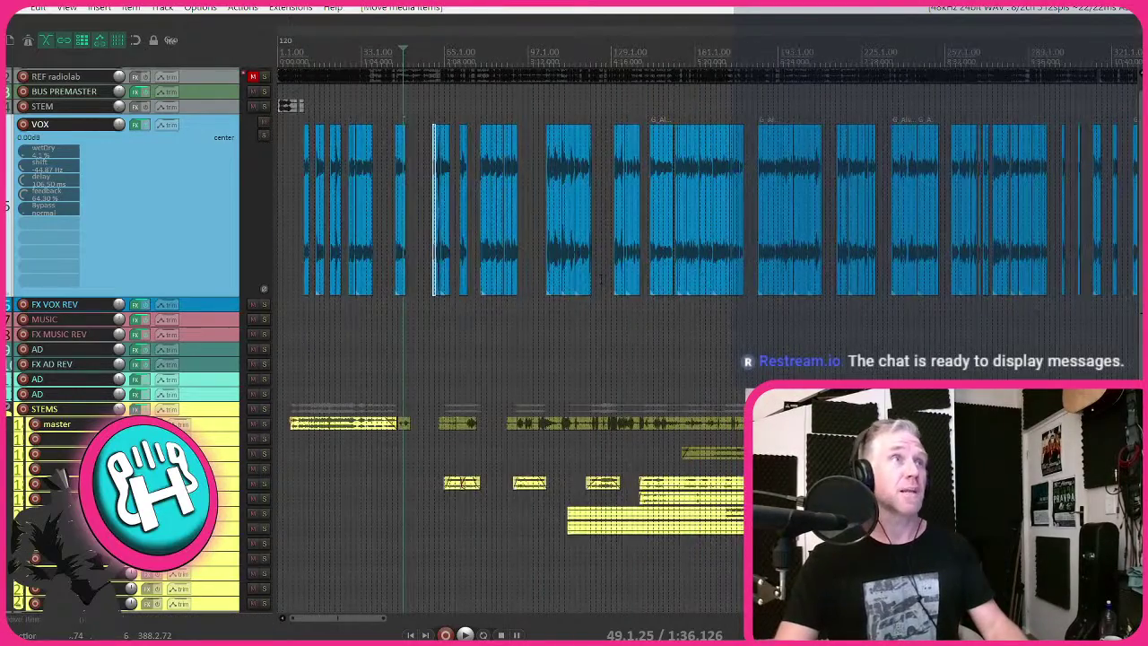
- Create a region named AD about 71 bars long, starting at the end of the VOX clip near bar 49
scroll(366, 180, up, 4)
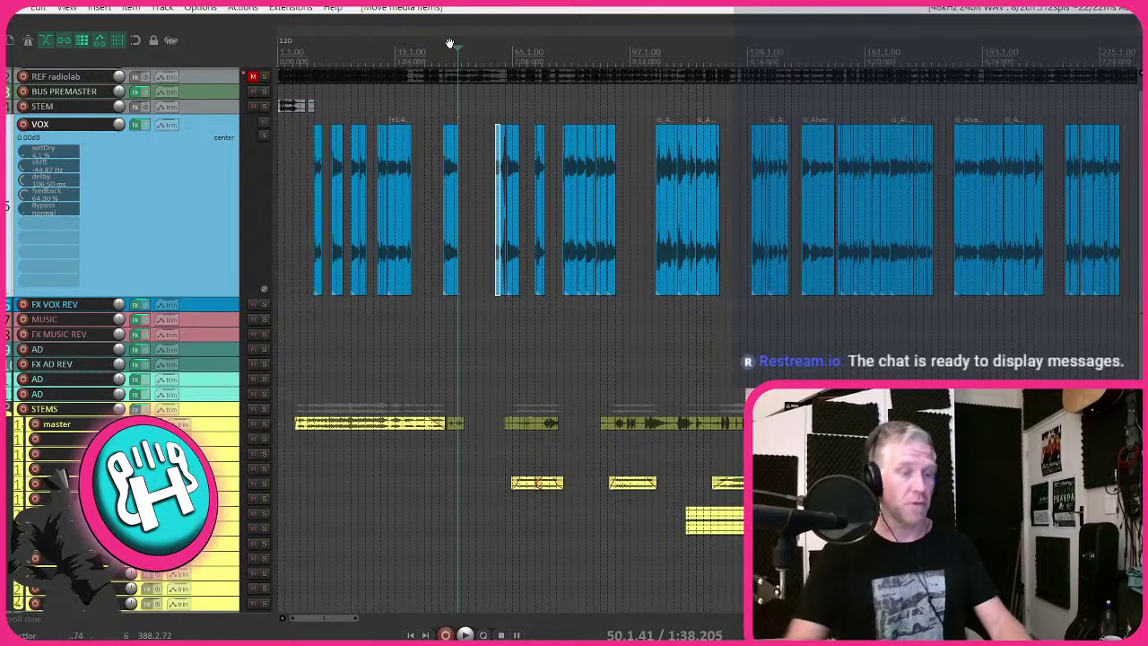
drag(720, 72, 454, 72)
key(shift+r)
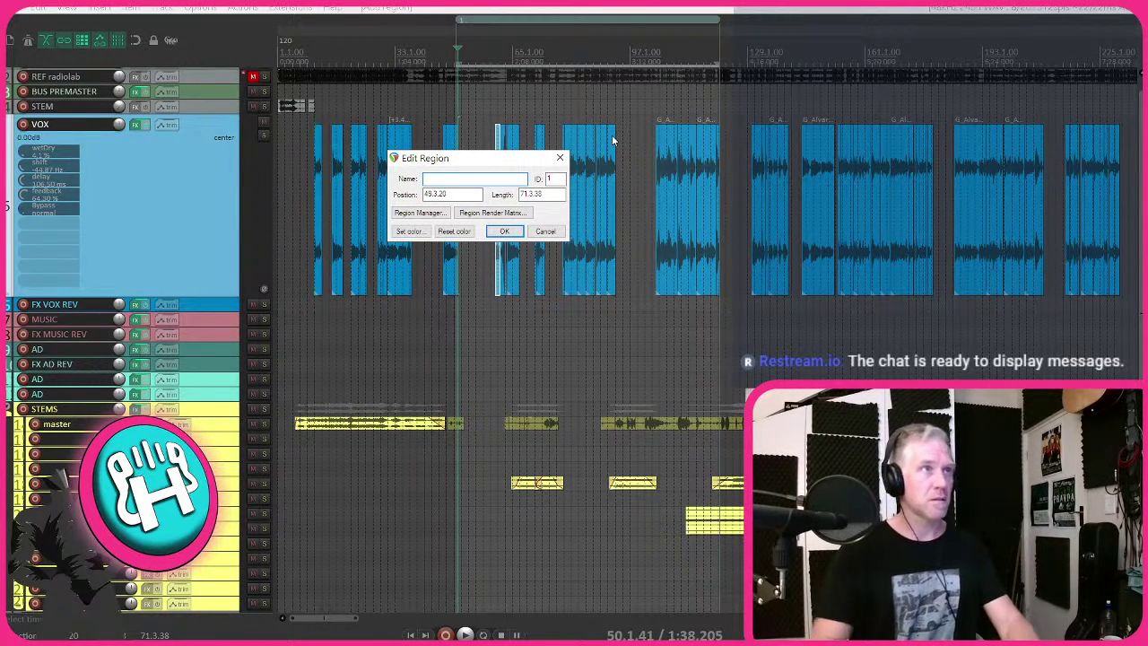
text(AD)
key(Return)
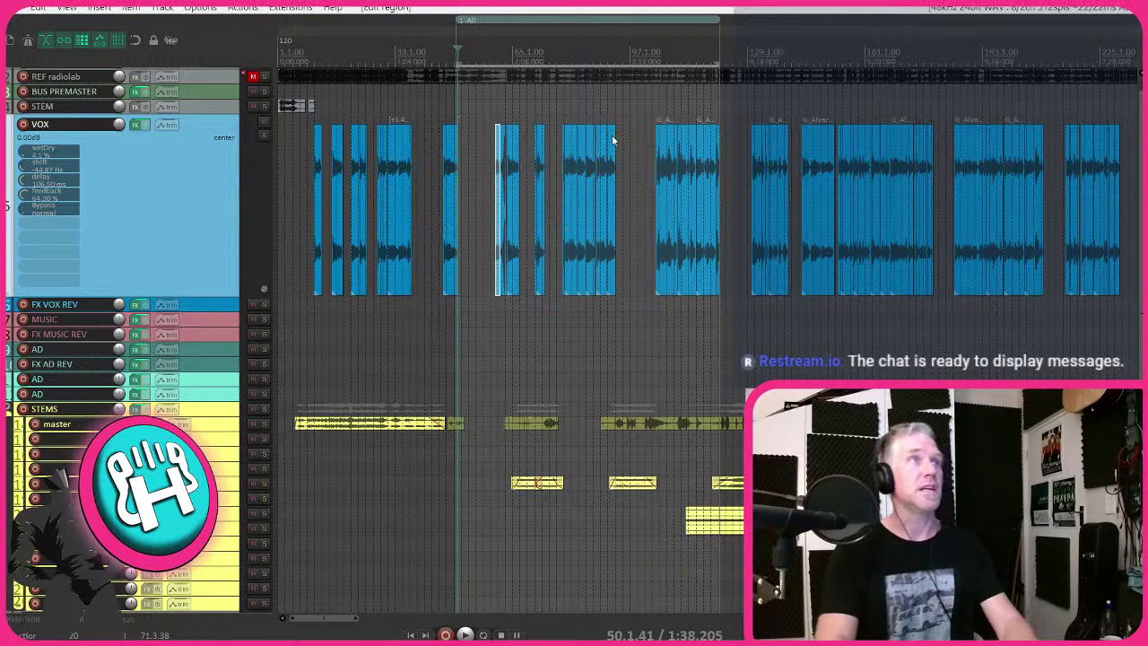
- Set the AD region's colour to cyan from the custom colours
double_click(582, 20)
click(561, 283)
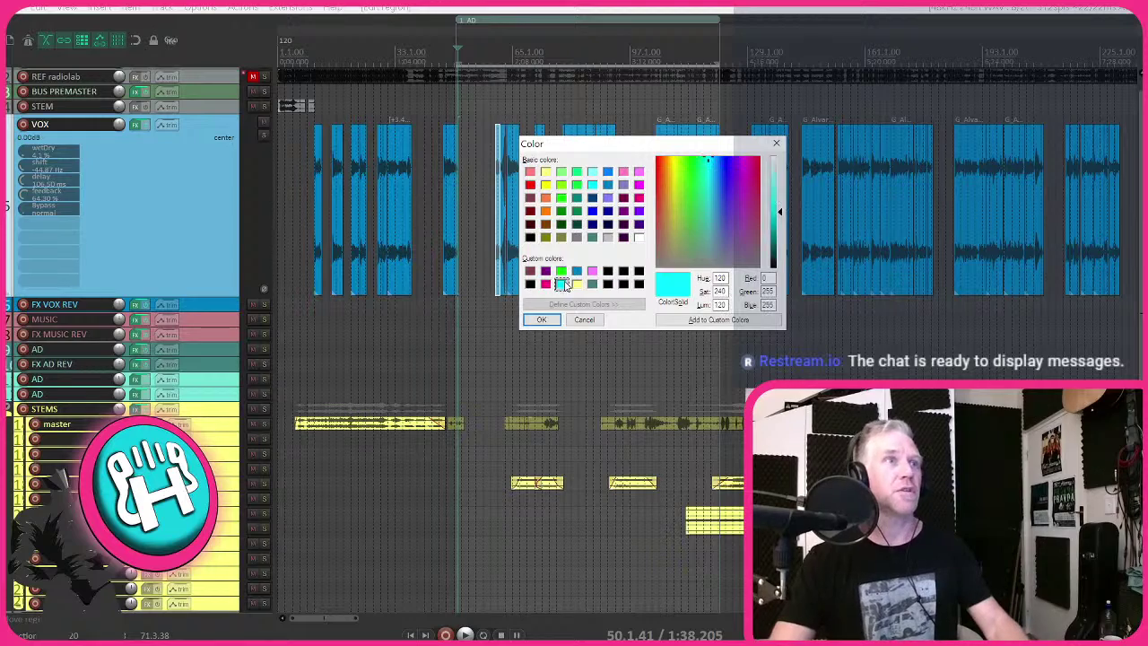
click(542, 320)
scroll(596, 305, down, 3)
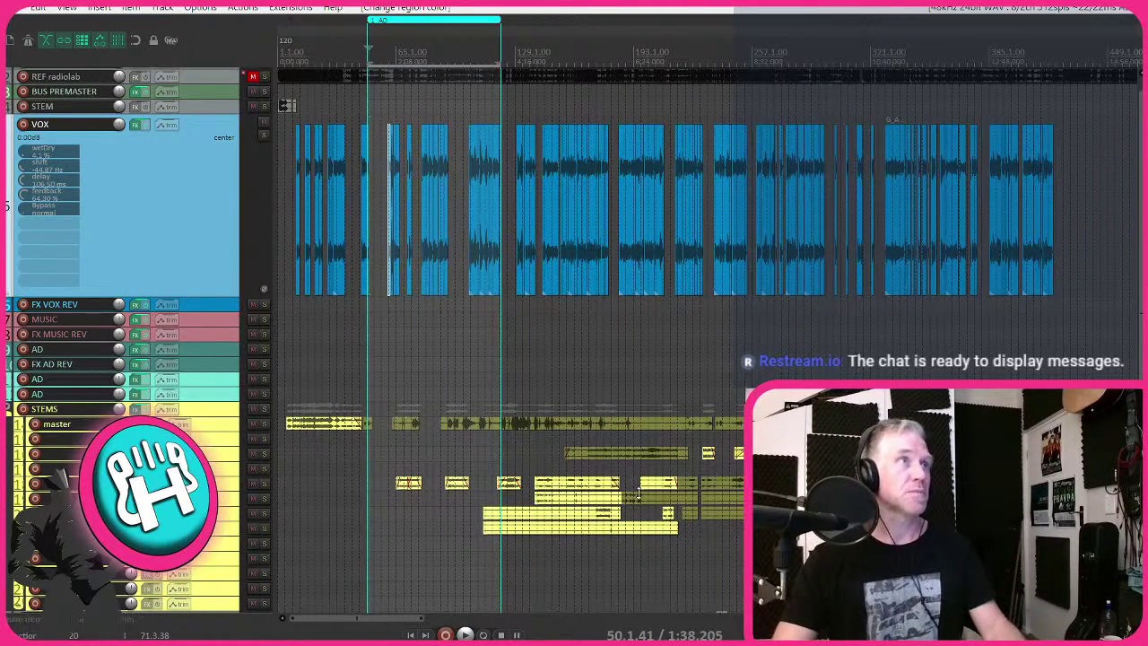
- Switch to Photoshop, quit it while saving the changes to twitch-overlay.psd, and return to REAPER
key(alt+Tab)
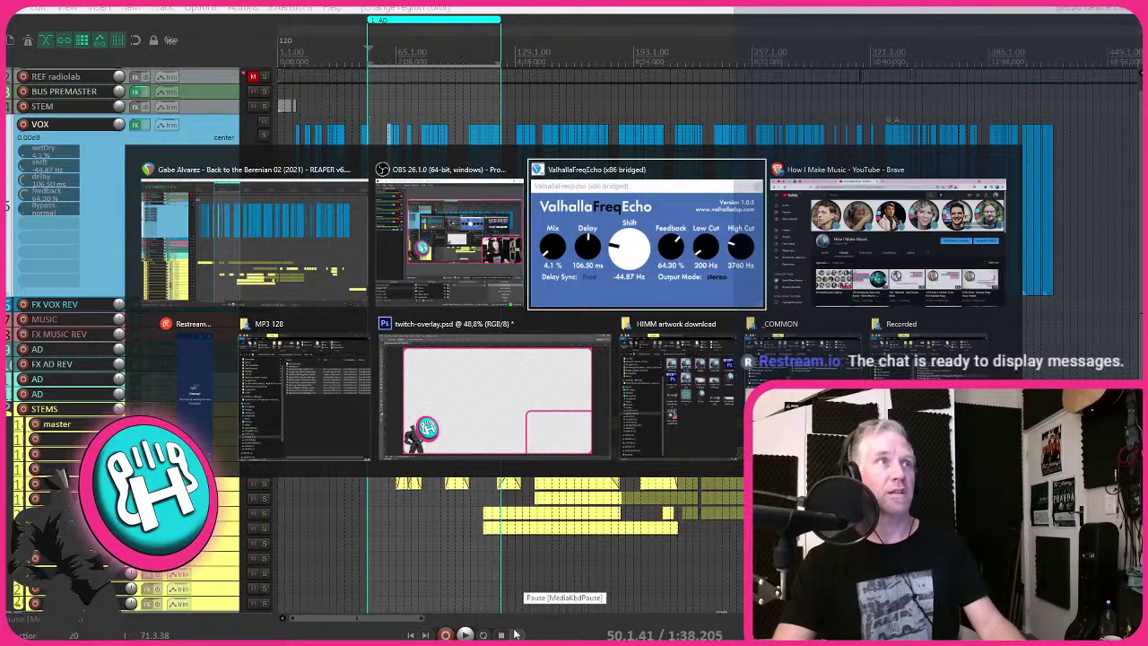
key(Tab)
key(Tab)
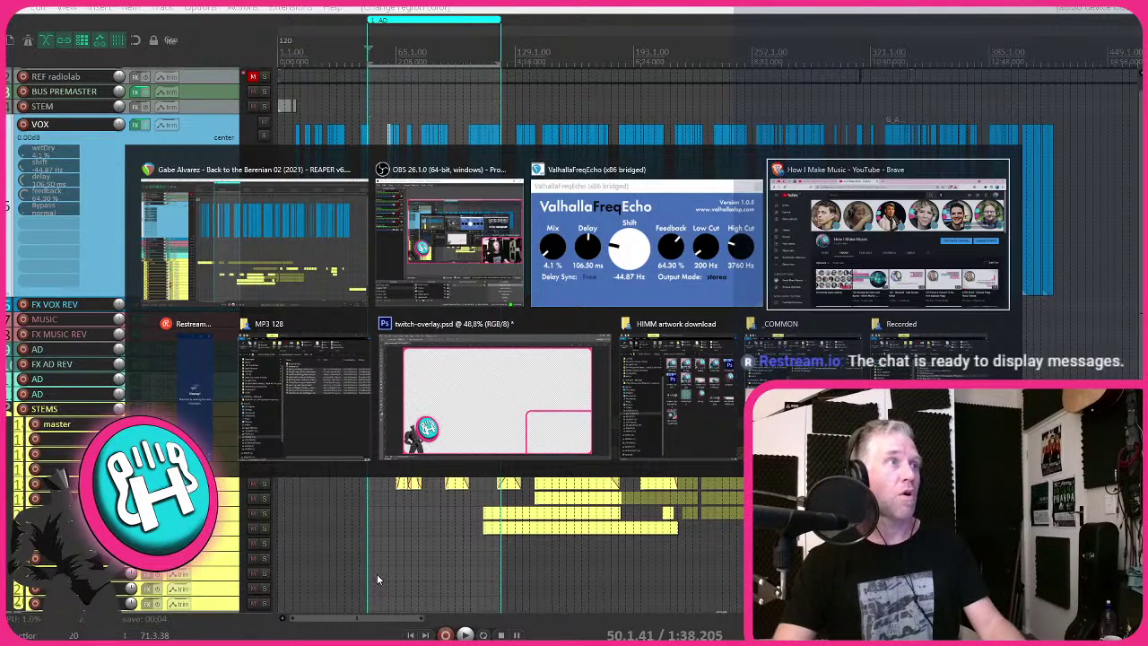
key(Tab)
key(Tab)
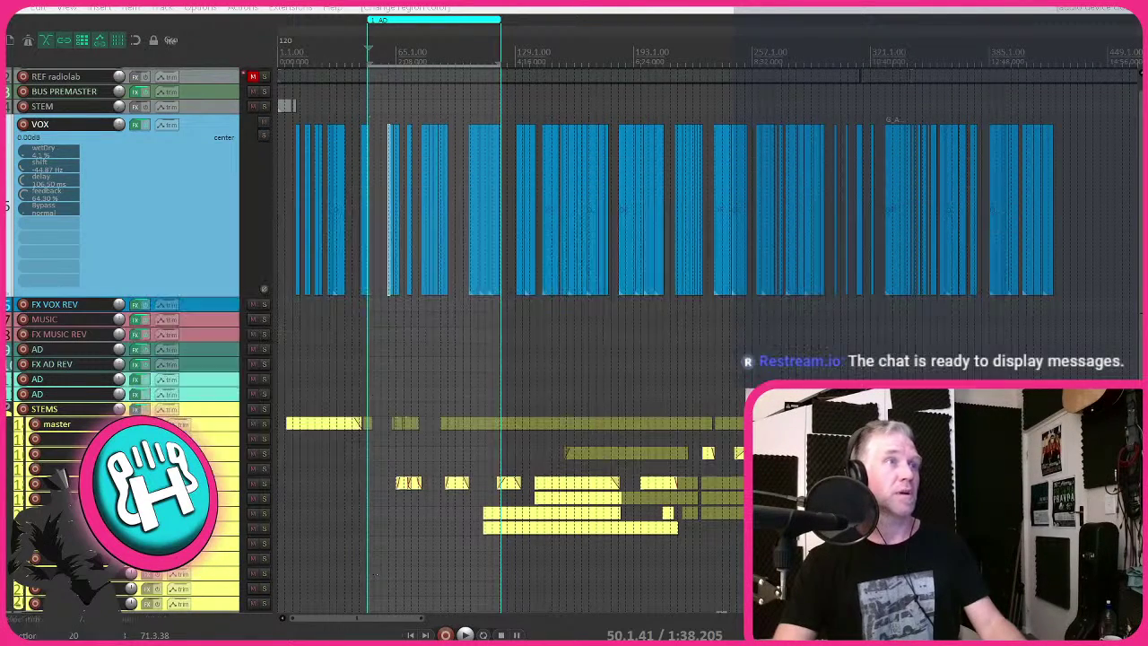
key(ctrl+q)
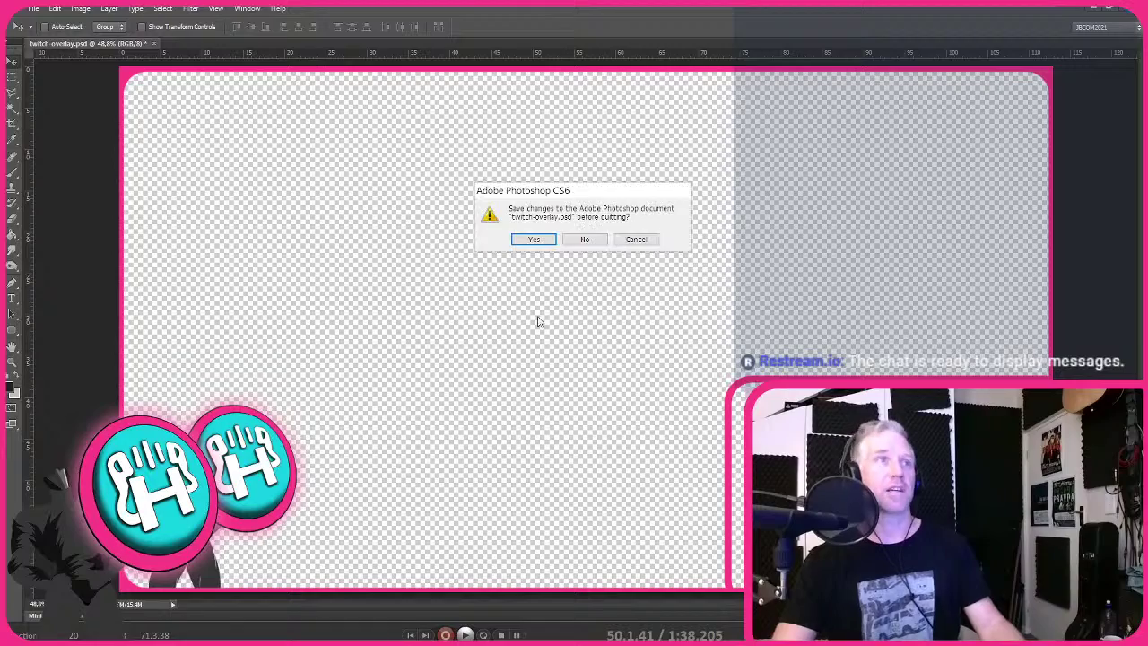
click(531, 239)
key(alt+Tab)
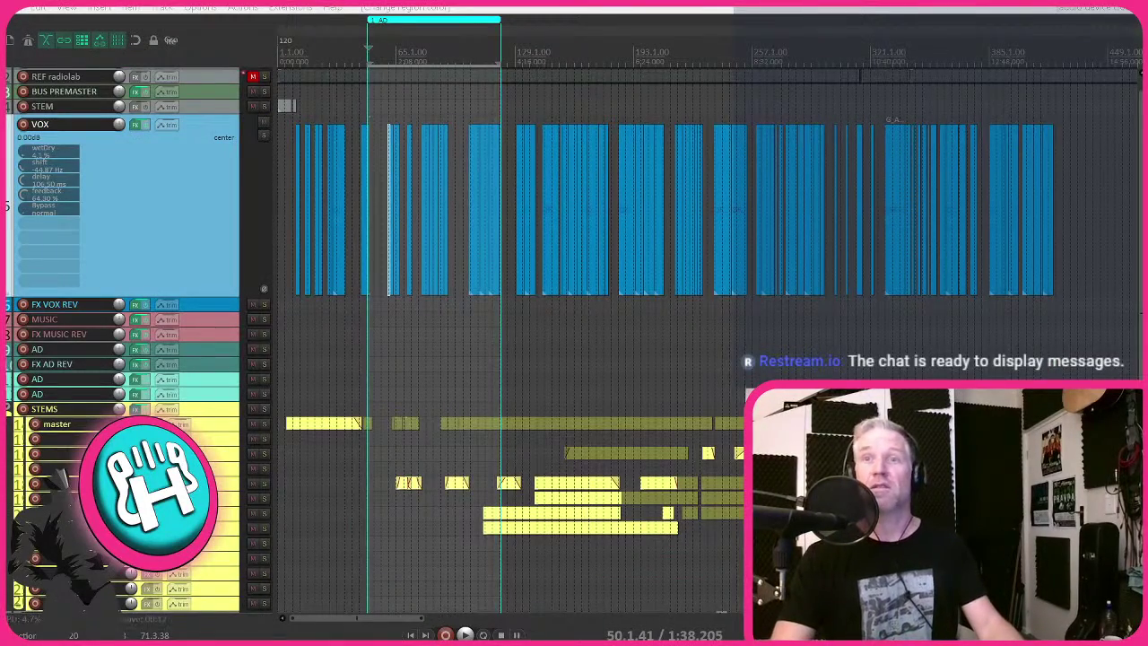
key(alt+Tab)
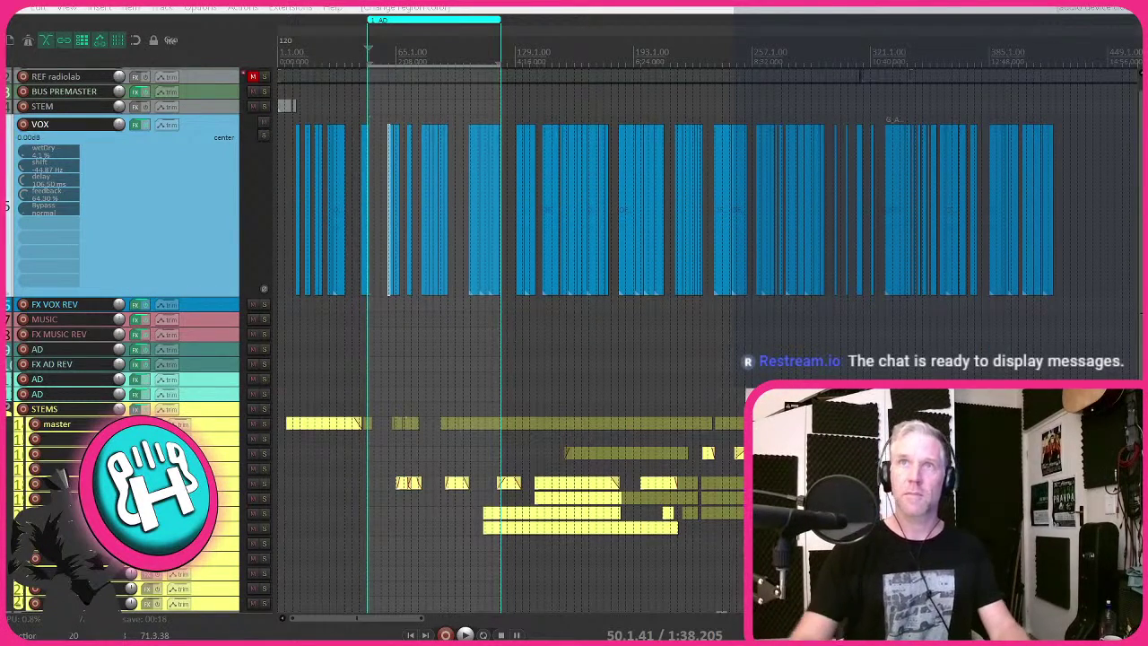
key(alt+Tab)
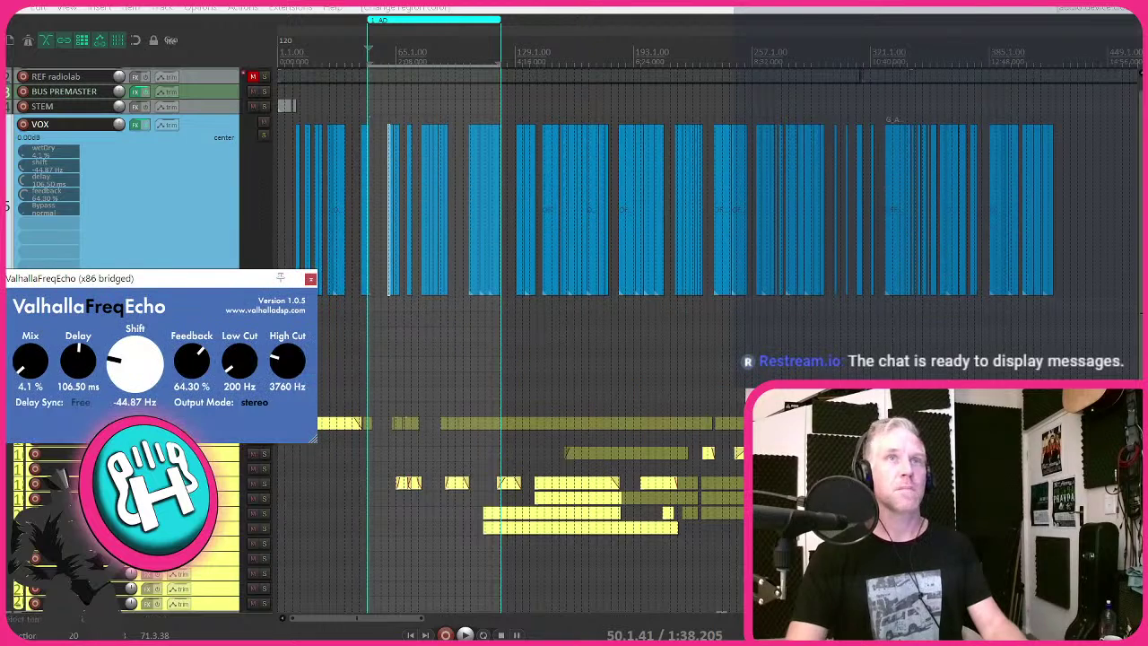
key(alt+Tab)
key(alt+Tab)
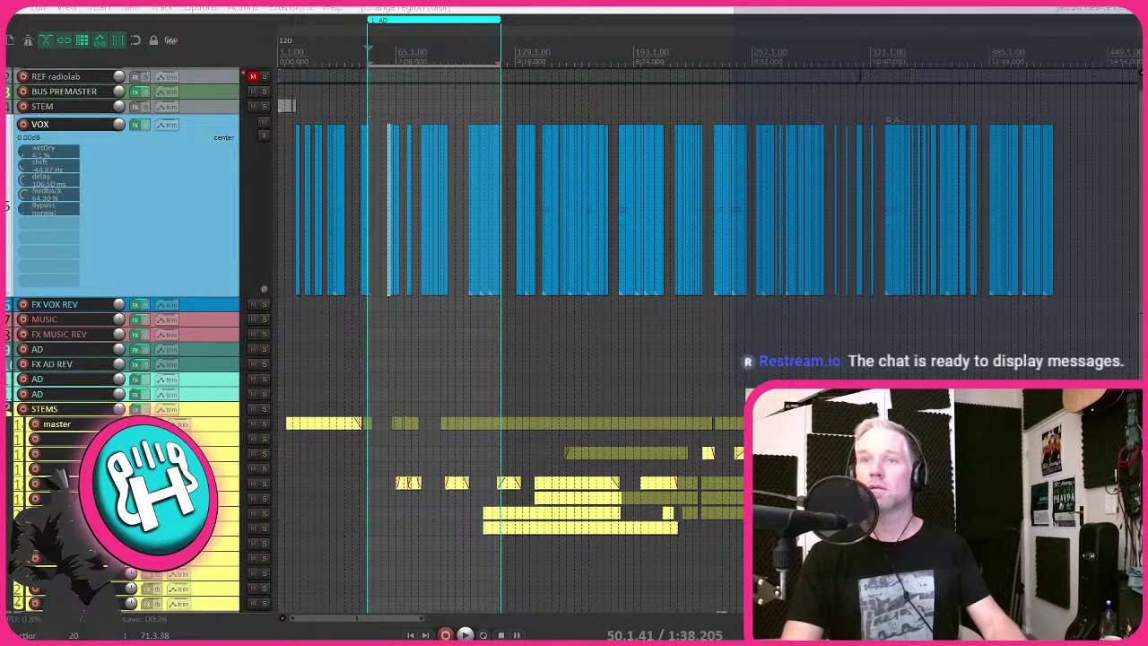
key(super+d)
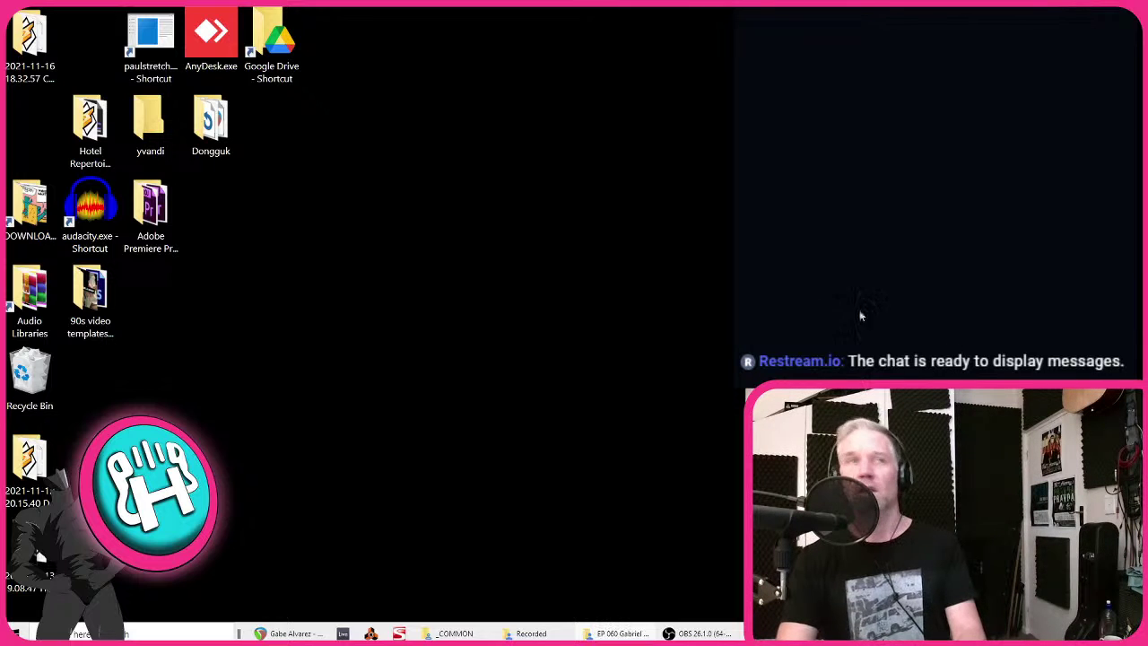
key(alt+Tab)
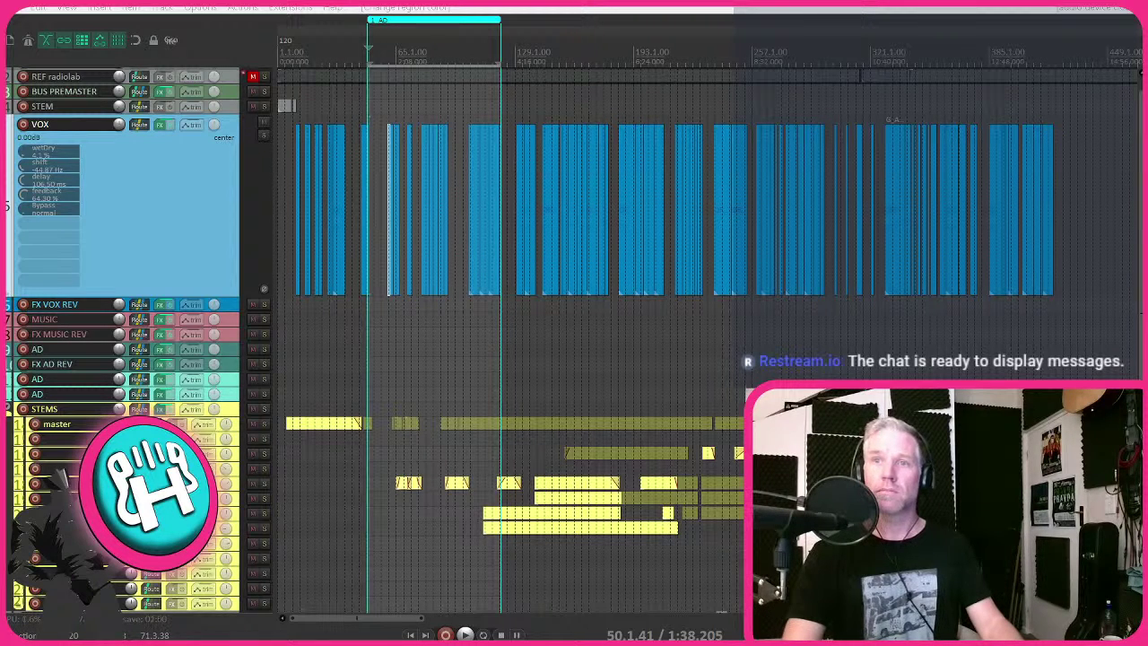
click(550, 378)
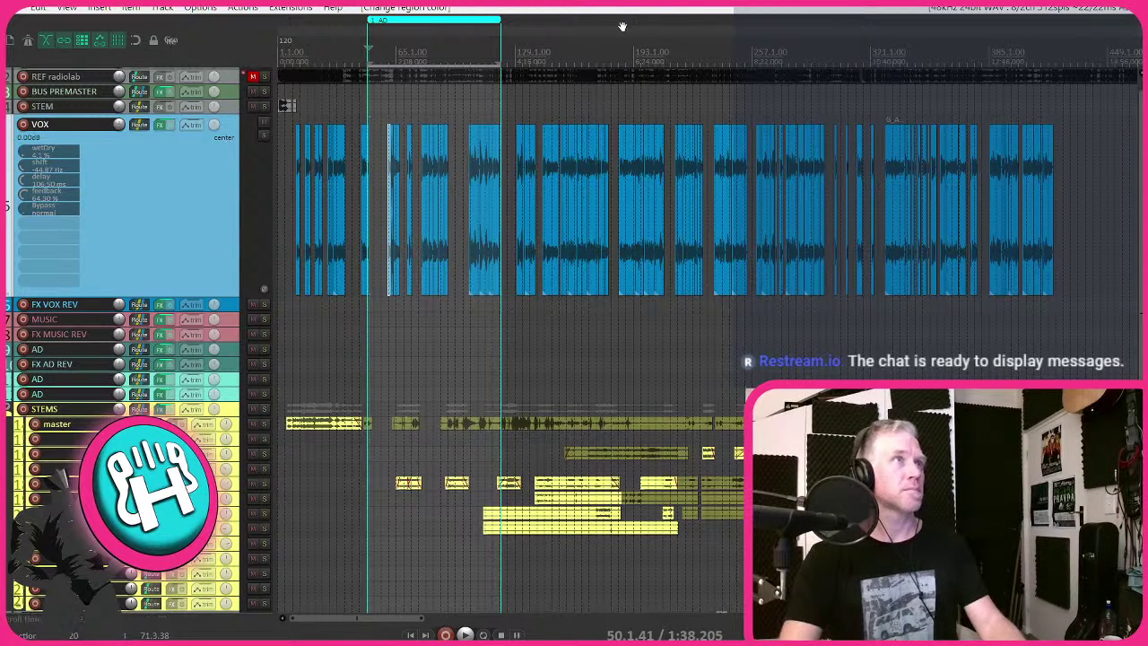
key(ctrl+alt+s)
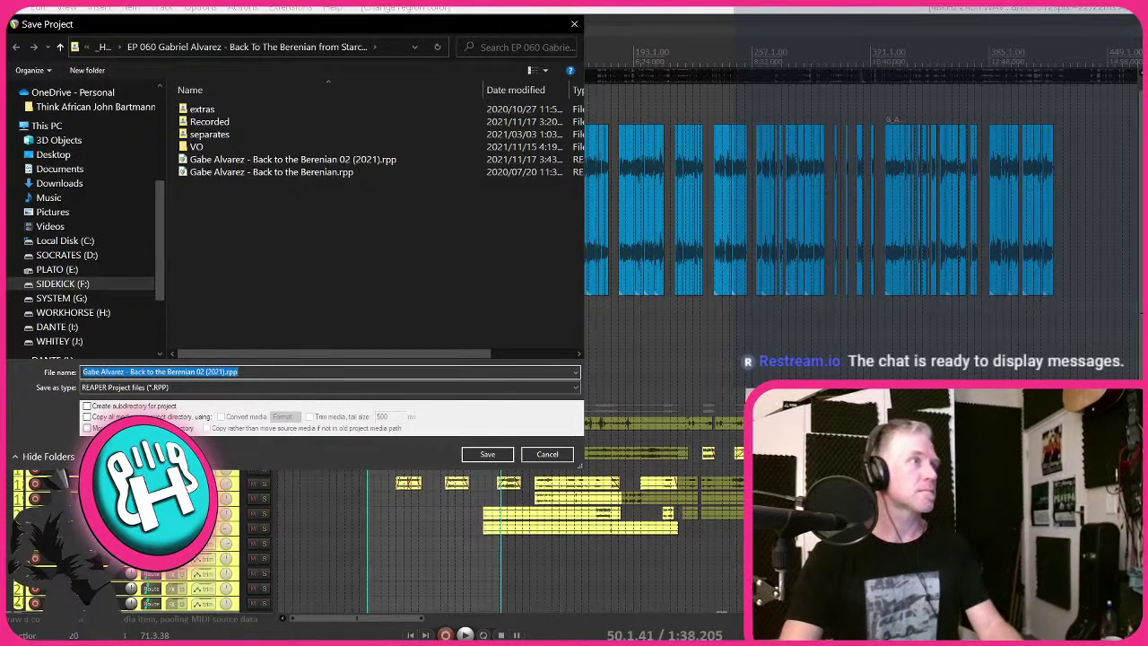
click(177, 419)
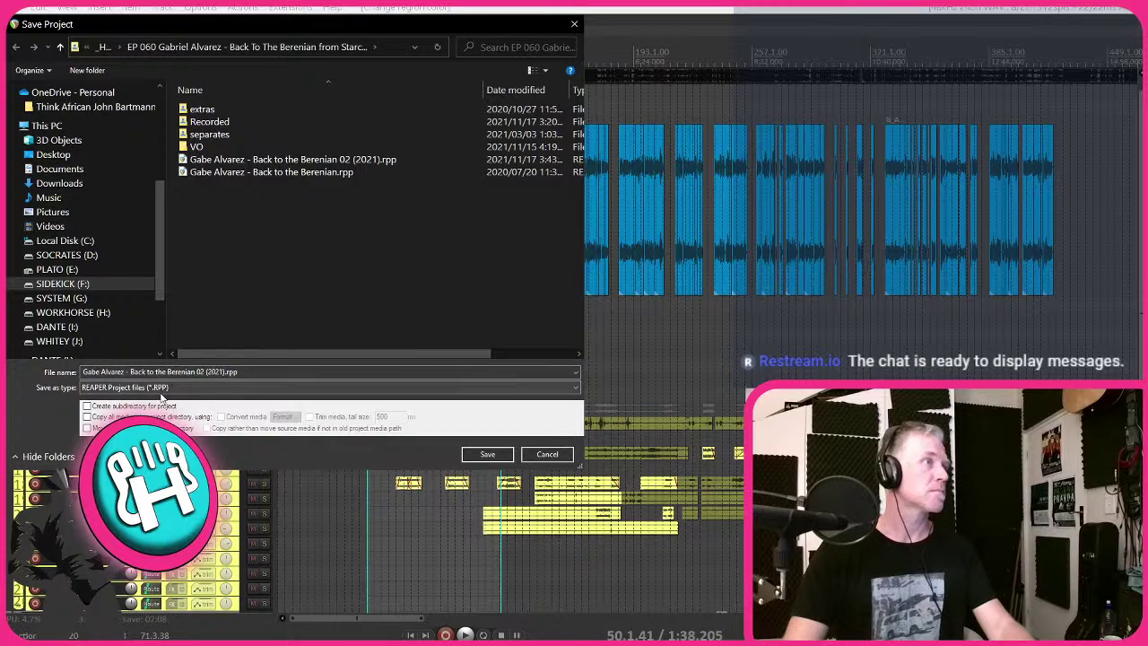
key(Escape)
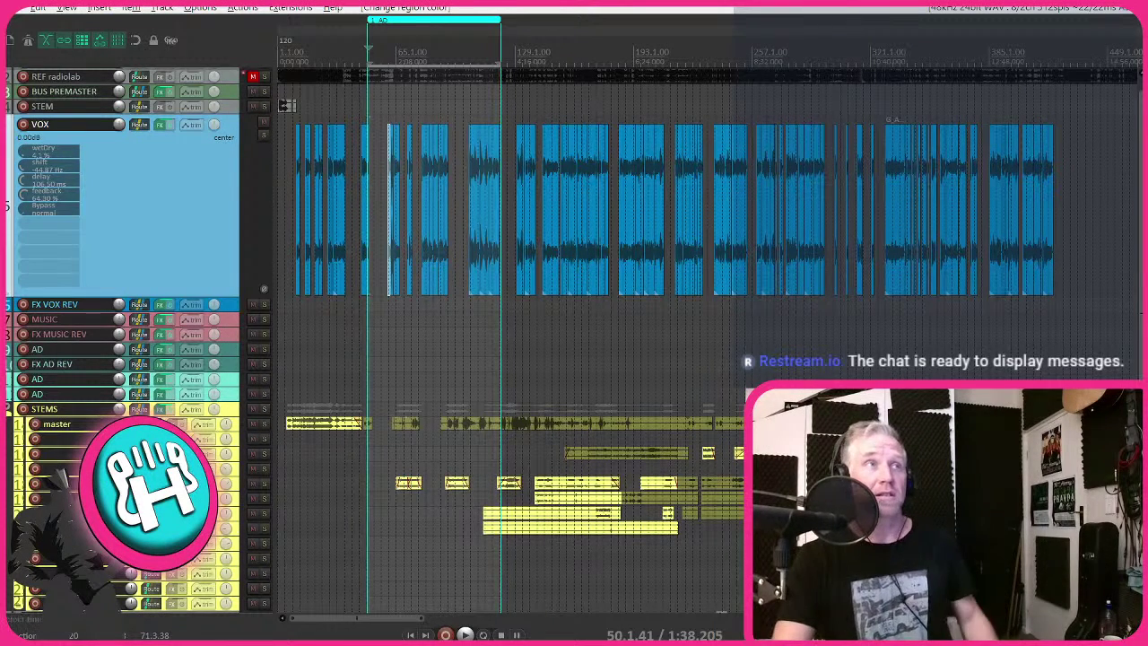
- Save the project under its existing file name as a REAPER project, leaving the option to copy all media off
scroll(331, 281, up, 2)
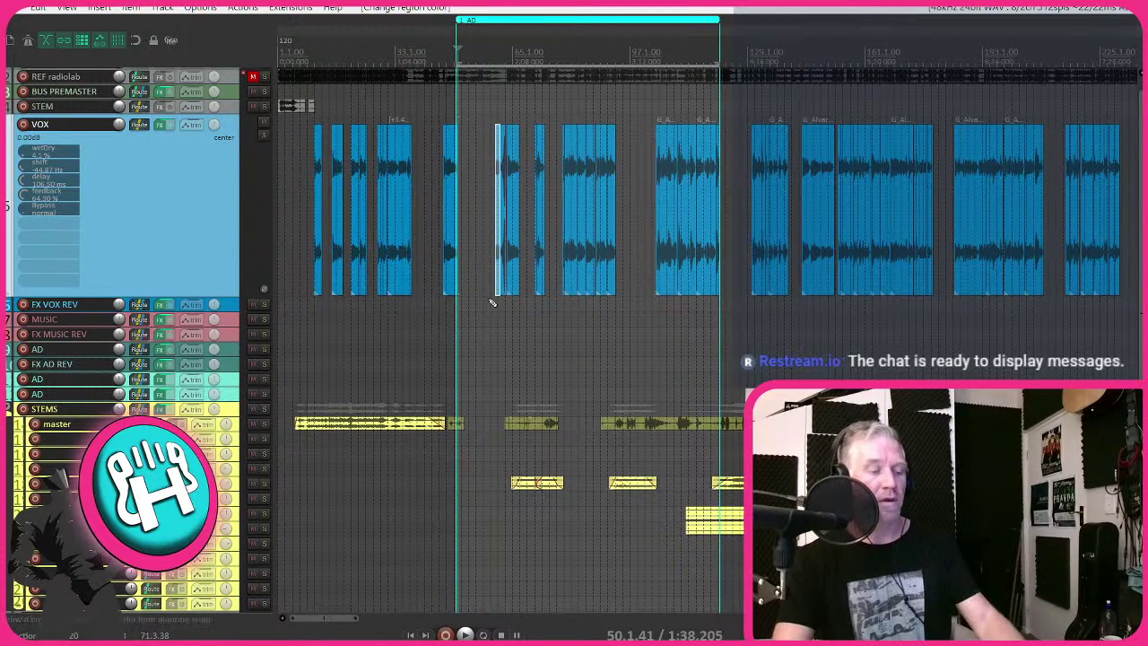
key(ctrl+alt+s)
click(150, 411)
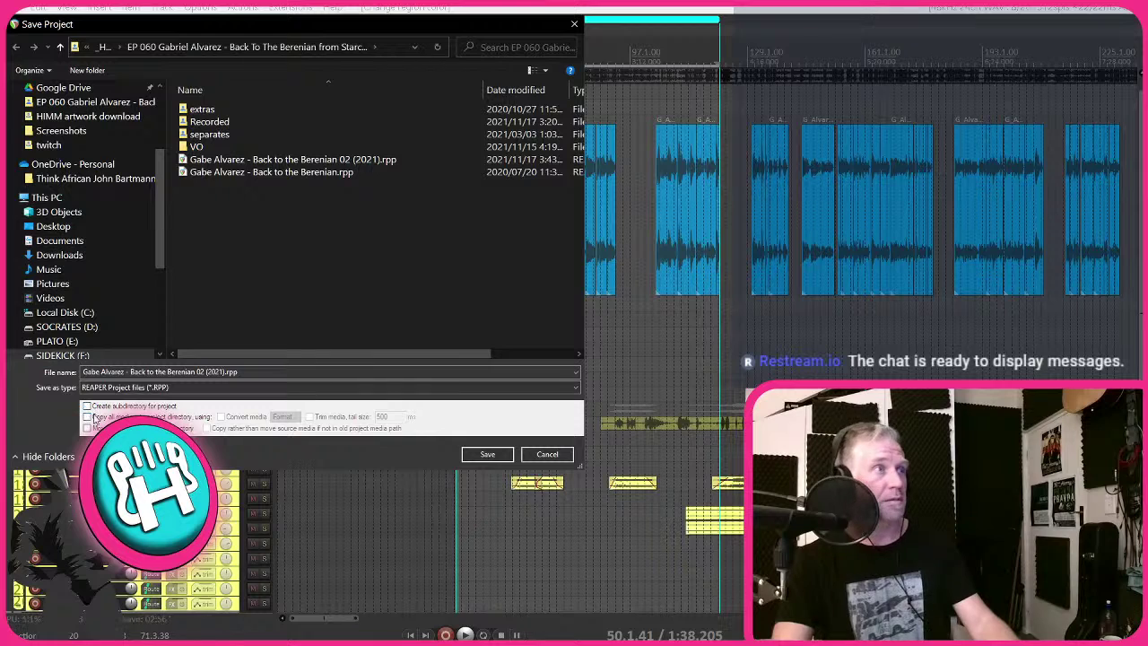
click(87, 417)
click(87, 417)
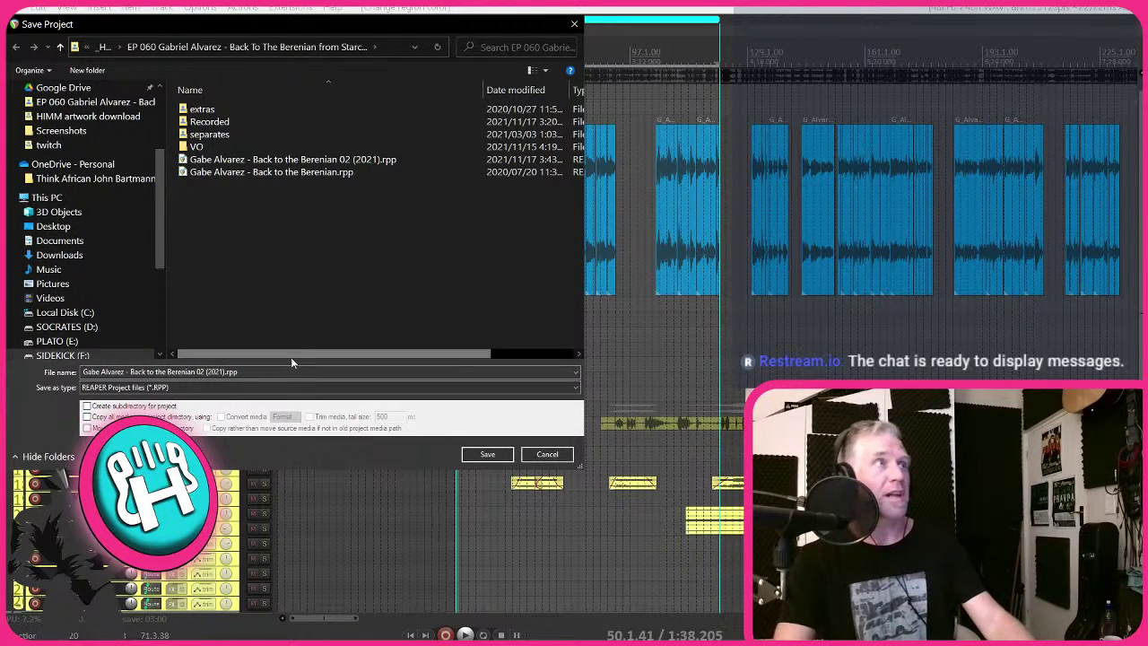
key(Return)
- Clear the clip selection and place the edit cursor at about bar 54, in the VOX gap inside the AD region
scroll(398, 269, up, 3)
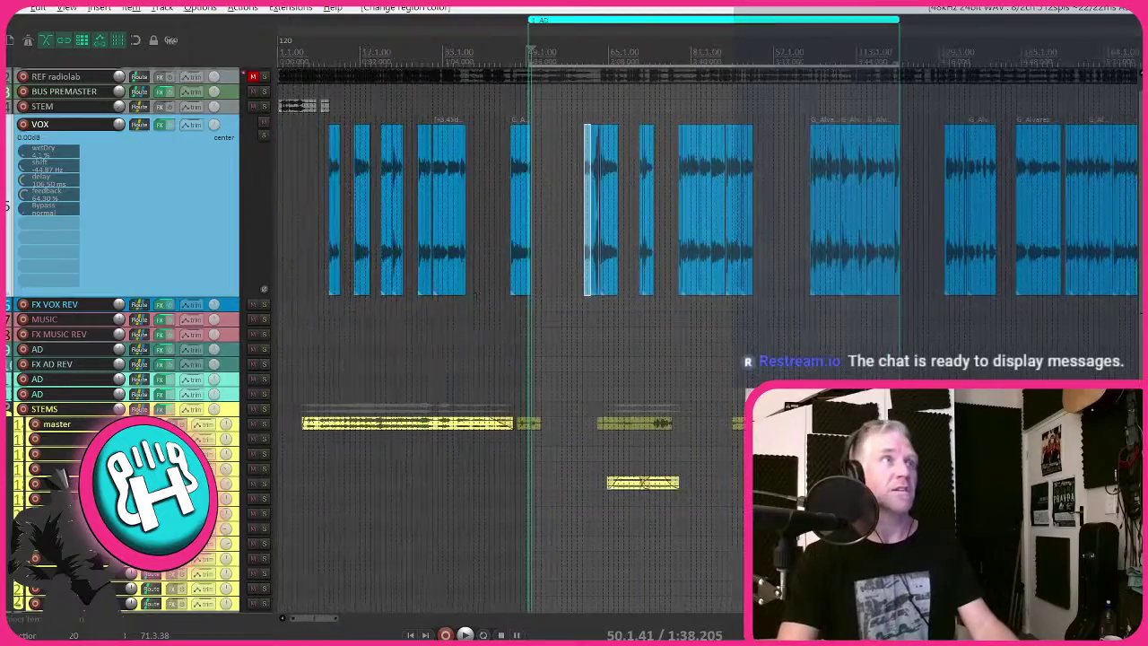
click(556, 329)
scroll(556, 333, up, 2)
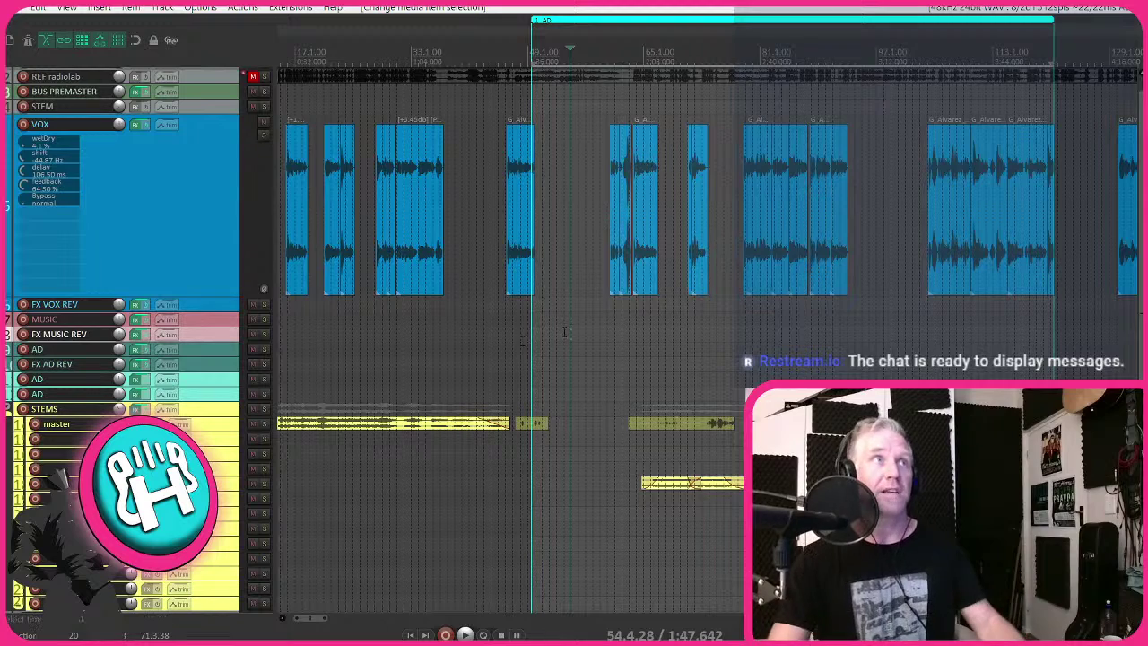
- Undo the last media item selection change and place the edit cursor on the AD track at about bar 48, just before the AD region
scroll(556, 330, down, 3)
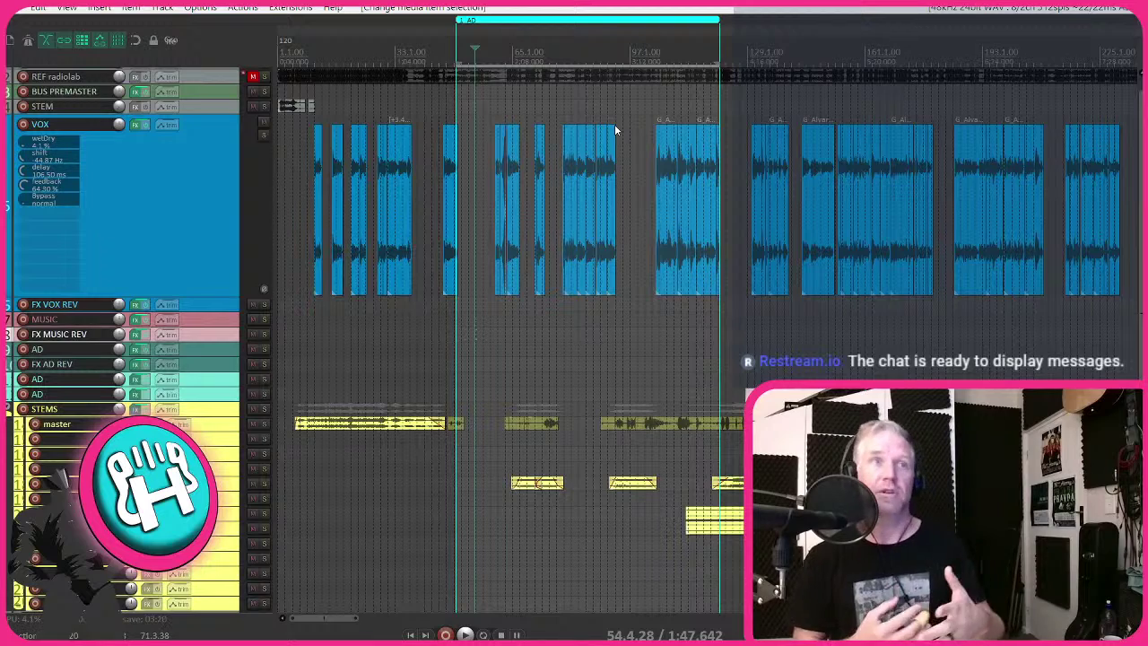
scroll(614, 130, up, 3)
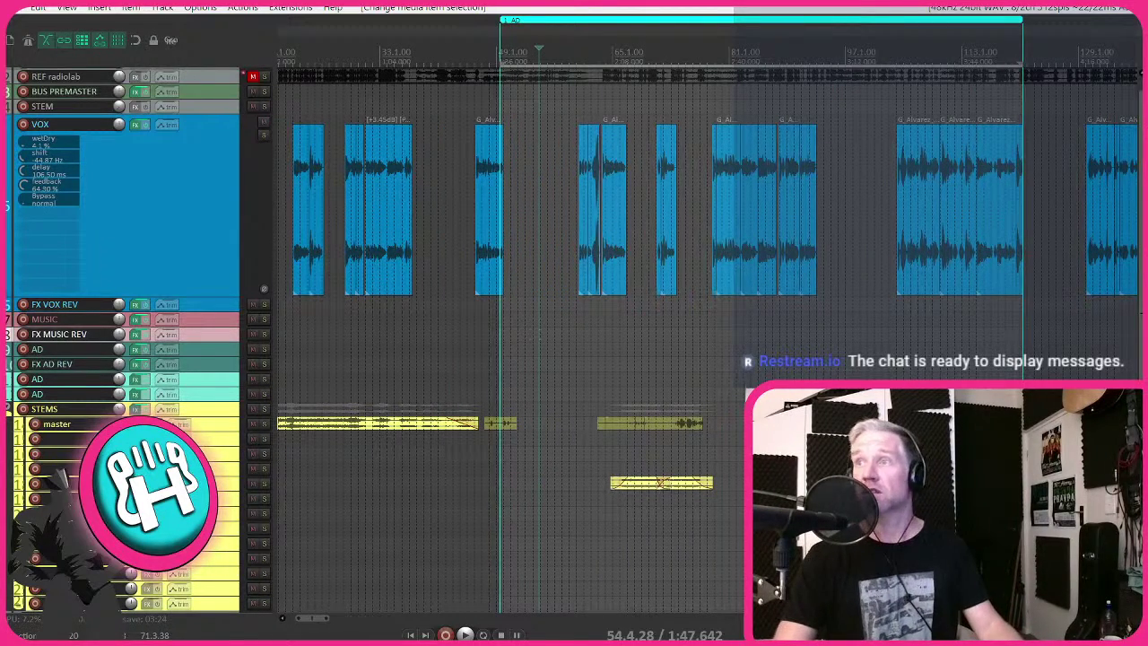
key(ctrl+z)
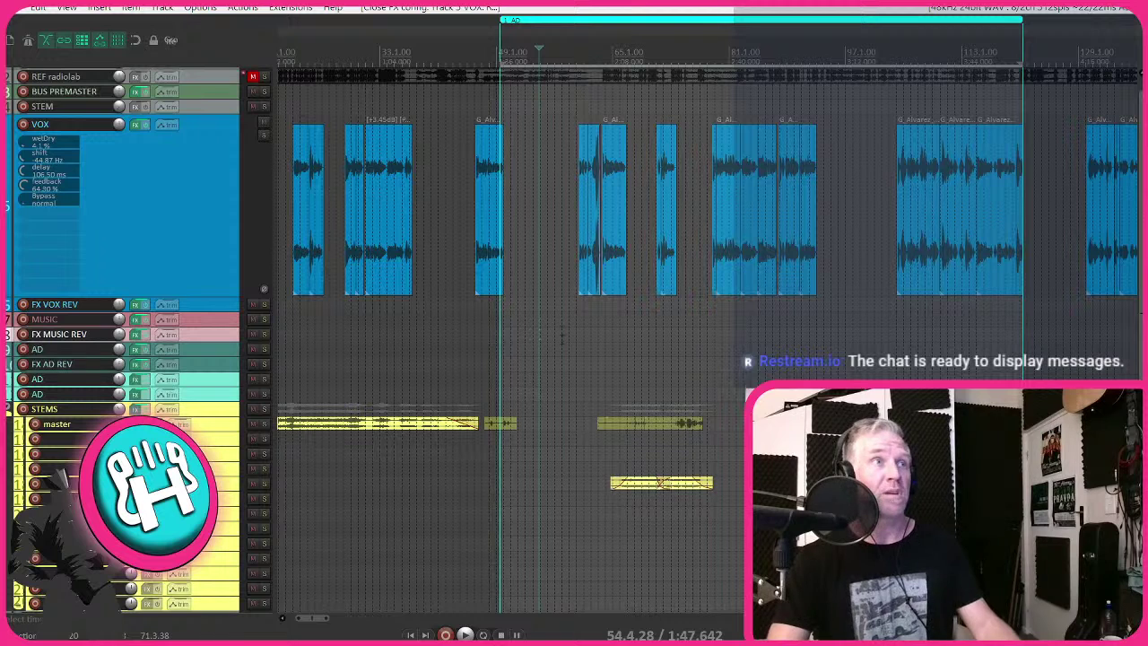
click(563, 337)
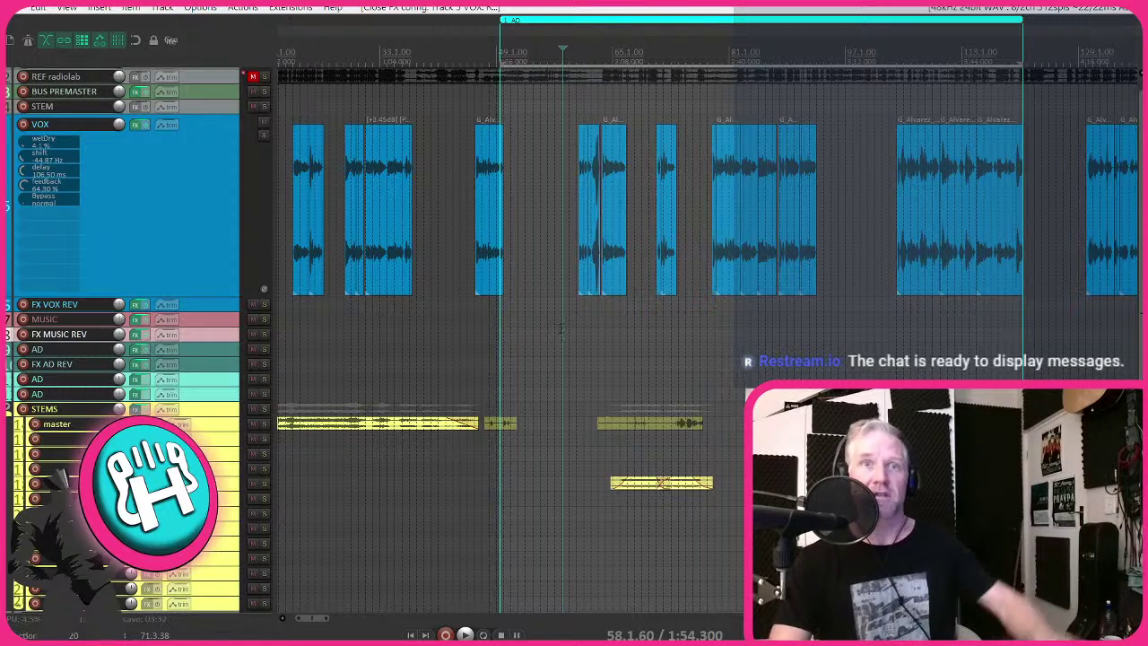
click(509, 359)
scroll(491, 354, up, 3)
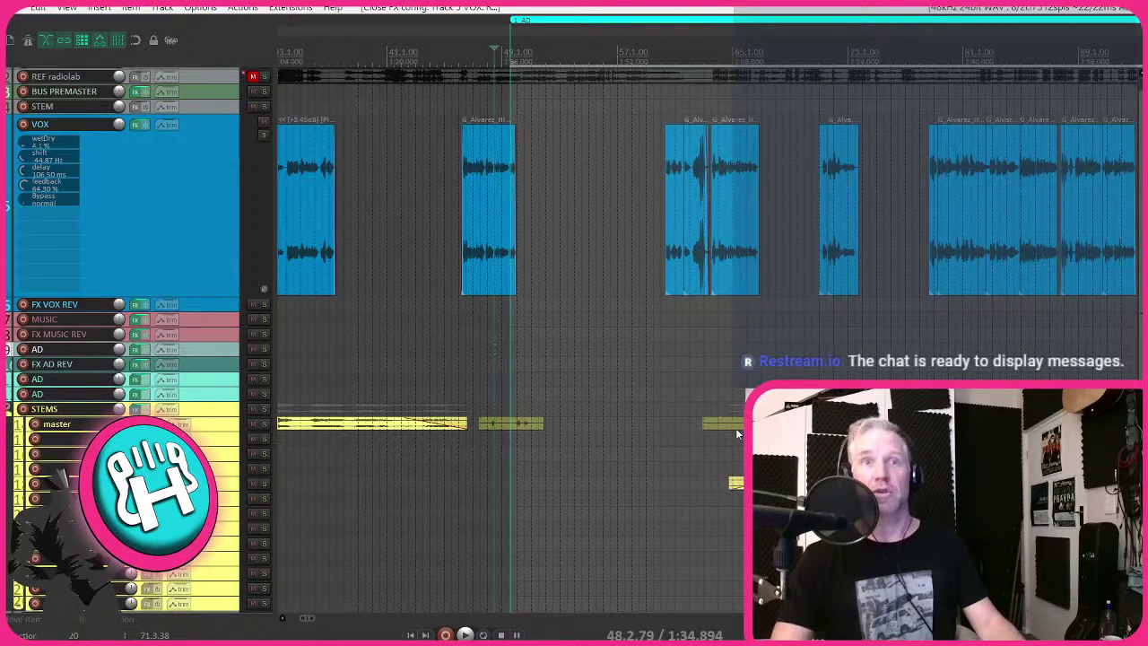
scroll(602, 7, down, 3)
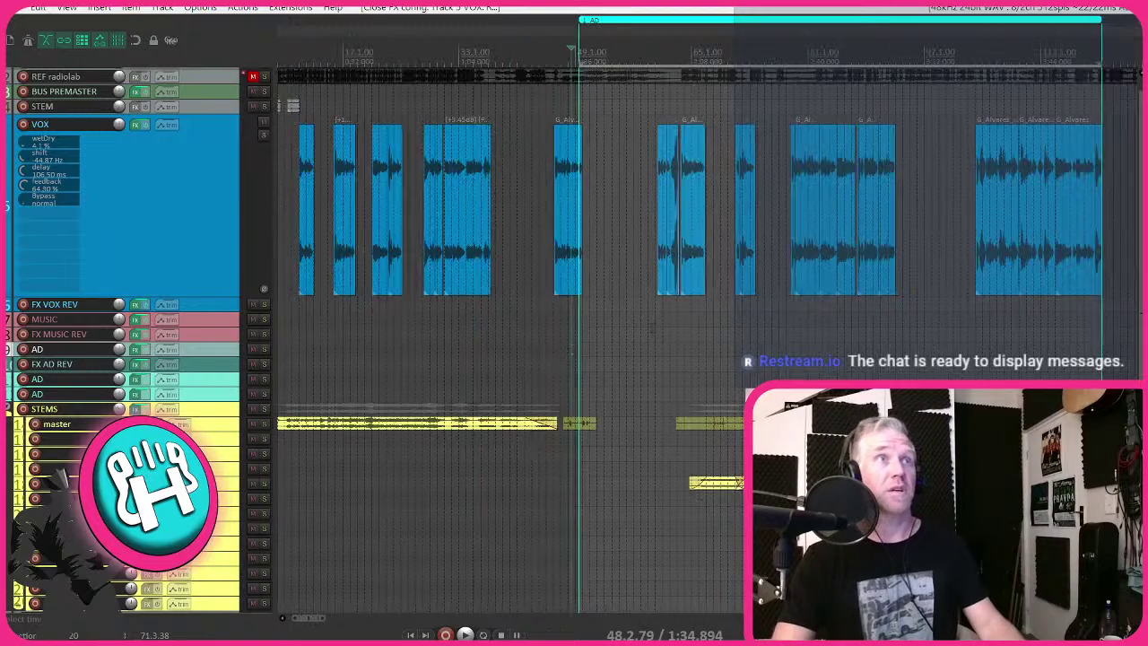
key(alt+Tab)
key(Tab)
key(Tab)
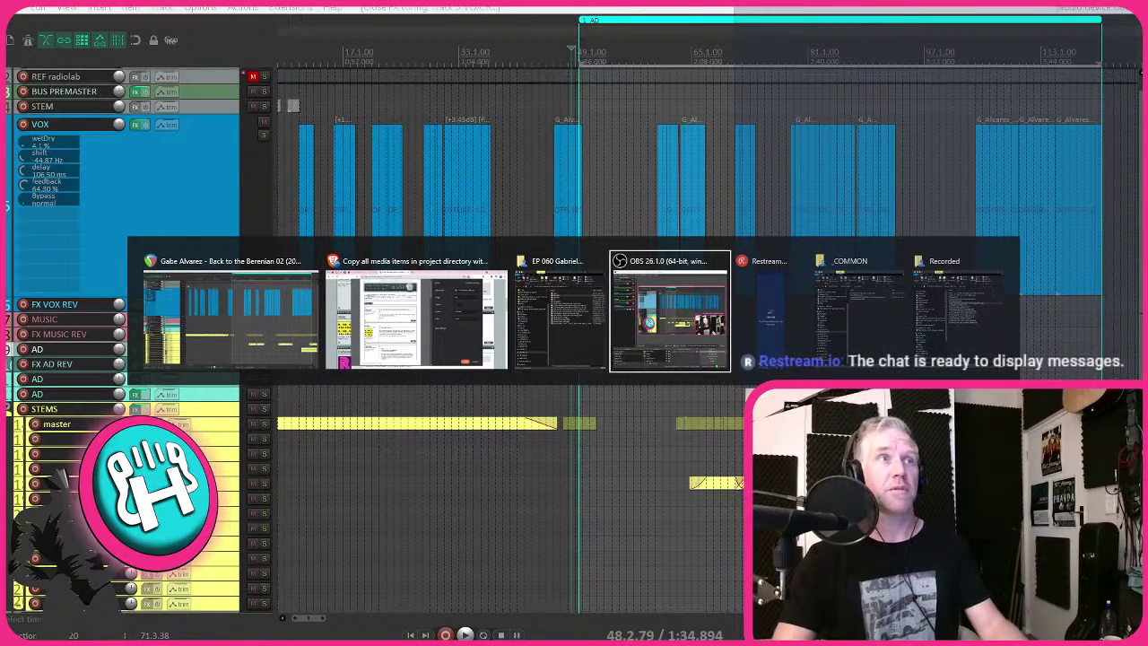
key(alt+Tab)
key(Tab)
key(Escape)
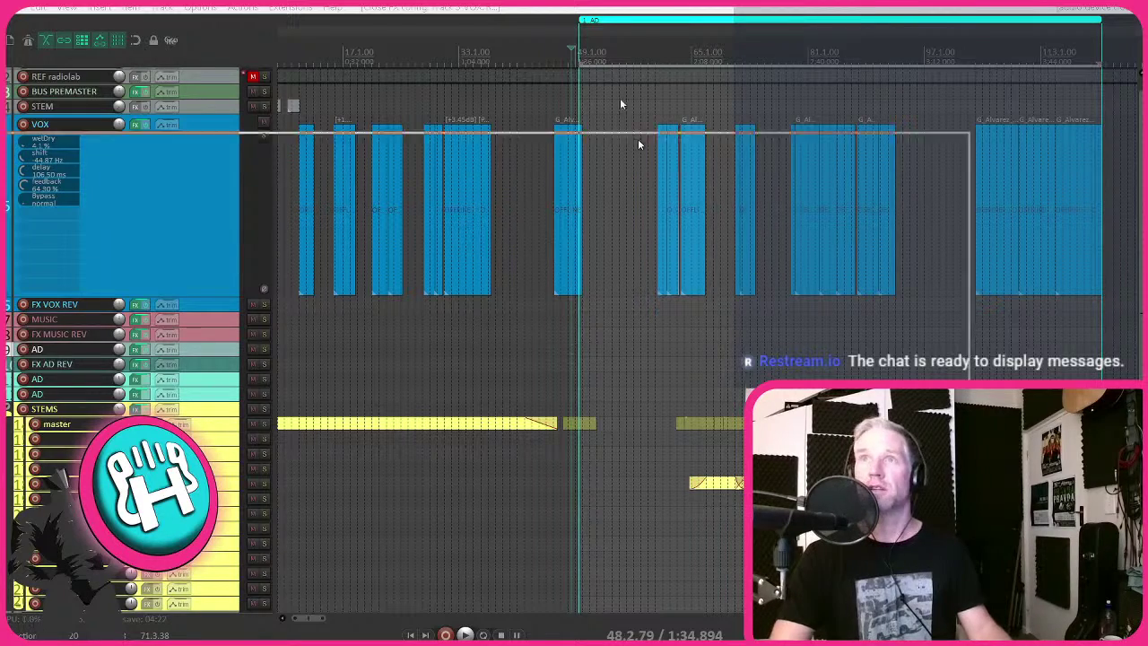
- Switch to the Starcalled RSS feed in the browser and step forward through its mp3 matches to the end of the feed
key(alt+Tab)
click(403, 38)
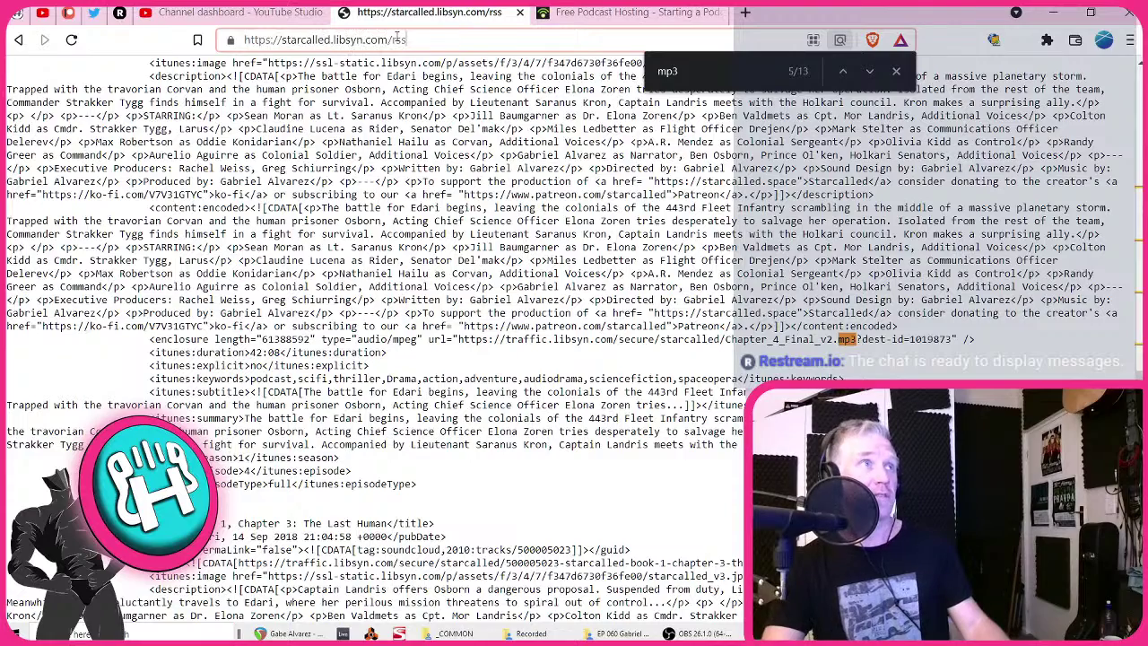
click(672, 71)
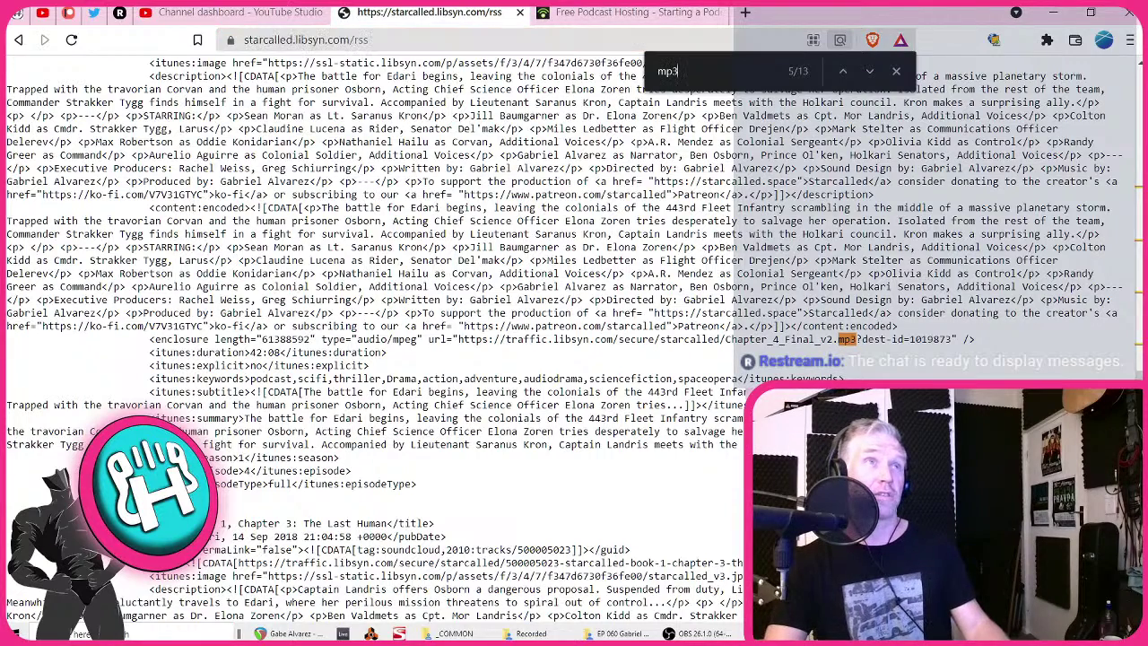
click(870, 72)
click(870, 72)
click(870, 72)
click(871, 72)
click(871, 72)
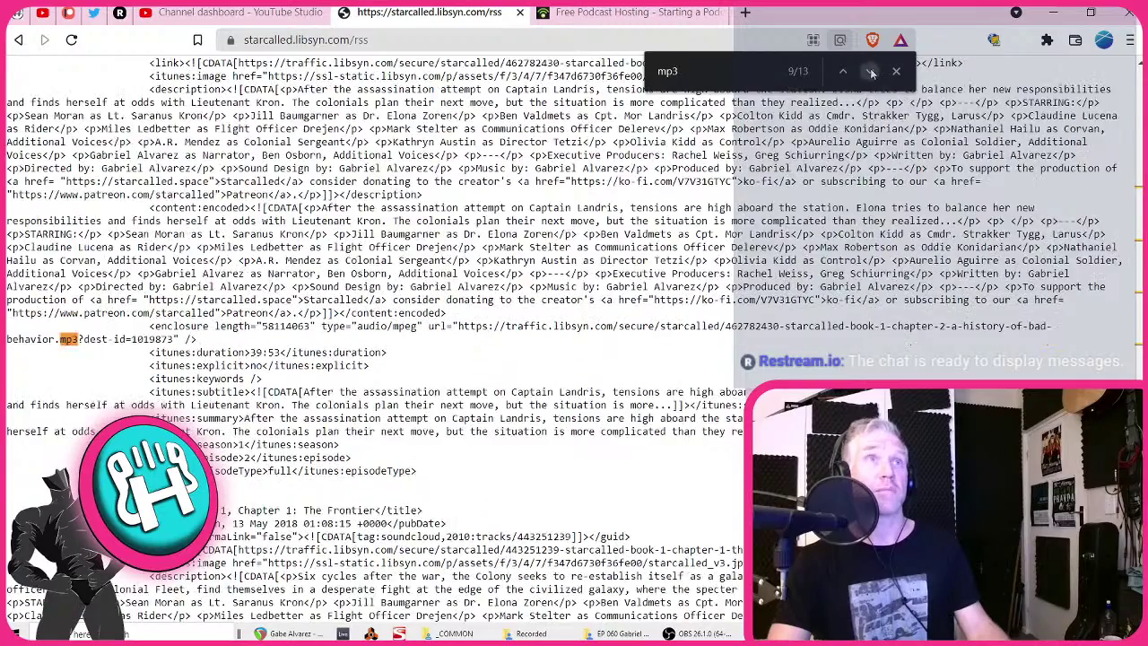
click(870, 72)
click(870, 72)
click(868, 73)
scroll(376, 341, down, 3)
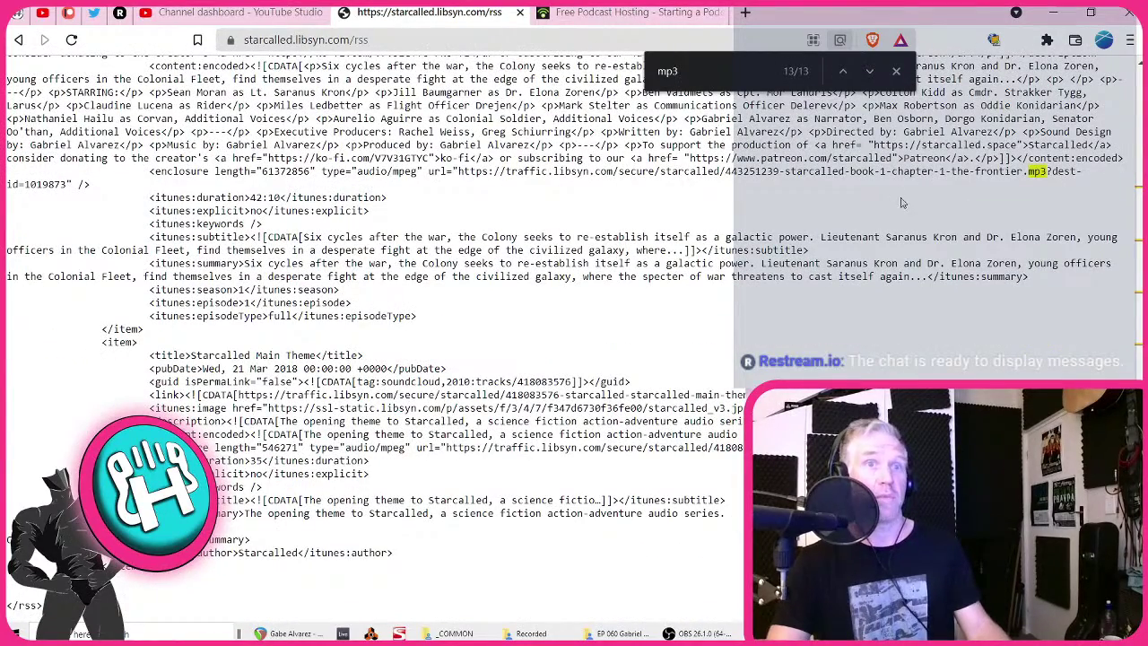
- Go back to the enclosure link of Book 1, Chapter 1: The Frontier and copy its mp3 URL
click(843, 72)
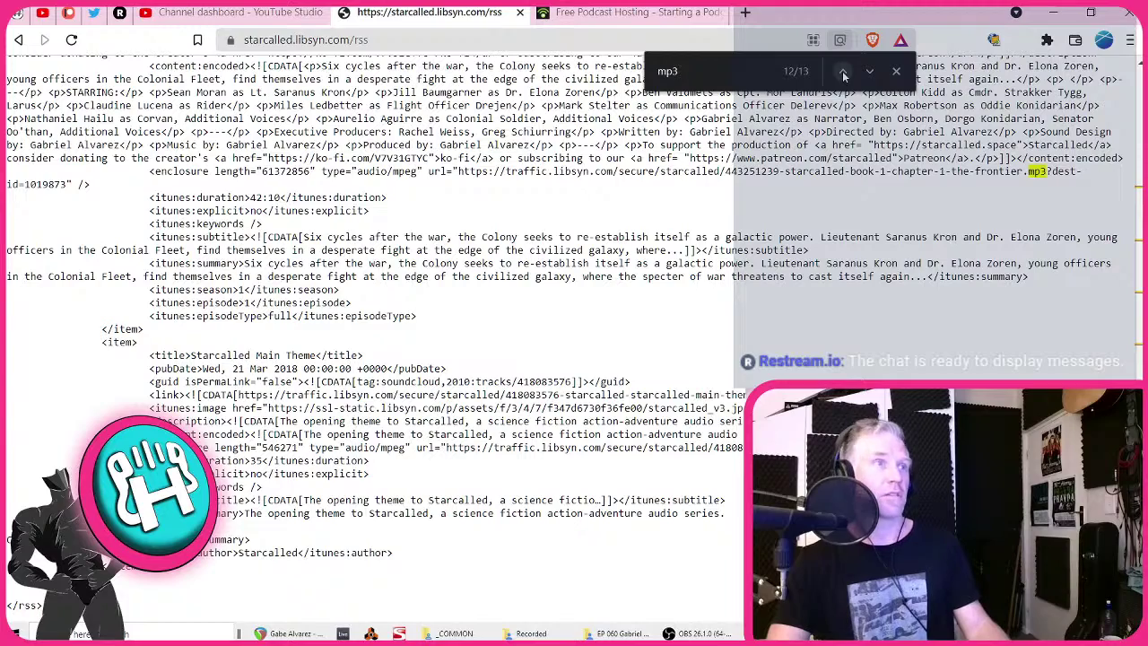
click(843, 72)
scroll(878, 152, up, 3)
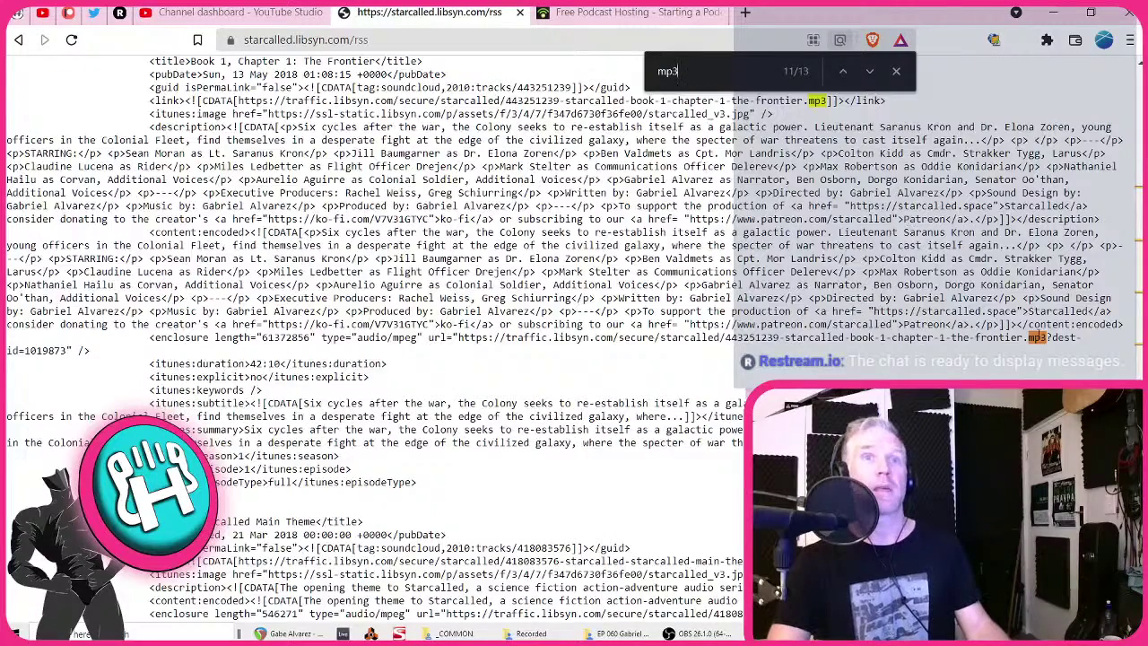
drag(1046, 338, 459, 337)
key(ctrl+c)
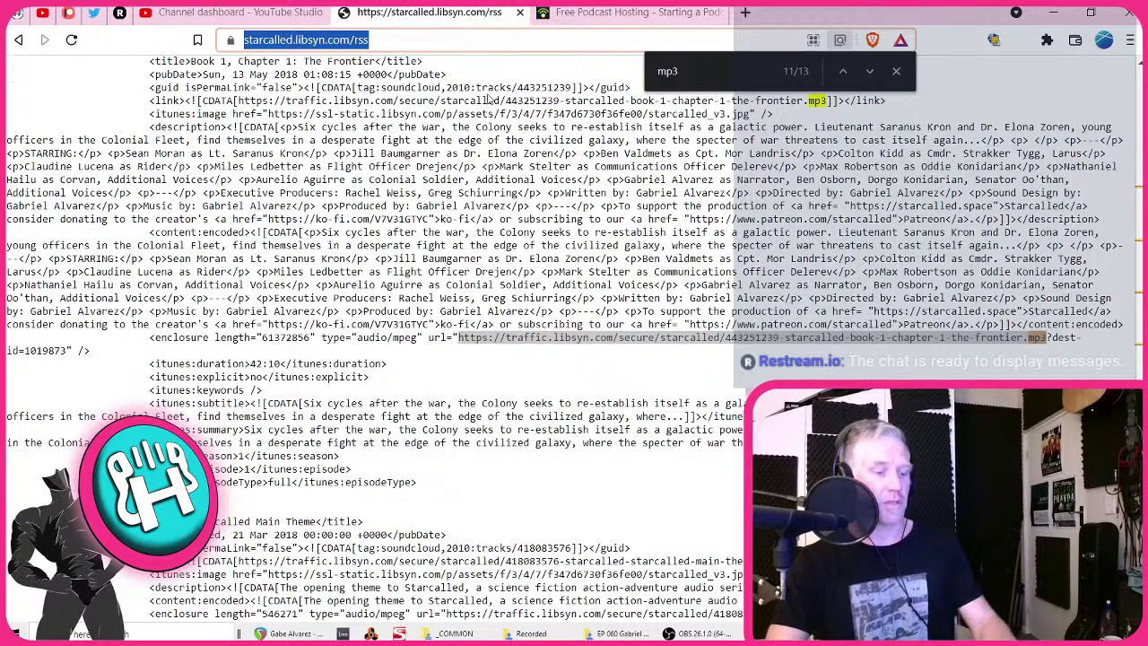
- Open the copied Chapter 1 mp3 URL in a new browser tab and pause its playback
key(ctrl+t)
key(ctrl+v)
key(Return)
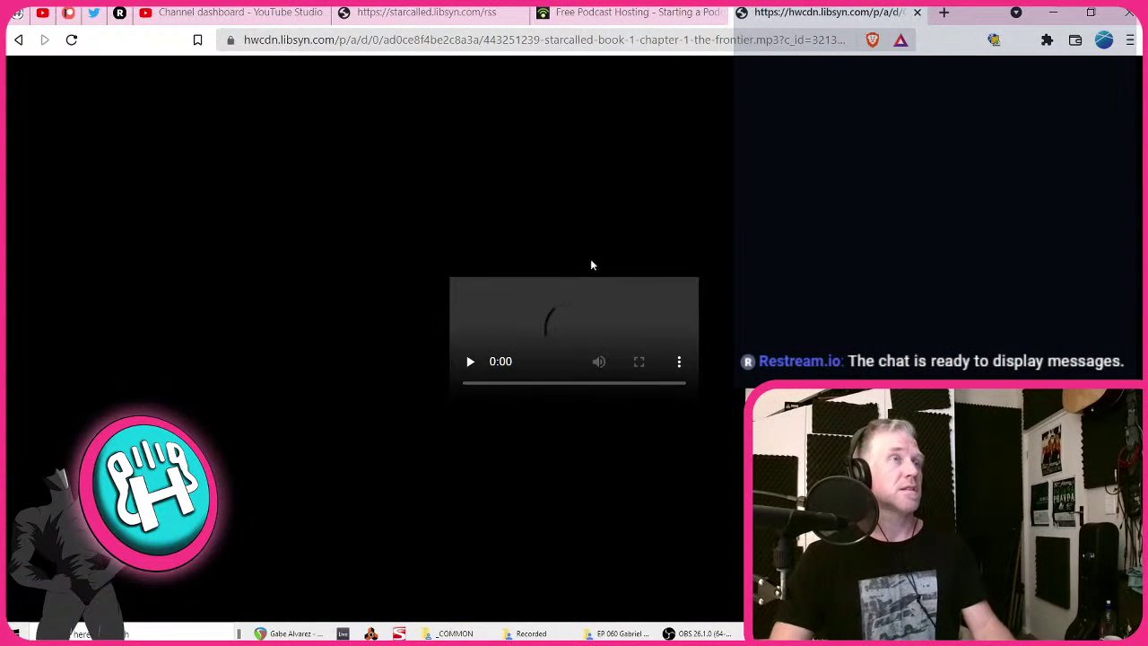
click(471, 378)
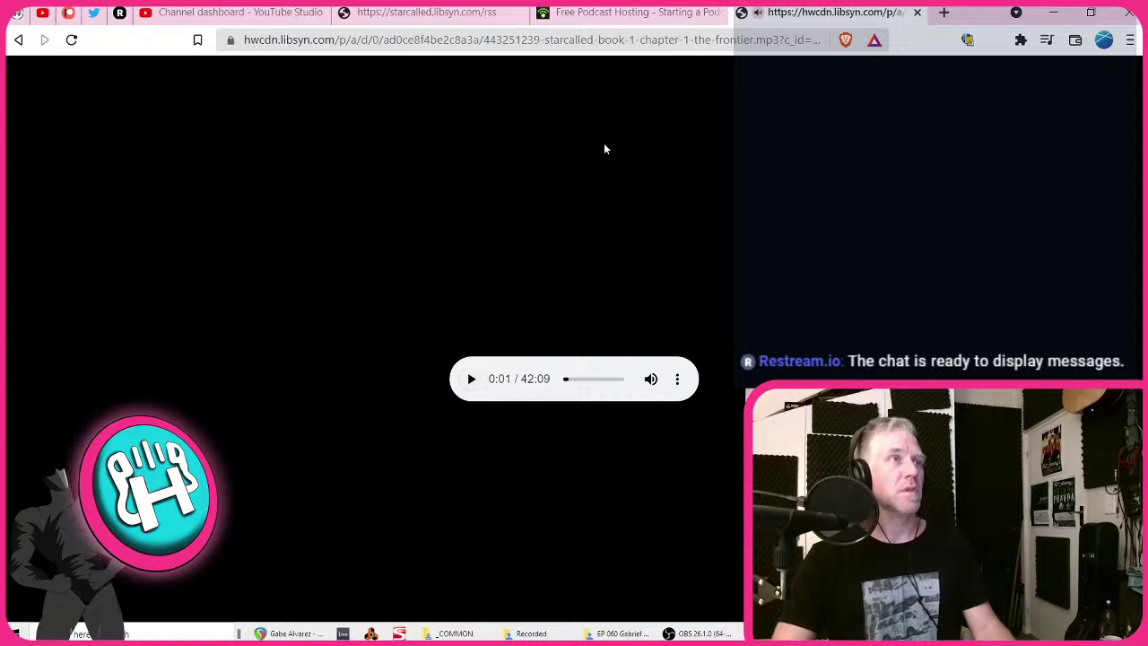
- Save the Chapter 1 mp3 under its suggested name in a new folder named AD inside the EP 060 episode folder
click(766, 40)
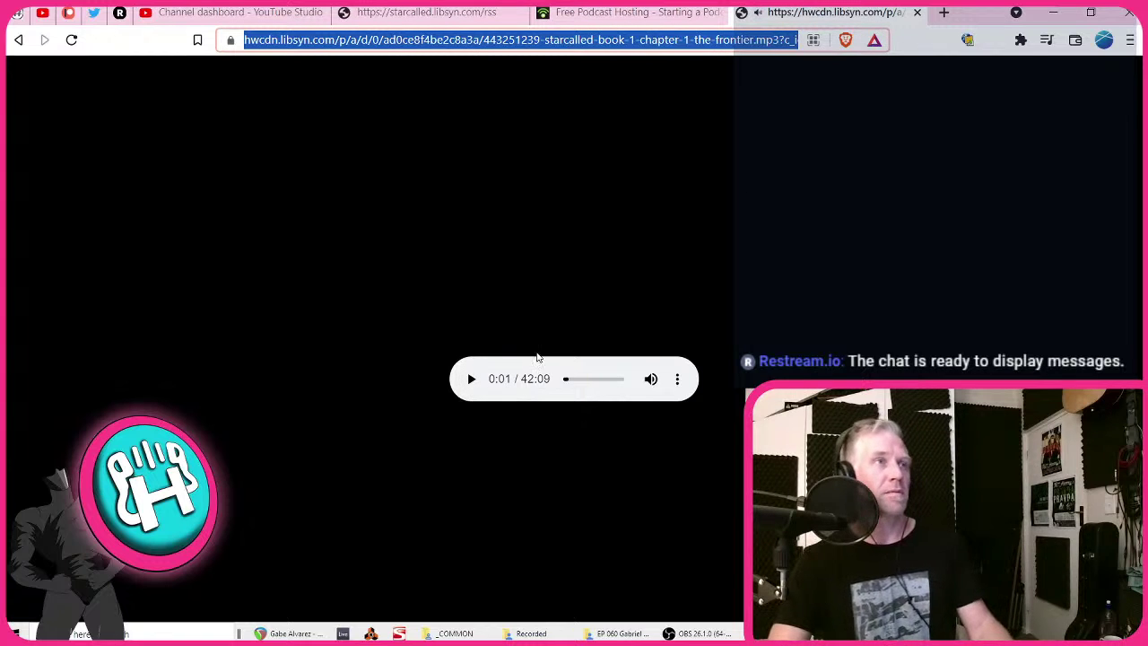
key(ctrl+s)
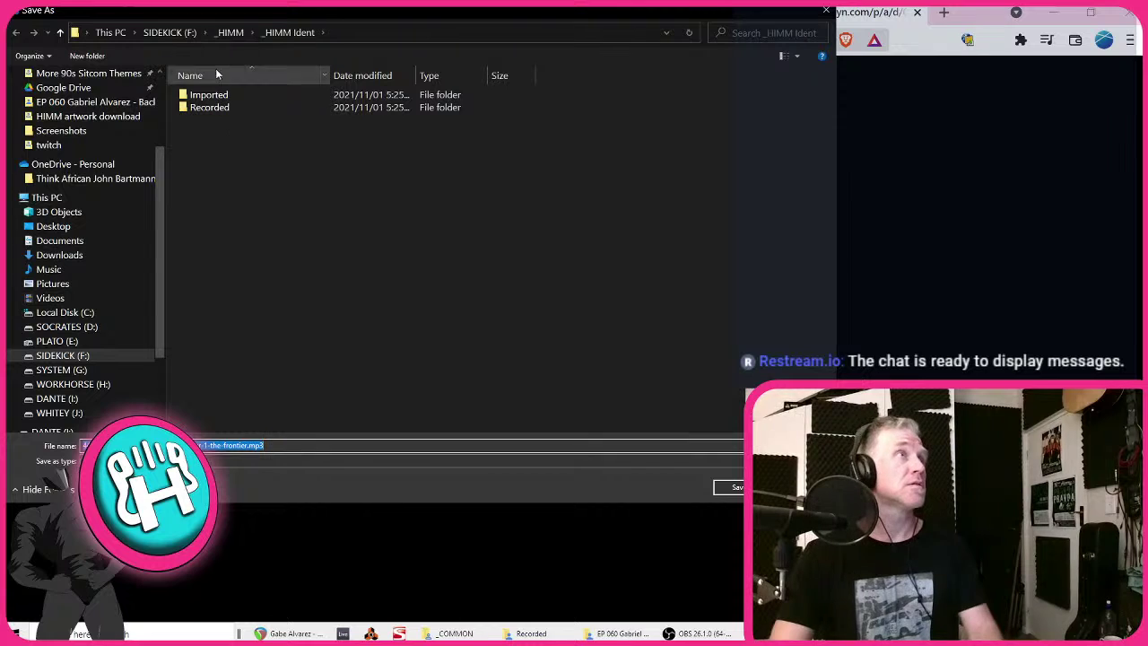
click(231, 32)
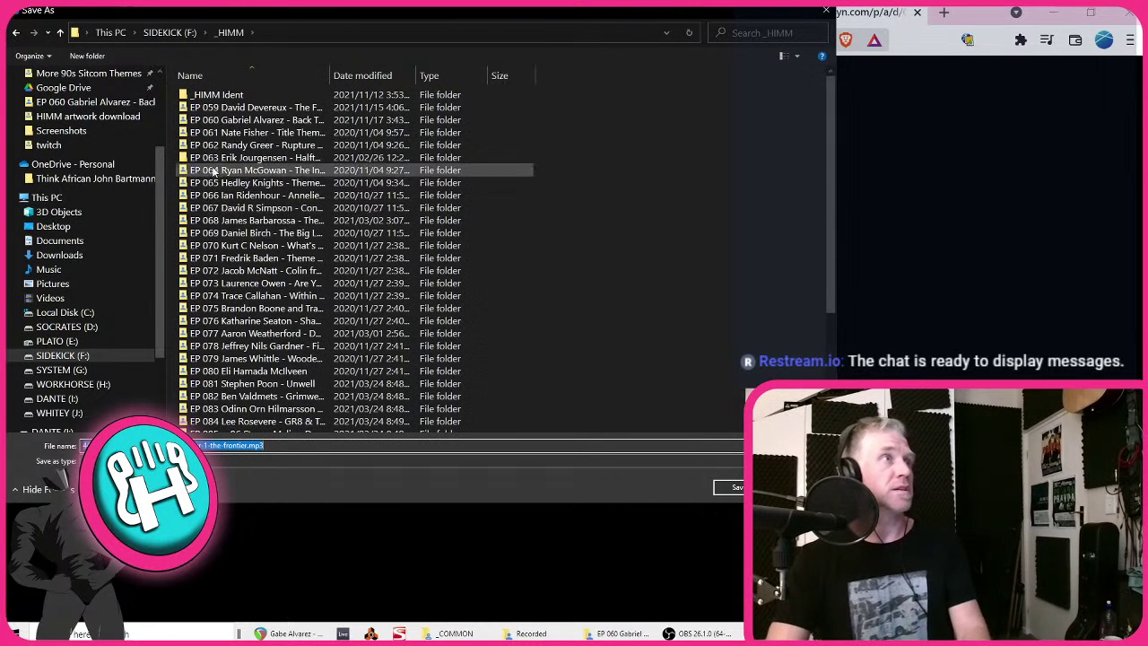
double_click(244, 120)
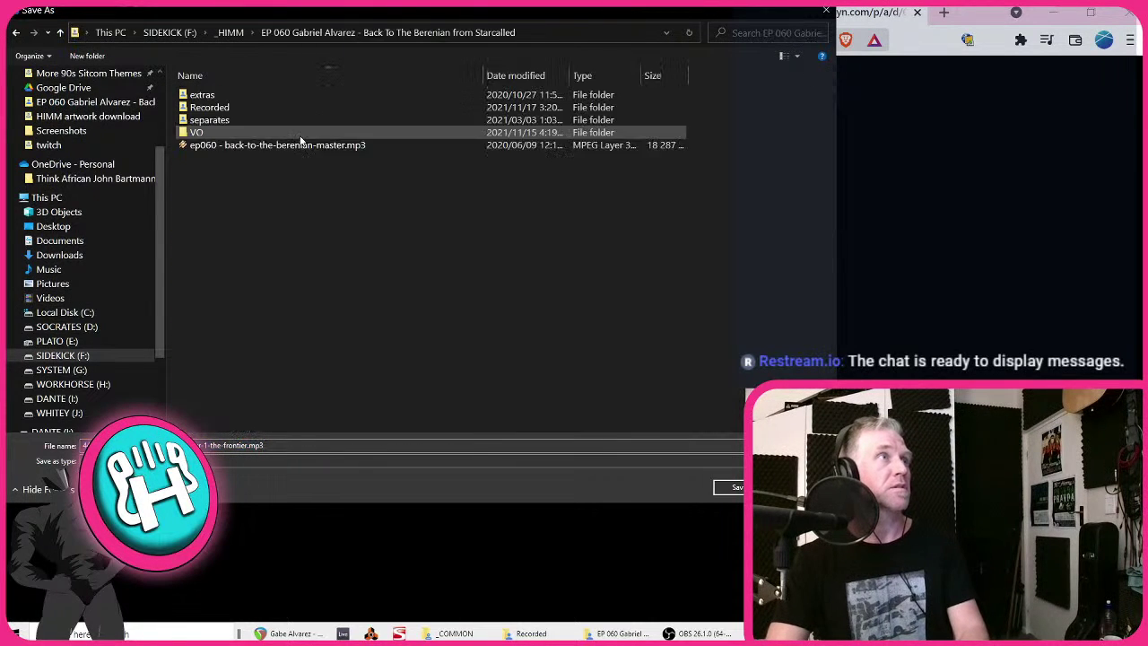
right_click(214, 191)
mouse_move(275, 362)
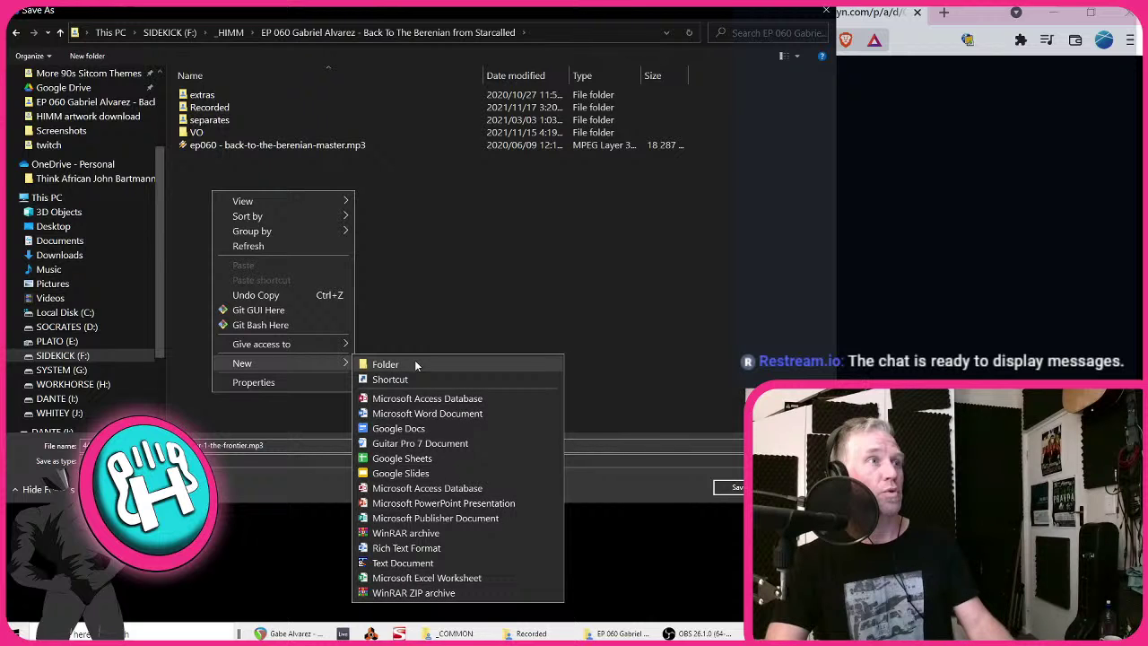
click(385, 364)
text(AD)
key(Return)
key(Return)
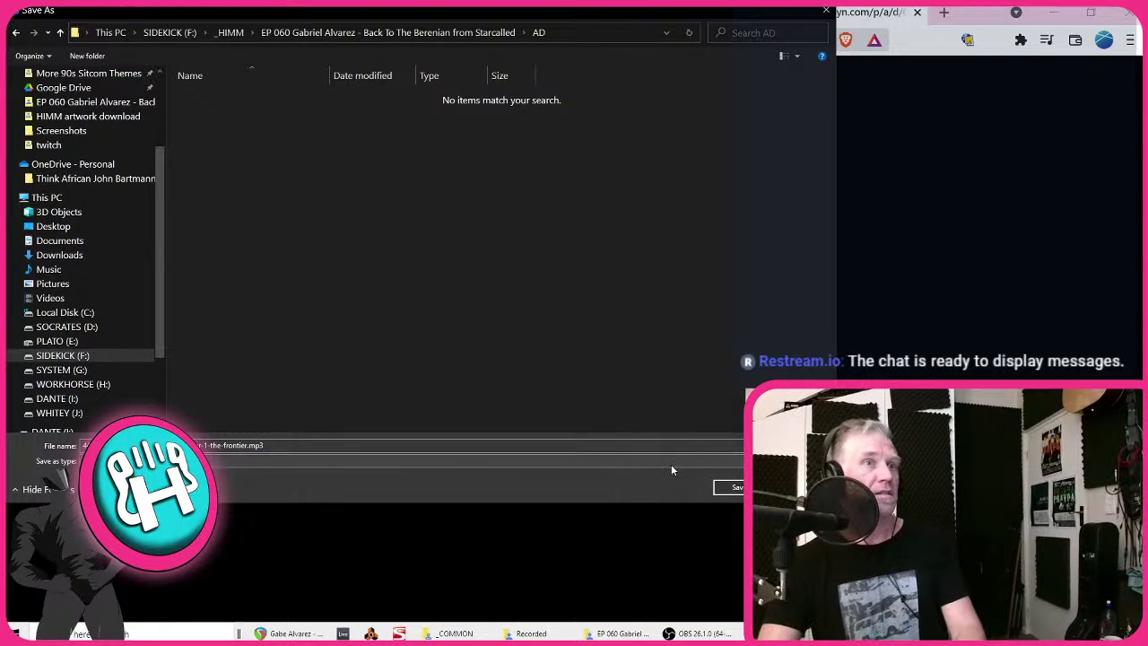
click(728, 487)
key(ctrl+s)
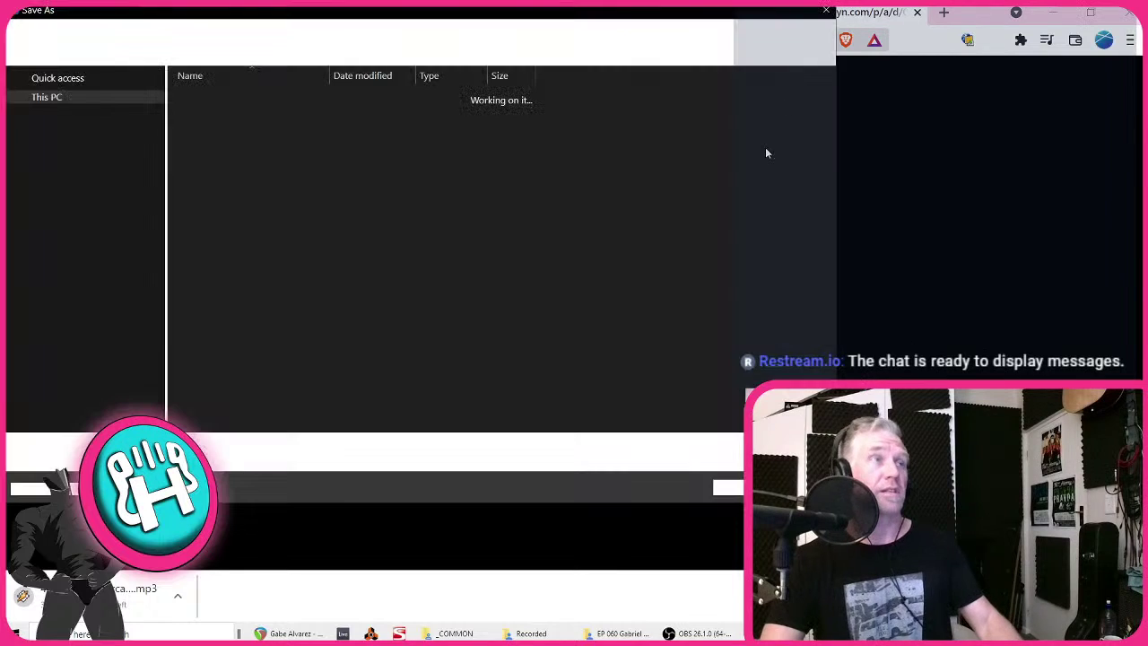
click(313, 367)
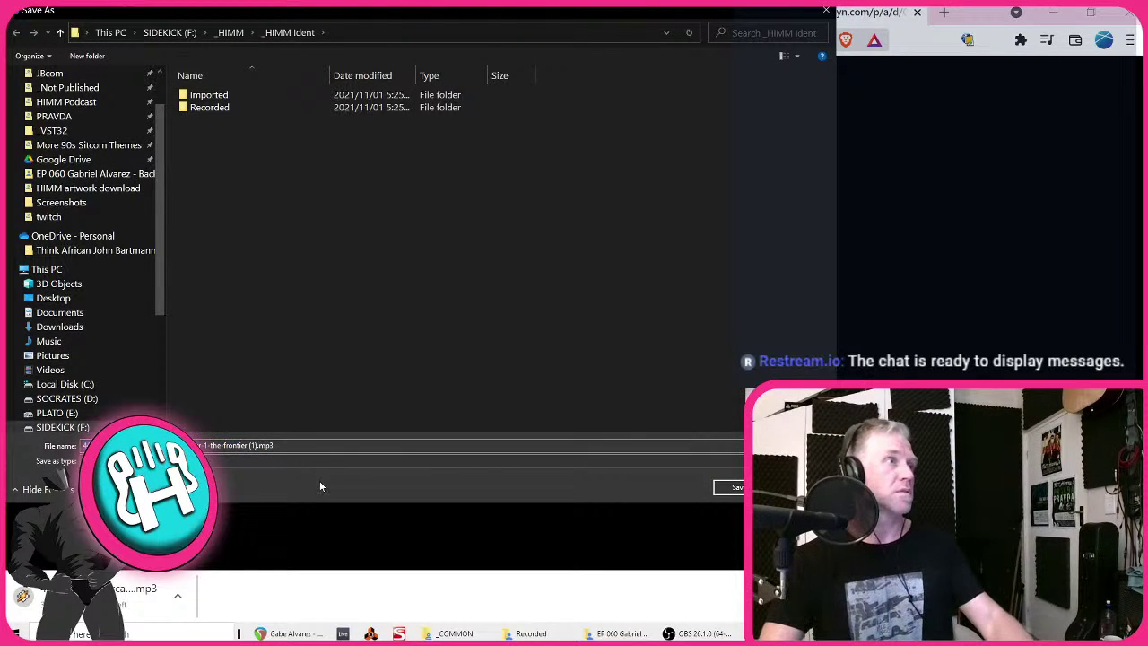
key(Escape)
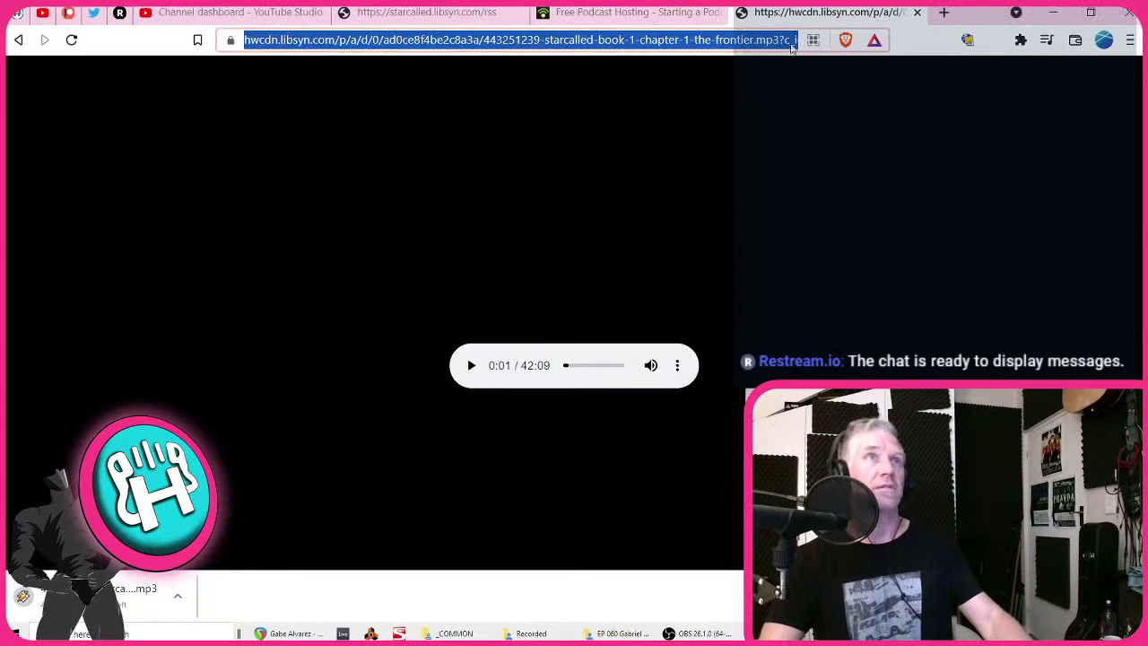
- Close the Chapter 1 audio tab and copy the enclosure mp3 URL of Book 1, Chapter 2: A History of Bad Behavior
middle_click(835, 13)
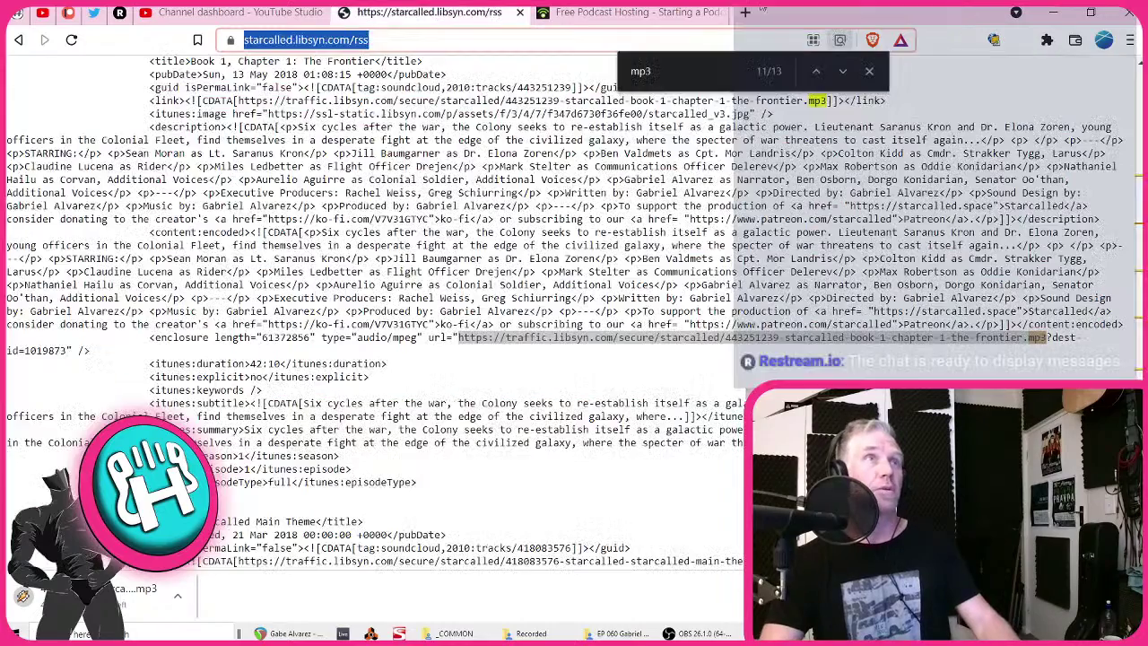
scroll(778, 297, up, 3)
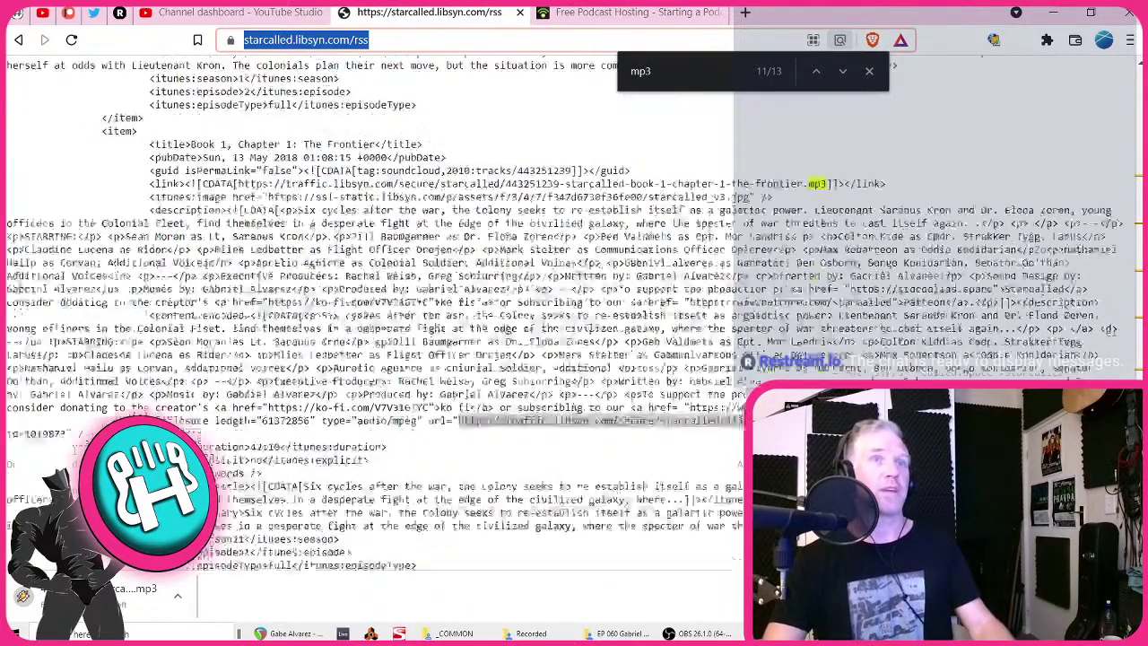
click(816, 72)
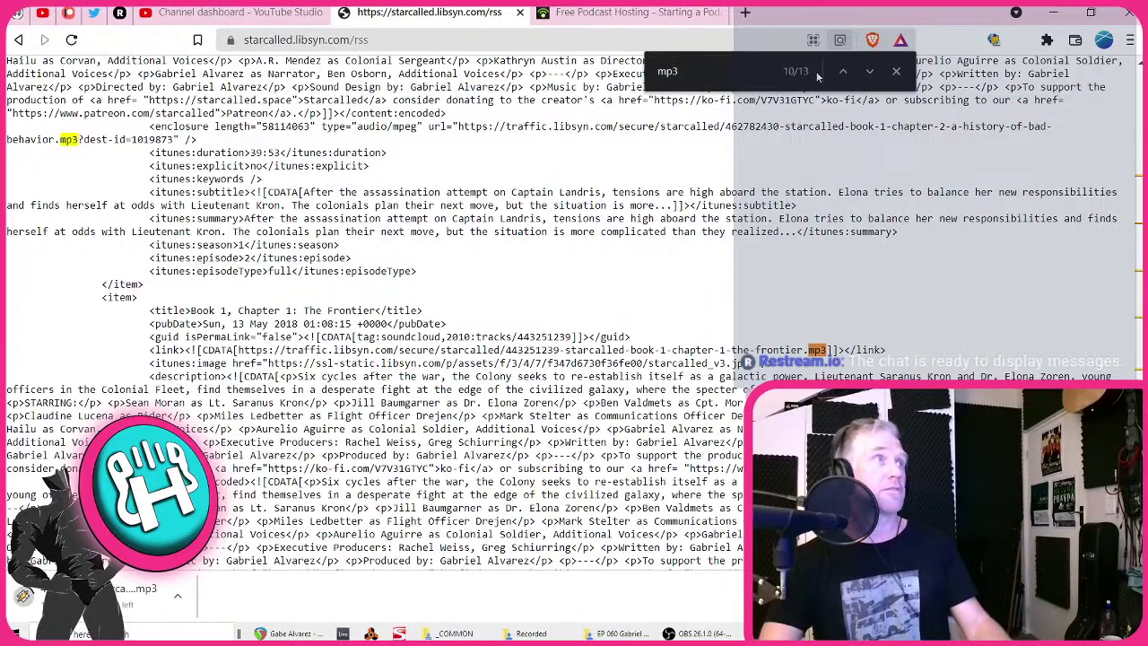
scroll(750, 336, up, 3)
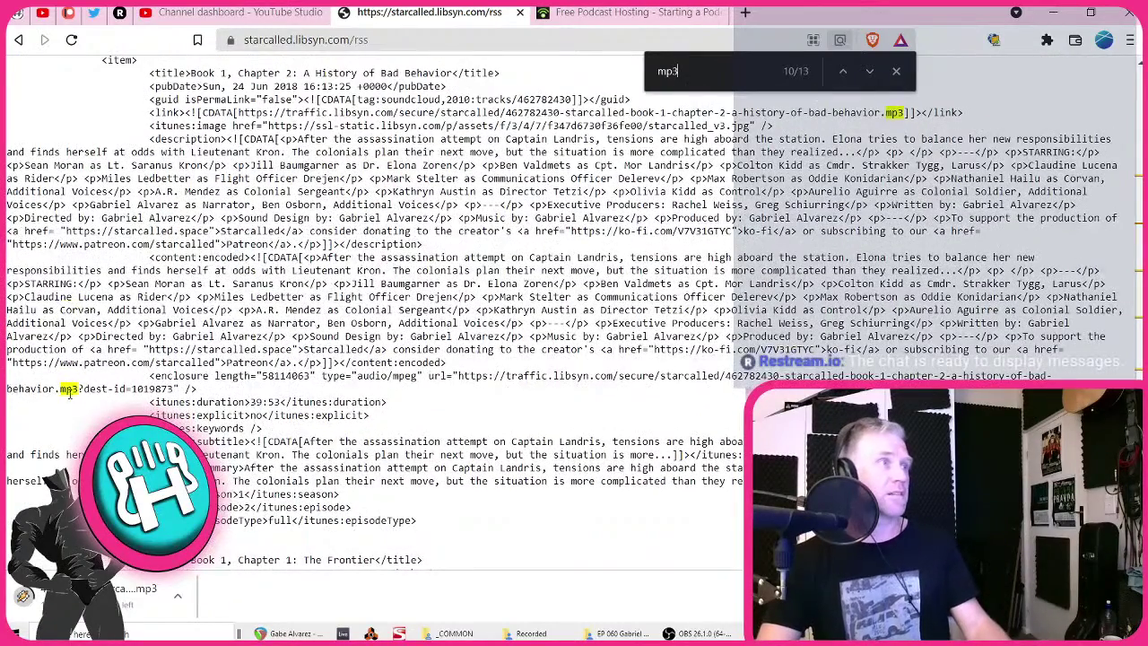
drag(78, 393, 458, 377)
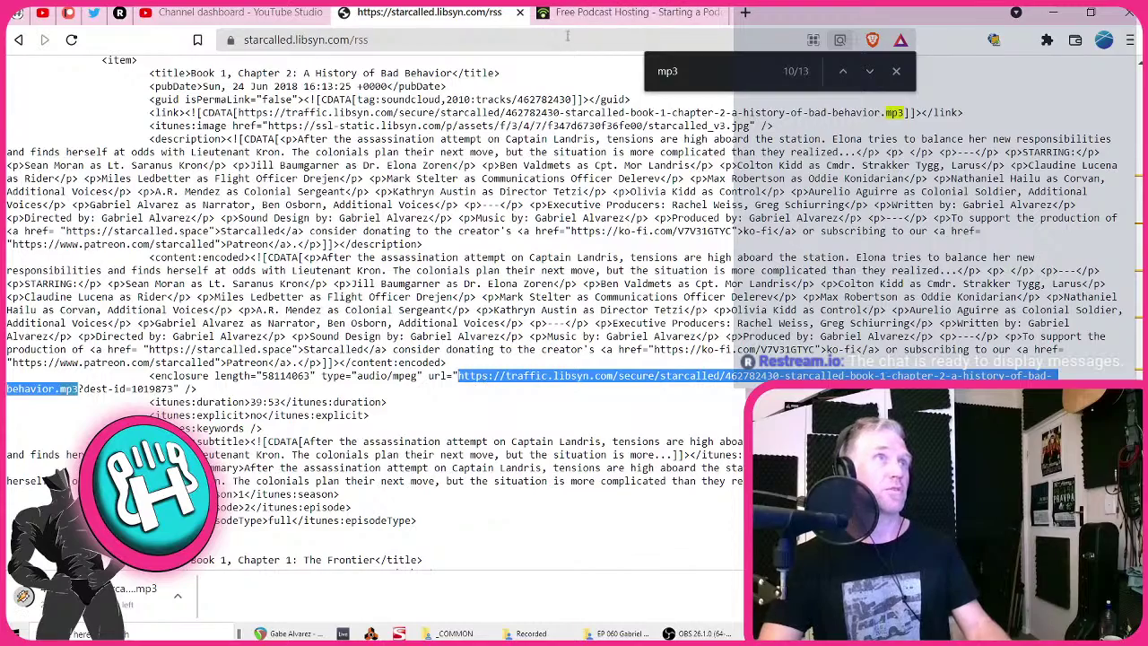
key(ctrl+c)
- Open the copied Chapter 2 mp3 URL, save the file under its suggested name in the AD folder, and pause playback
click(780, 39)
key(ctrl+v)
key(Return)
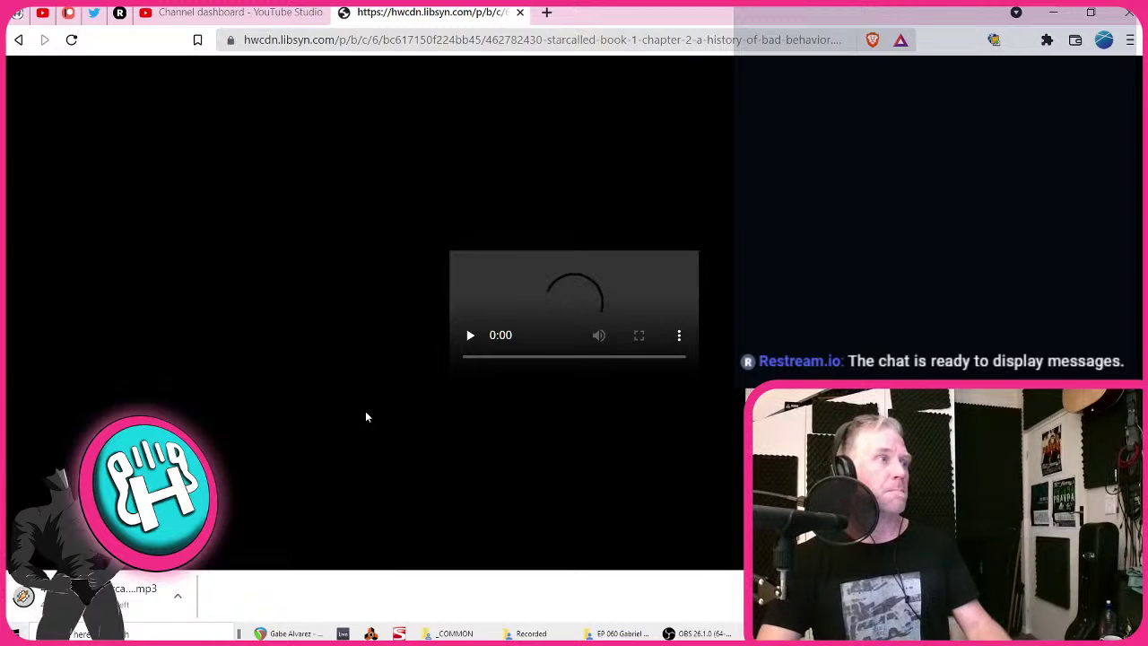
key(ctrl+s)
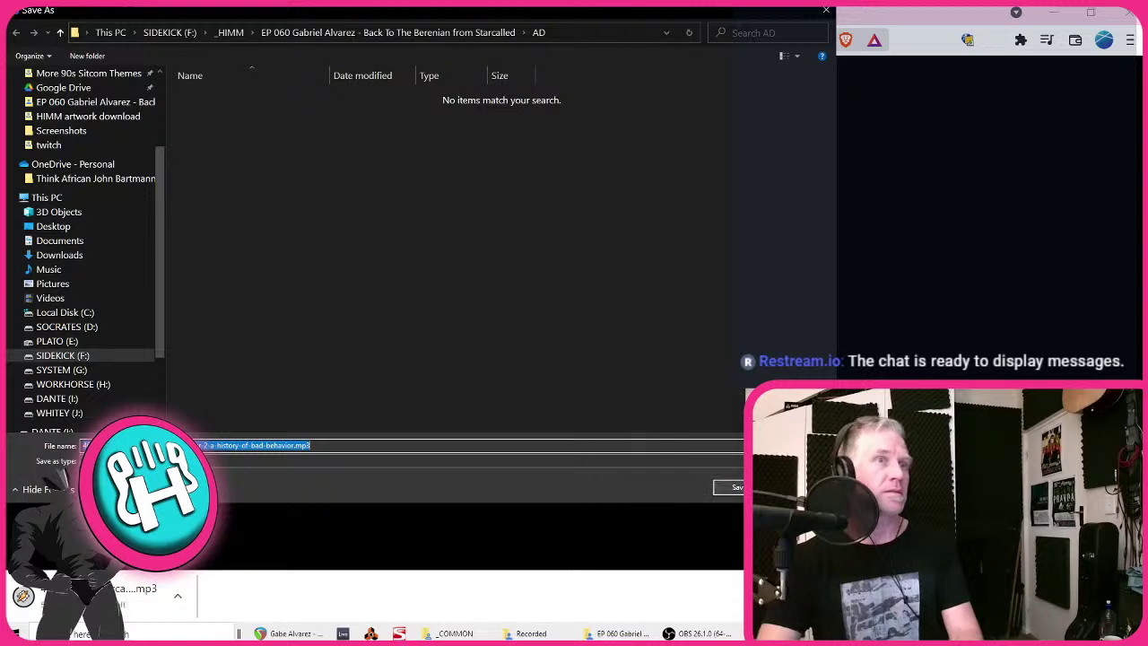
click(742, 487)
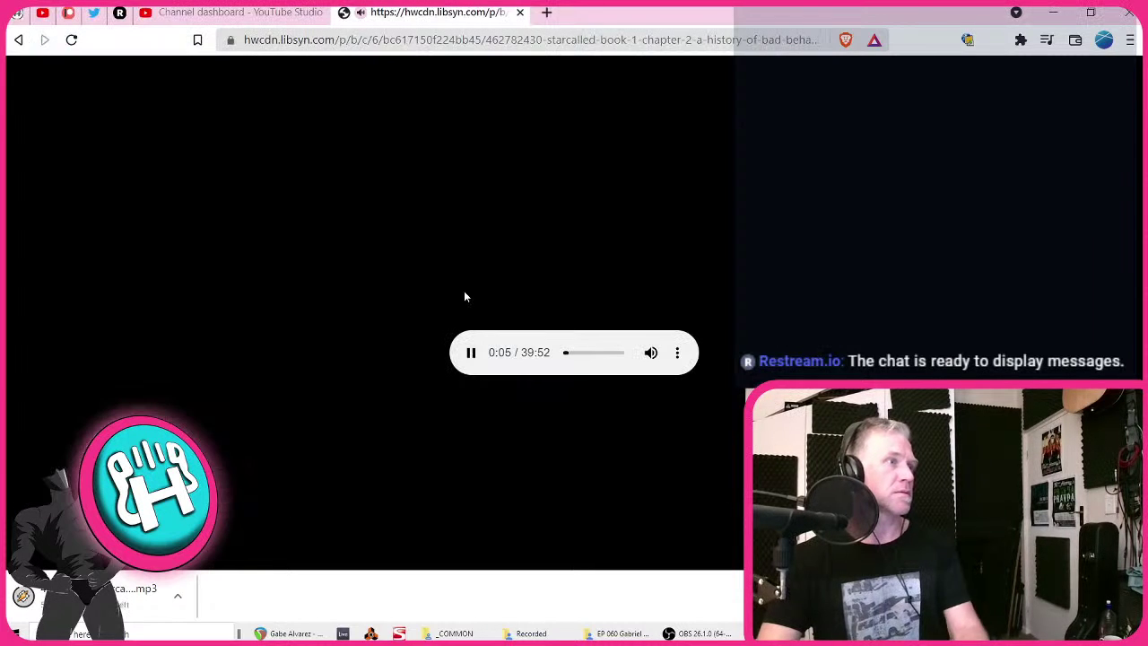
click(472, 353)
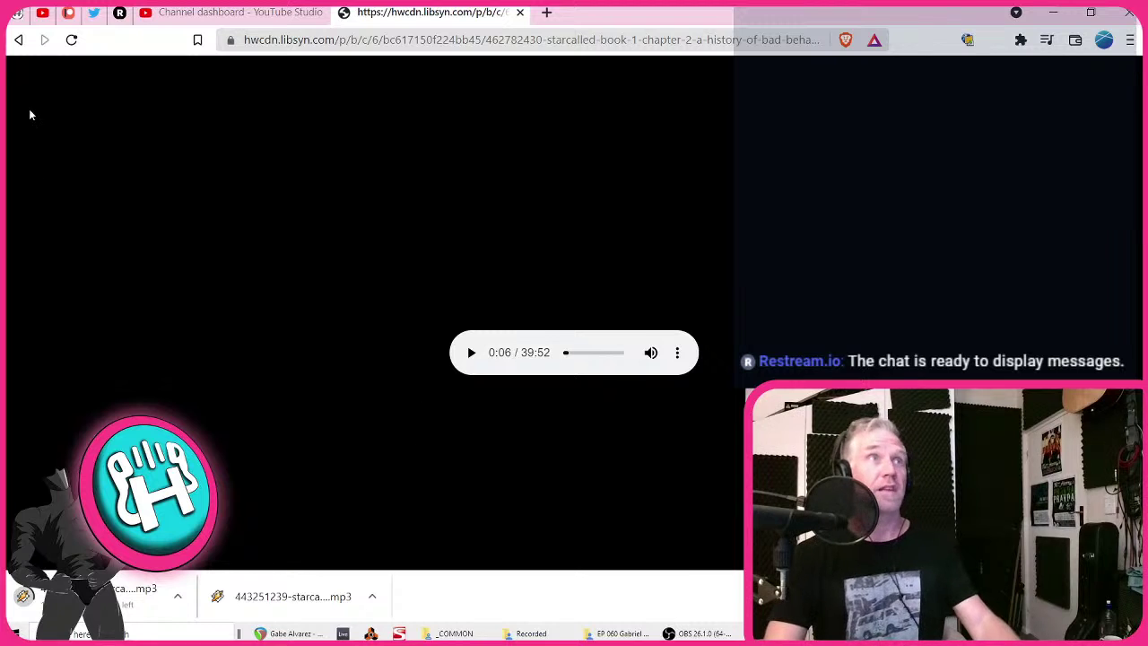
- Close the YouTube Studio channel dashboard tab and return to the REAPER project
click(224, 12)
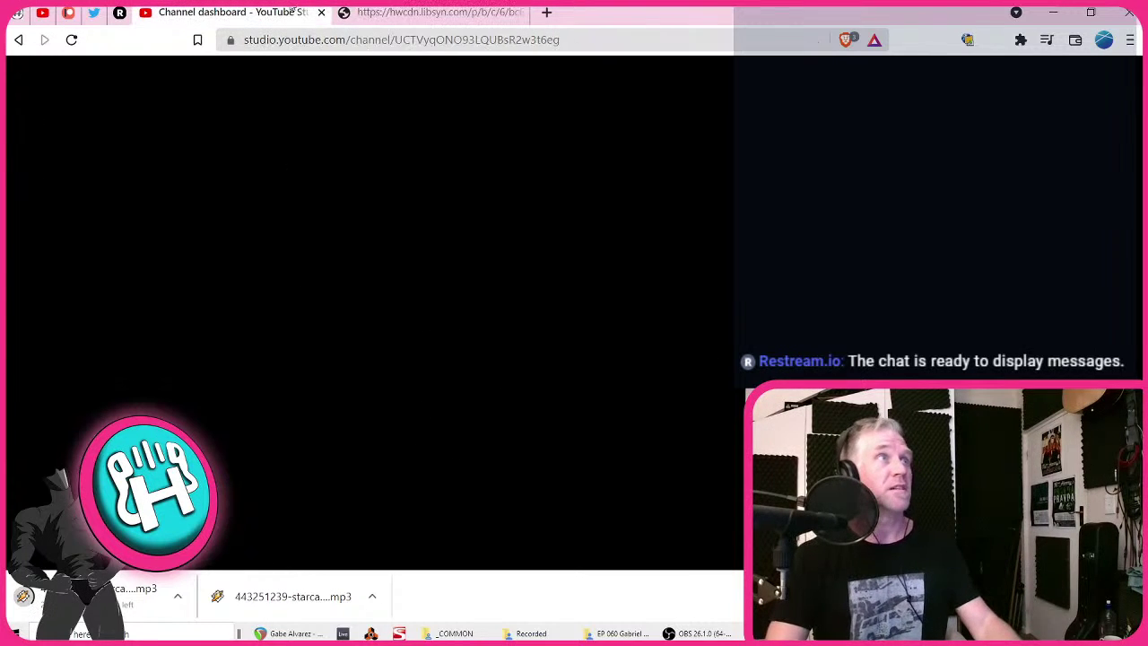
middle_click(296, 15)
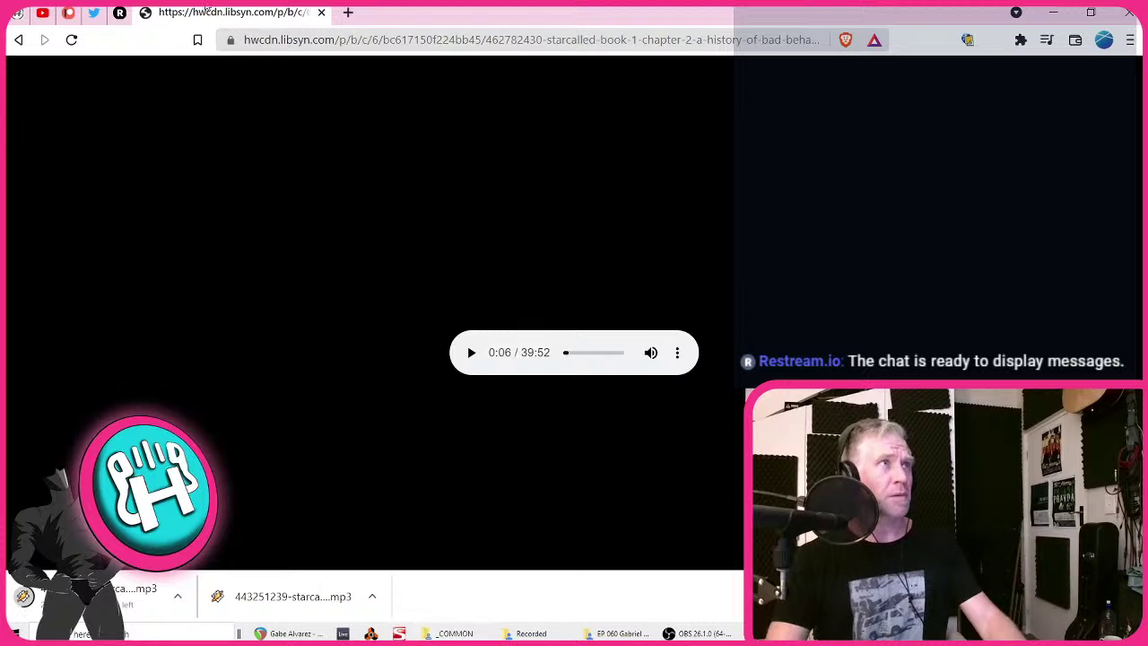
click(1053, 13)
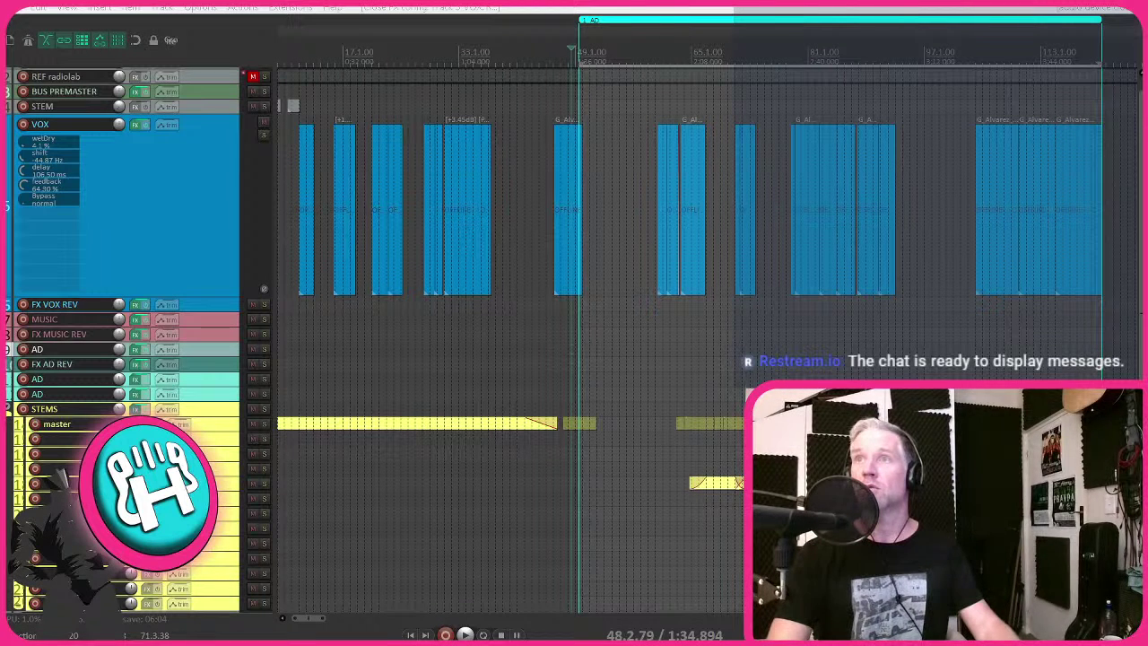
- Rename the AD track above FX AD REV as BUS AD and the MUSIC track as BUS MUSIC
scroll(874, 283, down, 5)
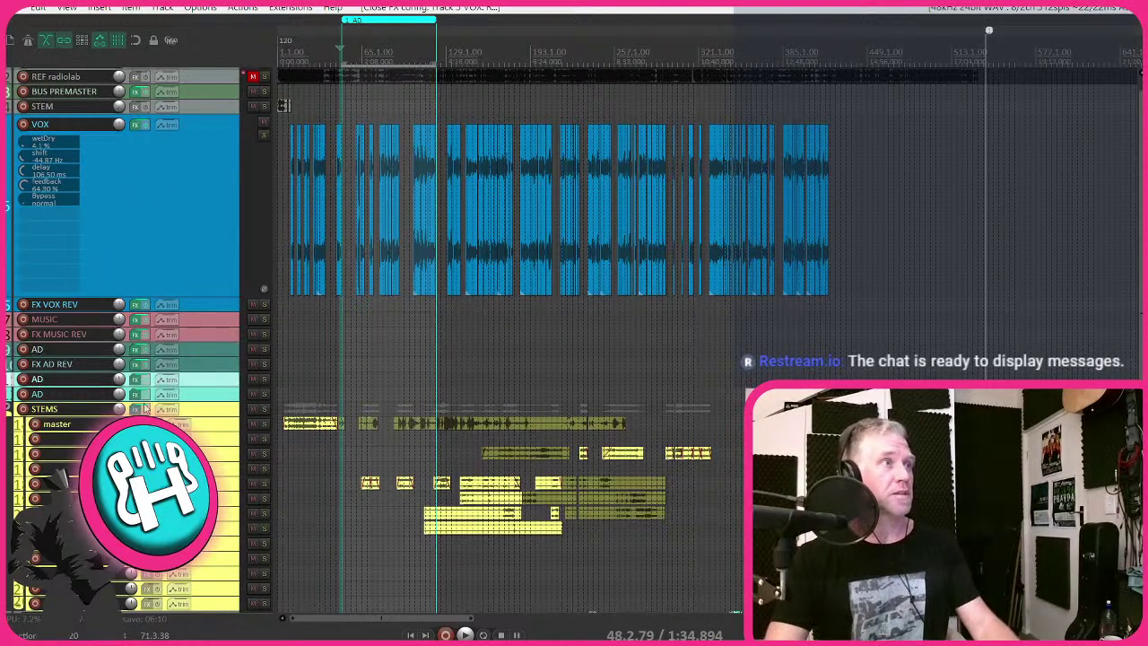
click(193, 400)
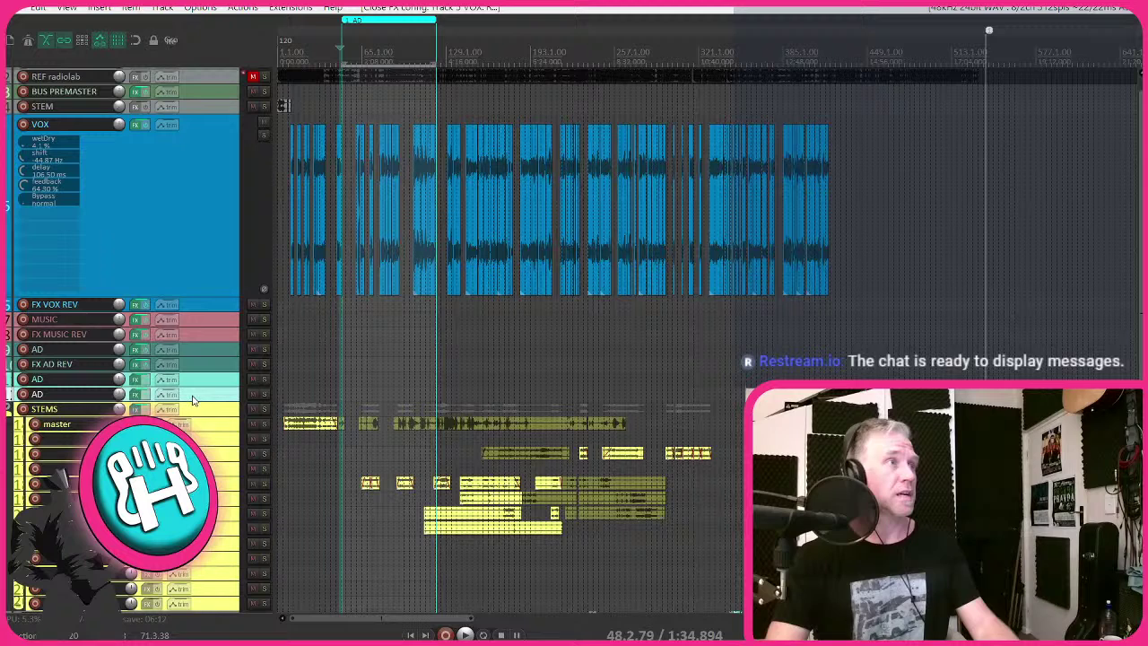
double_click(79, 348)
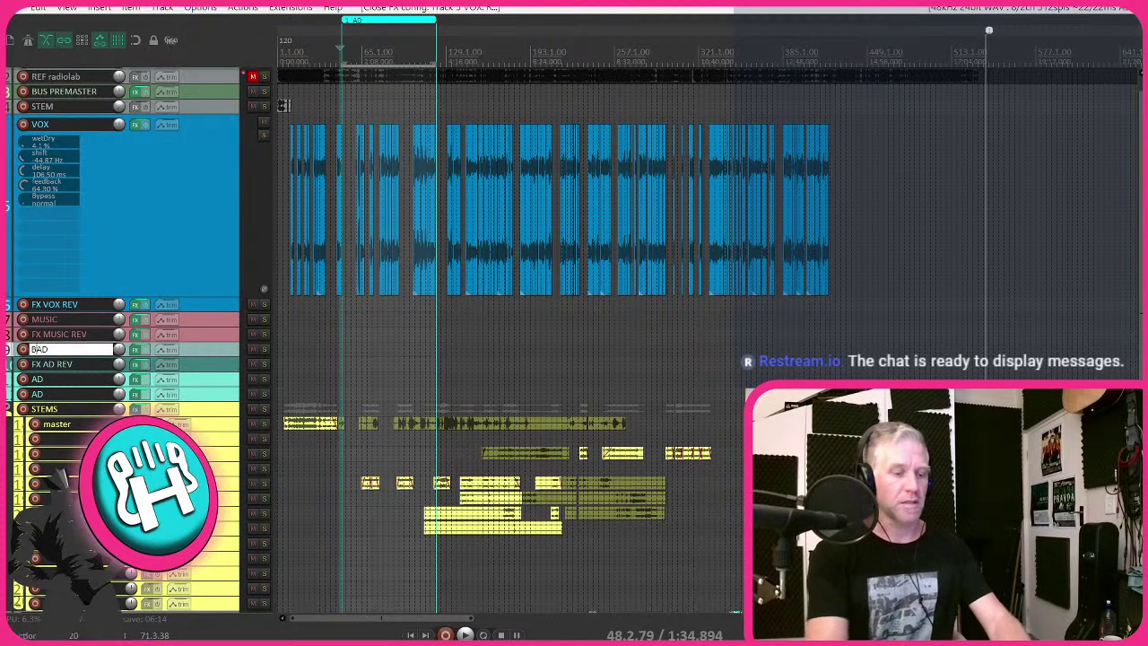
text(BUS AD)
click(90, 304)
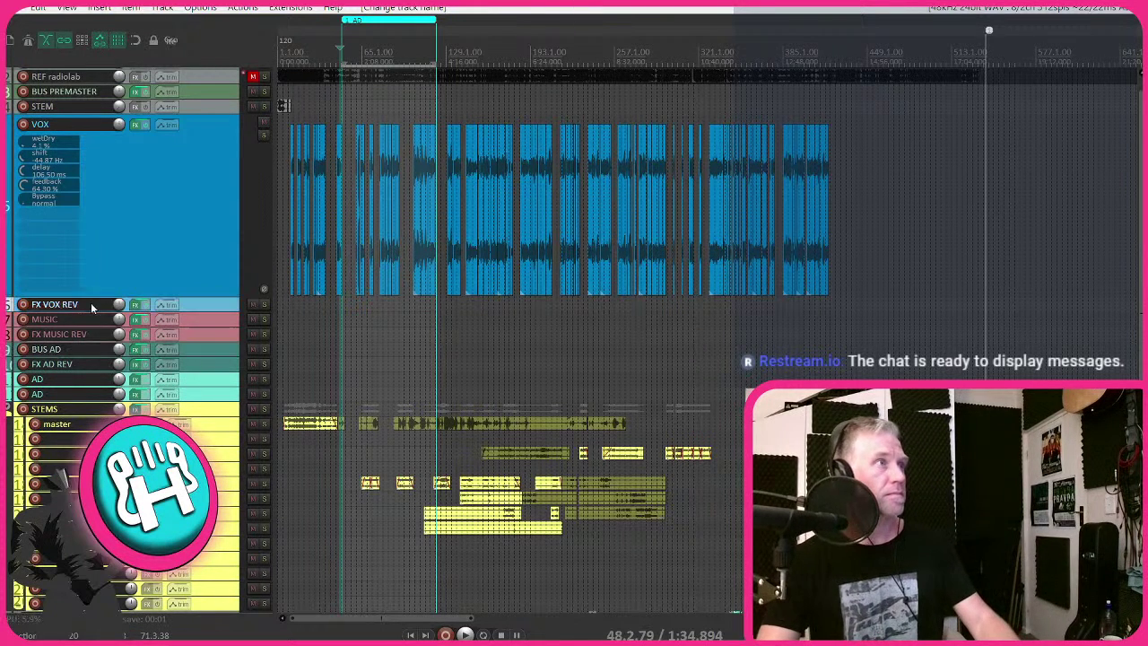
key(Tab)
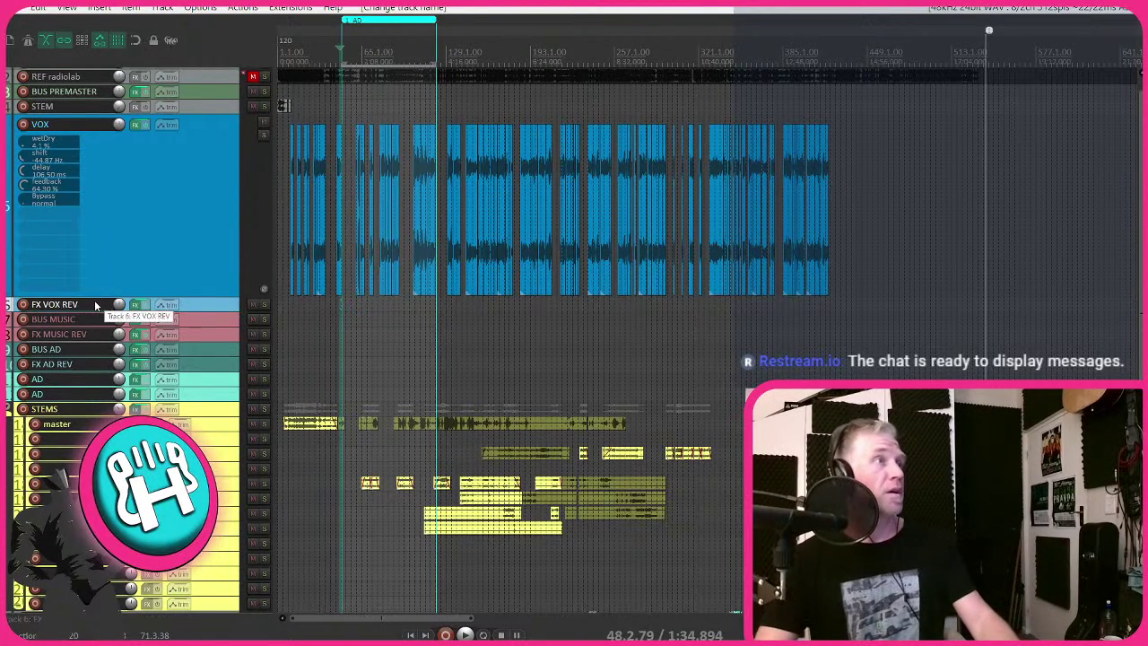
- Rename the VOX track as BUS VOX and reduce the track heights so the whole track list fits
scroll(86, 334, up, 1)
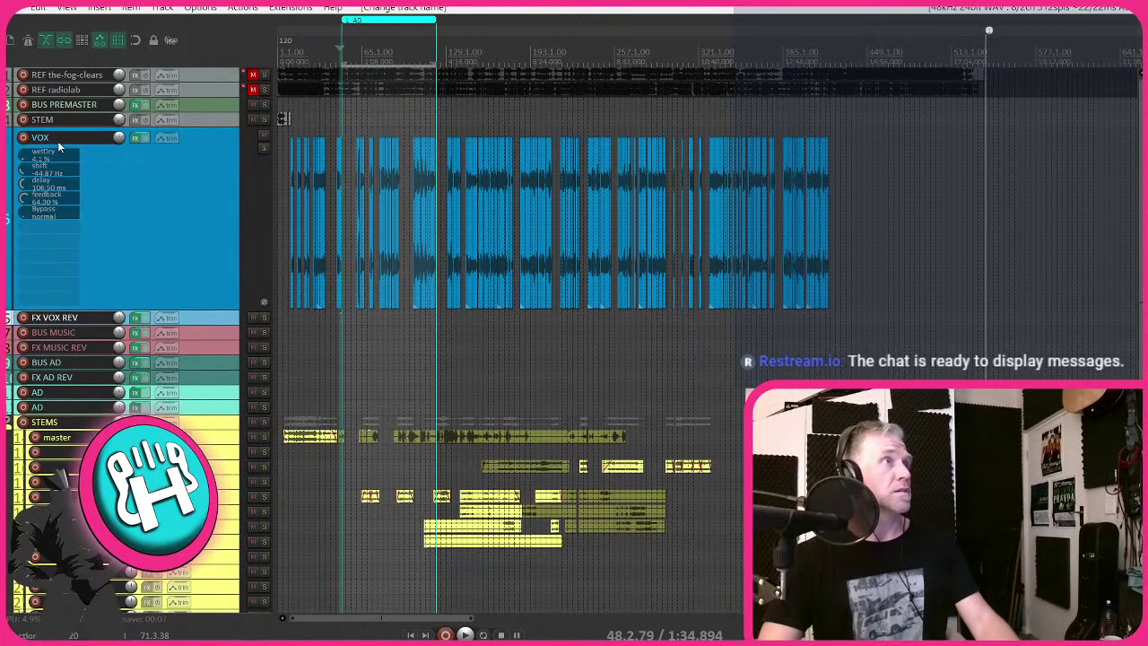
double_click(59, 139)
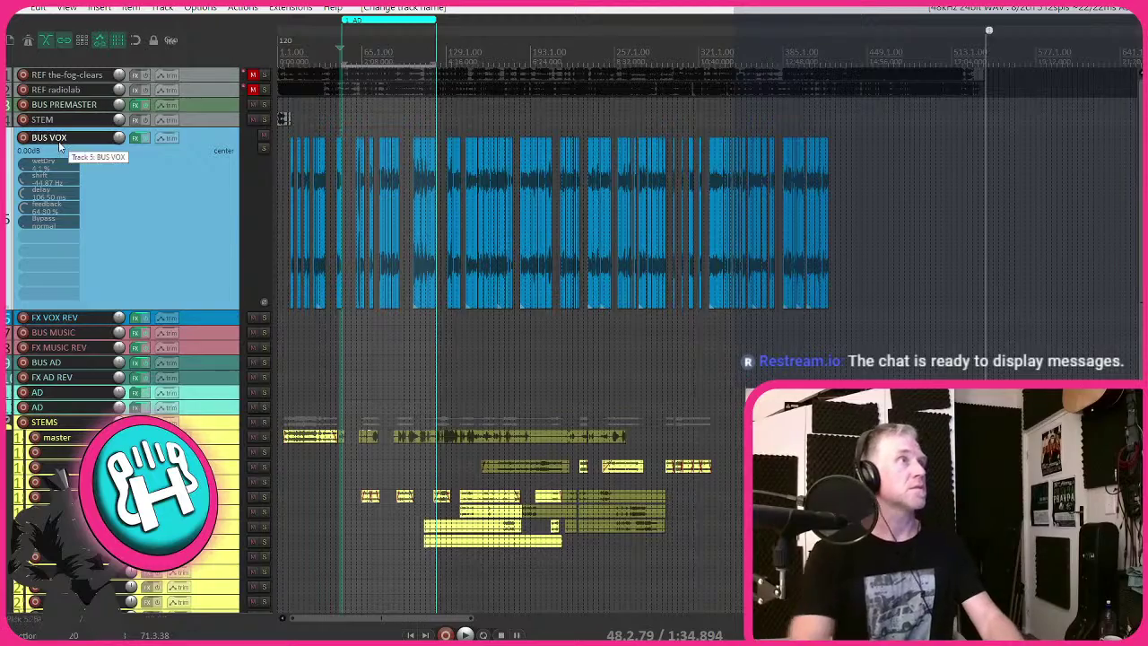
scroll(112, 219, up, 3)
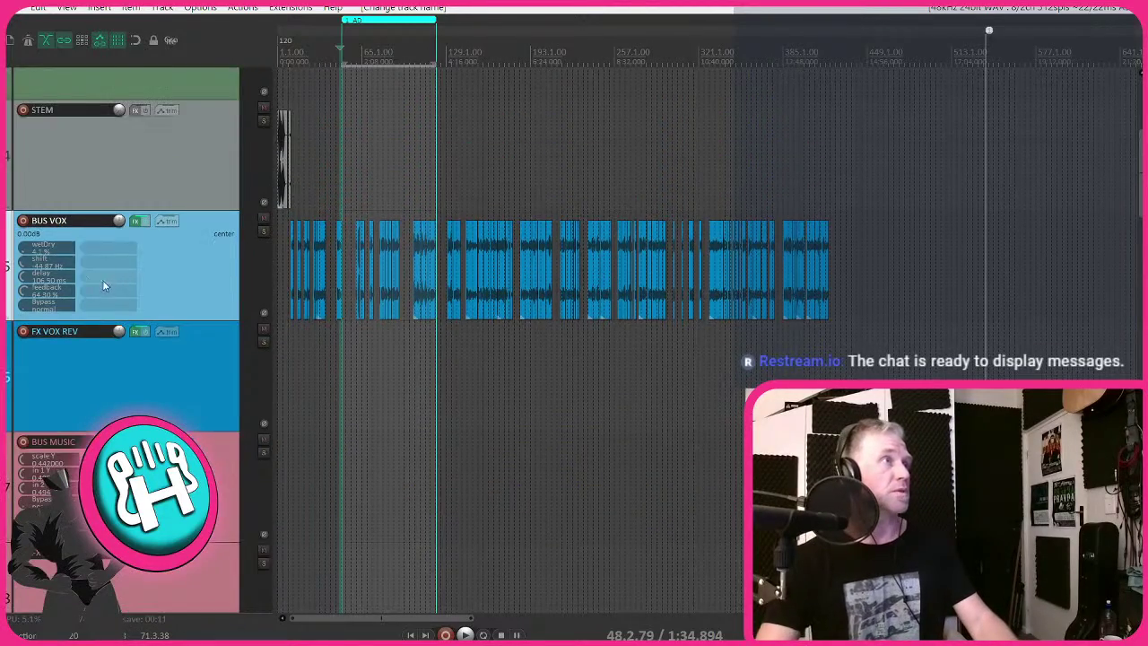
scroll(103, 285, down, 3)
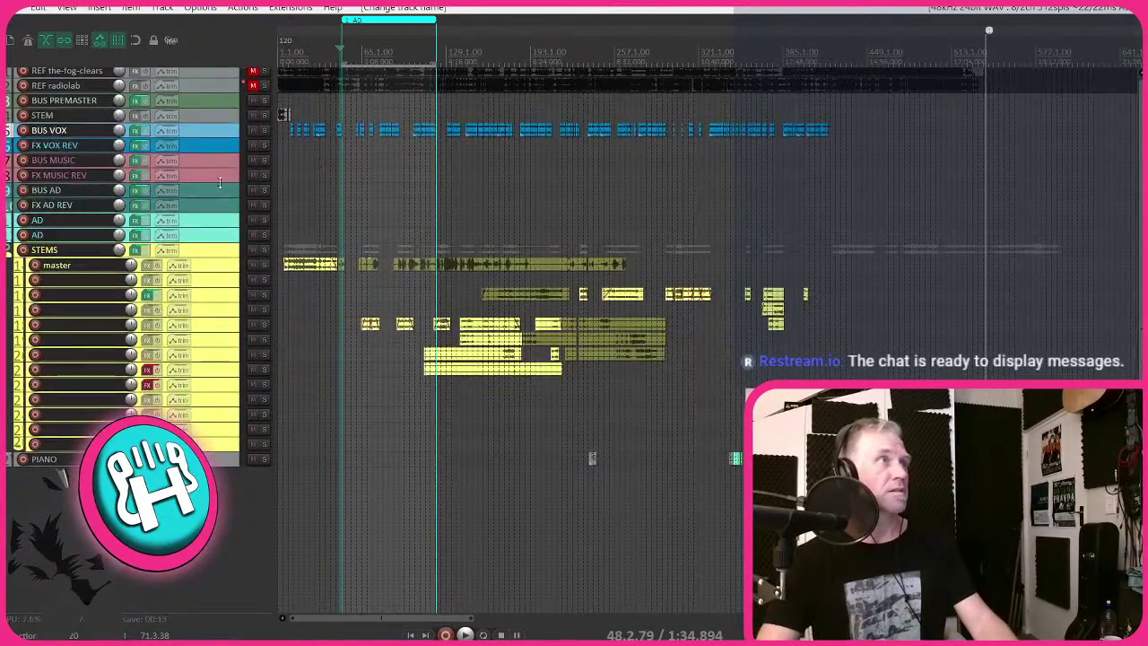
- Bring the Starcalled Chapter 1 mp3 from the AD folder onto the first AD track at the start of the AD region
click(205, 190)
click(206, 205)
key(alt+Tab)
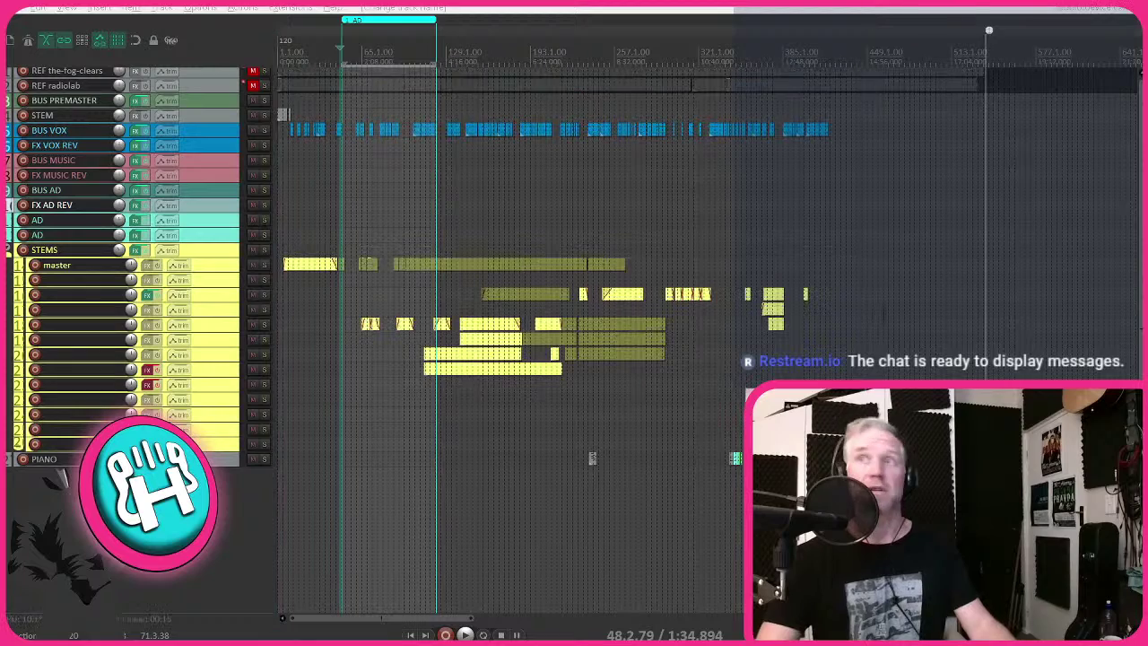
drag(448, 251, 357, 215)
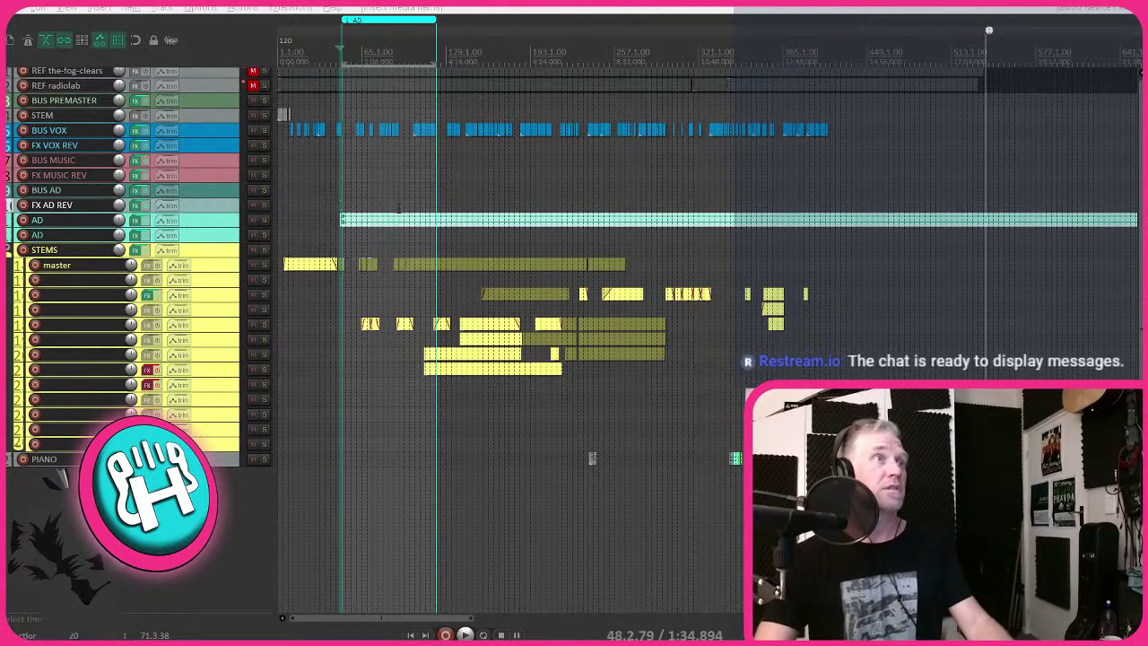
click(398, 215)
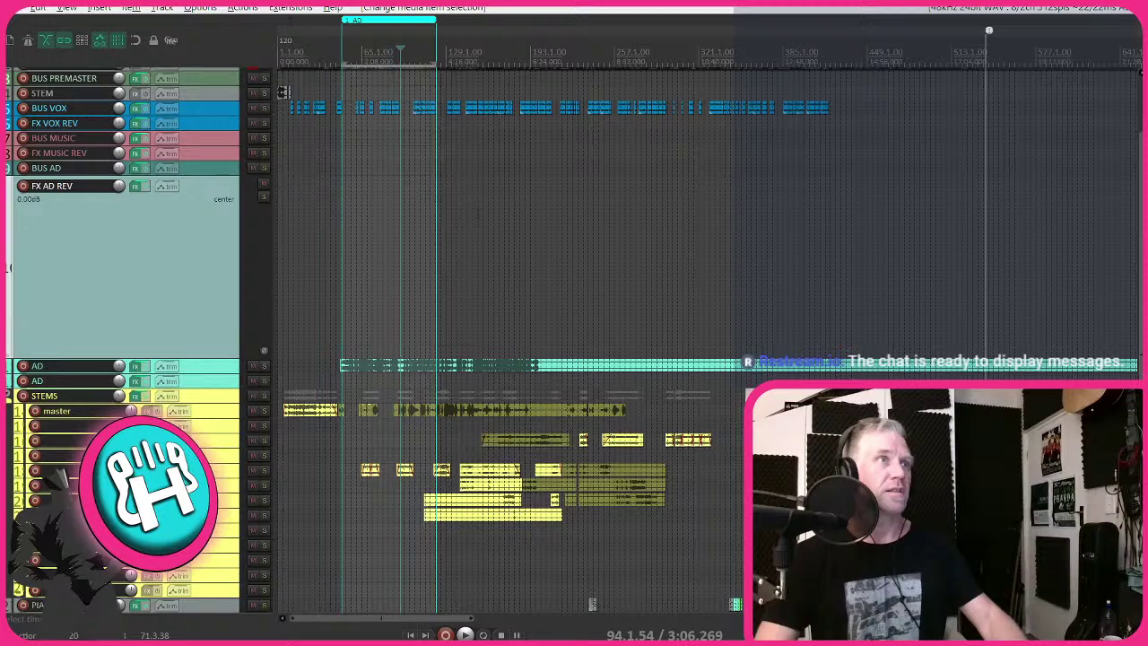
key(alt+Tab)
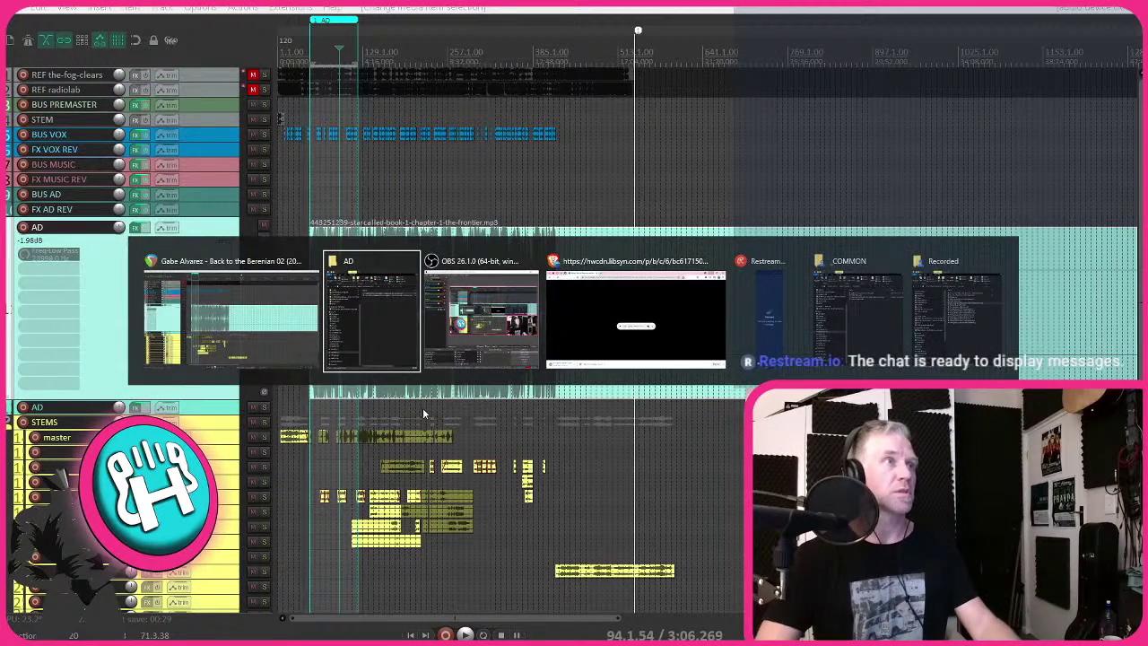
key(alt+Tab)
key(alt+Tab)
key(alt+Tab)
key(alt+Tab)
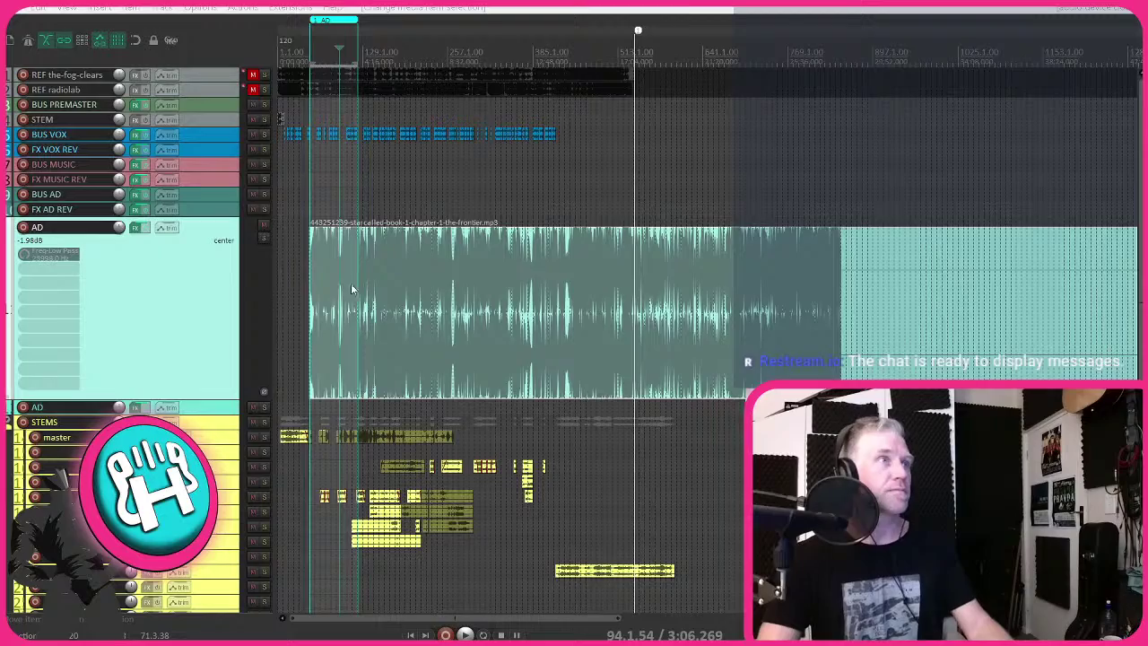
- Play the project and move the Chapter 1 item earlier so it starts at about bar 44, ahead of the AD region
scroll(377, 281, up, 5)
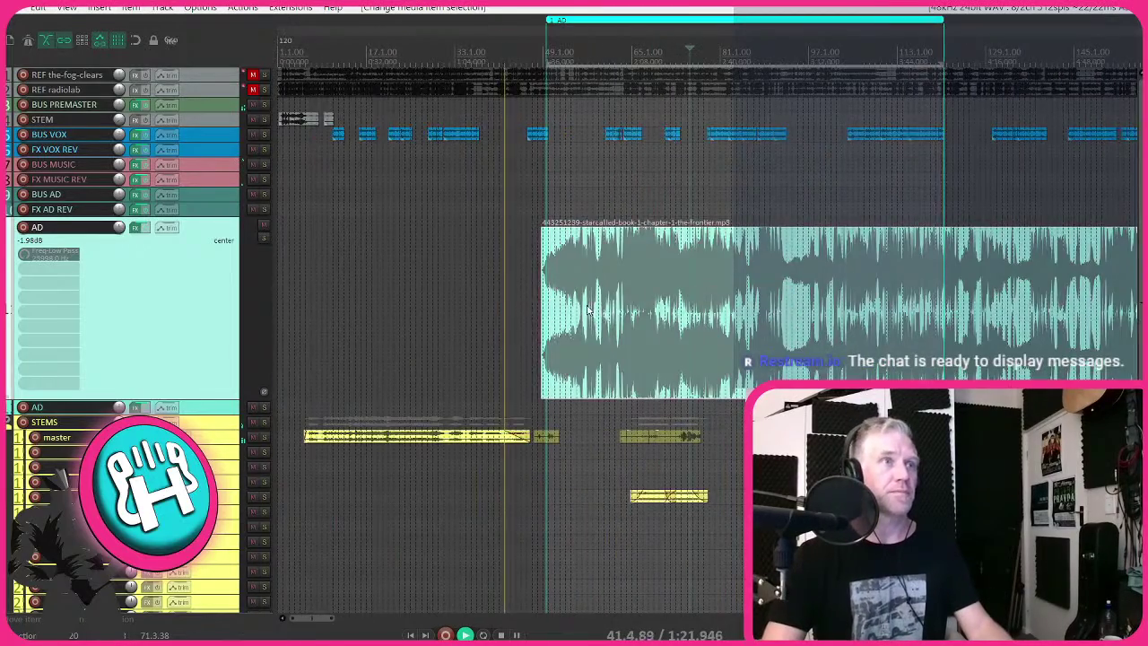
scroll(589, 310, up, 5)
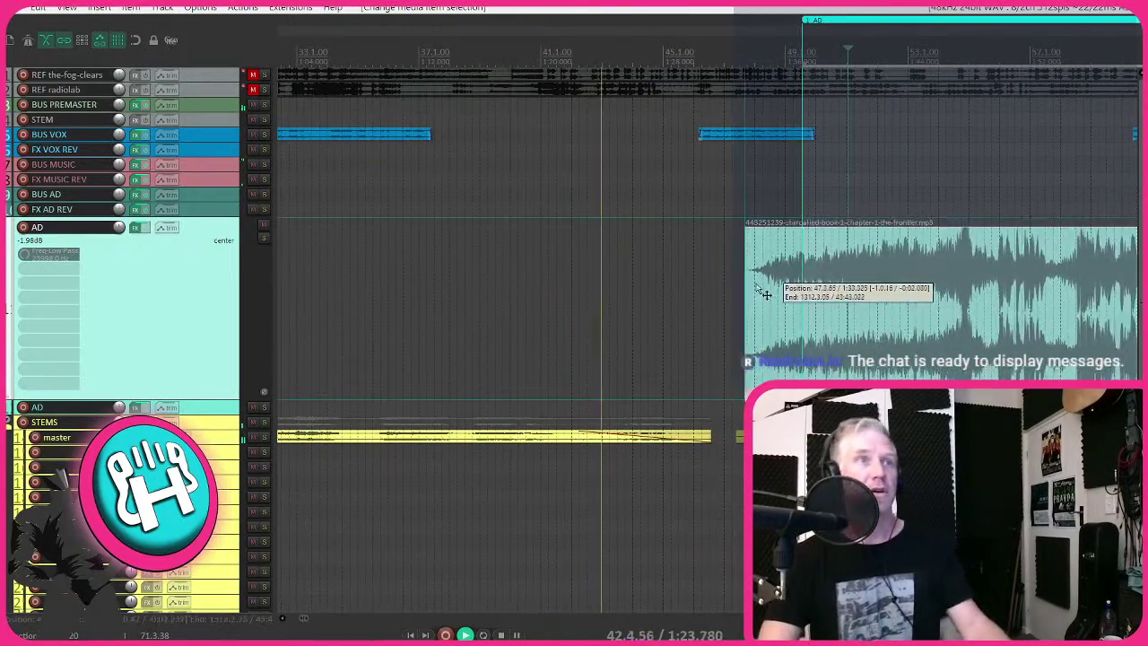
drag(765, 294, 676, 304)
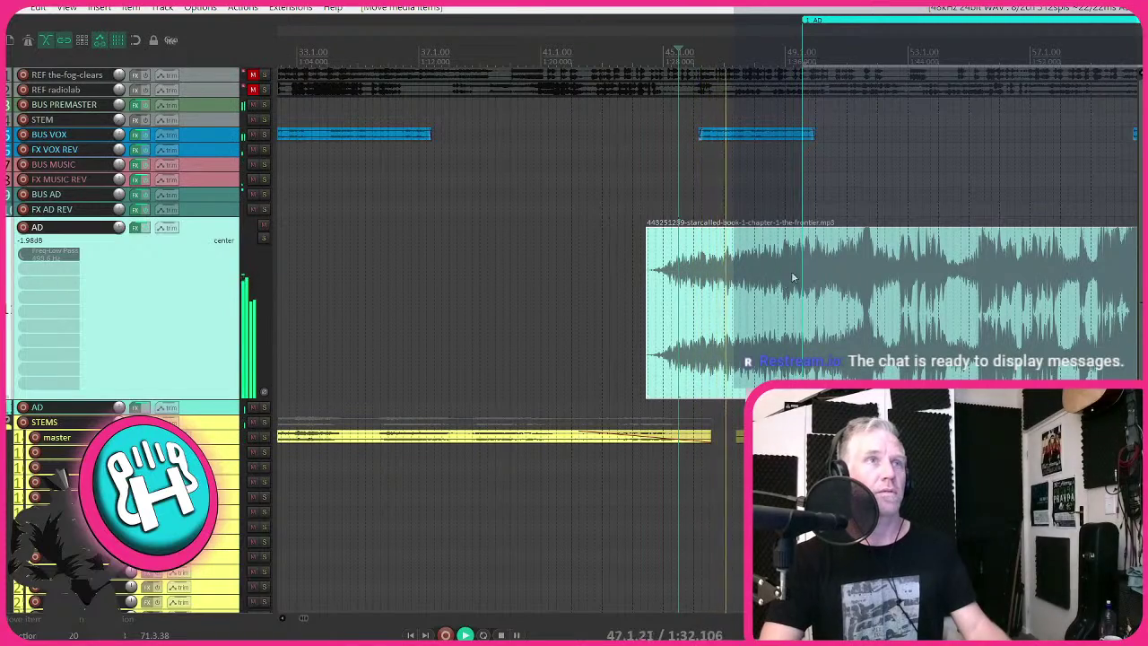
- Lower the Chapter 1 item's volume to -6.55 dB during playback
scroll(806, 271, down, 3)
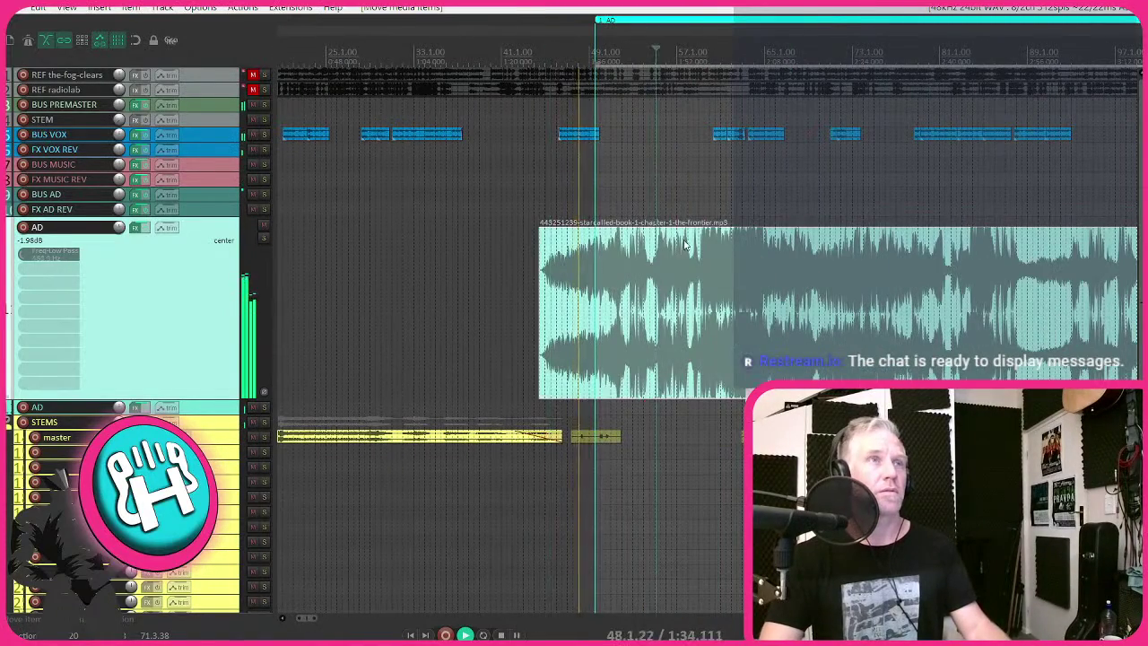
drag(688, 230, 688, 289)
scroll(672, 289, up, 4)
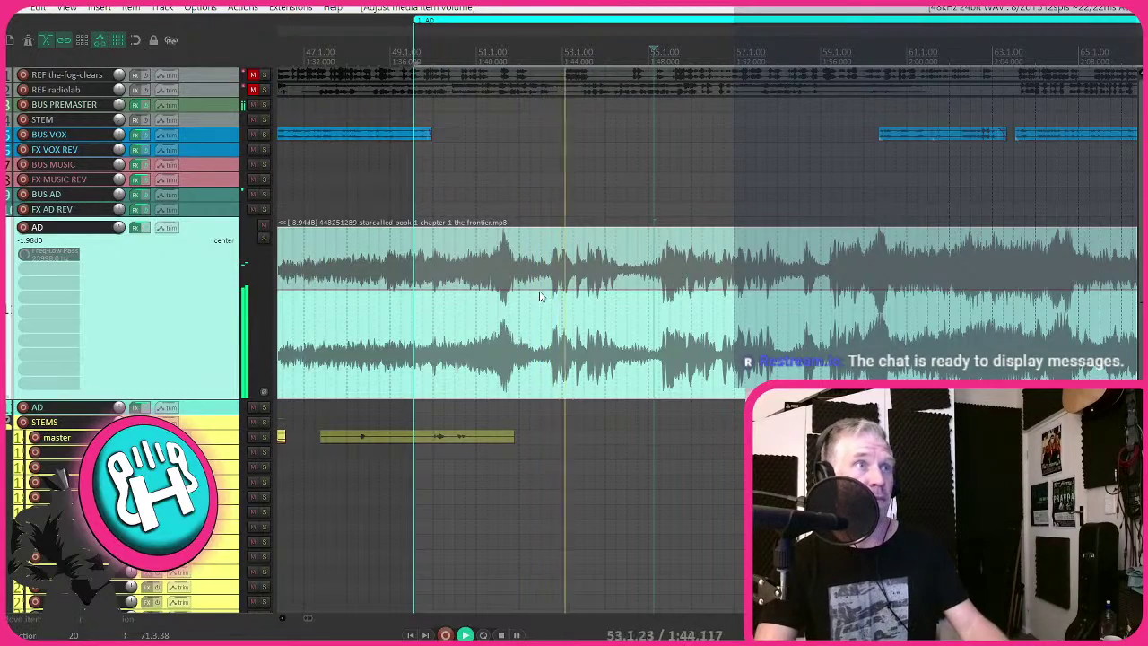
drag(538, 295, 539, 318)
scroll(720, 288, down, 3)
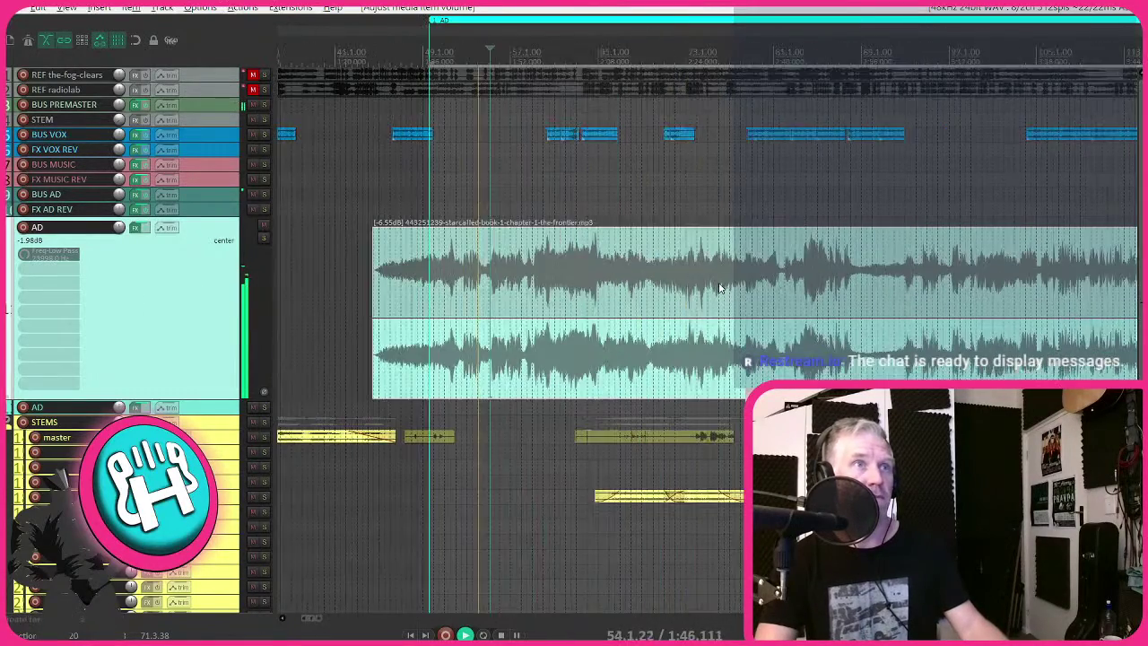
scroll(539, 233, up, 3)
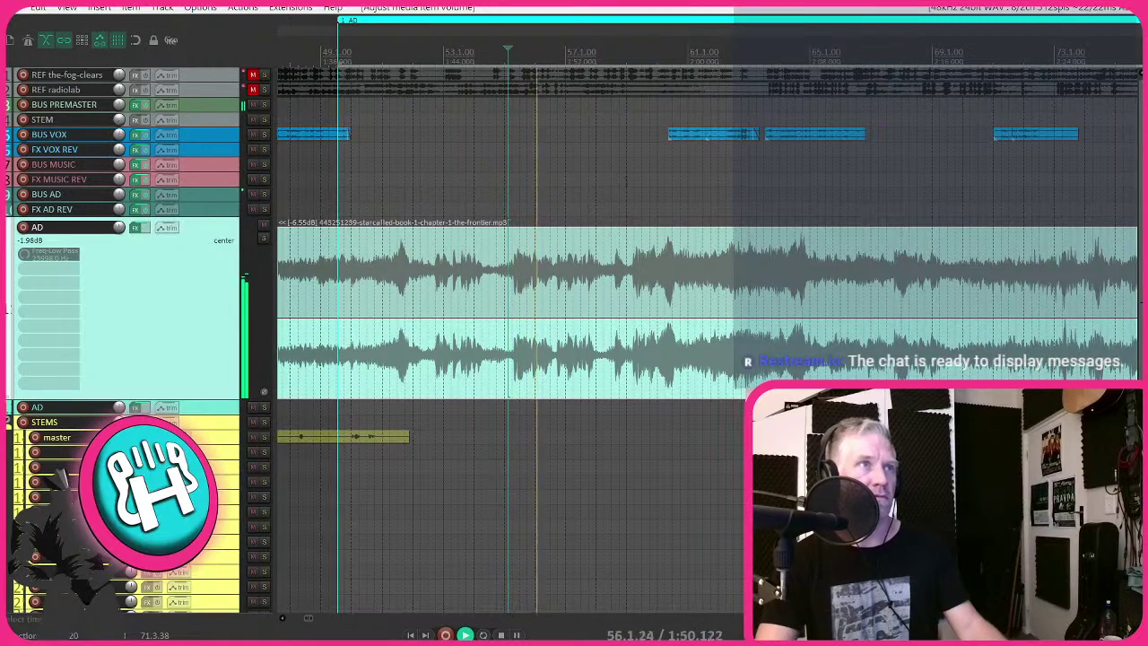
- Play the Chapter 1 item from about bar 59 to check how it sits under the vocals
click(634, 186)
scroll(657, 186, down, 2)
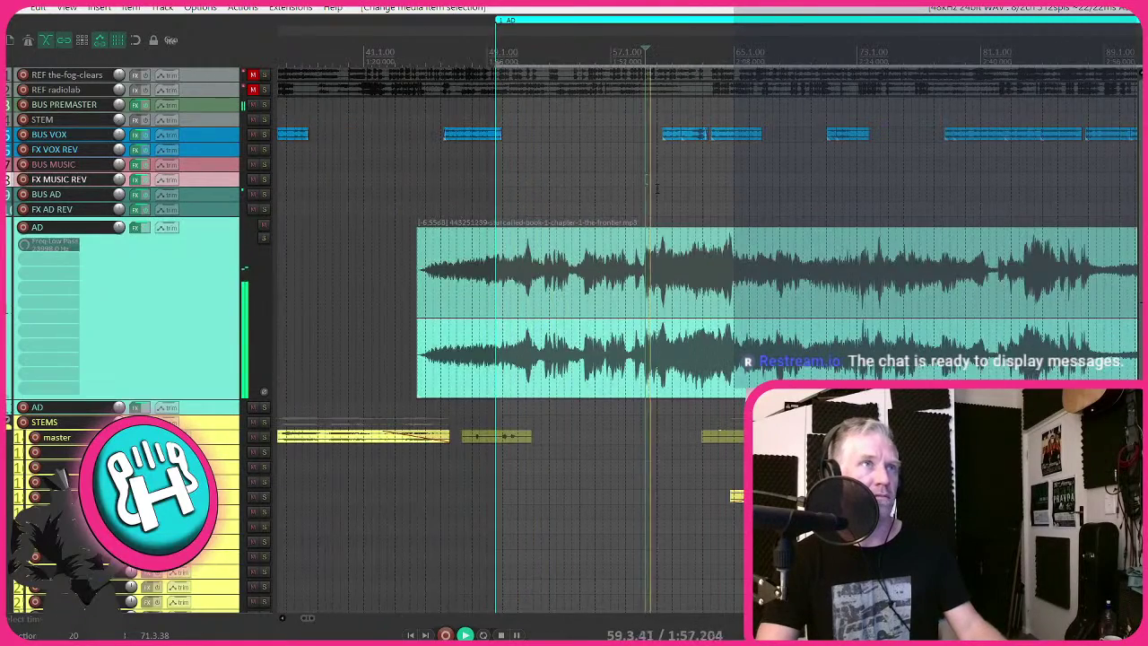
scroll(657, 188, down, 2)
scroll(668, 188, up, 2)
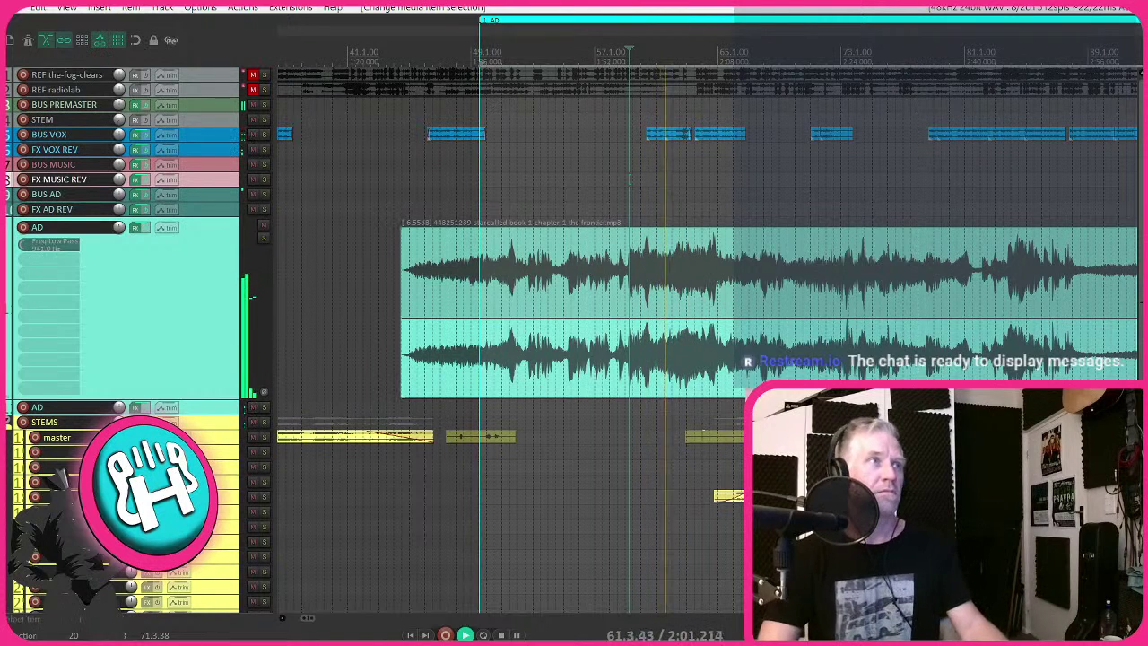
- Show the volume envelopes of the FX AD REV track and the AD track holding the Chapter 1 item
click(170, 284)
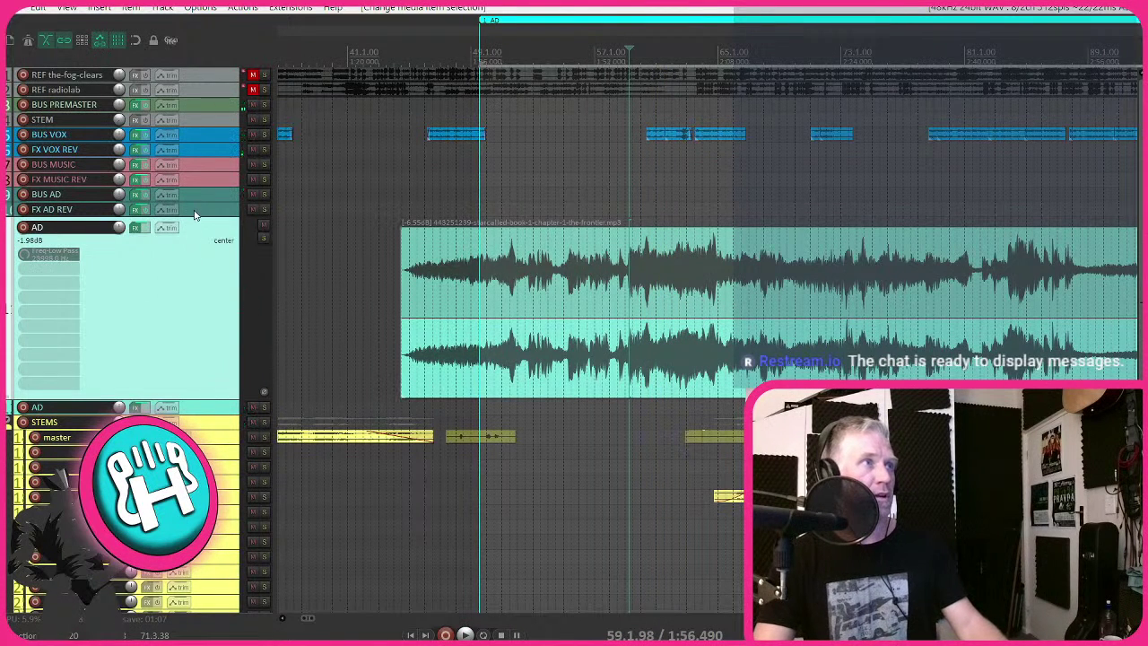
click(194, 214)
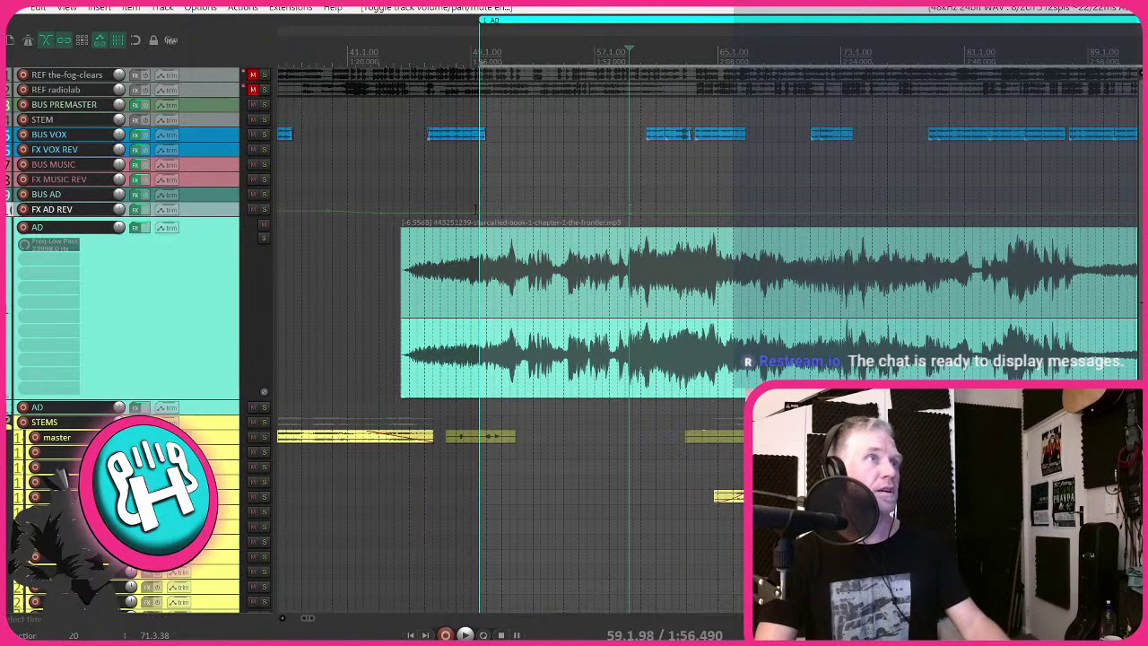
click(206, 227)
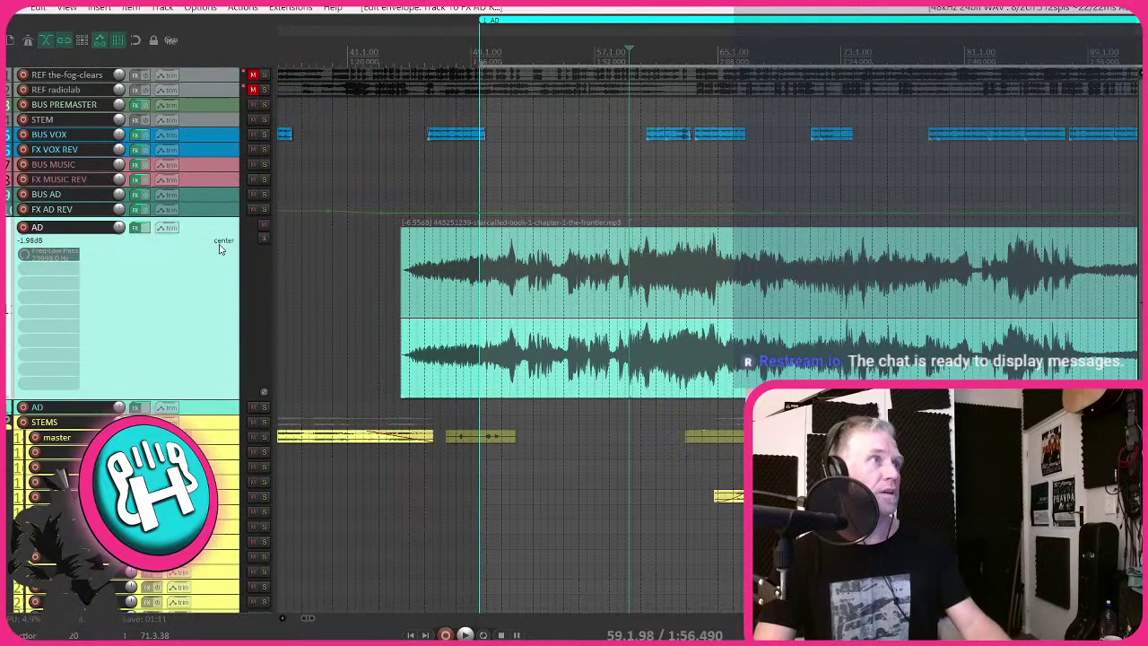
click(566, 342)
key(v)
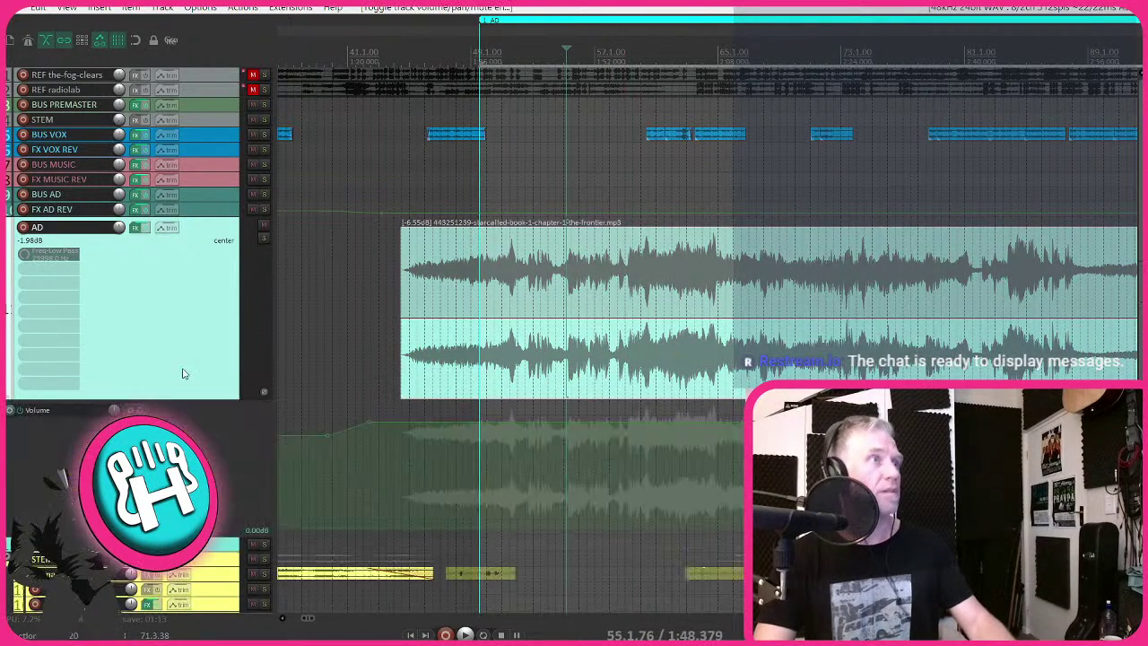
- Remove the old automation envelopes from the AD track and show a fresh volume envelope for it
alt+click(363, 434)
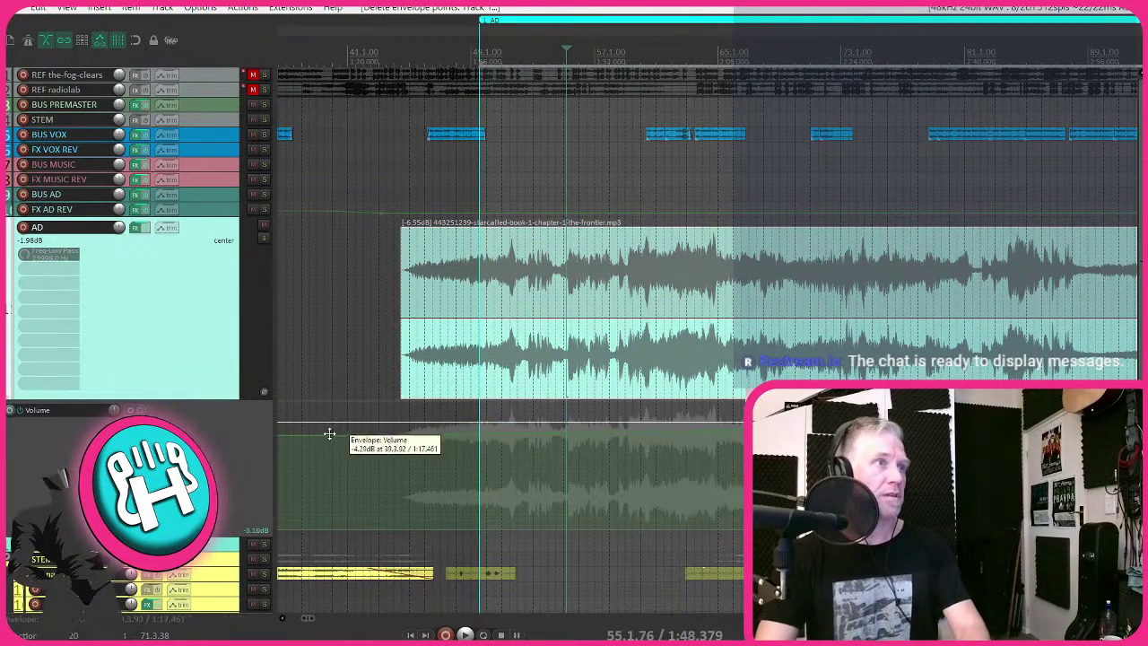
scroll(446, 453, down, 5)
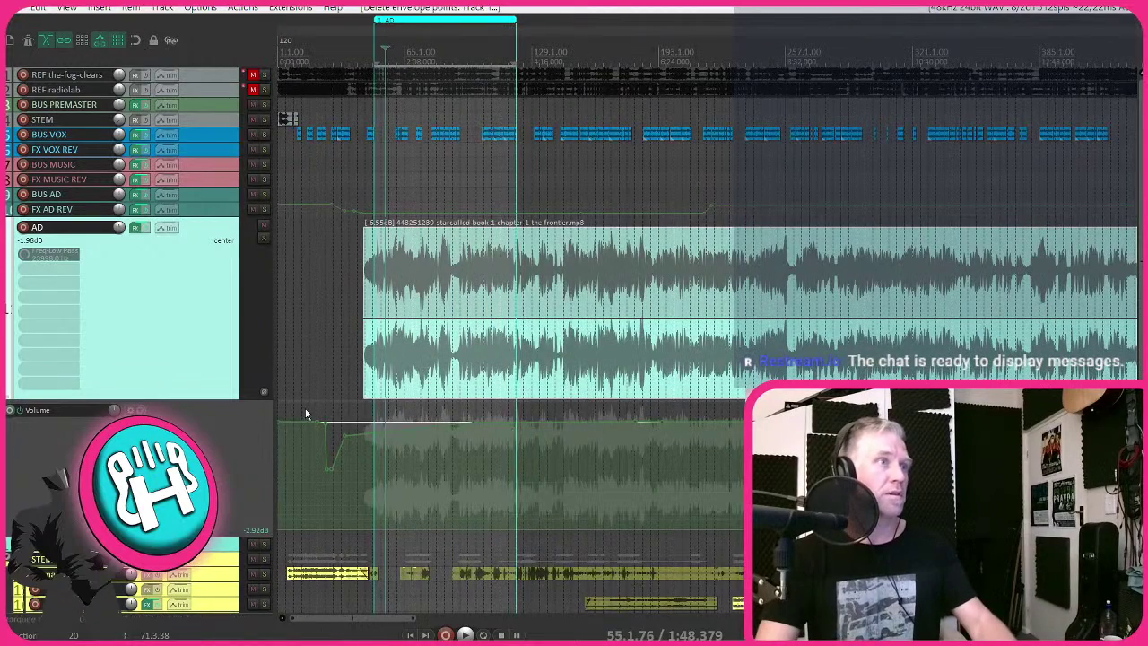
drag(307, 413, 618, 505)
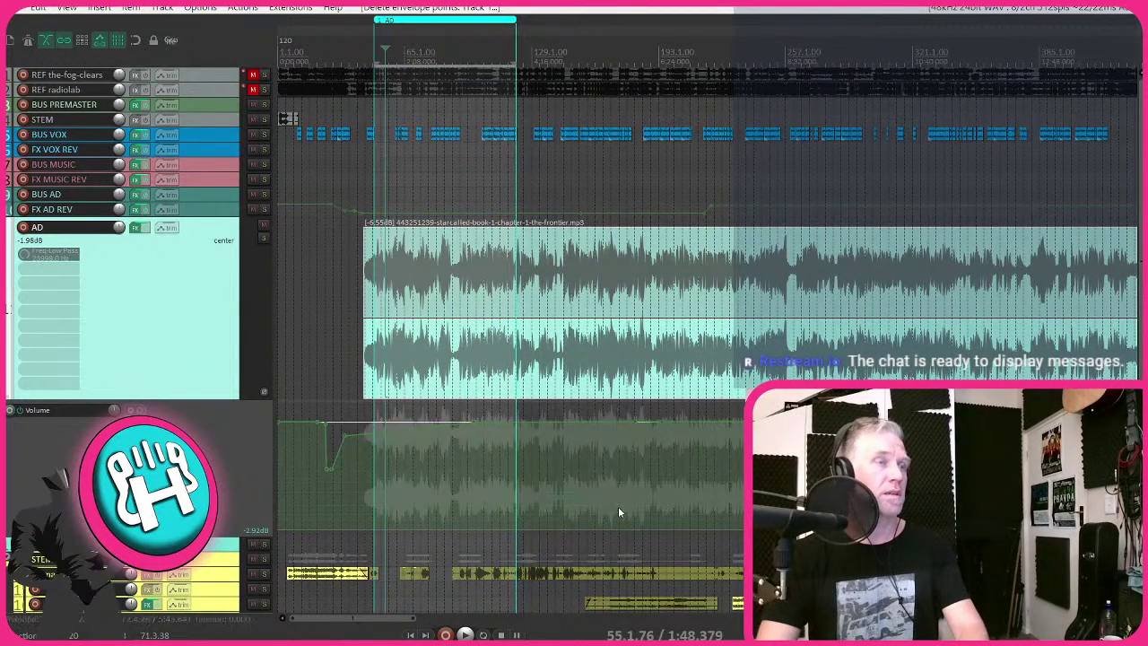
click(540, 450)
key(Delete)
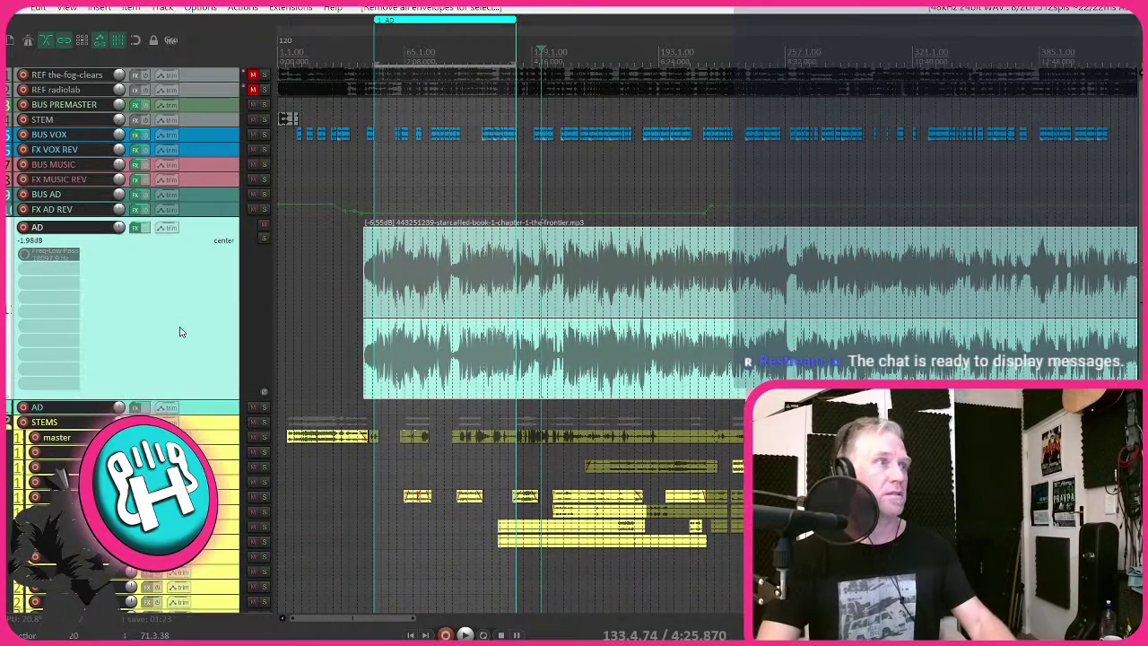
key(v)
scroll(460, 408, up, 8)
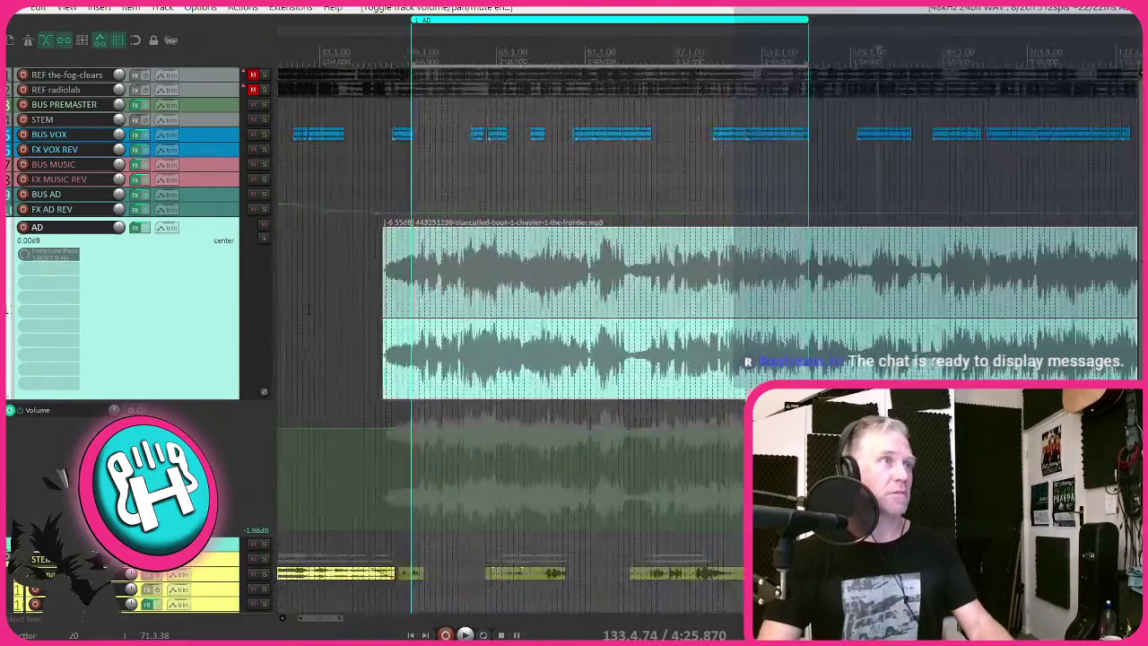
- Hide the AD track's volume envelope, then solo the track with its volume lowered to -14.58 dB
scroll(527, 347, up, 3)
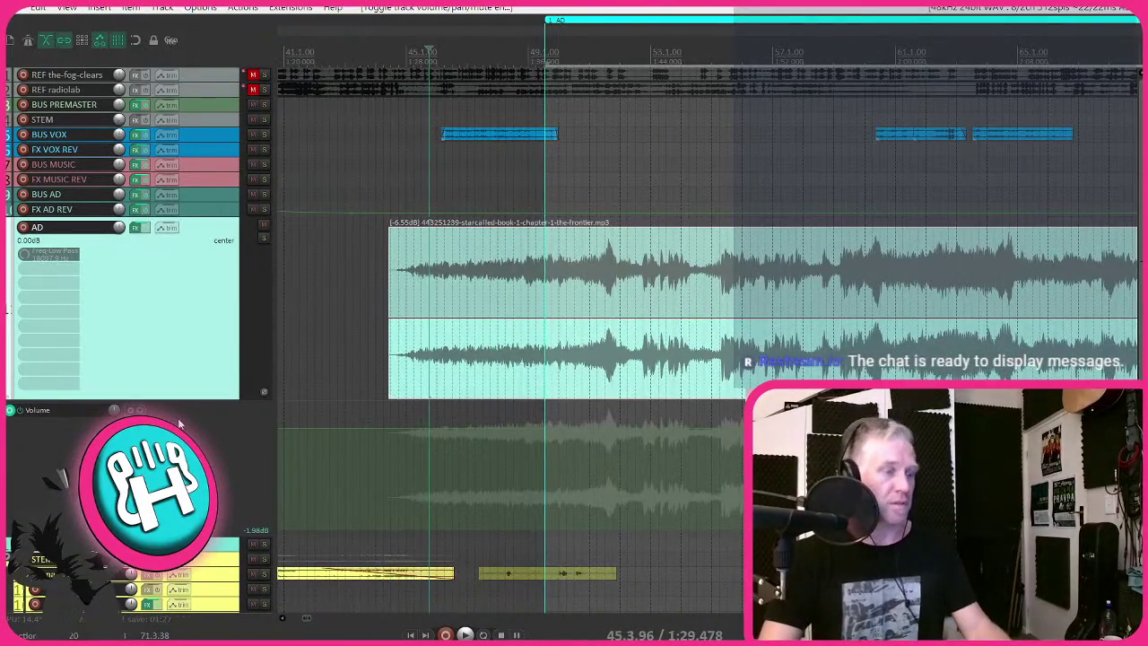
key(v)
scroll(491, 368, down, 2)
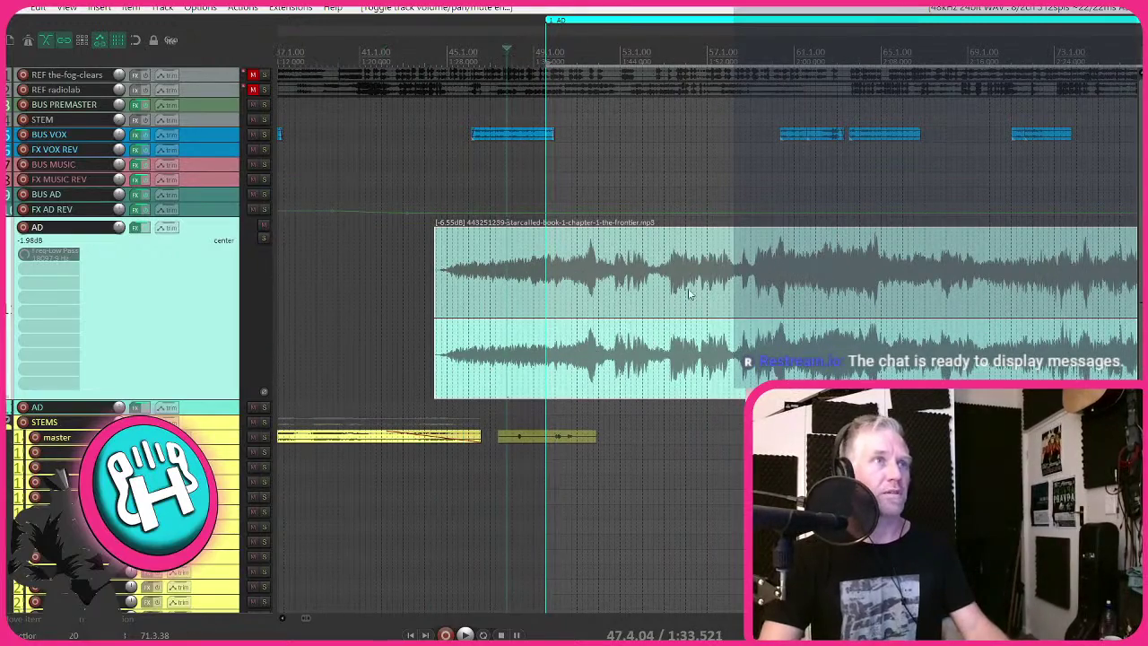
scroll(705, 305, down, 3)
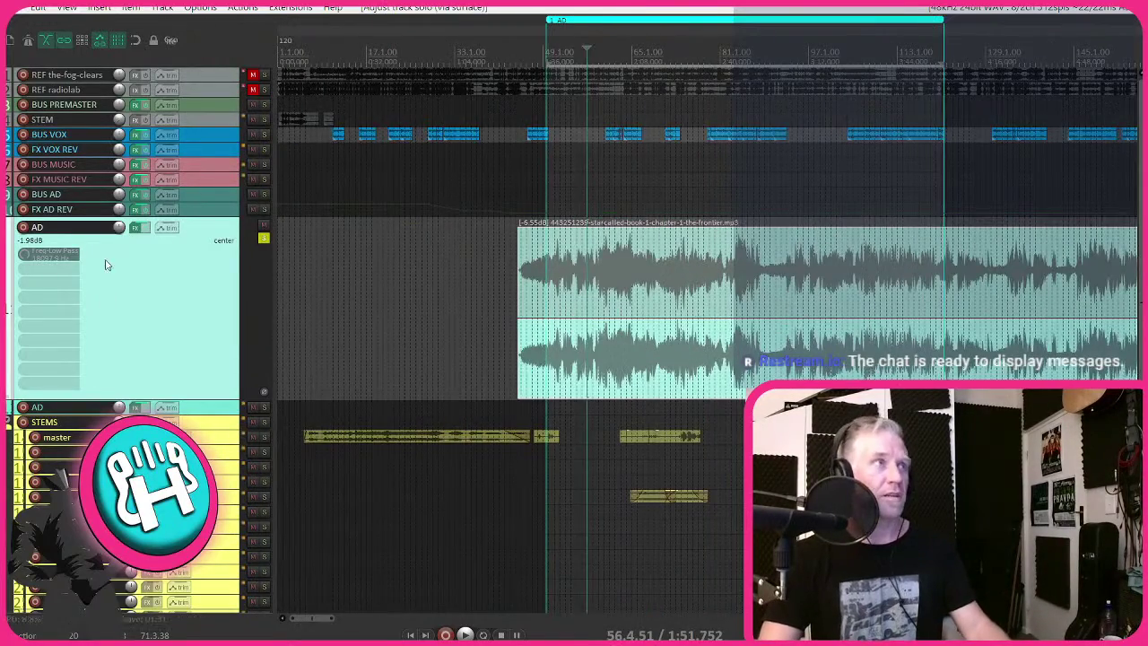
scroll(686, 291, down, 2)
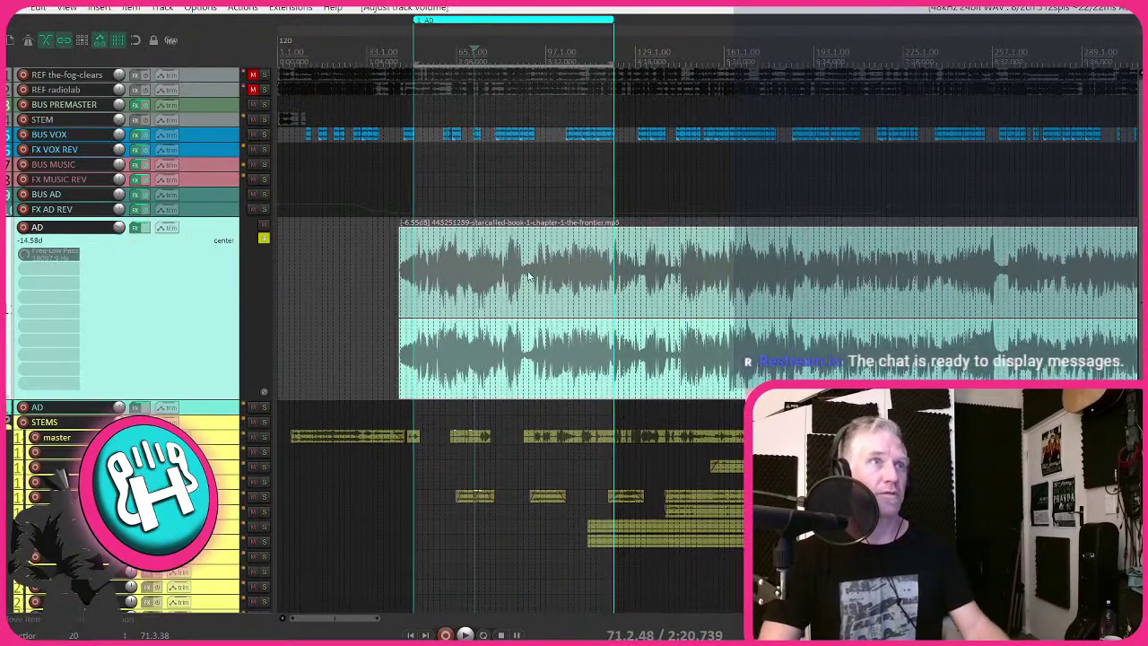
- Audition the soloed Chapter 1 item from its start and several points up to bar 98, ending with solo off
key(space)
scroll(480, 285, up, 4)
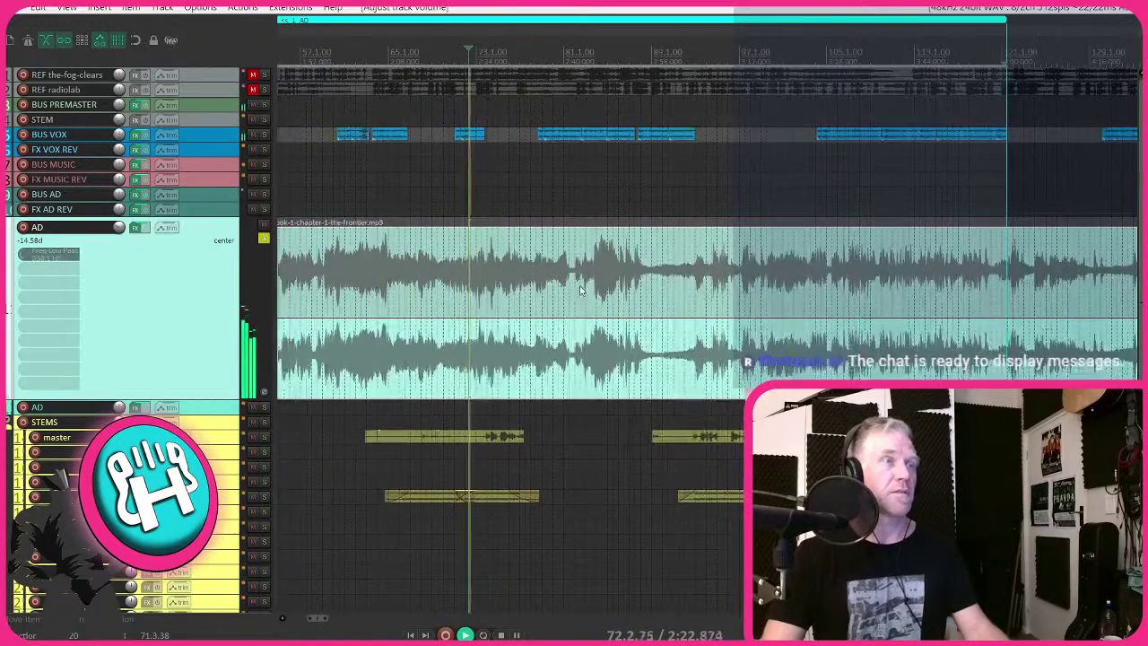
click(592, 269)
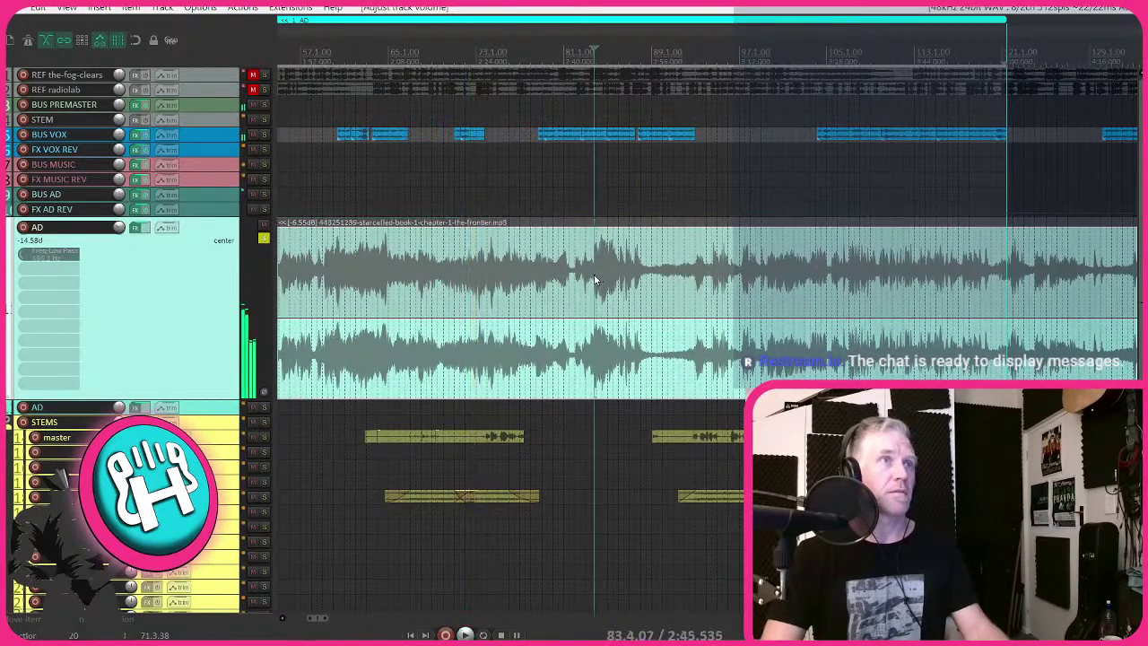
click(676, 261)
click(749, 256)
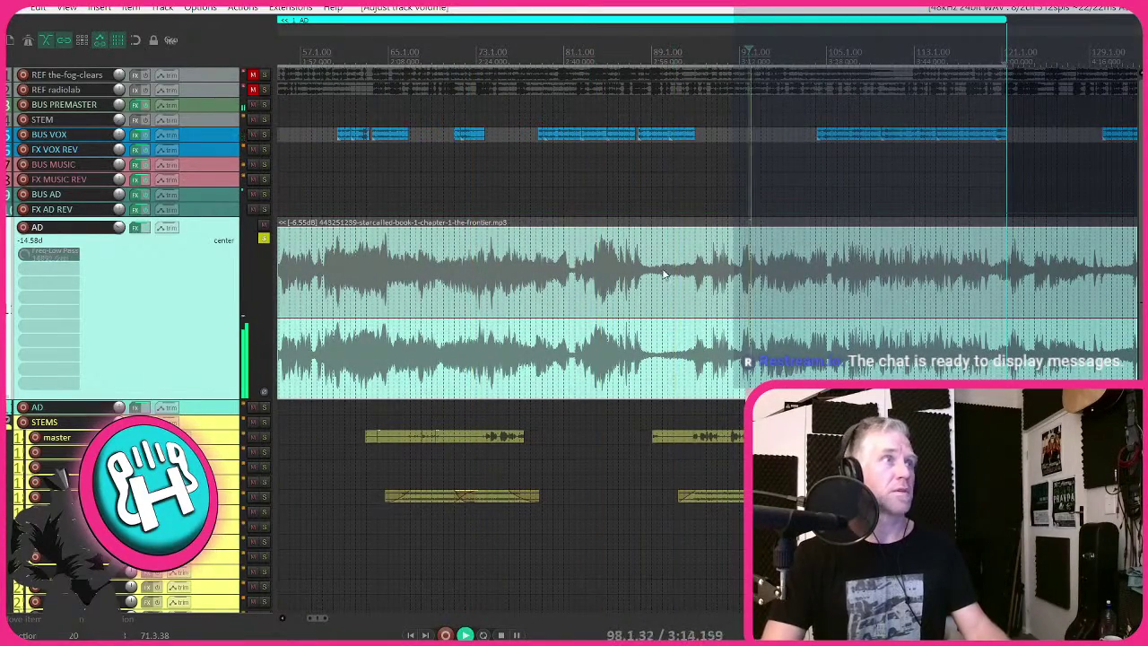
scroll(664, 274, down, 4)
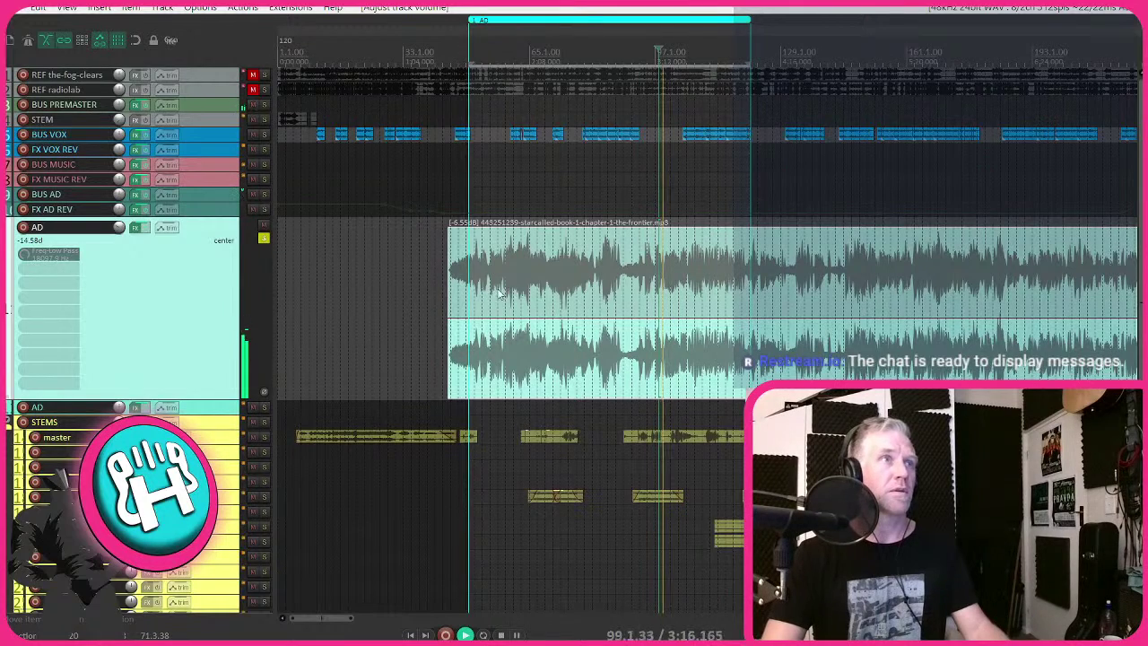
click(543, 278)
scroll(460, 281, up, 2)
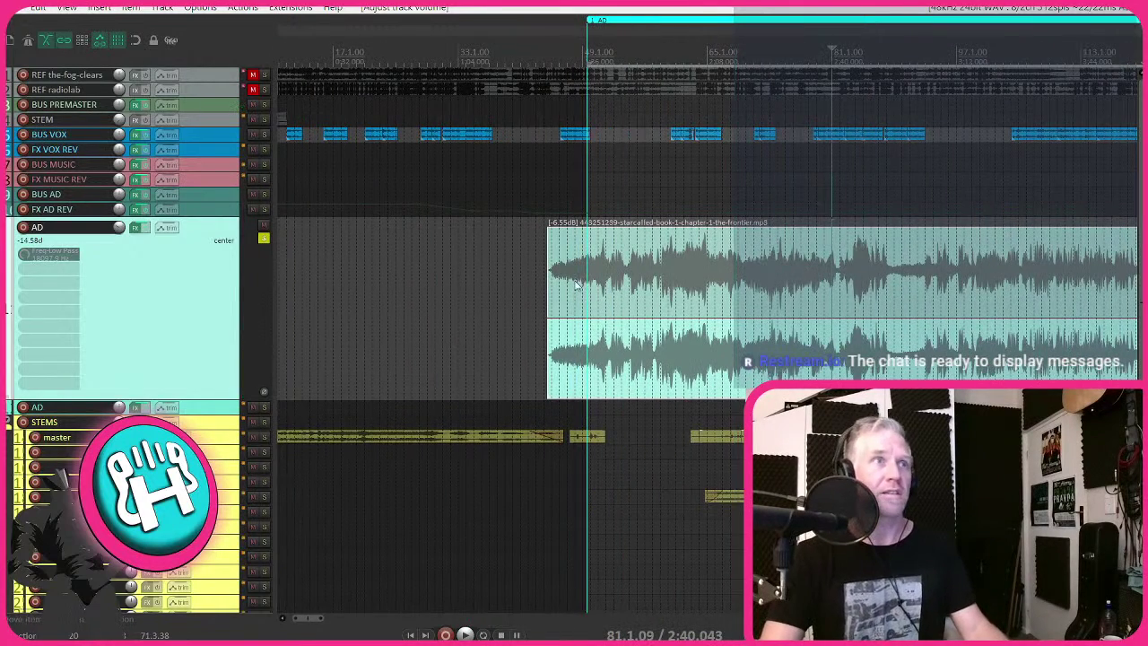
click(628, 285)
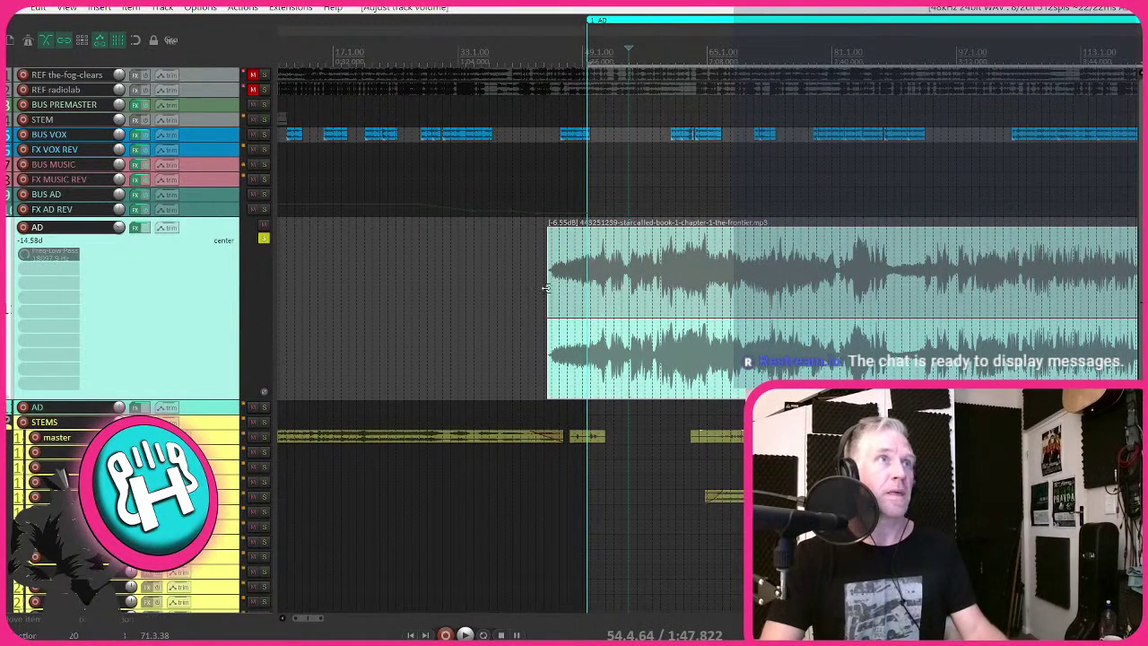
click(553, 294)
key(space)
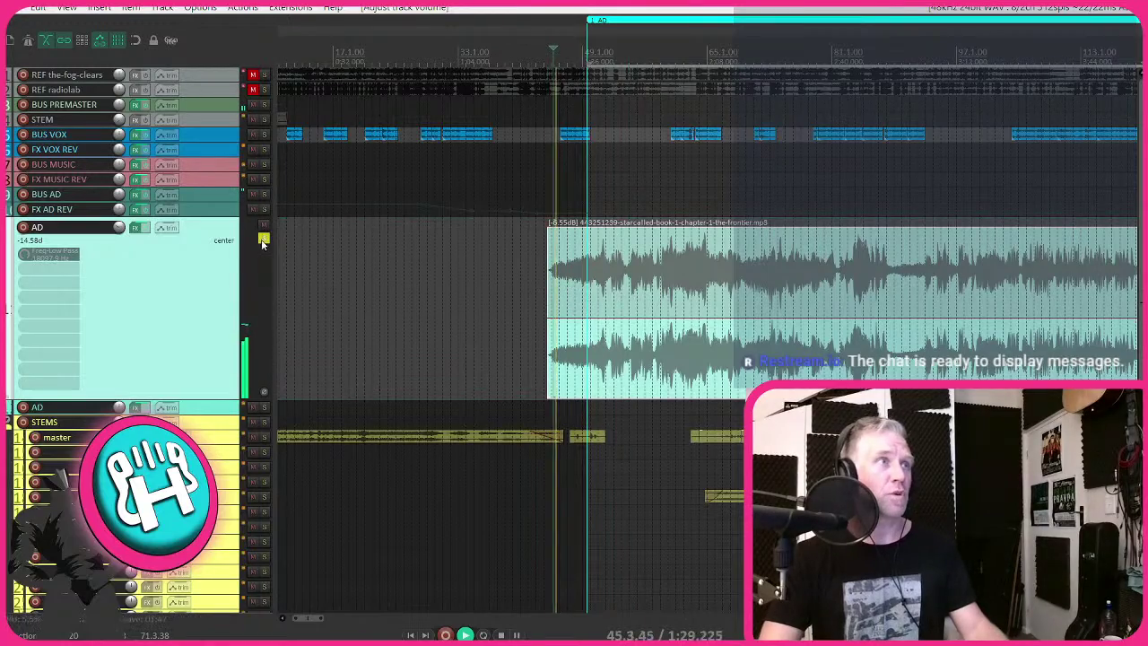
key(alt+s)
- Cut a section starting near bar 59 out of the Chapter 1 item and close the gap with the remaining audio
scroll(606, 296, up, 1)
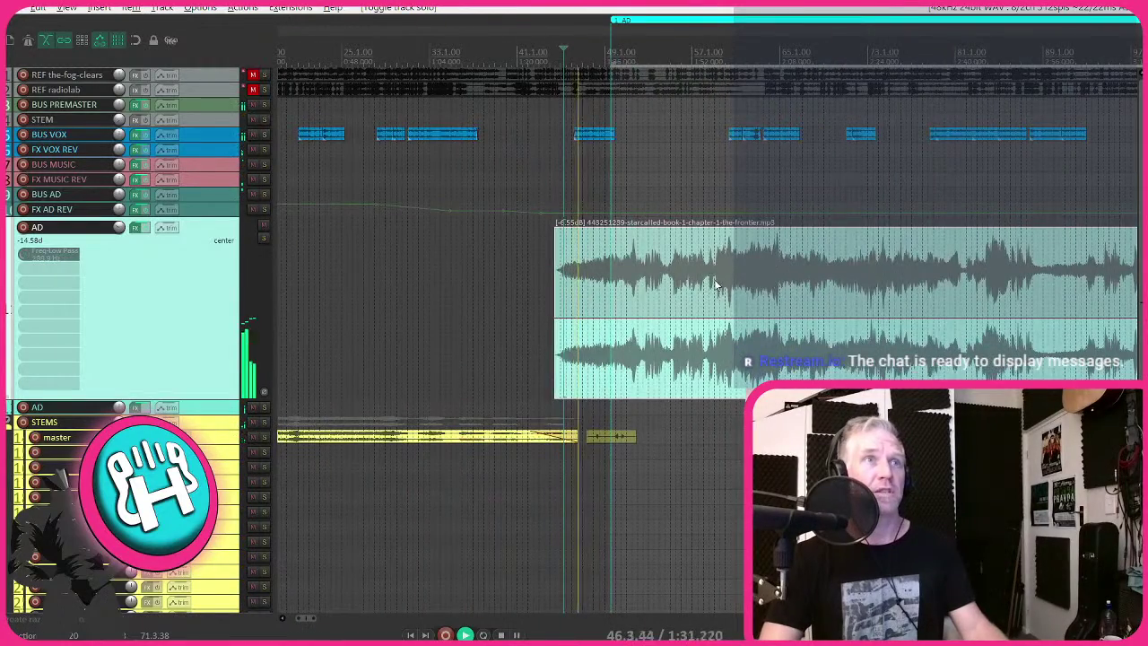
drag(715, 285, 794, 290)
key(Delete)
- Cut the first Chapter 1 piece off at about bar 52 and slide the following piece back to crossfade with its end
scroll(780, 287, up, 3)
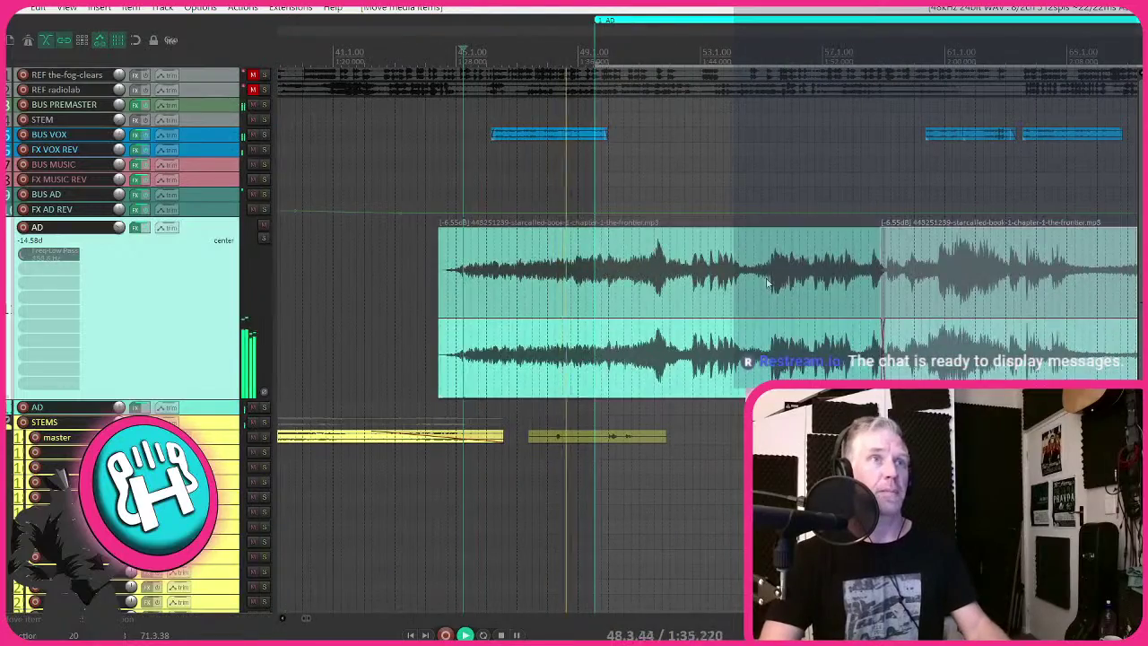
key(s)
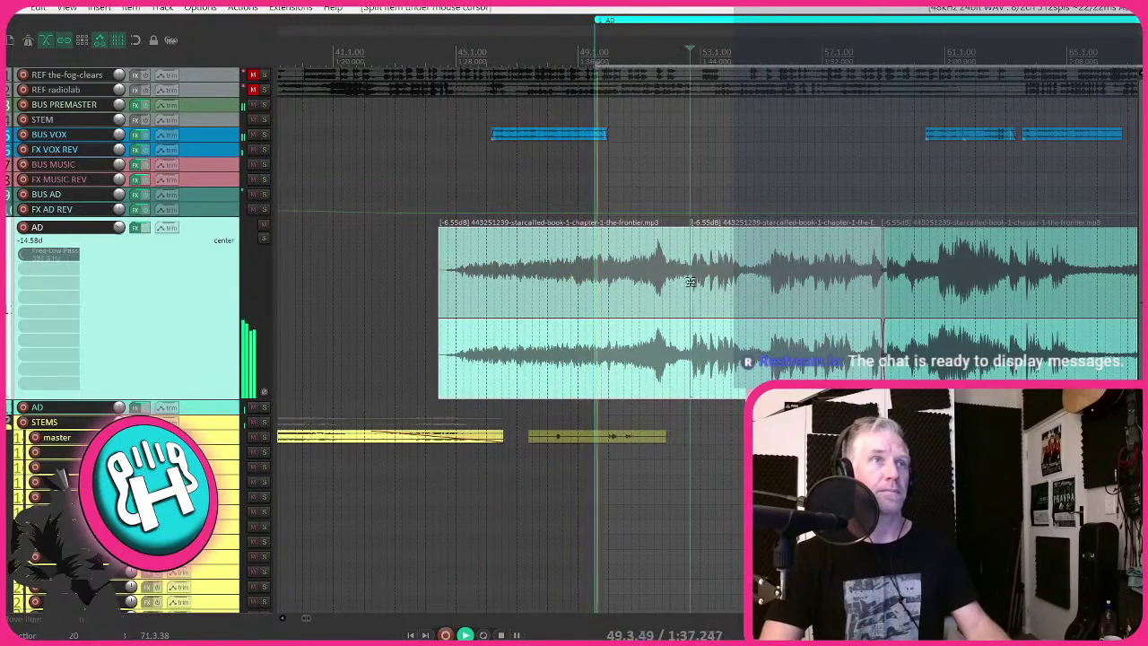
key(Delete)
drag(923, 285, 711, 282)
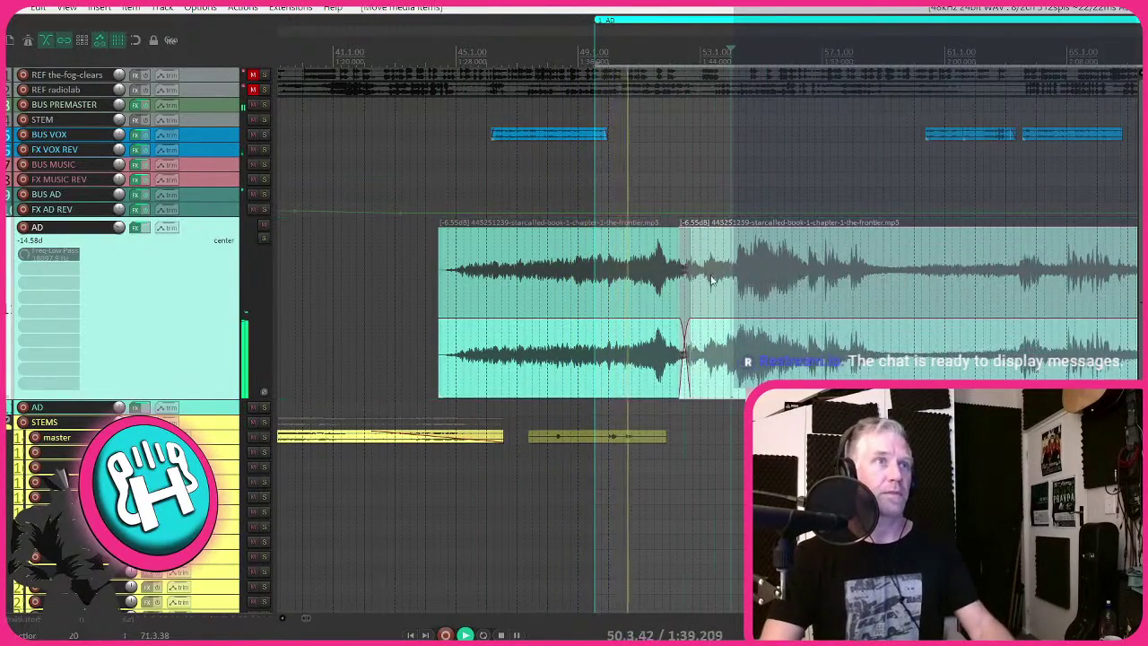
- Play across the new crossfade and reset the AD track's volume to 0 dB
scroll(711, 281, up, 3)
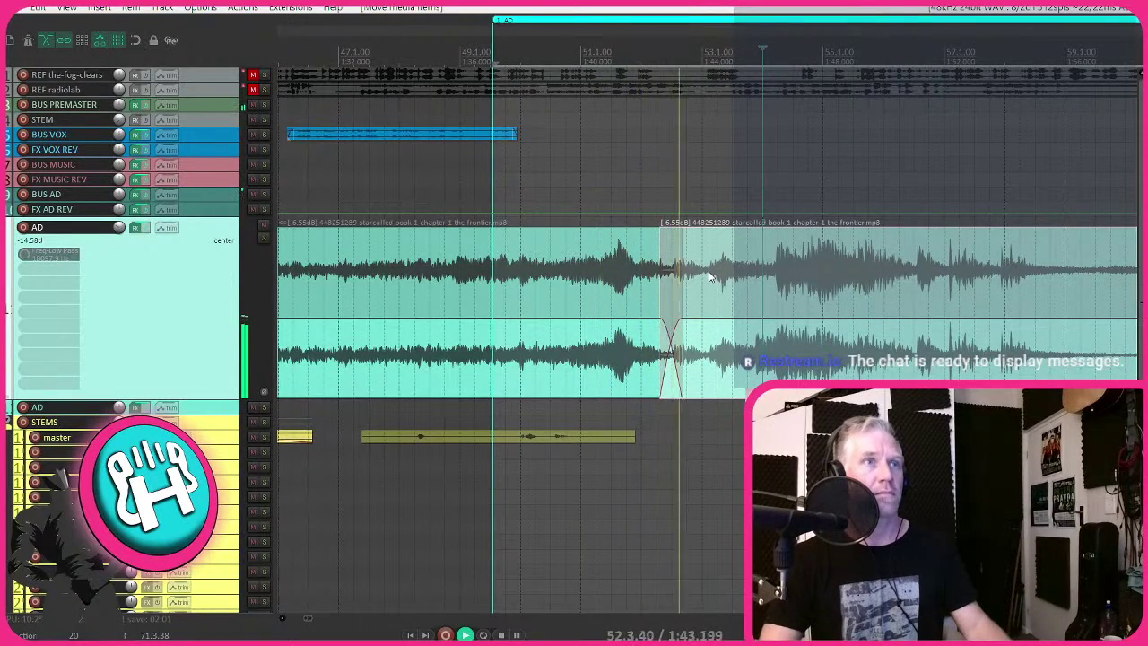
scroll(708, 276, down, 4)
scroll(517, 298, right, 3)
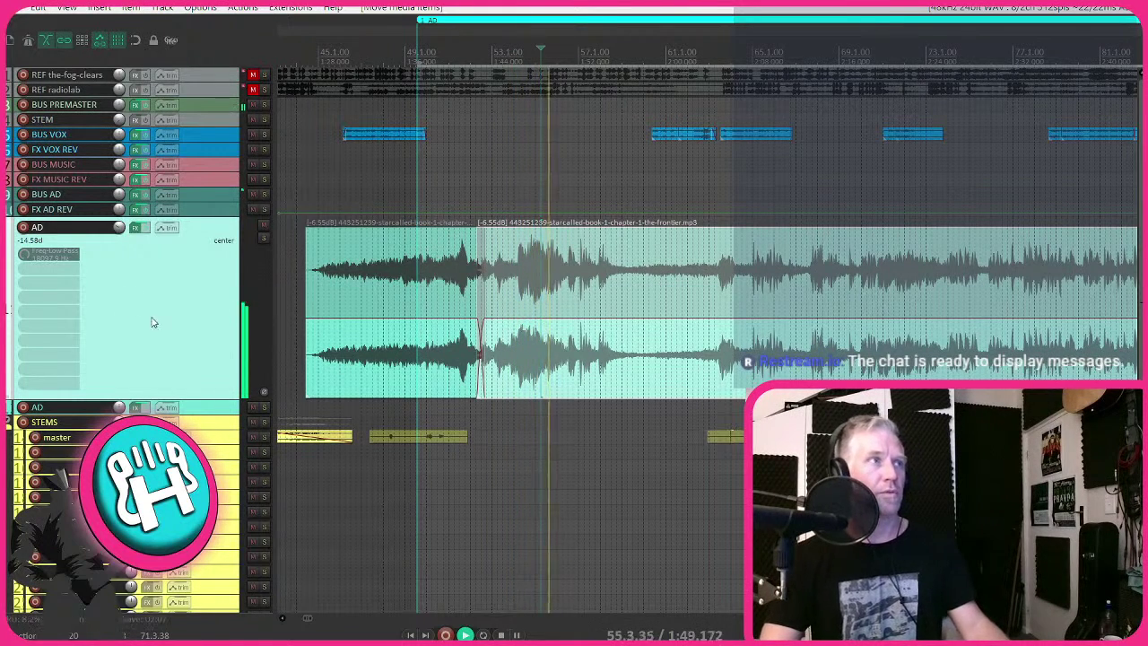
double_click(119, 227)
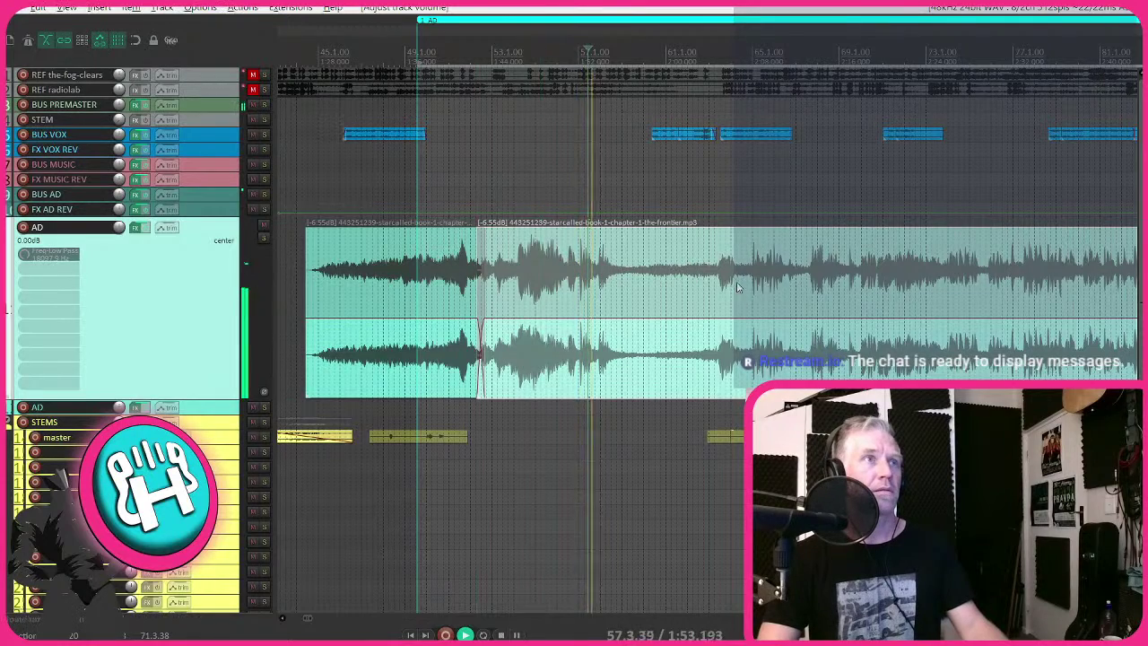
- Slip the audio inside the second Chapter 1 piece so it starts on later material, and replay it from about bar 51
drag(760, 284, 543, 264)
click(531, 232)
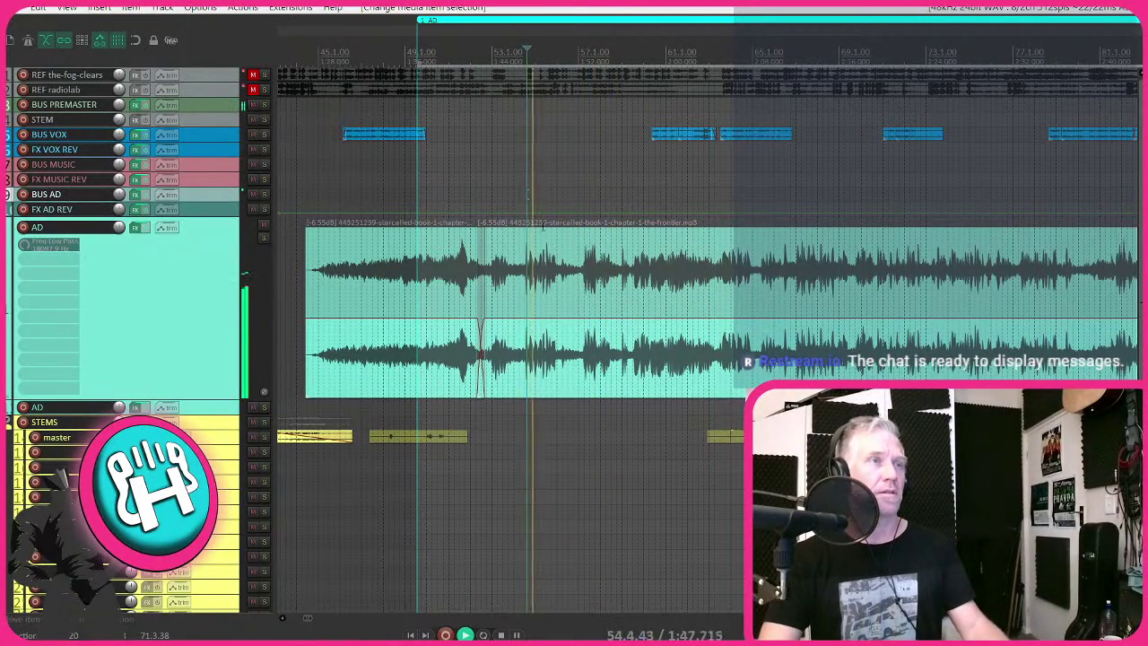
click(453, 296)
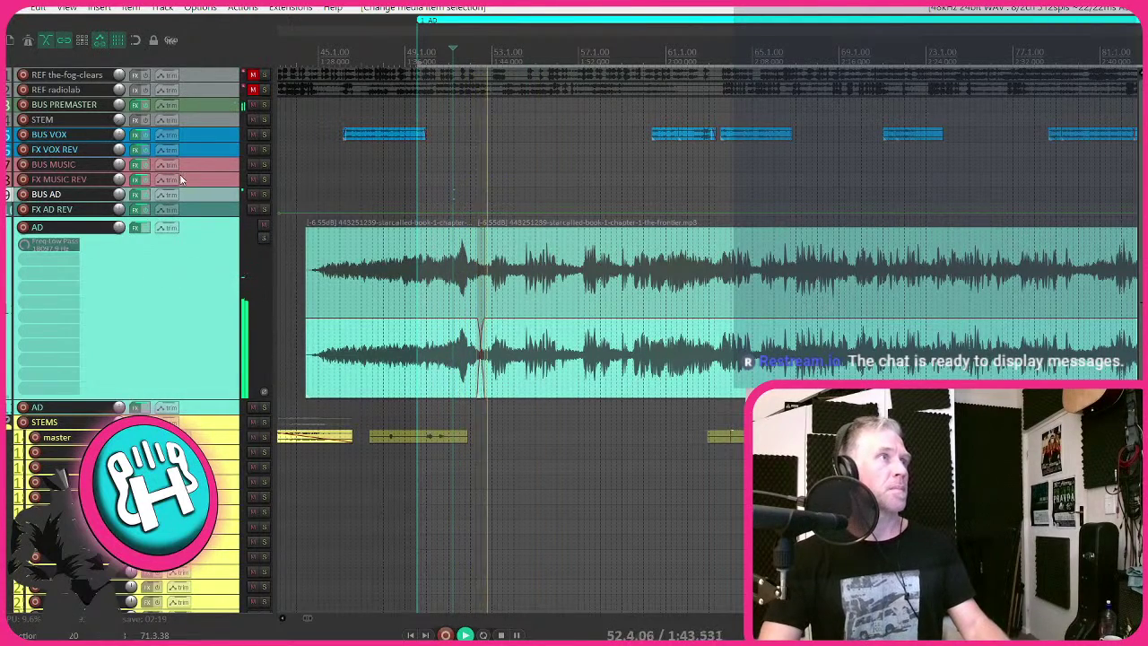
- Trim the second Chapter 1 piece's start to about bar 54 and slide the piece back to crossfade with the first
click(535, 280)
scroll(538, 282, up, 3)
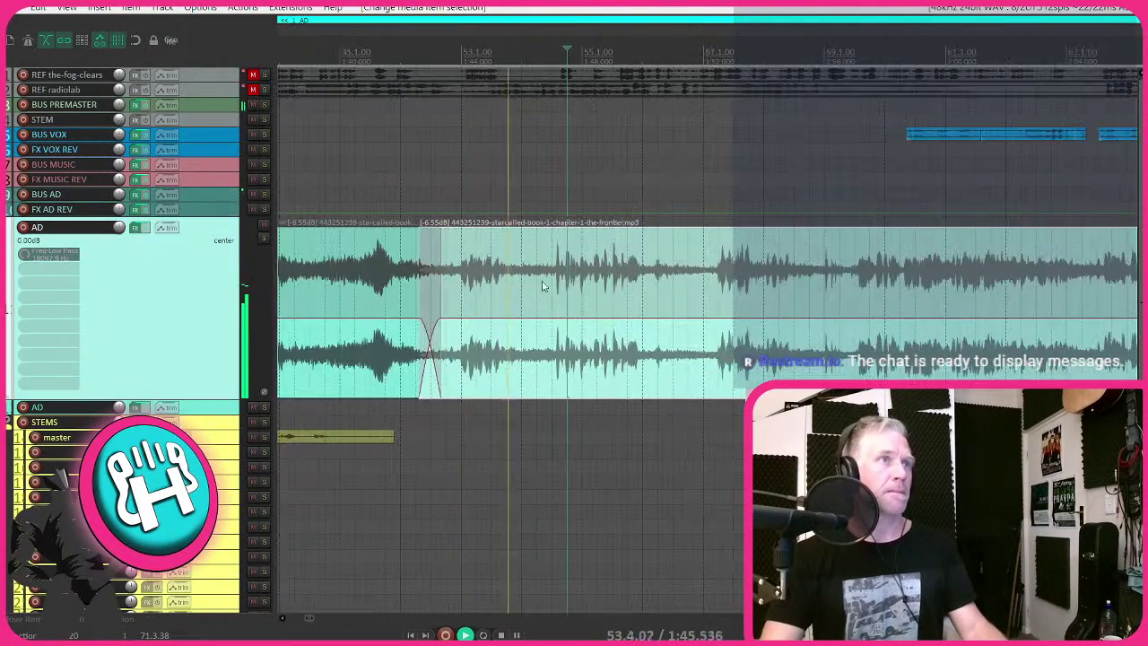
drag(418, 289, 545, 292)
scroll(733, 294, down, 2)
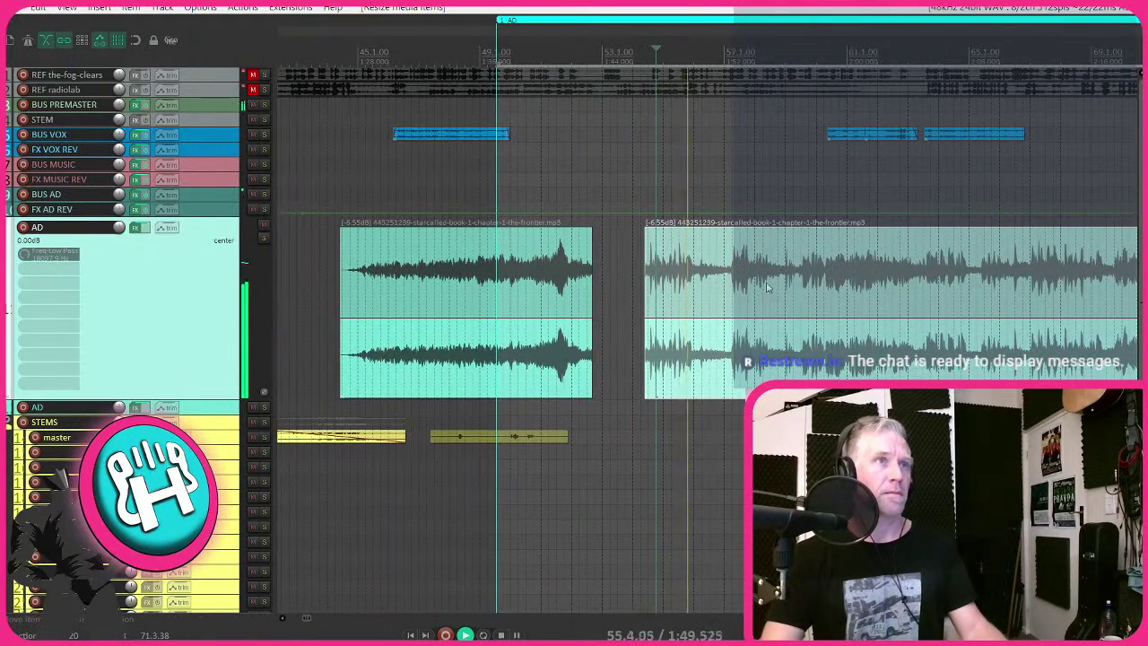
drag(762, 296, 688, 286)
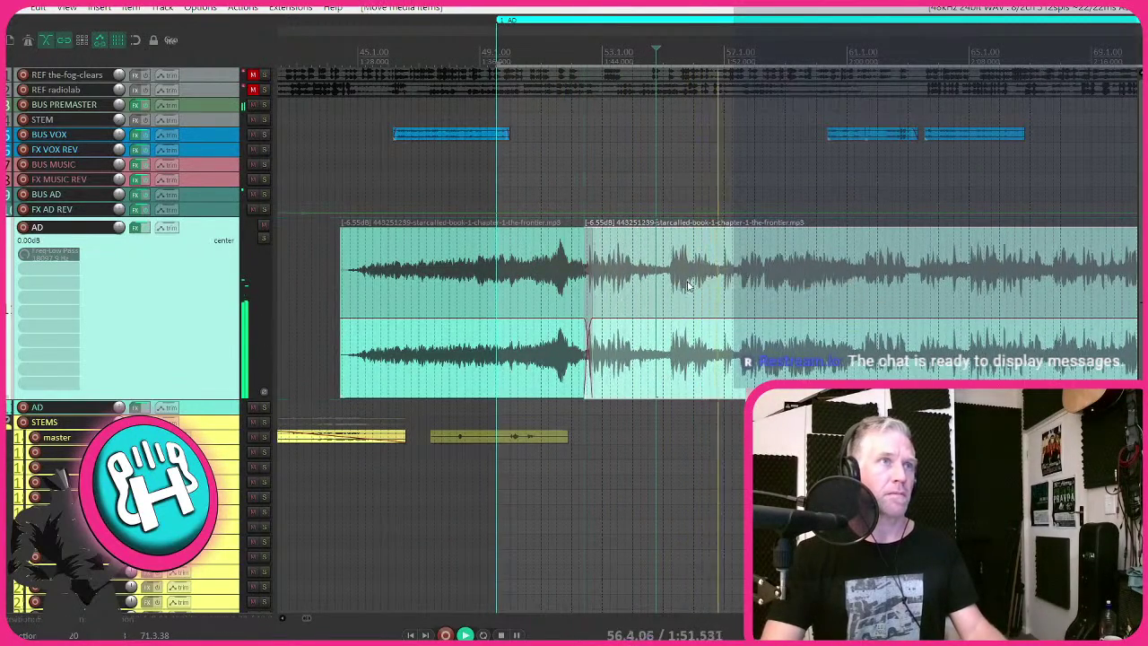
- Play from about bar 51 to check the transition between the two Chapter 1 pieces
click(541, 200)
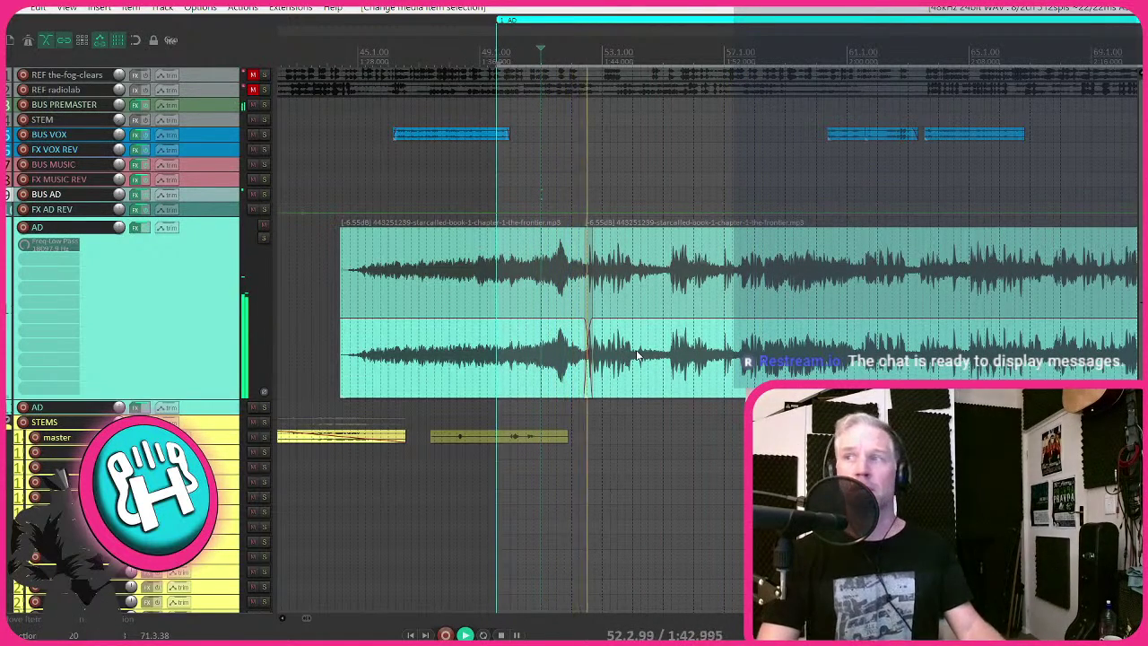
scroll(668, 300, down, 5)
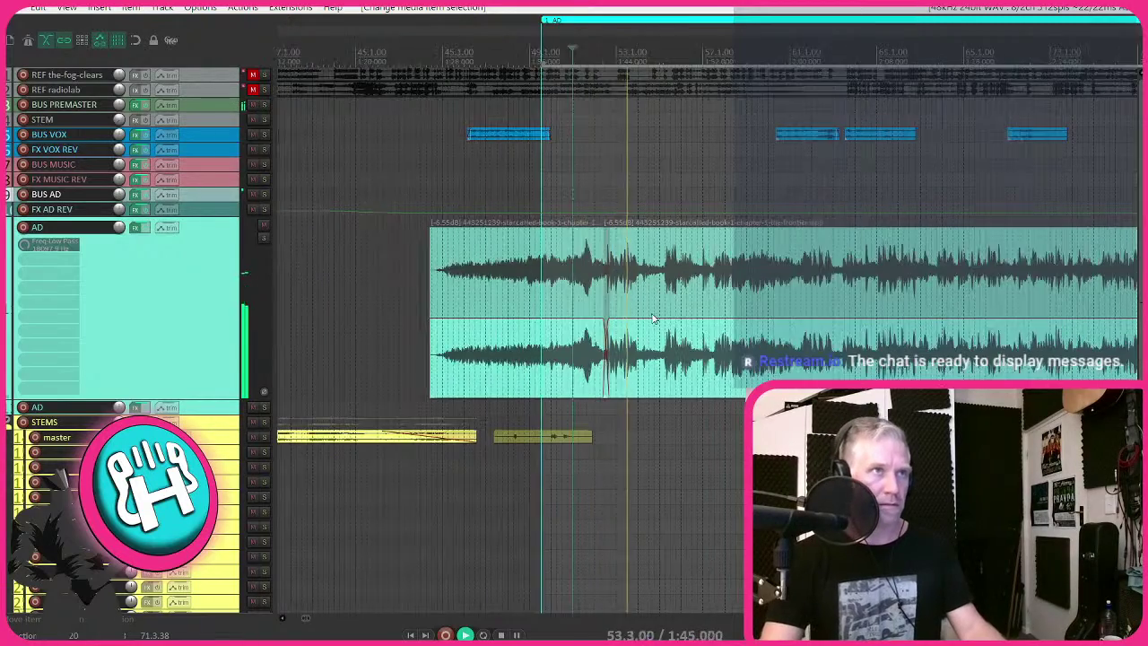
scroll(689, 291, up, 3)
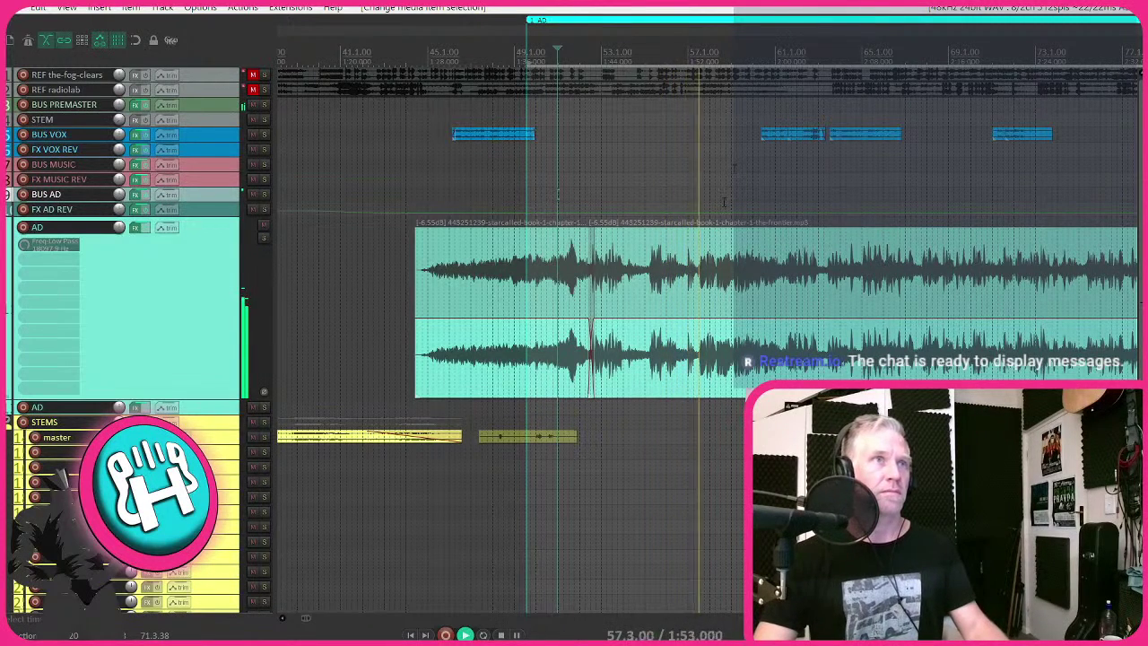
click(198, 125)
key(v)
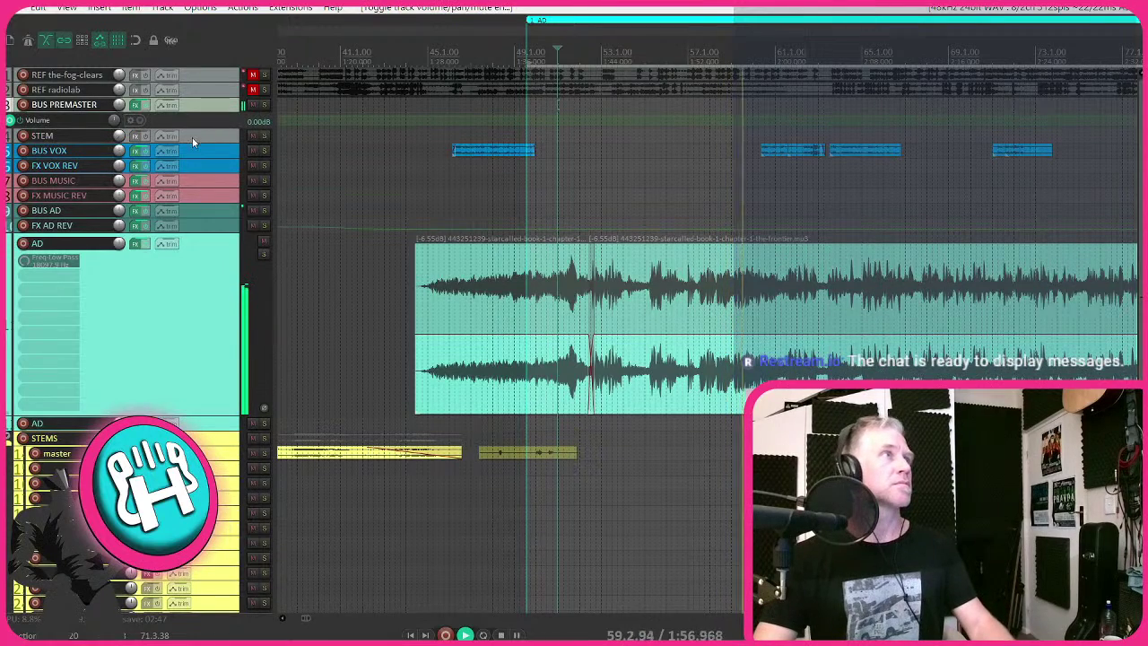
key(v)
click(197, 194)
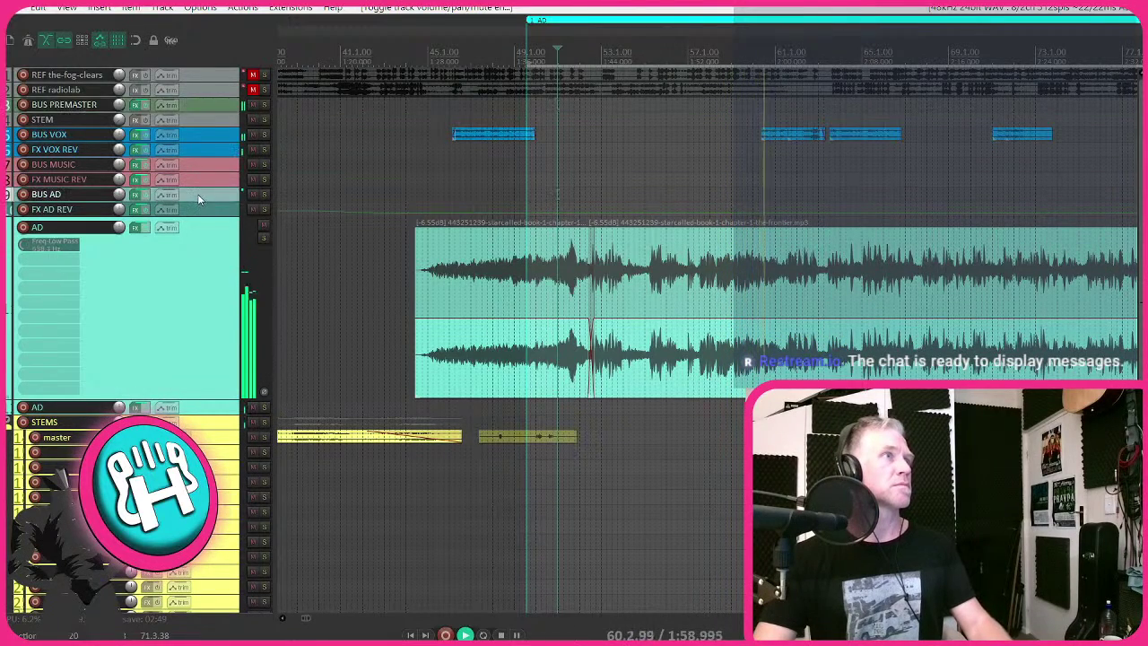
- Turn on ripple editing and move the two vocal items starting at bar 60 to about bar 66, shifting all following items
scroll(748, 122, up, 3)
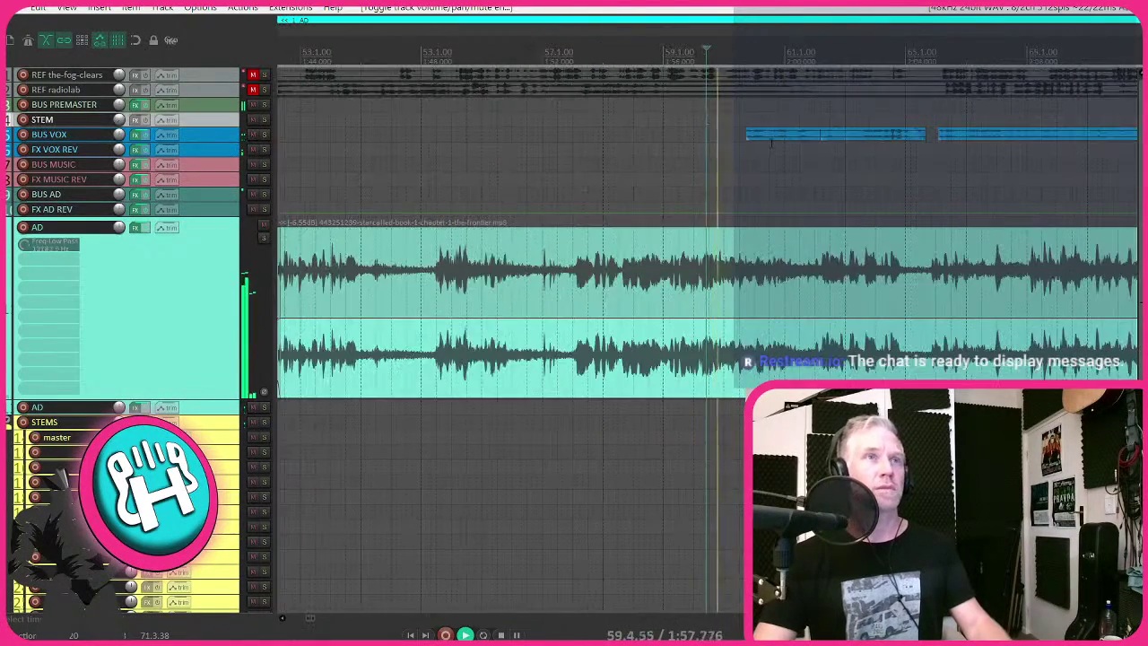
scroll(788, 290, down, 2)
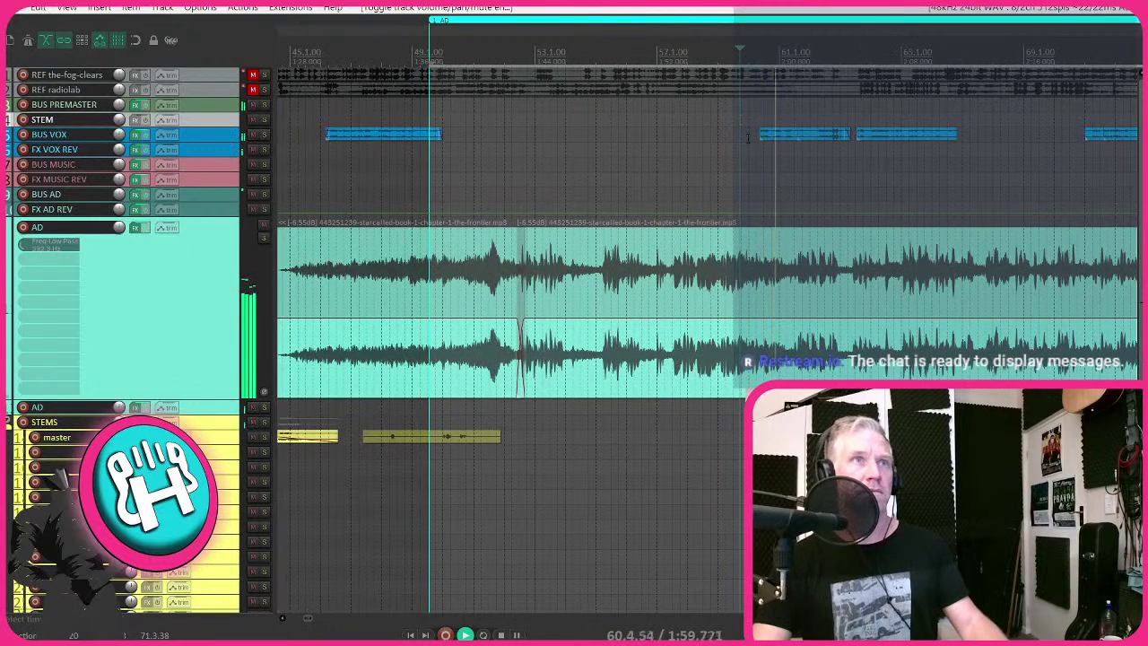
drag(739, 127, 980, 155)
click(832, 136)
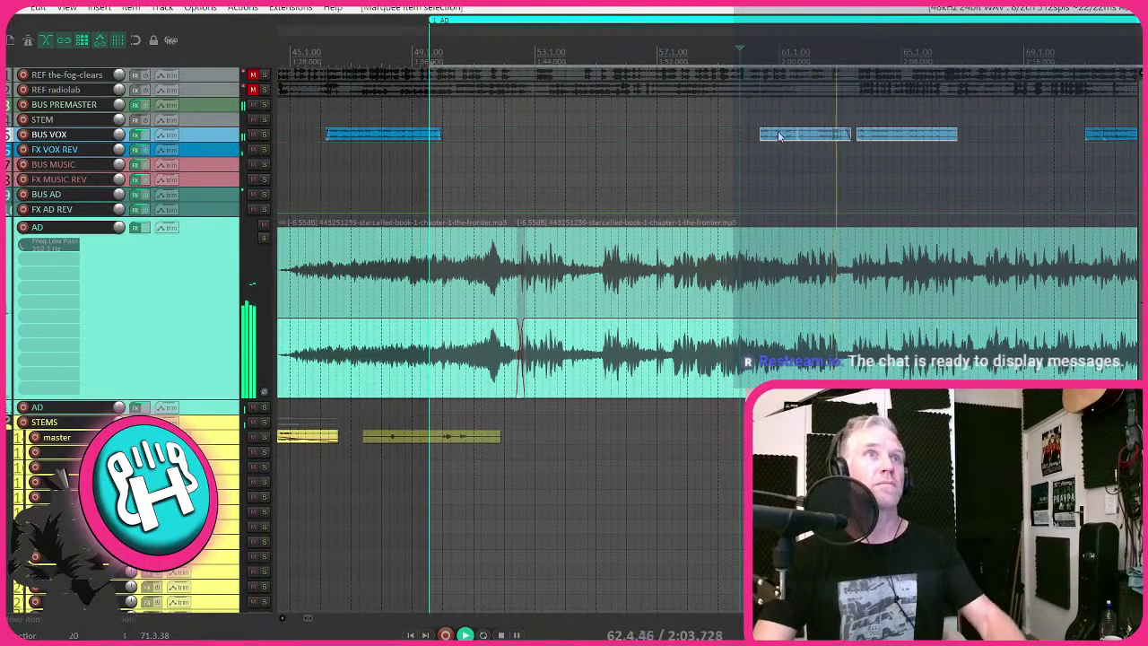
drag(773, 136, 952, 136)
scroll(539, 213, down, 3)
- Split the second Chapter 1 piece near bar 69 and shift the split boundary back to about bar 59
click(543, 260)
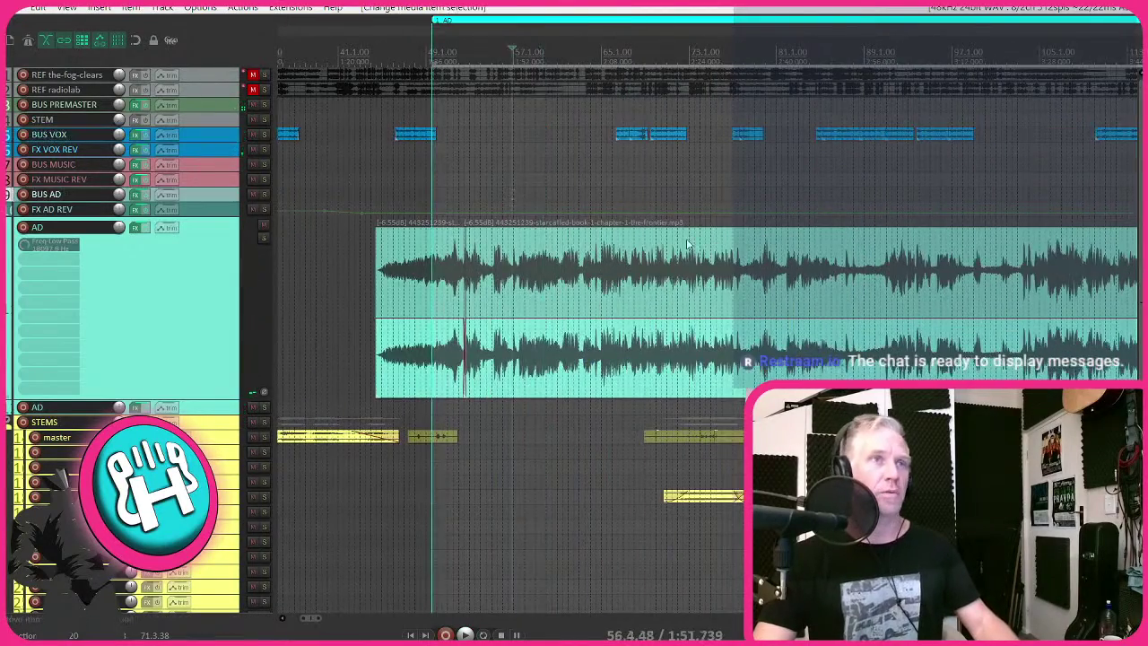
scroll(573, 269, down, 2)
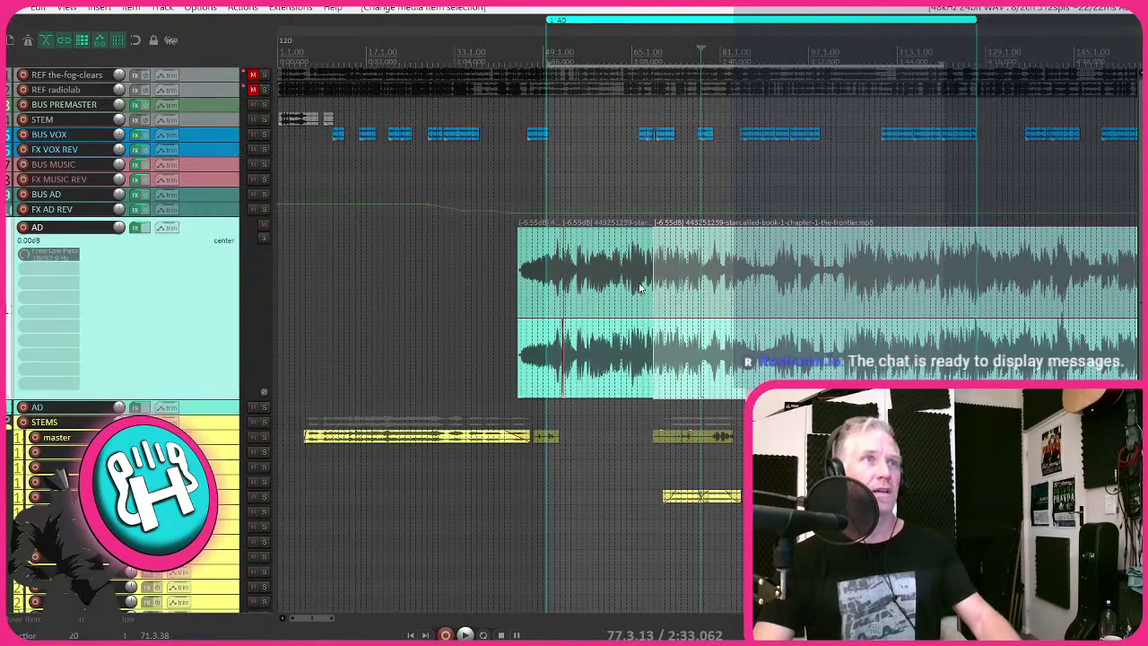
scroll(717, 287, up, 4)
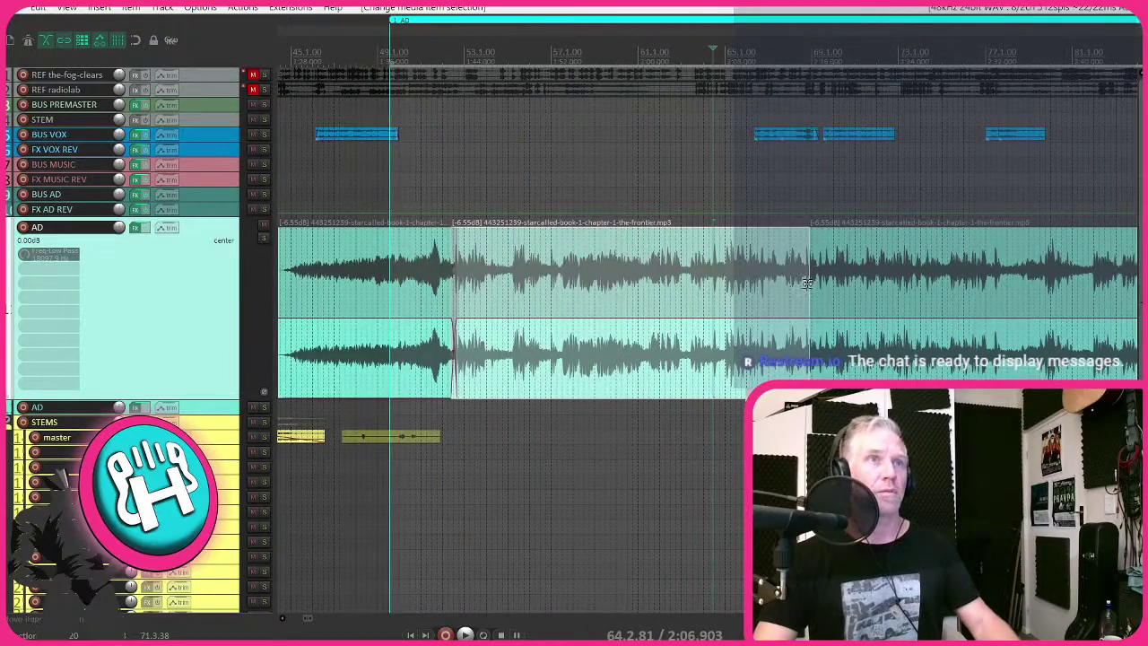
drag(807, 283, 592, 283)
scroll(538, 269, down, 3)
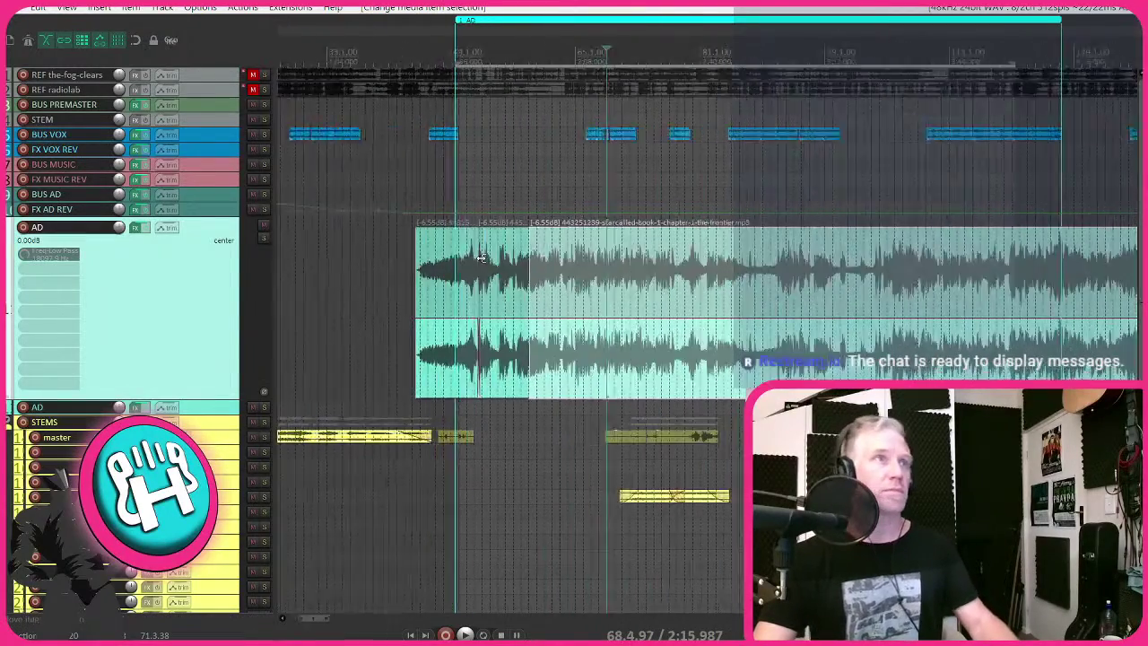
- Play from about bar 56 to check the boundary between the second and third Chapter 1 pieces
scroll(481, 258, up, 2)
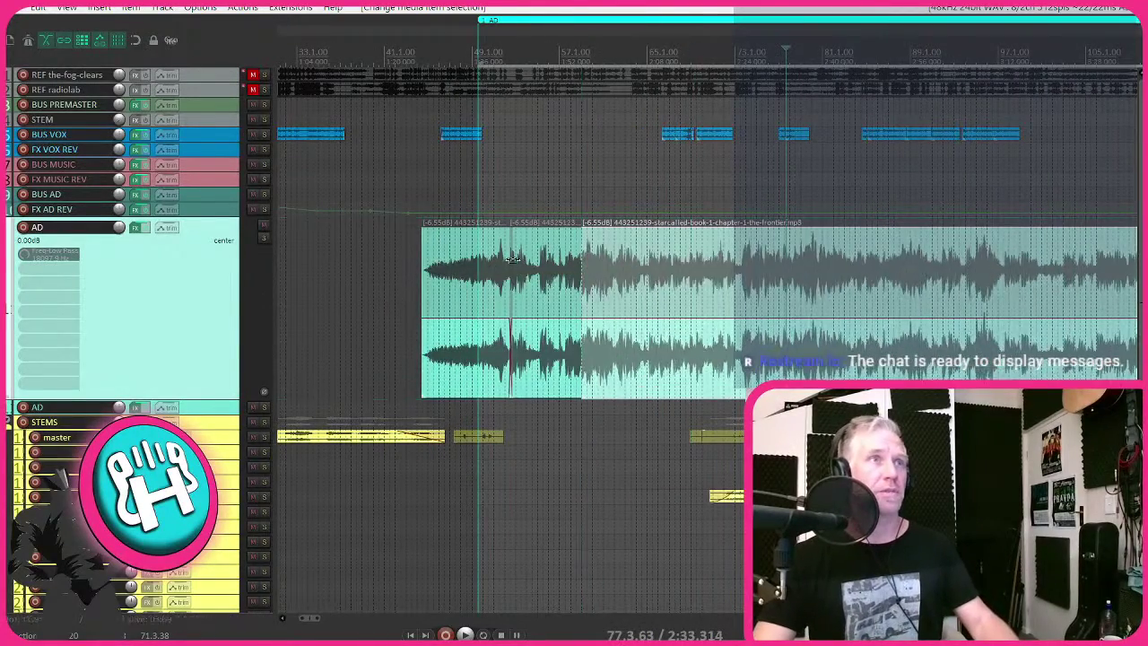
drag(677, 265, 689, 266)
click(552, 179)
key(space)
scroll(620, 223, up, 4)
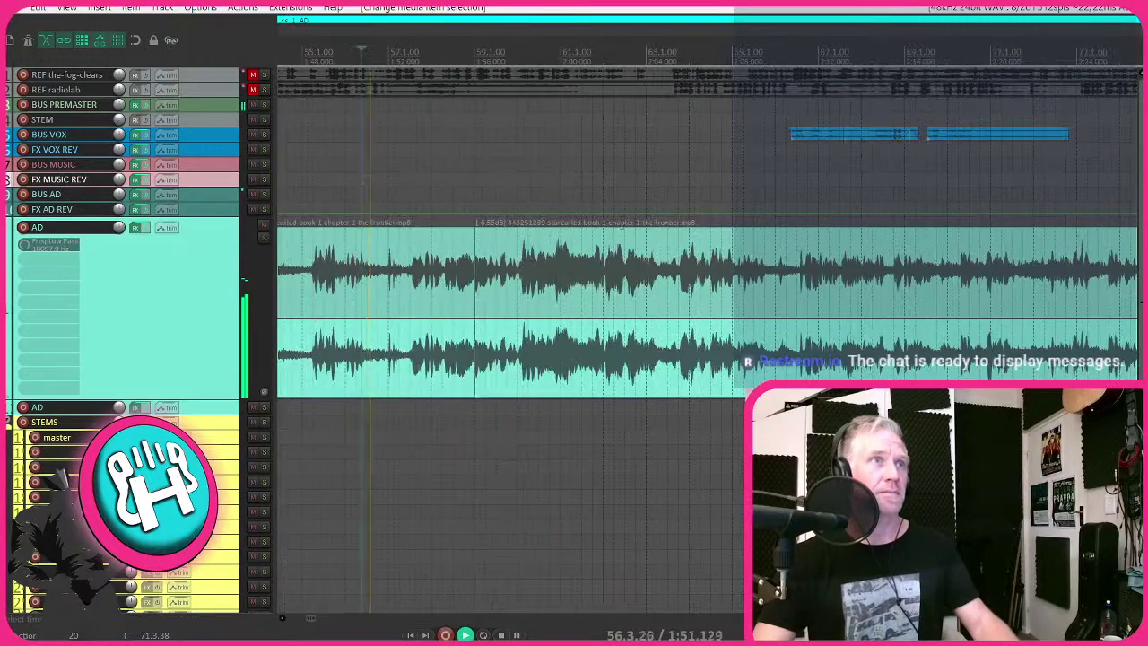
- Slip the third Chapter 1 piece's audio earlier within the item and butt the piece against the second one at bar 59
drag(565, 282, 575, 282)
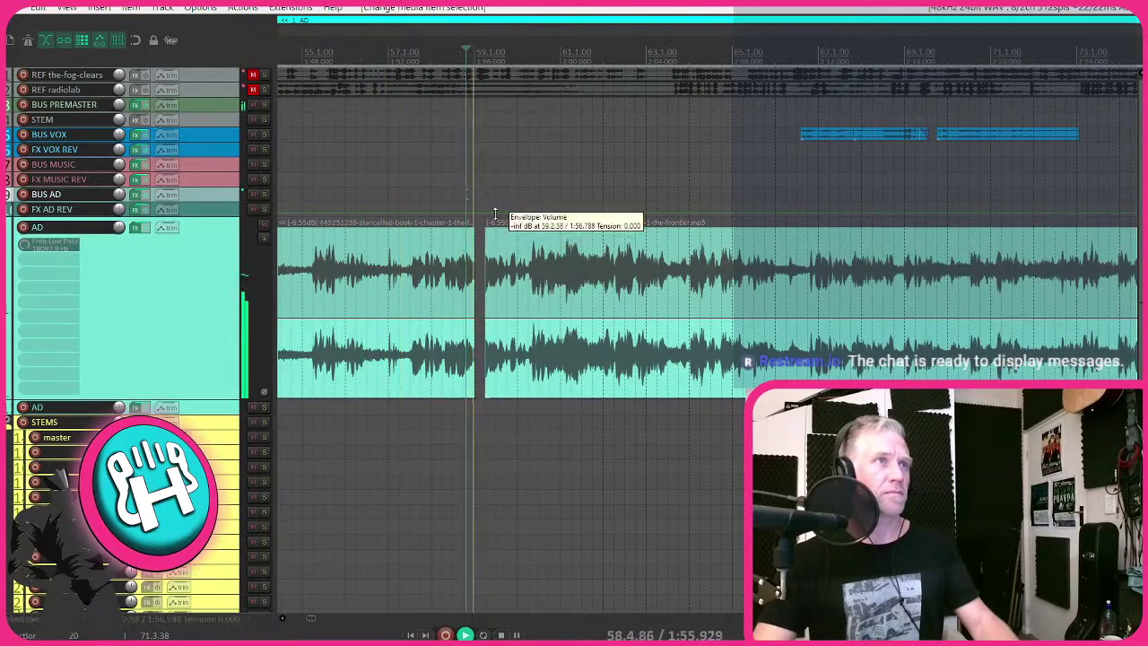
drag(501, 269, 631, 271)
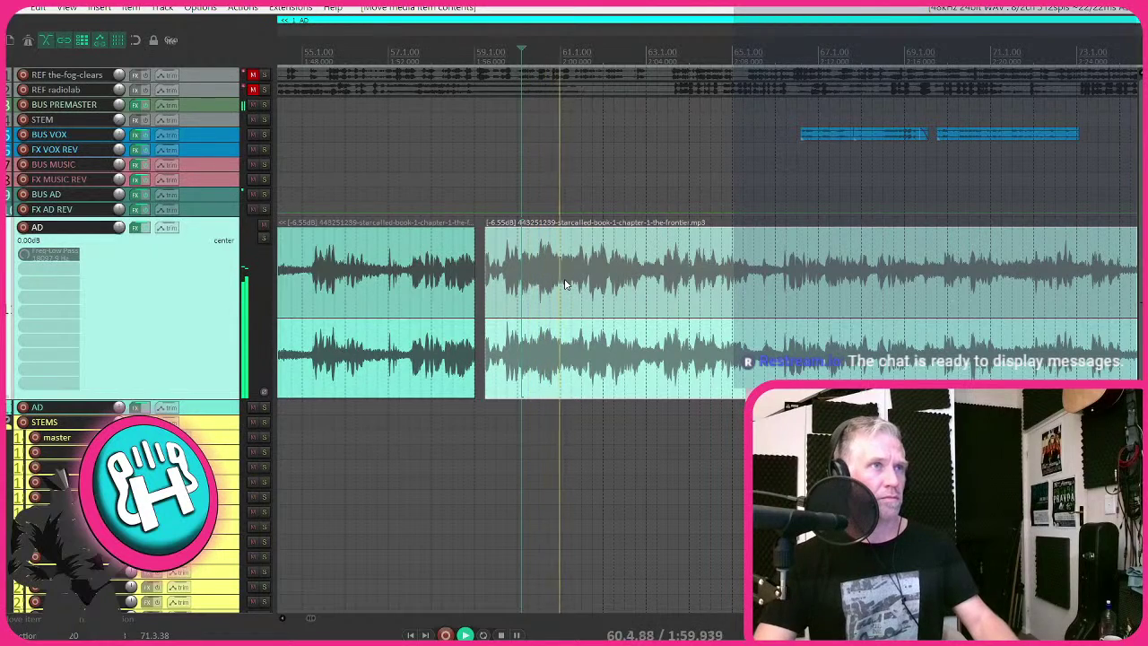
scroll(681, 276, left, 5)
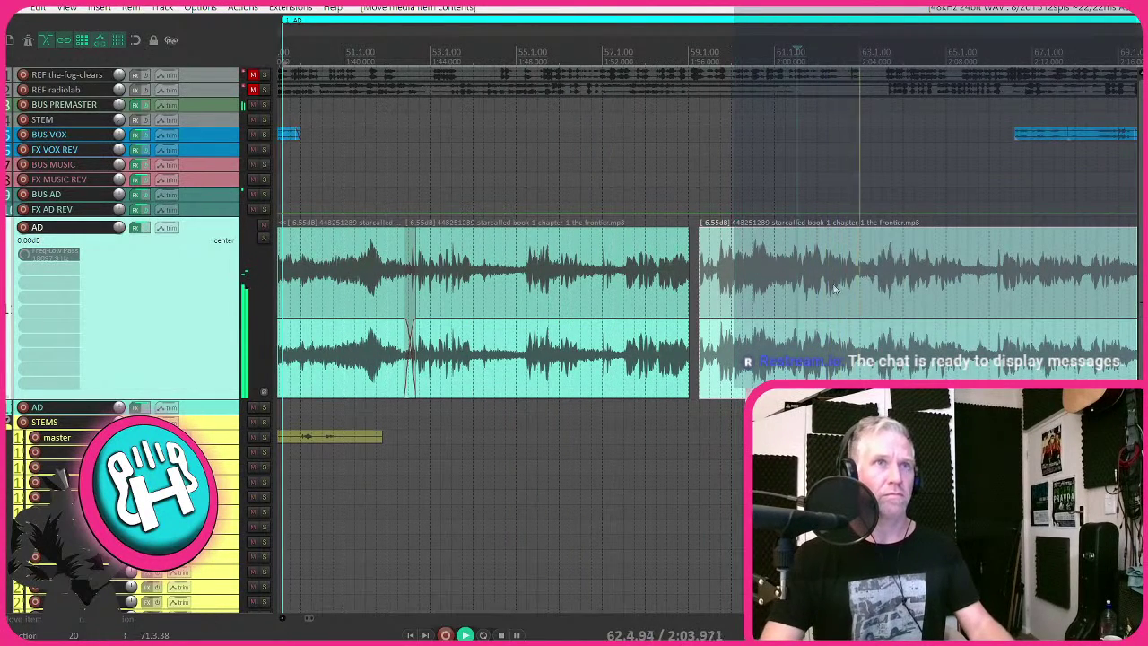
key(space)
drag(834, 288, 792, 291)
- Play from around bars 57 and 56 to check the adjusted join at bar 59
click(617, 178)
key(space)
scroll(704, 265, up, 3)
scroll(773, 274, down, 4)
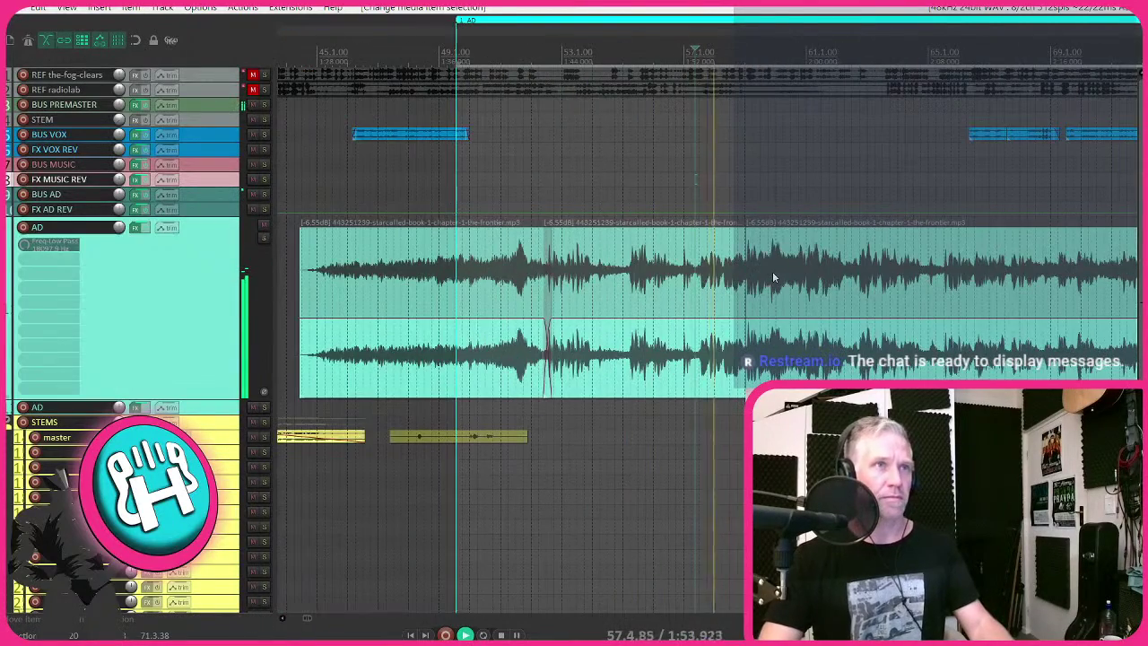
scroll(773, 276, up, 1)
click(602, 199)
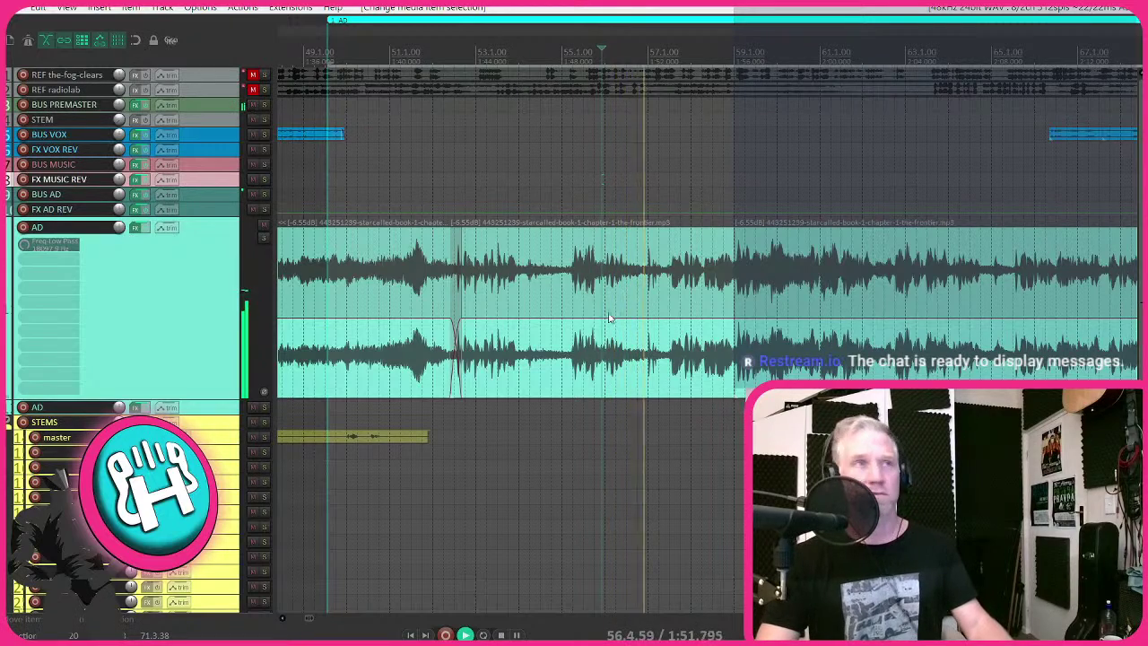
scroll(731, 305, down, 2)
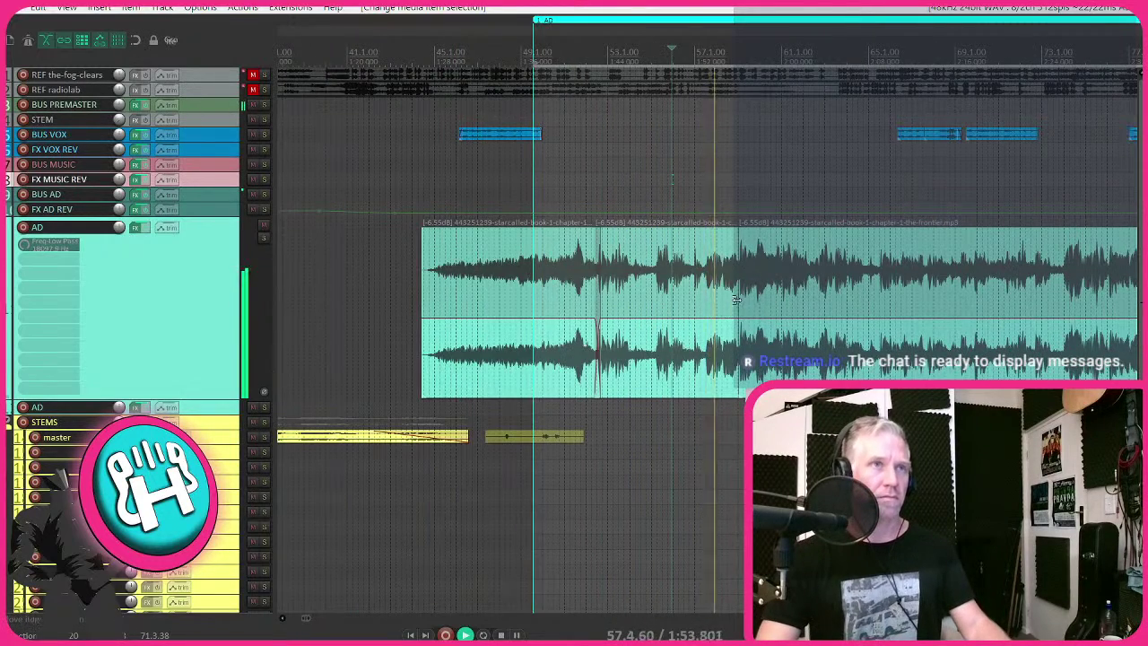
- Trim the second Chapter 1 piece's end to just before bar 57 and slide the third piece back to about bar 57 with all following items
drag(735, 298, 687, 303)
key(space)
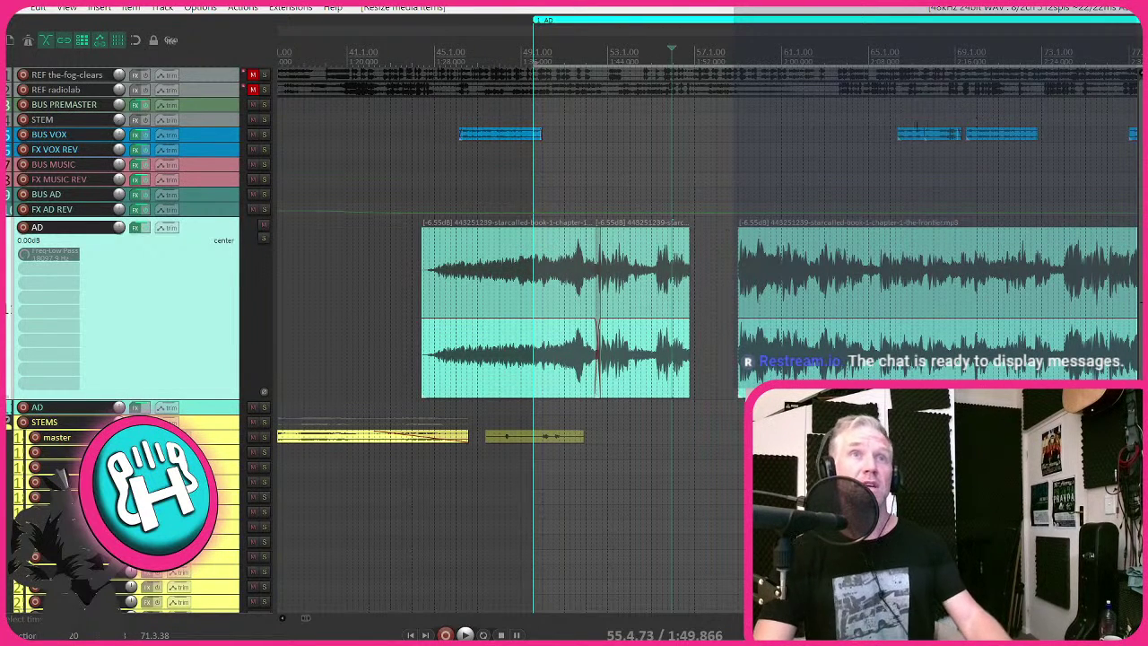
drag(1031, 139, 1056, 135)
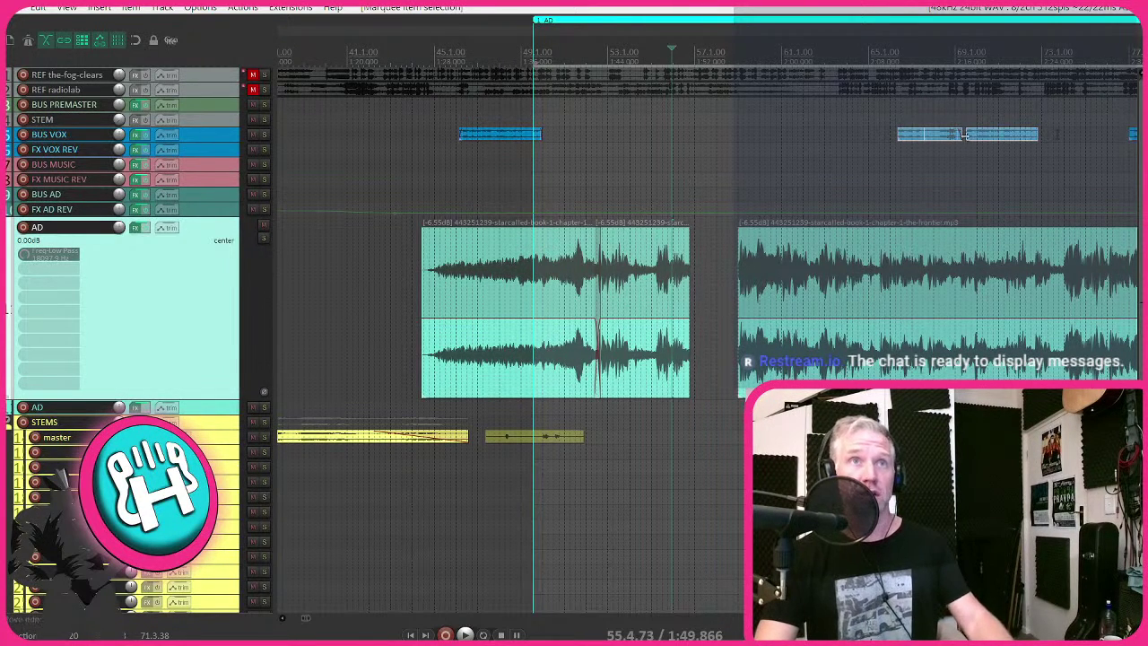
scroll(659, 268, up, 2)
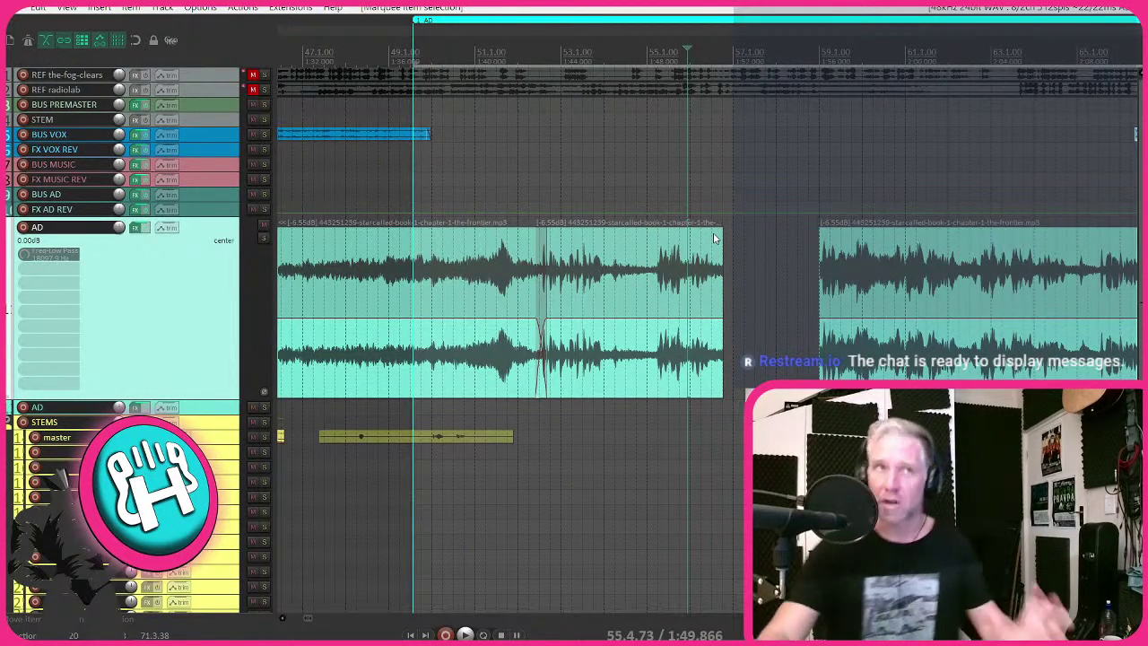
scroll(676, 302, down, 2)
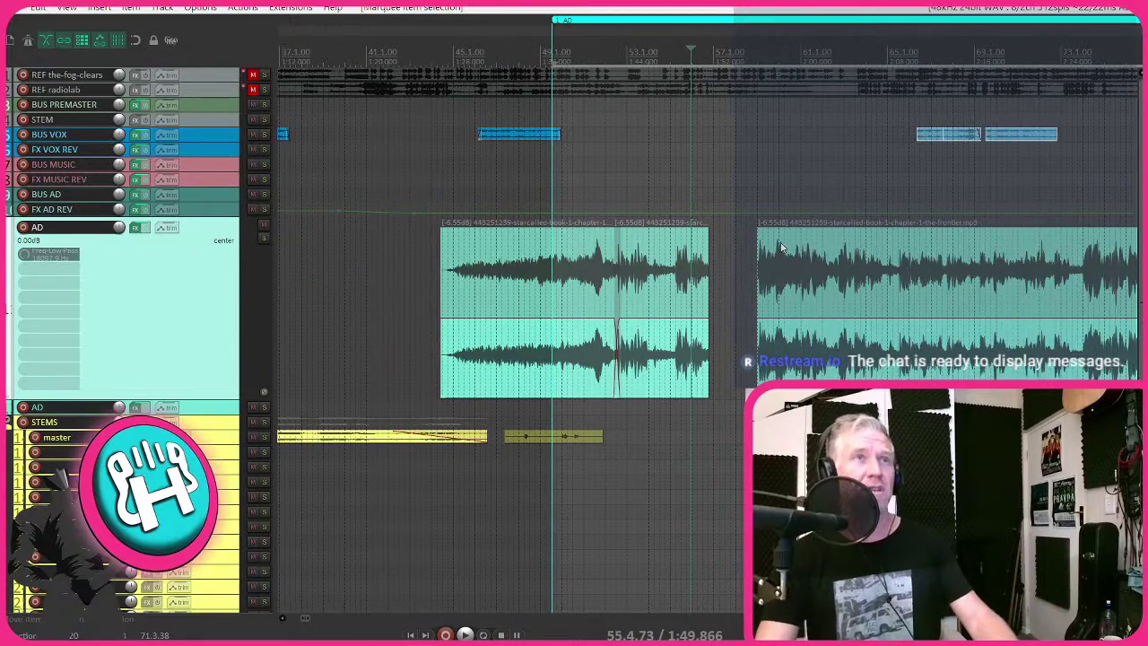
drag(780, 247, 764, 304)
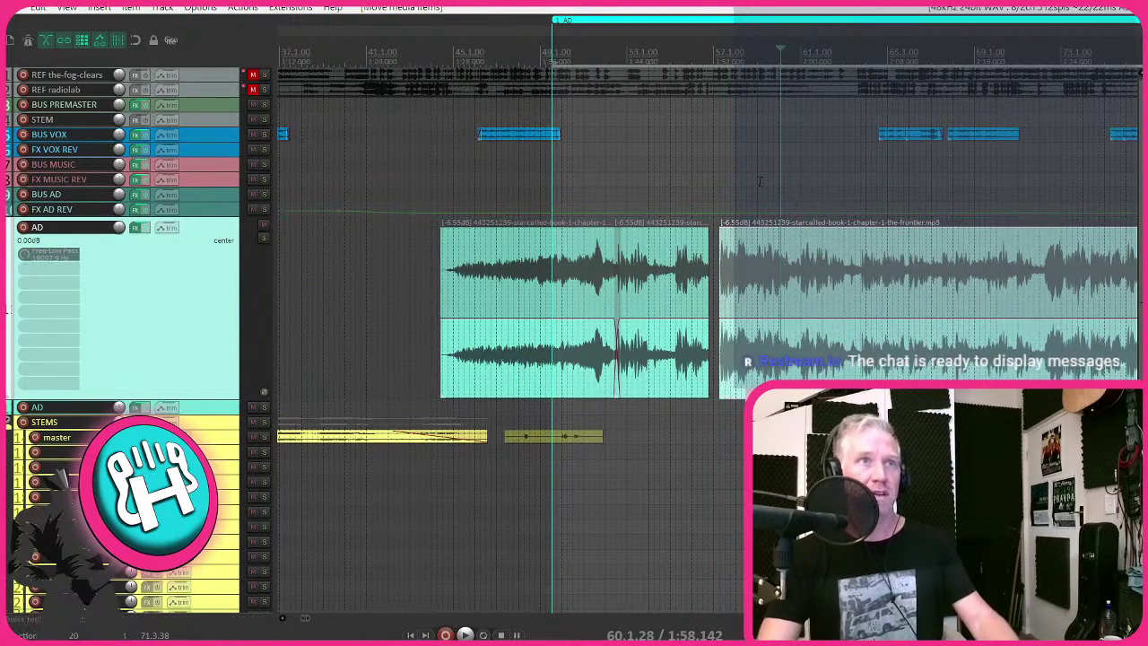
- Slip the audio inside the third Chapter 1 piece earlier, keeping the item at bar 57
click(759, 181)
scroll(760, 235, up, 2)
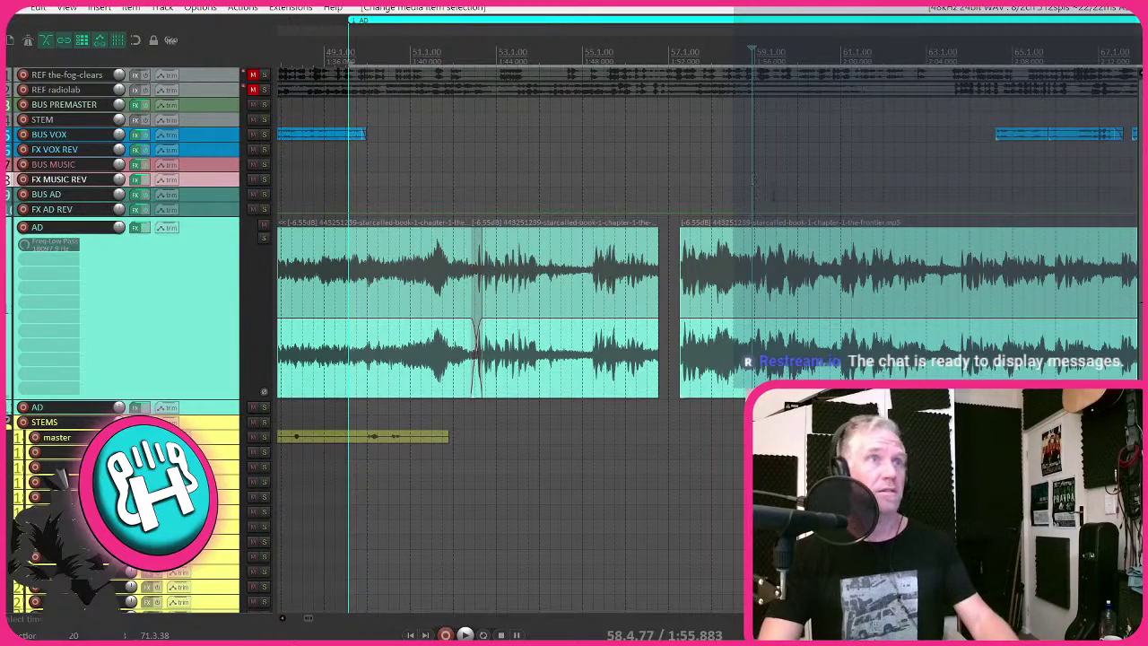
scroll(766, 247, down, 2)
scroll(782, 255, right, 2)
drag(676, 283, 588, 285)
- Play from bar 57 to check the opening of the third Chapter 1 piece
click(610, 177)
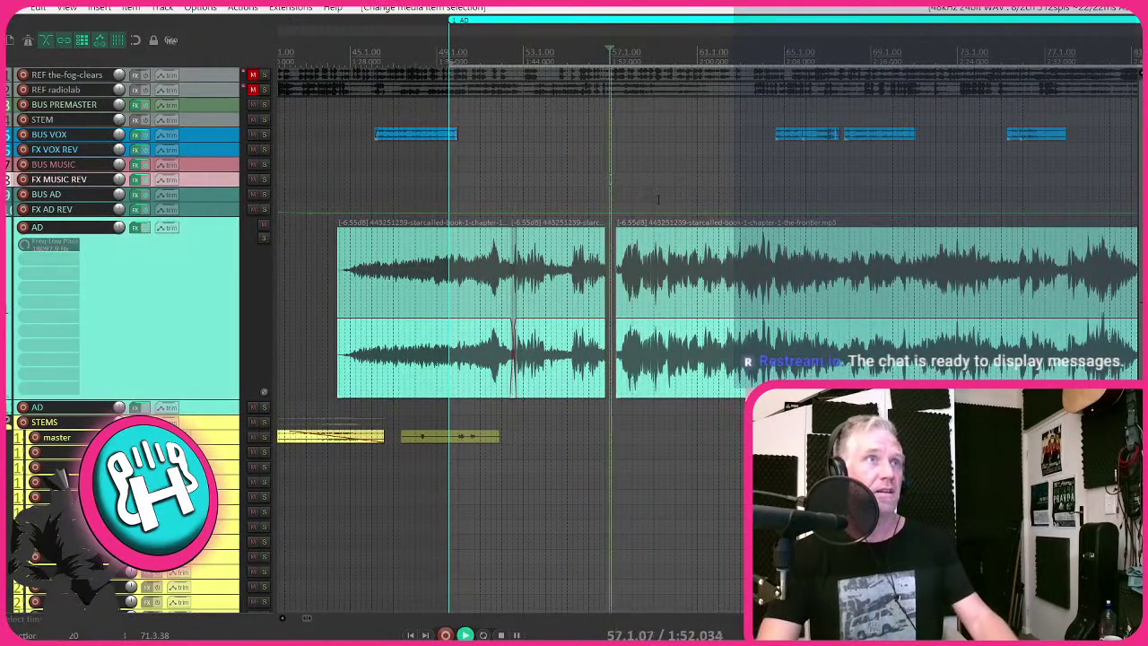
click(668, 289)
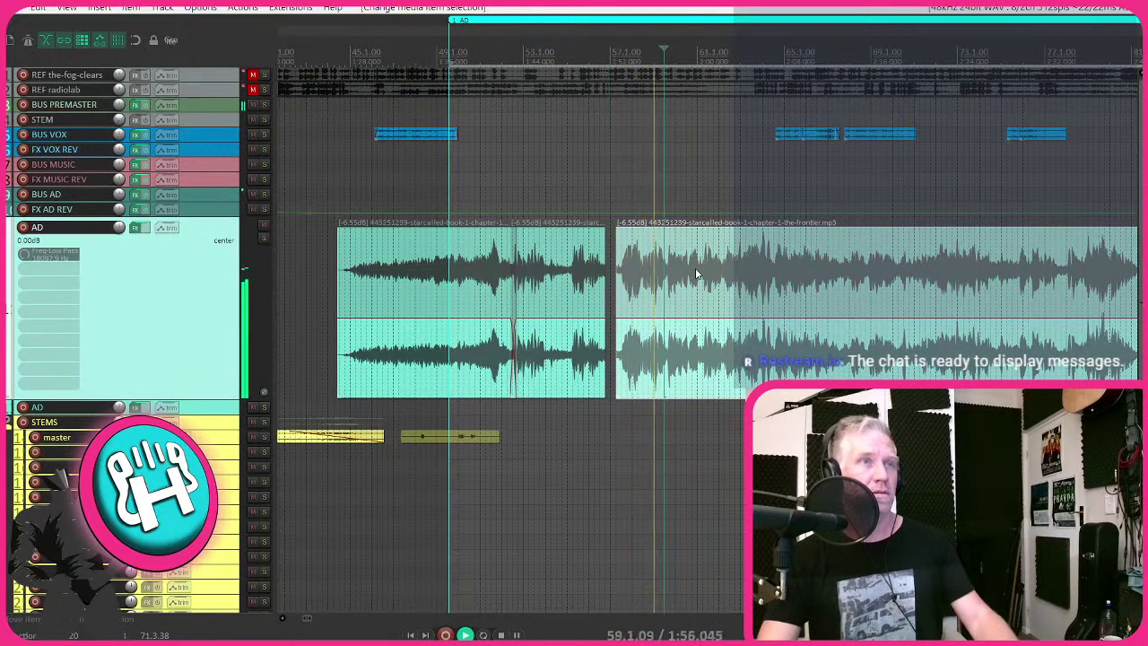
scroll(686, 269, up, 2)
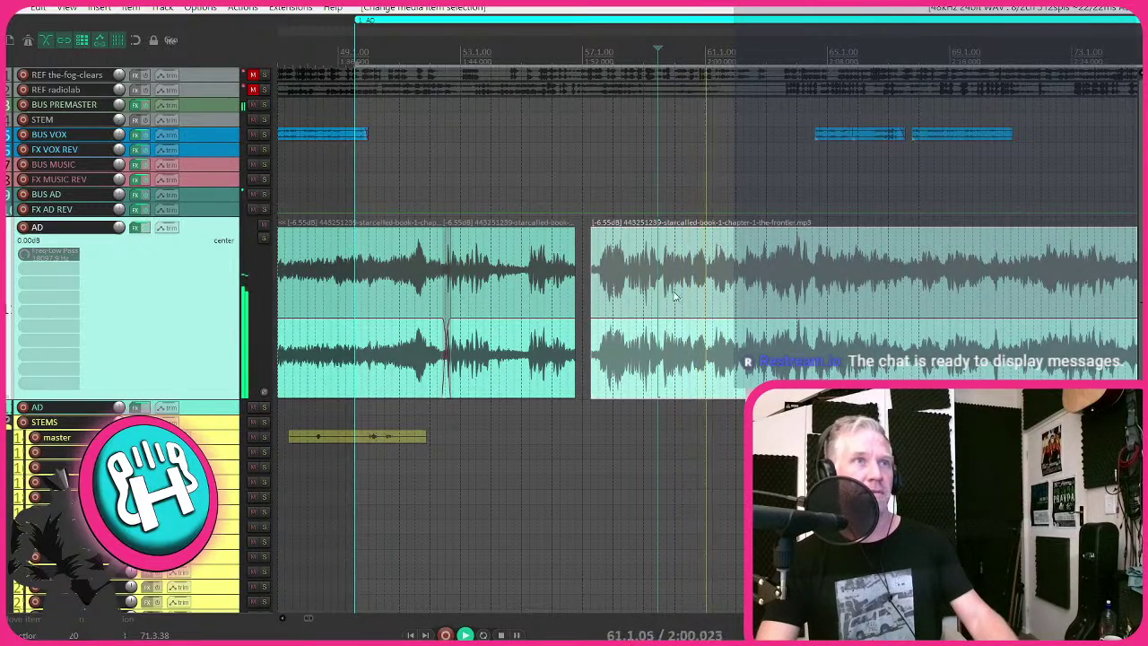
key(space)
- Move the third Chapter 1 piece back to crossfade with the second just before bar 57, shifting all following items
drag(691, 294, 627, 304)
click(395, 203)
scroll(408, 206, down, 1)
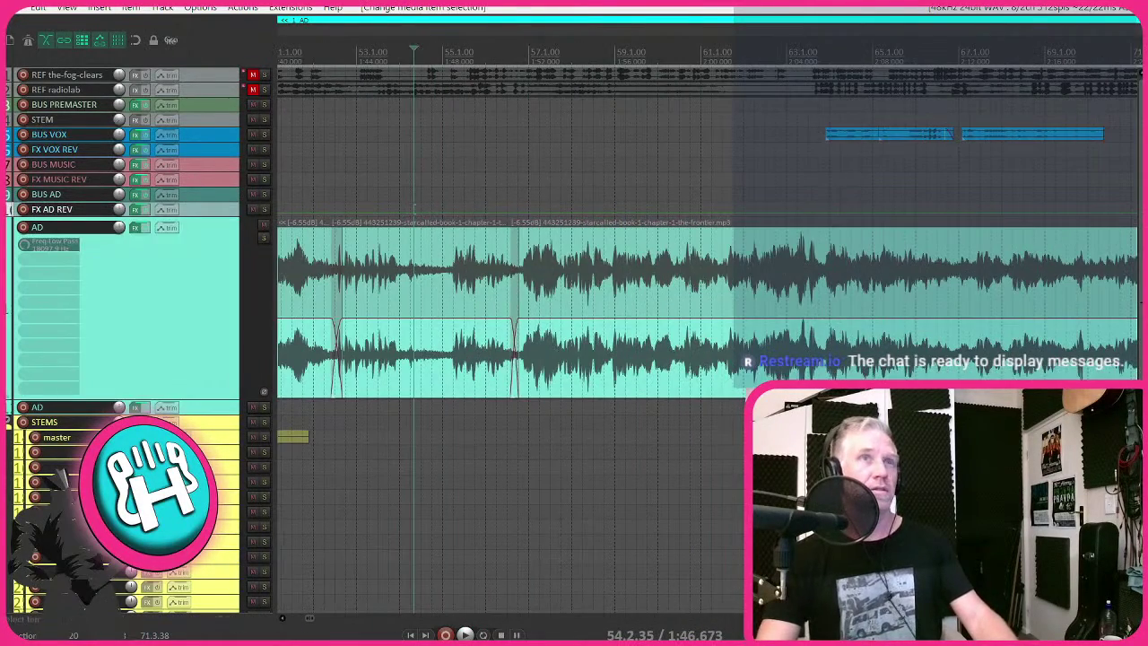
- Move the vocal item starting near bar 64 back to about bar 55, shifting the following vocals with it
drag(861, 136, 743, 142)
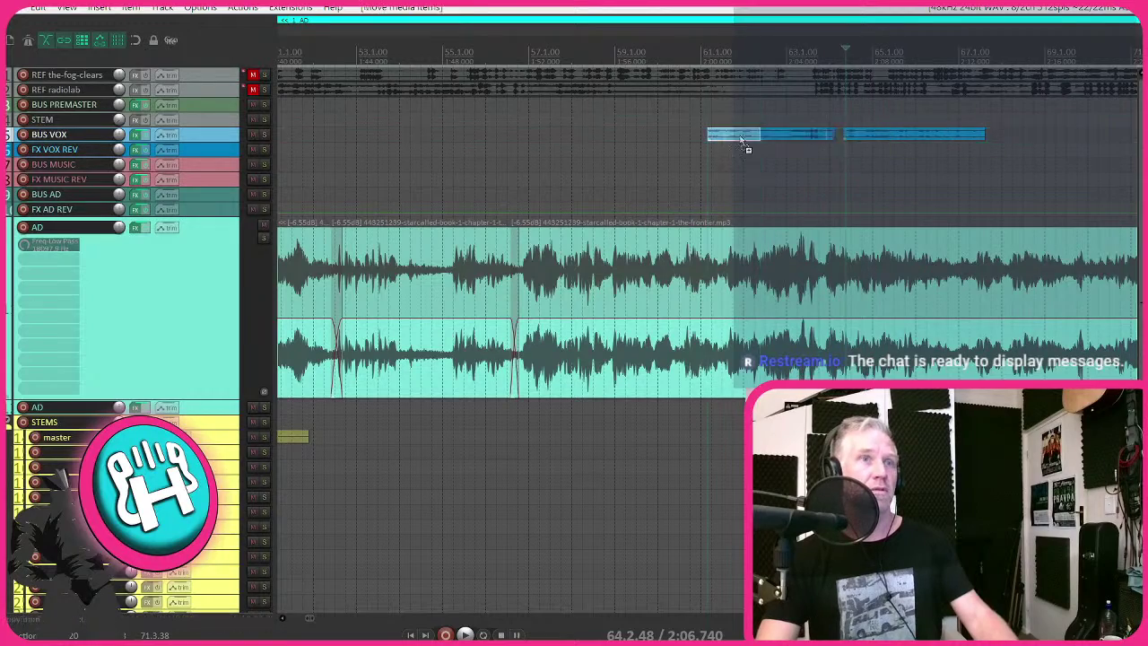
key(ctrl+z)
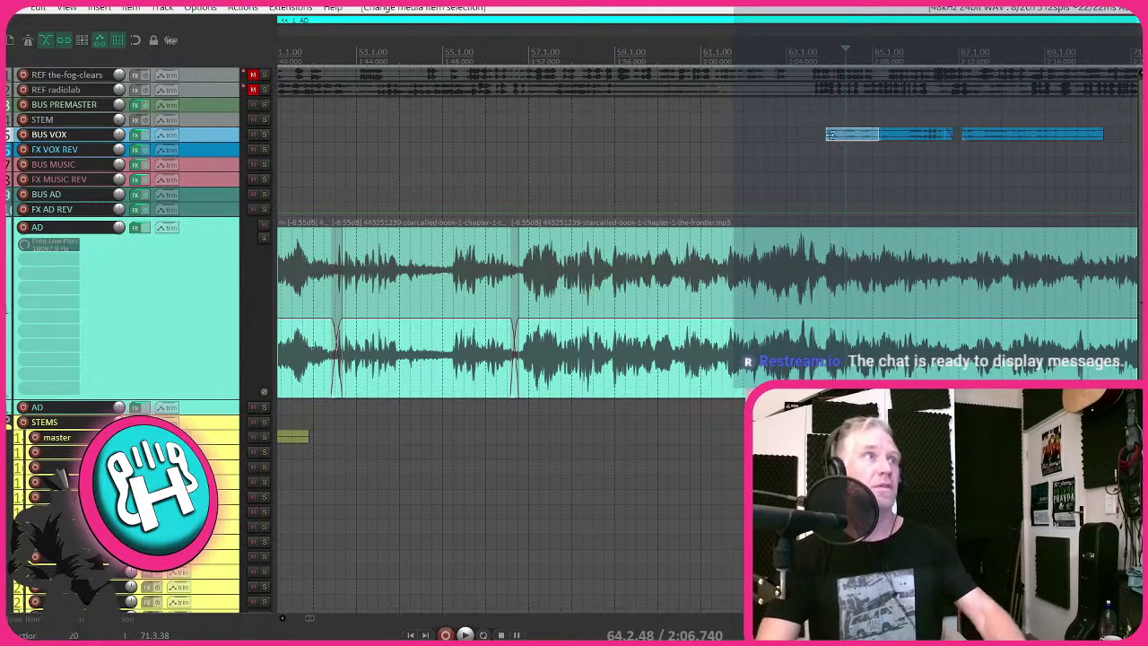
scroll(553, 202, left, 6)
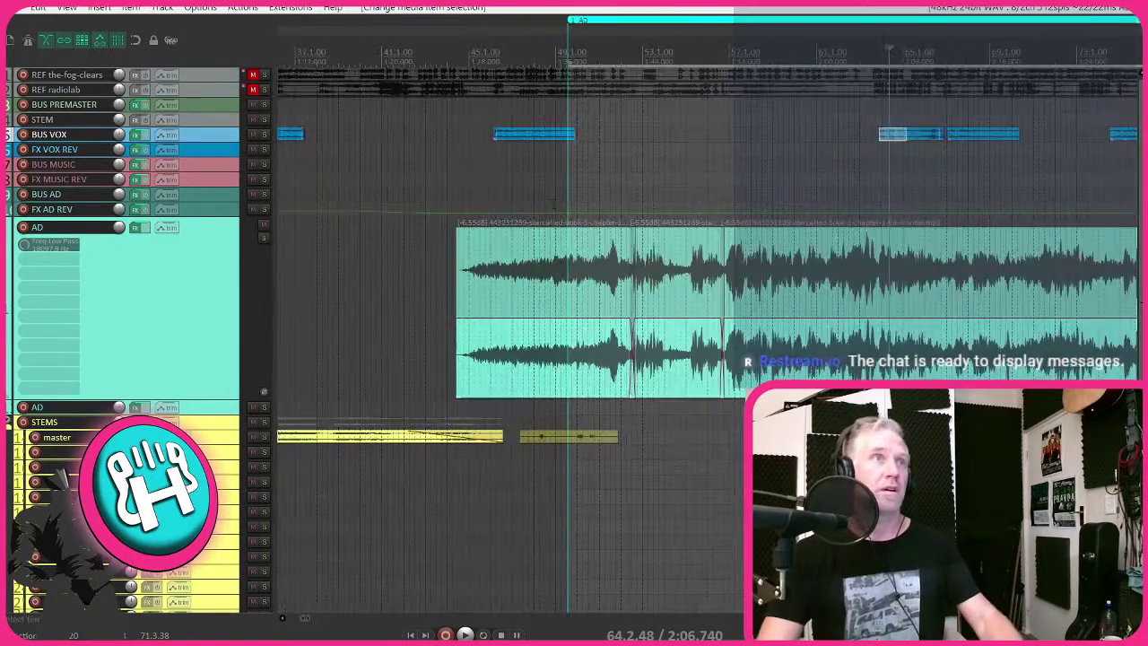
drag(890, 136, 708, 136)
scroll(719, 178, up, 5)
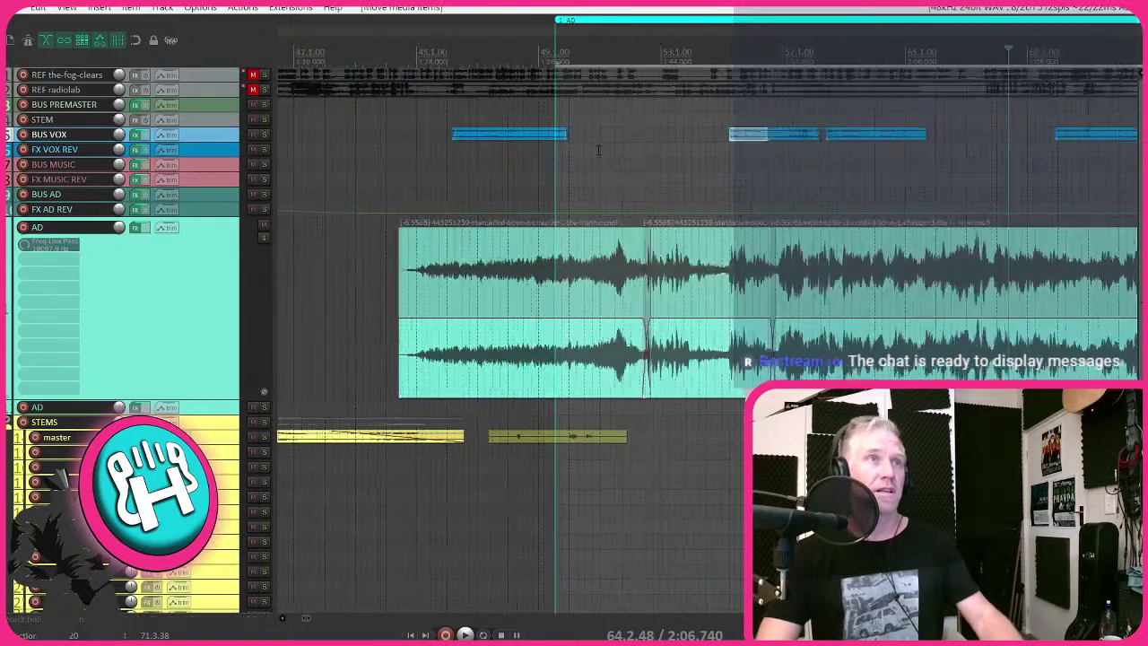
- Play from just before bar 52 and move the vocal item at bar 55 to about bar 57 with the following vocals
click(677, 161)
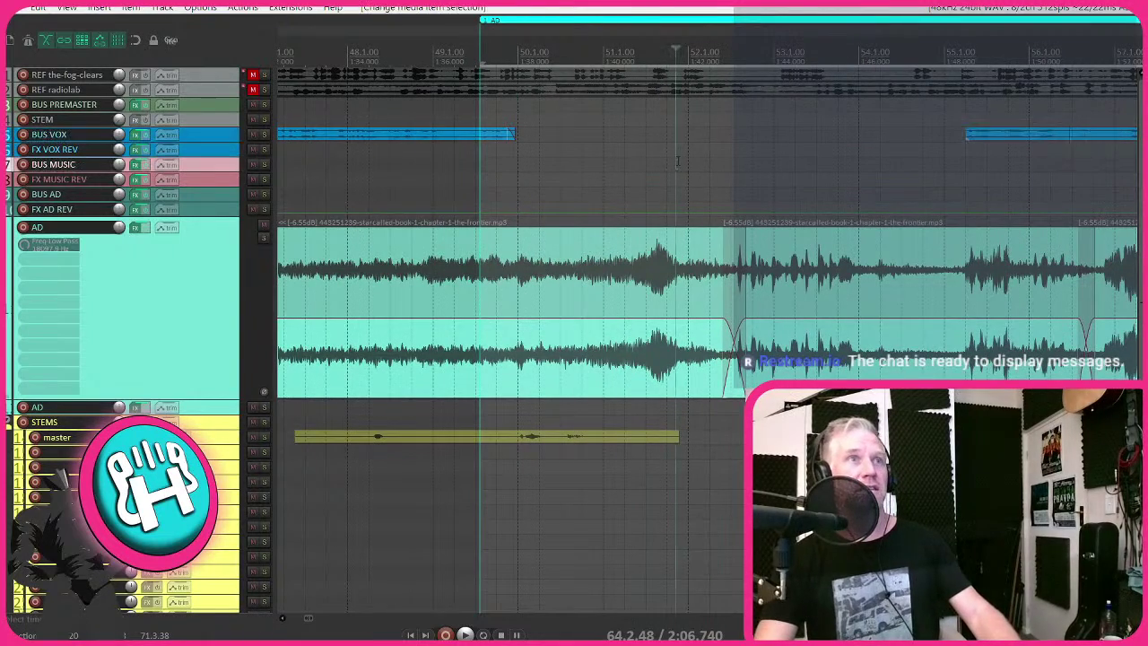
key(space)
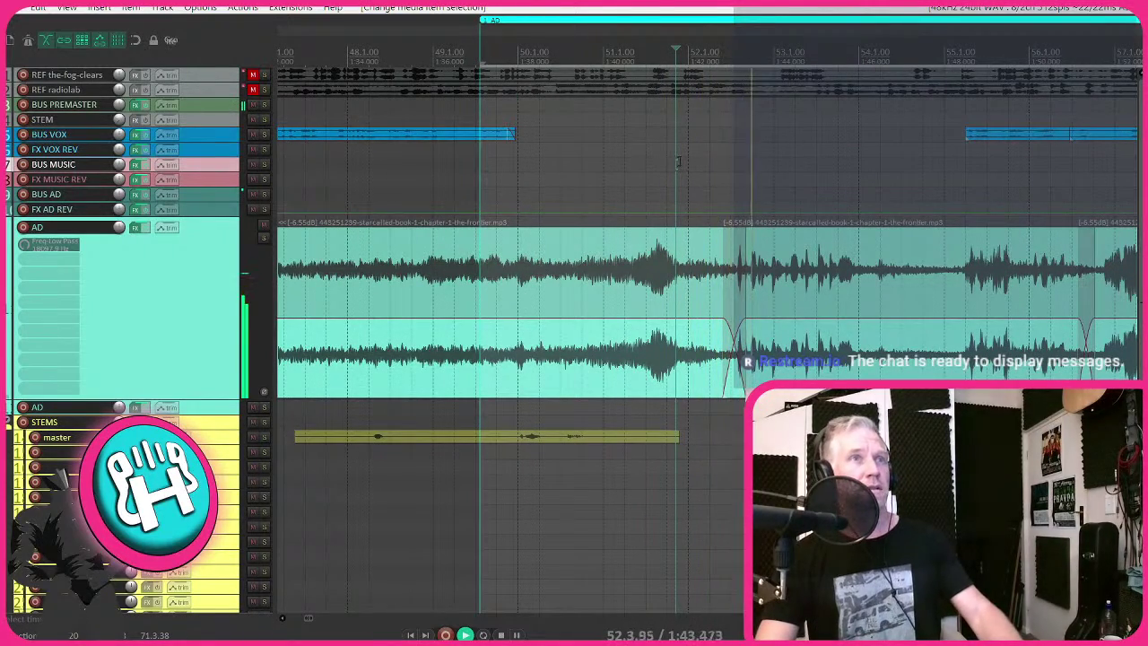
scroll(824, 181, down, 4)
drag(801, 134, 825, 134)
scroll(823, 137, up, 4)
drag(894, 137, 957, 136)
- Play from between bars 55 and 56 to check the vocal entry at bar 57
click(811, 119)
key(space)
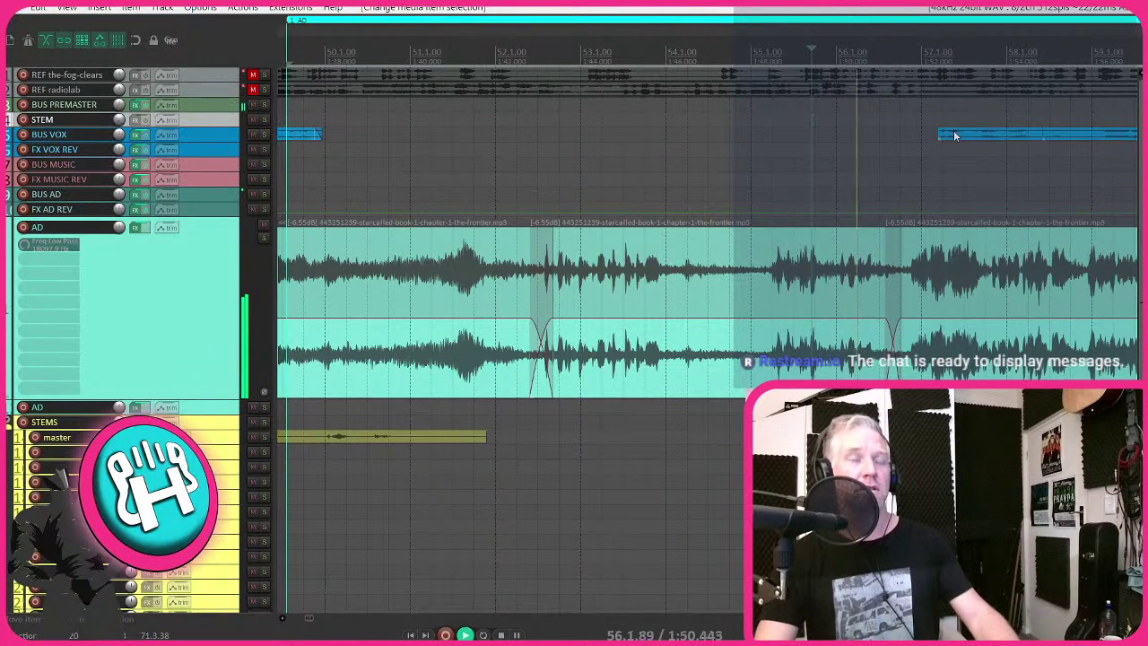
key(space)
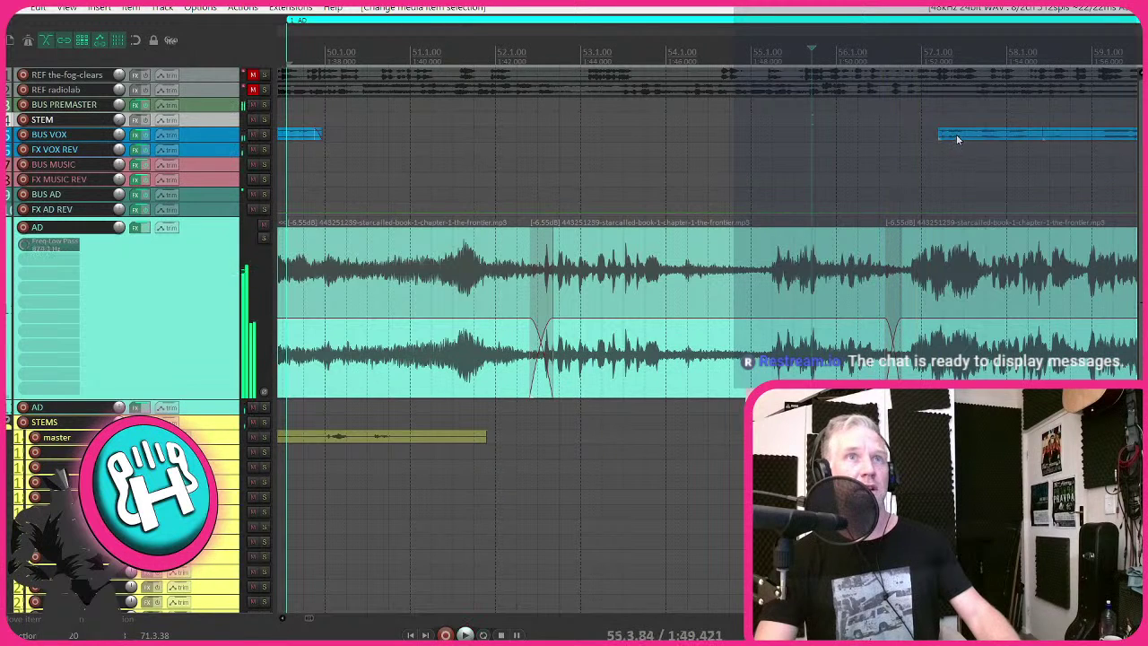
- Reposition the vocal item at bar 57 to start midway between bars 56 and 57, shifting the following vocals
drag(956, 136, 981, 136)
scroll(852, 247, right, 5)
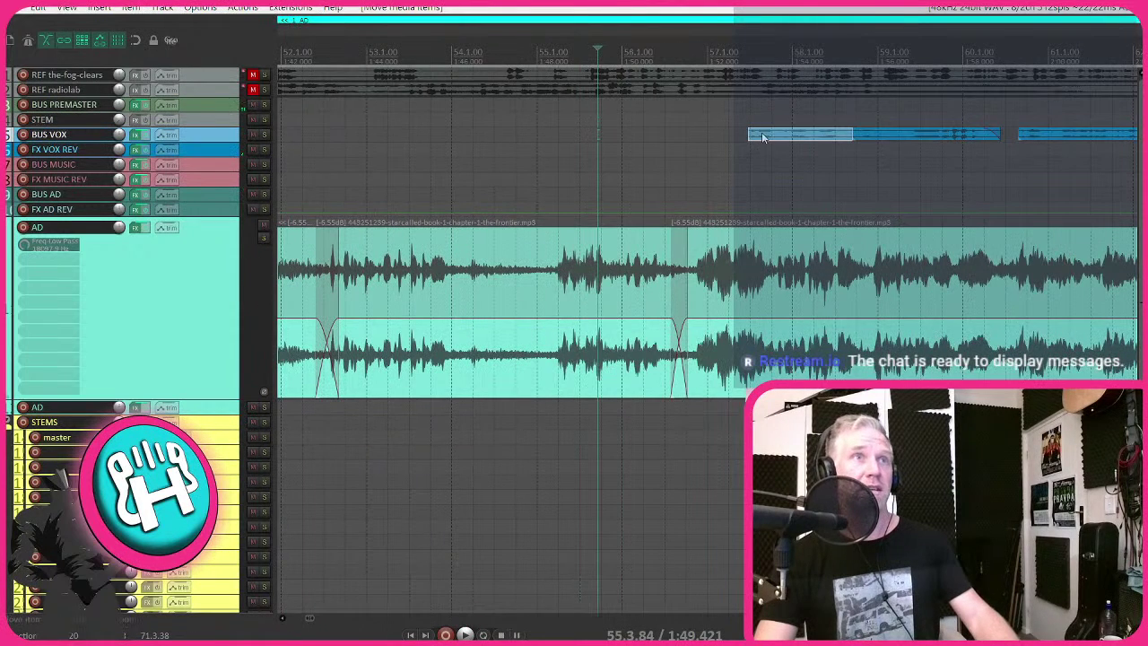
drag(762, 137, 674, 143)
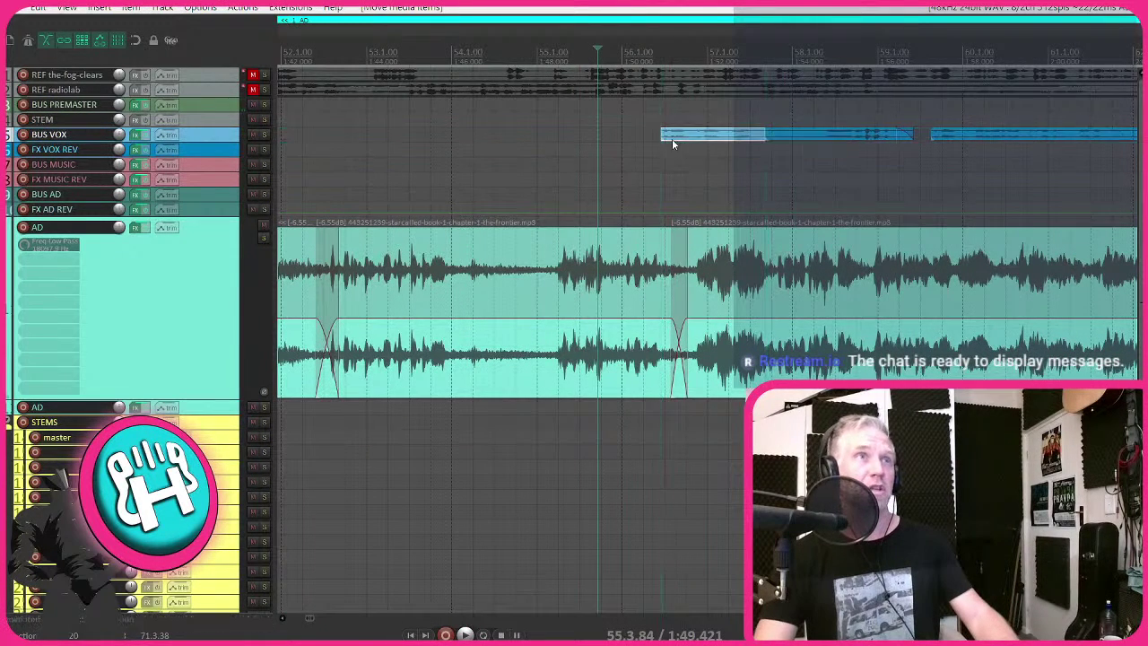
- Move the next vocal item later to start at bar 62
click(792, 134)
scroll(877, 157, right, 5)
drag(757, 138, 959, 140)
scroll(685, 218, down, 3)
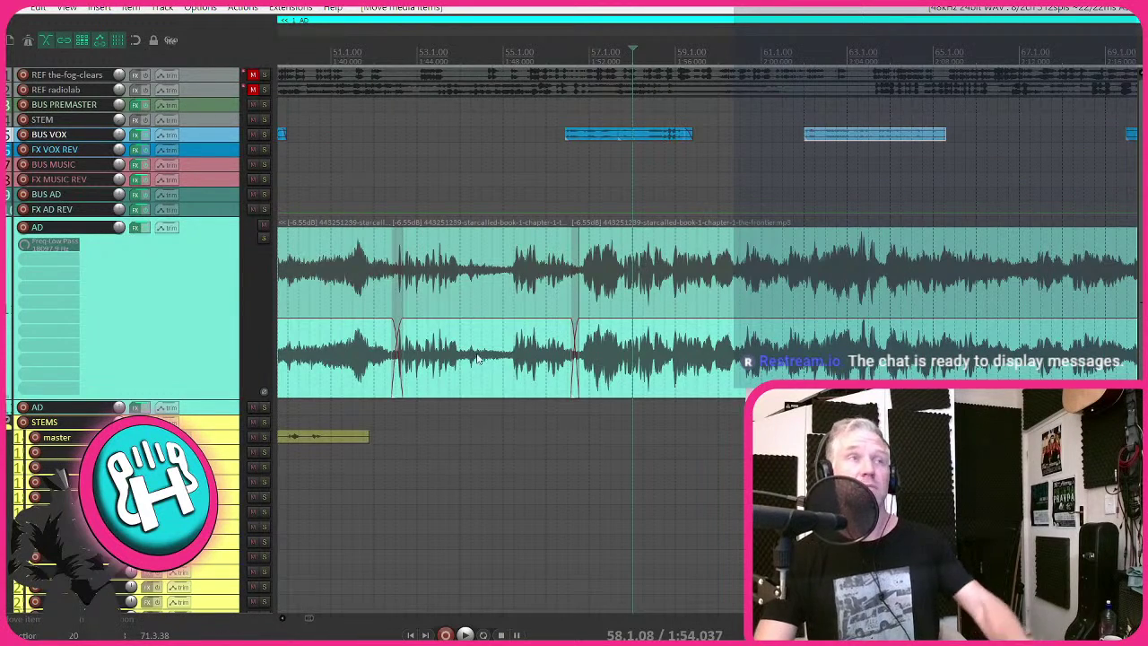
- Play from about bar 55 to check the repositioned vocal against the AD audio
click(189, 307)
scroll(571, 175, up, 3)
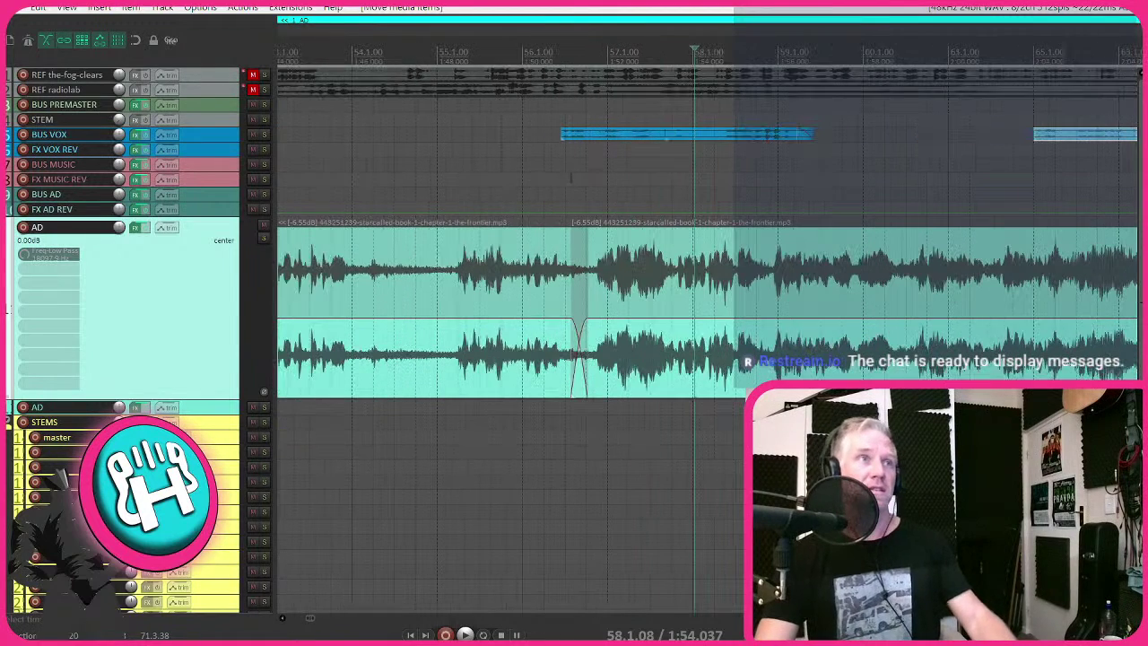
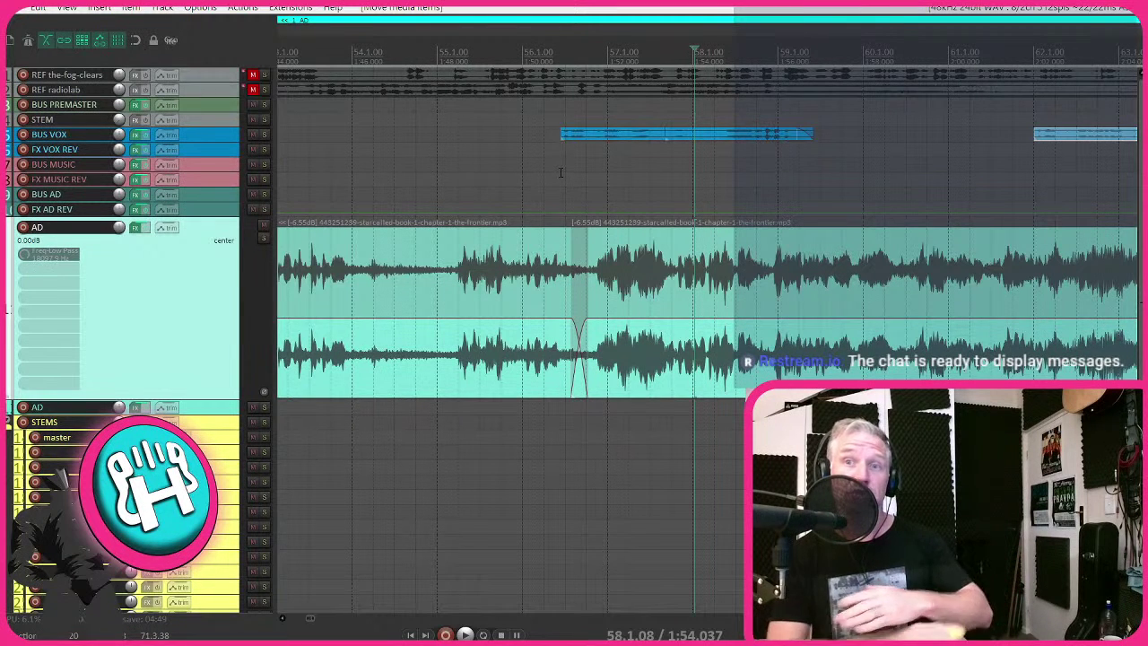
click(475, 138)
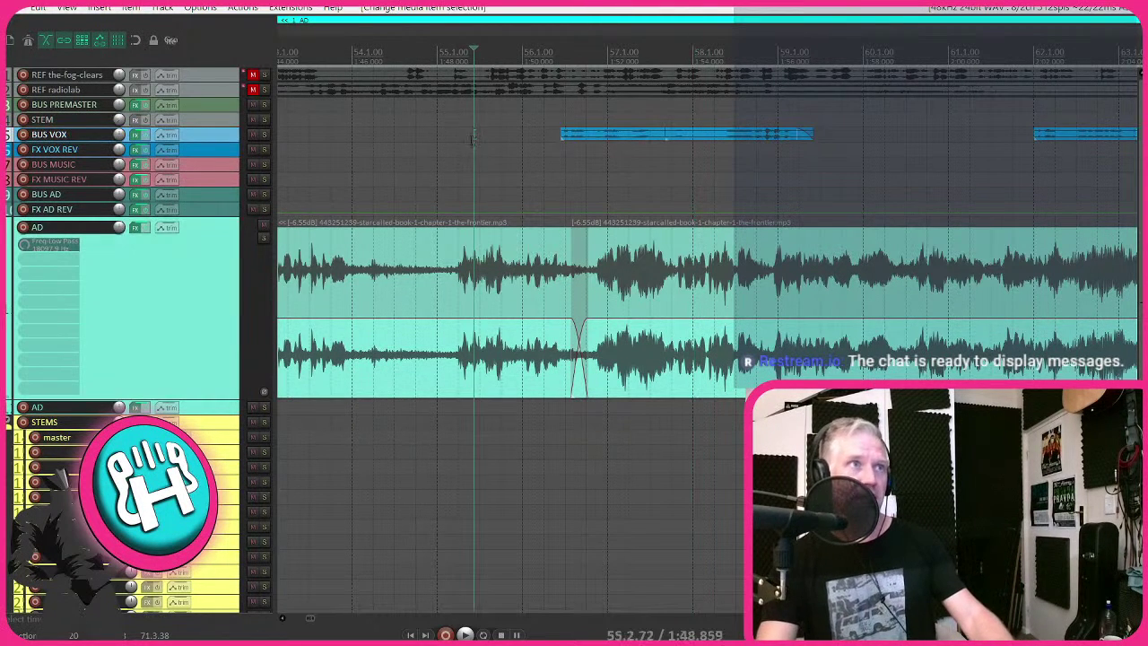
click(456, 138)
key(space)
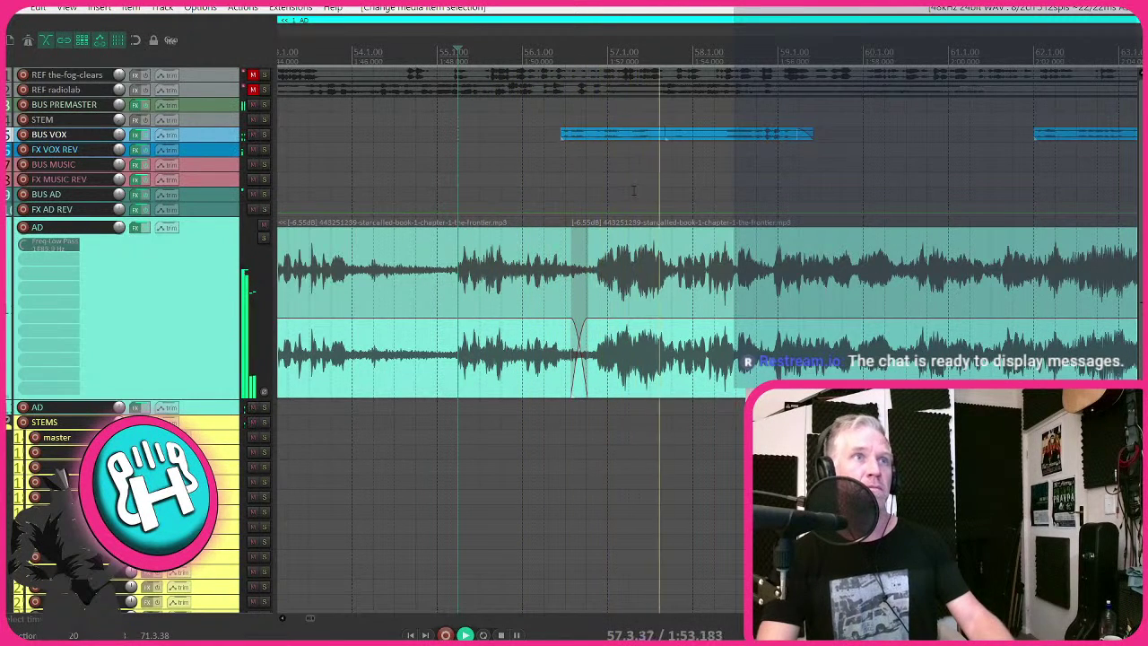
click(716, 141)
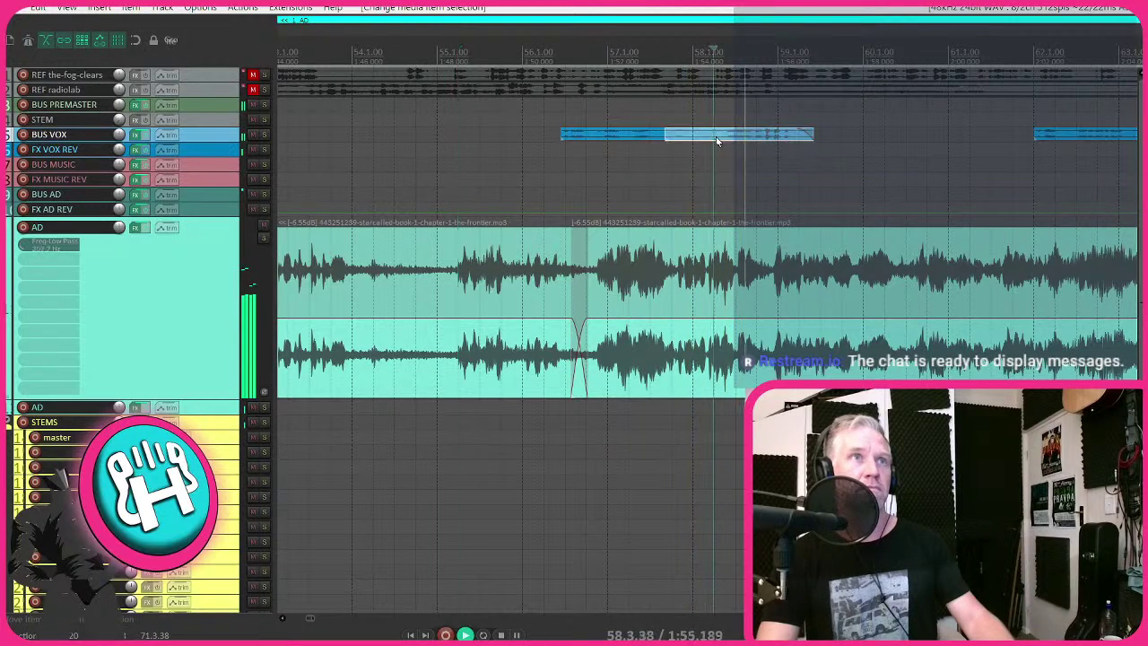
scroll(745, 168, down, 2)
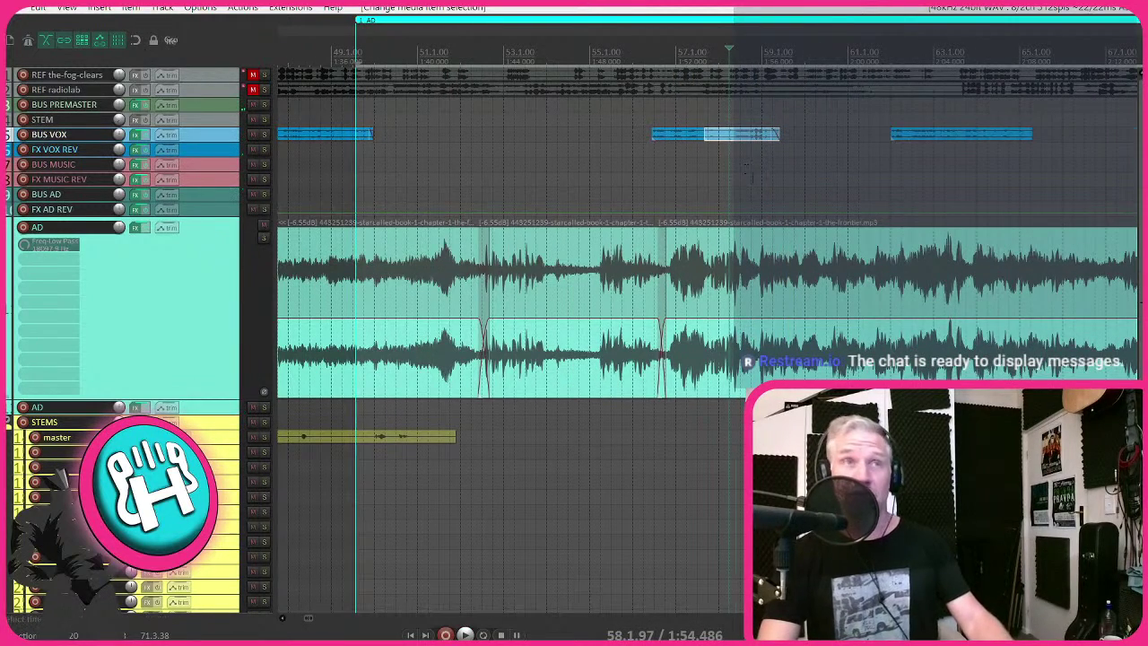
- Play from about bar 58 to check how the AD audio carries on after the vocal item
scroll(745, 169, down, 1)
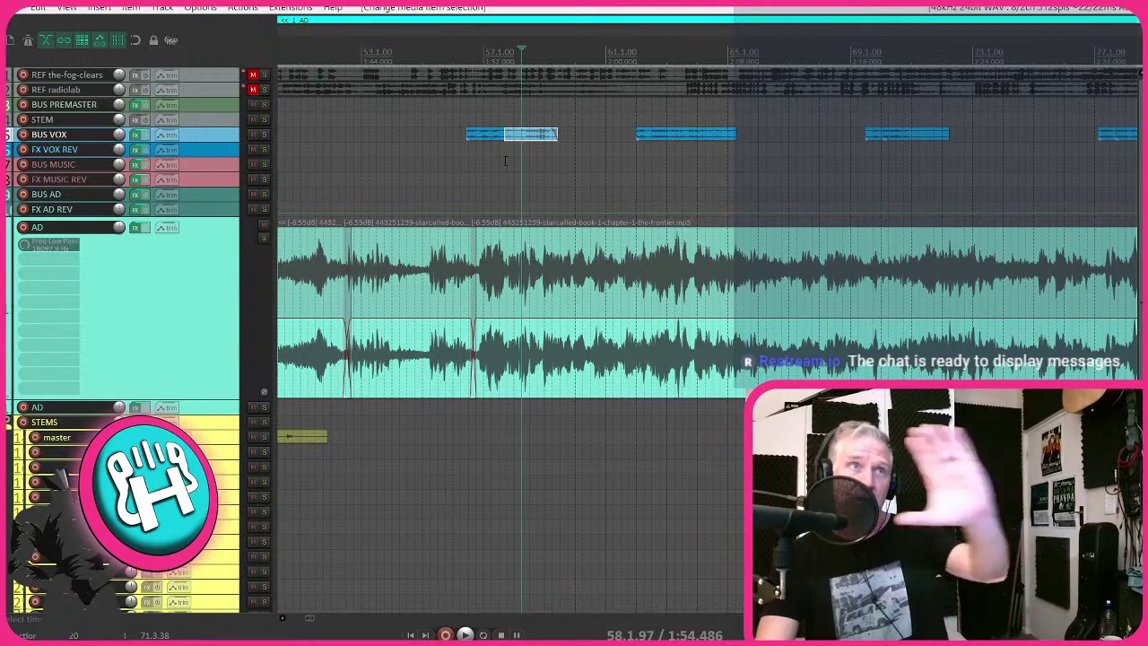
scroll(523, 164, up, 1)
key(space)
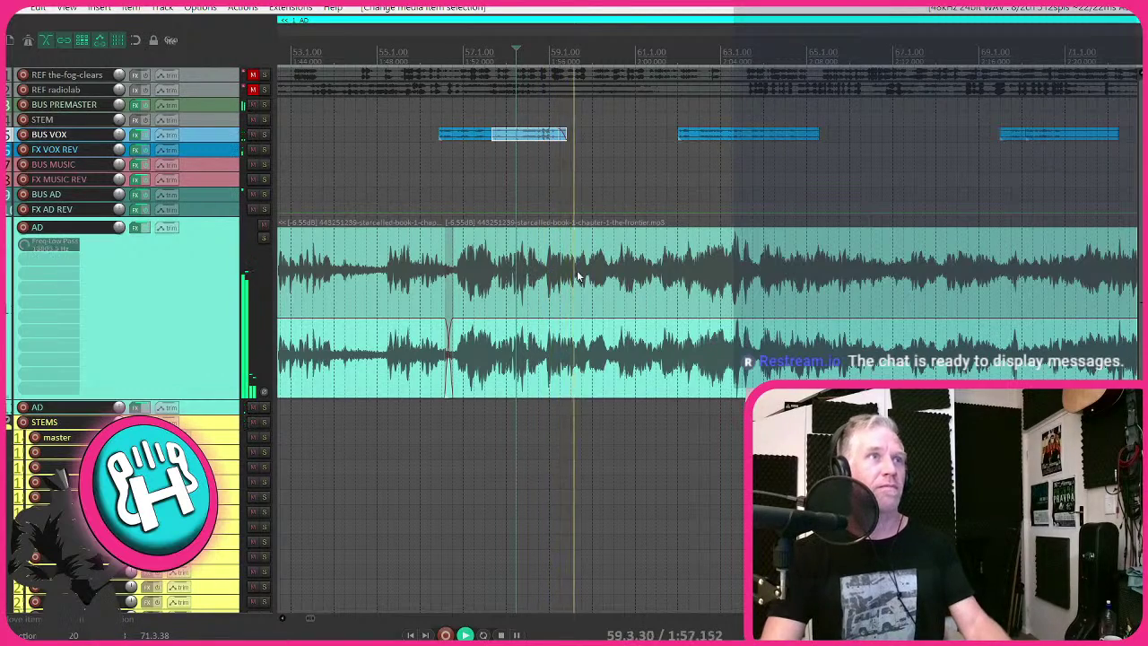
scroll(576, 276, up, 3)
key(space)
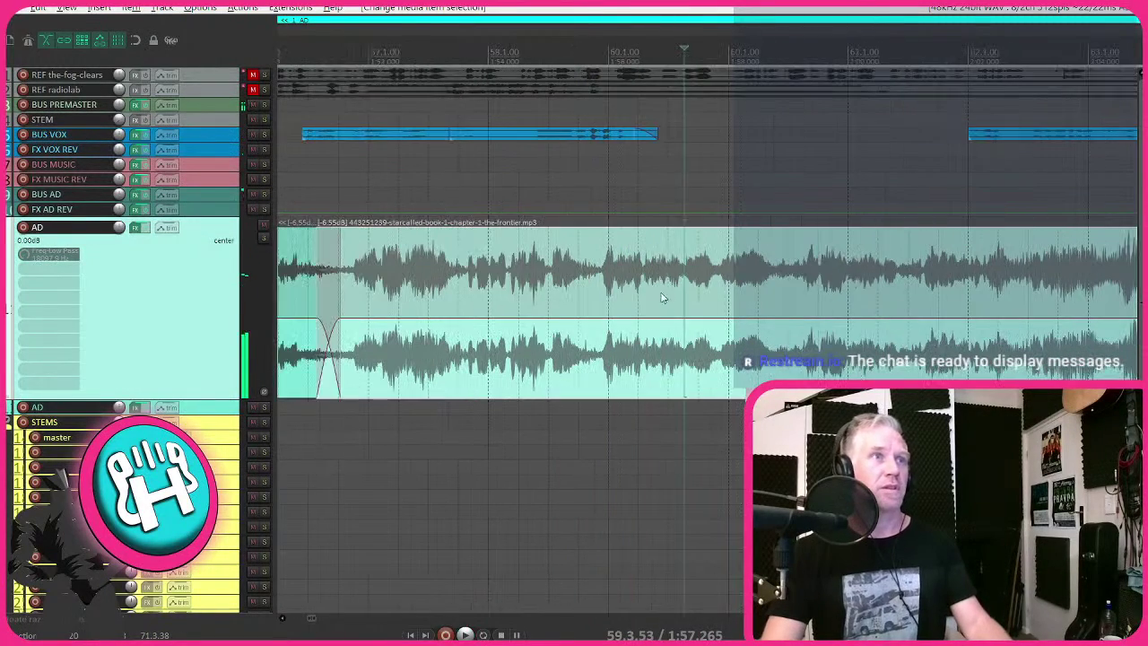
- Split the AD audio just before bar 59 and slip the contents of the following part later in time
scroll(480, 297, left, 1)
click(606, 289)
key(s)
drag(605, 289, 672, 288)
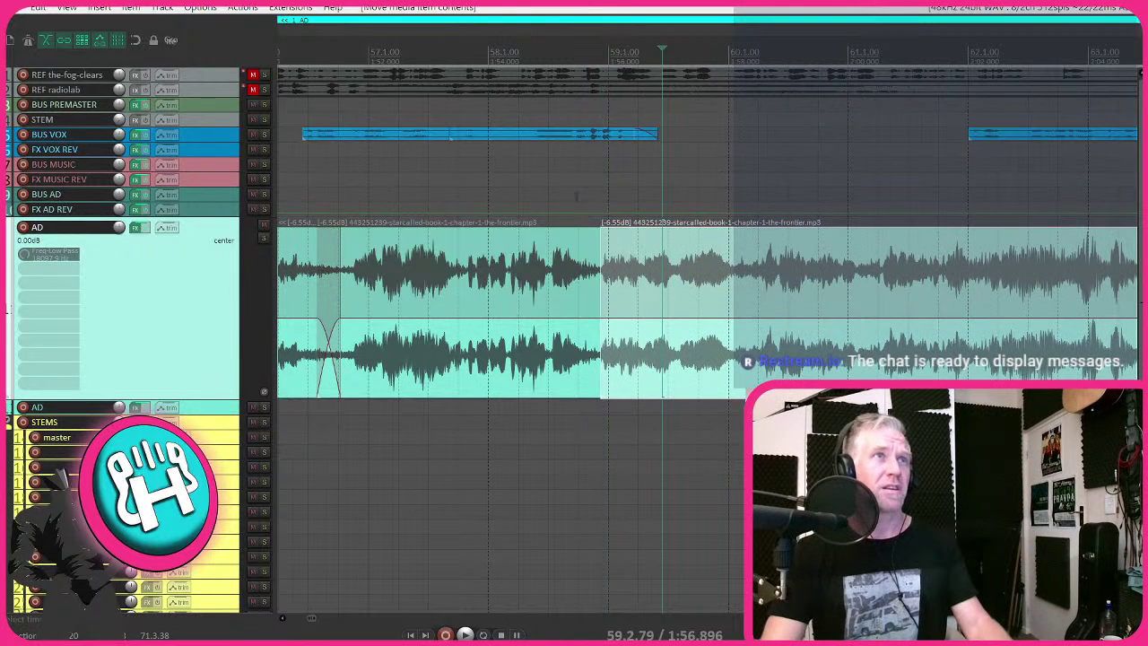
- Trim the vocal item's end to about a third of the way into bar 59 while playing across the AD split
click(499, 161)
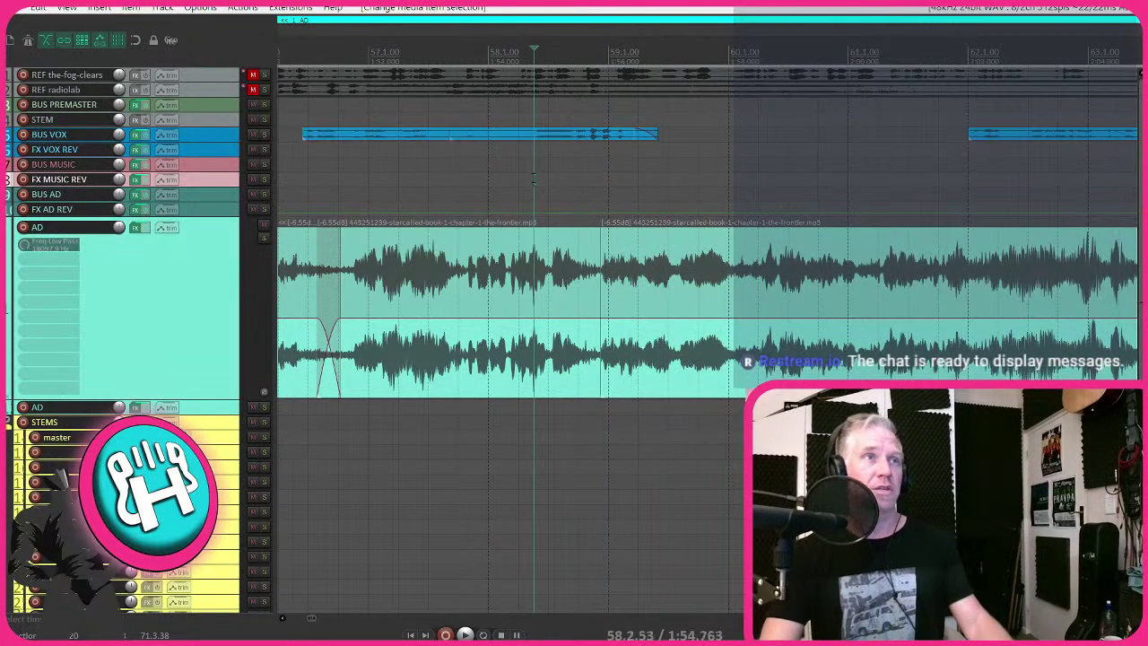
key(space)
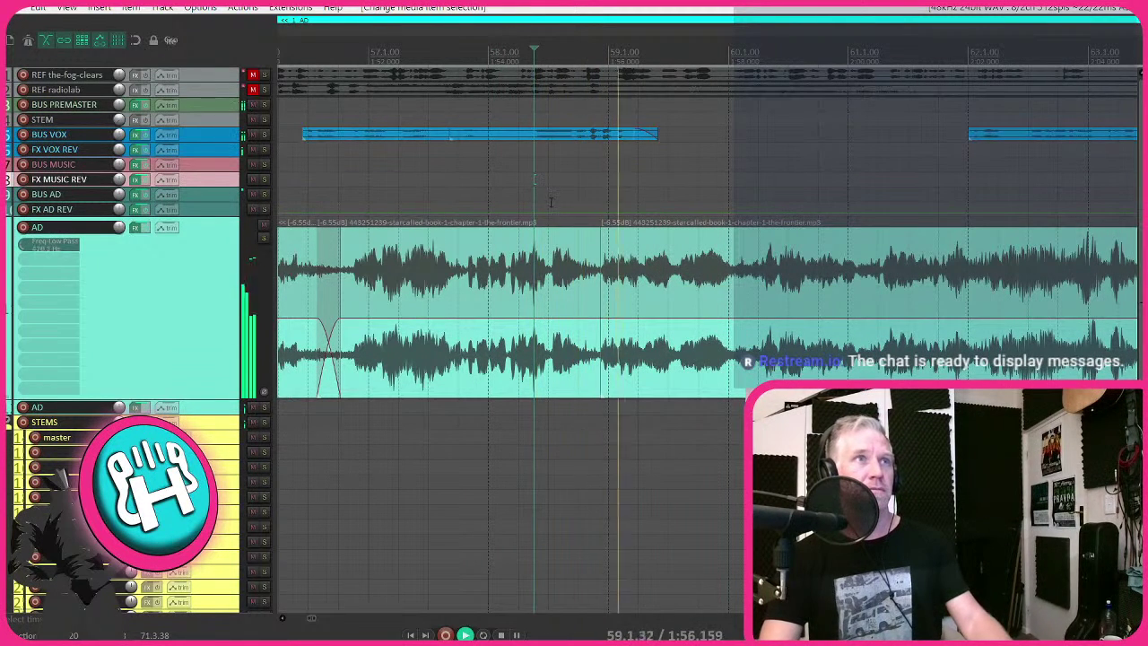
drag(653, 136, 645, 136)
click(562, 121)
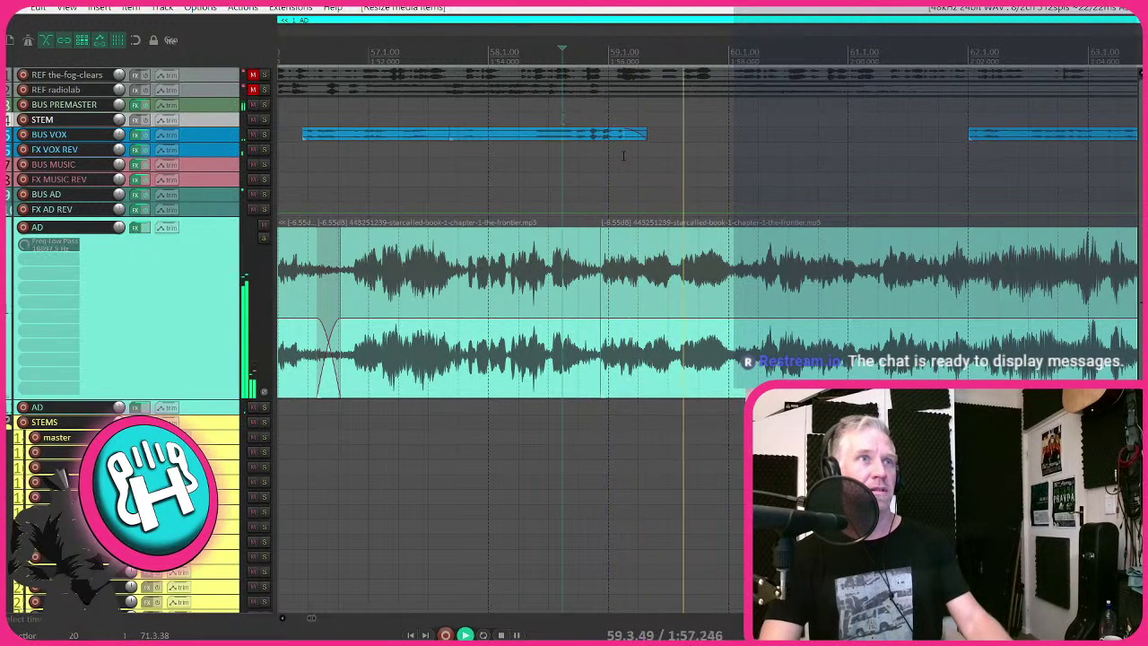
scroll(718, 137, down, 2)
scroll(717, 136, right, 1)
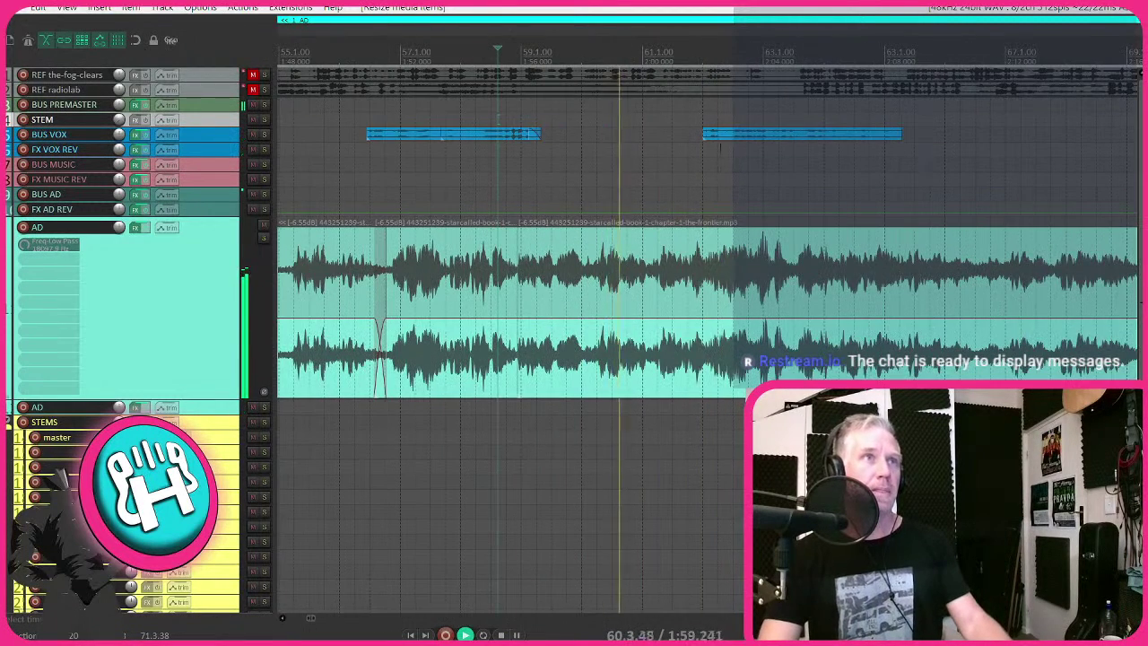
key(space)
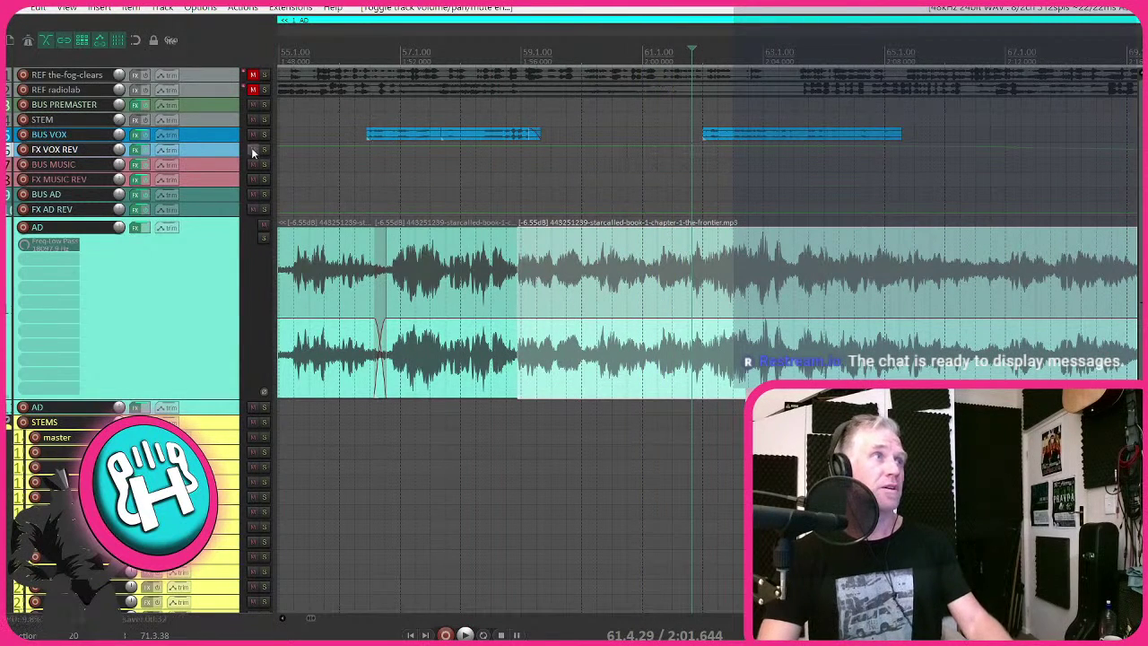
- Inspect the automation on the FX VOX REV track and remove all of that track's envelopes
key(grave)
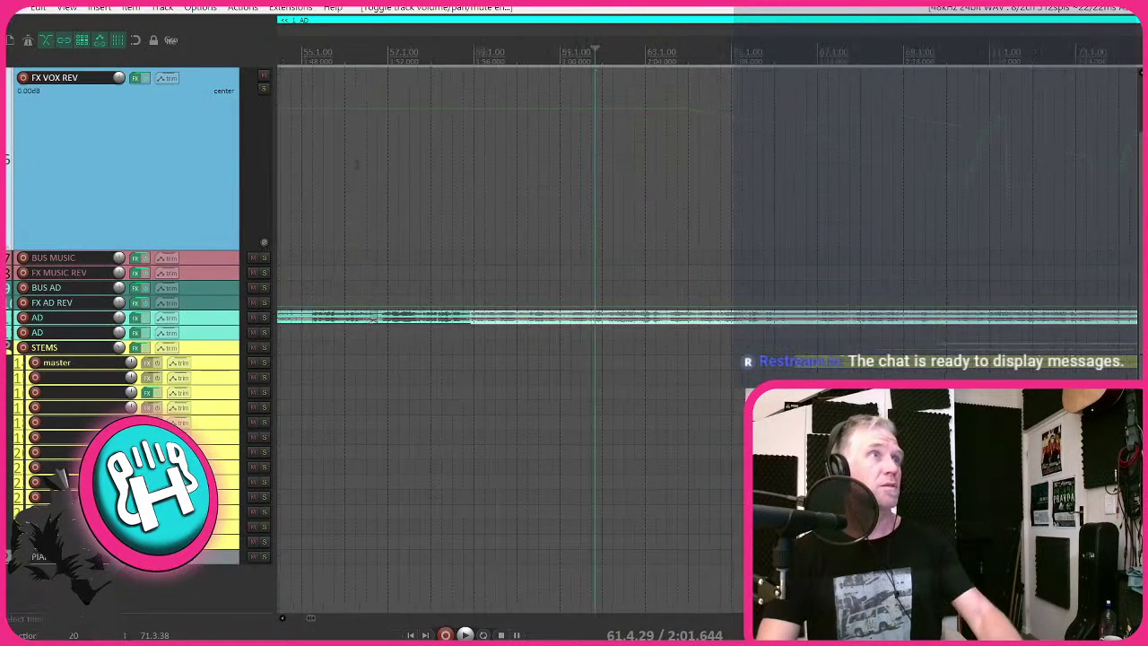
scroll(582, 184, down, 5)
scroll(366, 177, down, 4)
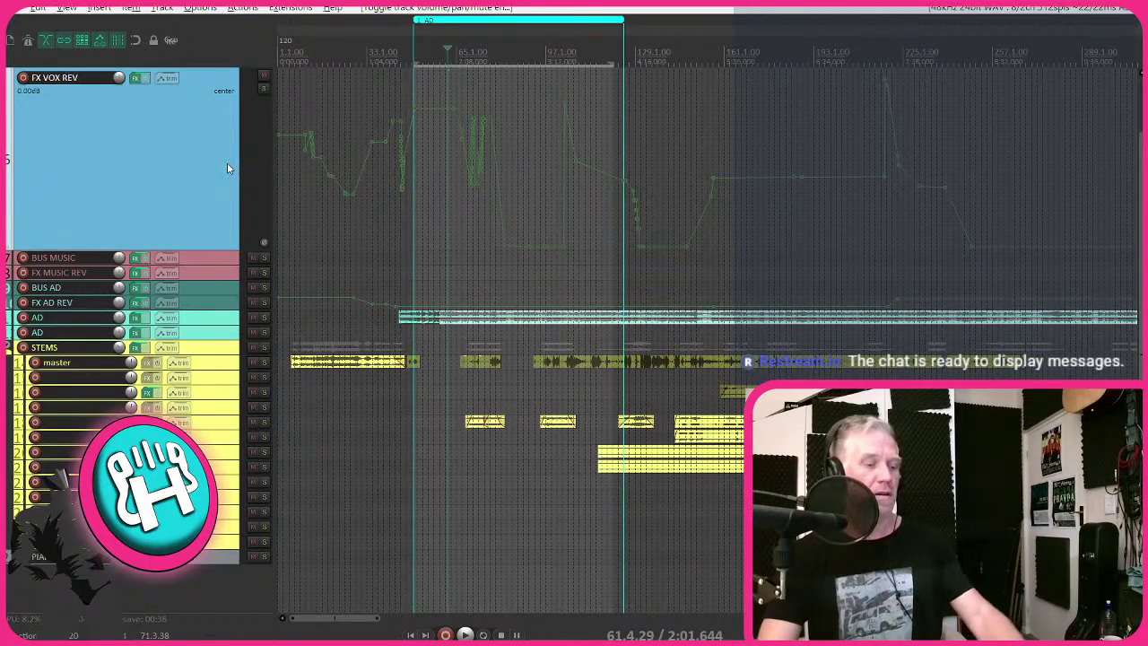
key(grave)
key(grave)
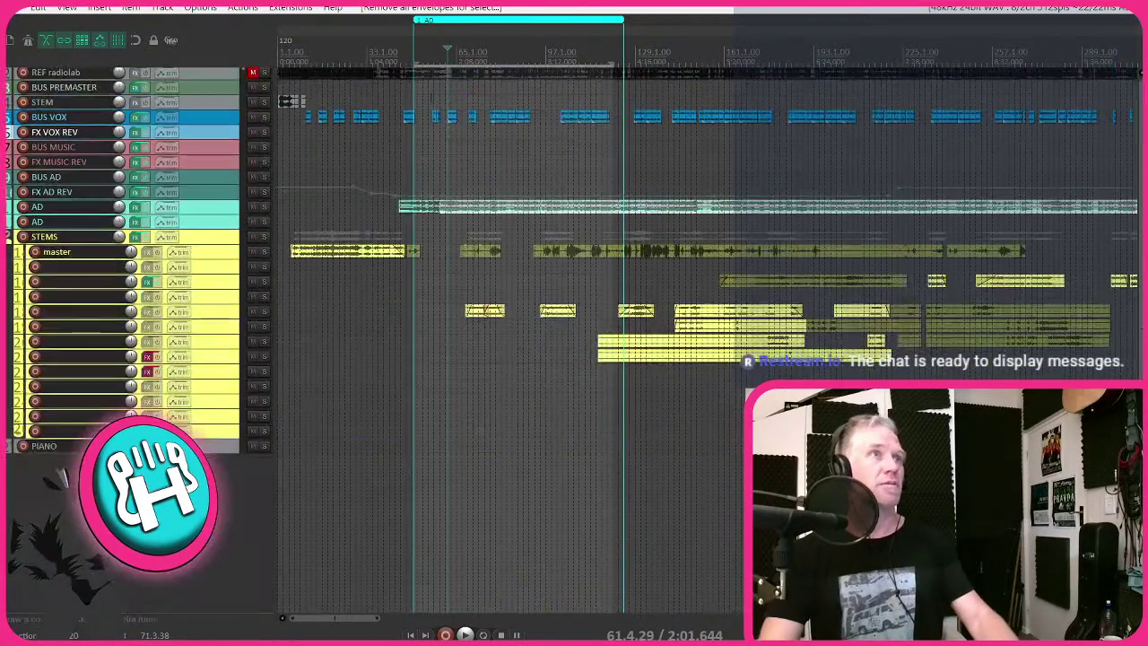
- Play from about bar 104 to check the vocal reverb after the envelope removal
click(576, 404)
scroll(577, 403, up, 3)
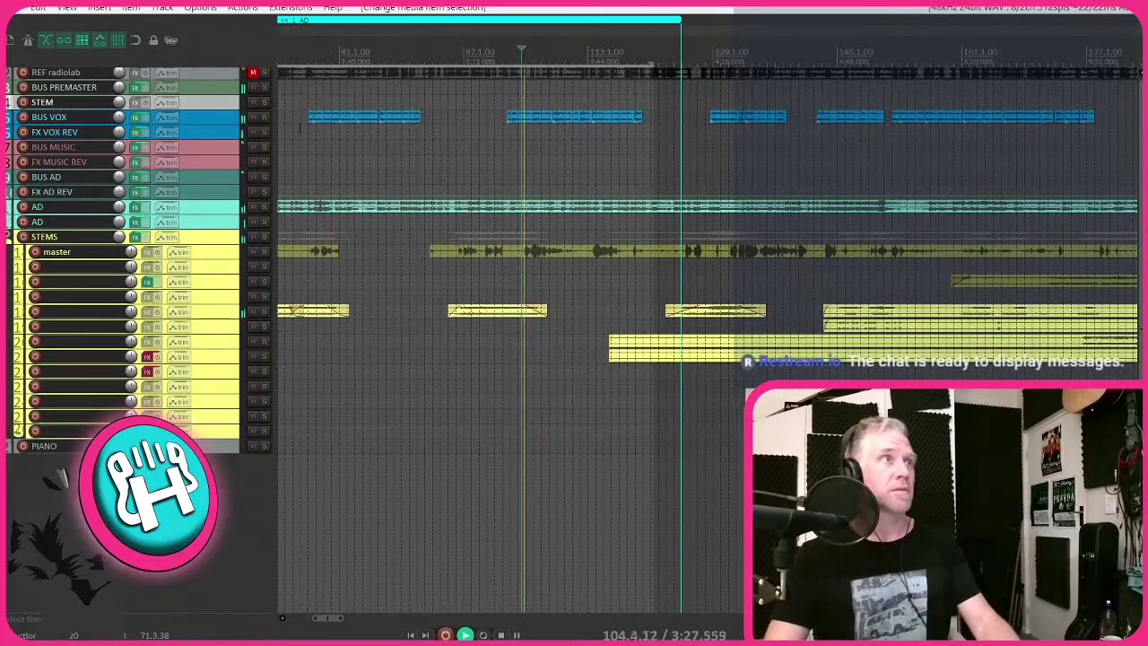
ctrl+click(194, 115)
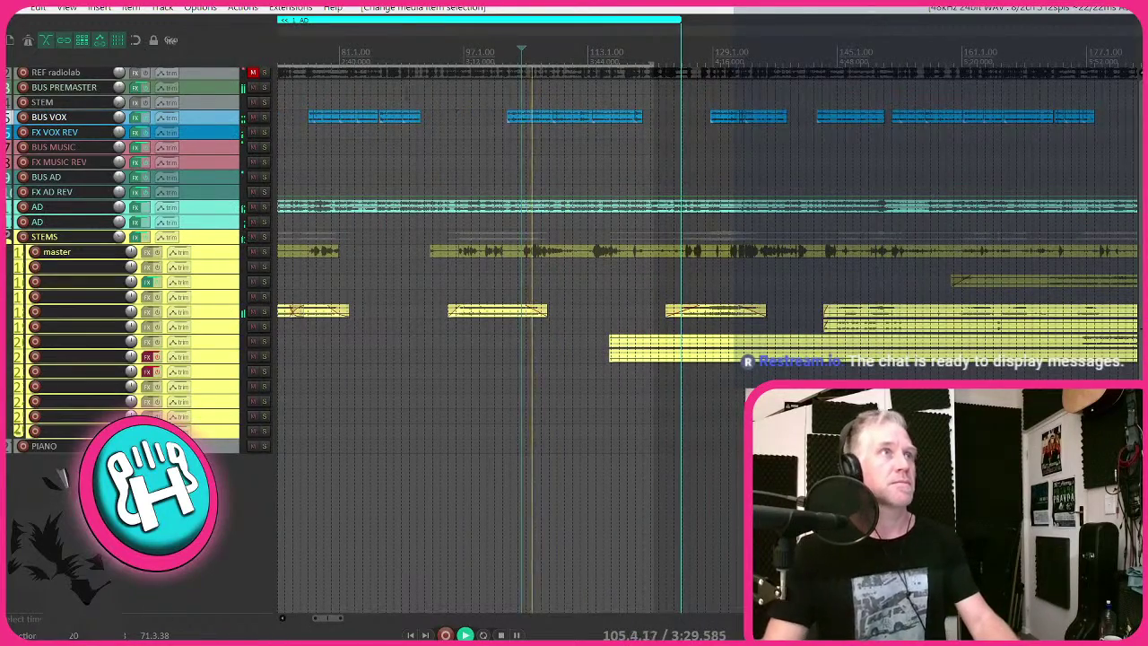
key(space)
scroll(658, 121, left, 8)
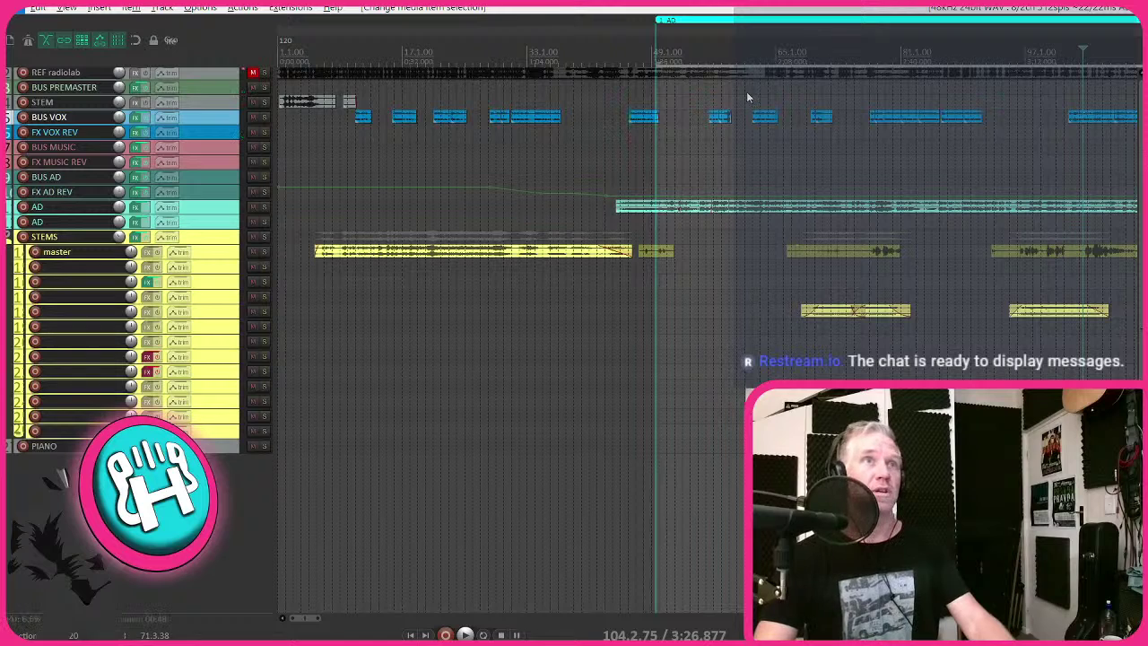
- Play from about bar 58 to check the vocals against the AD audio up to the bar 62 entry
click(722, 87)
key(space)
scroll(672, 157, up, 5)
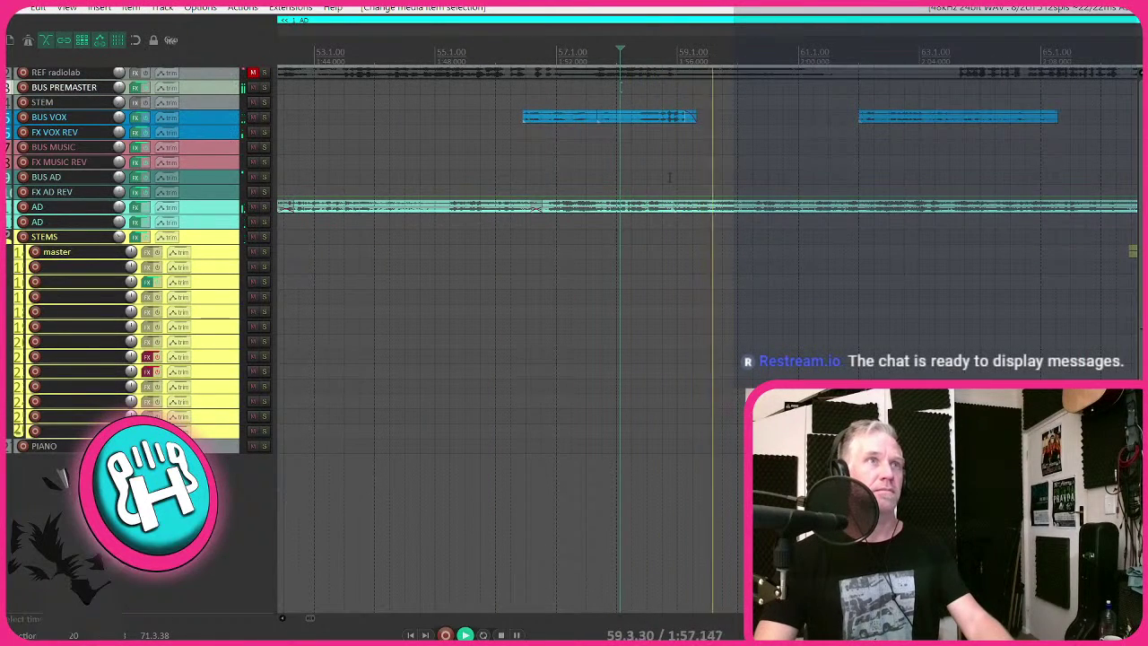
scroll(669, 177, down, 2)
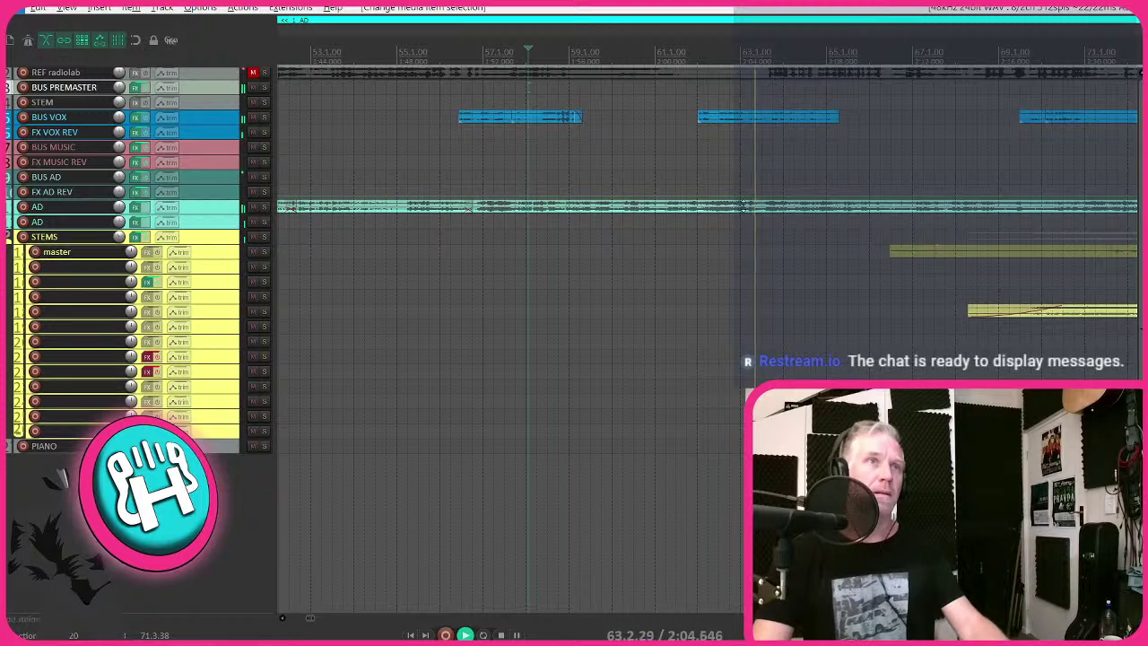
- Move the vocal item at bar 62 to just before bar 76, shifting the following vocals and stems along with it
click(726, 118)
scroll(722, 139, down, 3)
key(space)
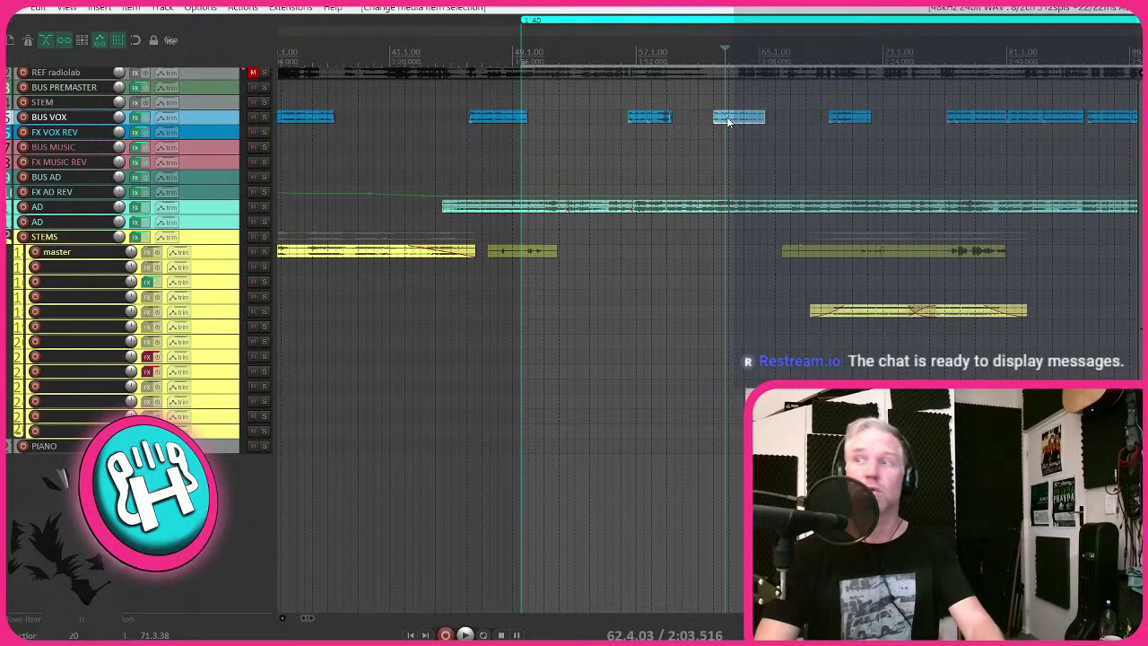
drag(728, 121, 943, 117)
scroll(944, 118, down, 2)
scroll(752, 220, right, 1)
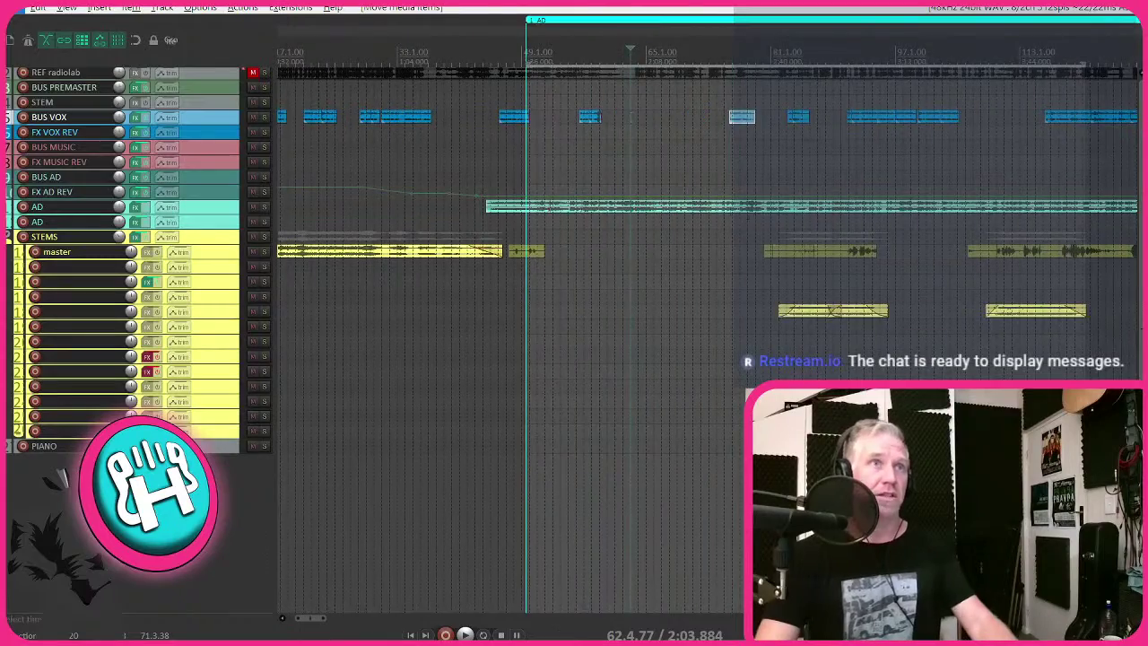
- Enlarge the AD track and split its audio just after bar 63
click(613, 209)
key(shift+grave)
scroll(613, 223, up, 2)
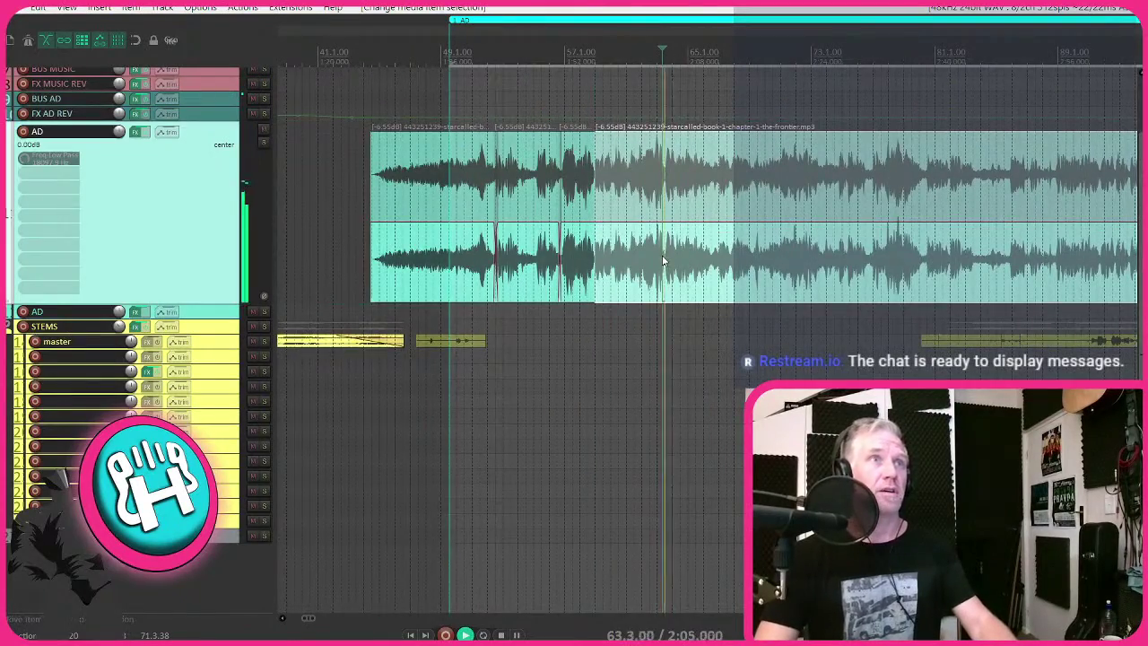
scroll(662, 260, up, 4)
scroll(660, 291, up, 2)
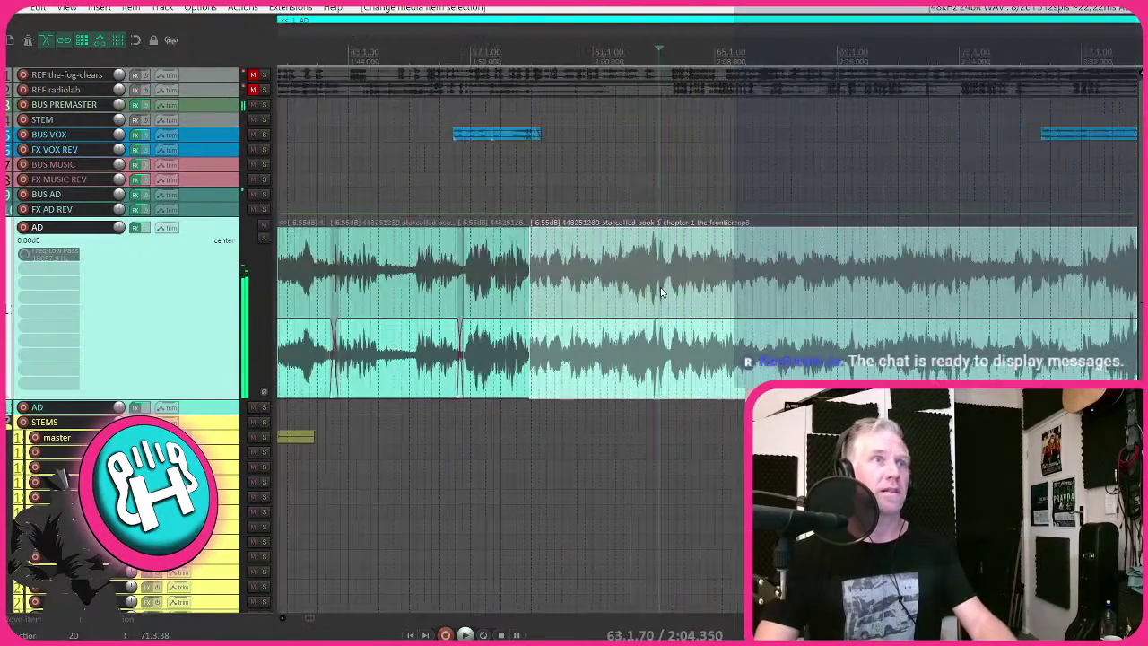
key(s)
- Play from about bar 58, split the AD audio just after bar 60, and delete the section up to bar 63, closing the gap
click(458, 291)
key(space)
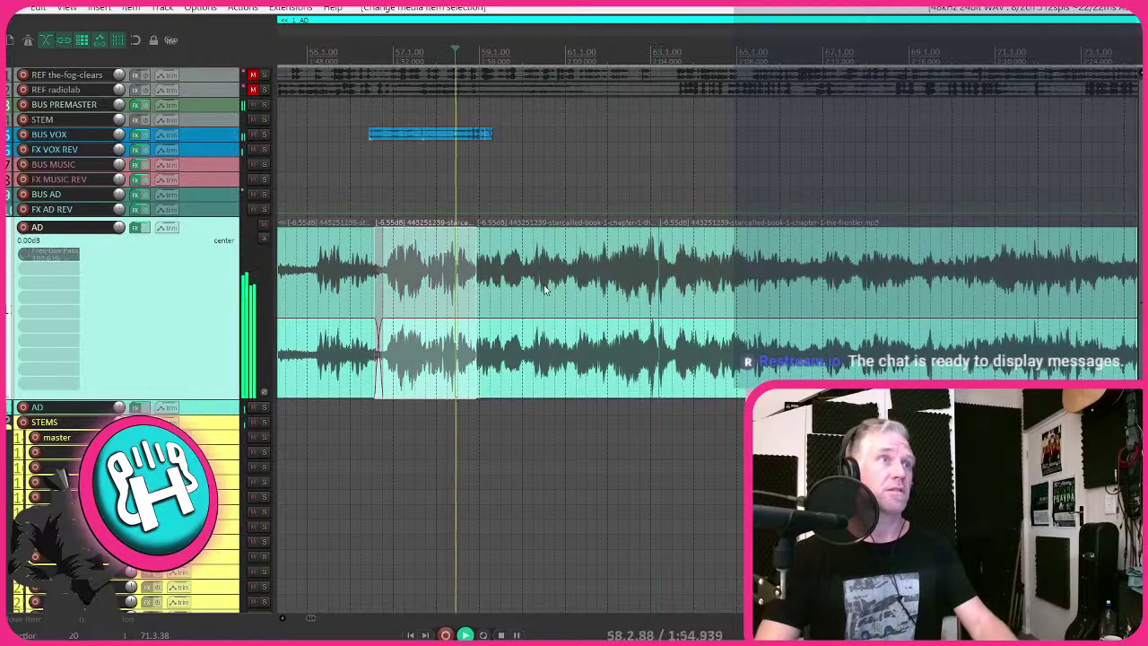
click(544, 289)
scroll(542, 290, up, 2)
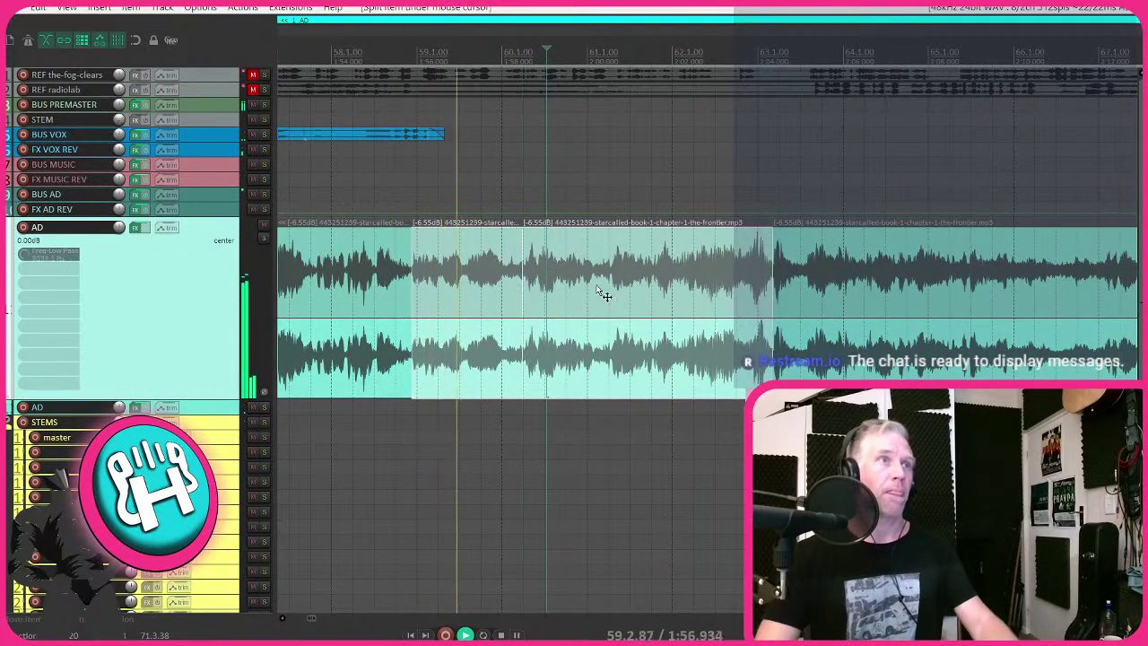
key(s)
key(Delete)
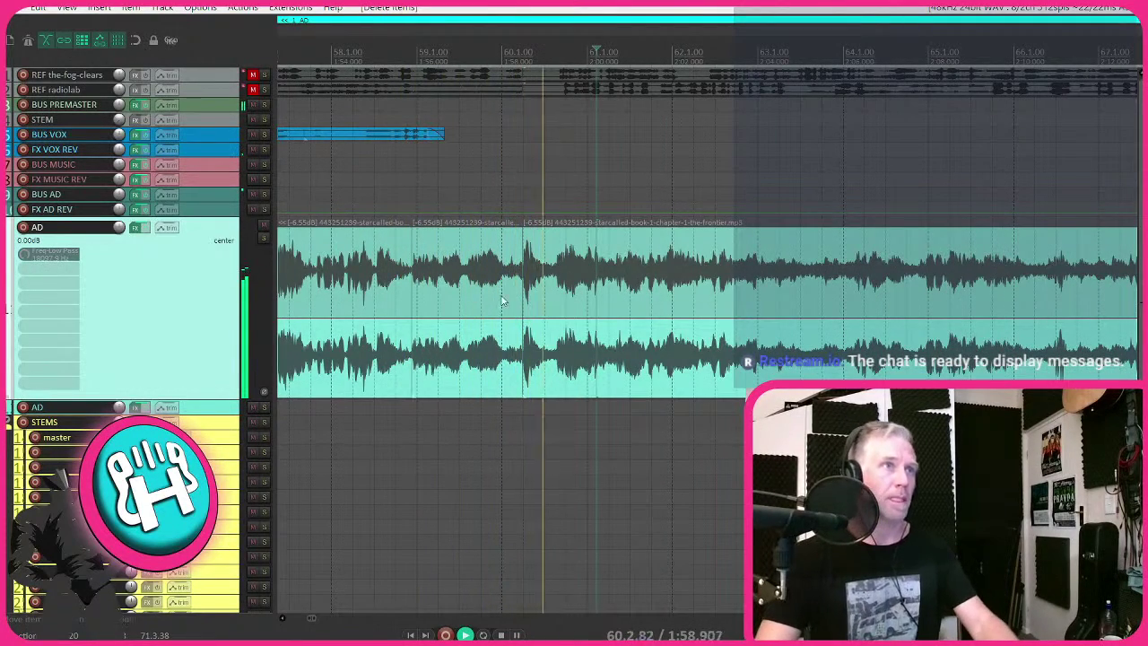
- Nudge the AD audio after the cut near bar 60 slightly earlier to crossfade with the preceding part, and play across the join
click(458, 193)
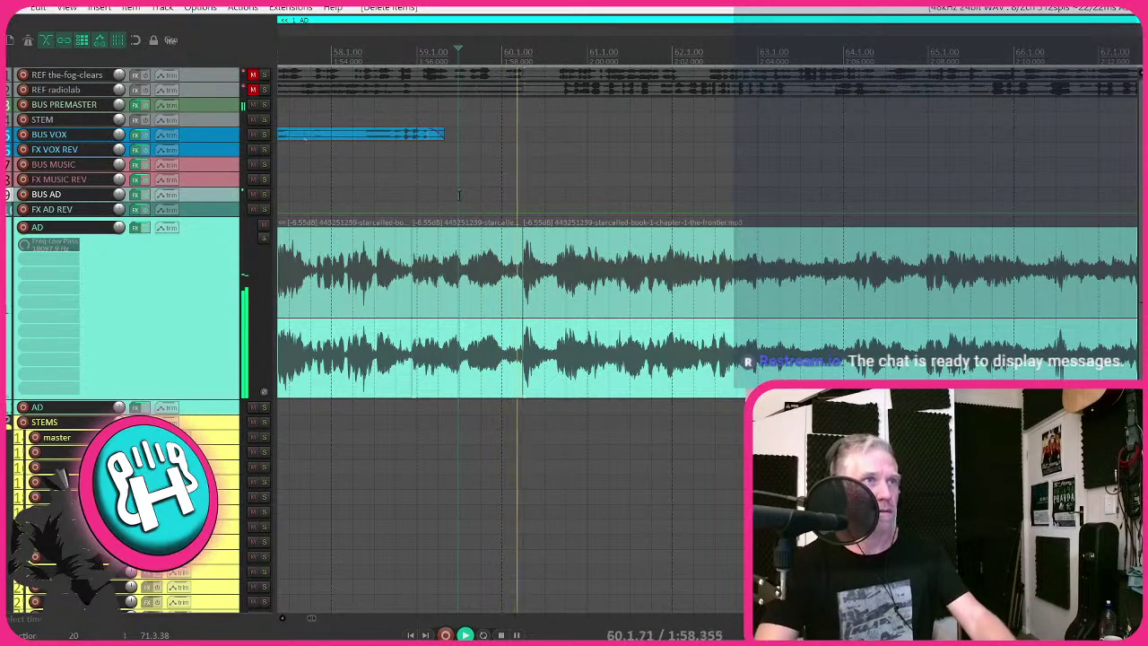
click(543, 281)
scroll(547, 279, up, 3)
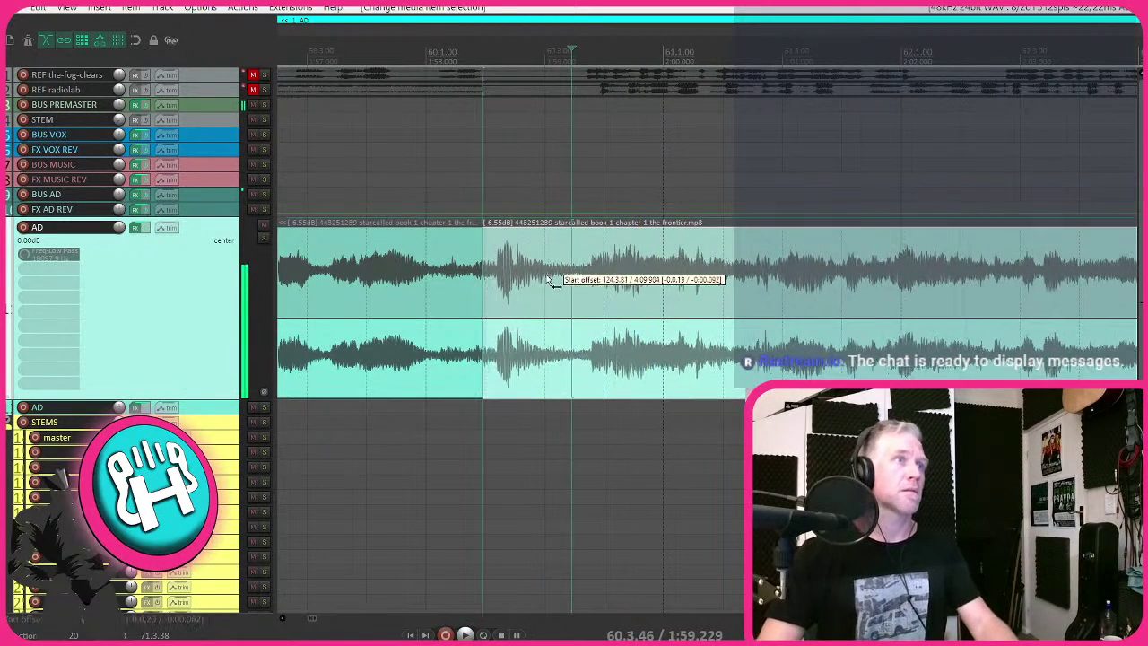
click(358, 263)
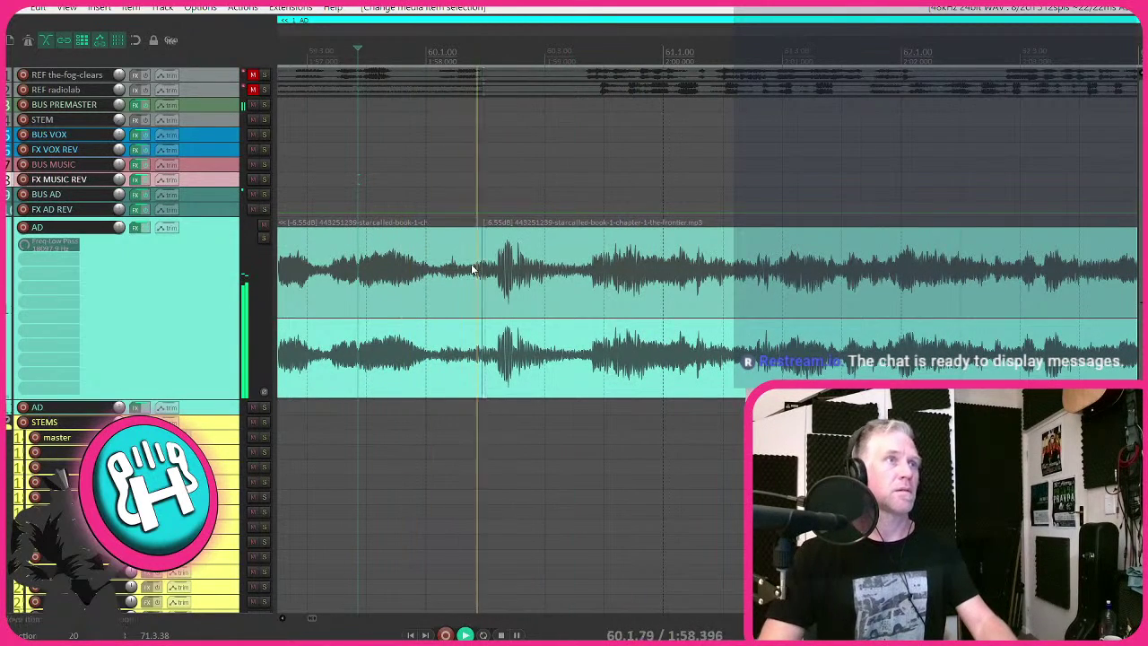
drag(591, 280, 576, 284)
click(303, 179)
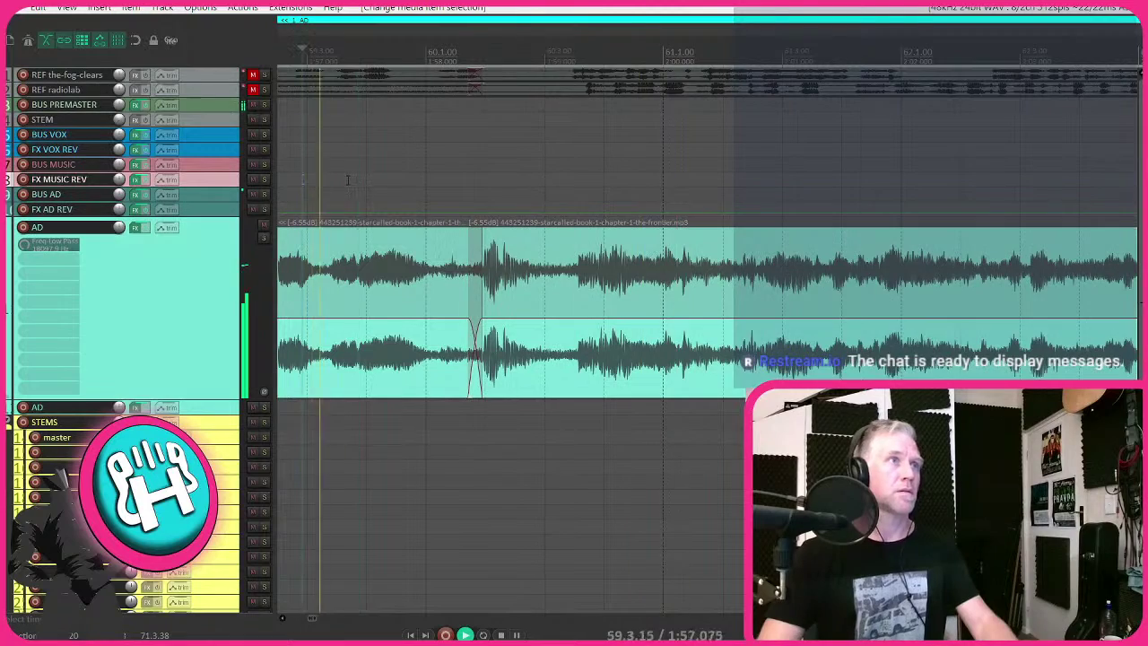
scroll(567, 254, down, 2)
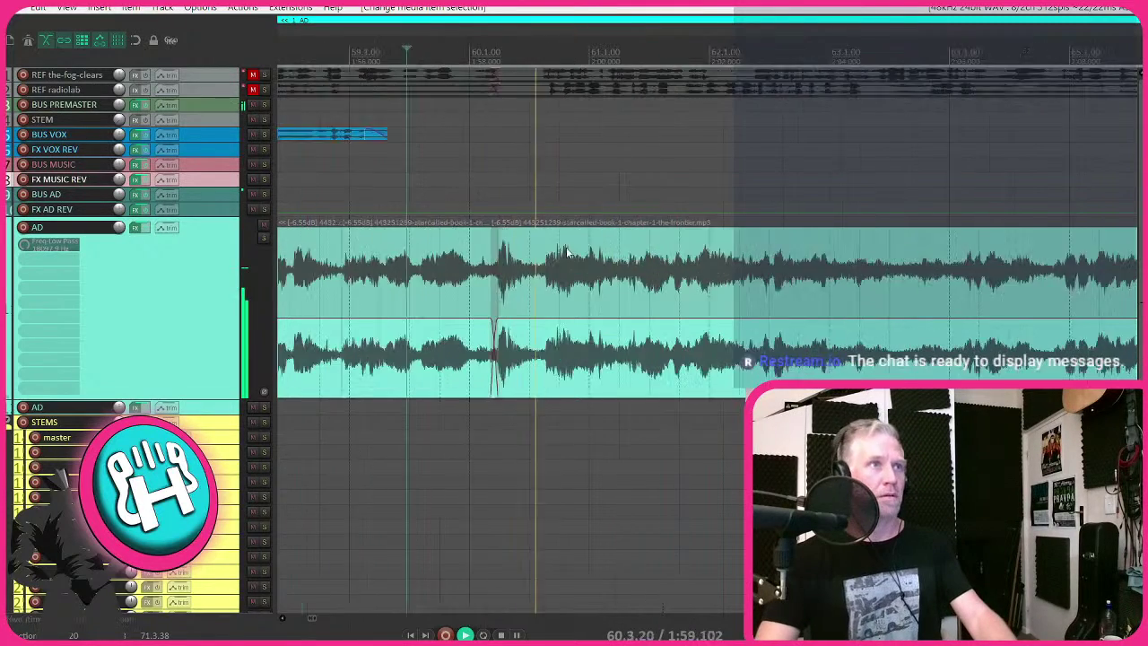
scroll(573, 260, down, 2)
scroll(612, 280, up, 1)
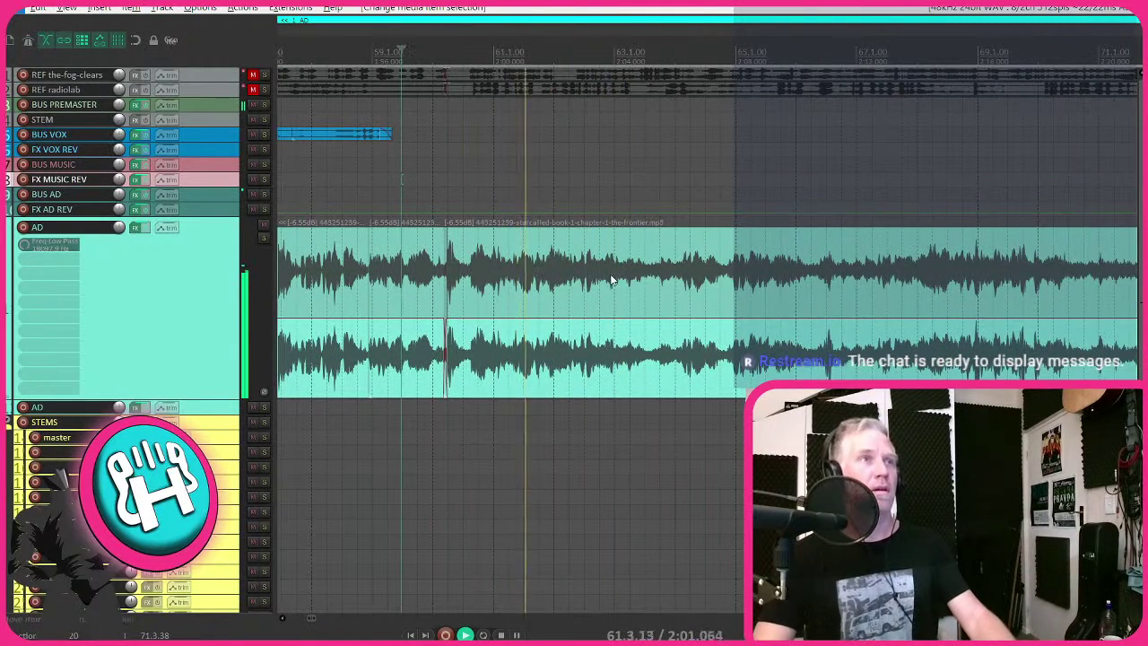
- Split the AD audio between bars 61 and 62 and trim the start of the following part to about bar 68
click(515, 284)
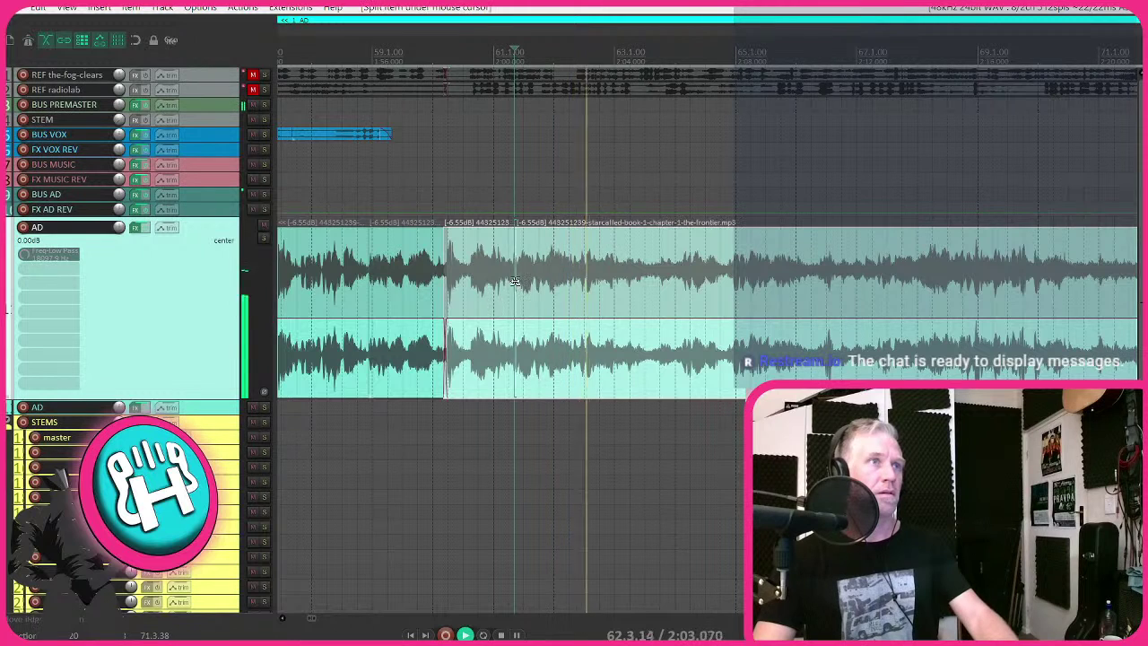
key(s)
click(538, 294)
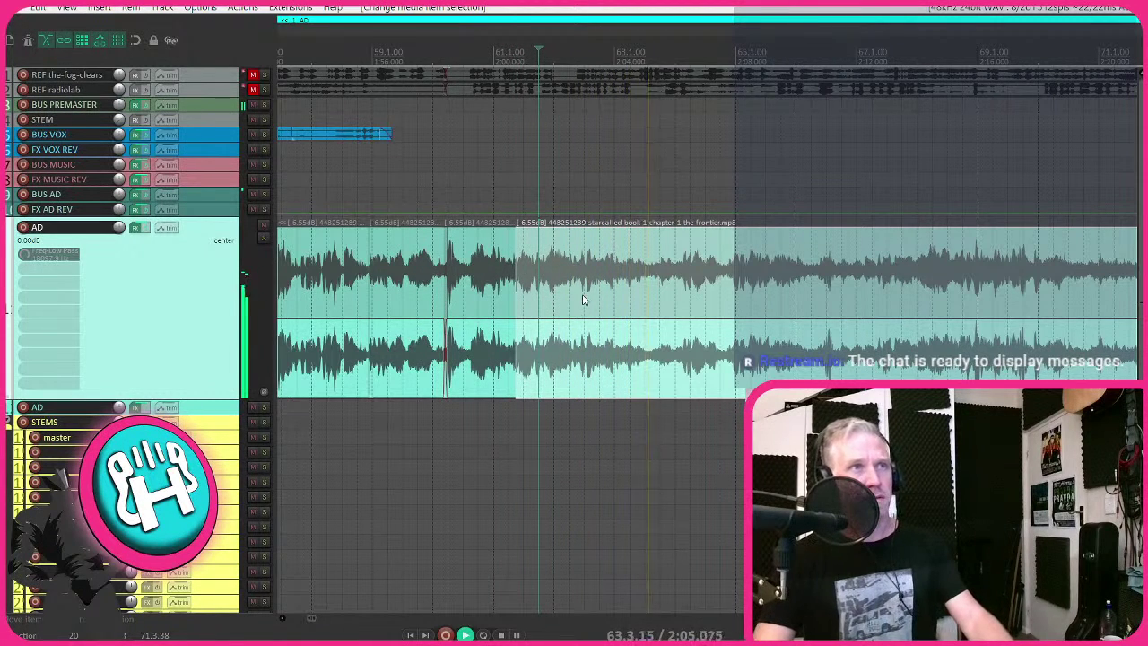
drag(528, 302, 710, 302)
scroll(709, 303, down, 4)
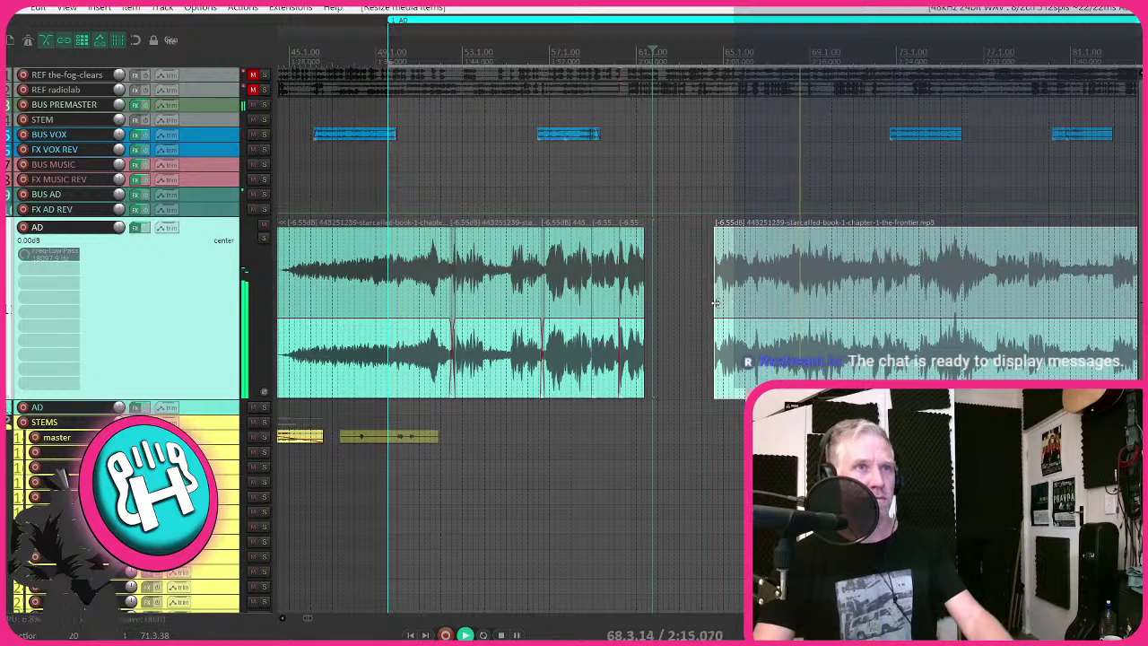
drag(715, 302, 788, 302)
- Move the vocal item near bar 73 to about bar 83, shifting the following vocals with it
scroll(793, 298, down, 3)
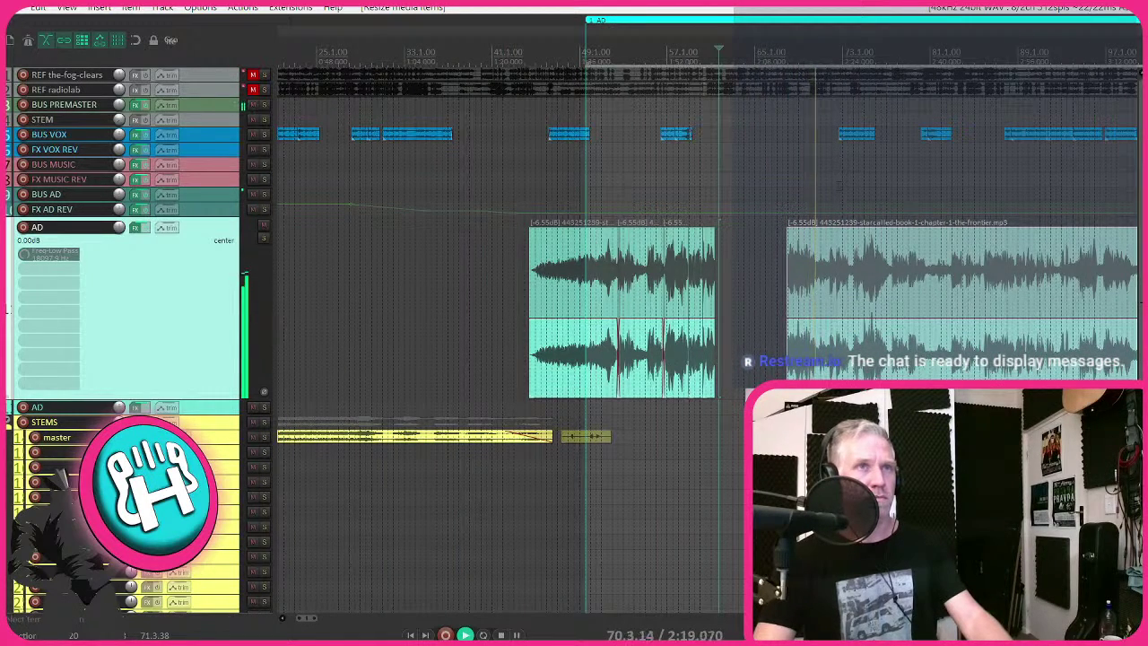
drag(848, 136, 994, 143)
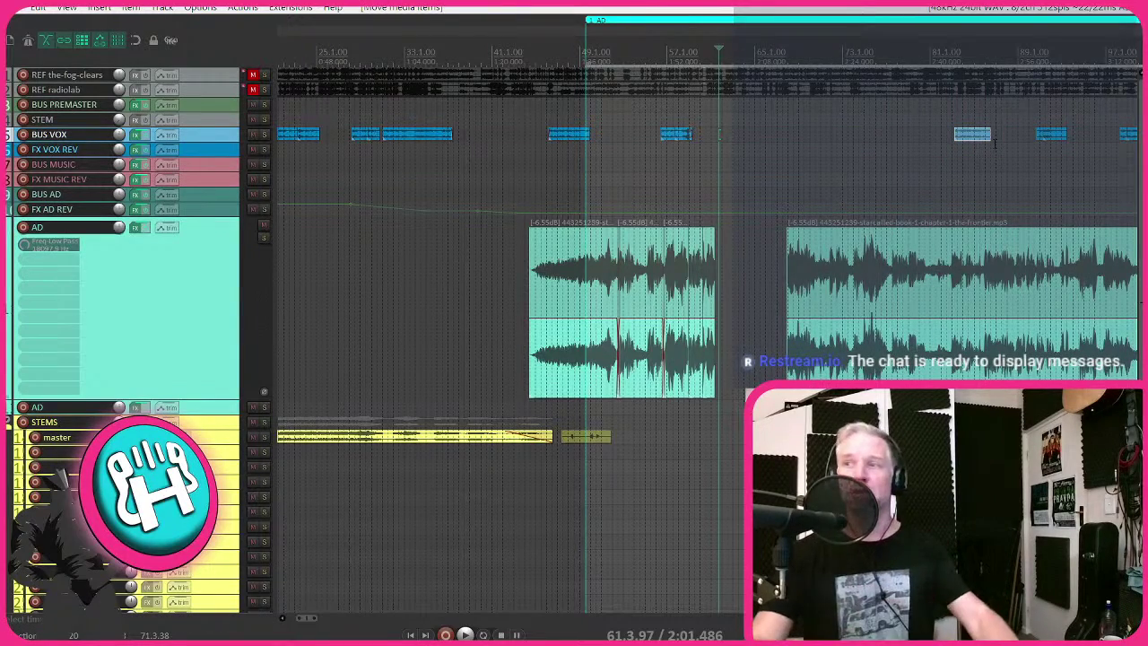
- Play the AD audio from near bar 75 and trim the start of the part after the gap to just before bar 76
scroll(906, 260, up, 3)
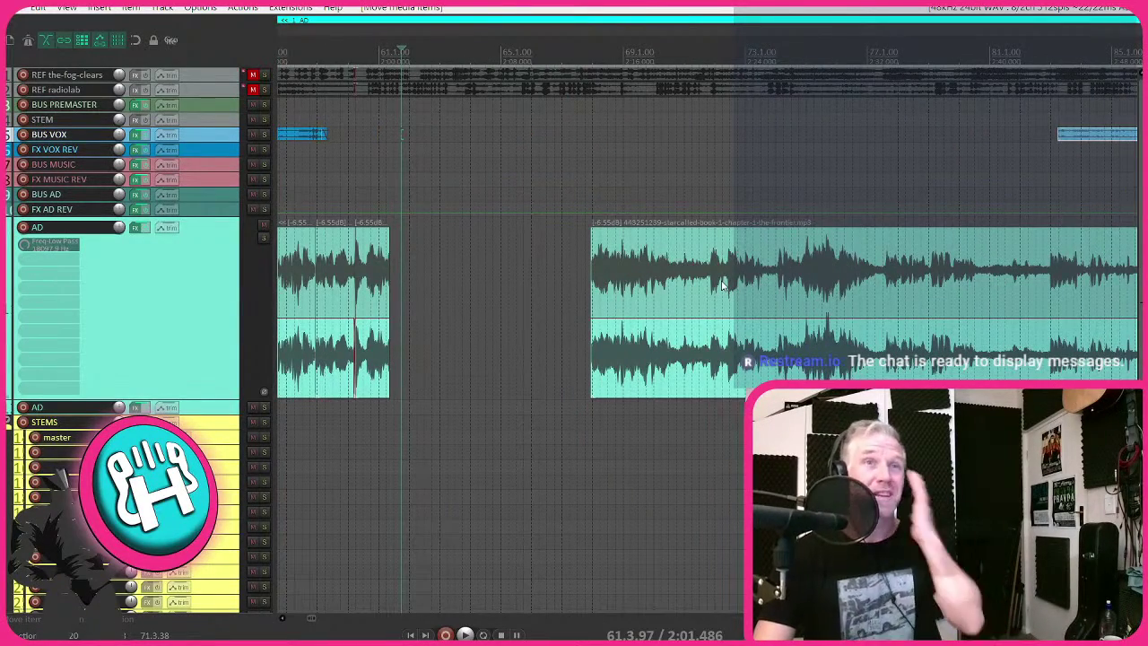
click(836, 182)
scroll(812, 207, down, 2)
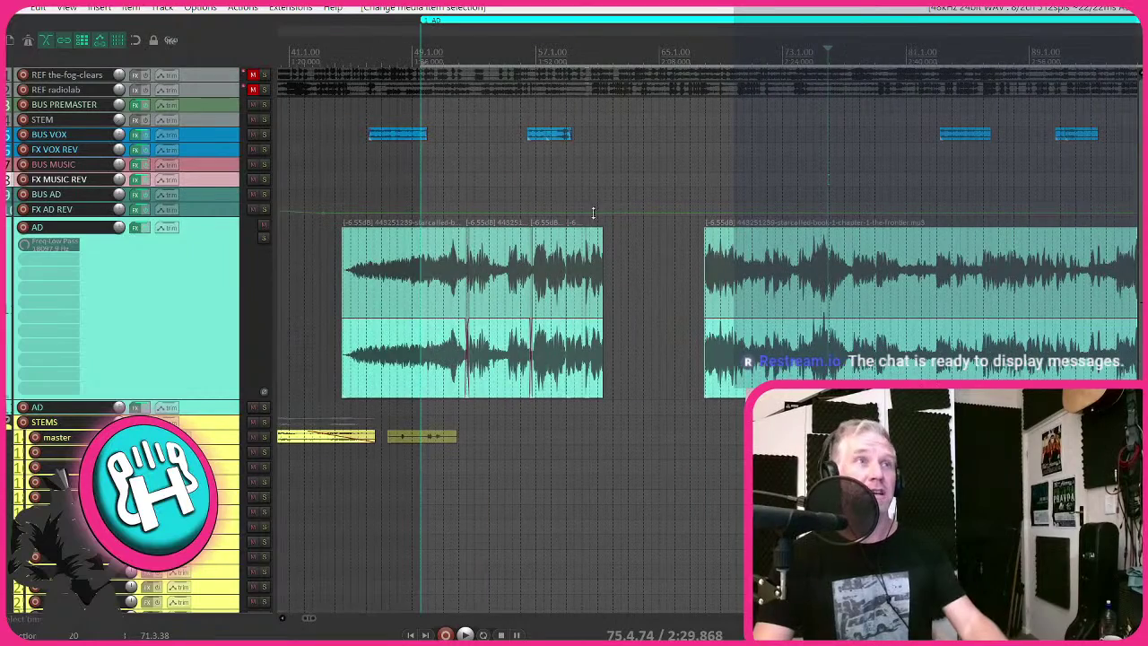
scroll(794, 208, up, 2)
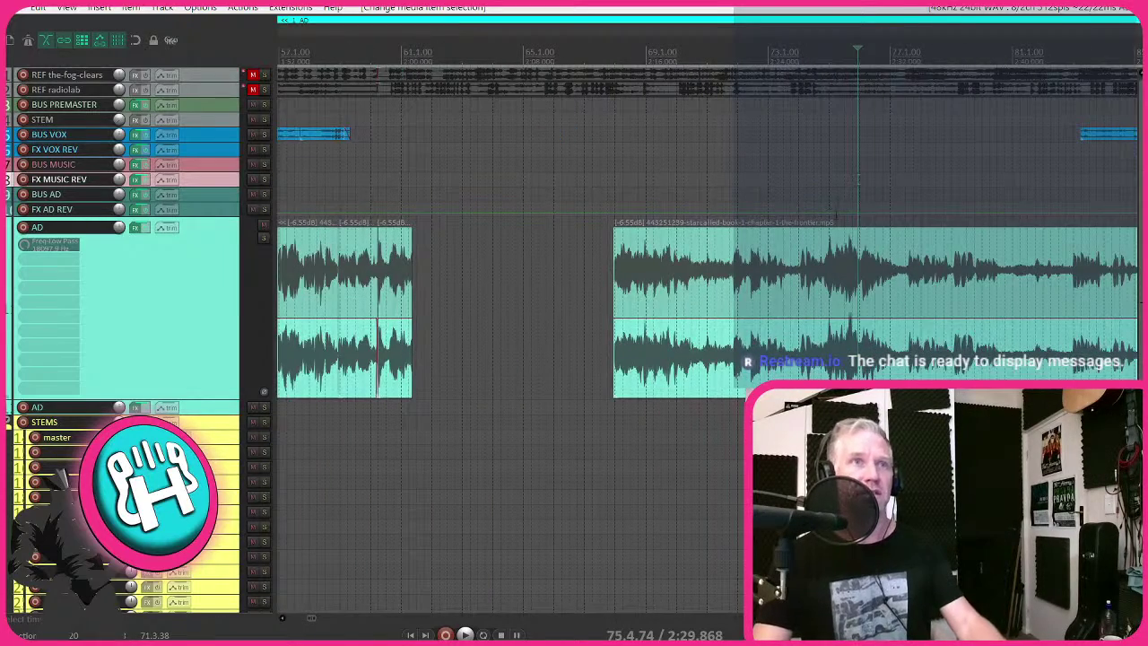
scroll(863, 209, right, 2)
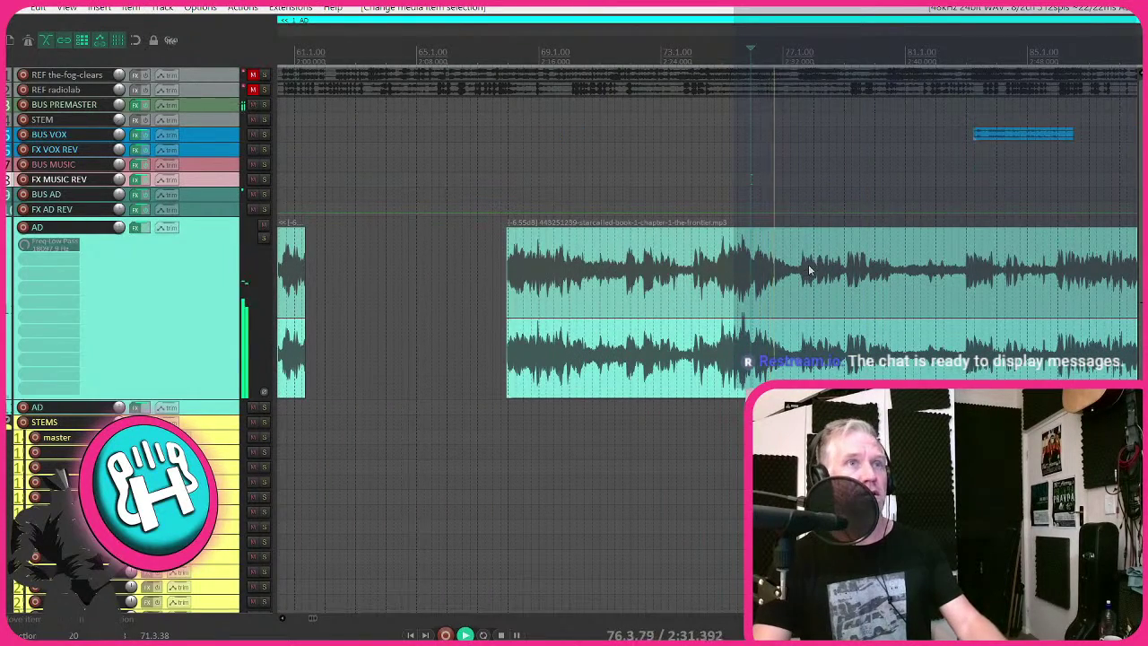
drag(504, 273, 751, 269)
scroll(753, 281, up, 3)
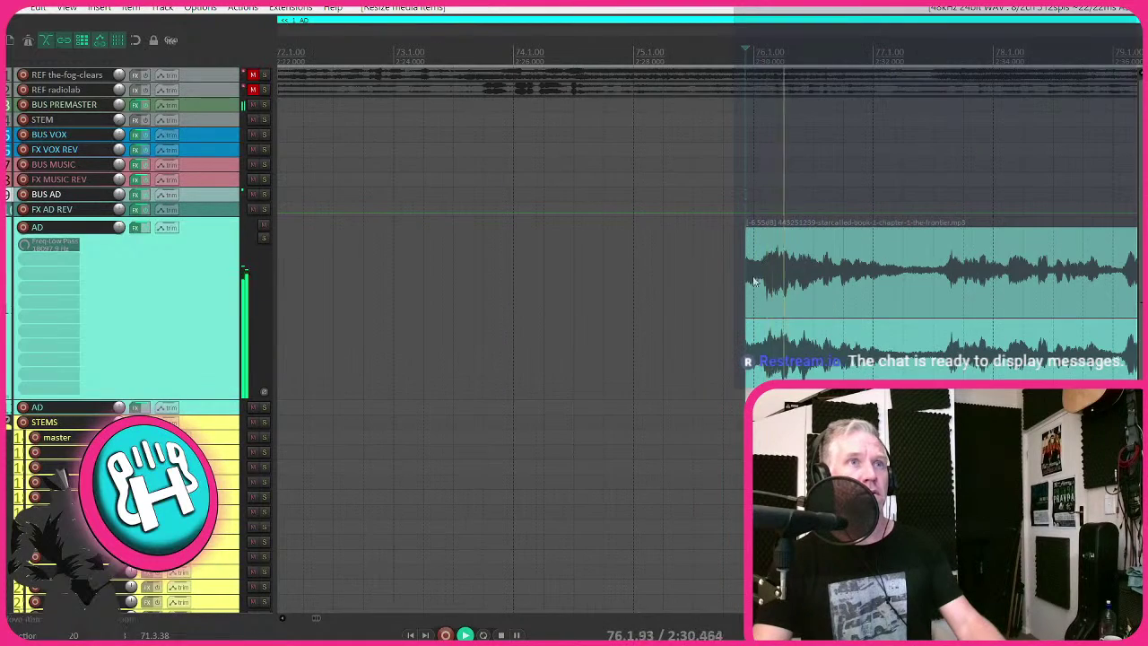
- Play on from about bar 77 and trim the start of the AD part after the gap to between bars 79 and 80
scroll(755, 286, down, 2)
scroll(892, 186, down, 4)
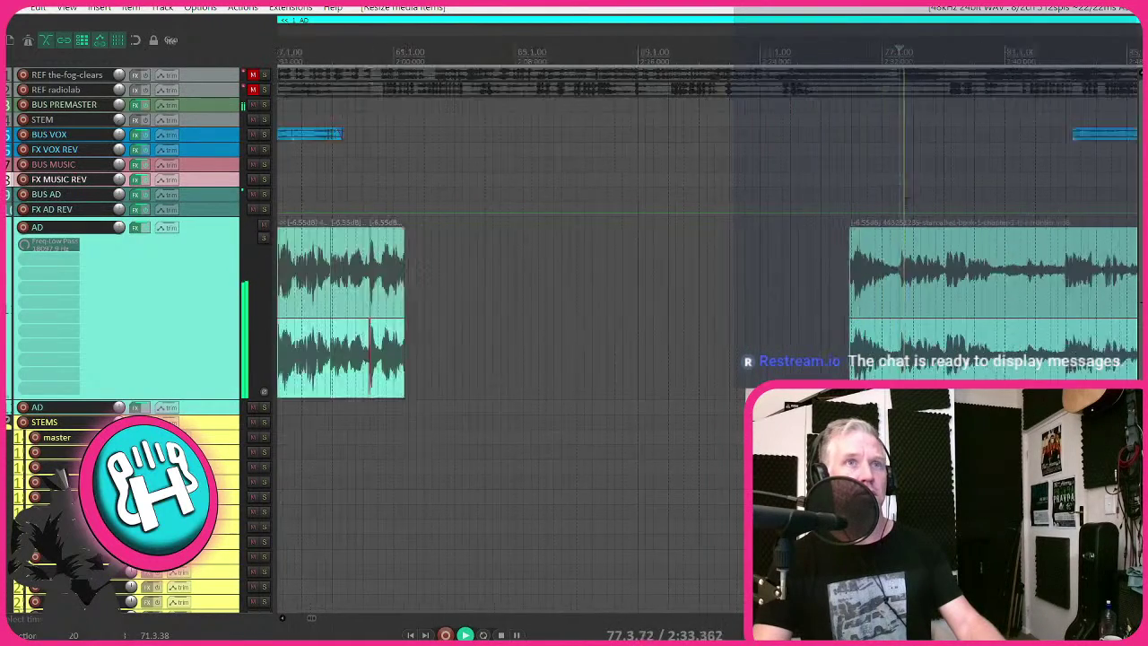
scroll(507, 291, up, 3)
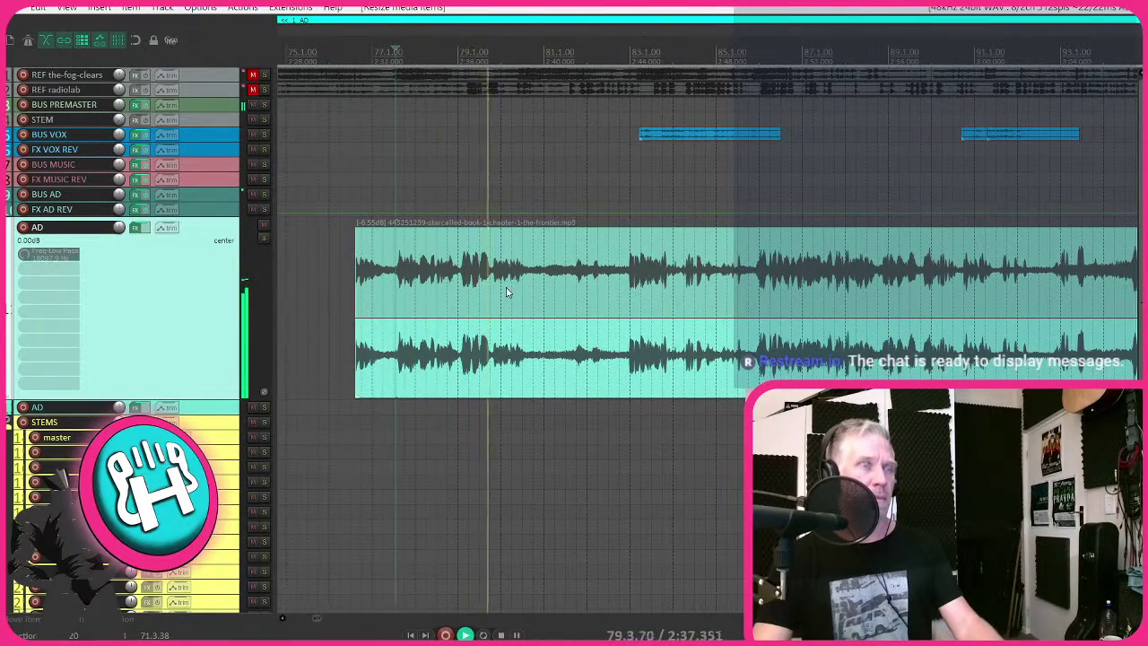
drag(356, 289, 493, 289)
scroll(499, 288, down, 2)
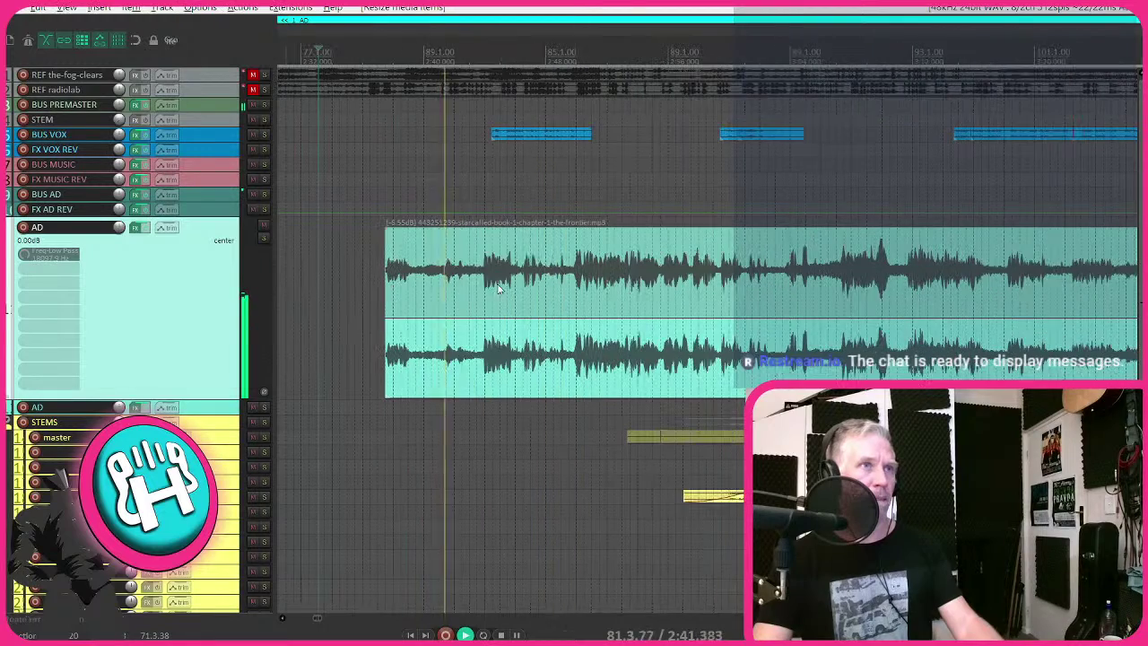
- Move the vocal item near bar 83 to about bar 93 with the following vocals, and trim the AD audio's start to just before bar 86
drag(502, 135, 839, 136)
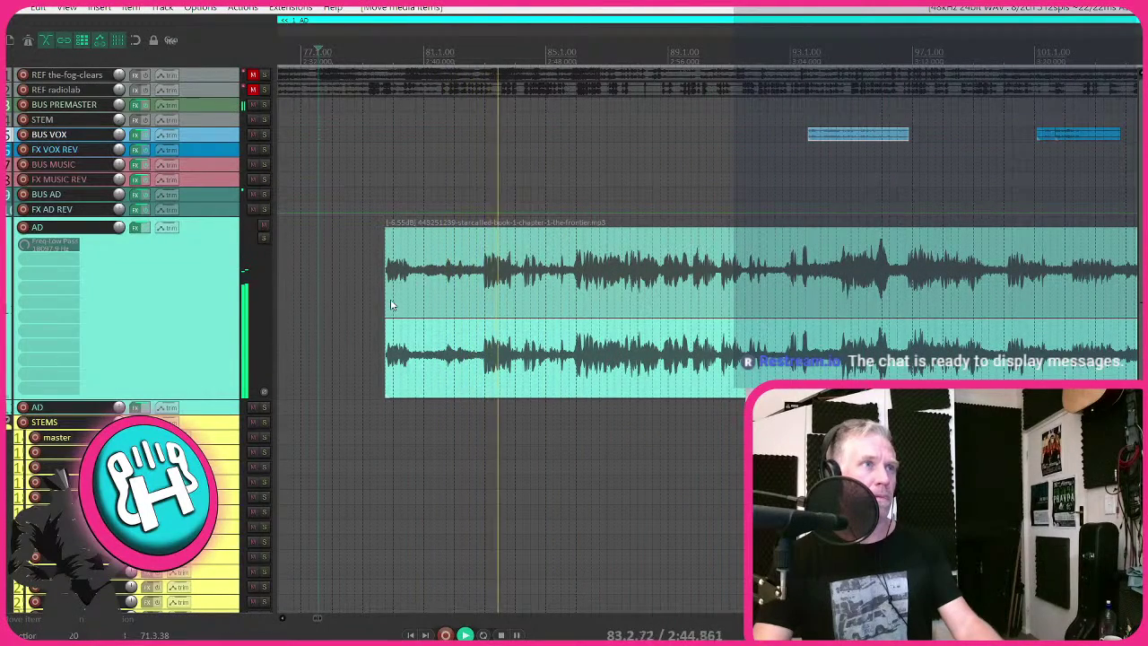
click(563, 300)
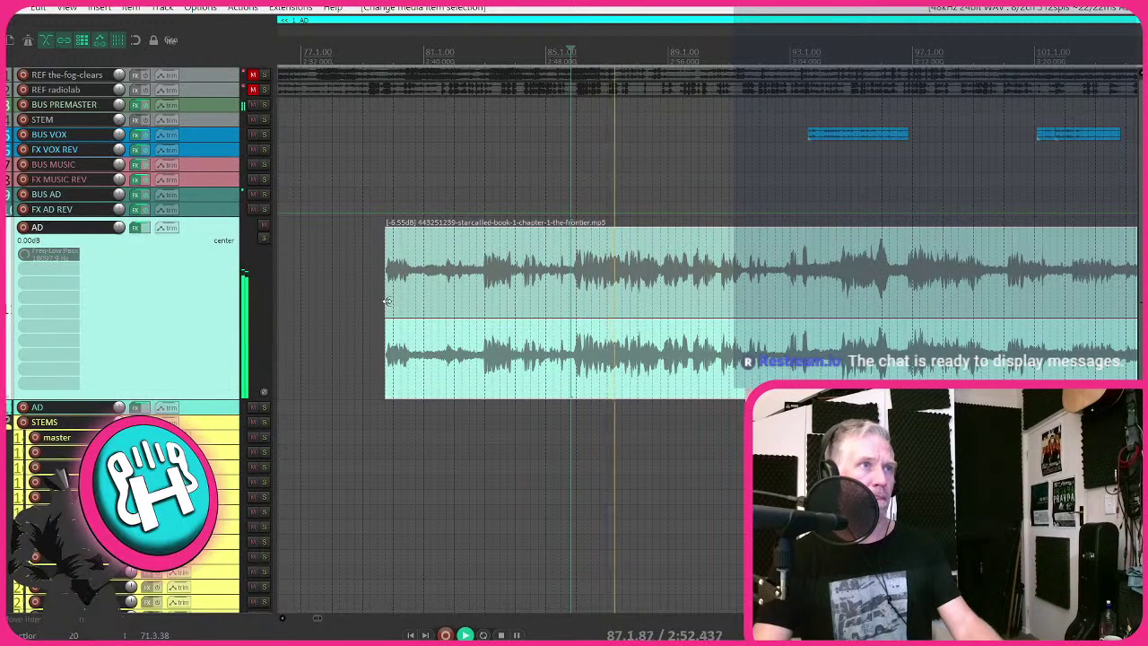
drag(401, 306, 609, 299)
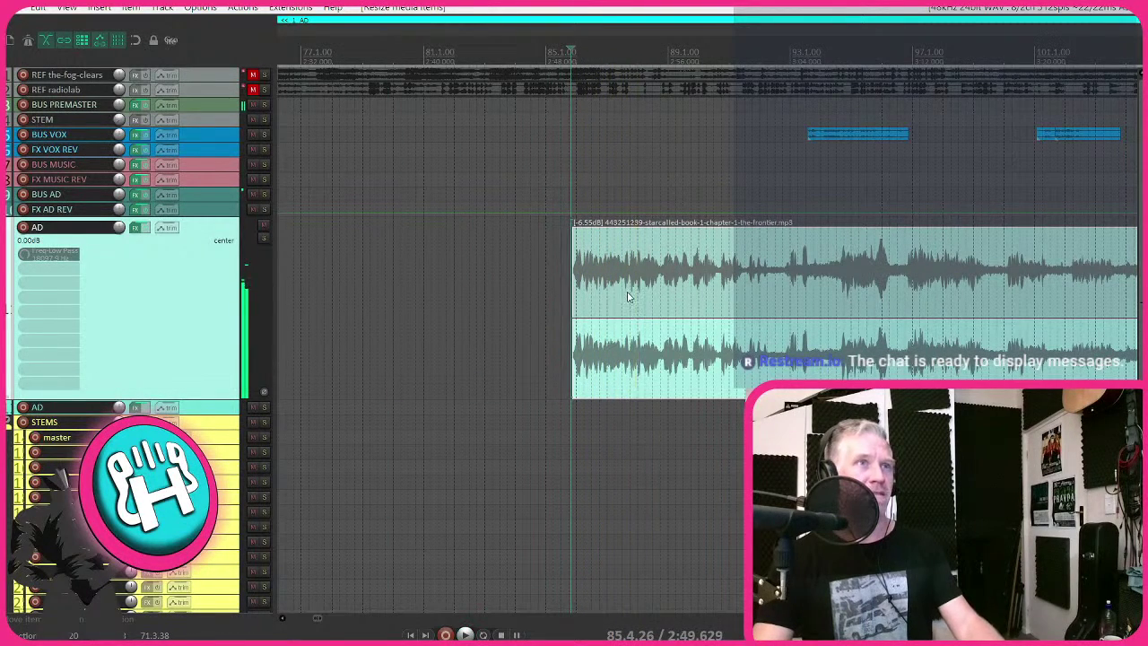
- Split the AD audio between bars 87 and 88 and move the short part before the cut back to just after the audio ending near bar 61
click(627, 298)
scroll(574, 296, down, 3)
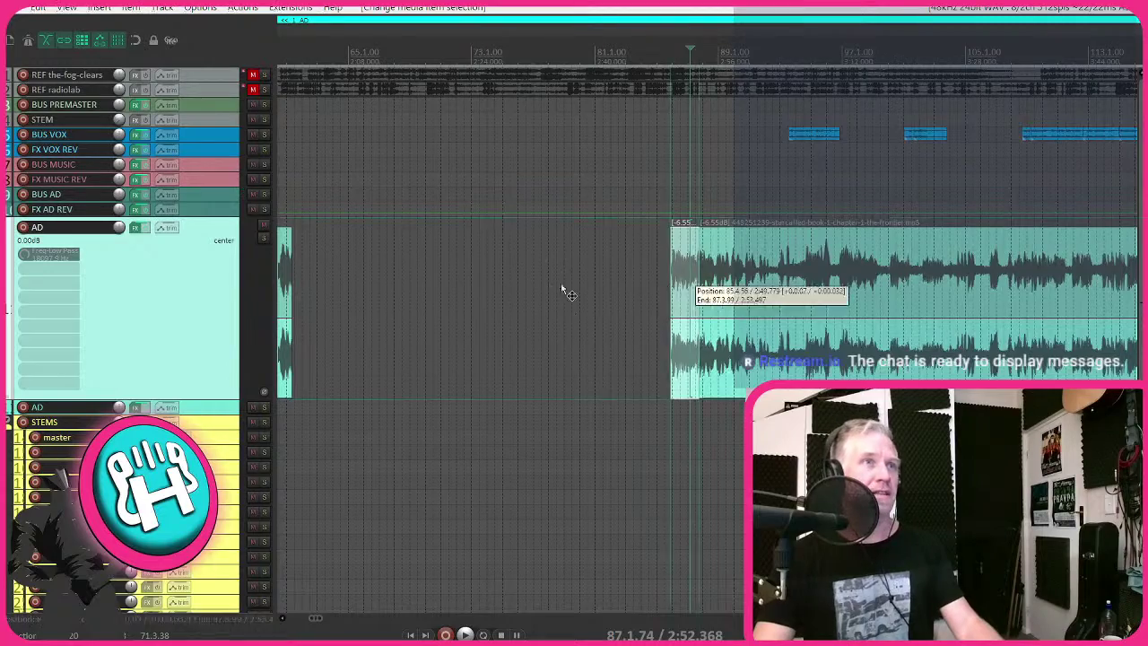
drag(565, 291, 377, 292)
scroll(414, 294, left, 4)
drag(749, 276, 916, 279)
drag(688, 290, 633, 291)
click(592, 196)
scroll(589, 198, up, 5)
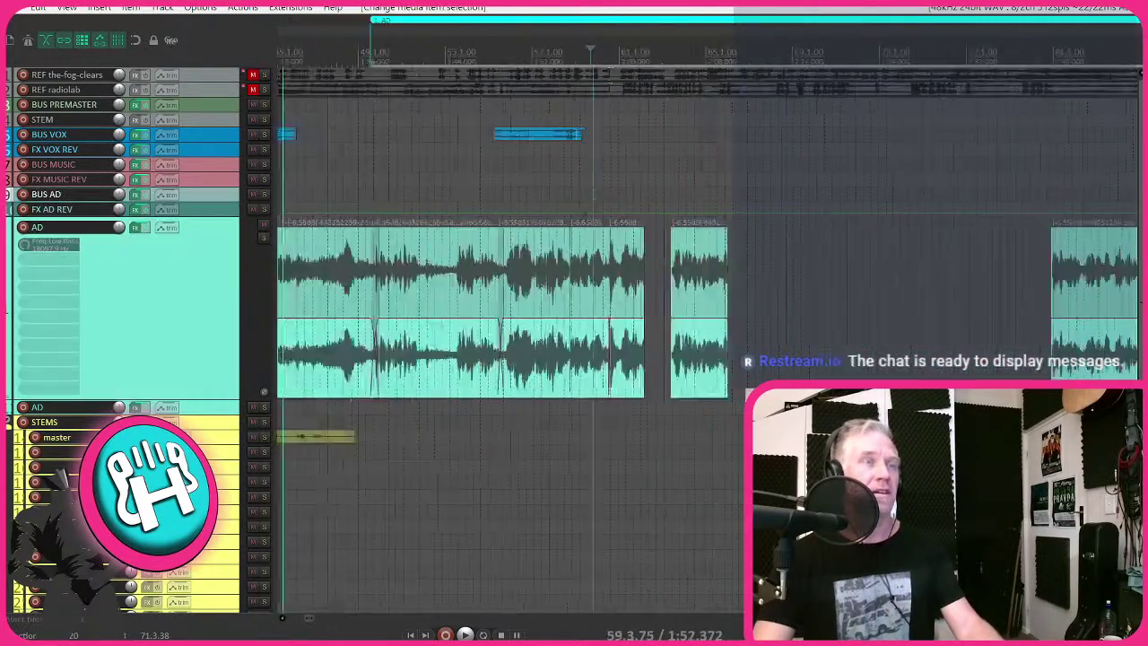
drag(778, 277, 745, 273)
scroll(779, 277, down, 4)
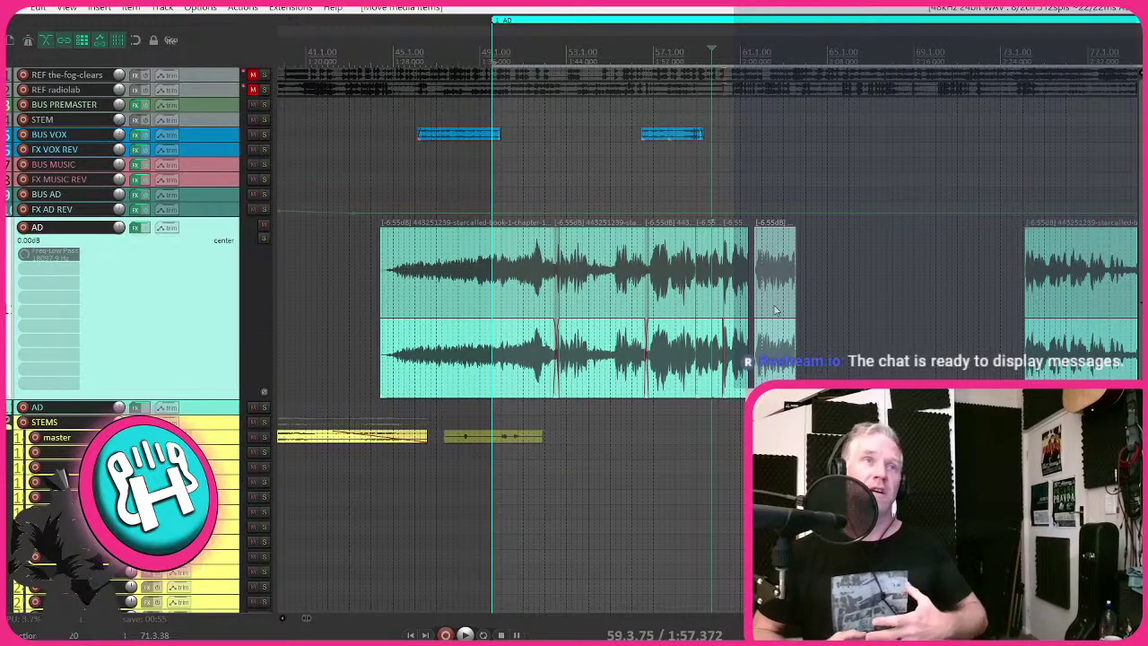
- Play from about bar 60 and shift the short AD part earlier to crossfade with the preceding part between bars 61 and 62
scroll(776, 305, up, 3)
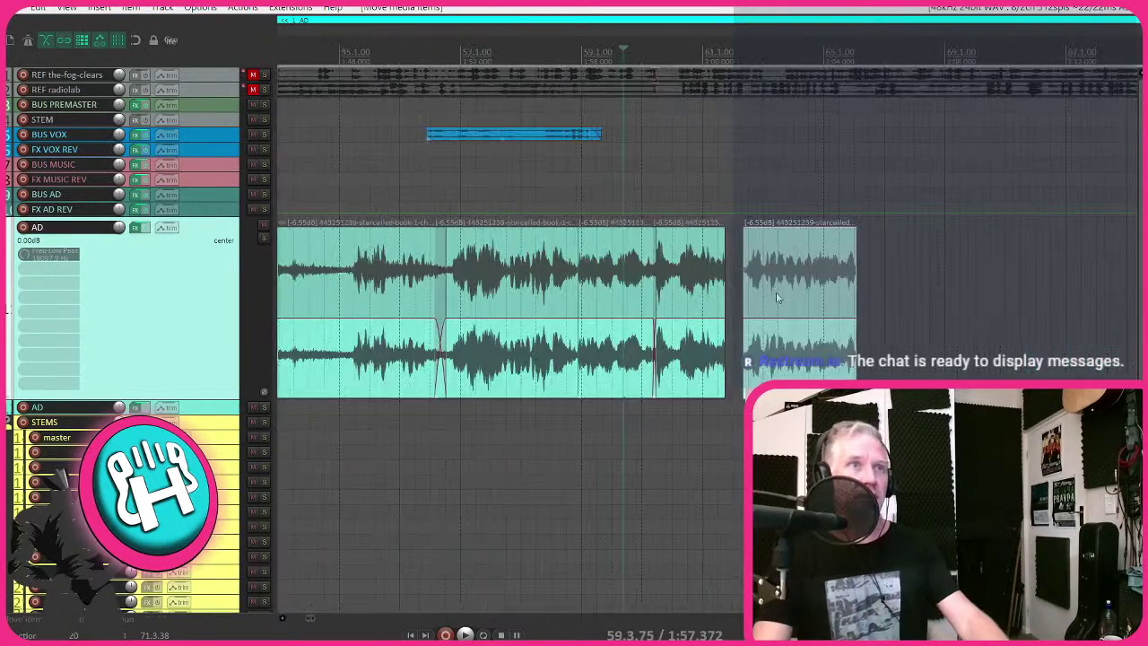
scroll(749, 247, down, 3)
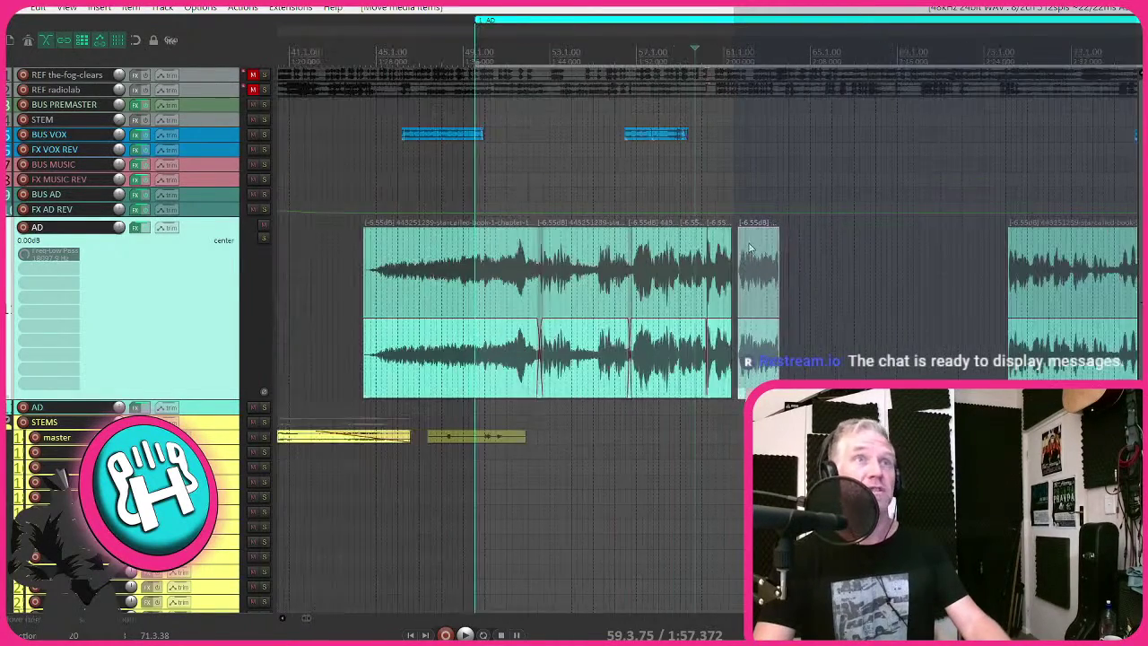
scroll(502, 314, right, 2)
scroll(607, 313, up, 3)
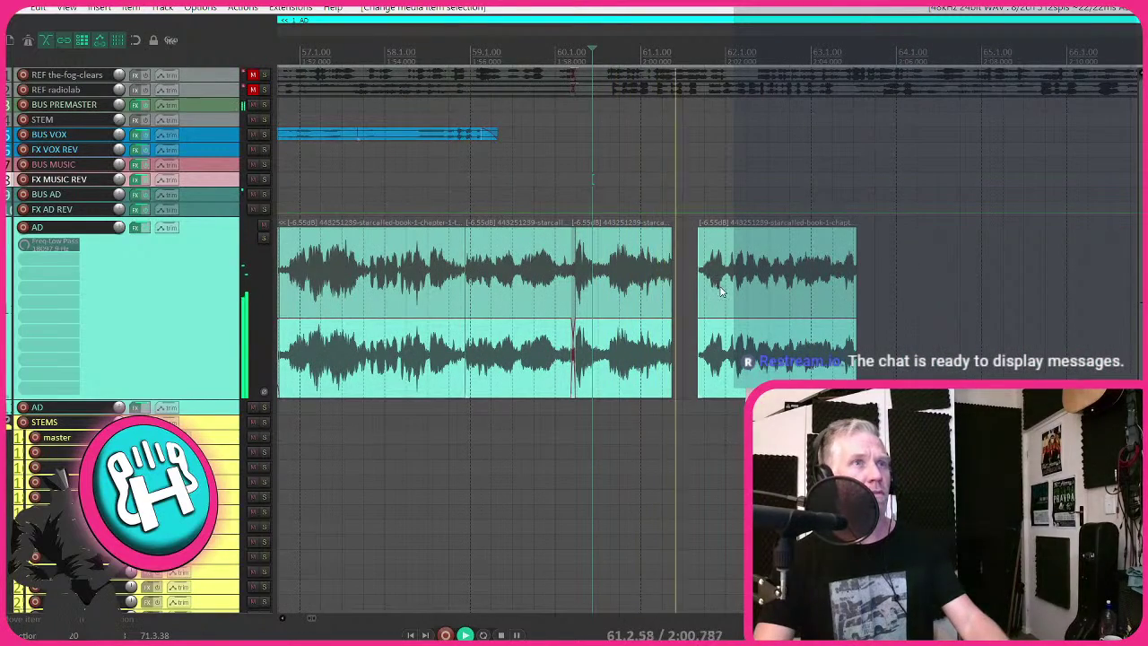
scroll(718, 285, up, 2)
drag(687, 287, 626, 289)
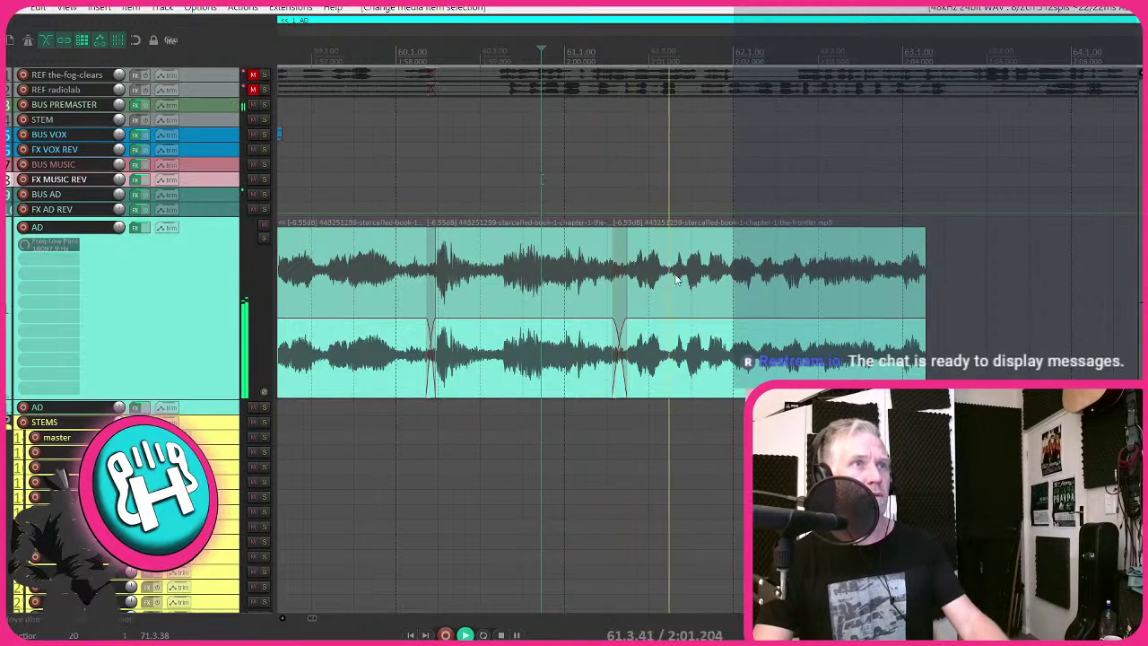
scroll(544, 176, down, 3)
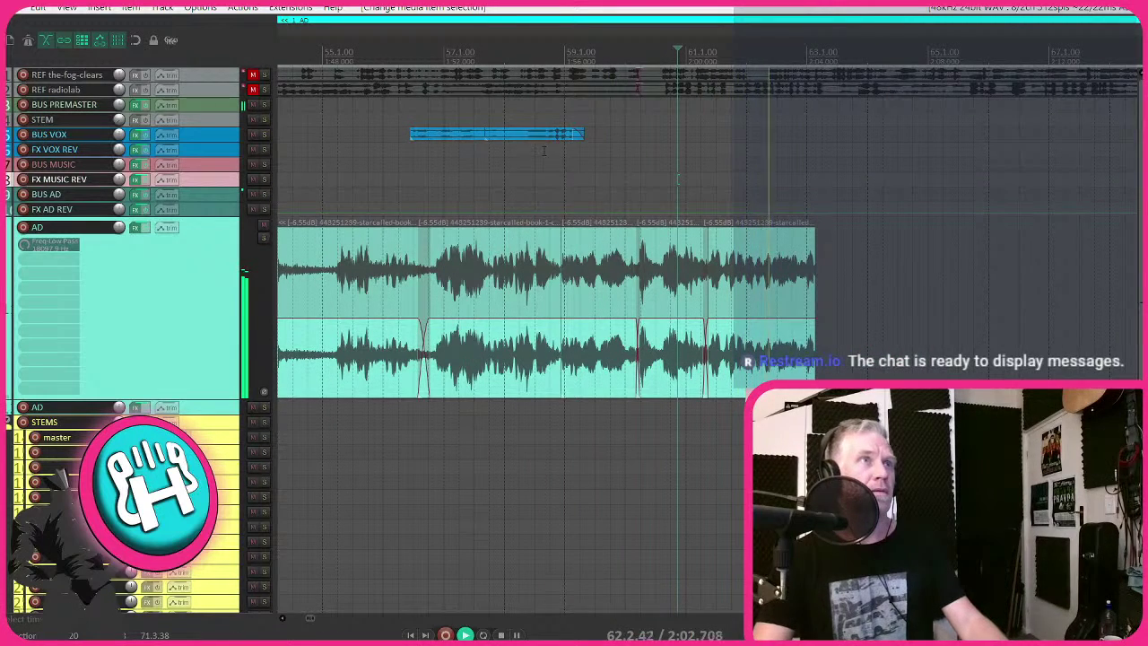
- Play across the AD joins between bars 60 and 62, and move the short last part to about bar 63
click(668, 281)
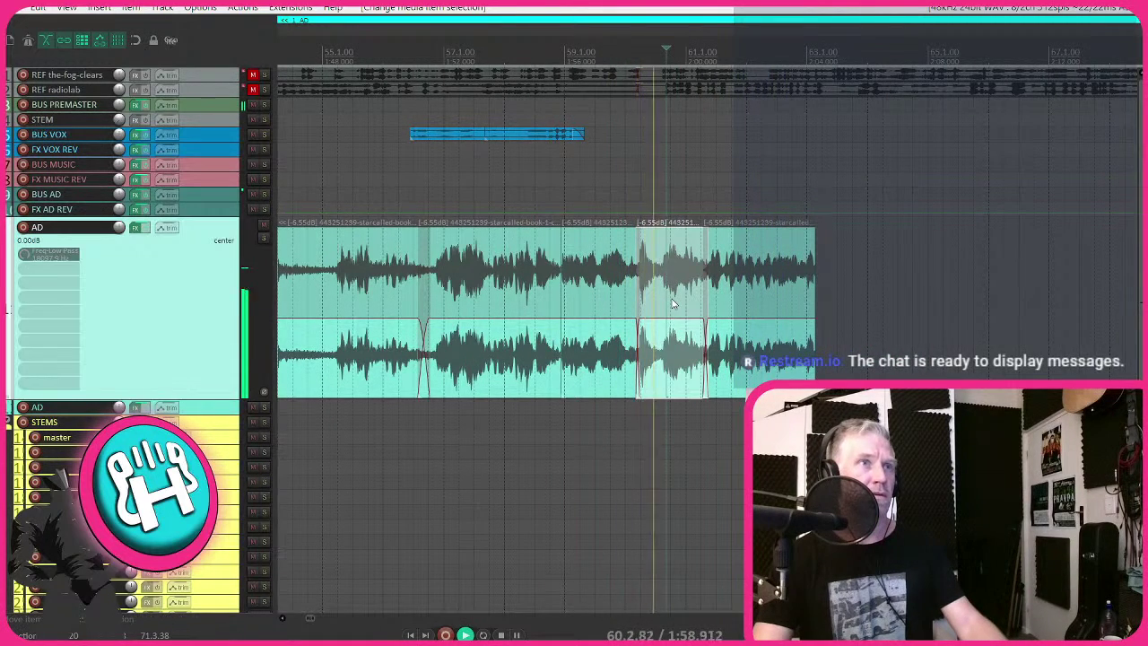
scroll(682, 302, up, 4)
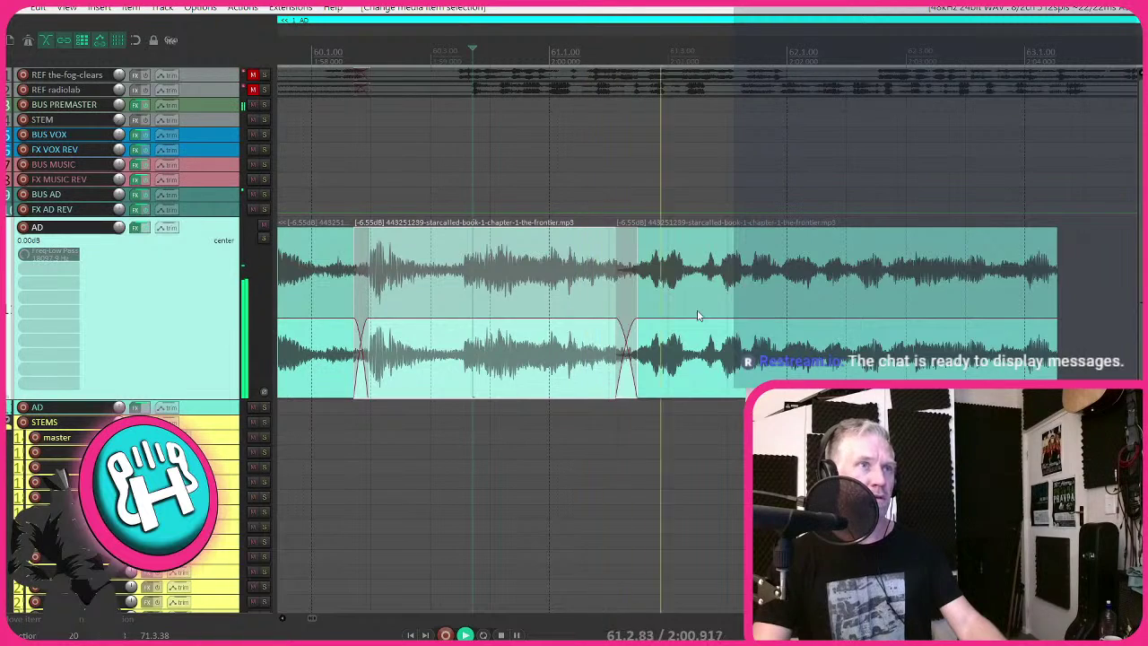
scroll(735, 281, down, 3)
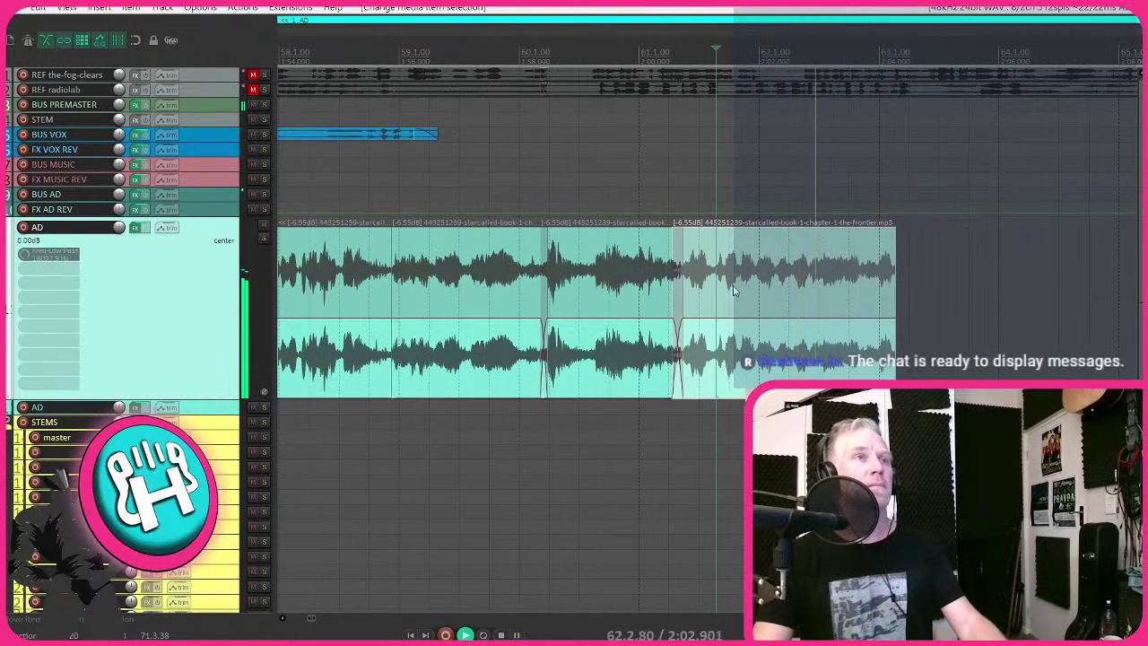
drag(736, 282, 955, 285)
drag(677, 284, 767, 283)
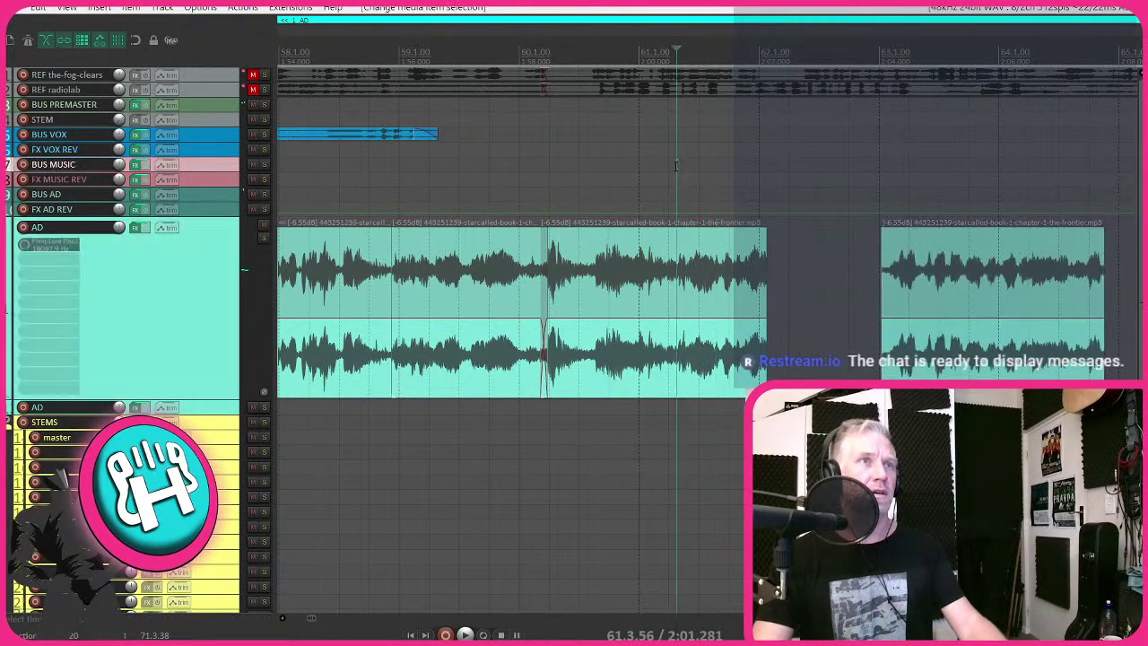
key(ctrl+z)
key(ctrl+z)
key(ctrl+z)
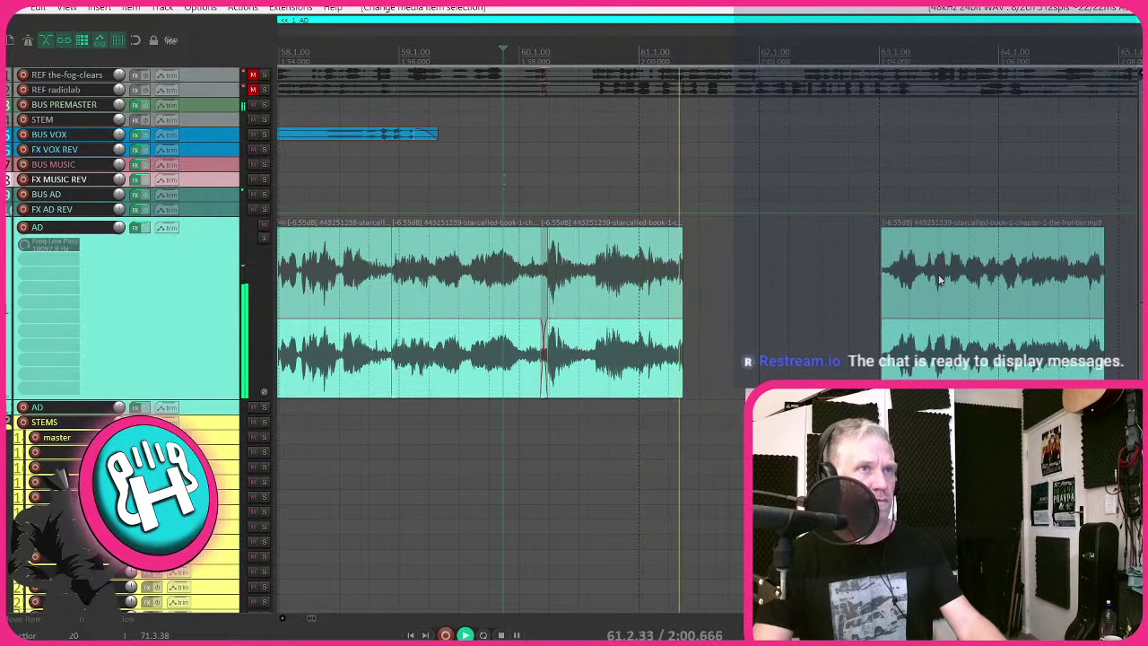
- Fade the short AD part in on the lower AD track beneath the preceding part's fade-out, extending its start to between bars 60 and 61
drag(939, 281, 726, 280)
click(619, 190)
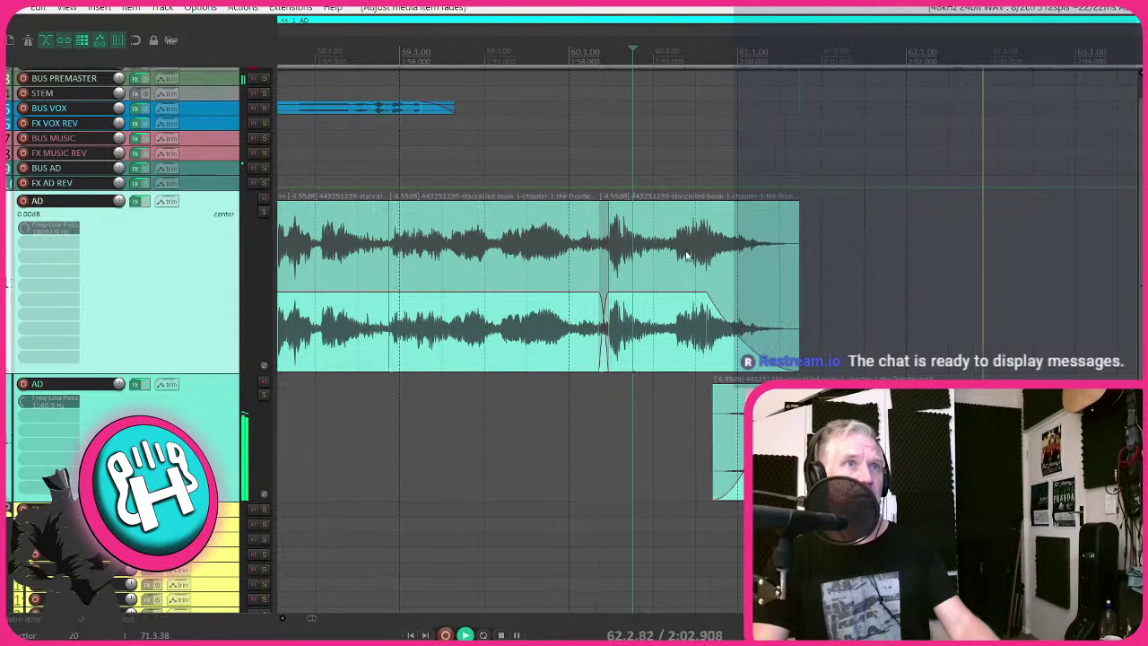
click(639, 428)
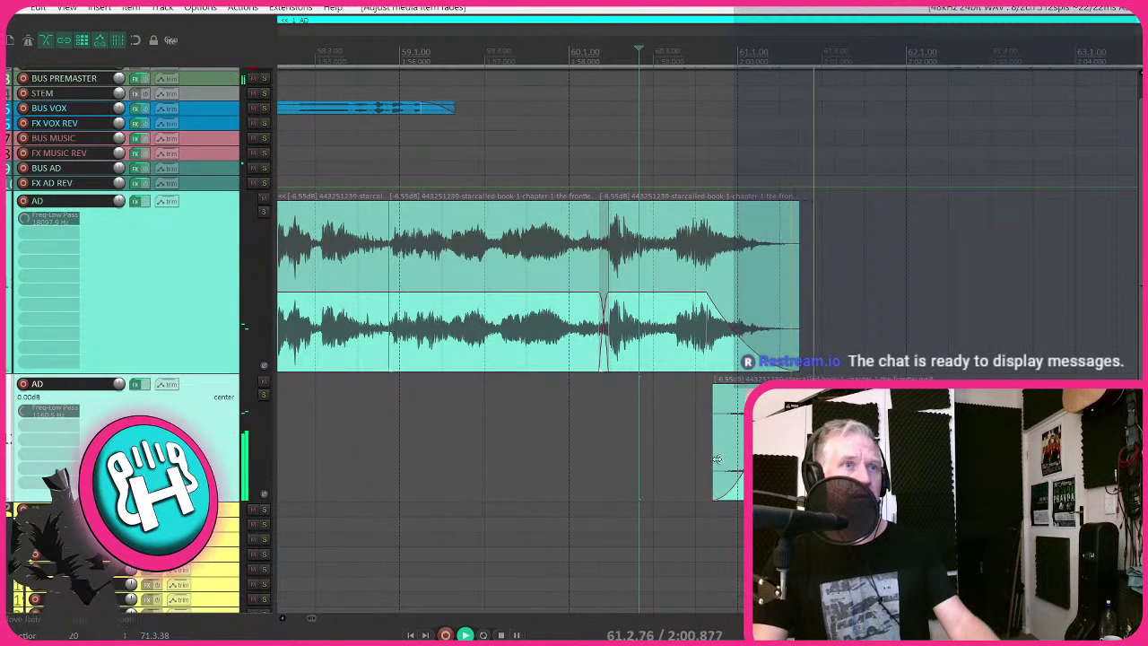
drag(717, 459, 662, 459)
click(548, 444)
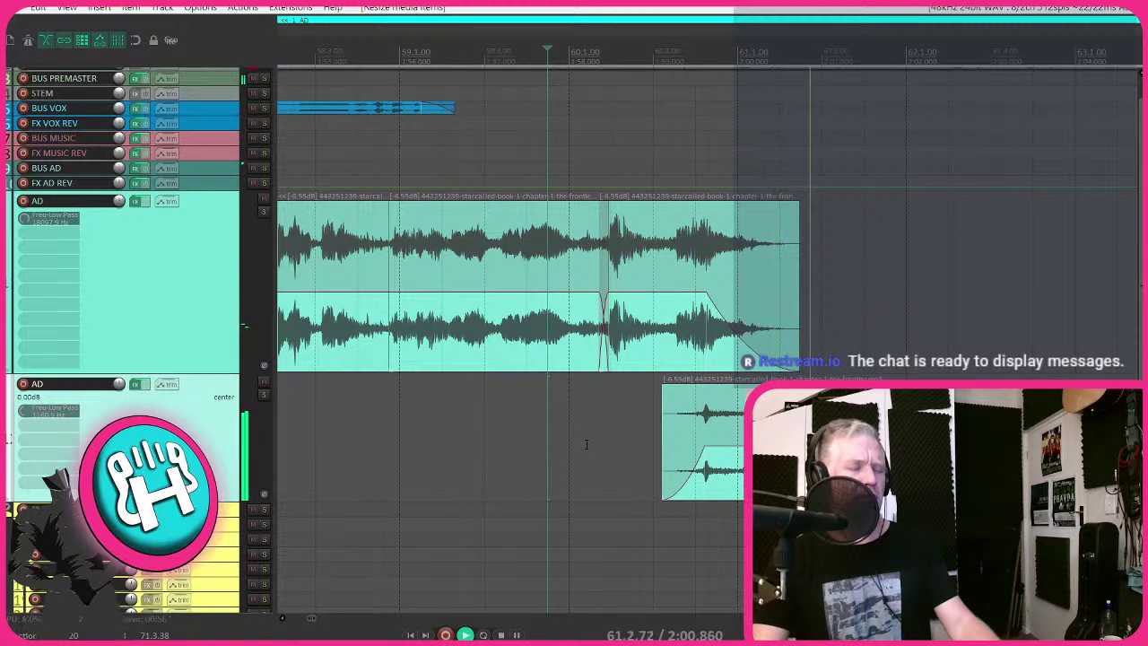
- Move the short part from the lower AD track onto the upper one, crossfading it around bar 61, and play across the join
scroll(740, 269, down, 3)
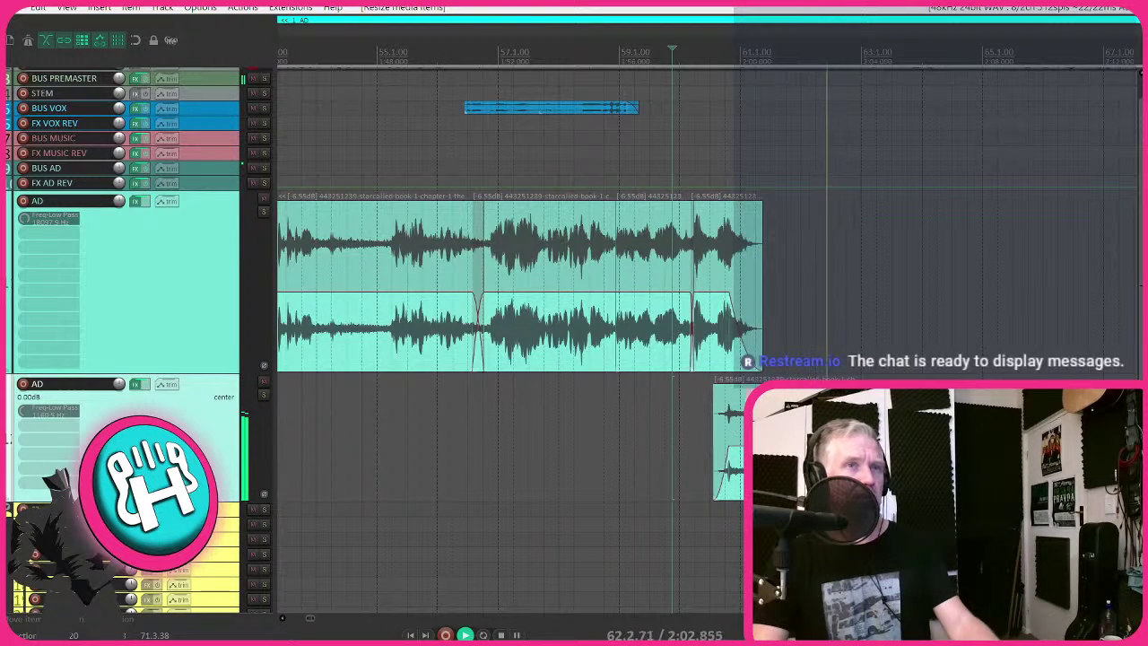
click(823, 269)
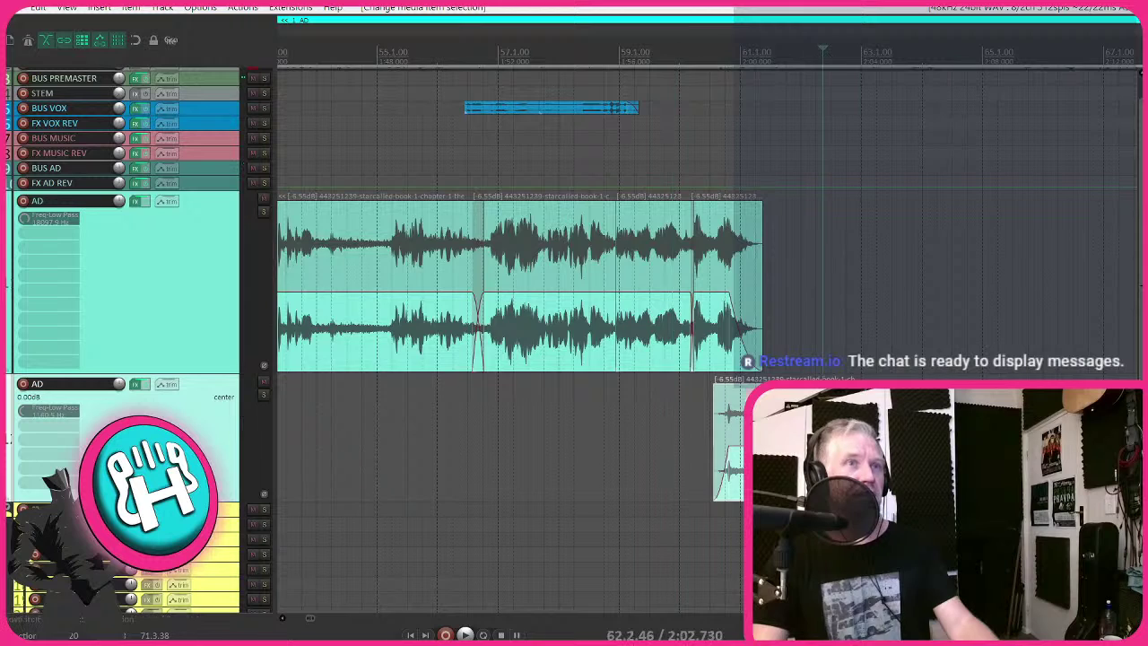
scroll(823, 269, up, 4)
drag(734, 402, 733, 224)
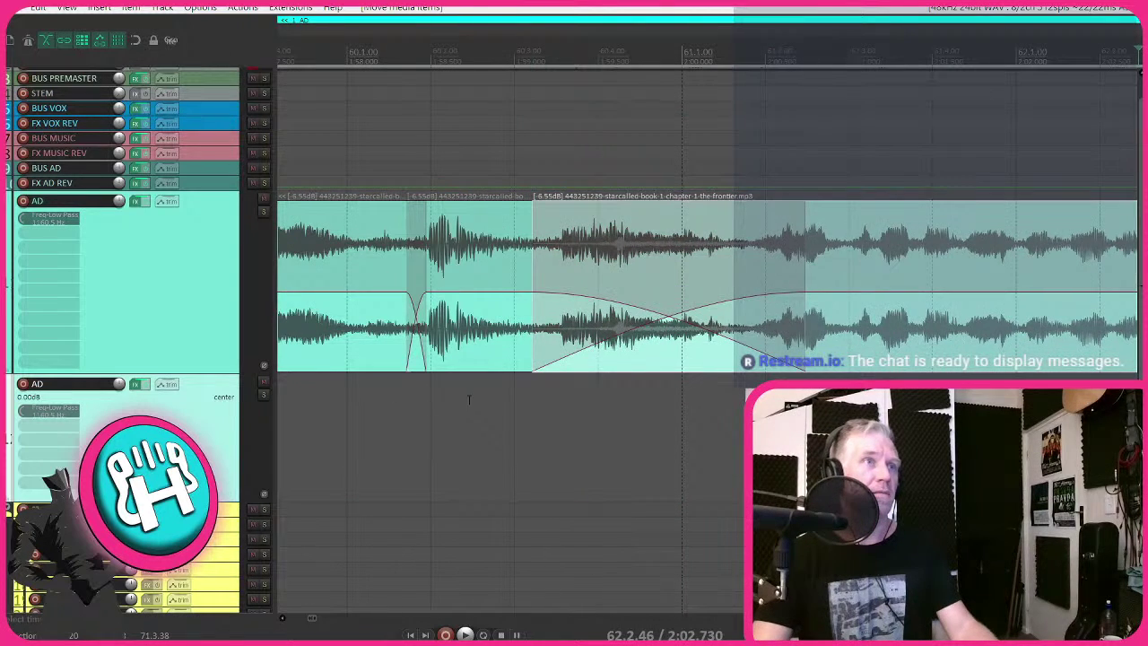
click(468, 401)
key(space)
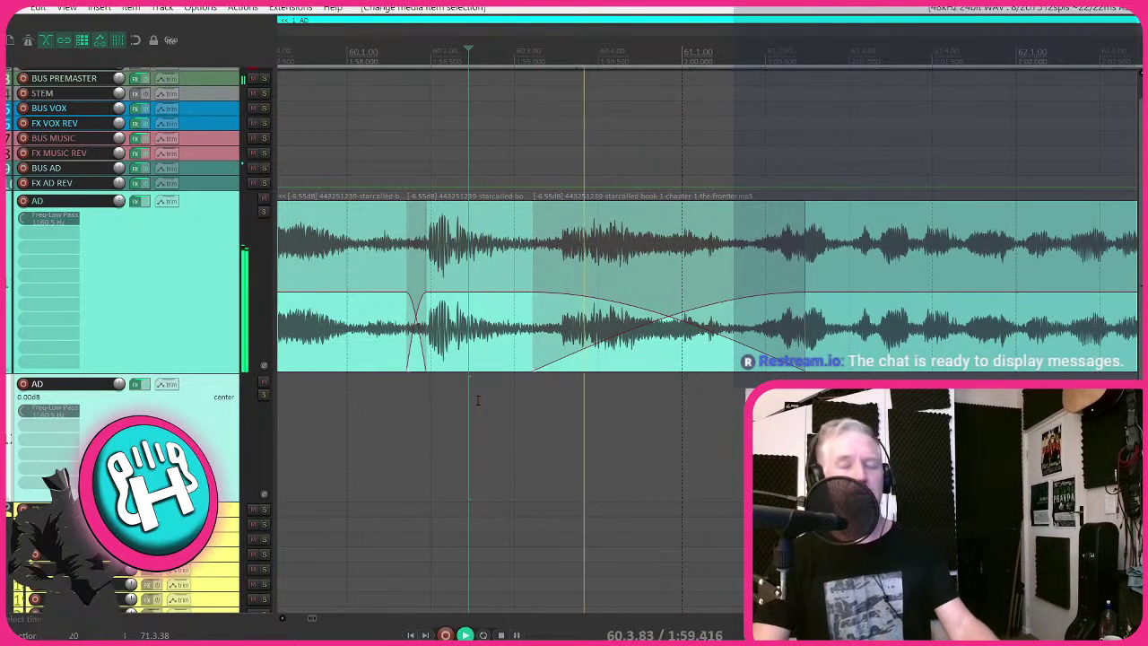
scroll(484, 400, down, 4)
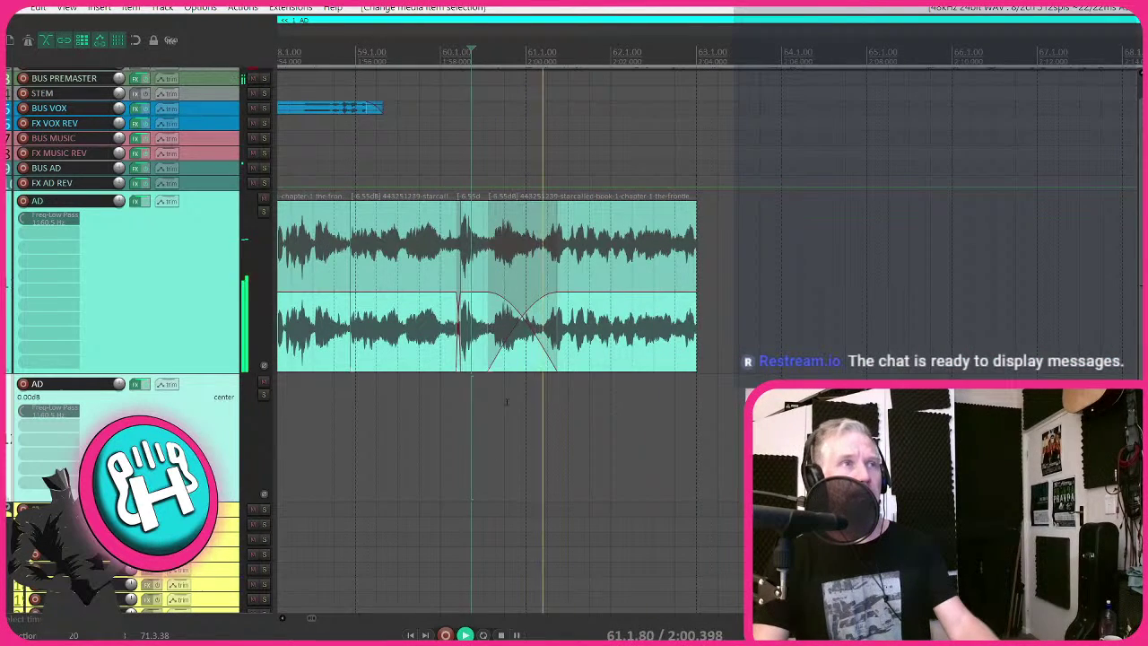
click(395, 403)
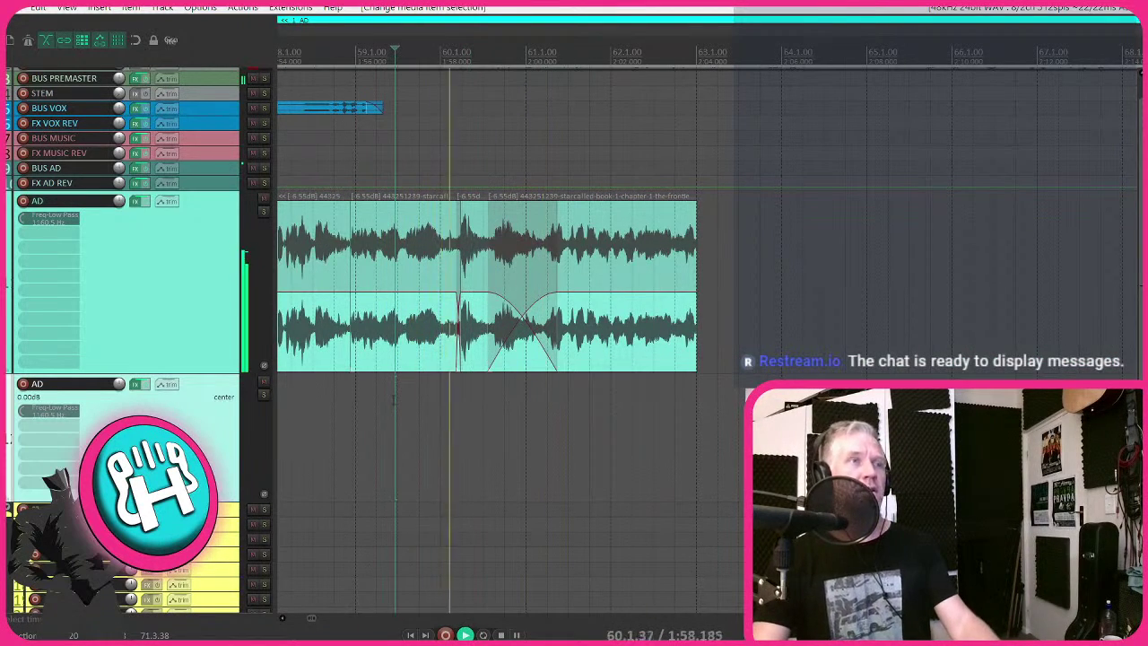
- Show all envelopes of the upper AD track, including volume, pan and the low-pass frequency
scroll(460, 395, down, 3)
scroll(206, 318, left, 3)
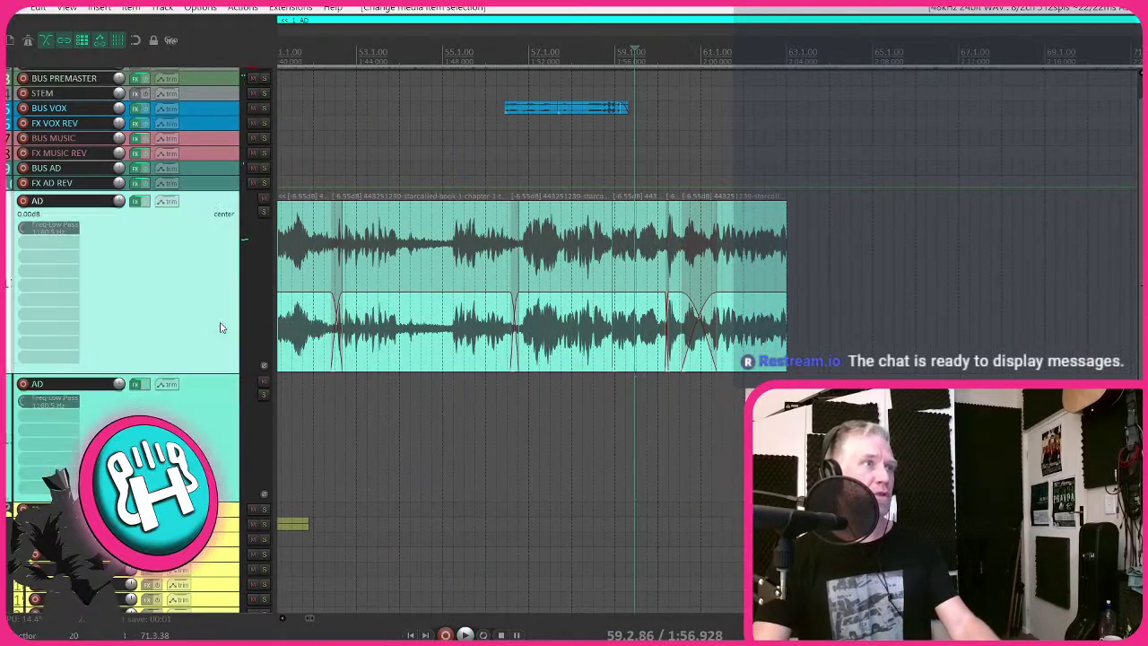
key(ctrl+shift+e)
scroll(631, 428, down, 6)
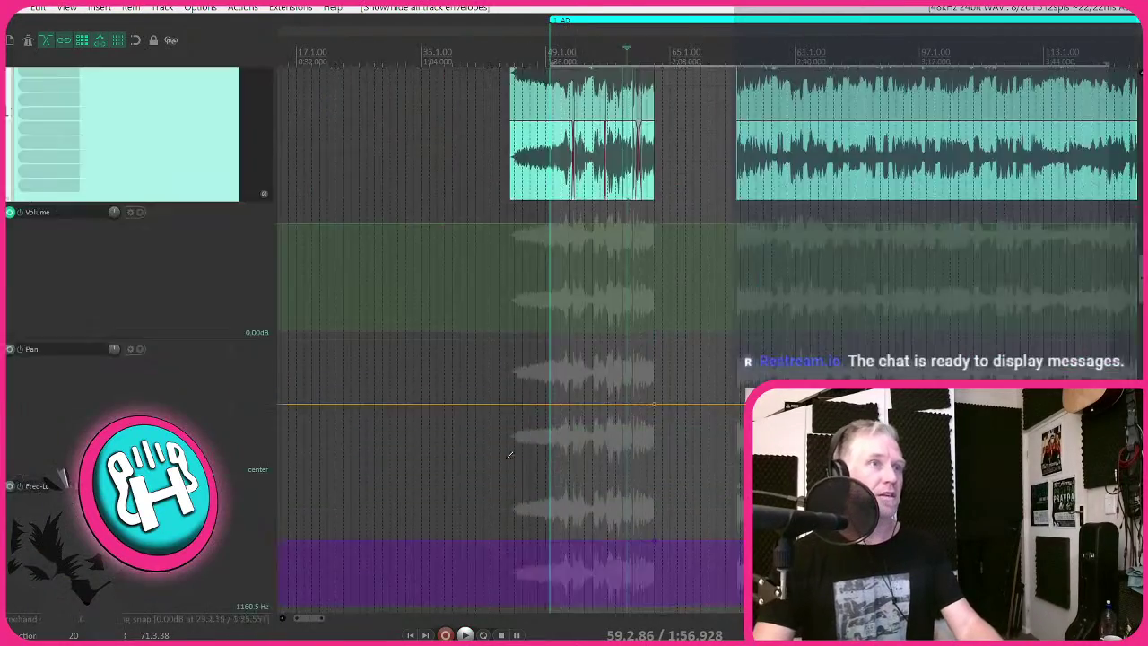
- Show all envelopes of the BUS AD track, including volume, pan and the ReaSurround parameters
scroll(227, 303, up, 2)
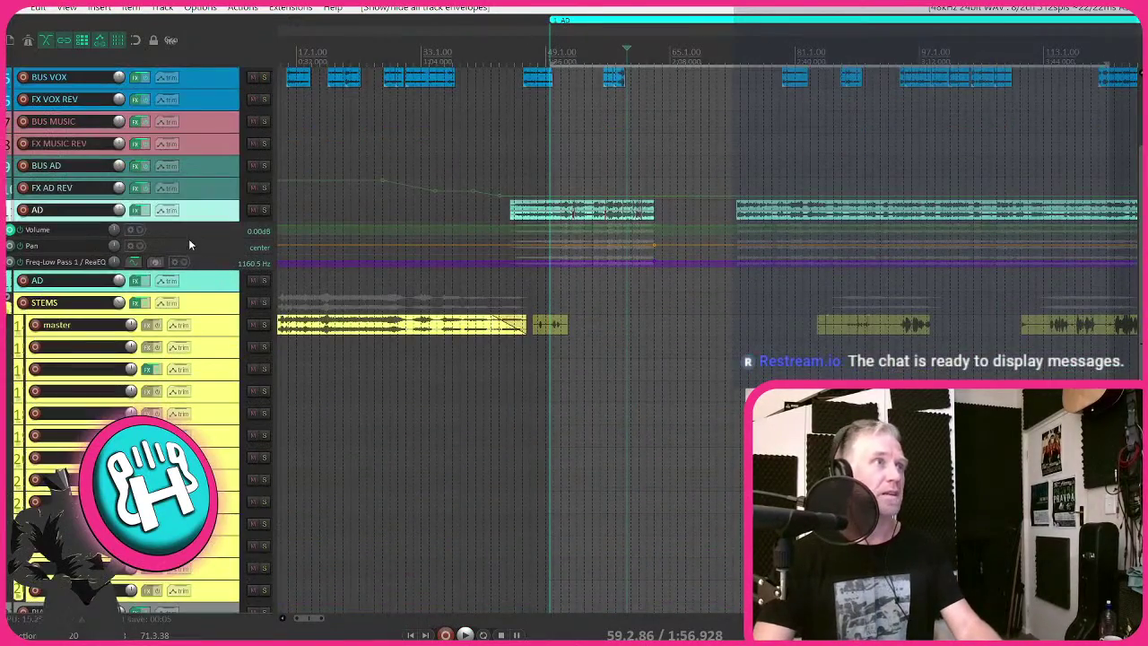
scroll(210, 220, up, 2)
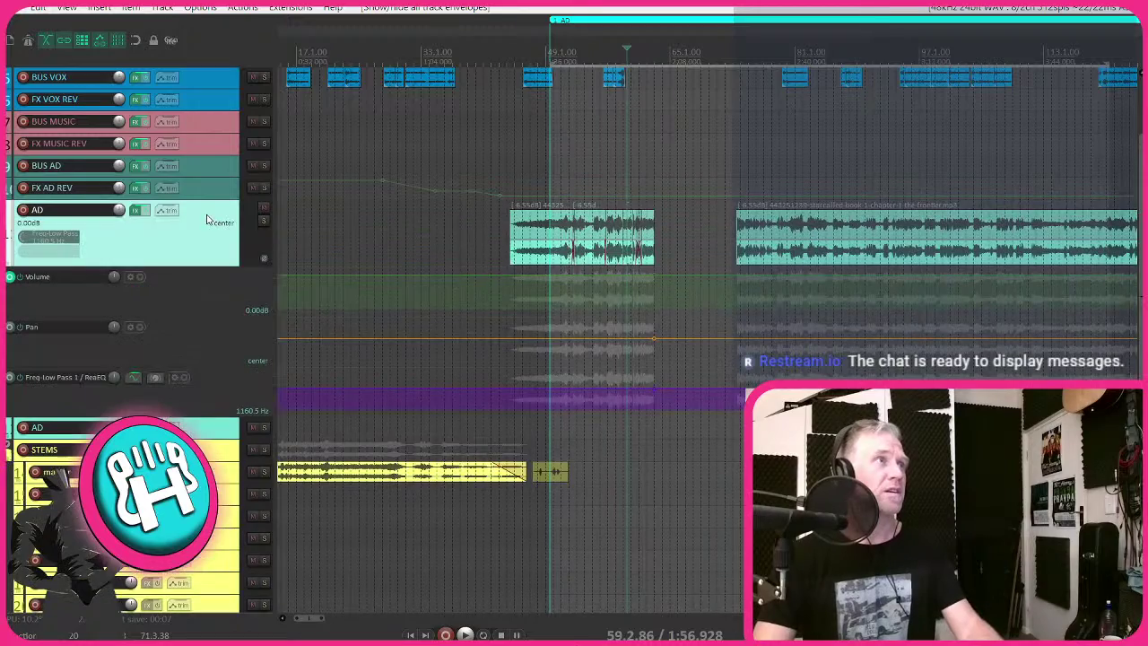
click(199, 164)
scroll(215, 197, up, 3)
scroll(240, 185, down, 3)
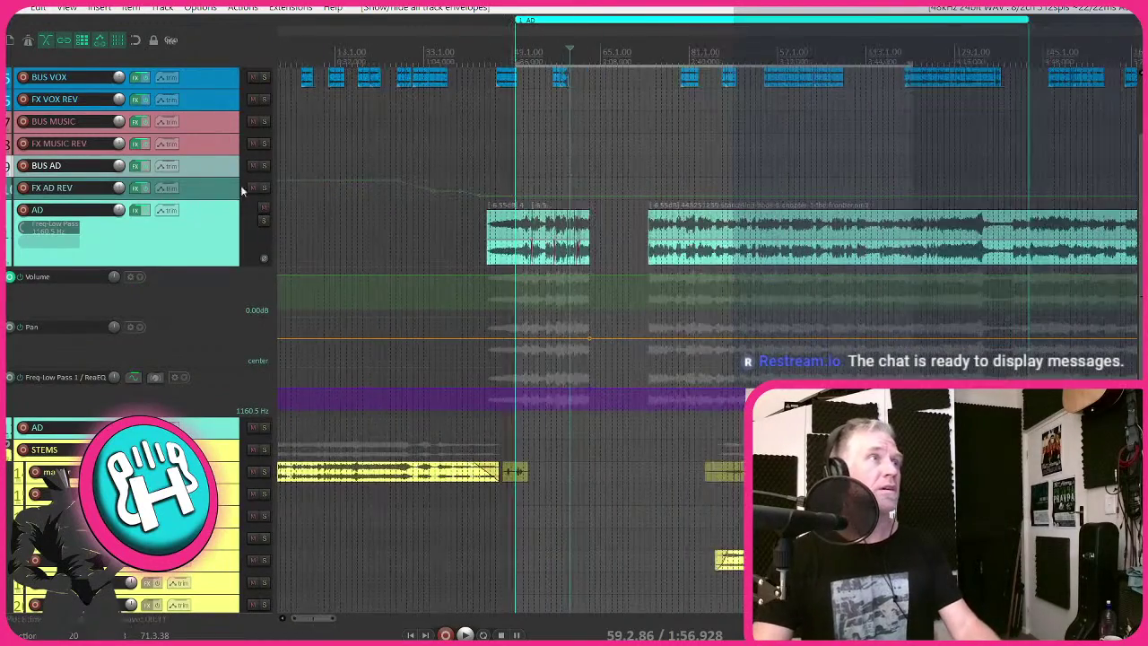
click(203, 190)
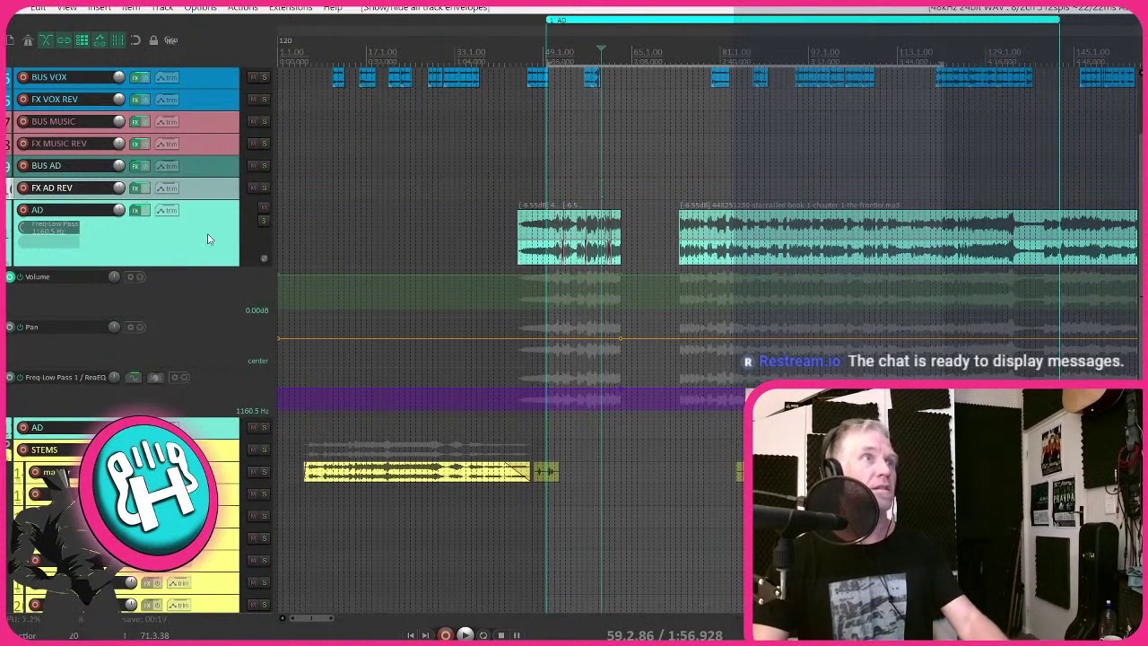
click(201, 165)
scroll(384, 225, up, 5)
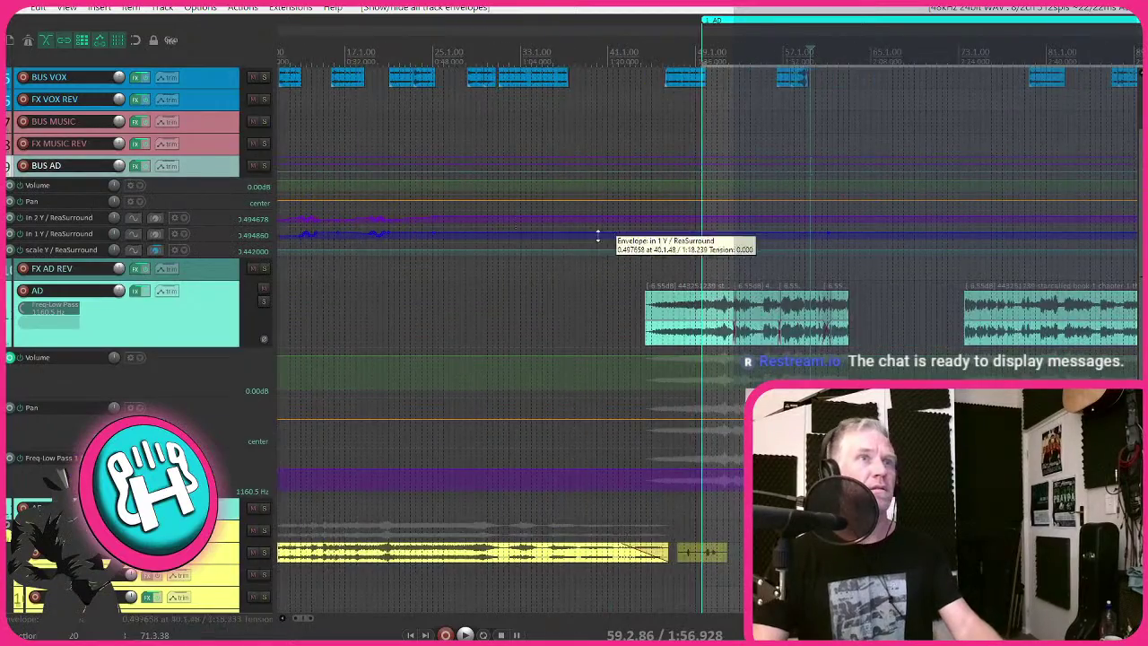
- Play the AD audio from just before bar 59 and check it against the BUS AD envelopes
scroll(690, 251, right, 3)
click(696, 269)
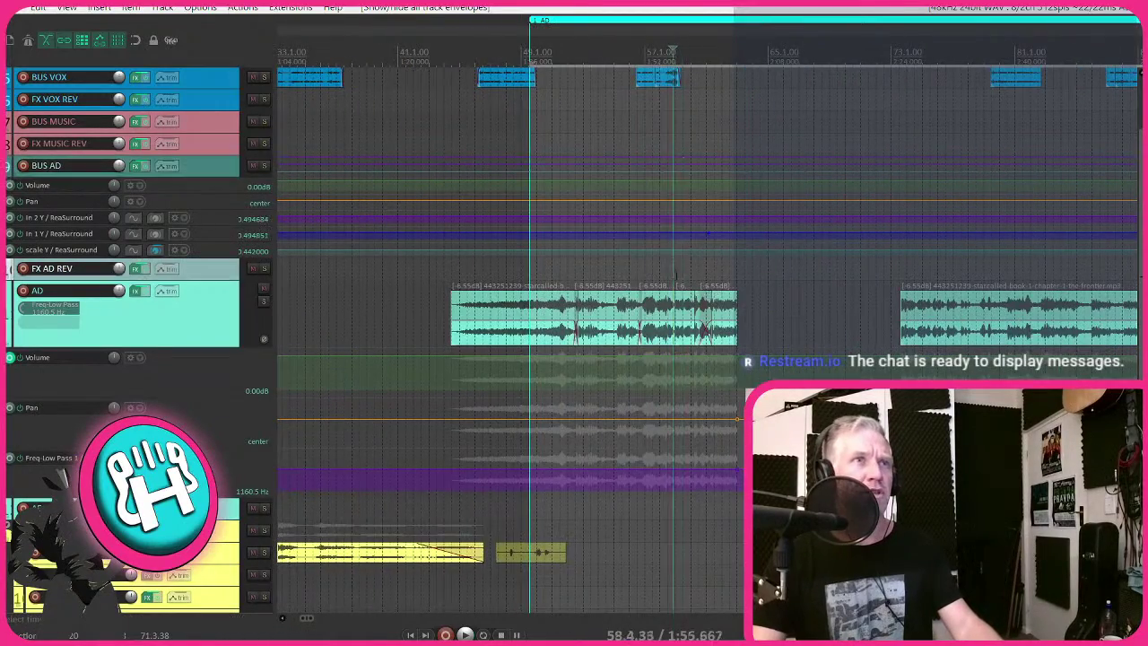
scroll(696, 273, up, 3)
key(space)
scroll(696, 273, down, 3)
scroll(442, 309, down, 3)
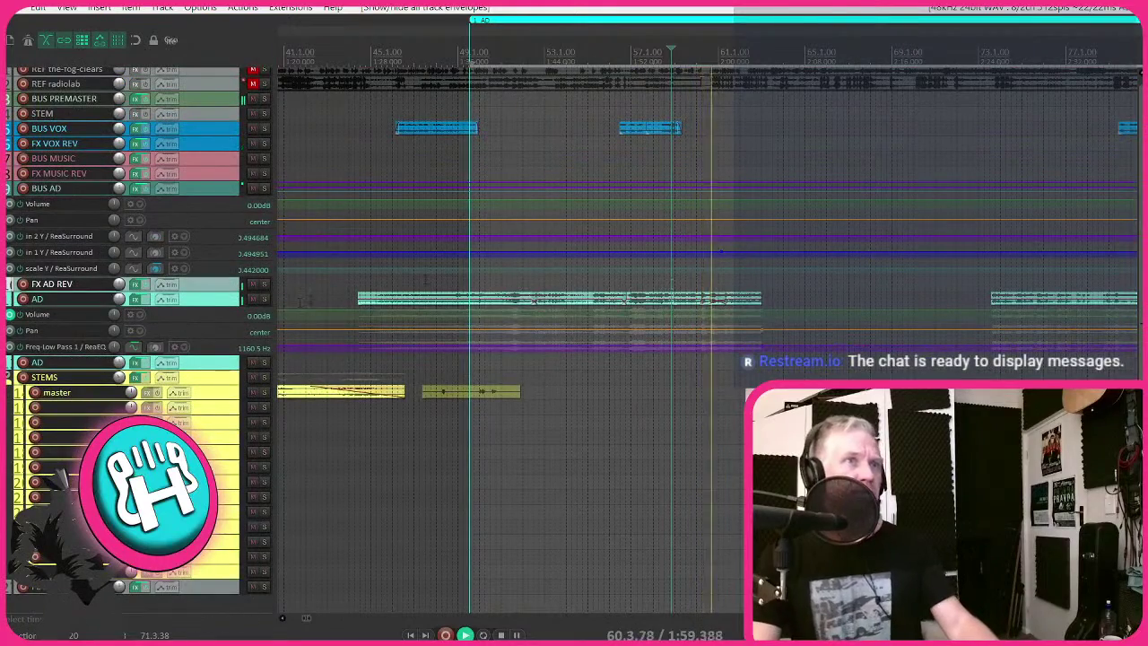
scroll(681, 350, up, 4)
scroll(683, 348, down, 4)
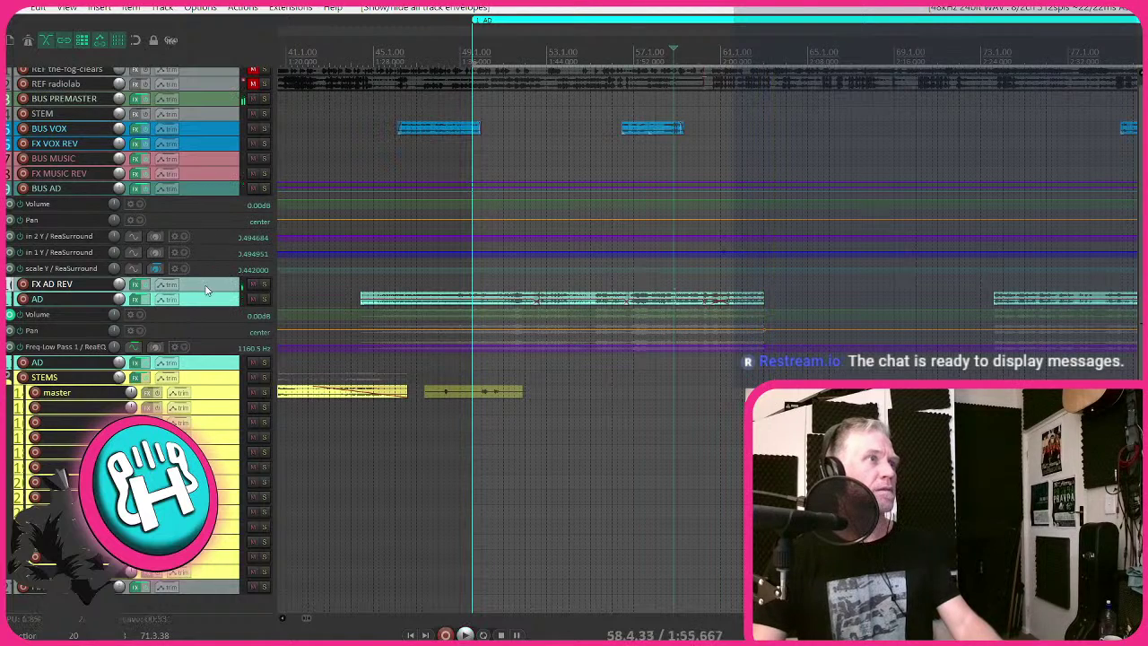
- Show the volume envelope of the FX AD REV track, edit it, and play the AD audio from about bar 54
scroll(208, 292, up, 3)
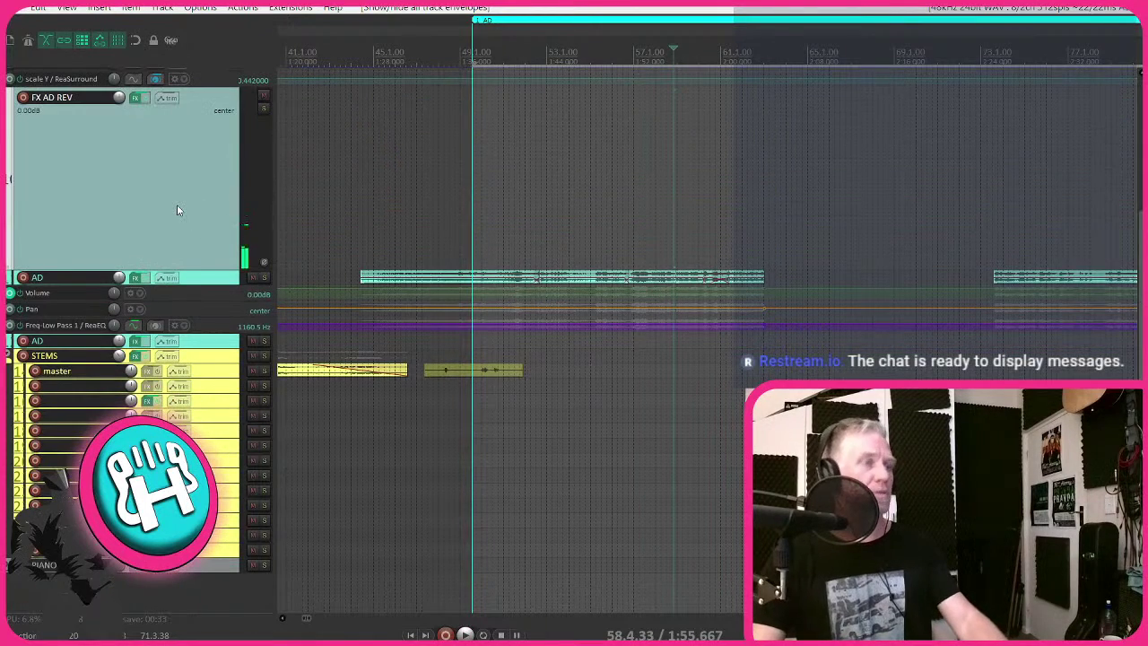
scroll(538, 179, down, 4)
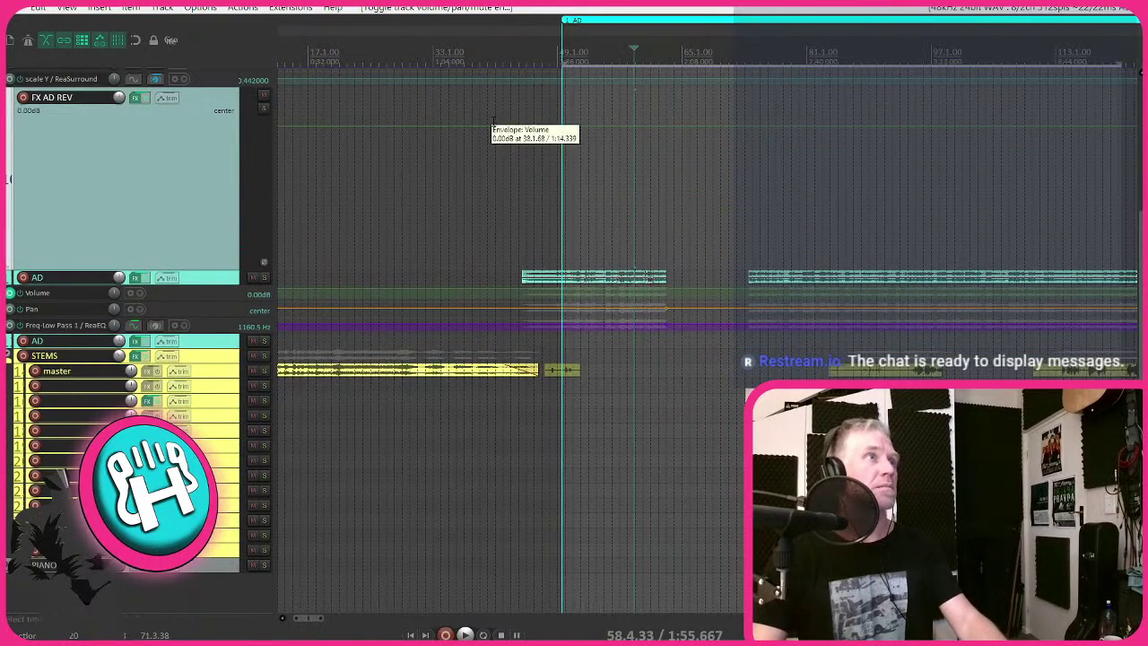
click(491, 124)
scroll(587, 215, up, 5)
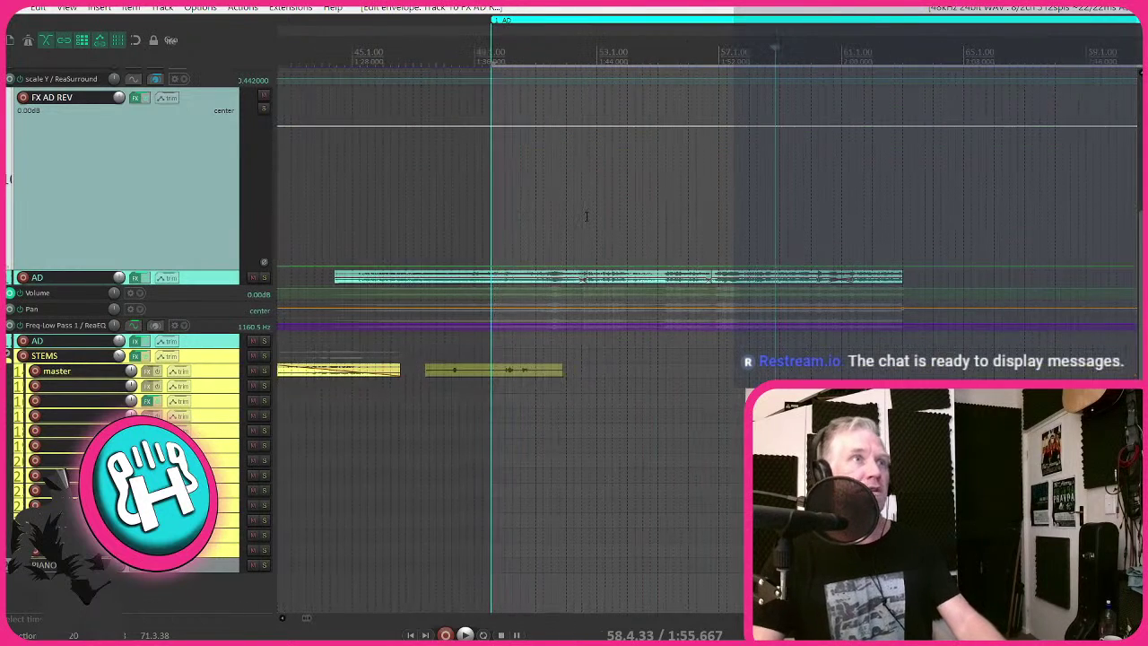
key(space)
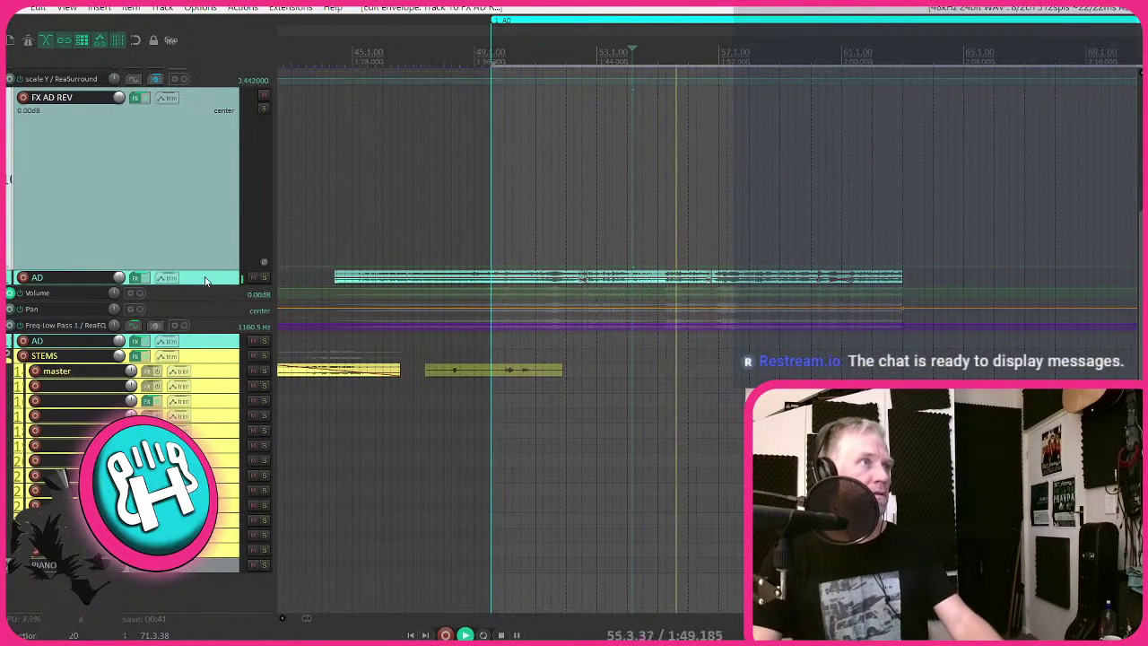
- Enlarge the low-pass frequency lane of the upper AD track and delete its envelope points
click(203, 278)
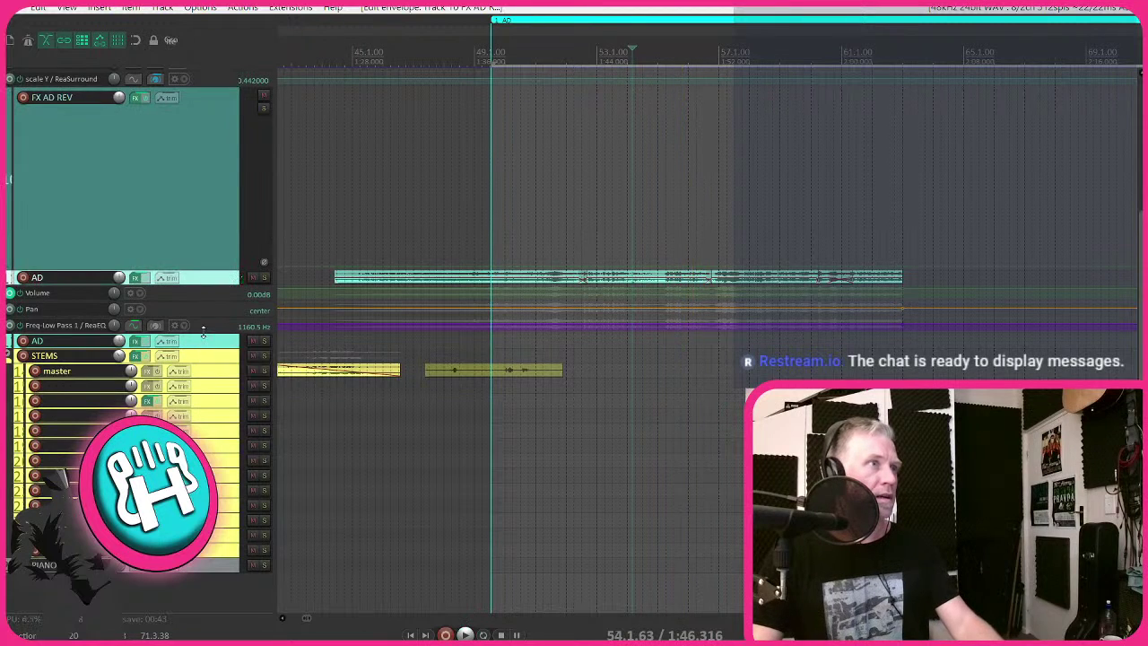
drag(204, 332, 204, 357)
scroll(628, 345, down, 5)
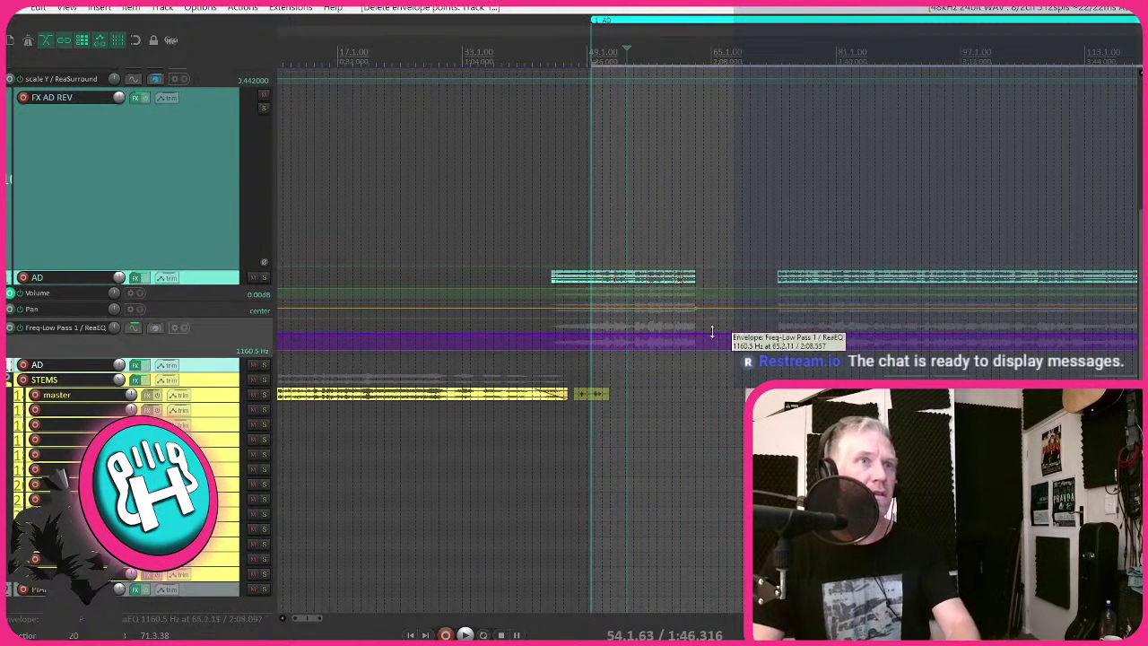
key(Delete)
- Raise the upper AD track's whole low-pass frequency envelope to 21932.9 Hz
drag(709, 300, 710, 273)
key(ctrl+z)
scroll(547, 345, up, 5)
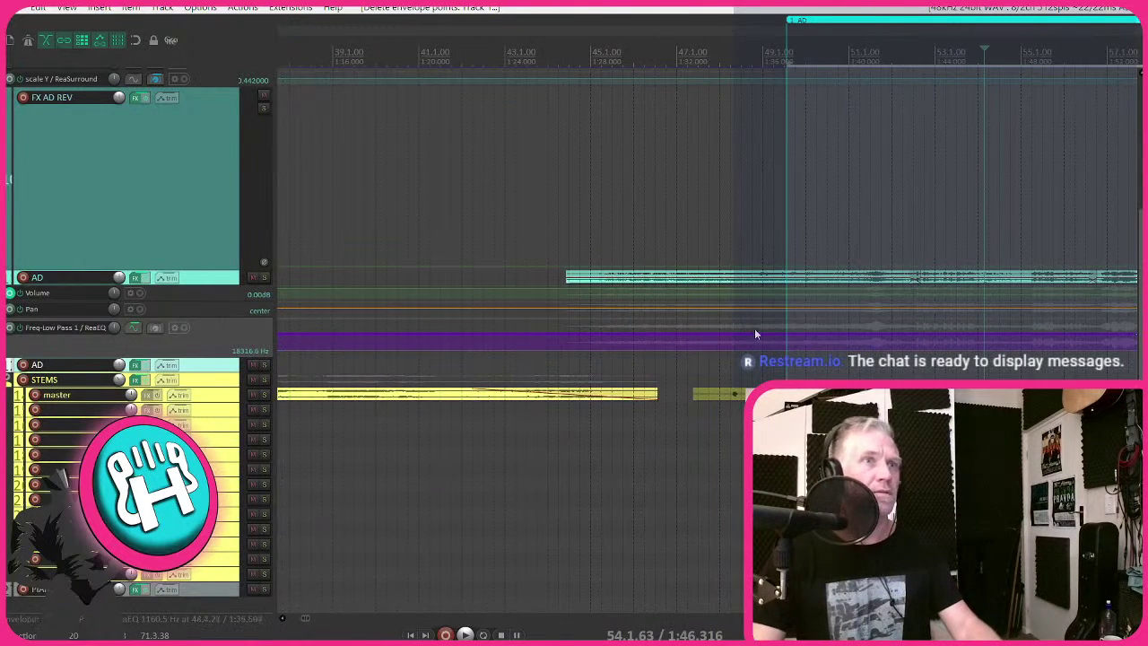
drag(754, 328, 758, 280)
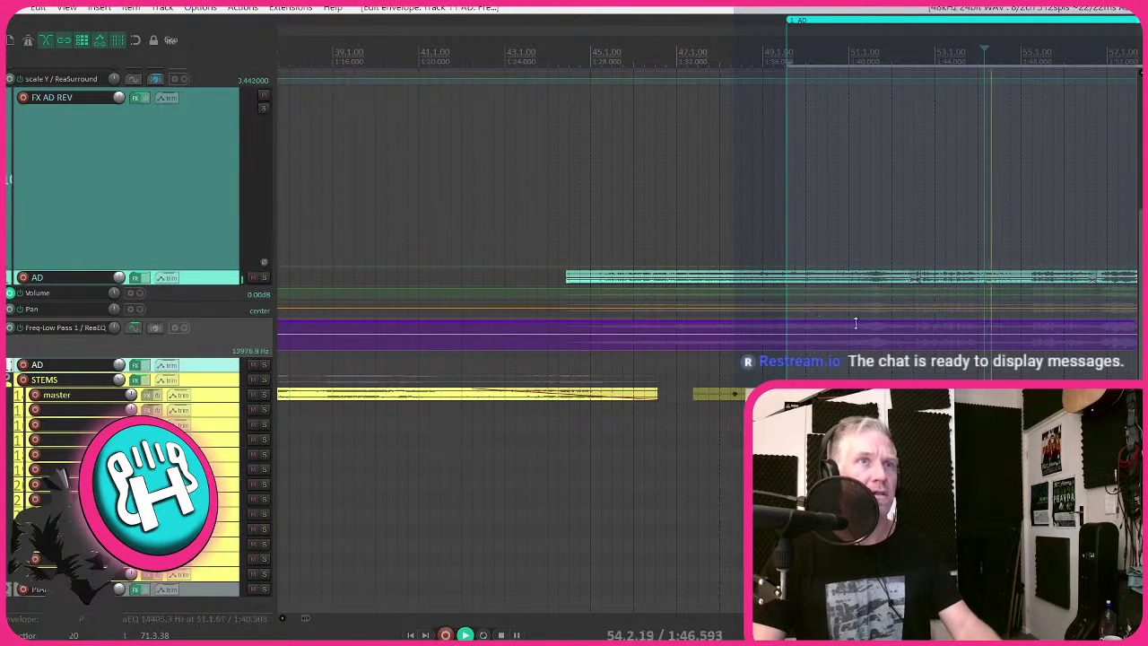
drag(837, 305, 837, 293)
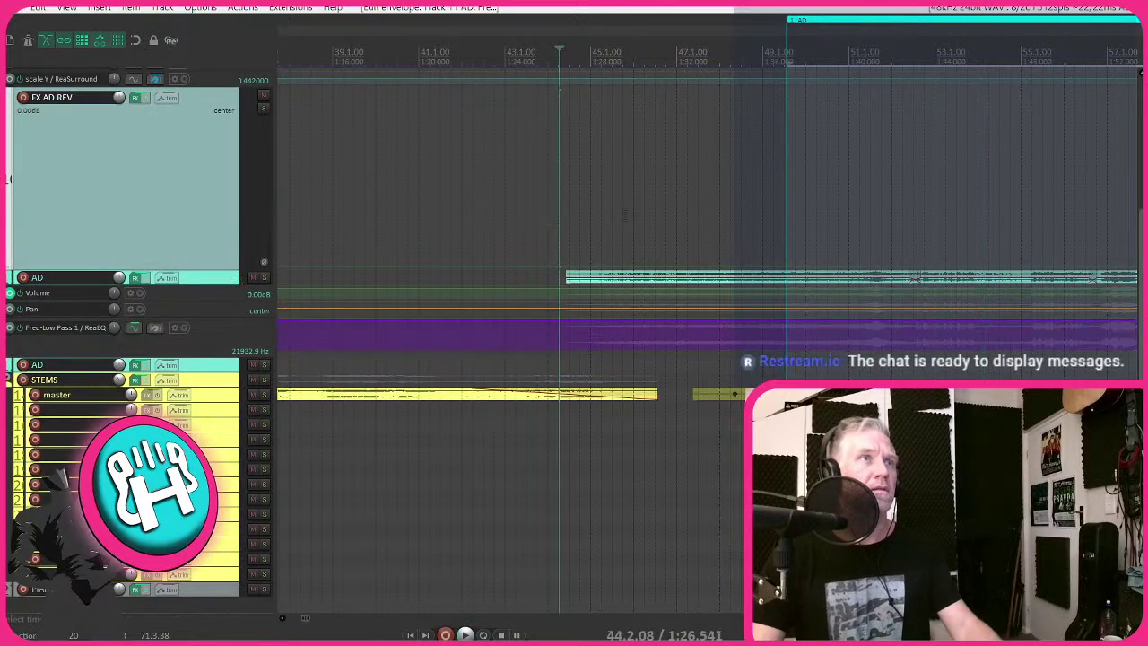
- Play the mix from about bar 44, where the upper AD track's audio begins, through the stem's fade-out
scroll(619, 233, down, 5)
scroll(652, 240, up, 4)
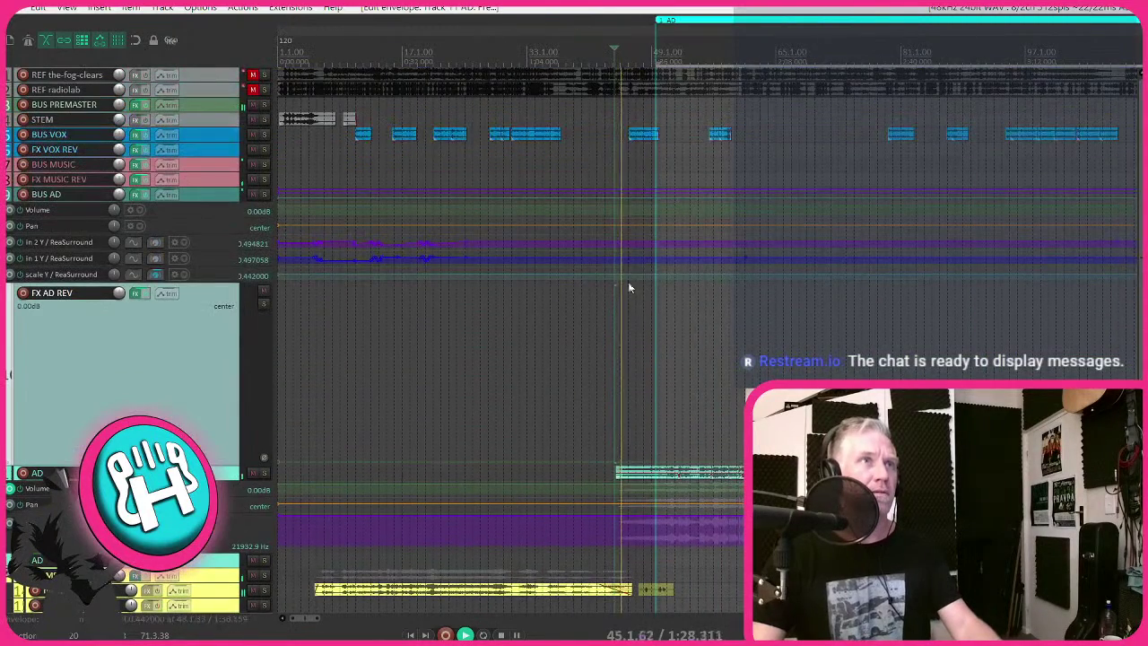
scroll(628, 282, up, 2)
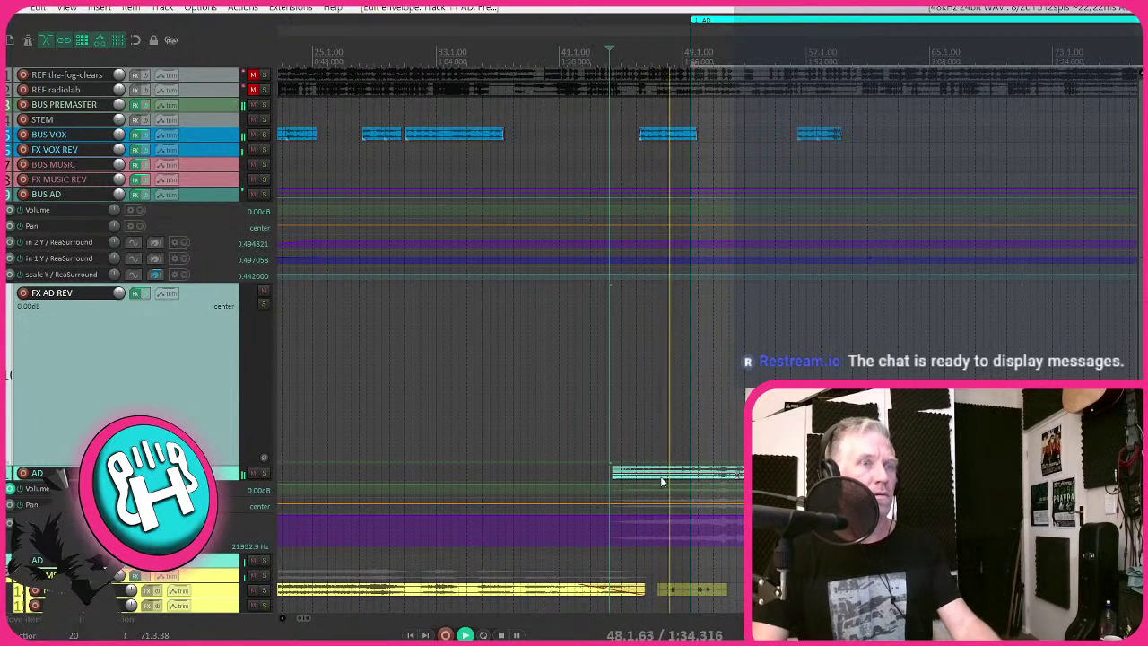
- Play back the start of the AD clip from about bar 45
drag(661, 515, 645, 484)
key(space)
click(639, 442)
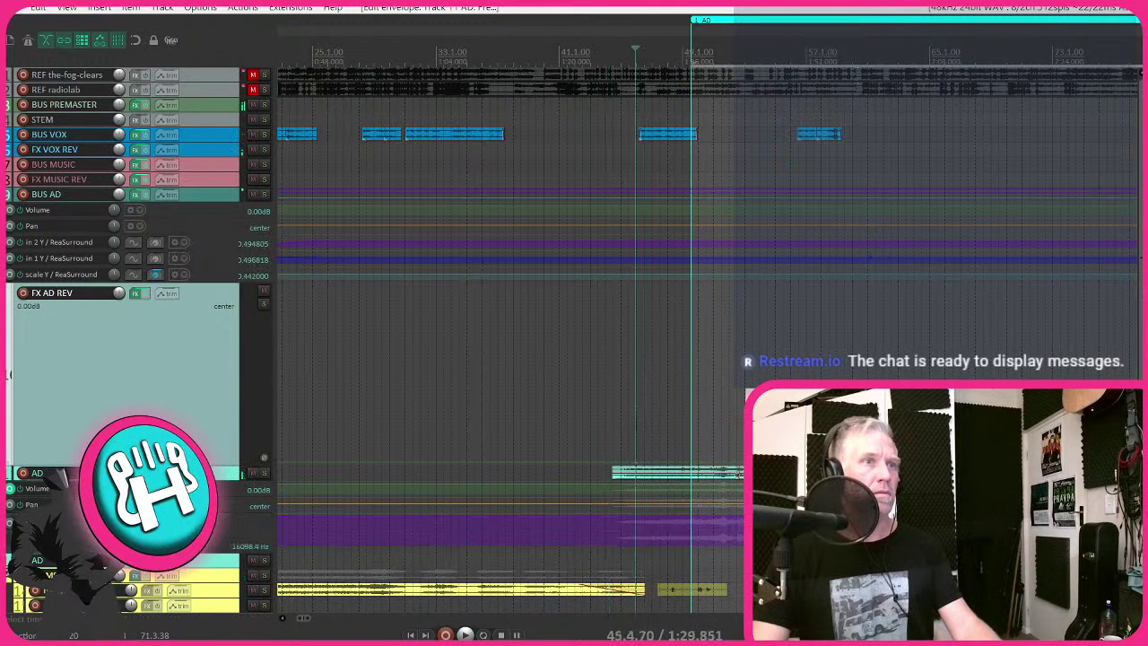
key(space)
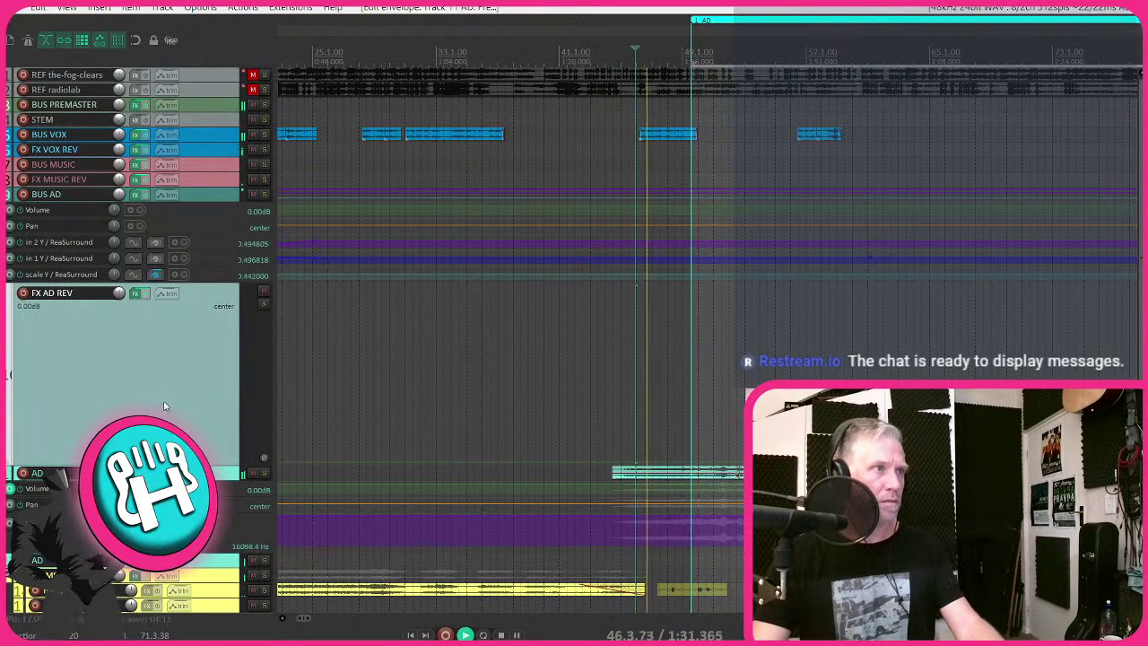
- Solo the AD and FX AD REV tracks and audition the AD clip from about bars 45 and 47
click(170, 472)
click(265, 472)
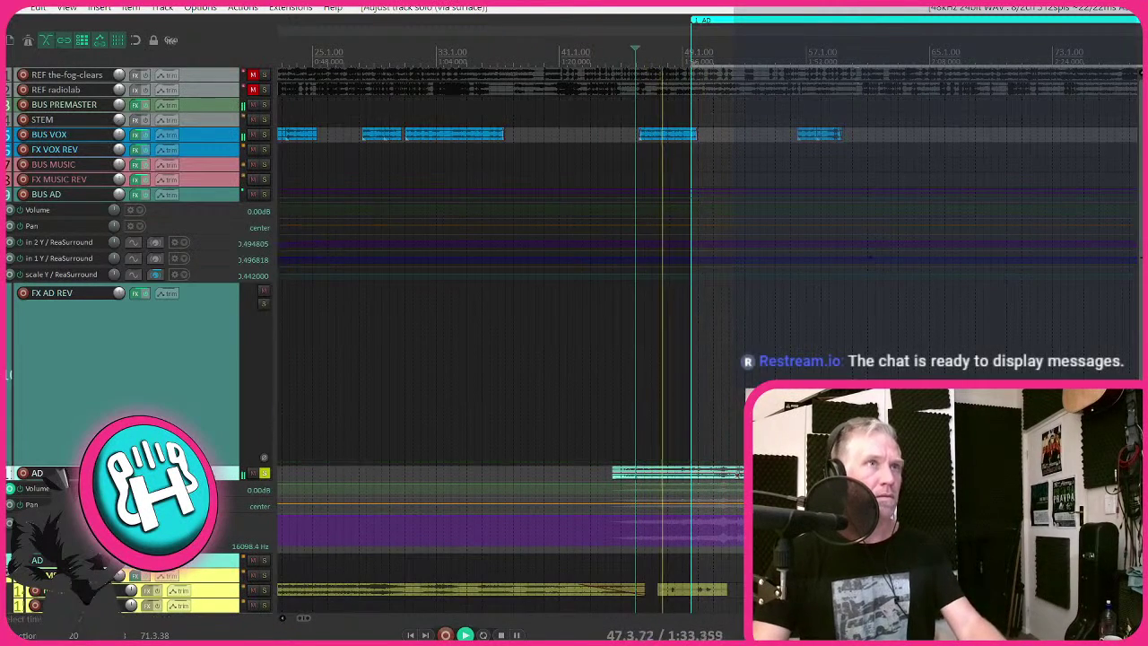
click(619, 285)
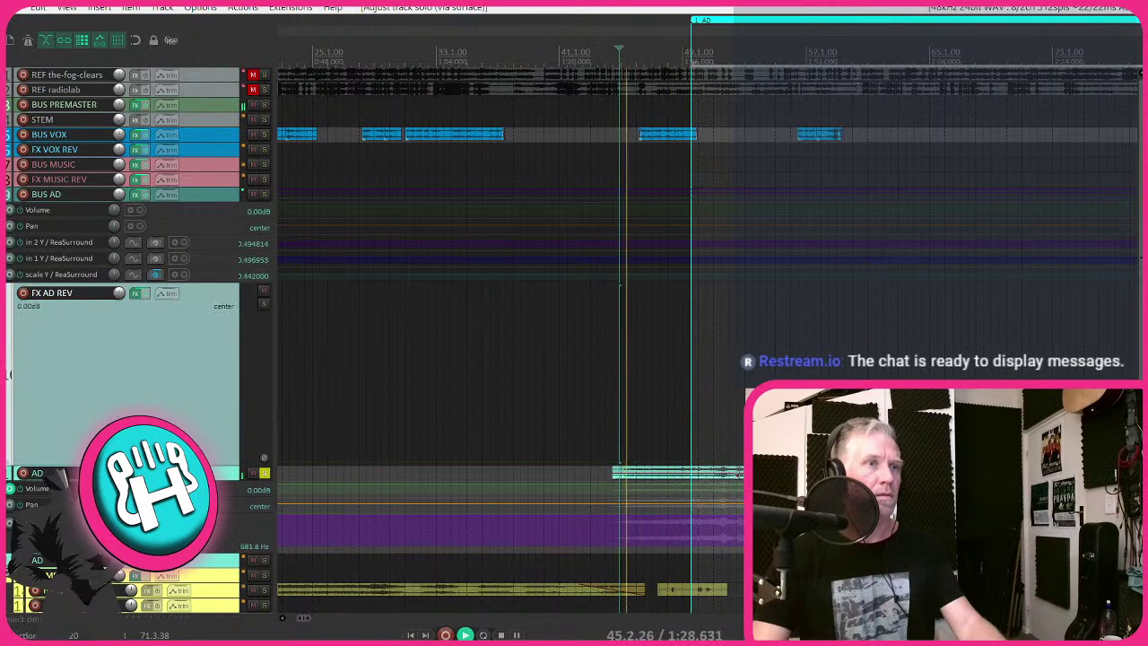
click(664, 285)
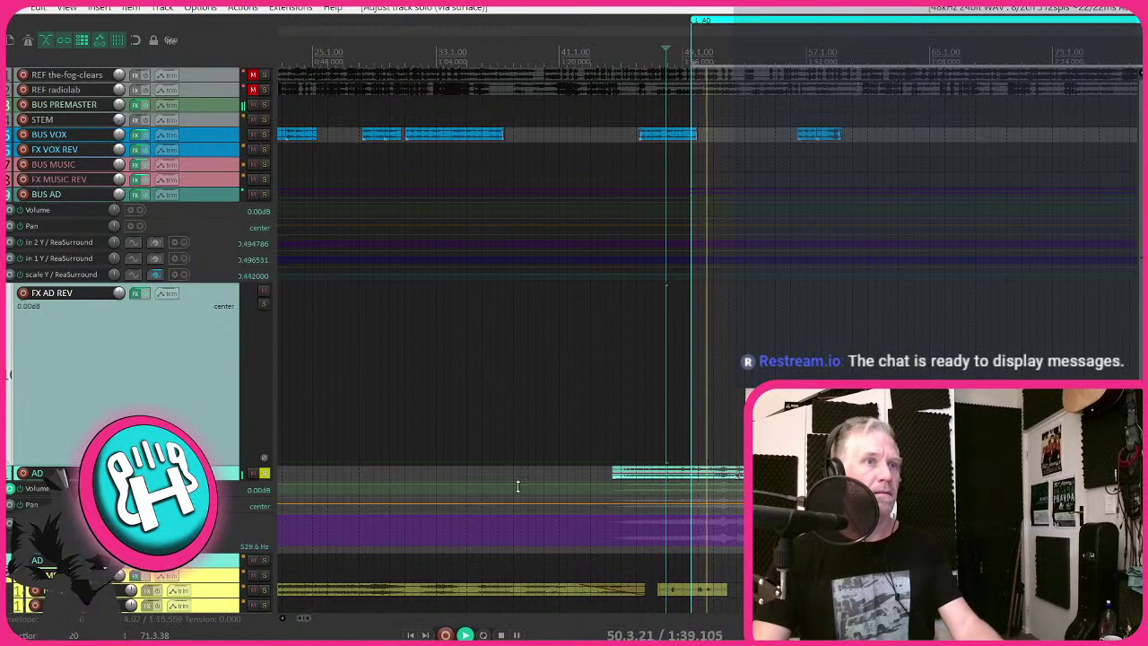
key(space)
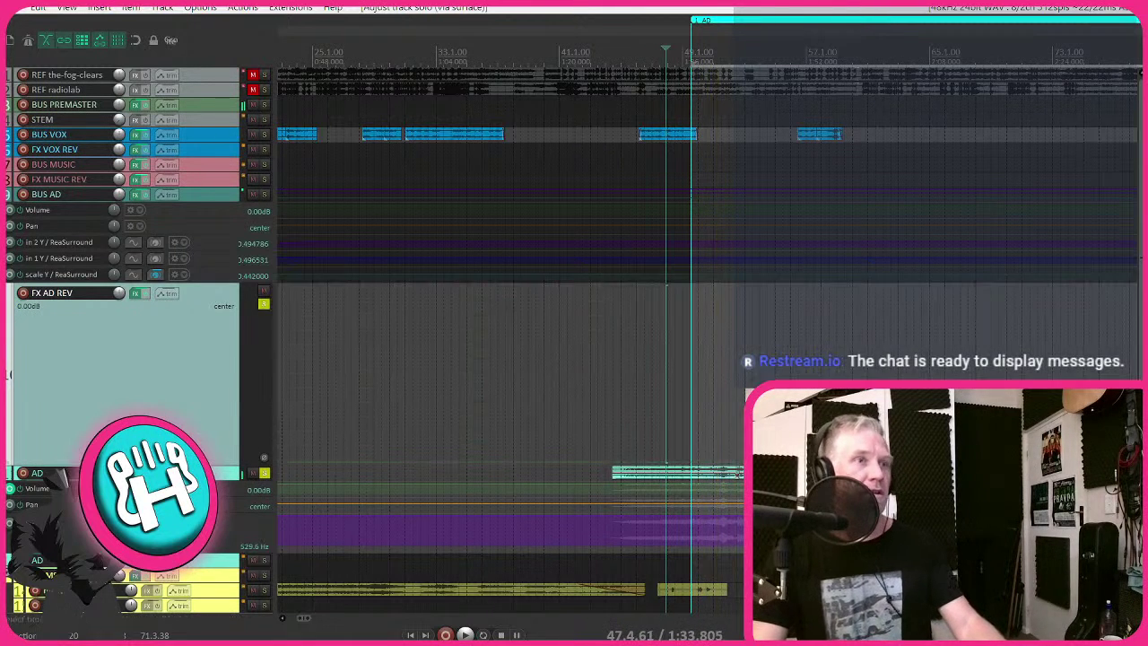
- Unsolo all tracks and resume playback near bar 49
scroll(215, 395, down, 1)
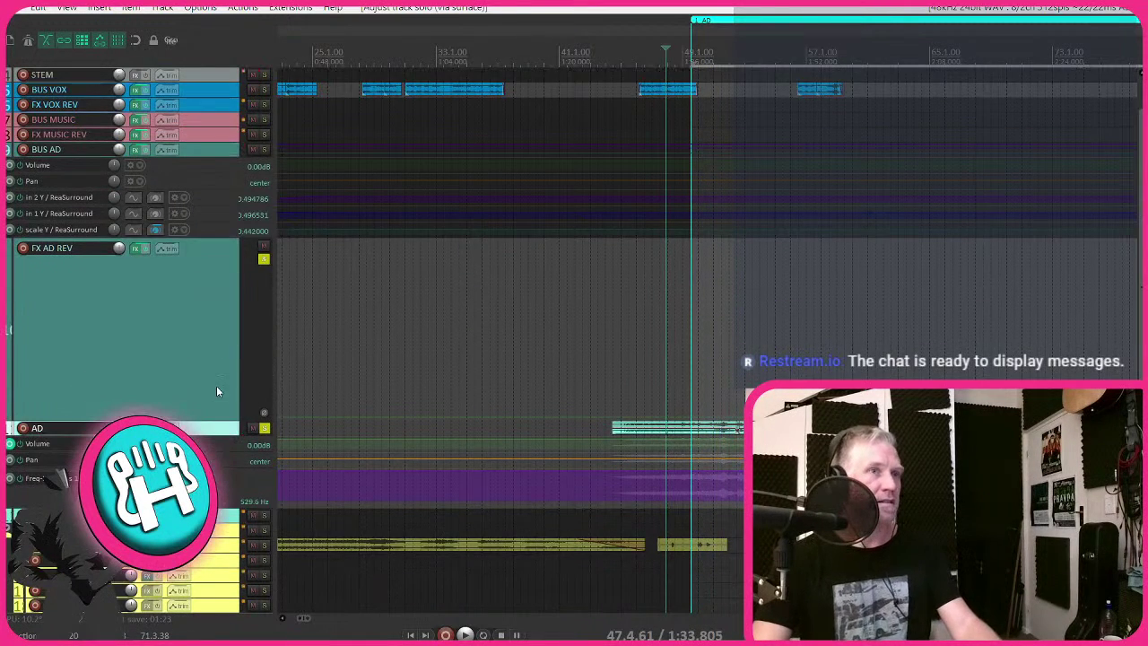
click(172, 339)
scroll(173, 344, down, 2)
scroll(454, 392, down, 2)
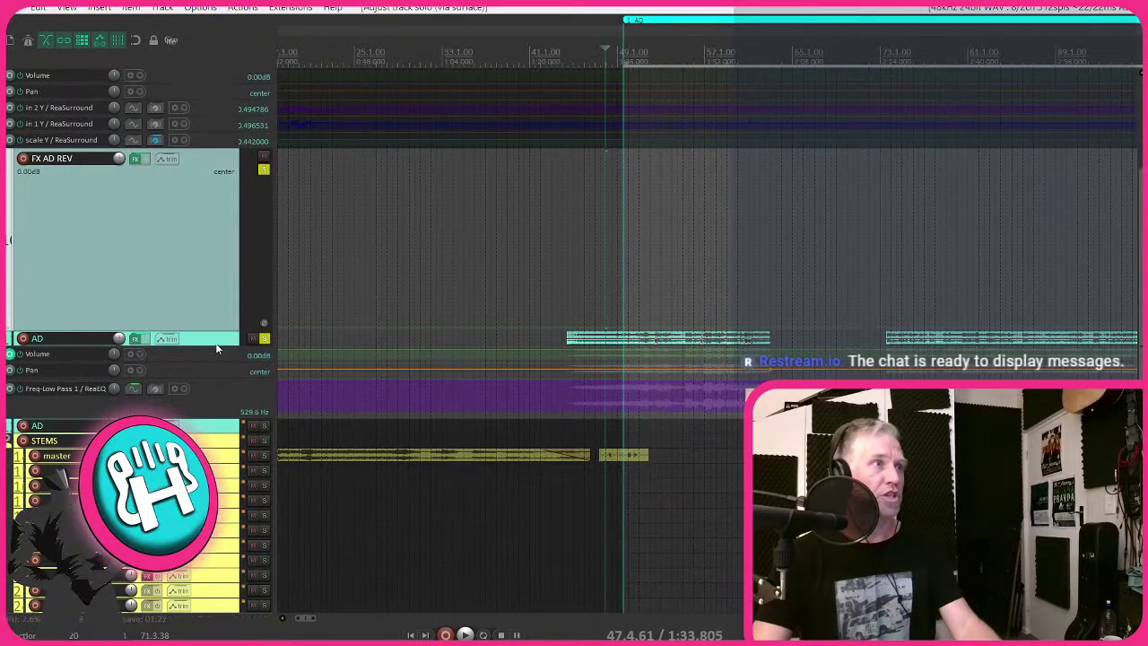
key(alt+F5)
key(space)
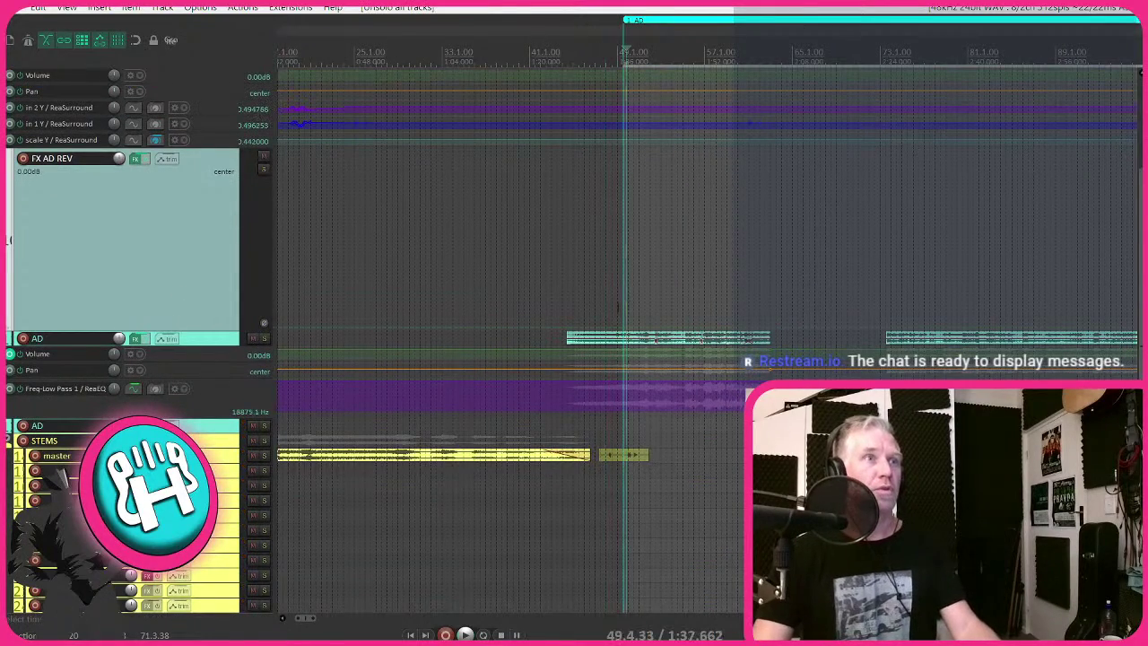
- Hide all envelopes of the AD track that holds the narration clips
scroll(610, 305, down, 2)
click(222, 342)
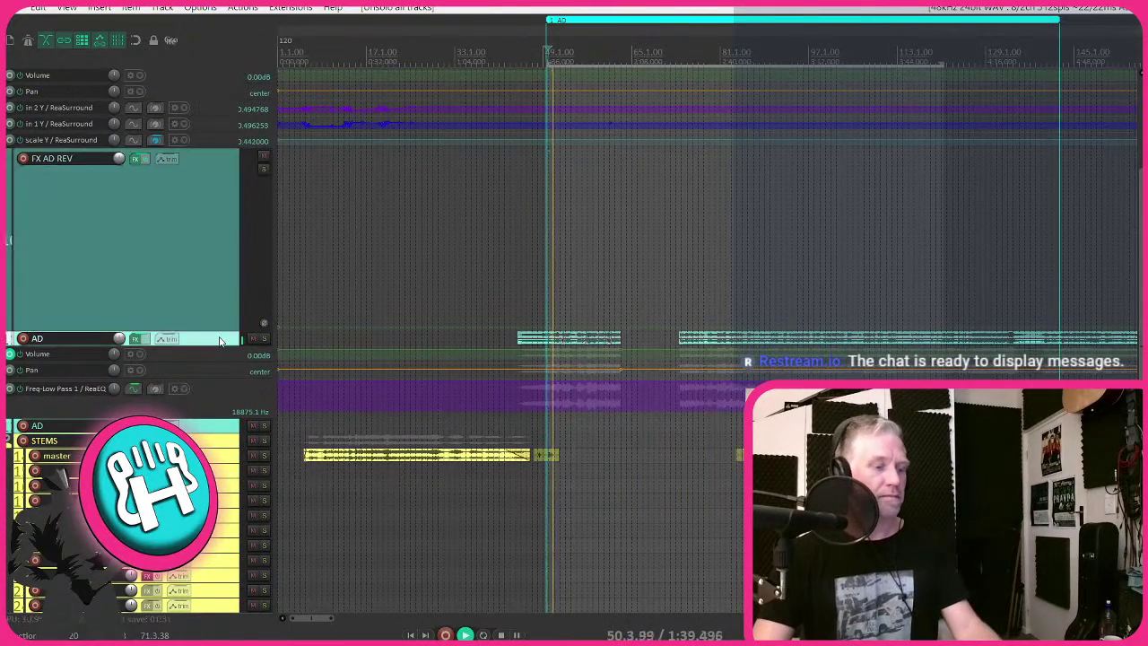
key(v)
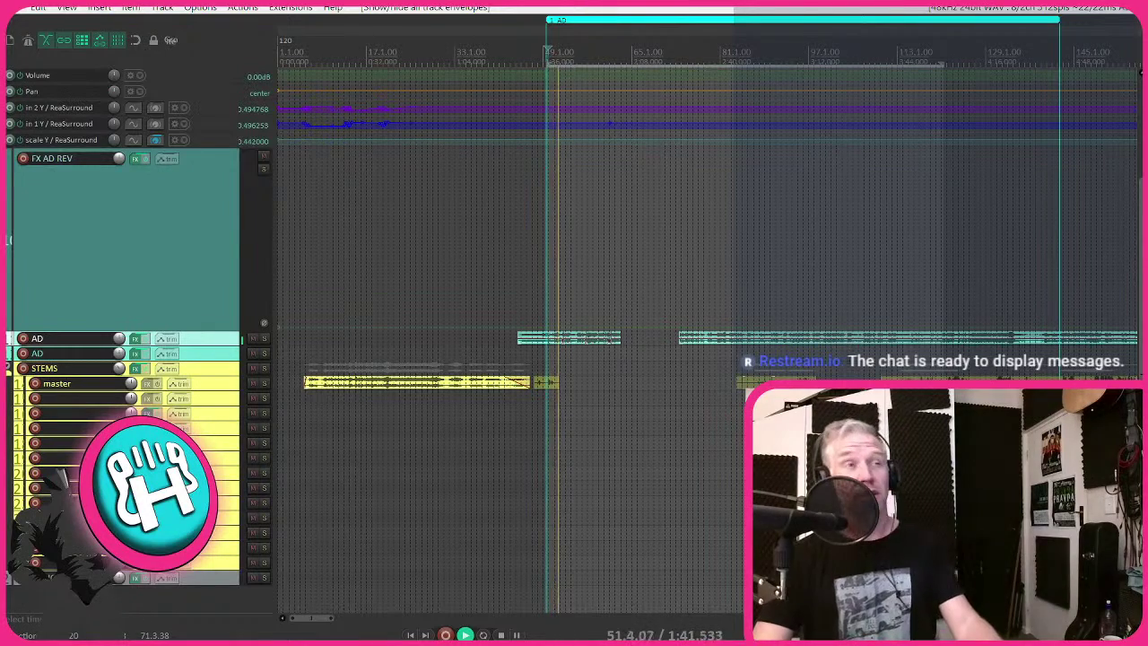
- Examine the clip arrangement between bars 49 and 57 and listen to the passage from about bar 56
scroll(528, 105, up, 2)
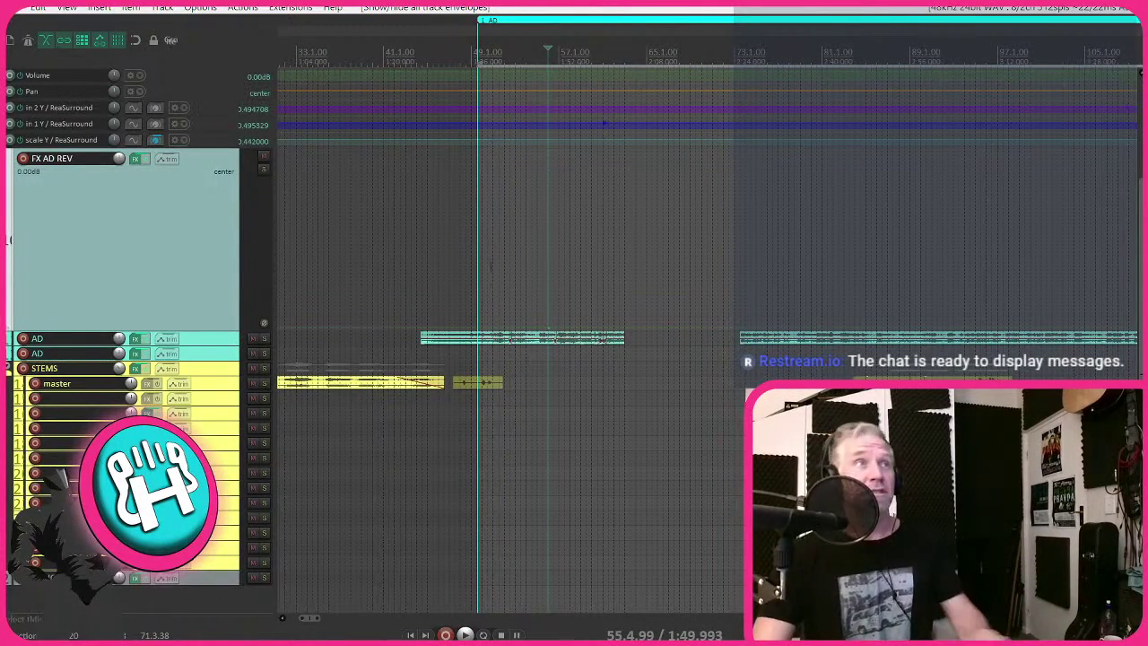
scroll(491, 267, down, 2)
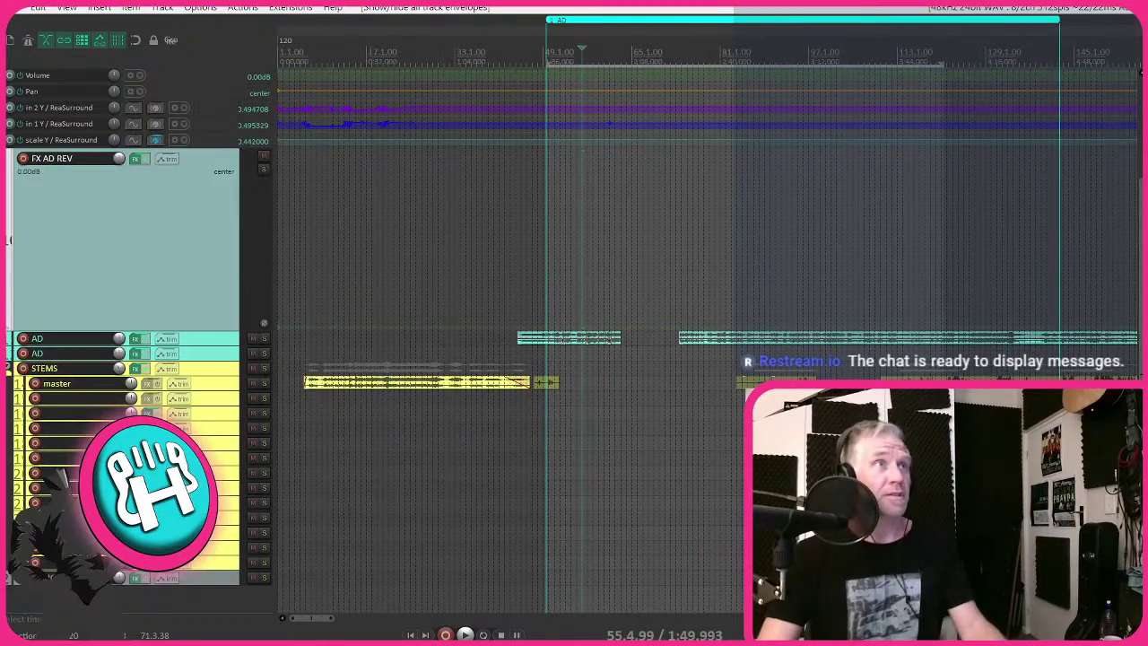
scroll(778, 301, up, 2)
scroll(777, 301, up, 3)
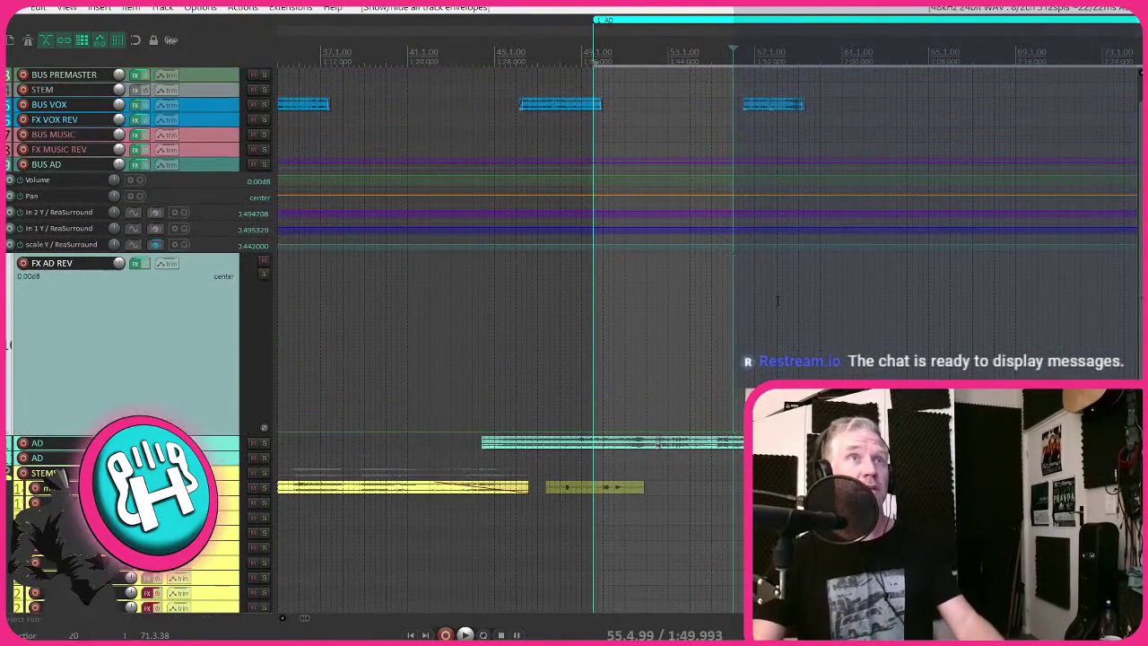
scroll(777, 301, up, 1)
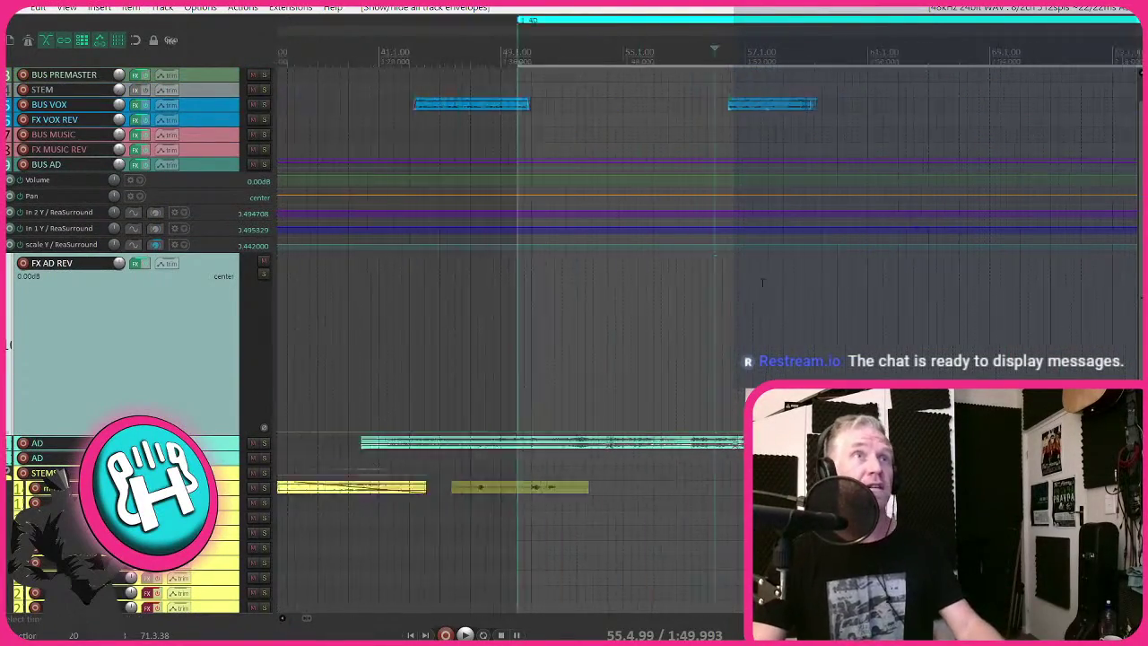
scroll(777, 302, down, 2)
scroll(778, 301, up, 2)
key(space)
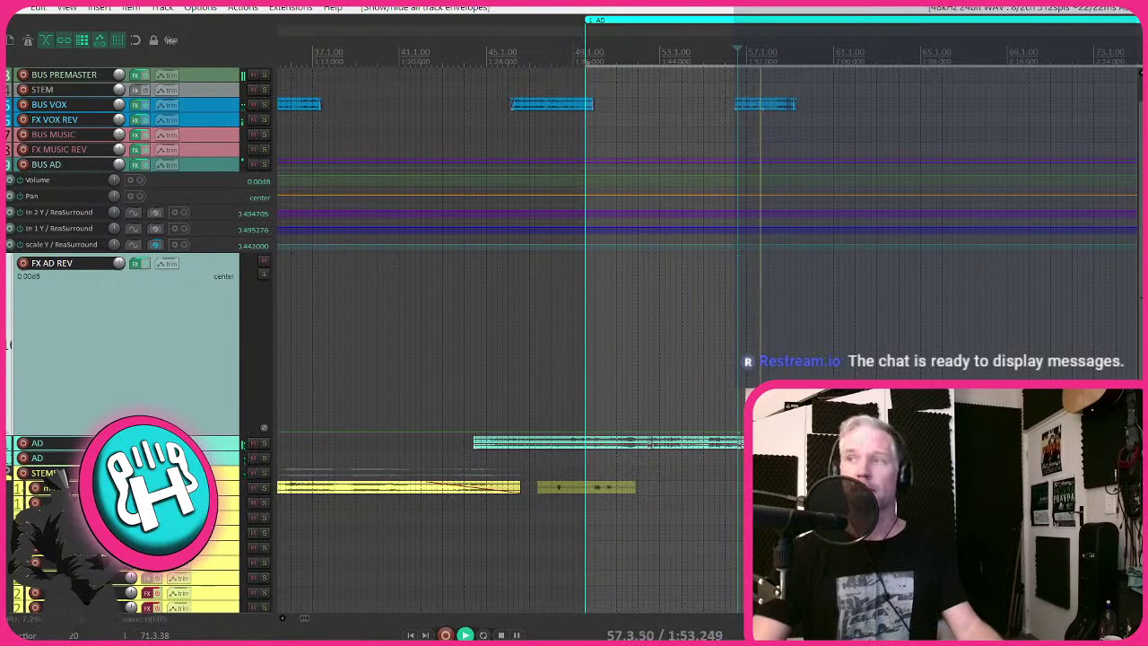
key(space)
- Switch to the browser page with the podcast episode audio and return to the REAPER project
key(alt+Tab)
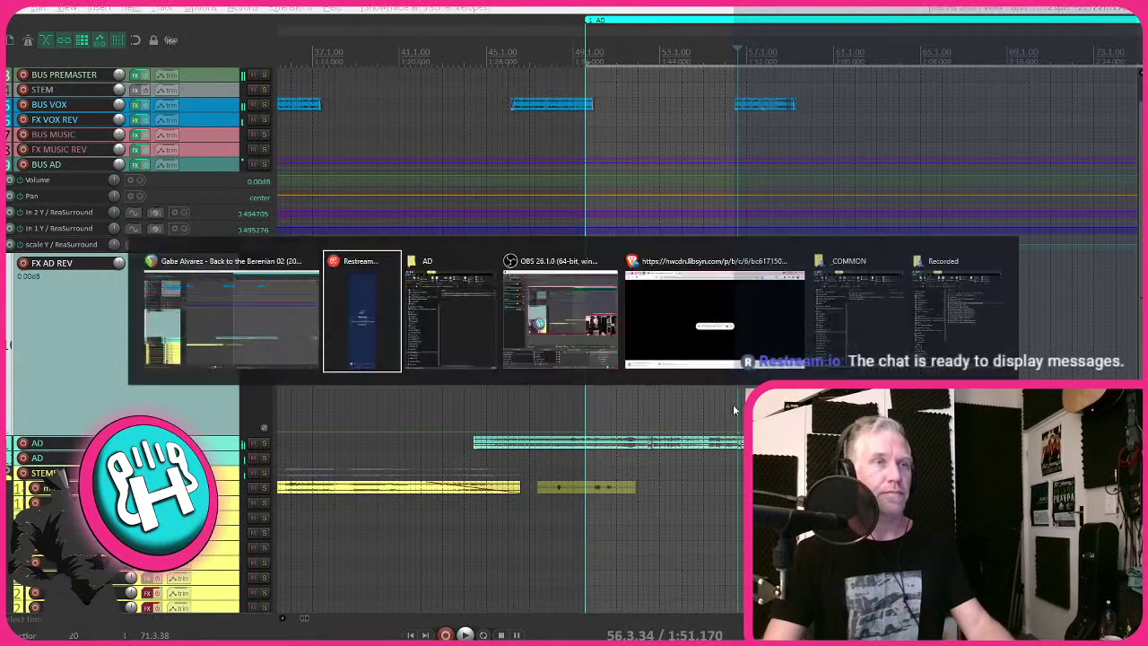
key(alt+Tab)
key(alt+Tab)
key(alt+Tab)
key(alt+Tab)
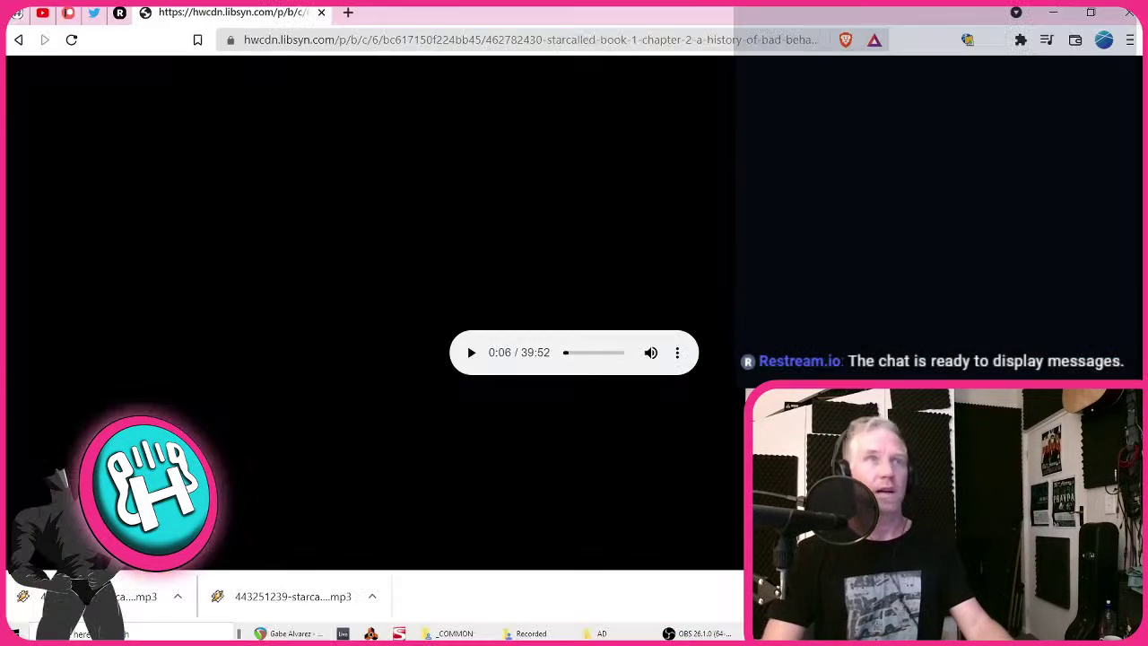
key(alt+Tab)
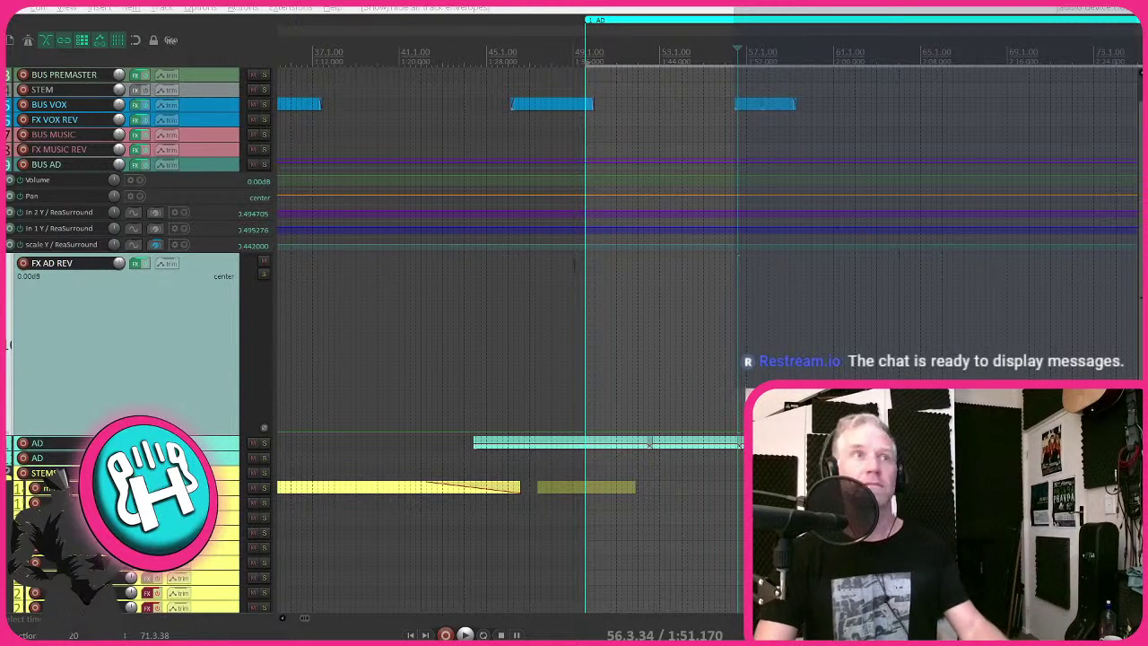
- Audition the mix from about bar 57 and check it against the reference tracks at the top of the project
key(space)
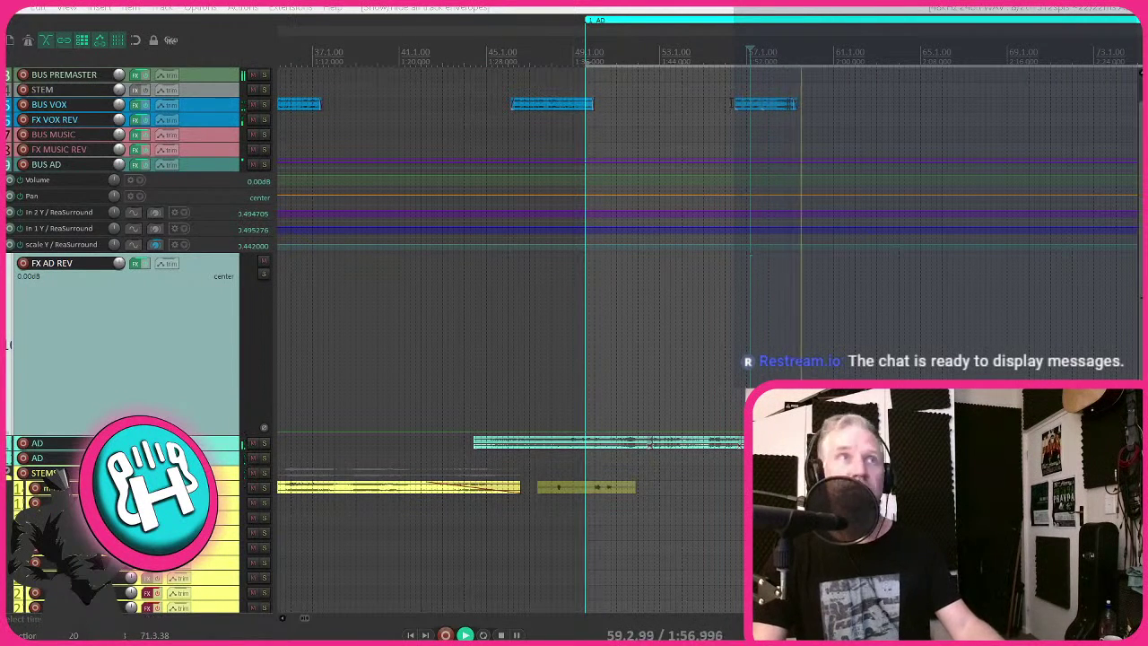
key(space)
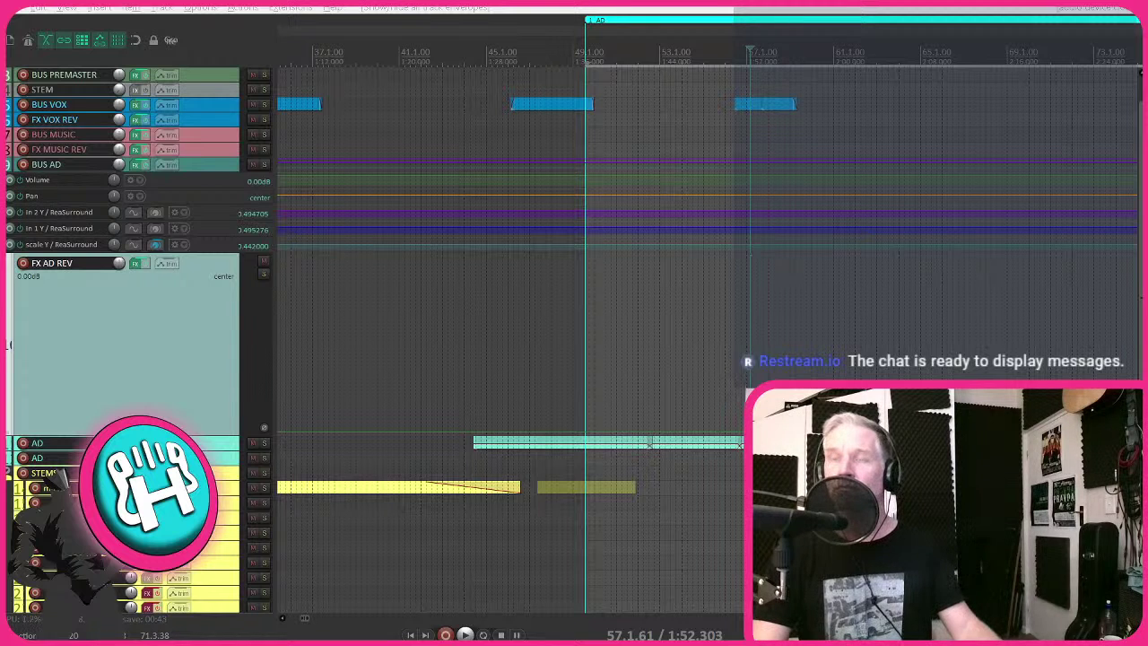
scroll(25, 290, up, 1)
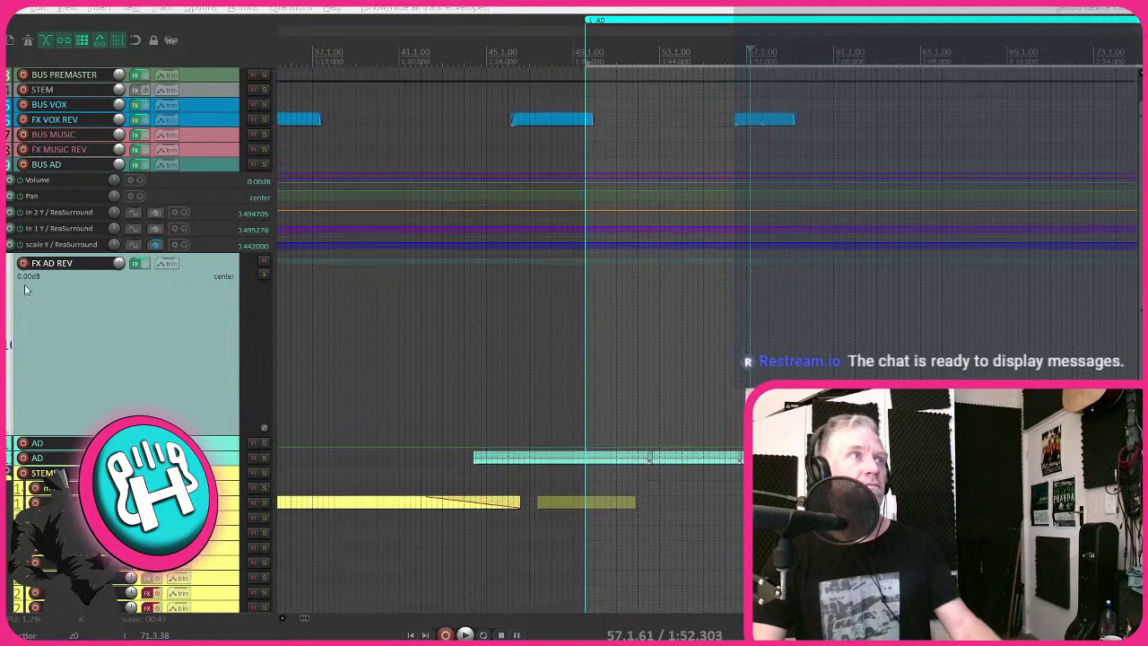
scroll(25, 290, up, 2)
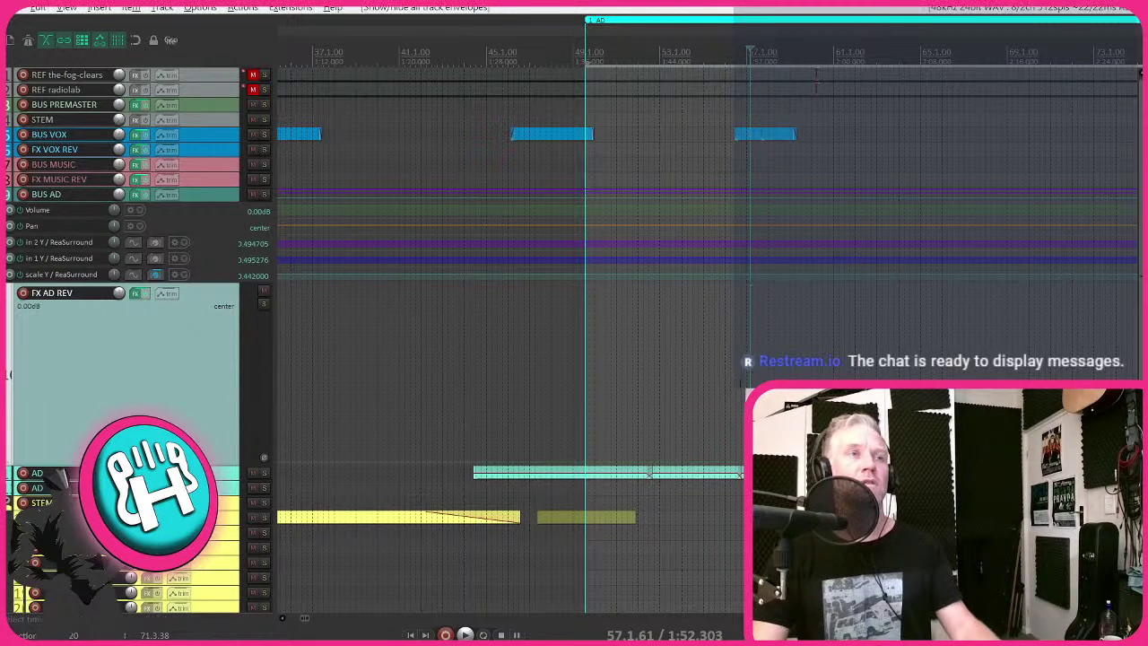
key(space)
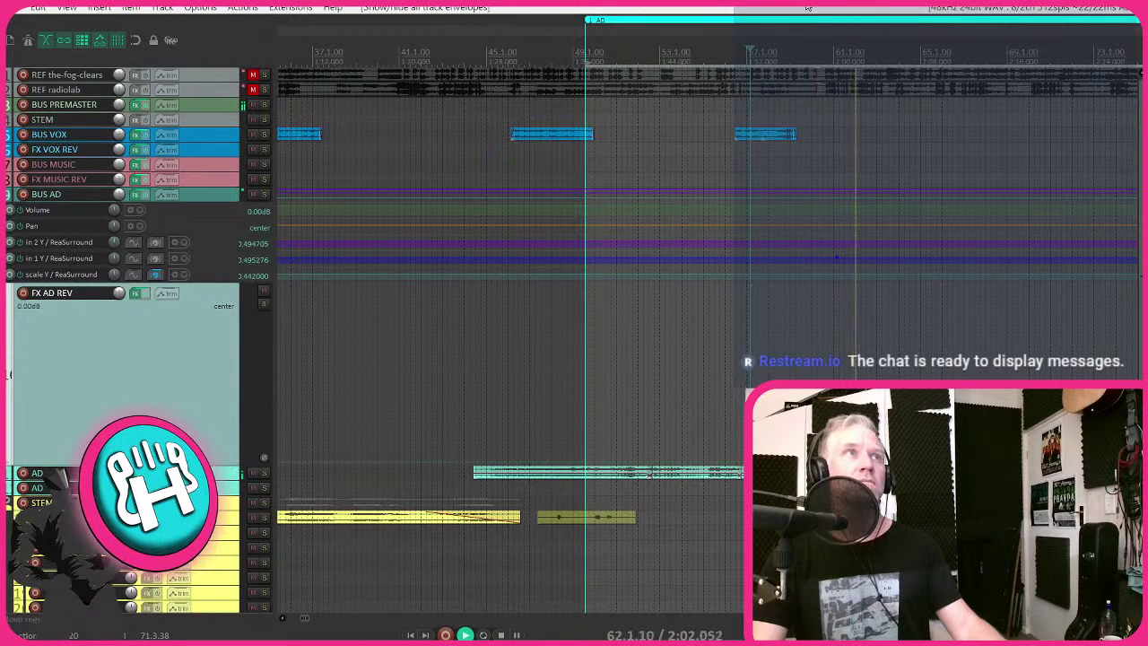
key(space)
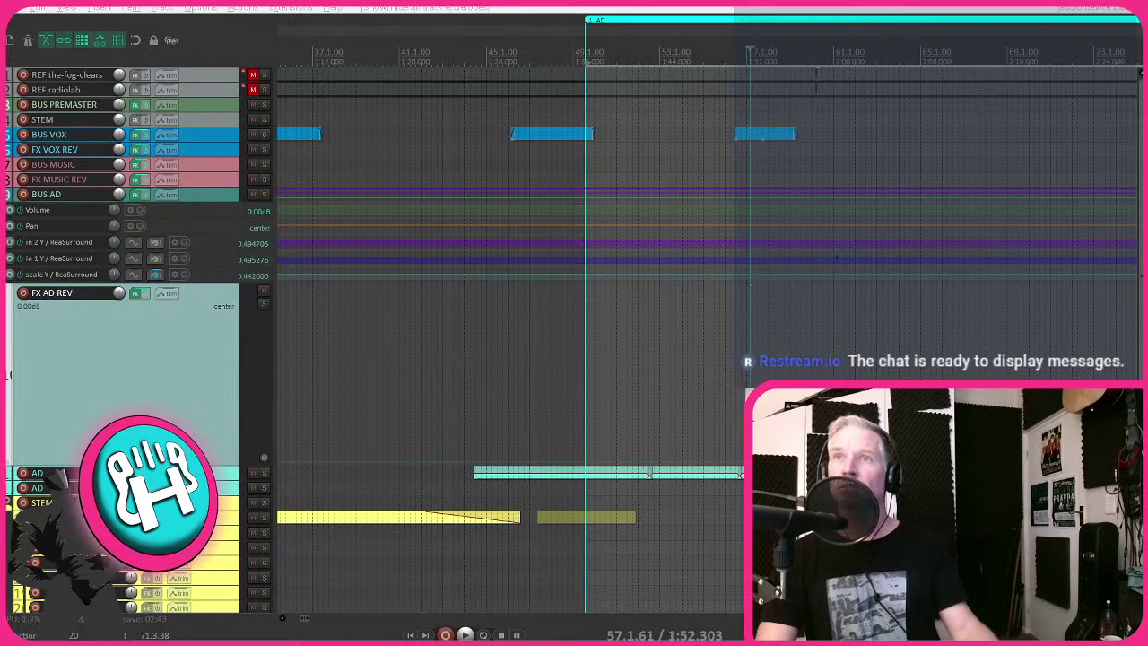
- Replay the passage from bar 56, just before the short BUS VOX clip begins
scroll(685, 140, down, 2)
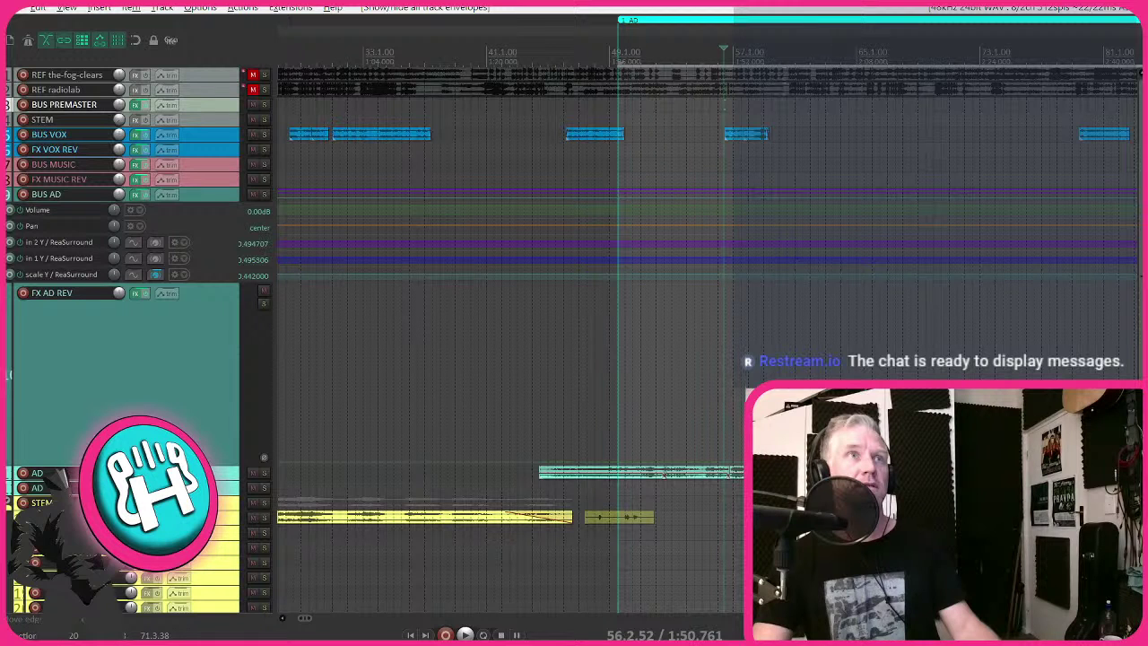
scroll(665, 475, up, 3)
key(space)
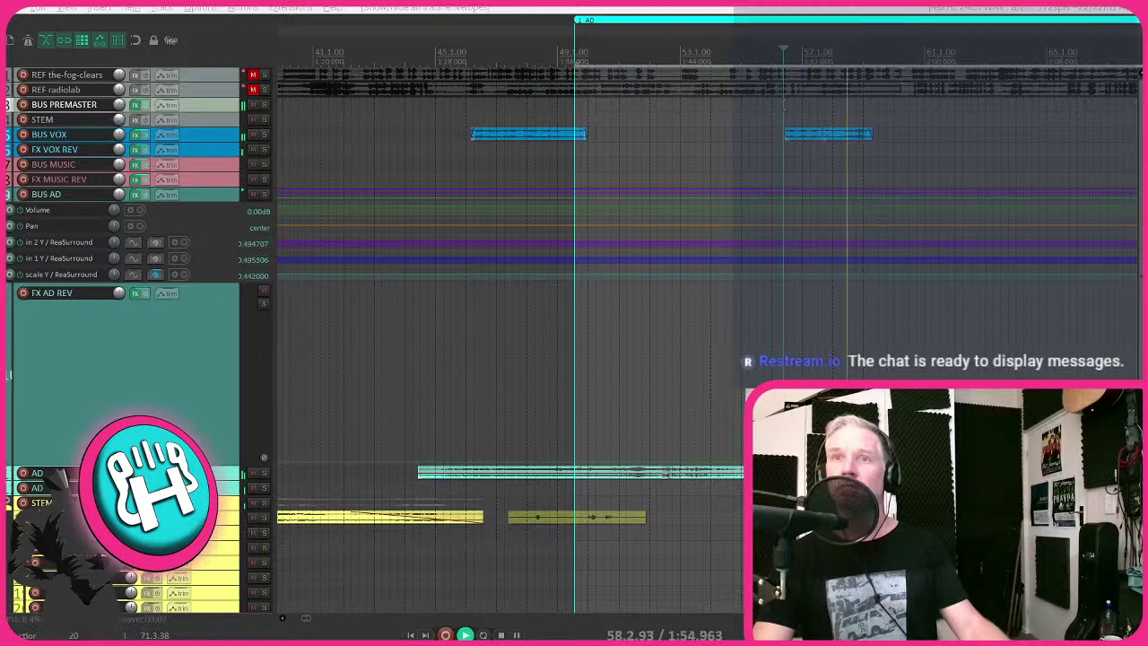
click(783, 164)
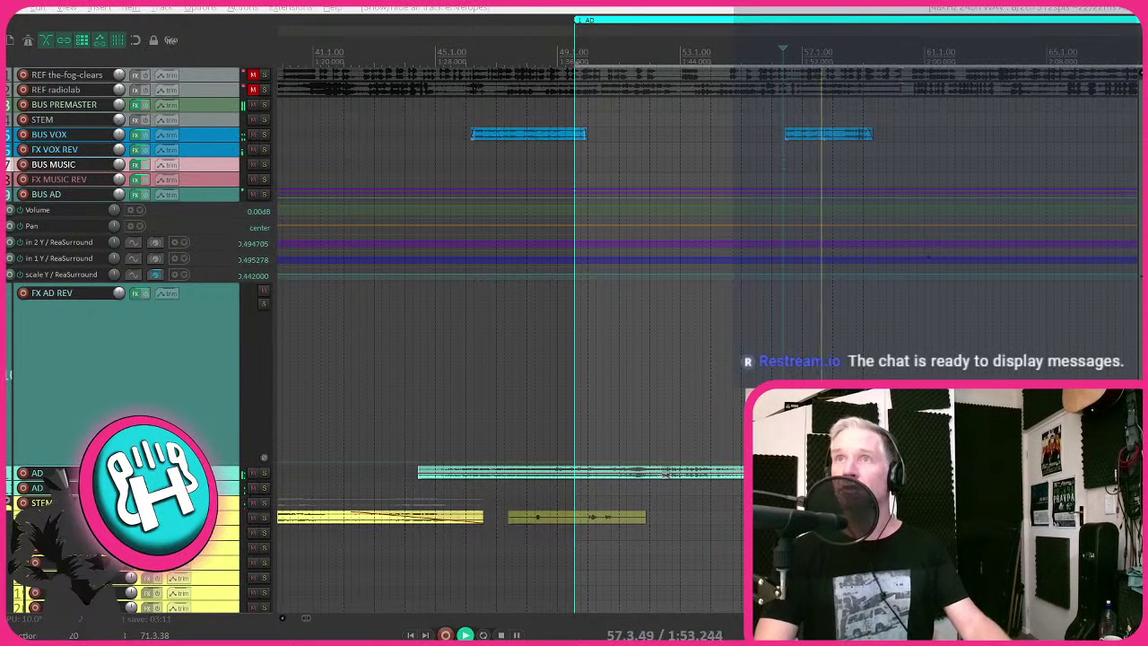
key(space)
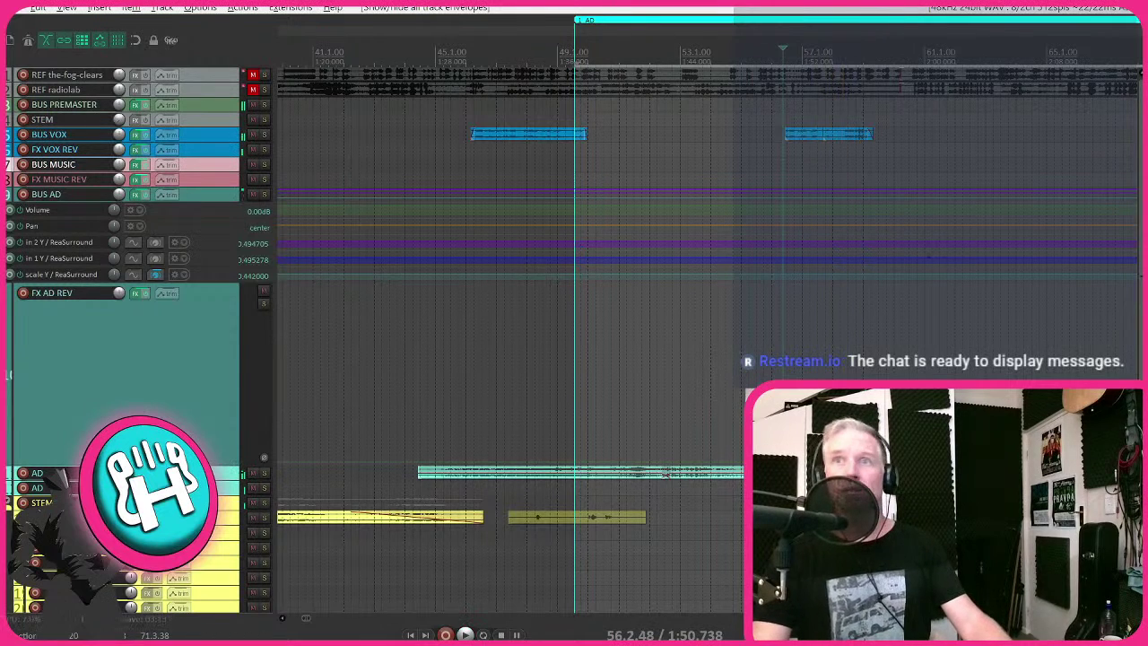
- Audition the lead-in to the short BUS VOX clip, starting playback from about bar 55
scroll(715, 320, up, 2)
scroll(762, 338, down, 2)
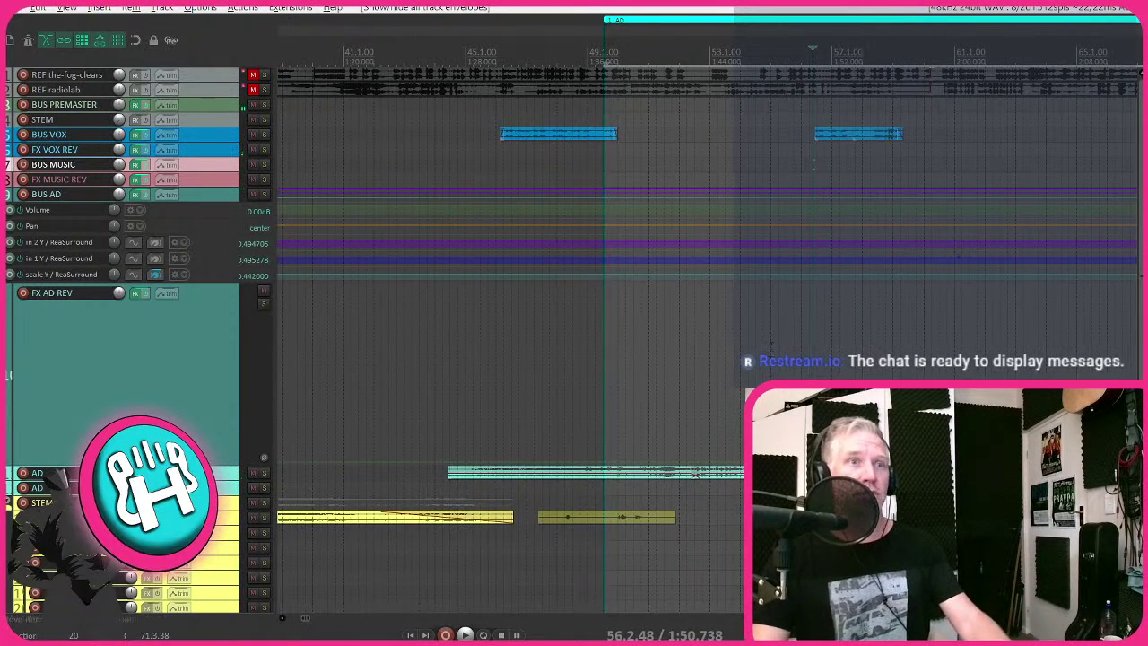
scroll(808, 339, up, 3)
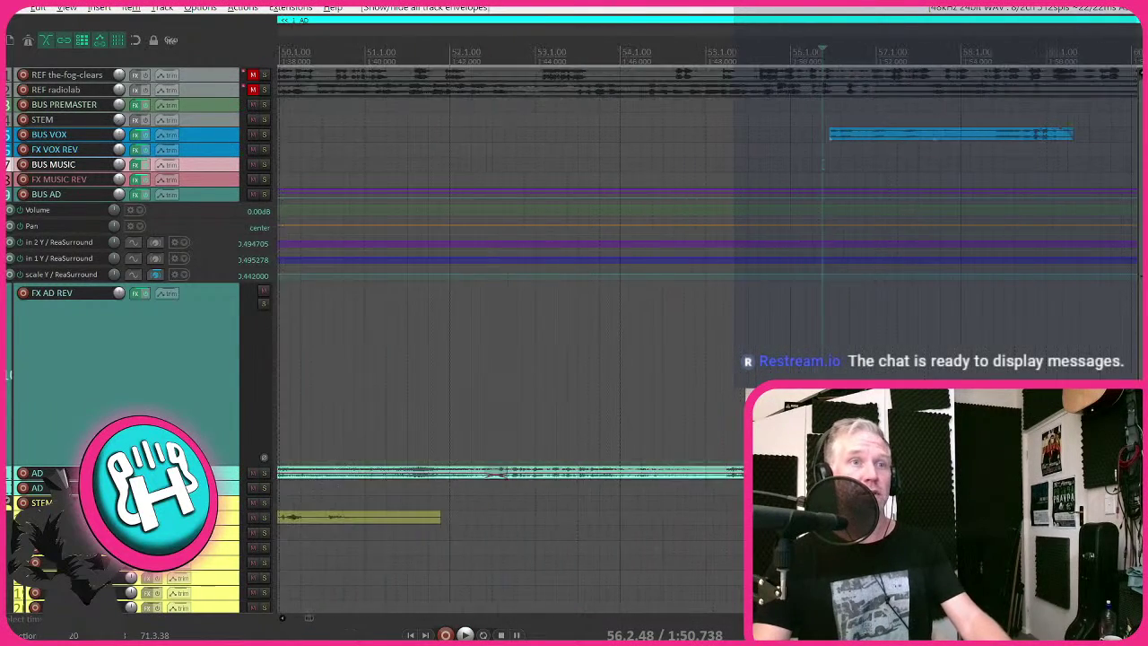
click(764, 339)
key(space)
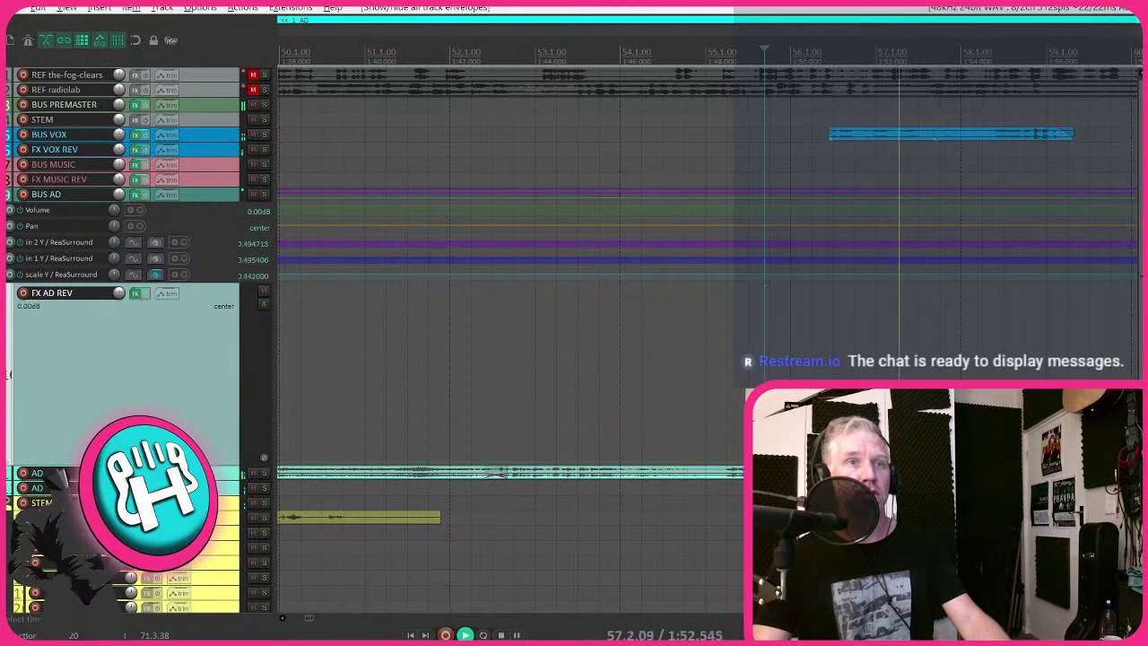
- Select the AD clip near bar 57 and slip its audio contents slightly within the clip
click(872, 473)
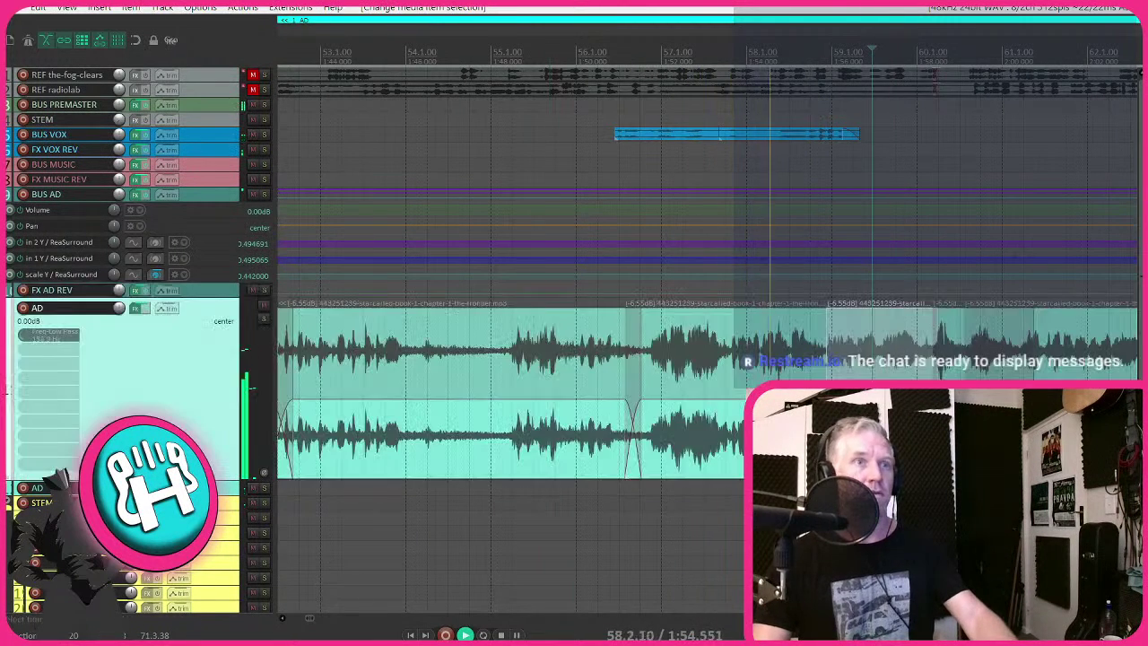
scroll(762, 394, down, 3)
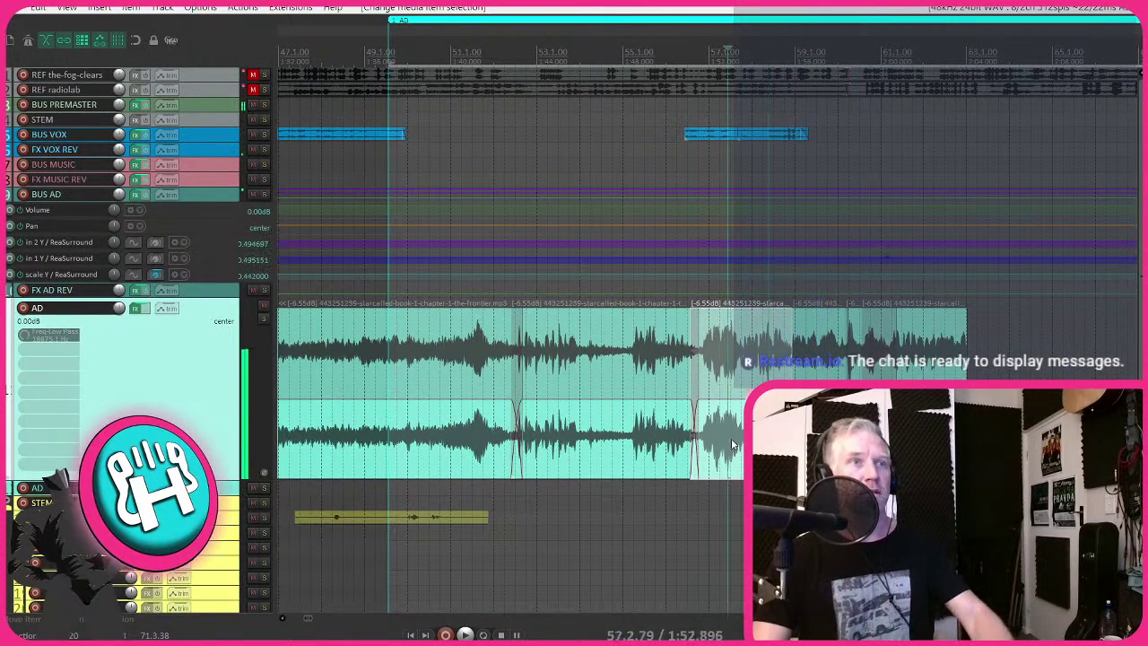
drag(732, 444, 718, 440)
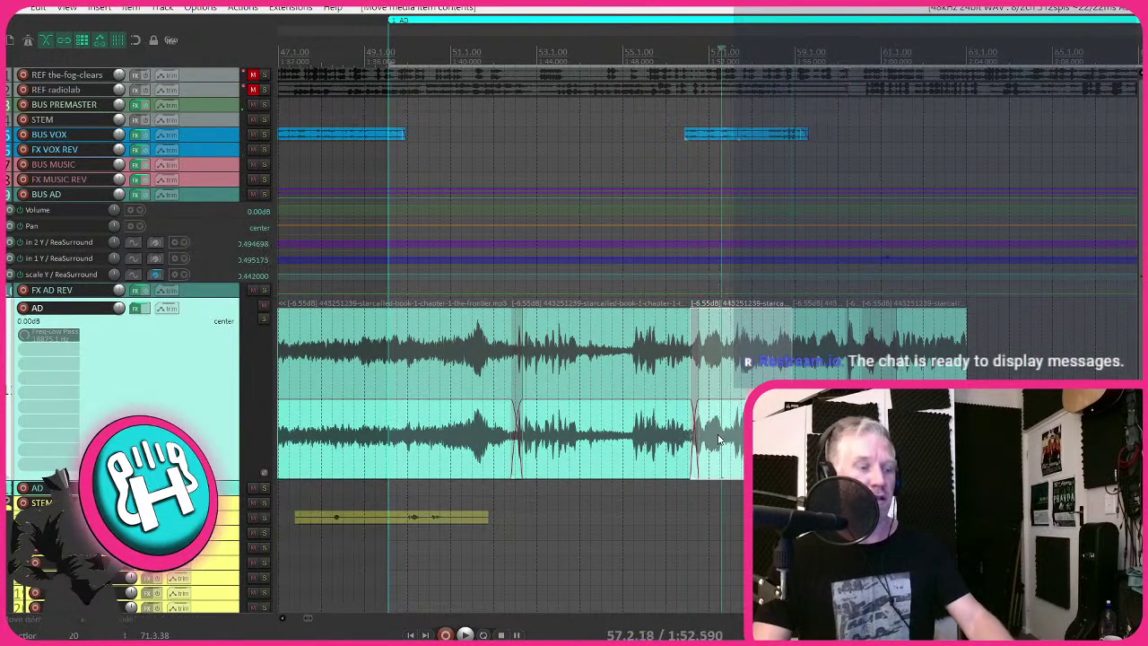
- Audition the soloed AD track around bar 57, replaying the lead-in from about bar 56
click(718, 439)
key(space)
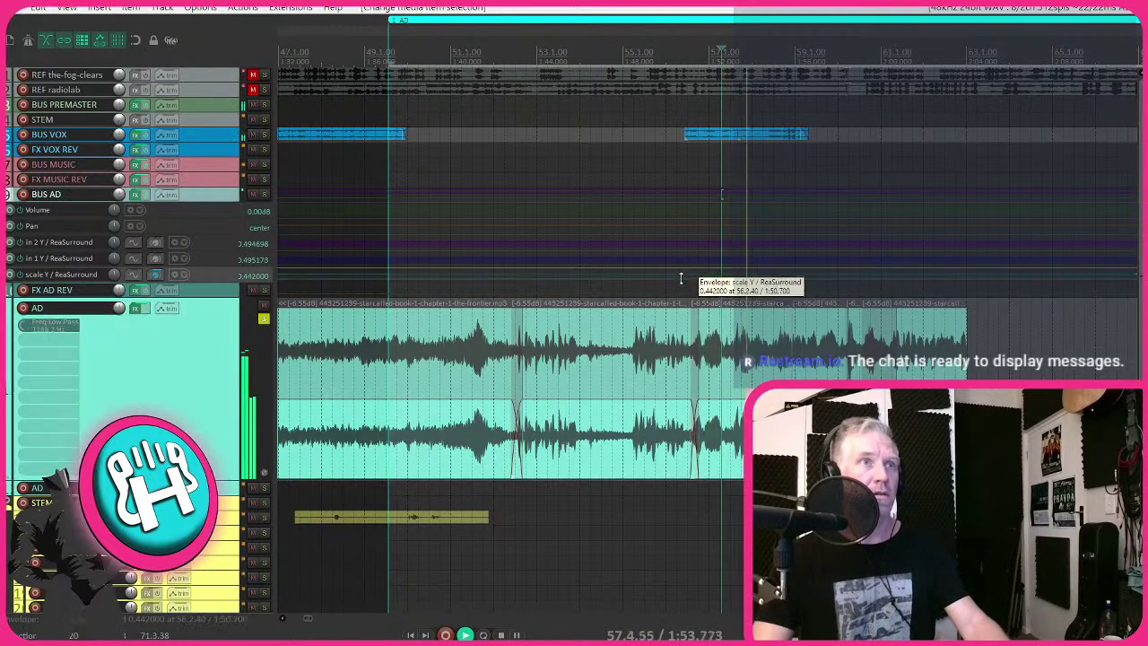
scroll(742, 377, up, 5)
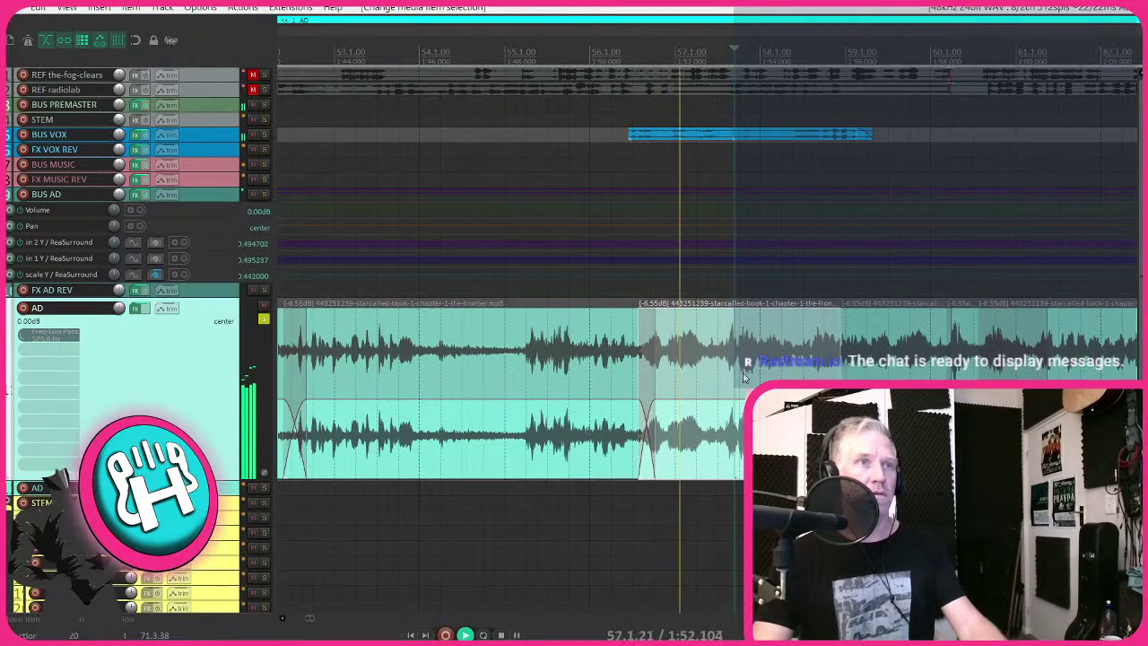
scroll(718, 296, left, 2)
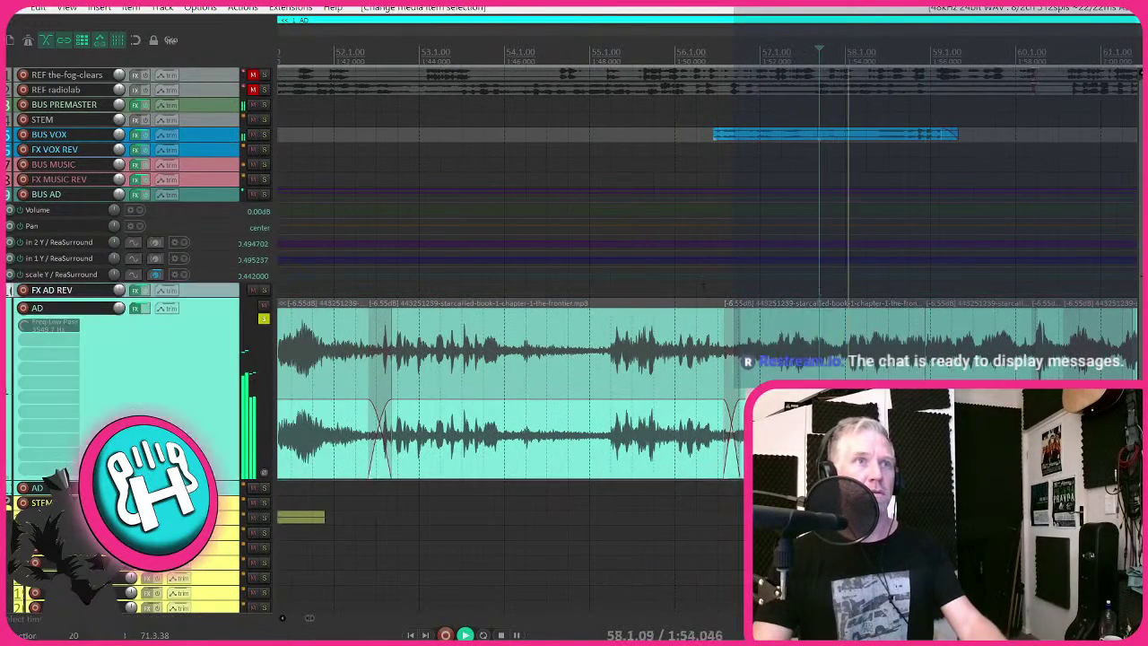
click(702, 285)
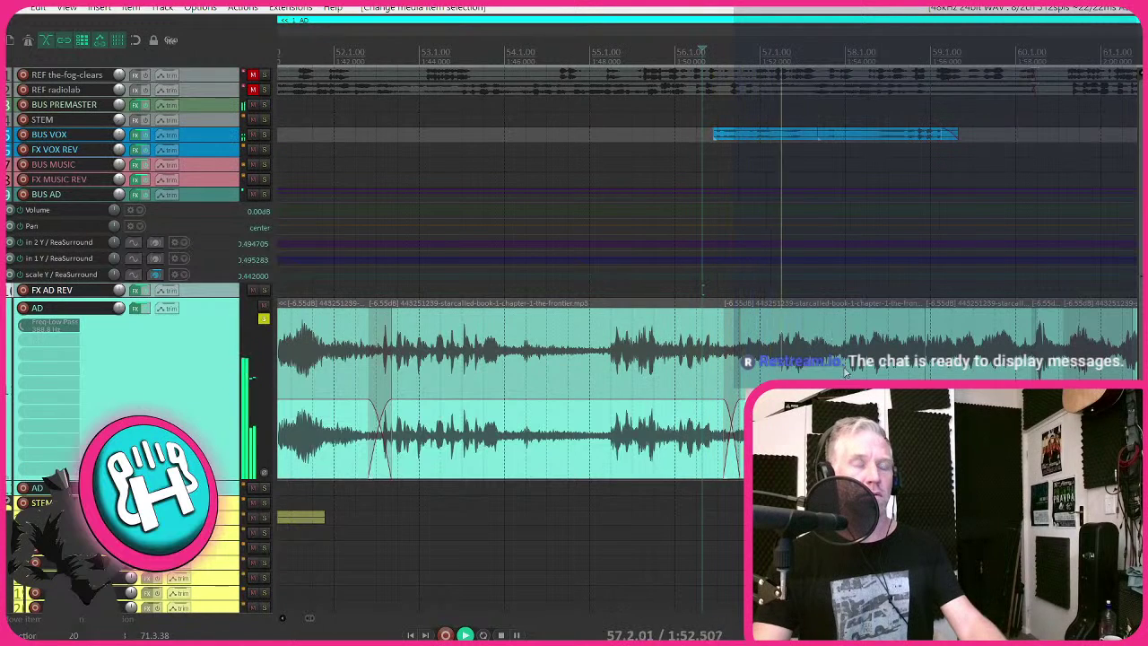
- Try slipping the contents of the AD clip near bar 57, auditioning the soloed track from about bar 56
drag(868, 365, 809, 365)
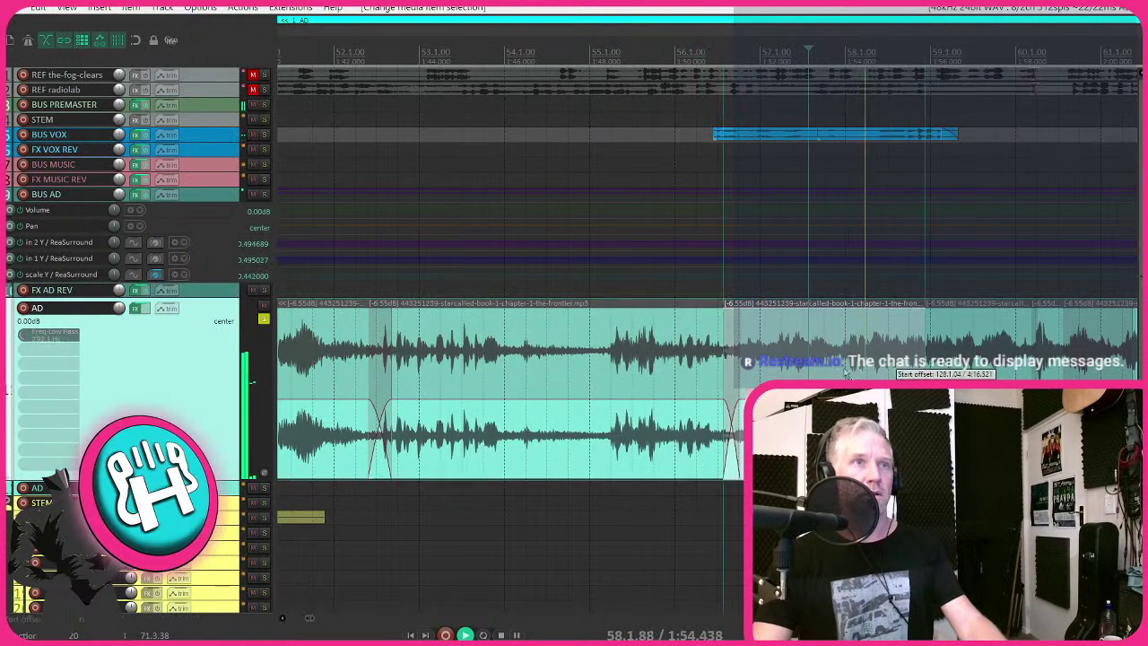
click(704, 285)
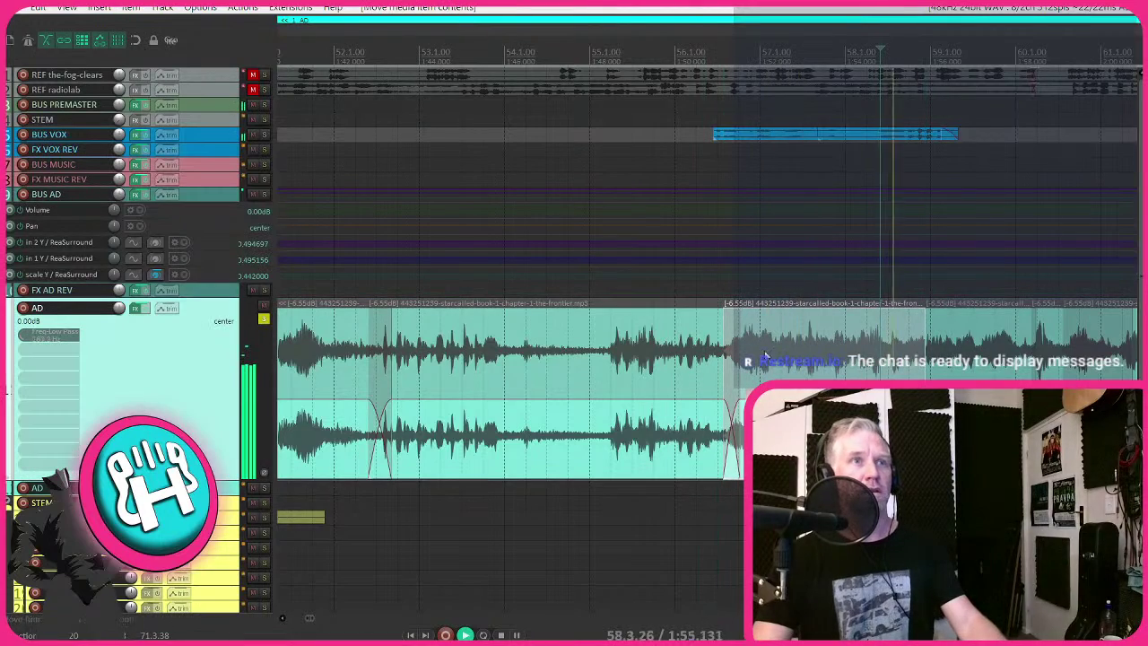
click(707, 292)
scroll(706, 292, down, 3)
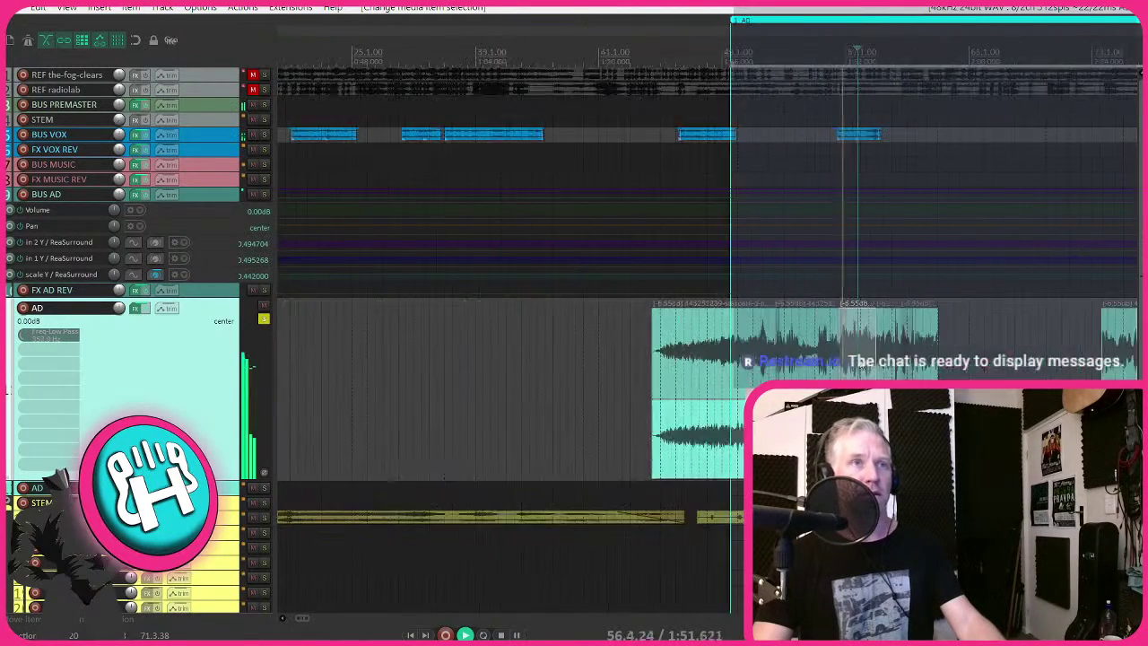
scroll(857, 362, up, 4)
key(space)
- Try other portions of the source audio inside the AD clip near bar 57 by slipping its contents back and forth
drag(857, 362, 937, 348)
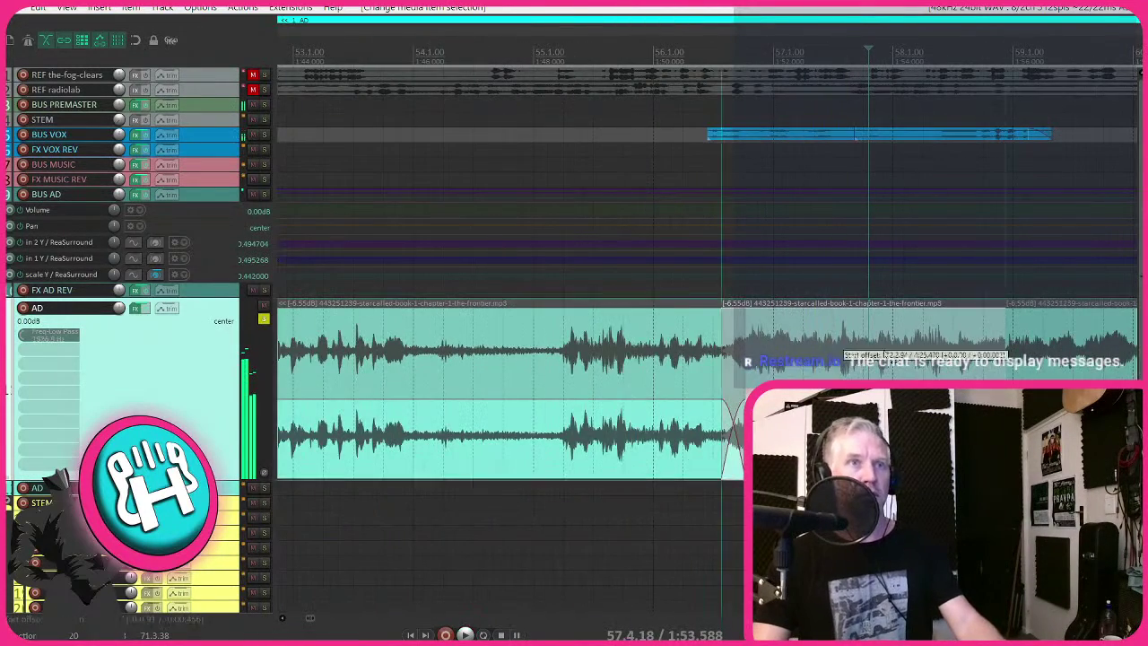
scroll(943, 346, right, 2)
scroll(744, 363, down, 2)
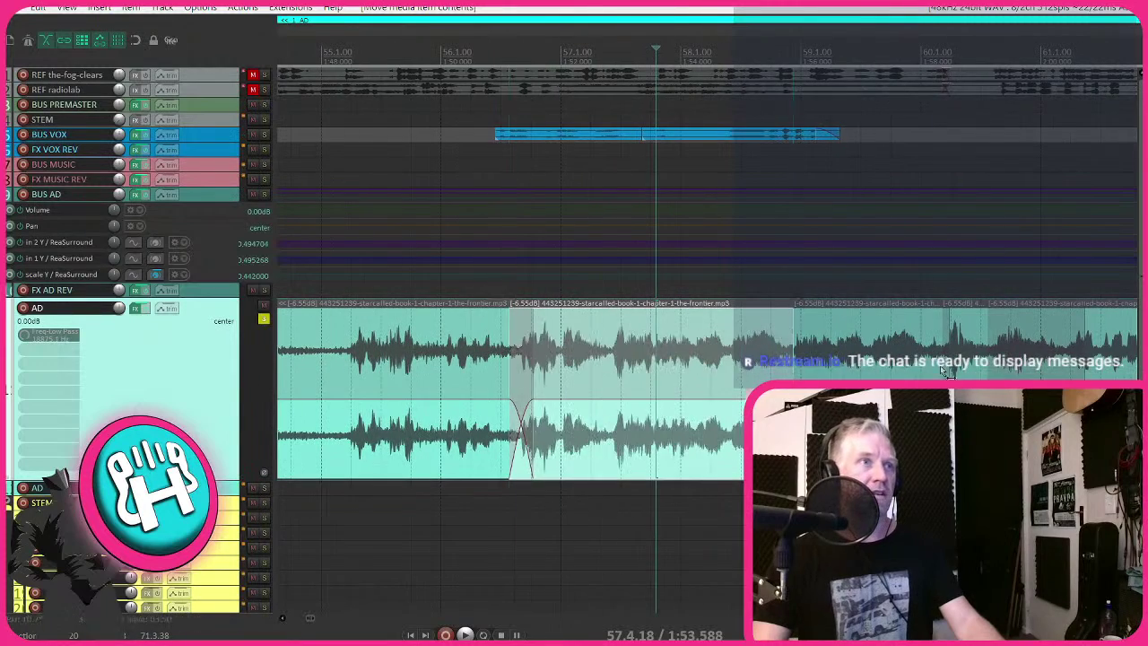
scroll(695, 364, down, 3)
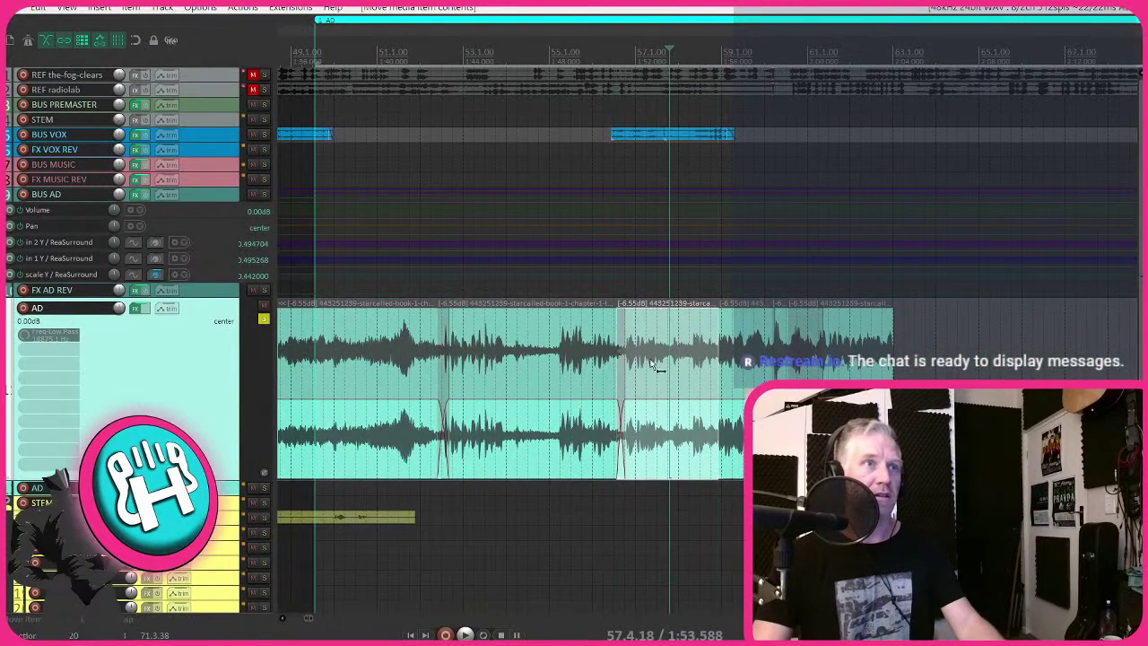
click(677, 377)
scroll(677, 376, up, 3)
drag(677, 377, 547, 364)
scroll(737, 360, down, 3)
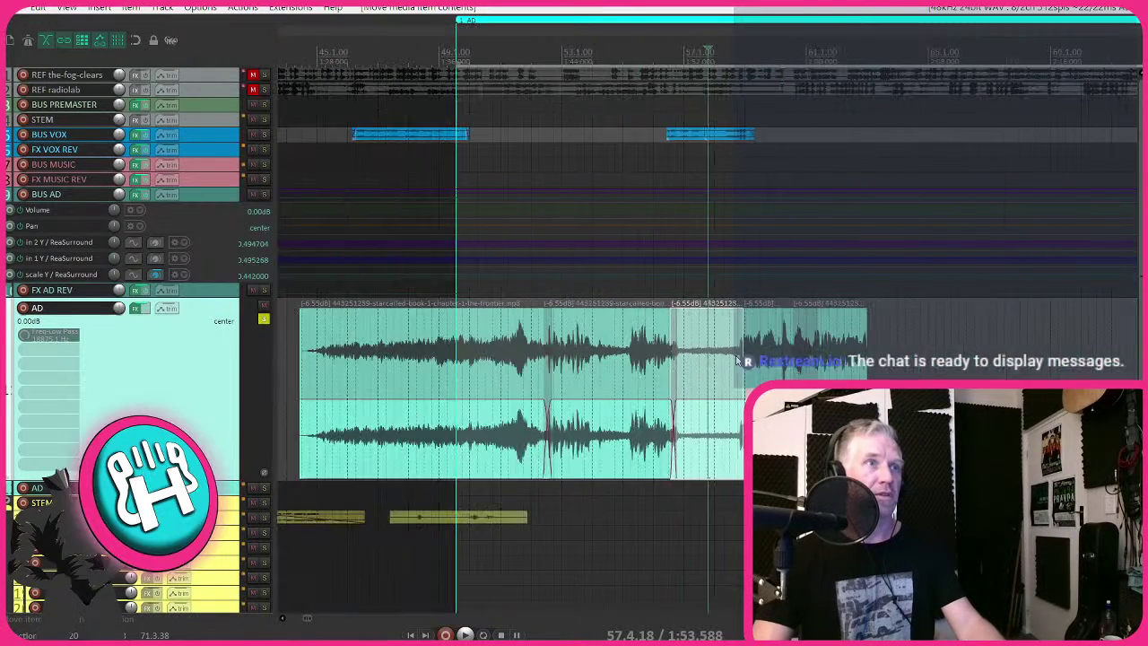
- Slip the contents of the AD clip near bar 57 until it holds a quieter, steadier passage of the source audio
scroll(696, 353, up, 3)
drag(699, 355, 789, 357)
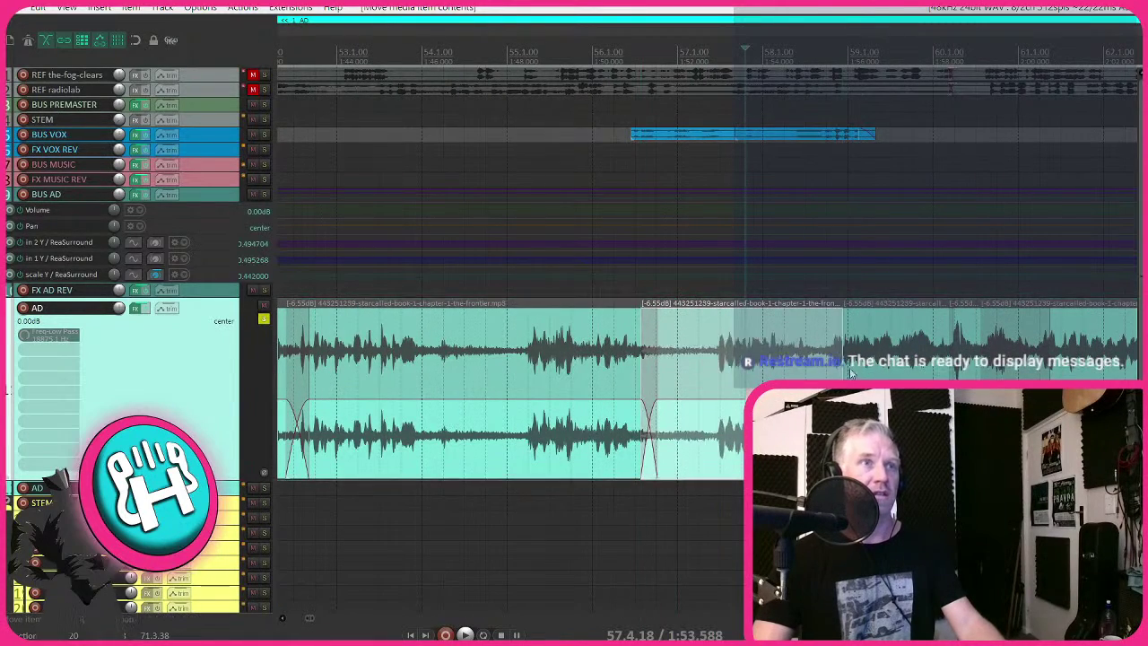
scroll(793, 354, down, 3)
scroll(886, 366, right, 5)
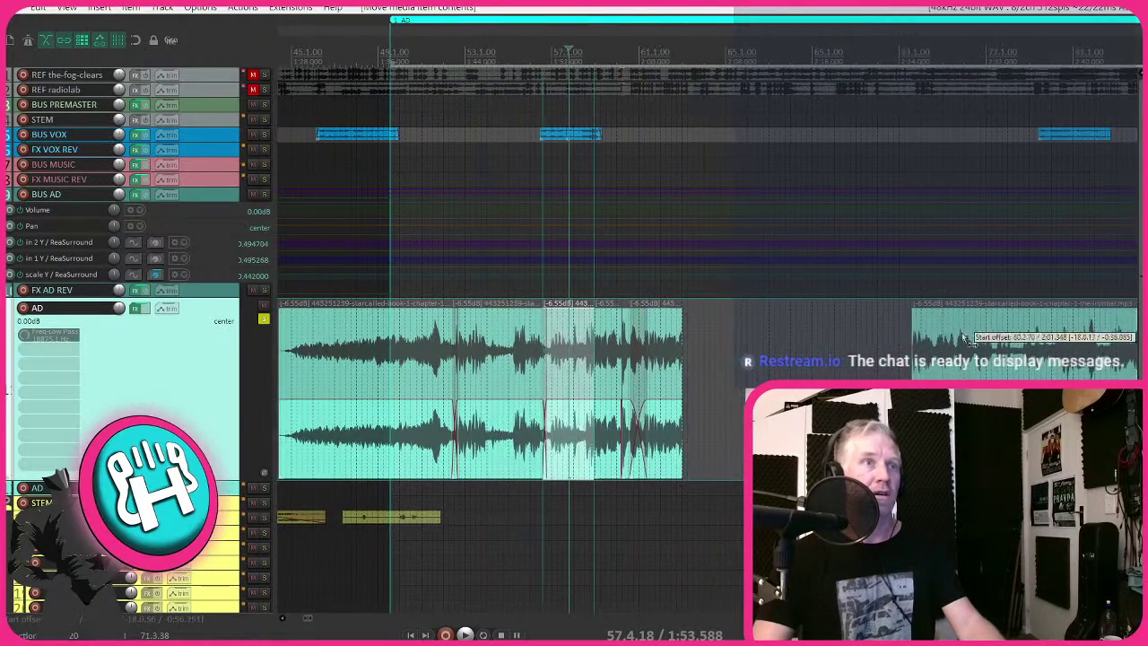
scroll(388, 362, up, 5)
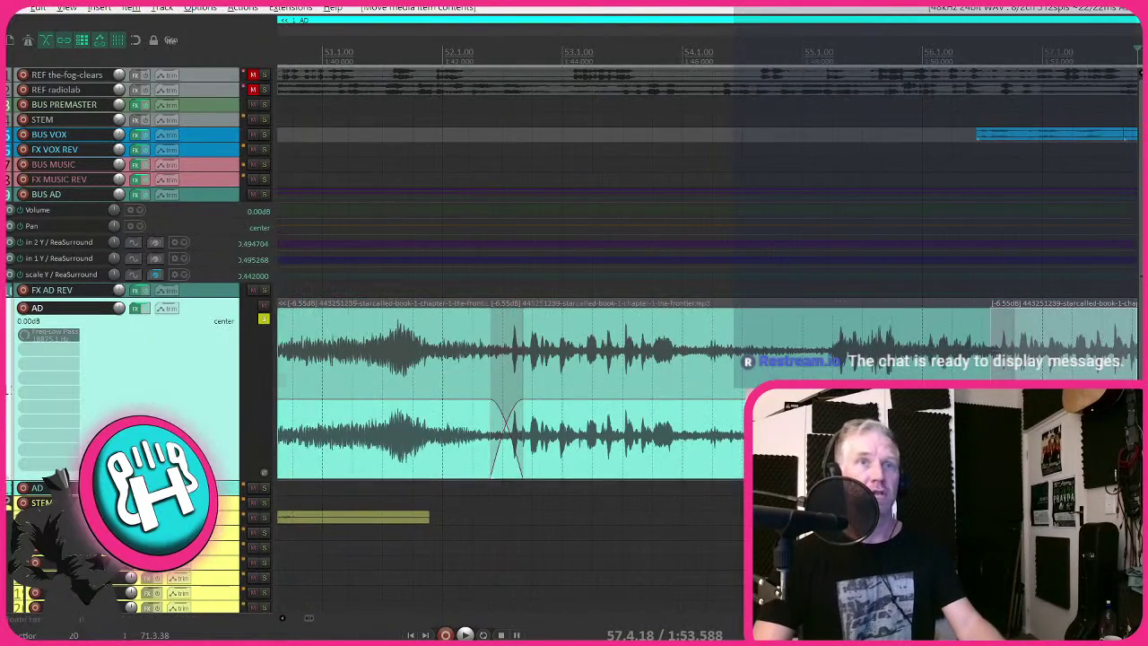
scroll(715, 363, right, 5)
click(769, 359)
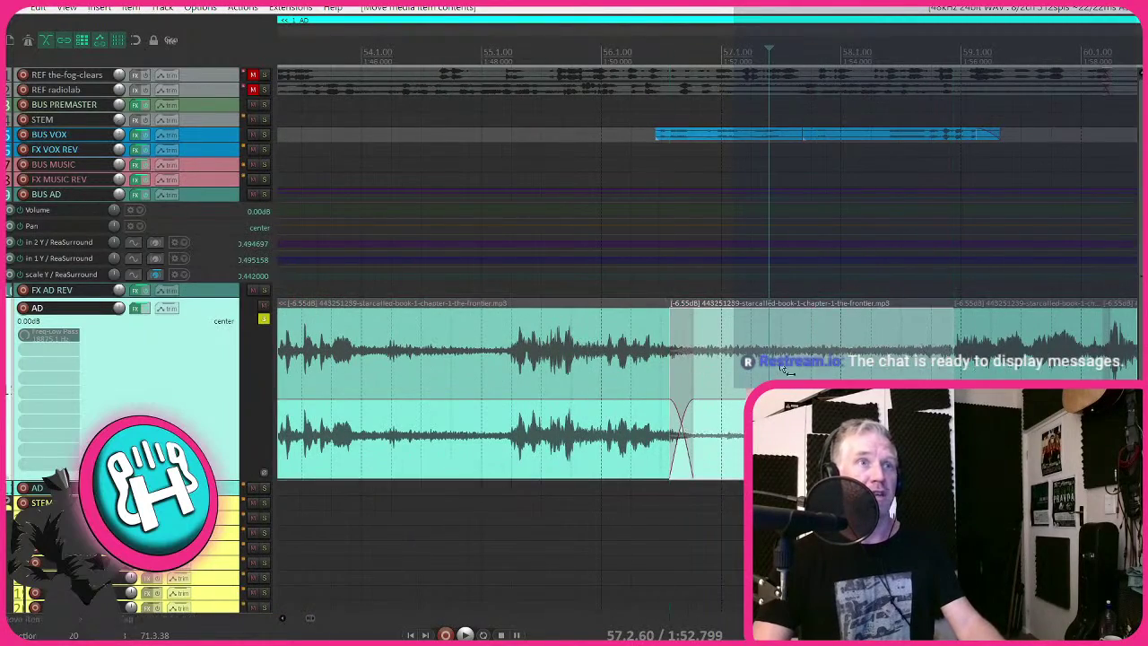
scroll(763, 364, down, 4)
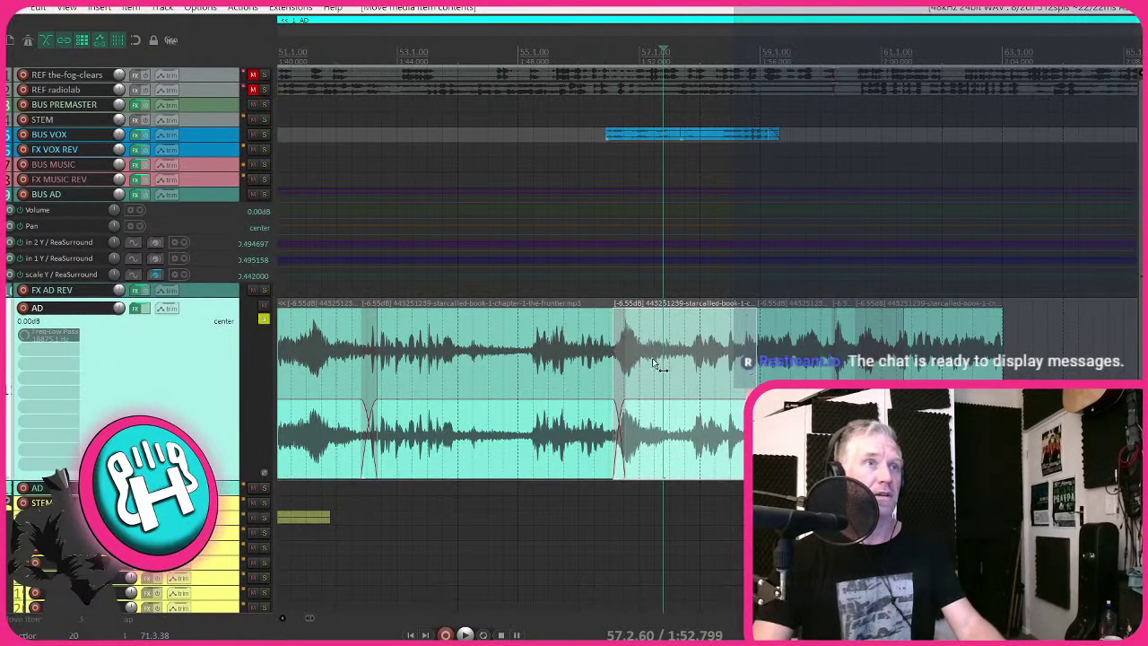
drag(653, 363, 606, 379)
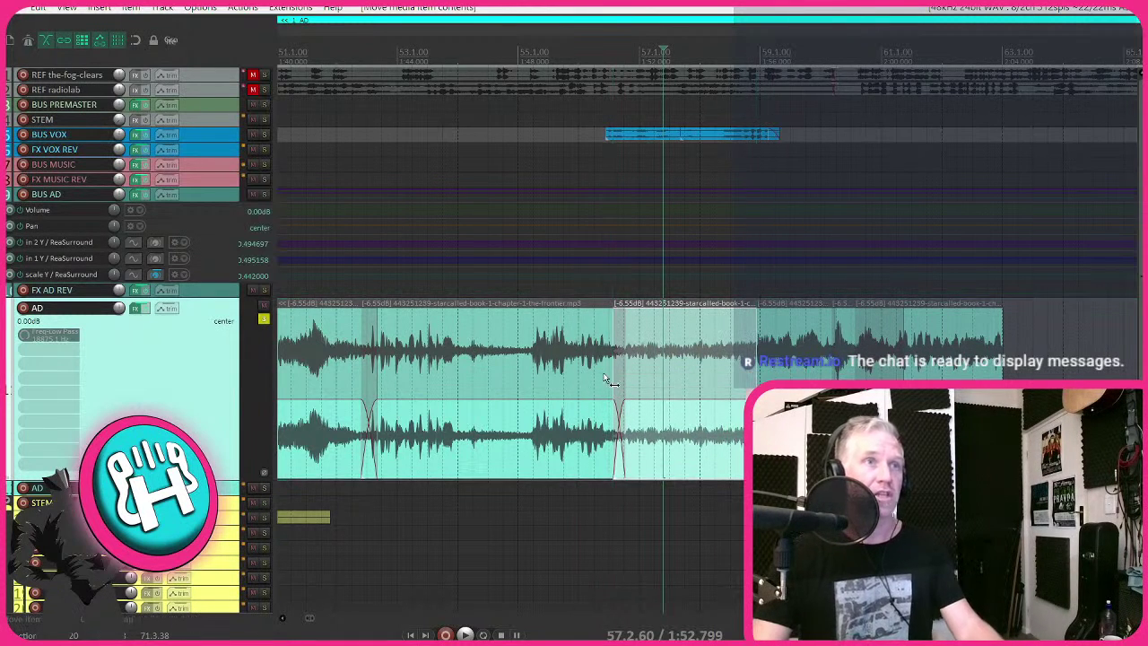
- Unsolo the AD track and audition the edited clip in the full mix from about bar 56
click(597, 287)
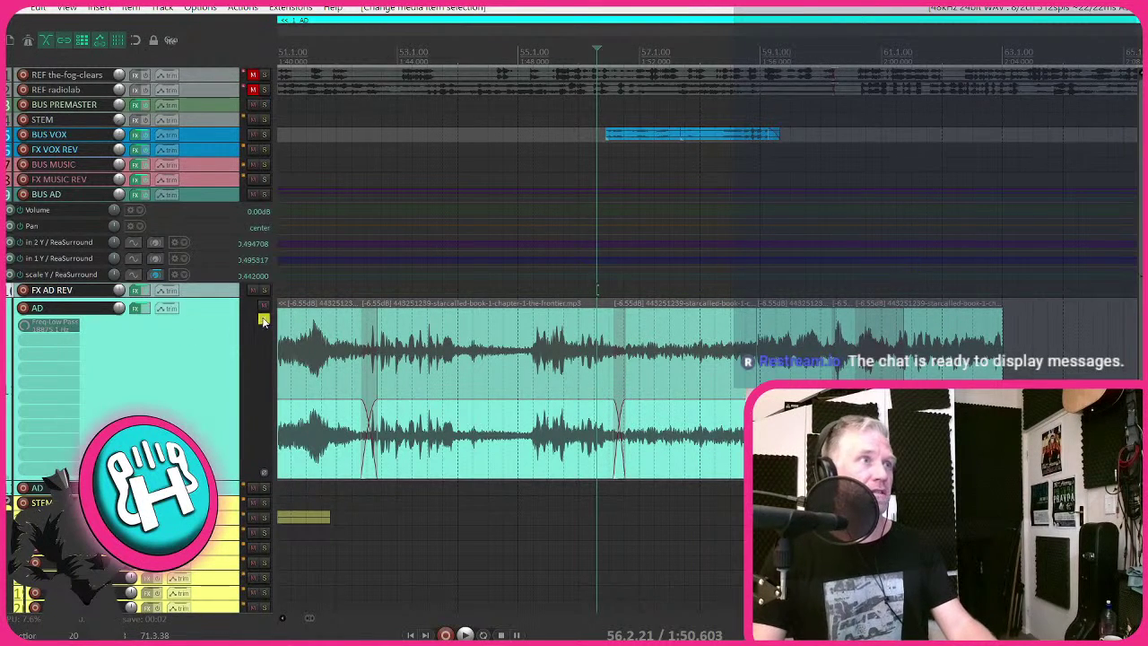
click(262, 319)
key(space)
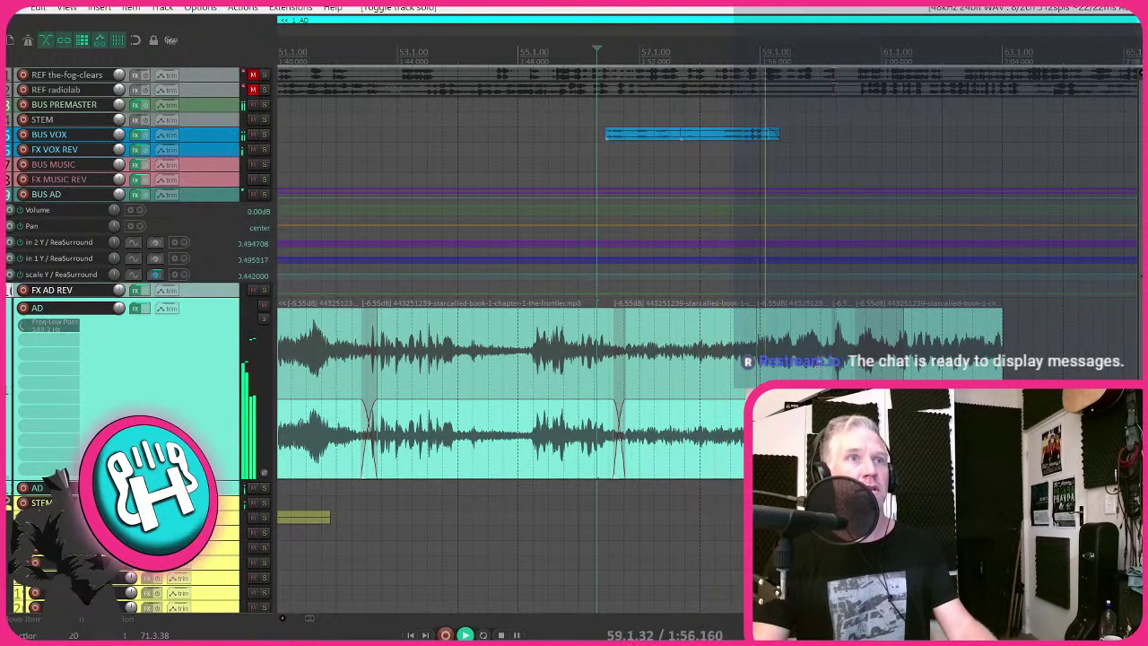
- Shift the AD clips after bar 59 about one bar later and extend the preceding clip to meet them
click(776, 370)
drag(1023, 338, 861, 374)
key(space)
drag(753, 375, 819, 365)
- Audition the extended AD clip in the full mix, starting just before bar 58
click(696, 498)
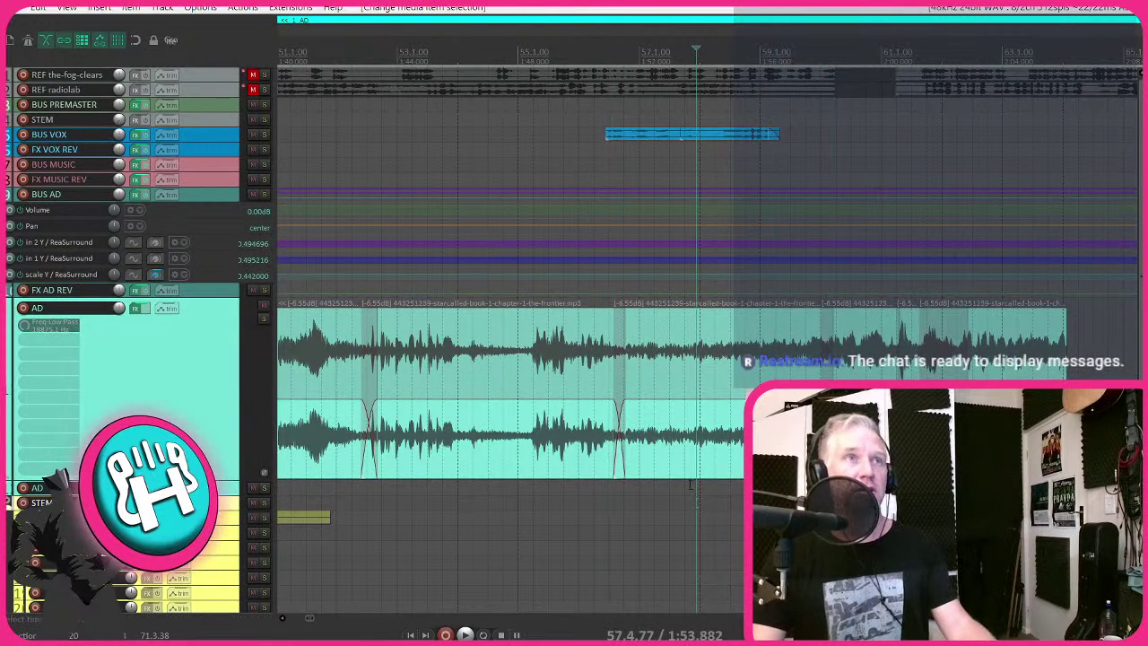
key(space)
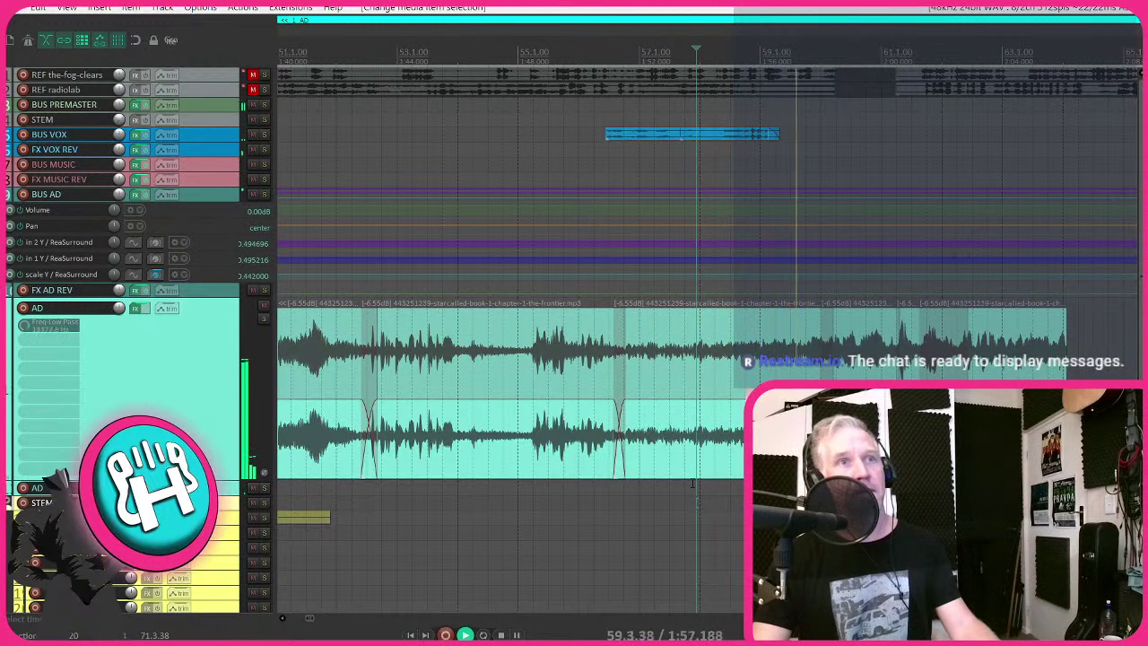
key(space)
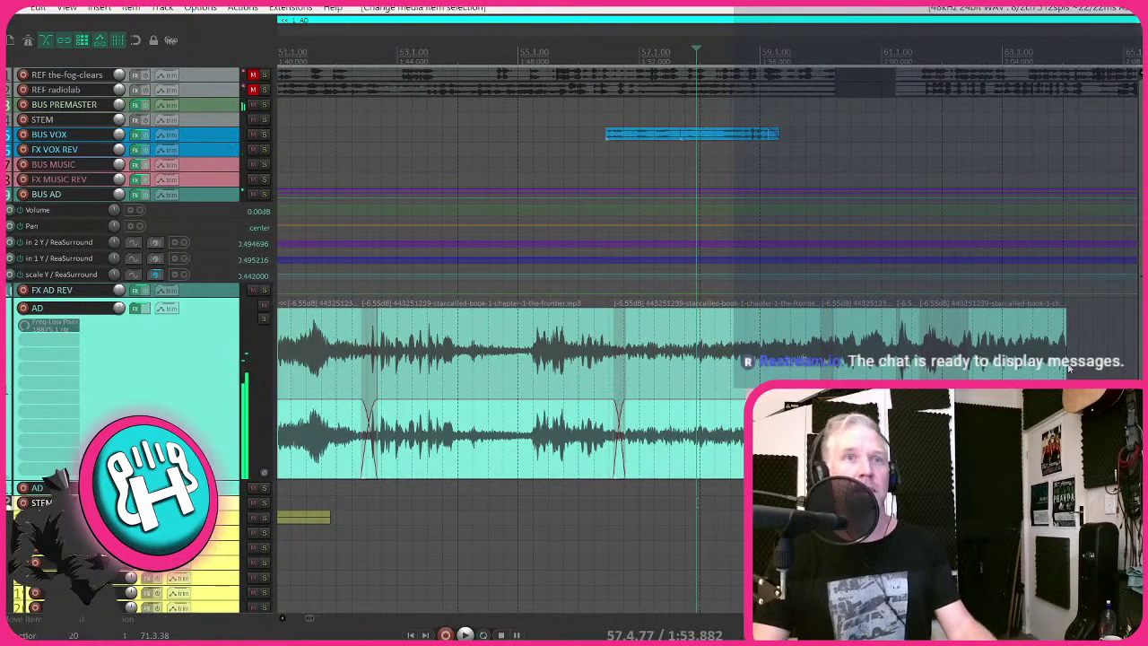
- Extend the AD clip by about another bar, moving the following AD clips to start around bar 61
mouse_move(884, 372)
mouse_down()
mouse_move(847, 373)
mouse_move(892, 377)
mouse_up()
scroll(893, 376, down, 3)
scroll(710, 439, right, 3)
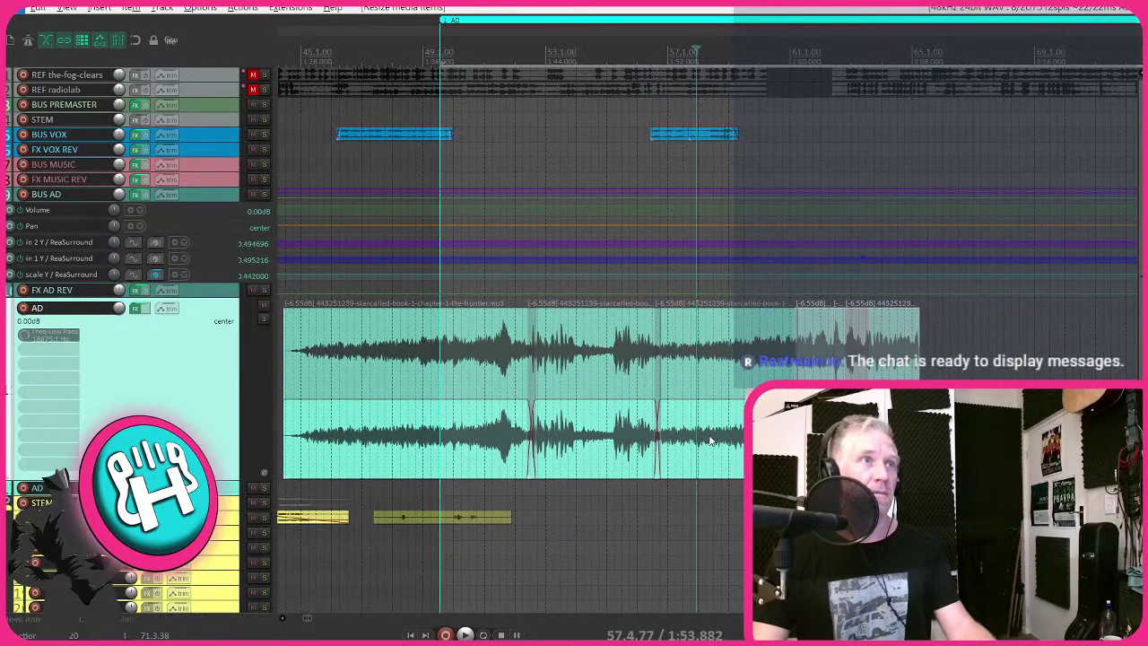
- Lengthen the crossfade at bar 61 by extending the end of the long AD clip over the next clip
scroll(795, 364, up, 5)
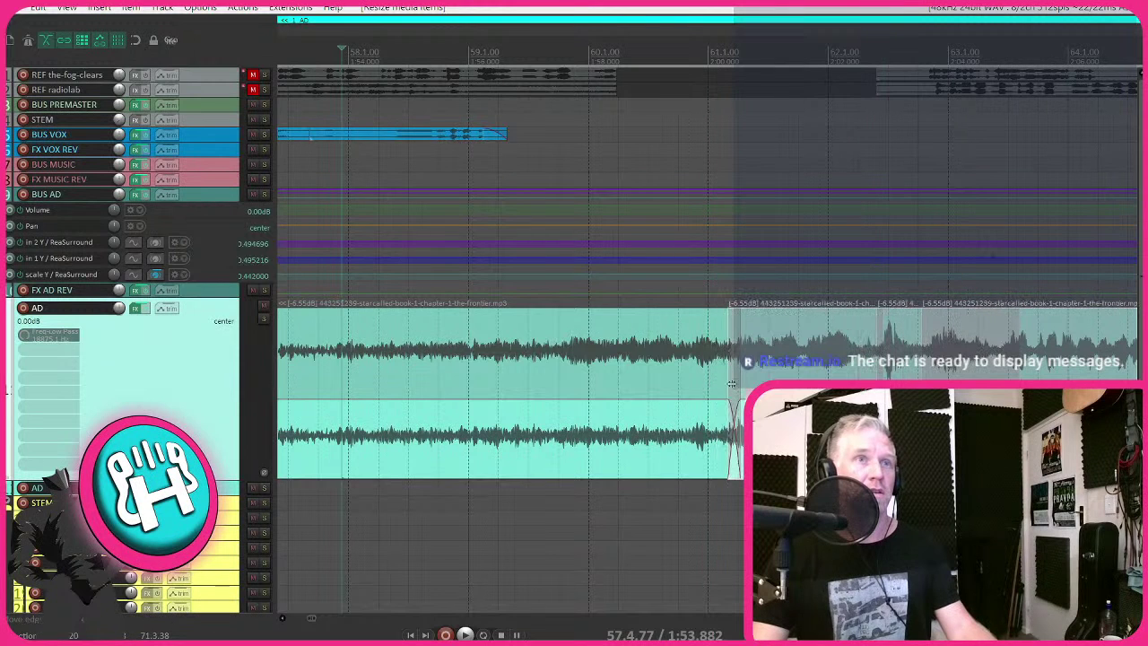
click(767, 377)
drag(739, 371, 767, 370)
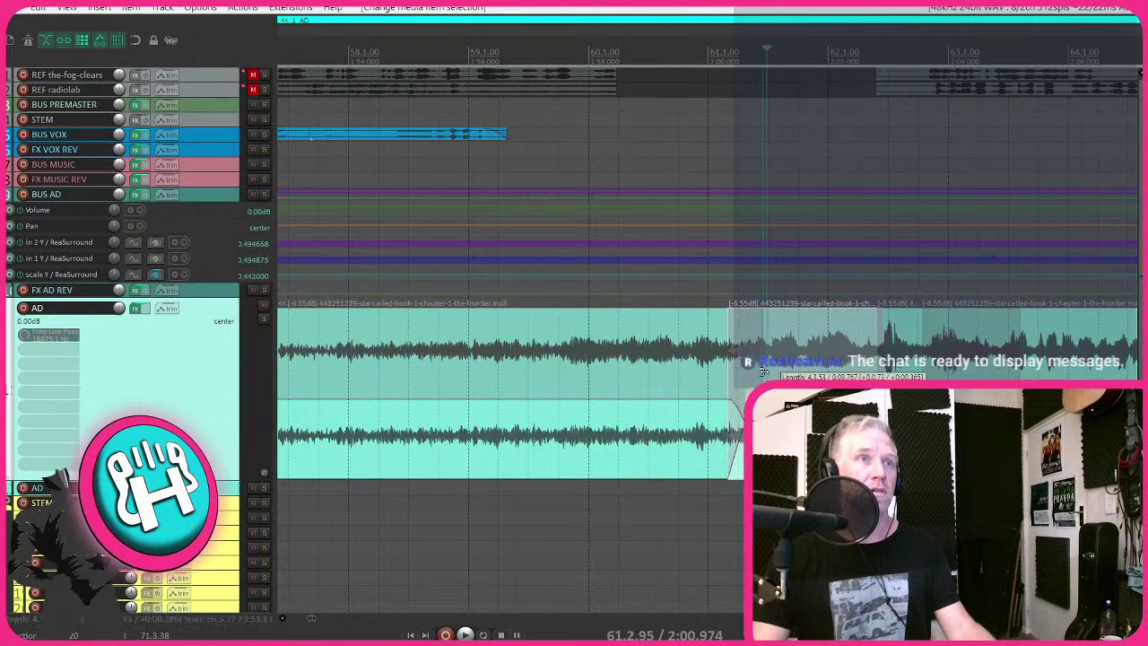
- Audition the longer crossfade and the remaining AD clips of this section, starting just before bar 59
scroll(726, 367, down, 3)
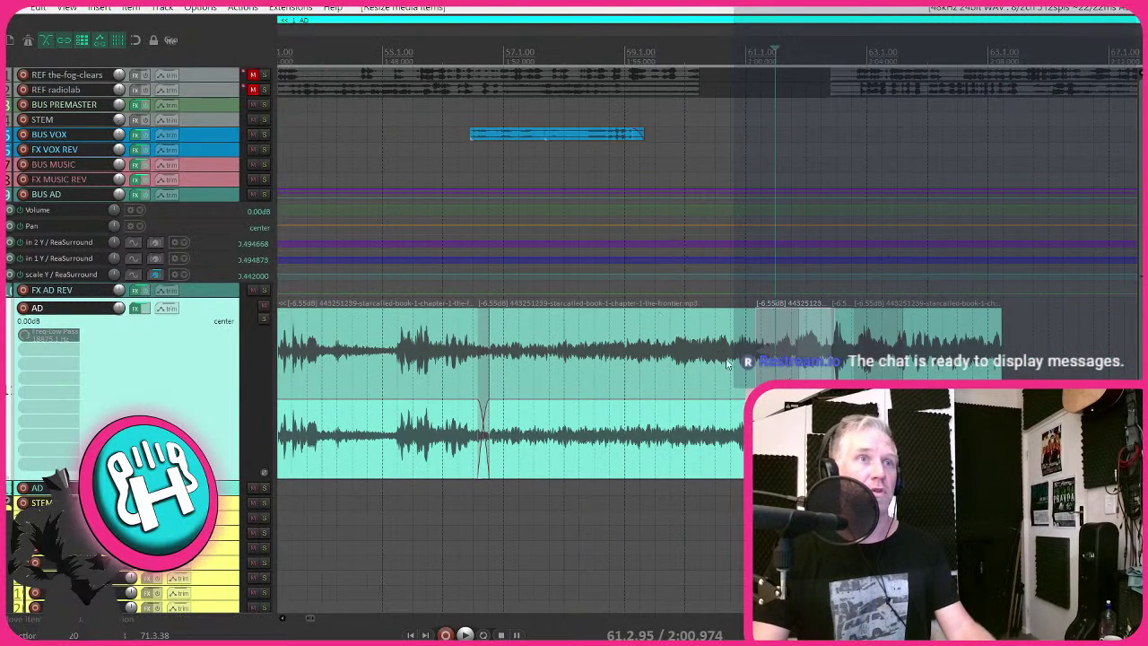
click(620, 315)
key(space)
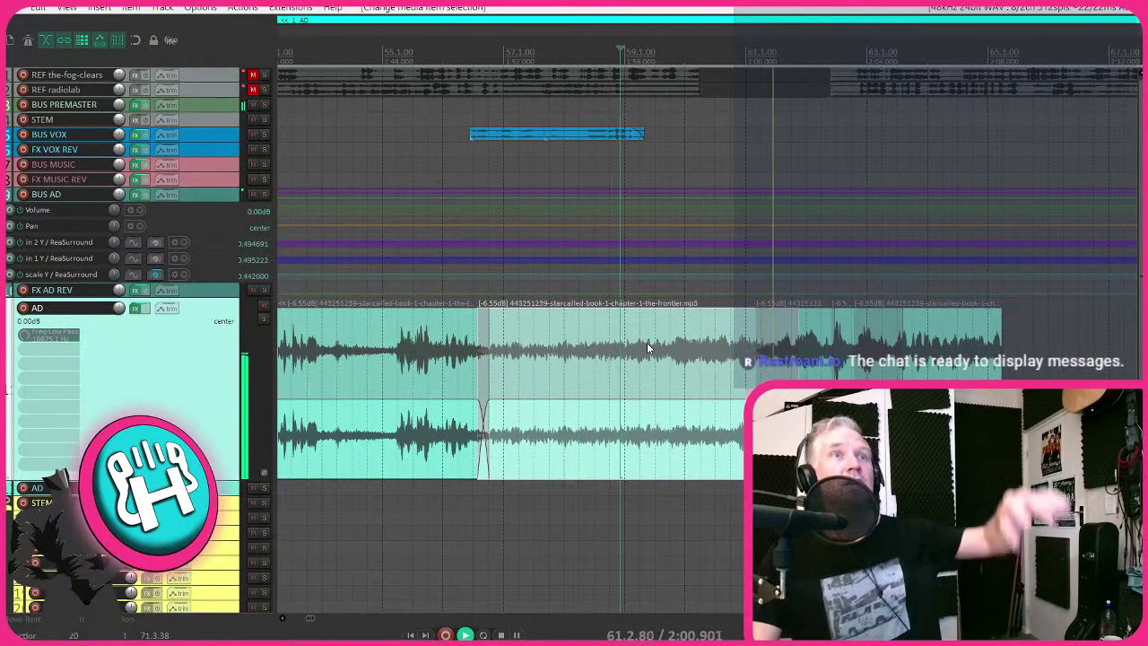
scroll(646, 343, down, 4)
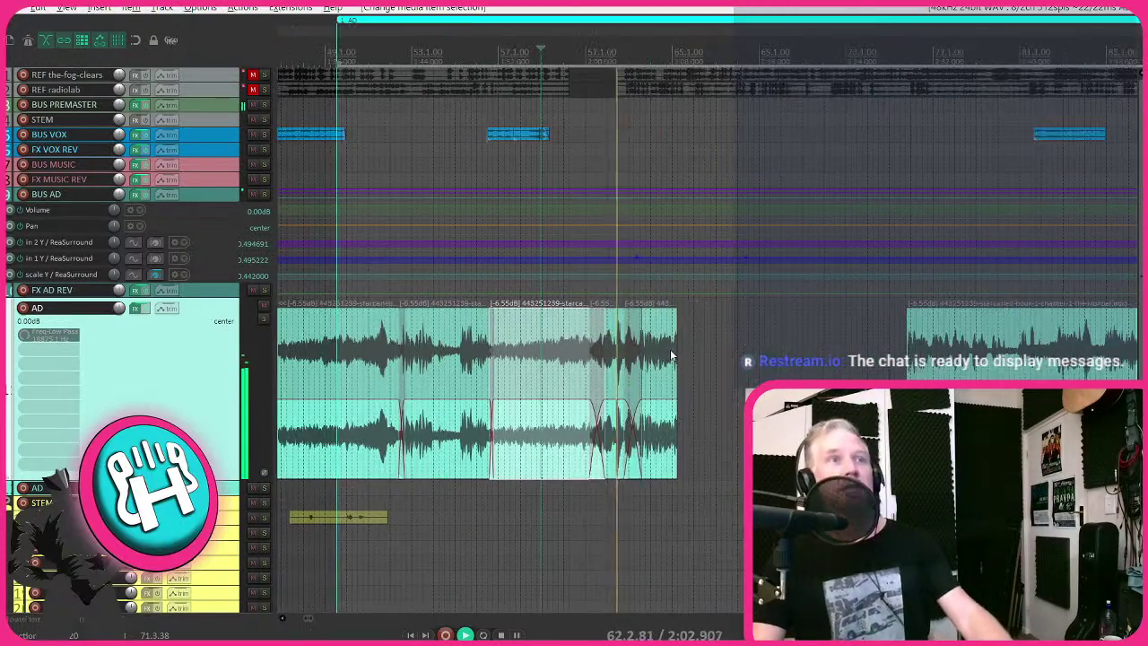
scroll(658, 362, up, 2)
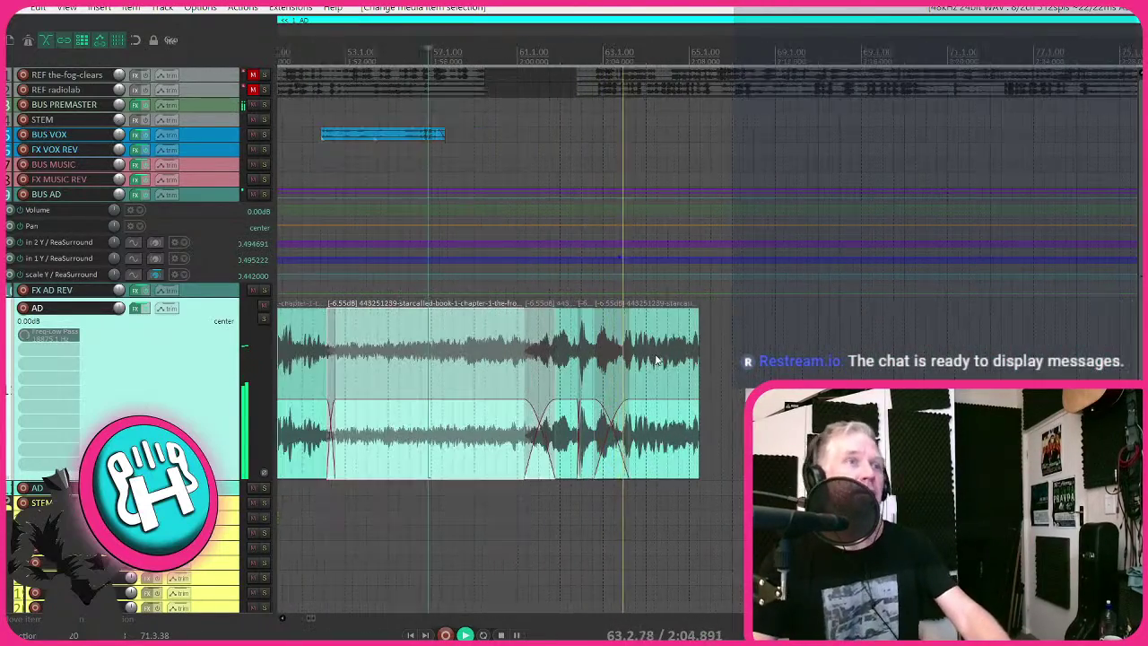
scroll(656, 364, up, 2)
scroll(654, 363, up, 2)
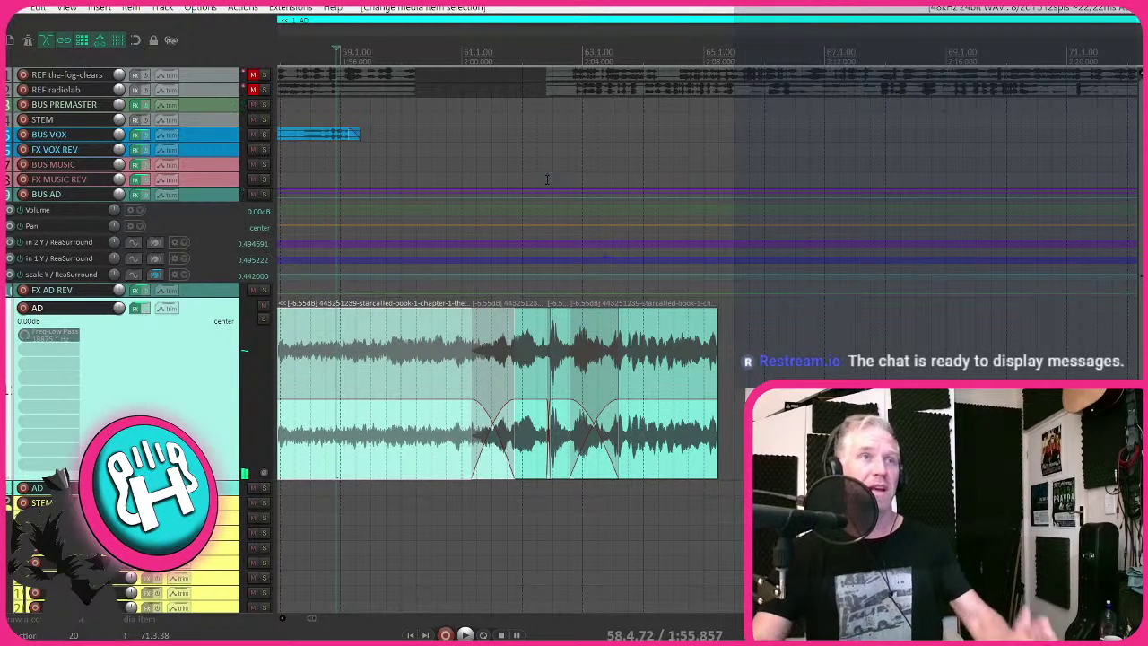
- Shorten the AD region so it ends at about bar 66, just after the first group of AD clips
scroll(546, 179, down, 3)
scroll(546, 179, down, 2)
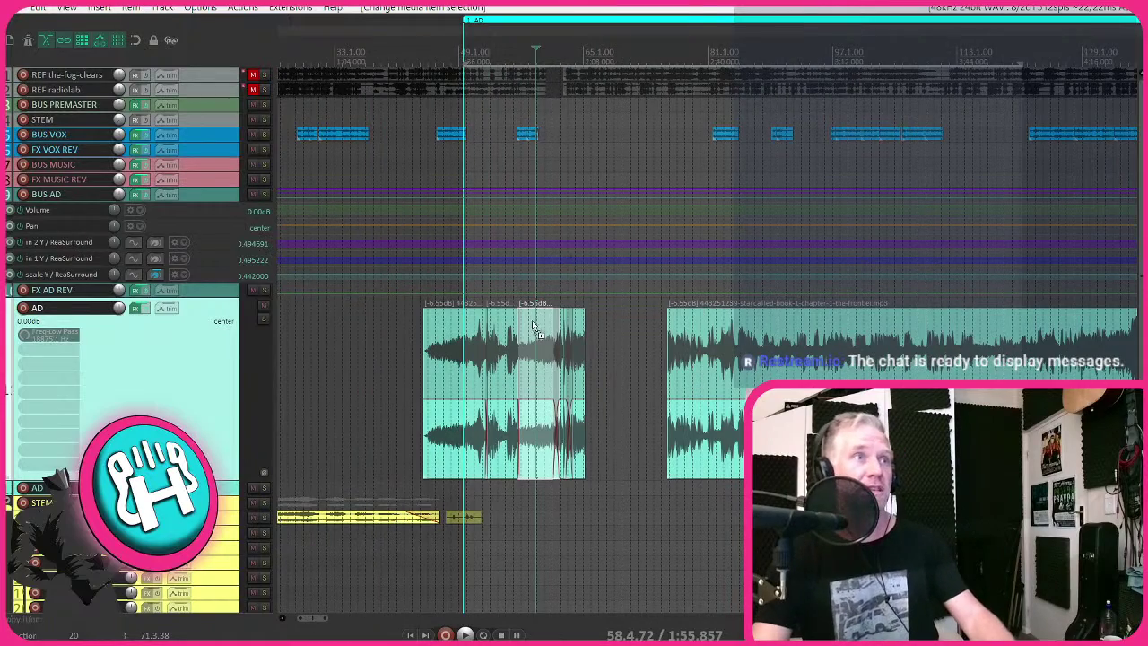
scroll(502, 239, down, 2)
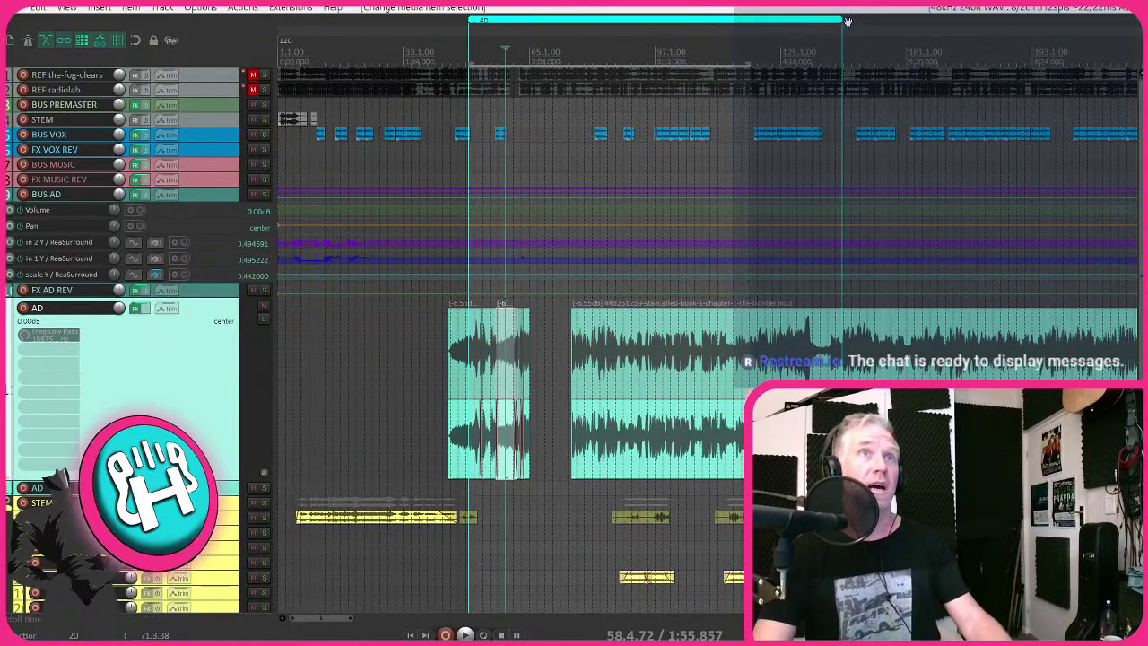
drag(841, 18, 541, 35)
scroll(584, 143, up, 4)
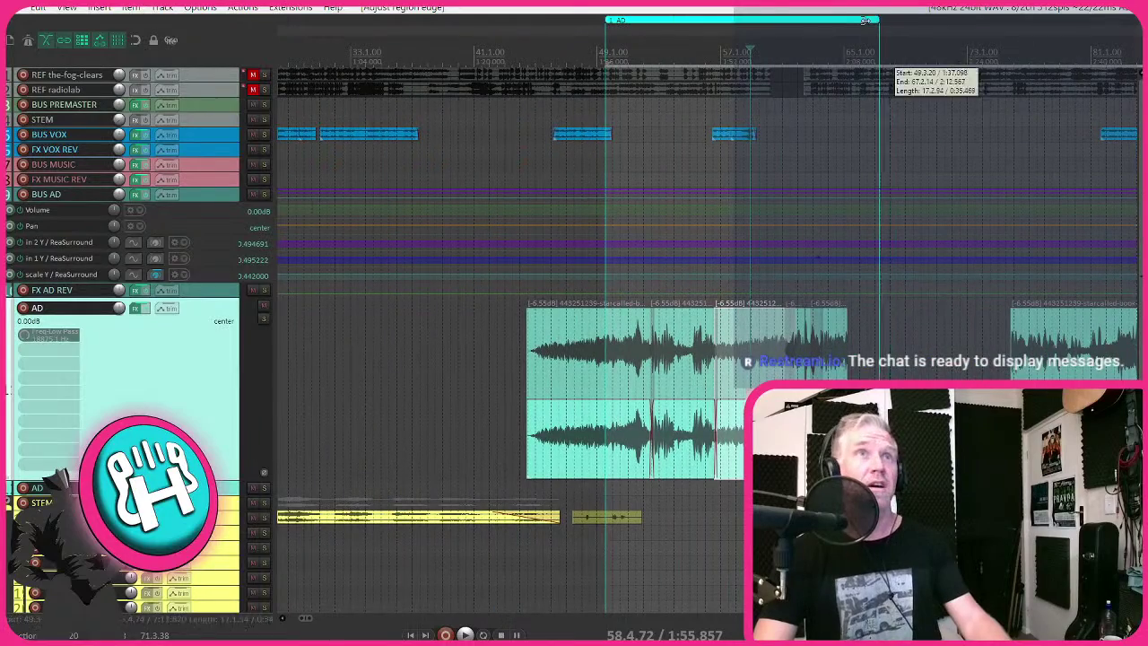
- Move the BUS VOX clip near bar 81 about two bars earlier
scroll(852, 193, down, 2)
click(708, 142)
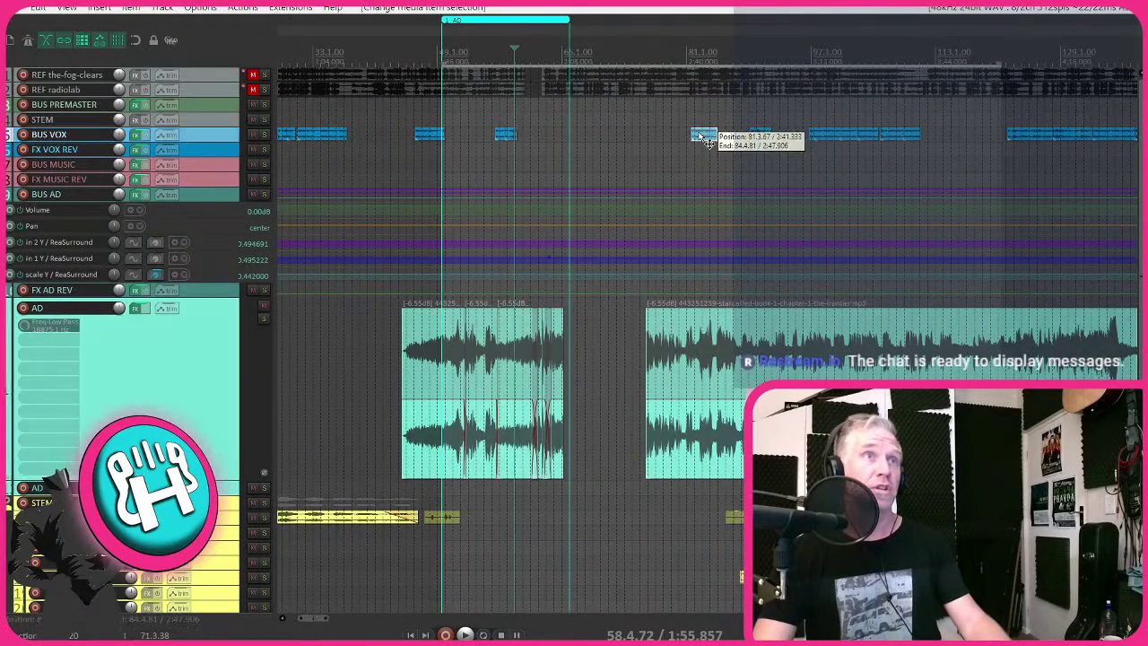
scroll(711, 241, up, 2)
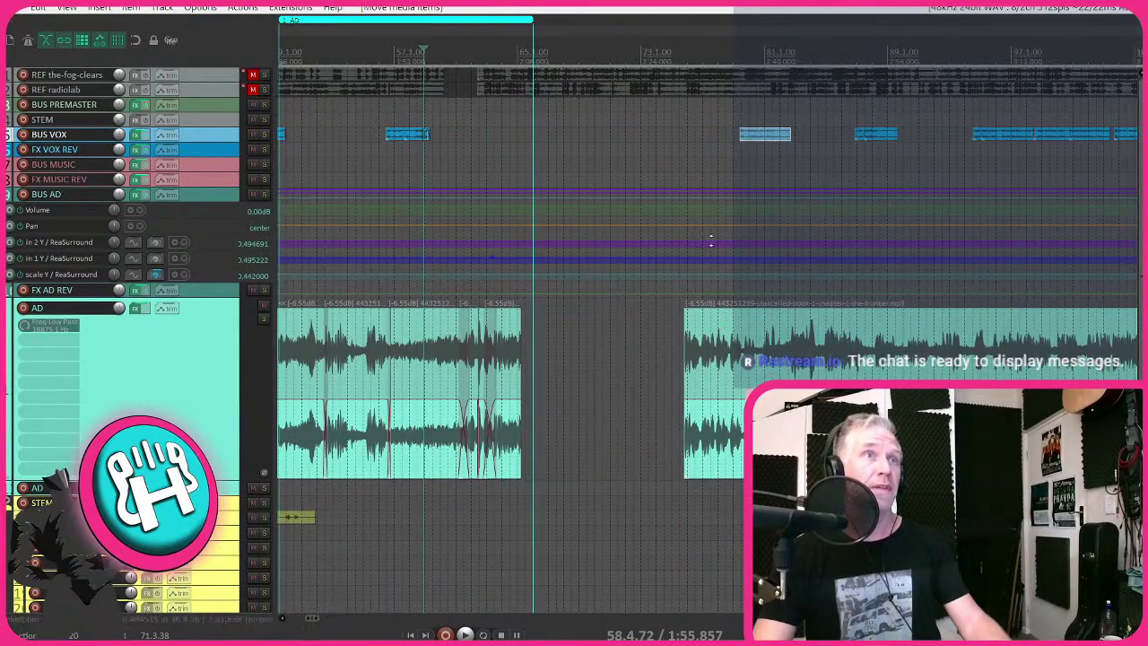
- Move the long leftover starcalled-book-1-chapter-1-the-frontier clip on the AD track out of the way, far beyond all other clips
click(730, 357)
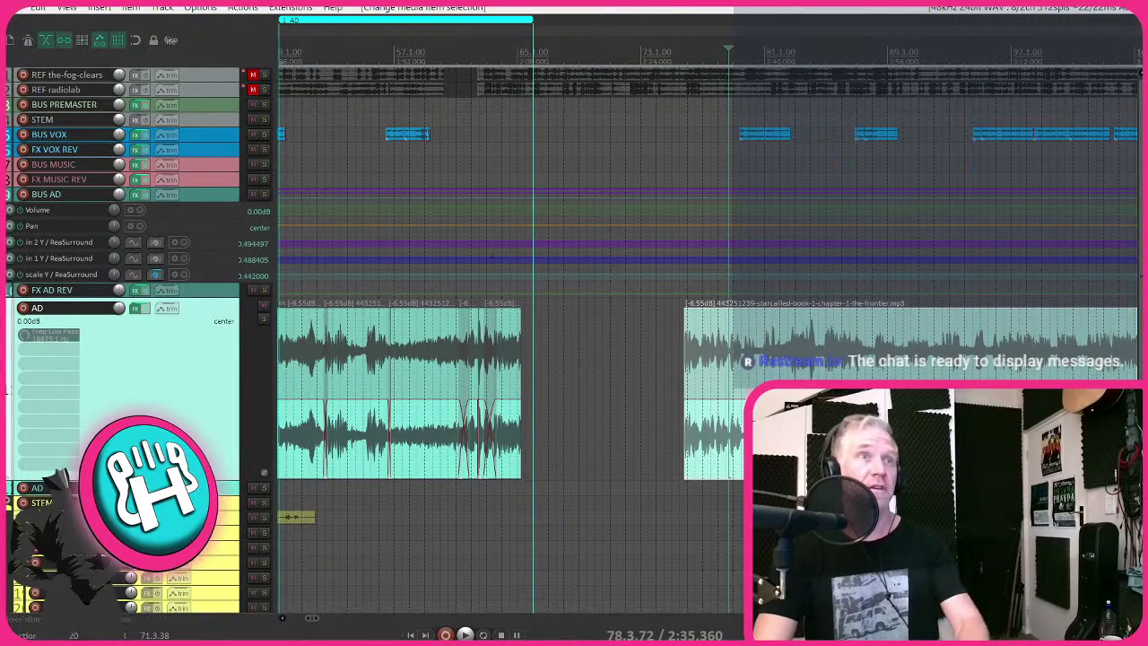
scroll(776, 343, down, 5)
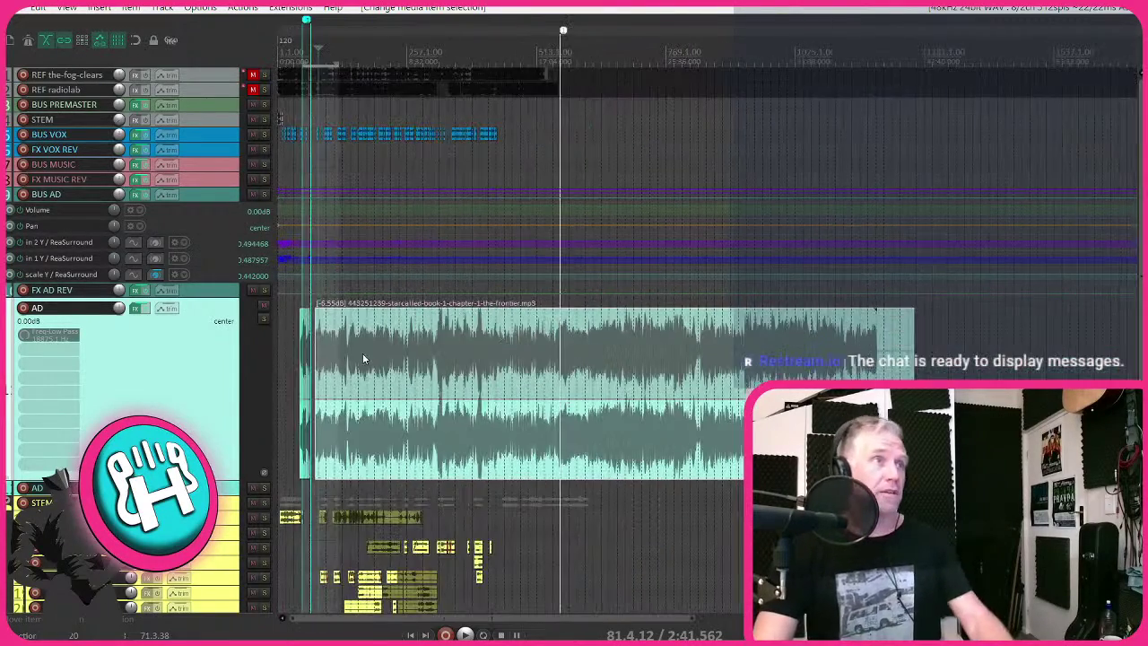
drag(362, 359, 907, 359)
scroll(377, 334, down, 3)
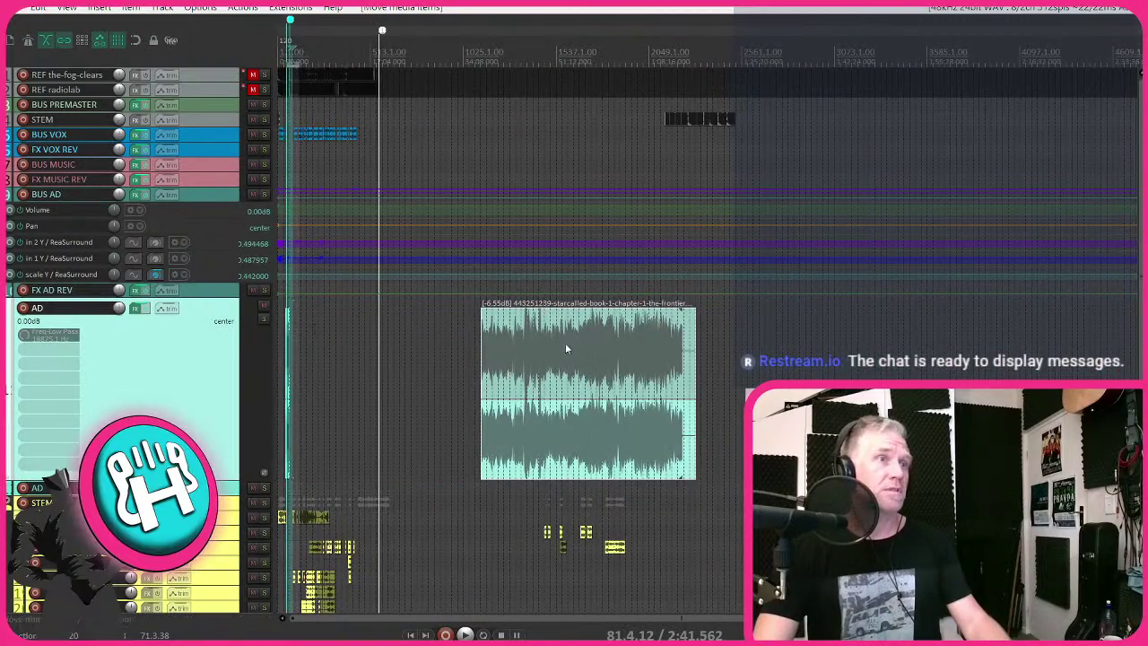
drag(565, 349, 918, 349)
scroll(291, 329, up, 8)
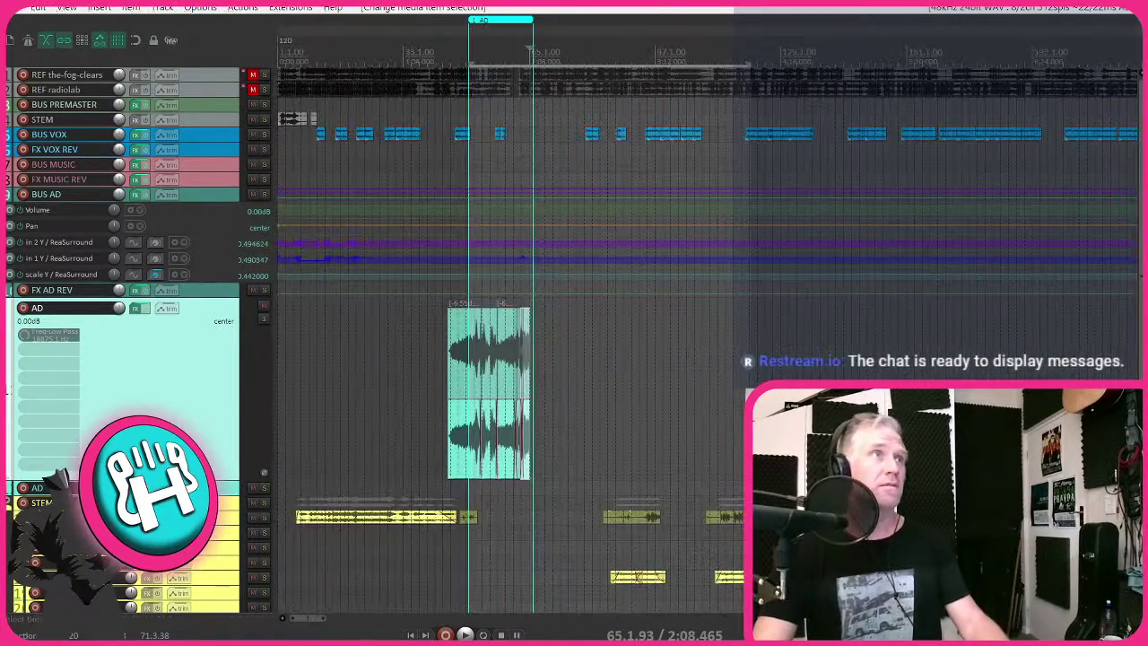
- Create a region named ABOUT right after the AD region, from about bar 67 to bar 129
drag(540, 45, 784, 59)
text(A)
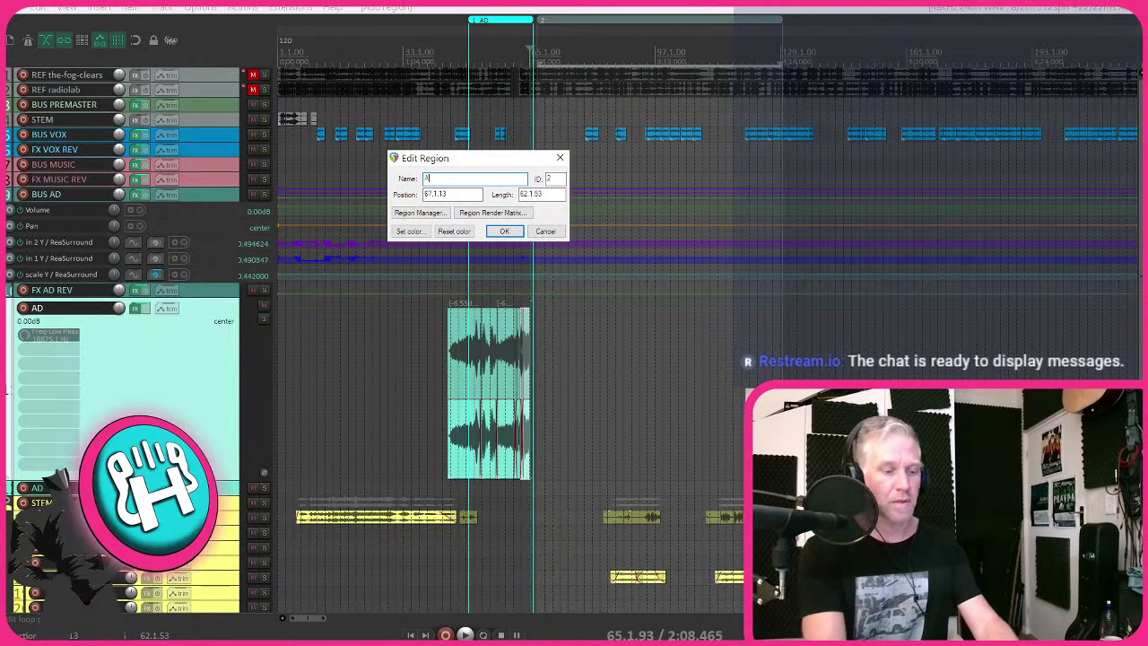
text(BOUT)
key(Return)
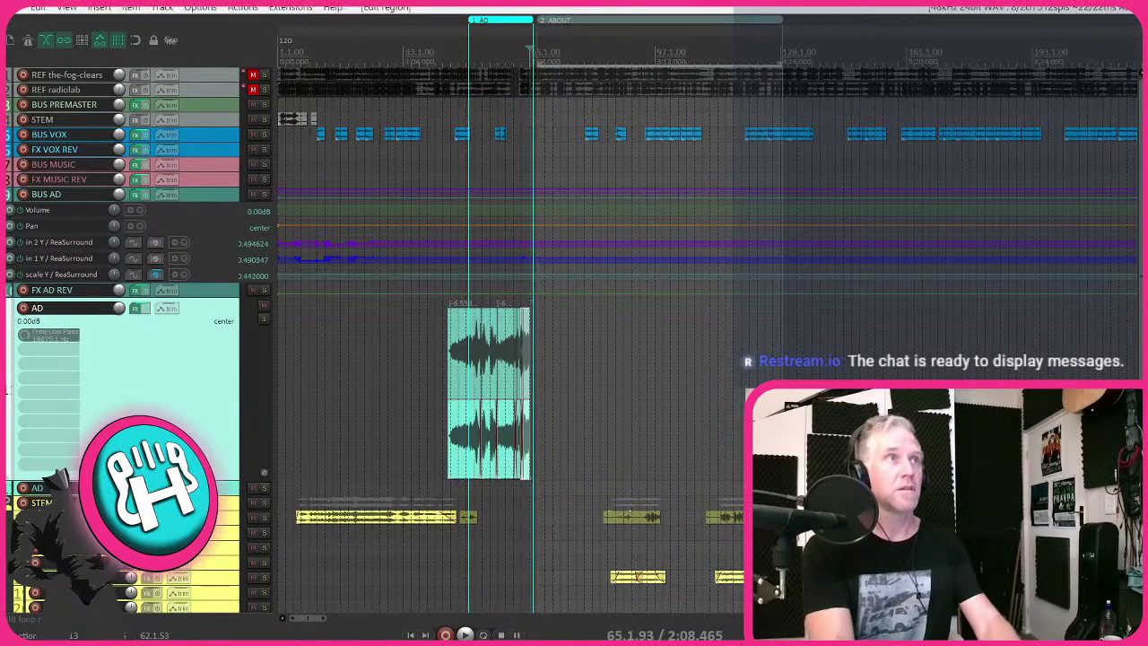
- Try to set the ABOUT region's colour to the cyan used for the AD region
shift+double_click(691, 19)
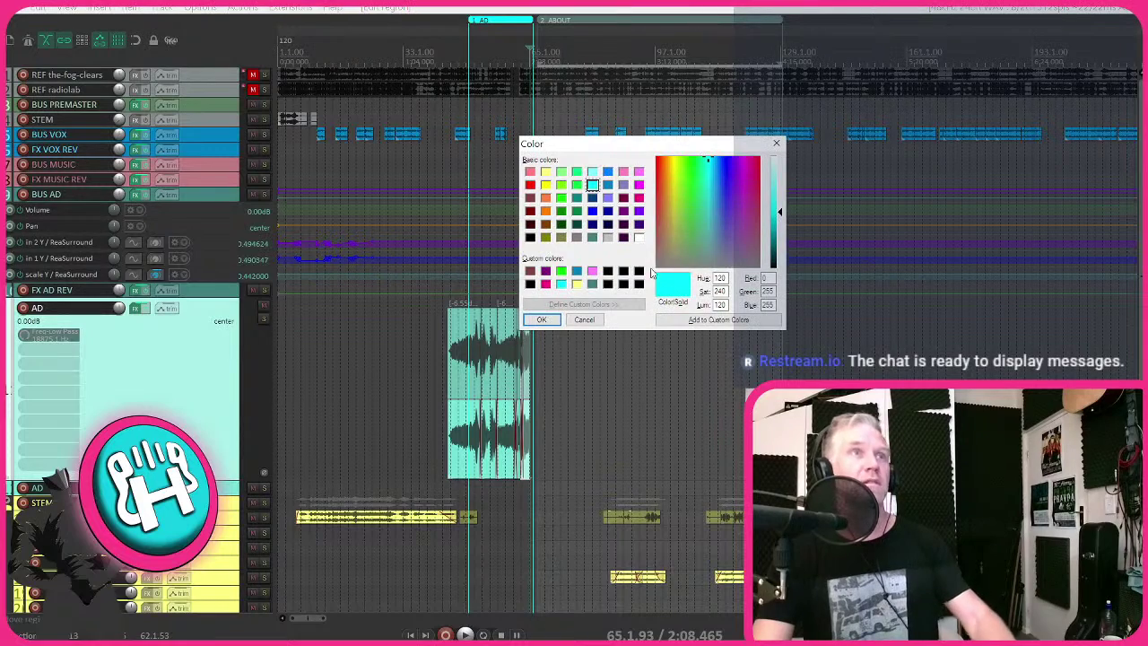
click(542, 320)
scroll(573, 161, up, 2)
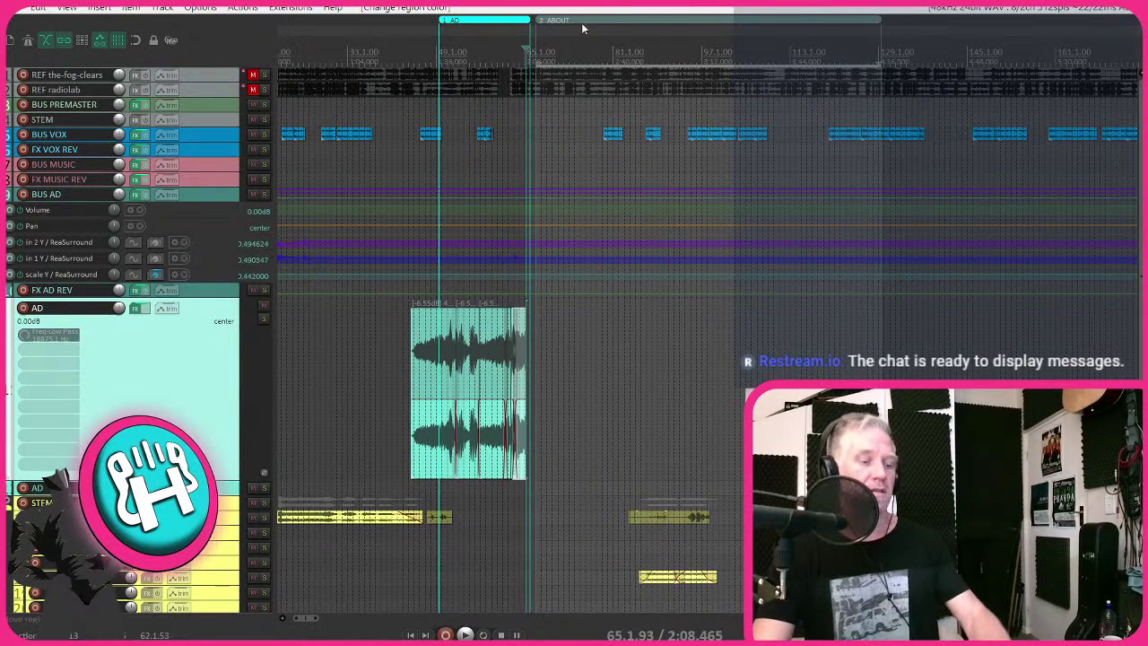
shift+double_click(582, 21)
click(551, 318)
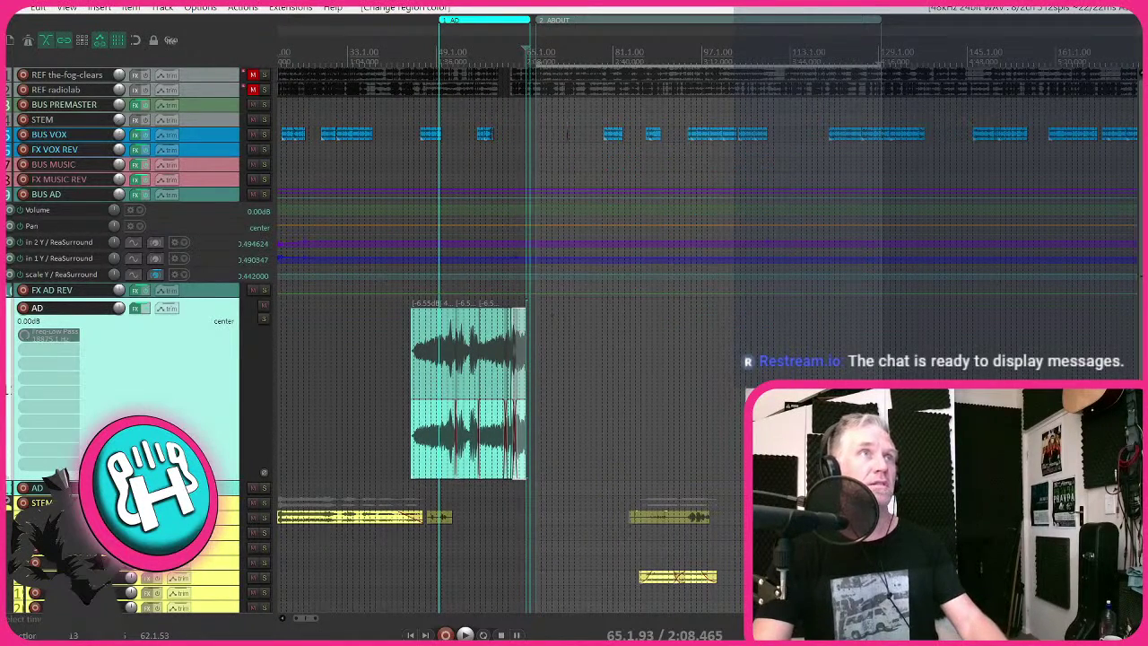
key(shift+c)
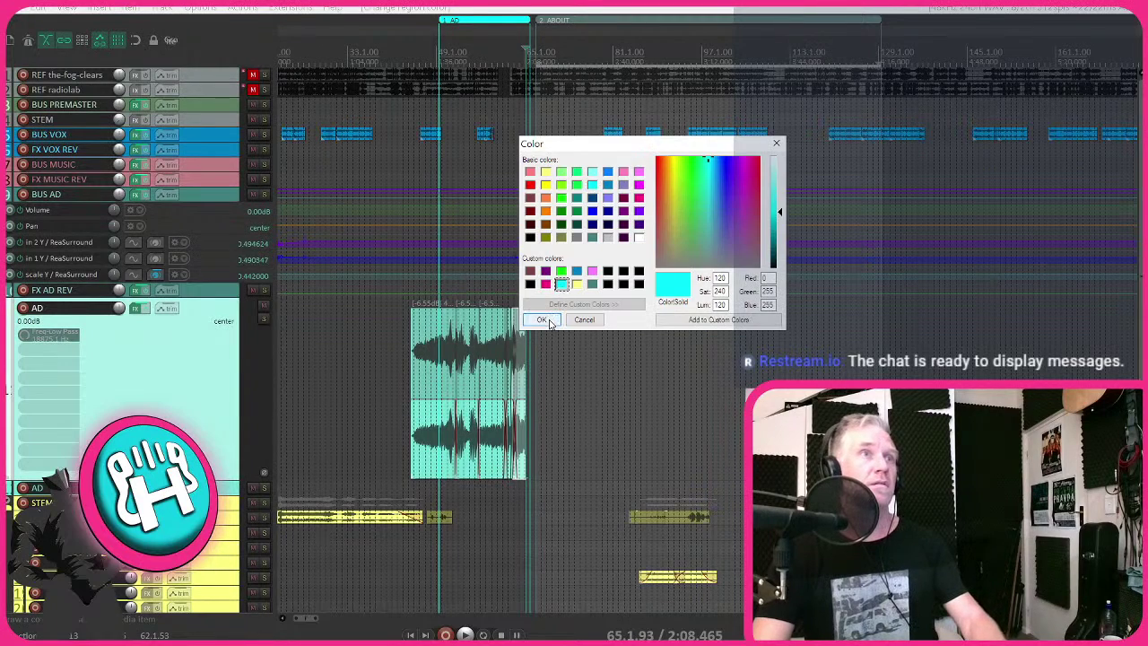
click(543, 320)
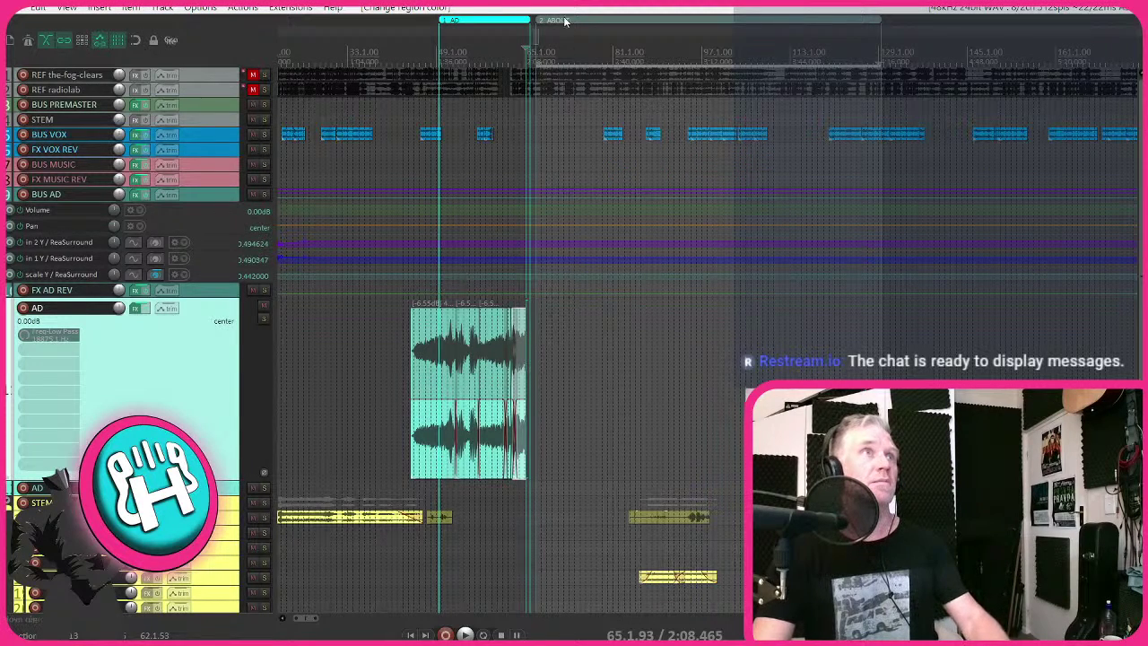
- Move the first BUS VOX clip of the ABOUT region, together with everything after it, about ten bars earlier
scroll(551, 118, up, 2)
click(663, 137)
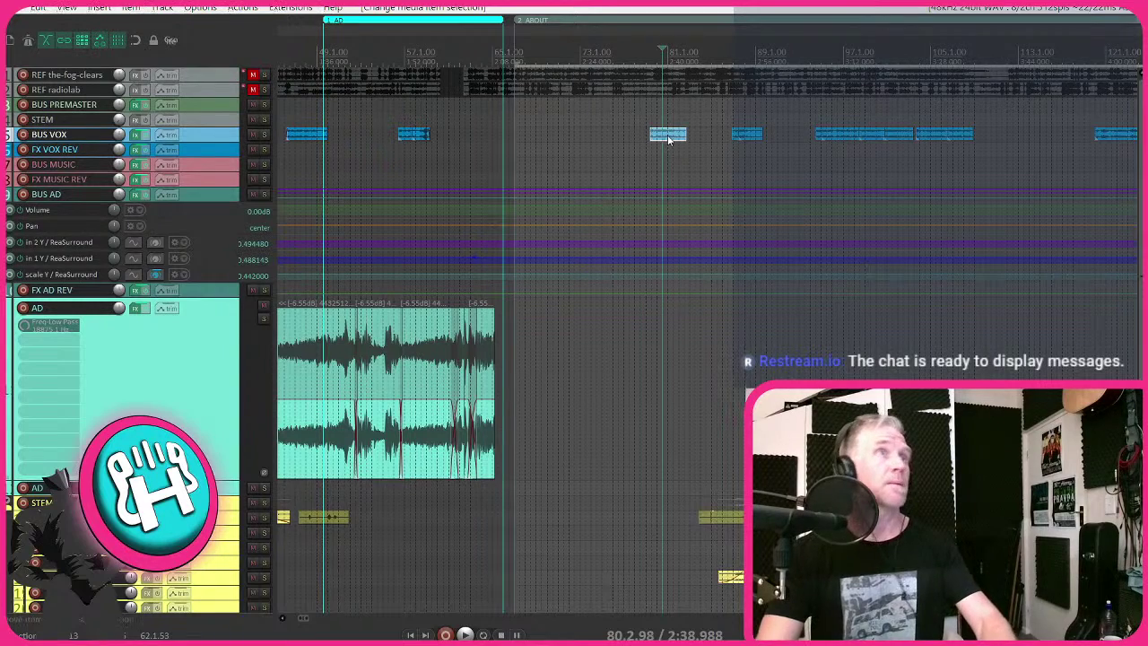
drag(668, 139, 557, 139)
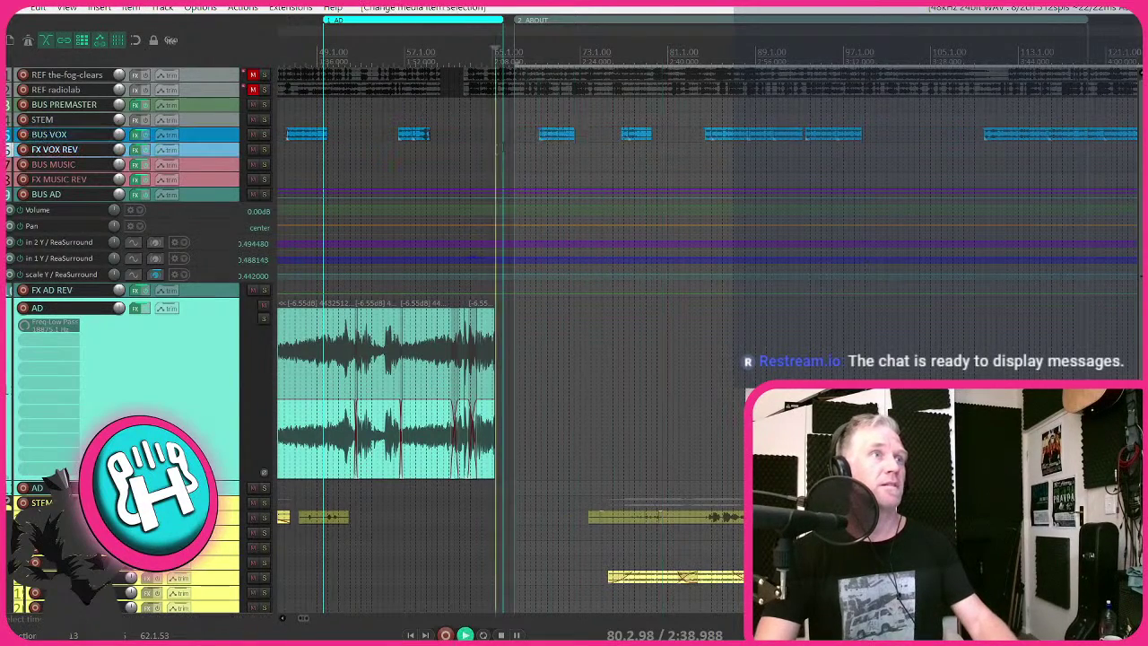
- Audition the transition from the last AD clips into the first vocal clip of the ABOUT region
scroll(500, 148, up, 3)
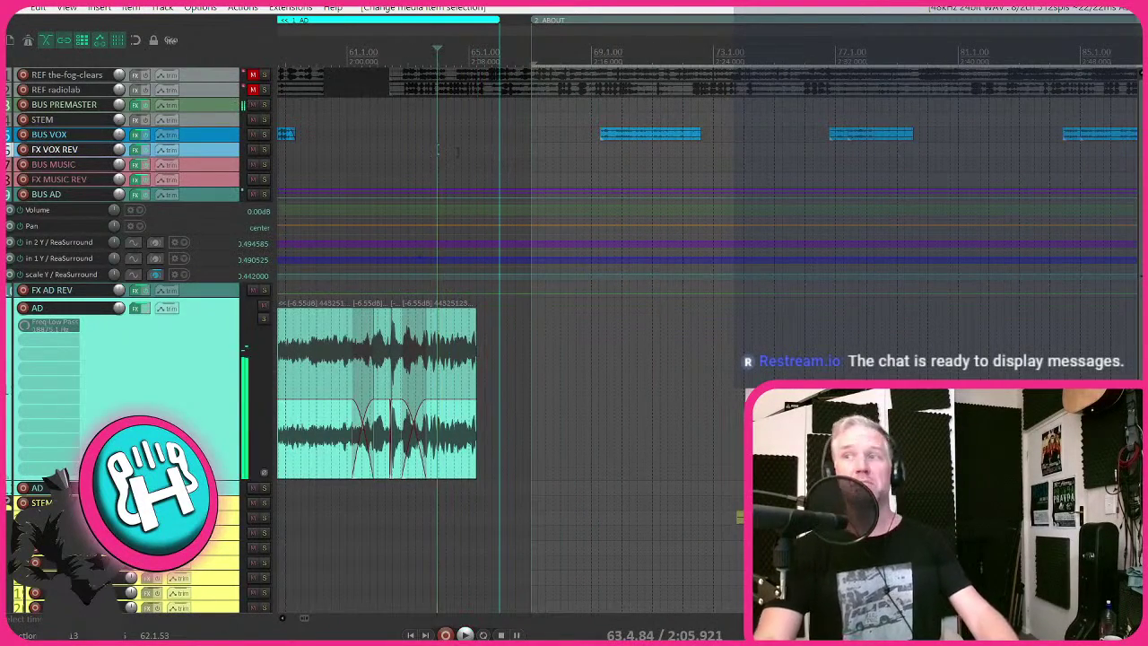
scroll(435, 149, up, 1)
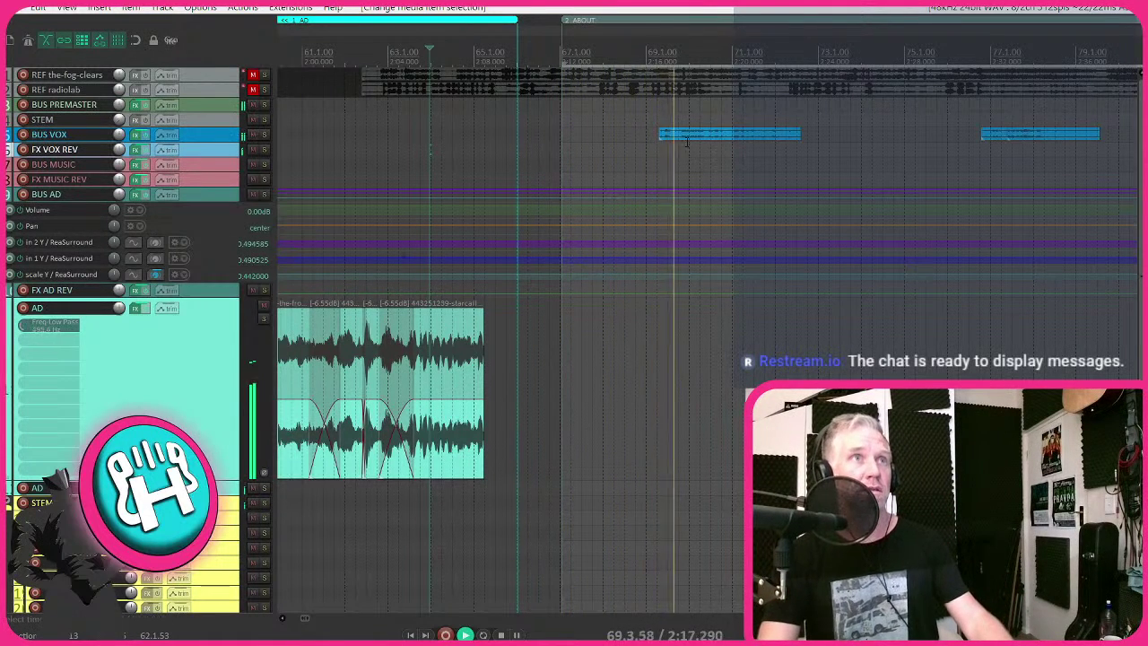
key(space)
- Show the volume envelope of the BUS VOX track and mute the FX VOX REV track
click(206, 133)
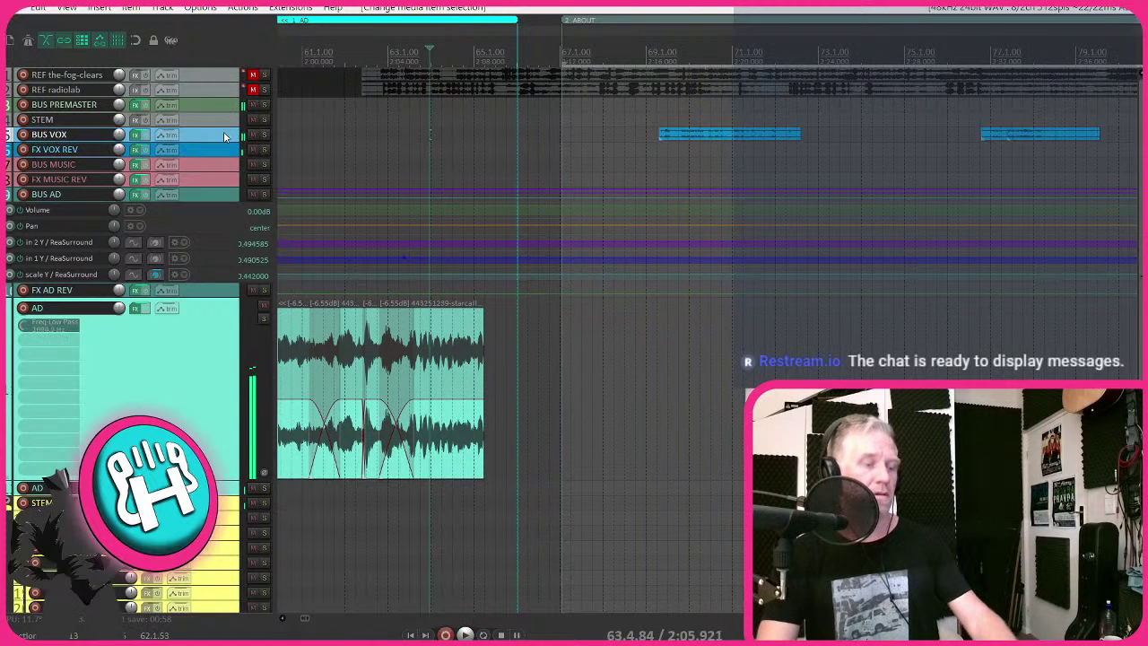
key(v)
click(201, 165)
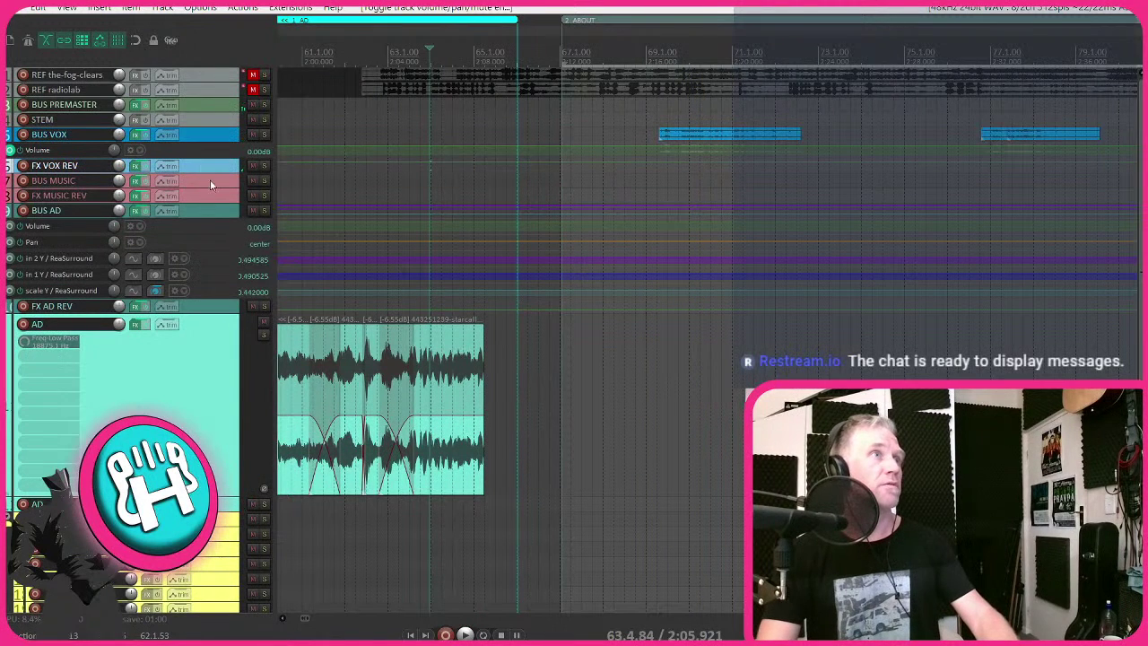
click(437, 160)
click(254, 167)
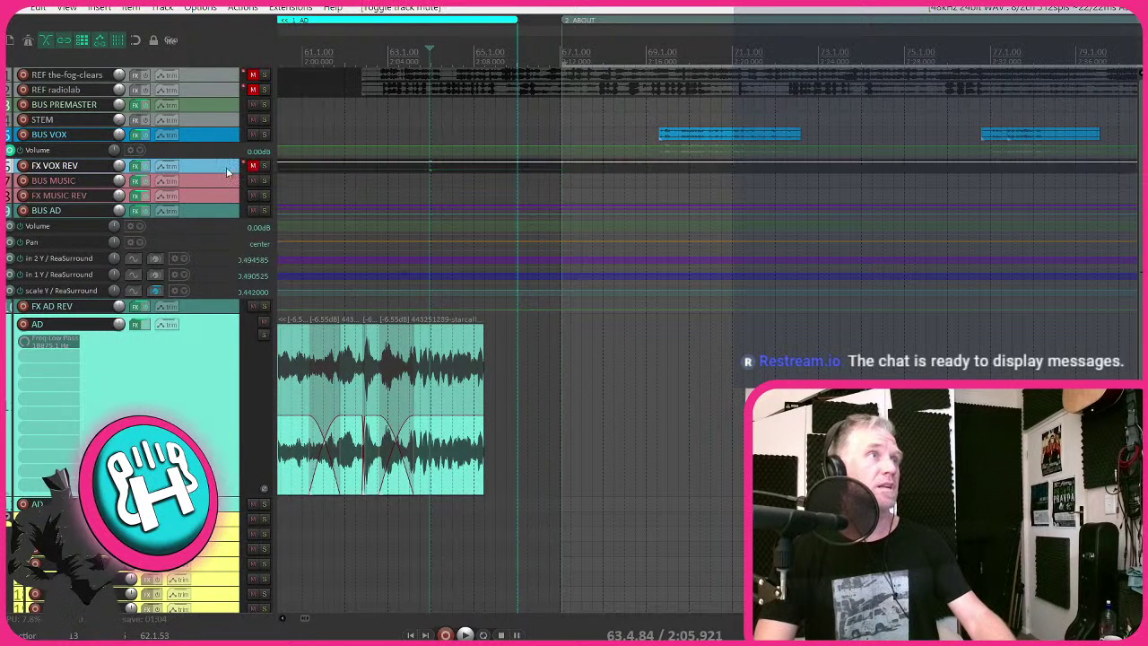
- Audition the vocal clip from about bar 68 with its reverb muted, and hide all BUS VOX envelopes
click(615, 111)
key(space)
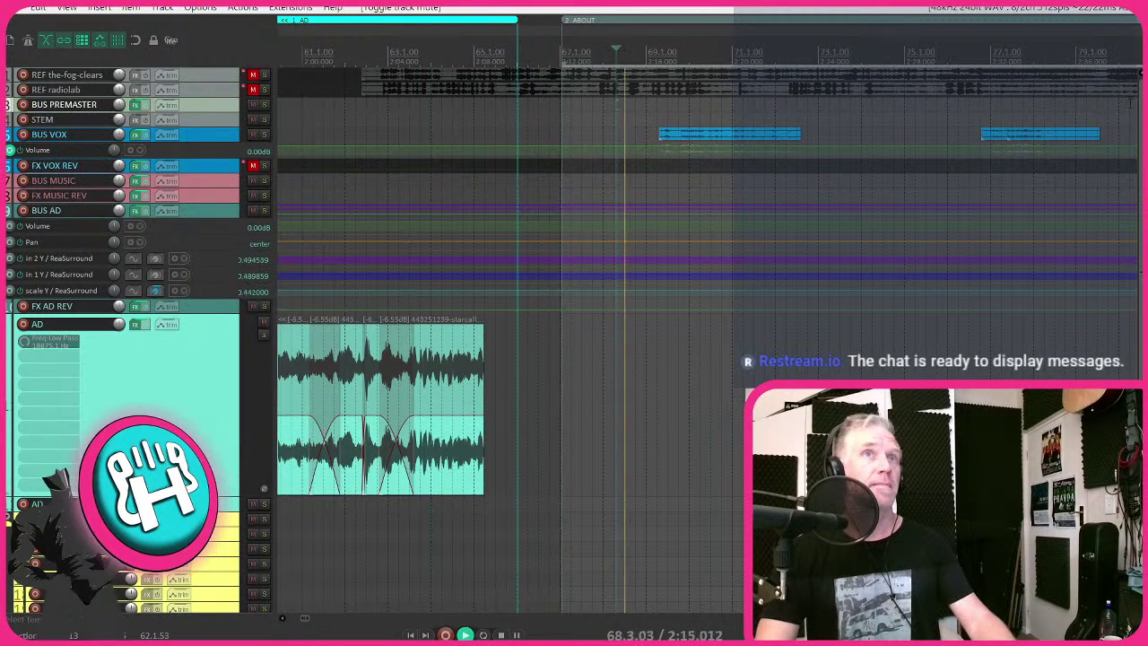
scroll(660, 144, down, 2)
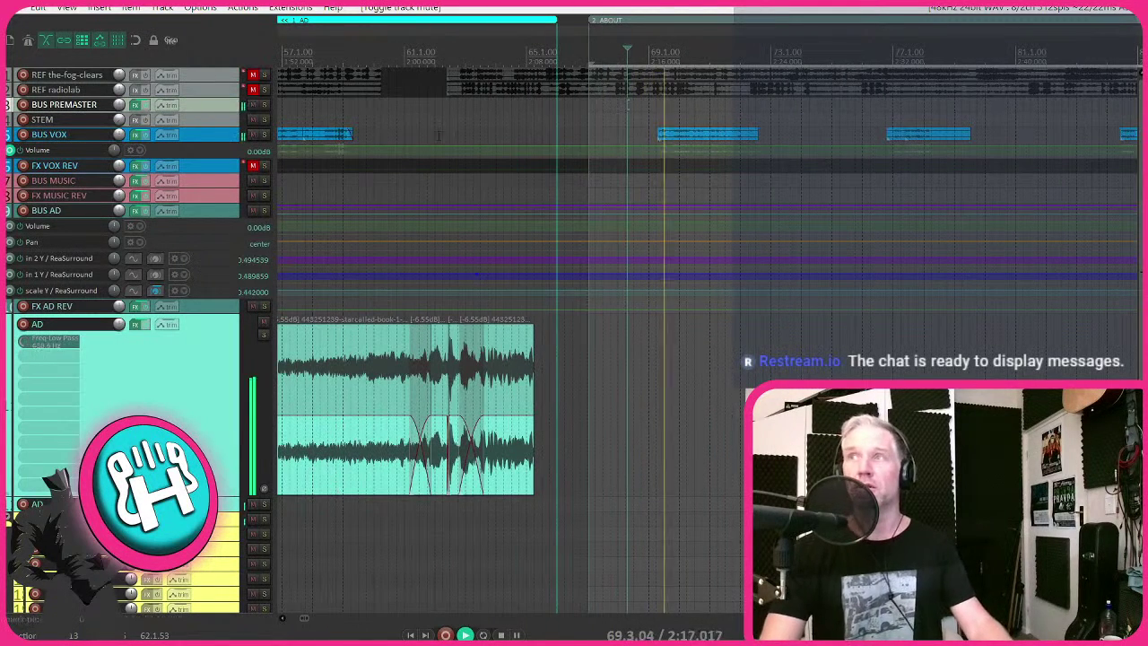
click(215, 132)
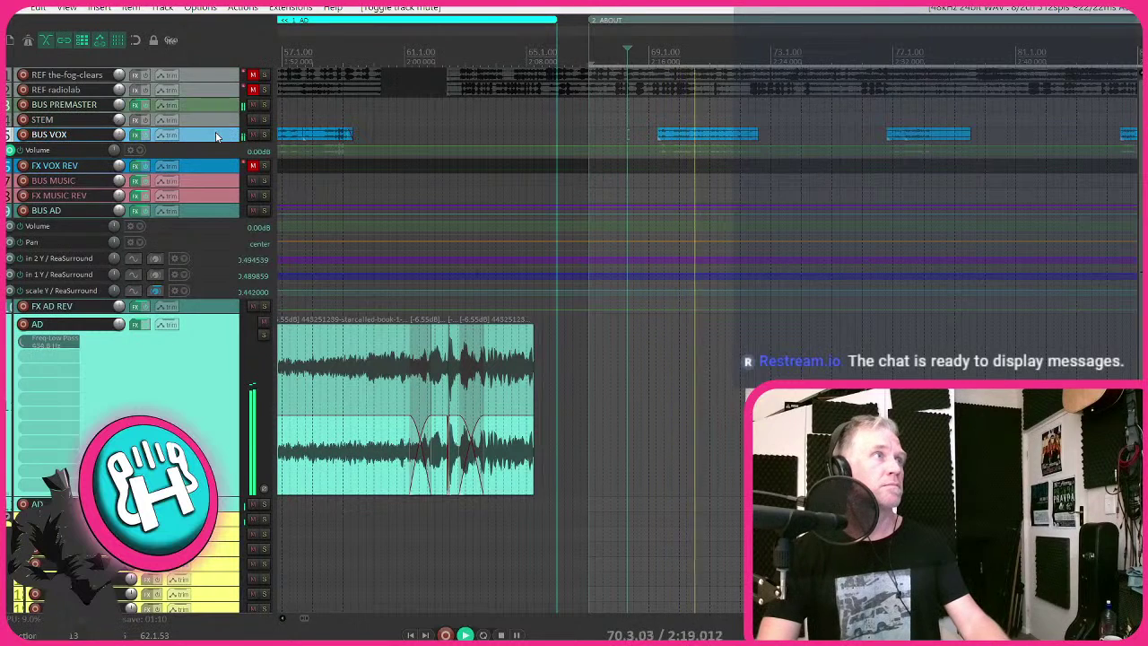
key(shift+e)
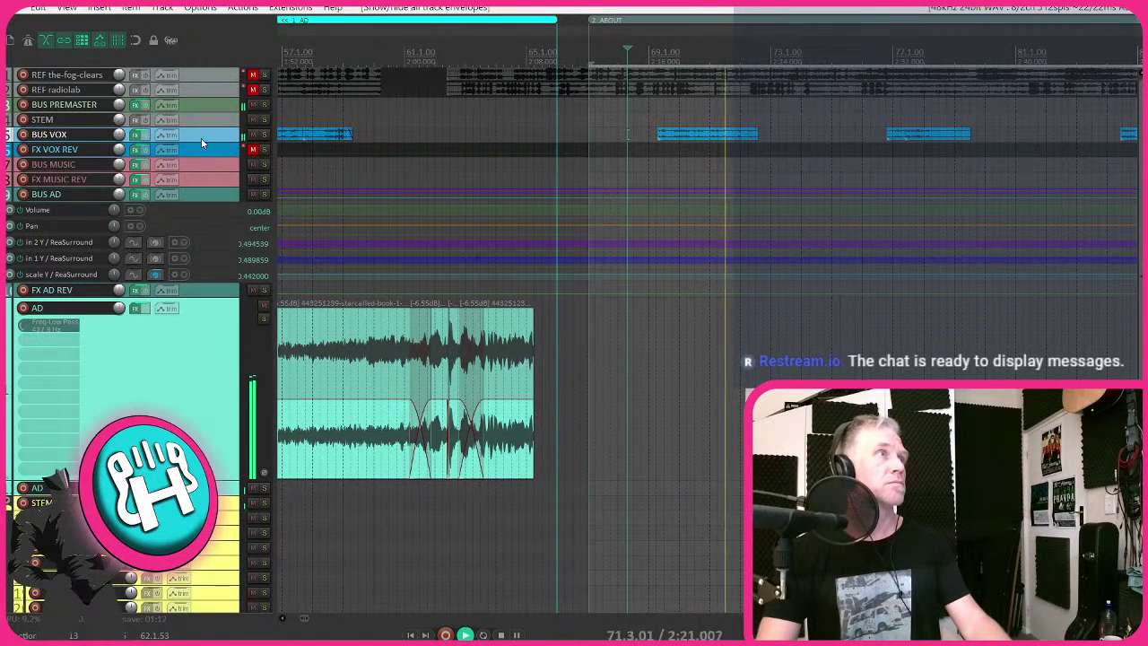
click(194, 137)
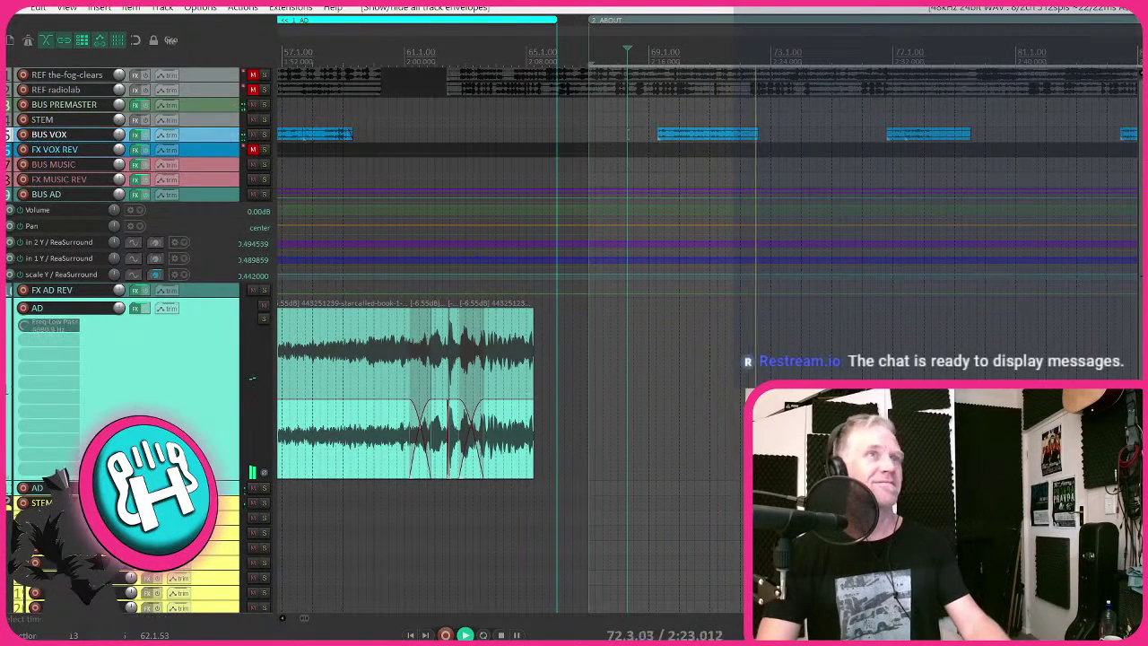
- Move the music clips near bar 75 in the stem tracks earlier so they start at about bar 68
scroll(670, 251, down, 4)
scroll(744, 338, down, 2)
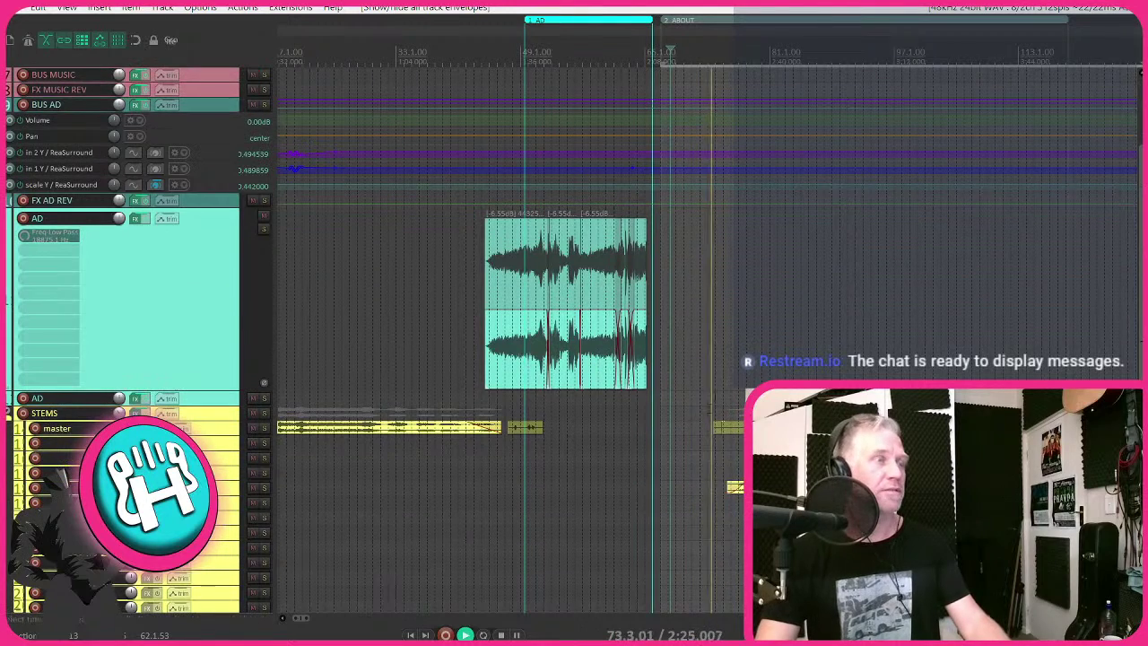
scroll(731, 376, down, 2)
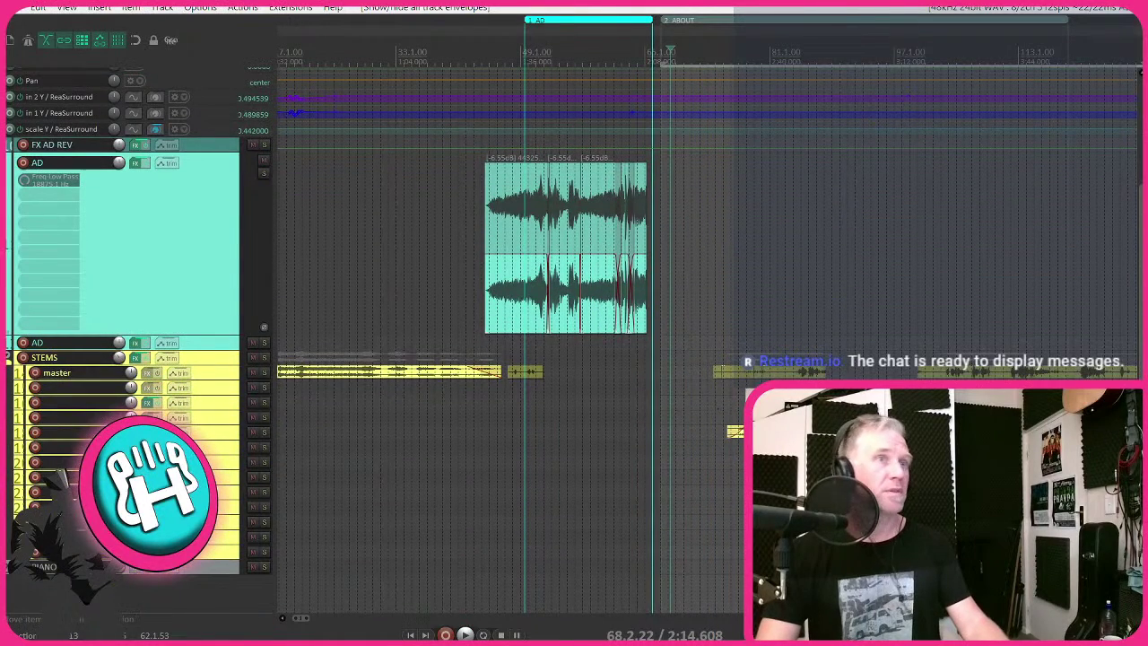
drag(736, 432, 733, 432)
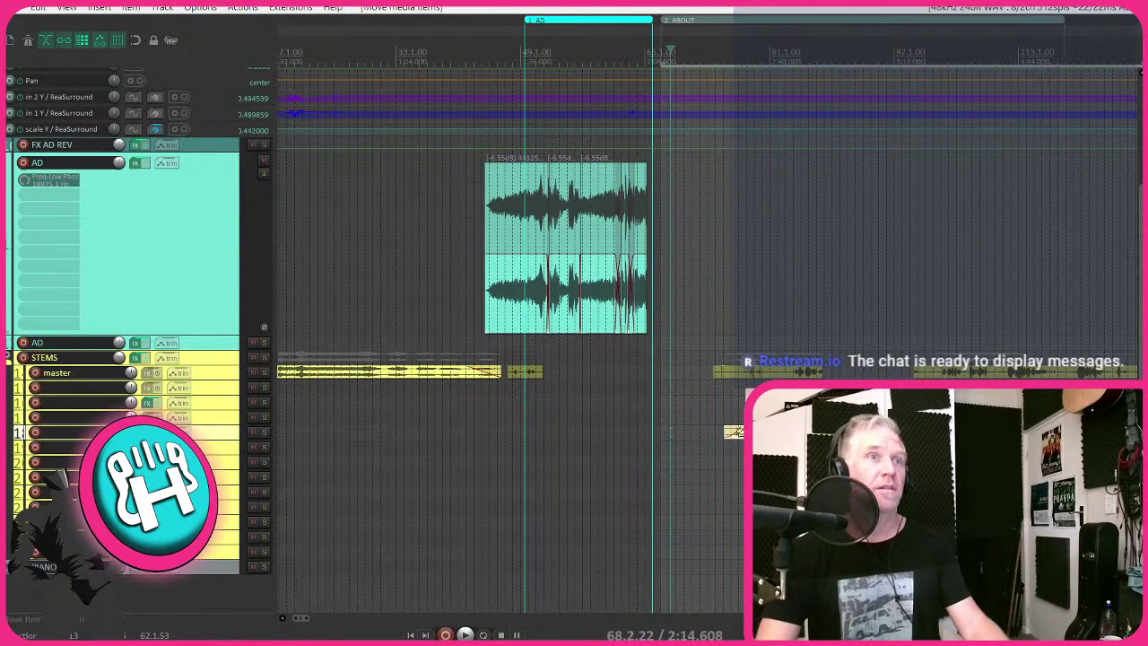
scroll(735, 421, up, 2)
scroll(735, 403, up, 3)
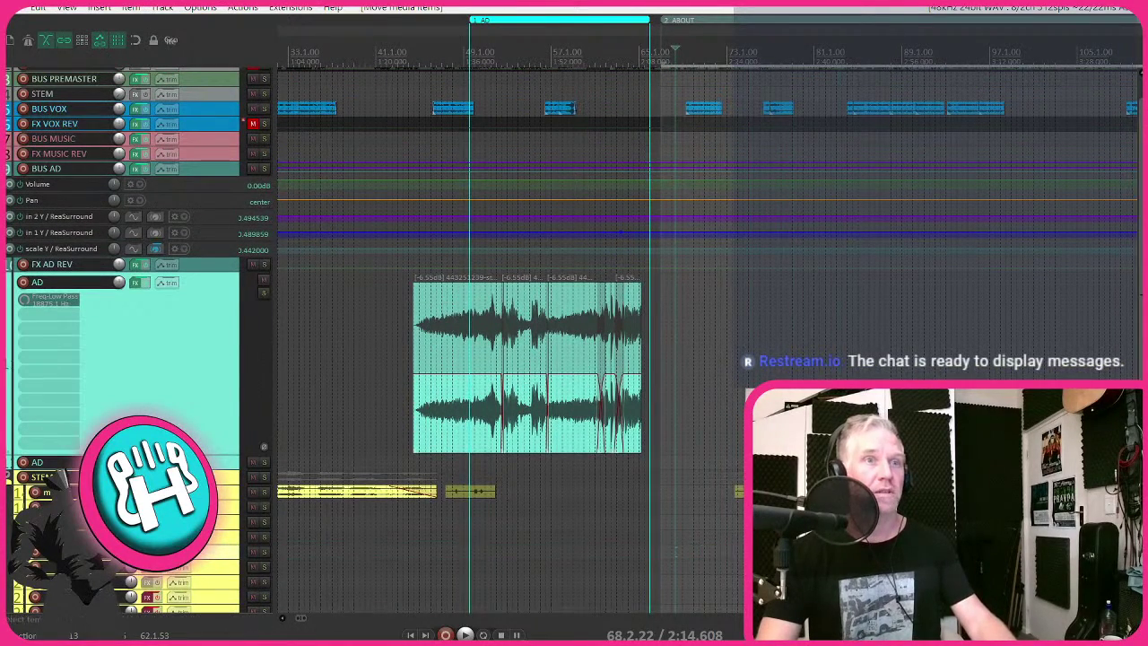
drag(749, 553, 673, 552)
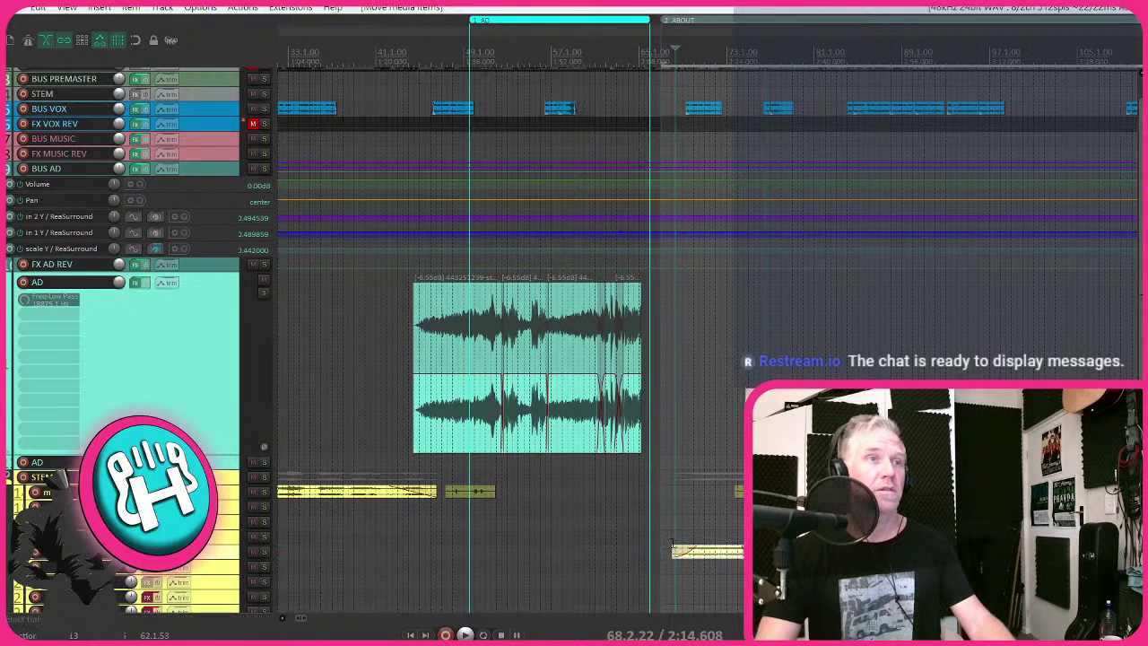
- Audition the repositioned music clips from about bar 67 and move both onto the AD track
click(668, 536)
key(space)
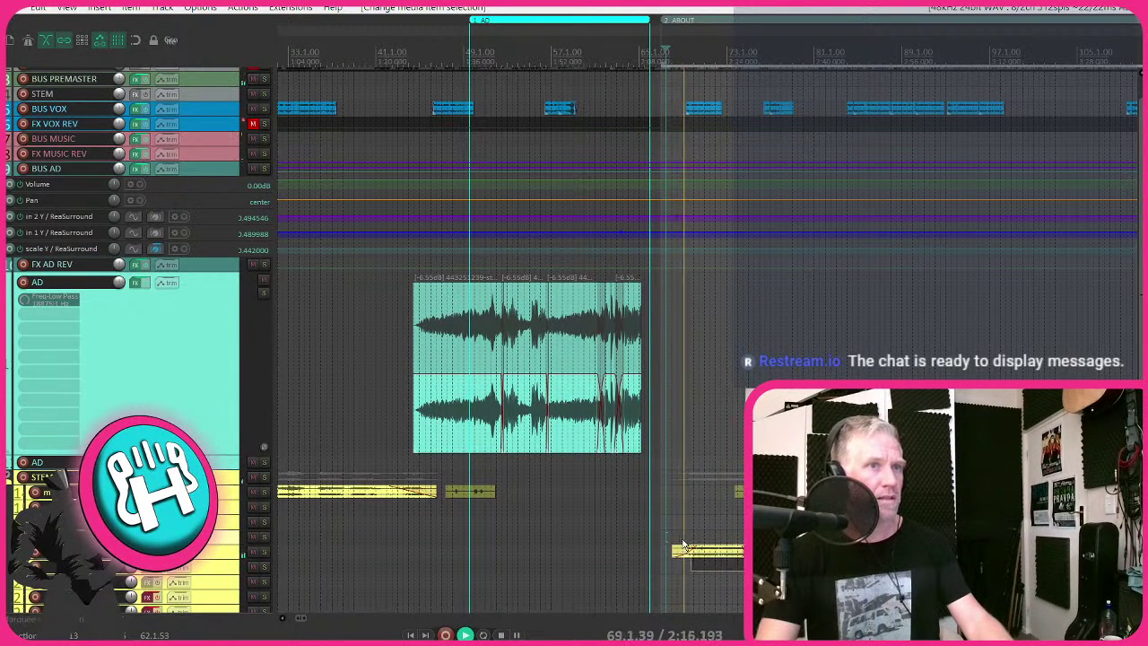
drag(718, 572, 759, 543)
key(space)
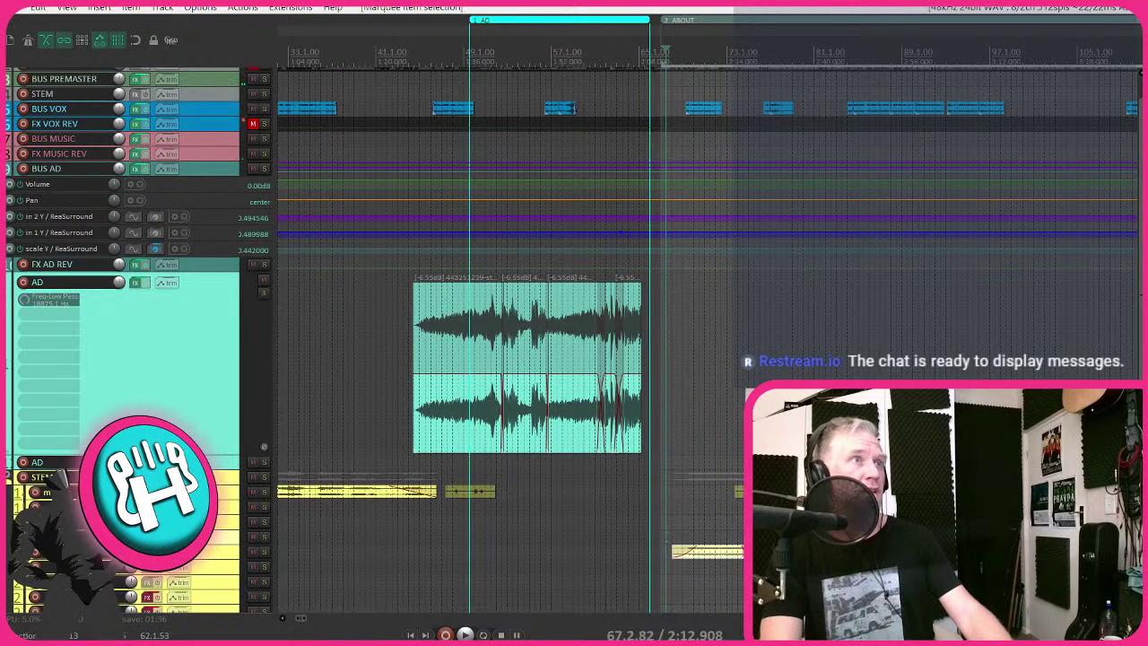
drag(708, 551, 708, 367)
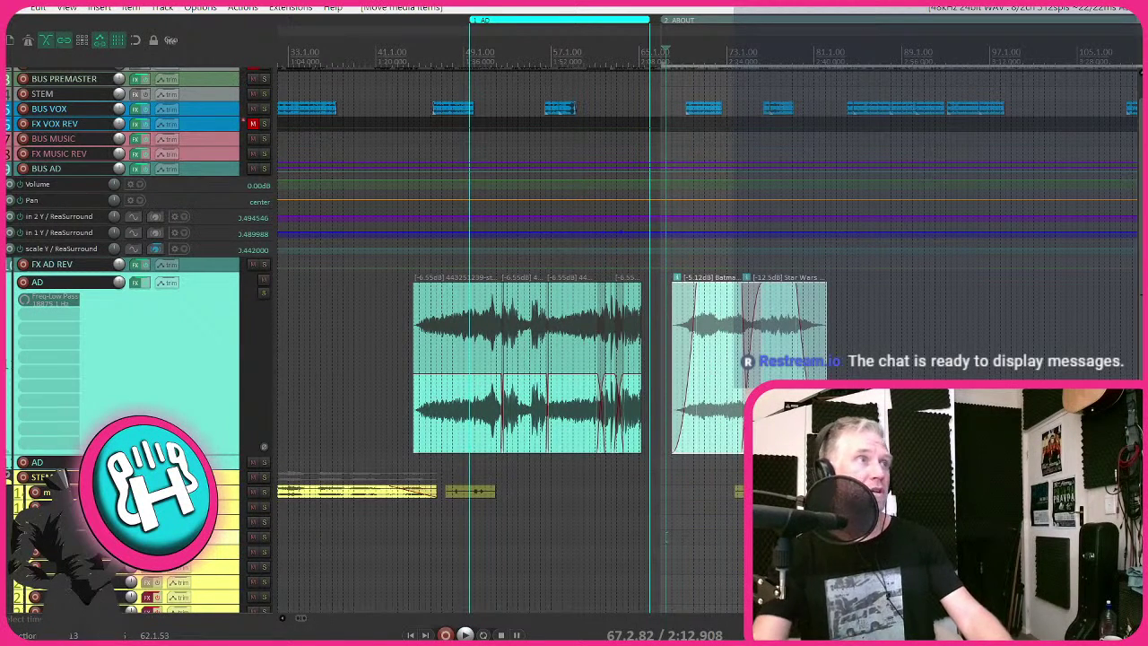
- Move the Batman Returns Intro and Star Wars Main Theme clips about one bar earlier, to the start of the ABOUT region
scroll(589, 352, up, 3)
scroll(741, 386, right, 2)
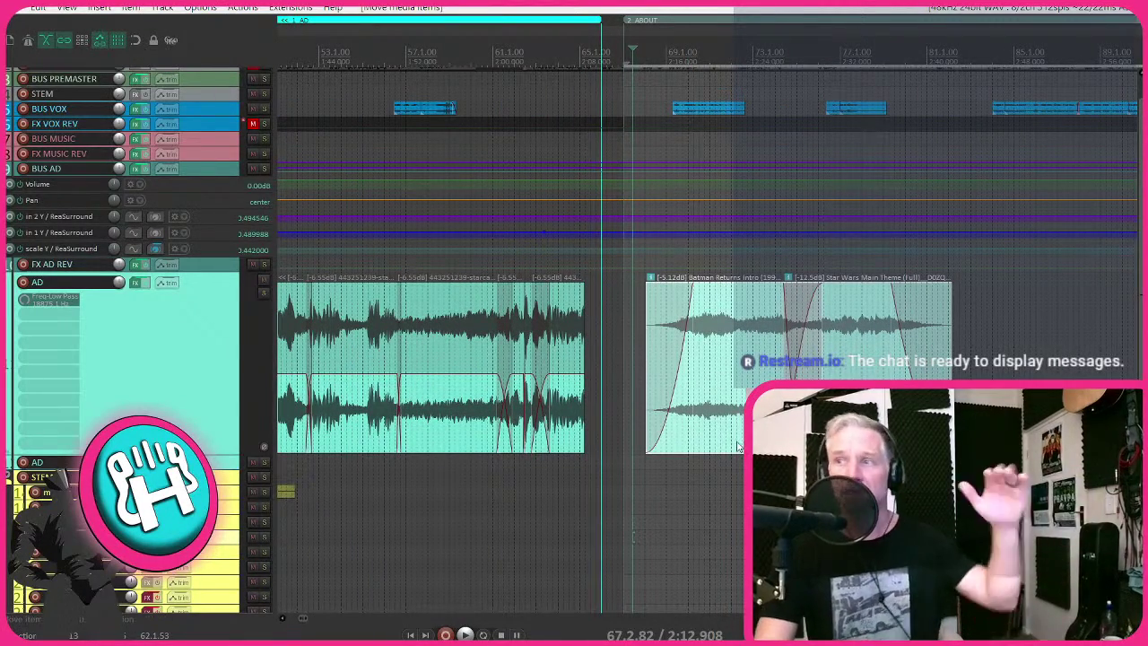
click(160, 364)
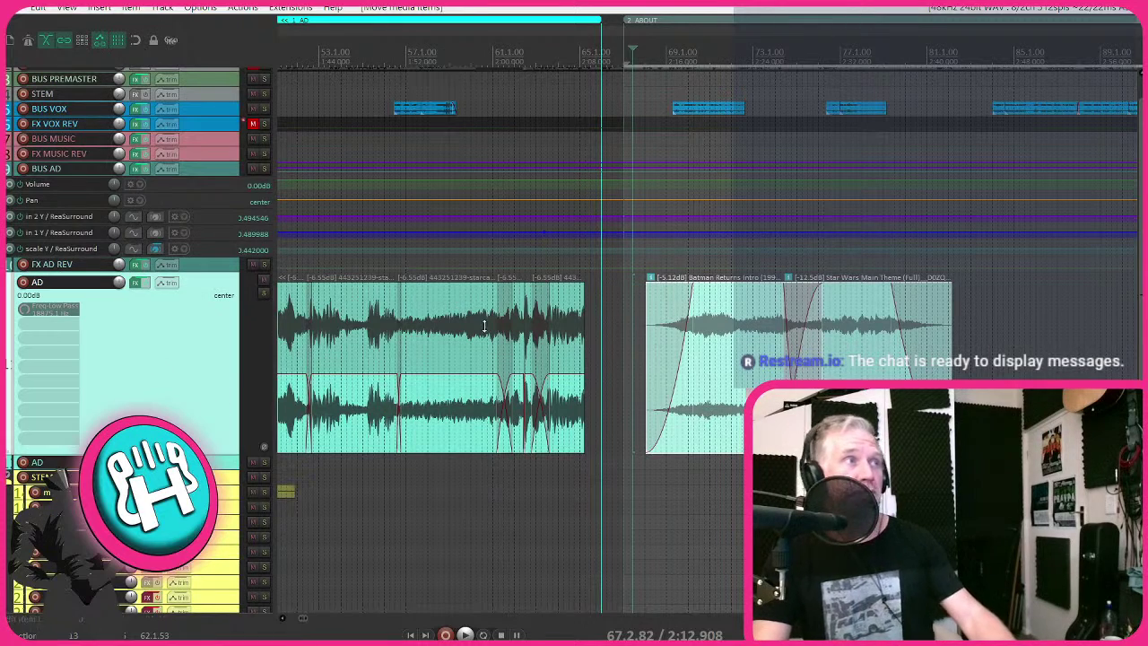
scroll(628, 321, up, 2)
scroll(672, 308, right, 3)
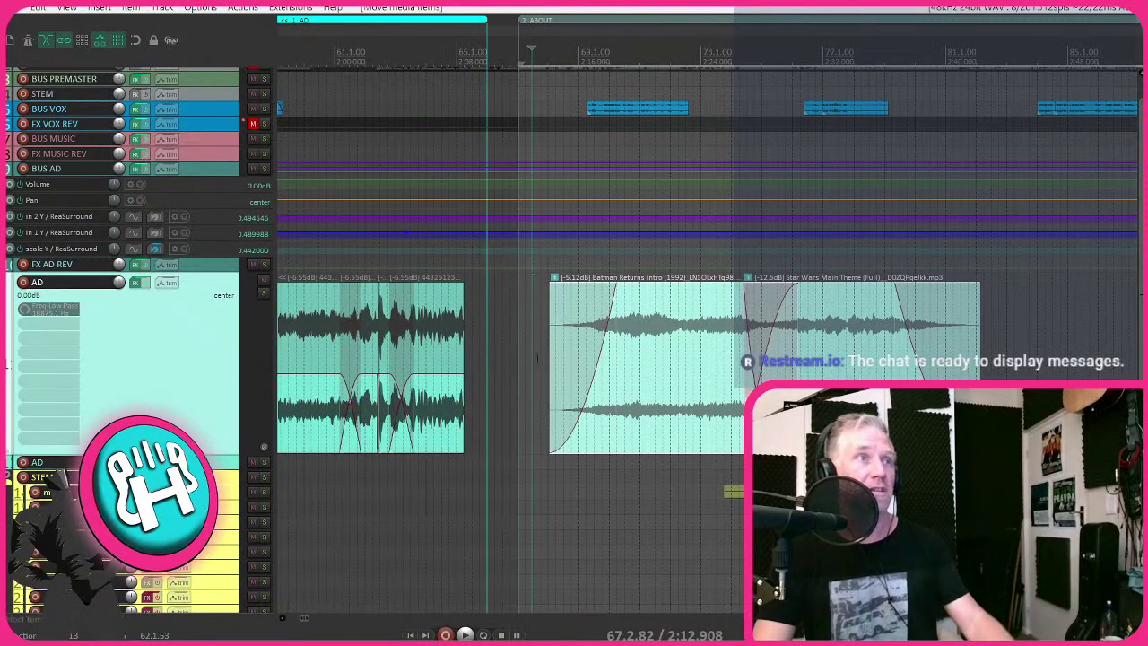
drag(750, 352, 720, 352)
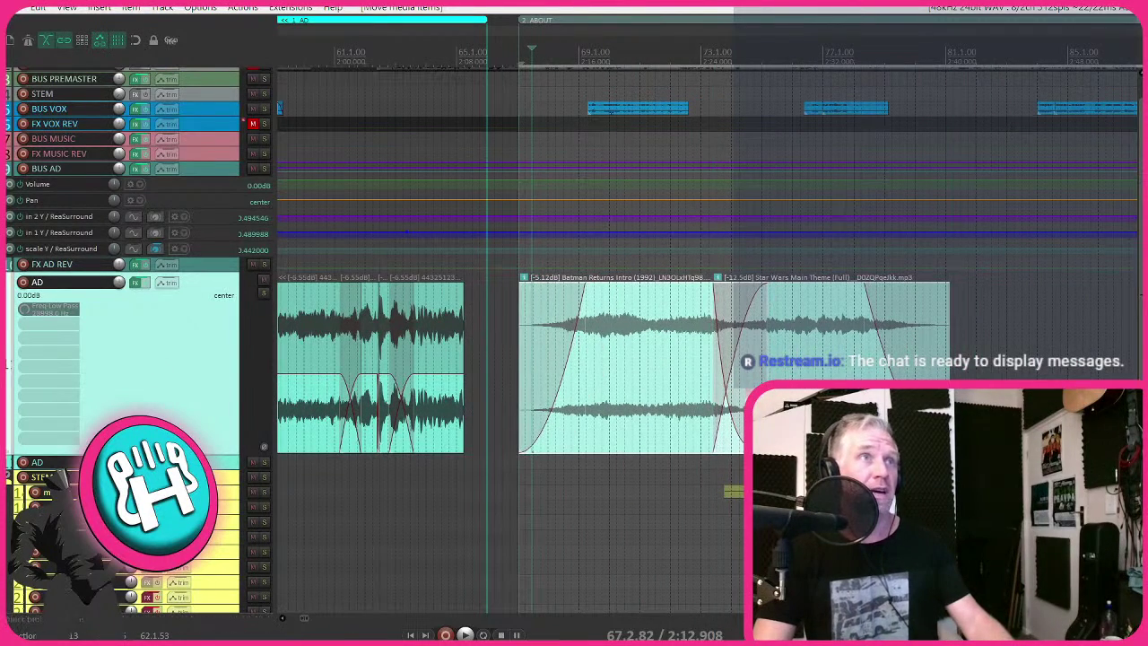
- Move the first ABOUT vocal clip later to start at about bar 72, and nudge both music clips slightly earlier to the region start
drag(632, 108, 714, 107)
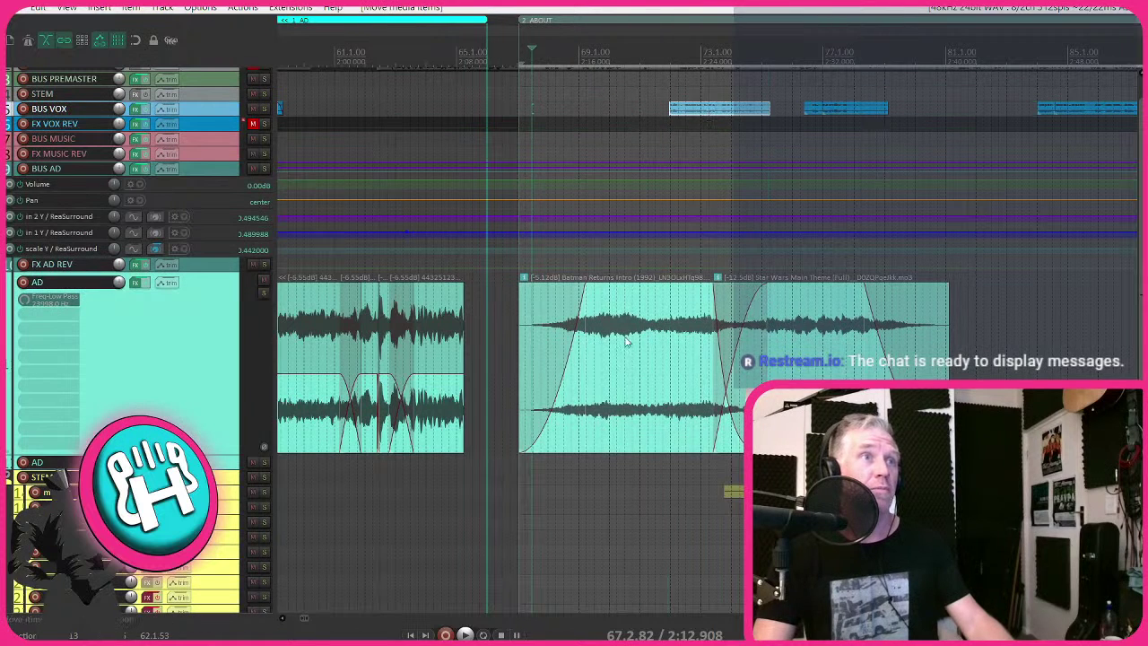
click(613, 385)
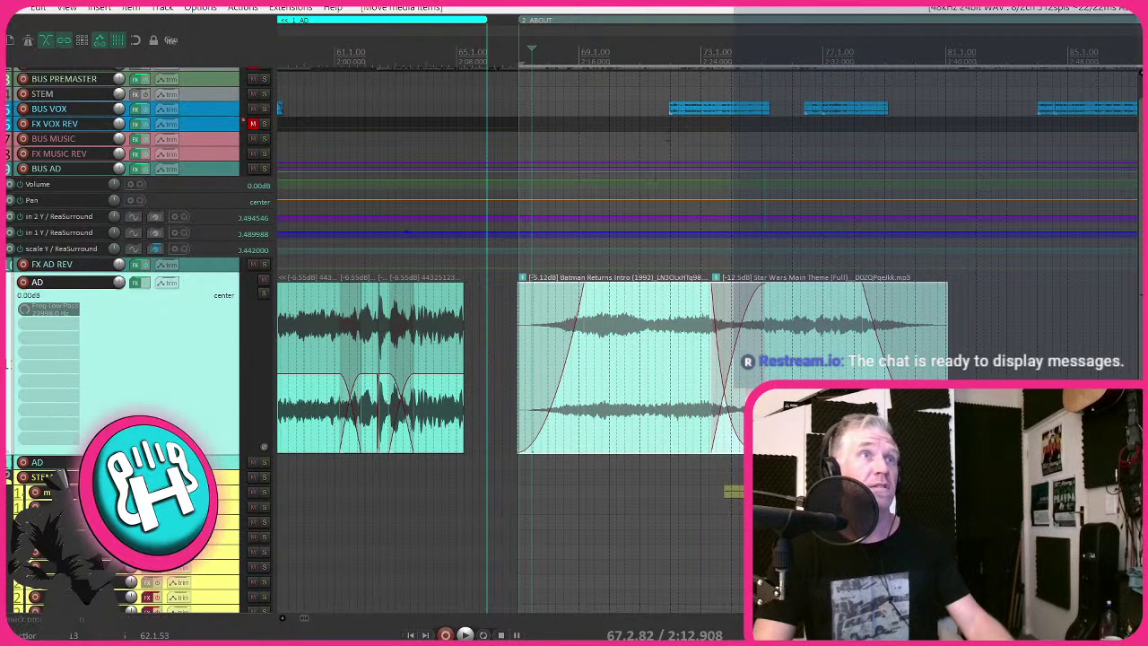
drag(697, 112, 707, 112)
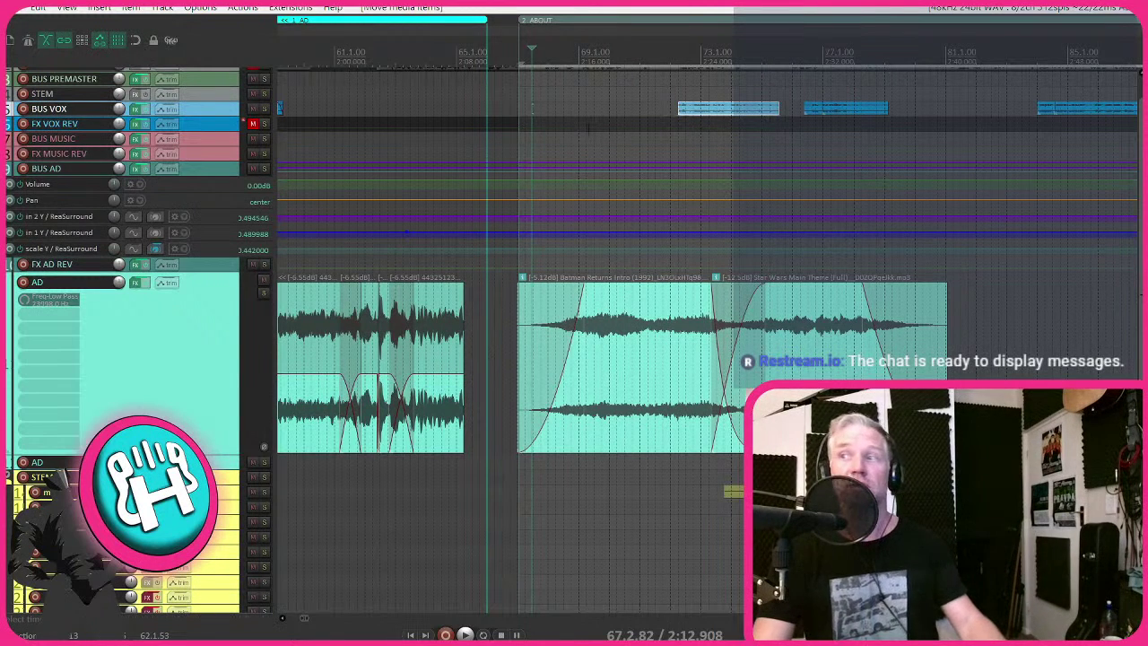
- Audition the ABOUT music and vocals from the region start, and nudge the Star Wars Main Theme clip slightly later
click(556, 112)
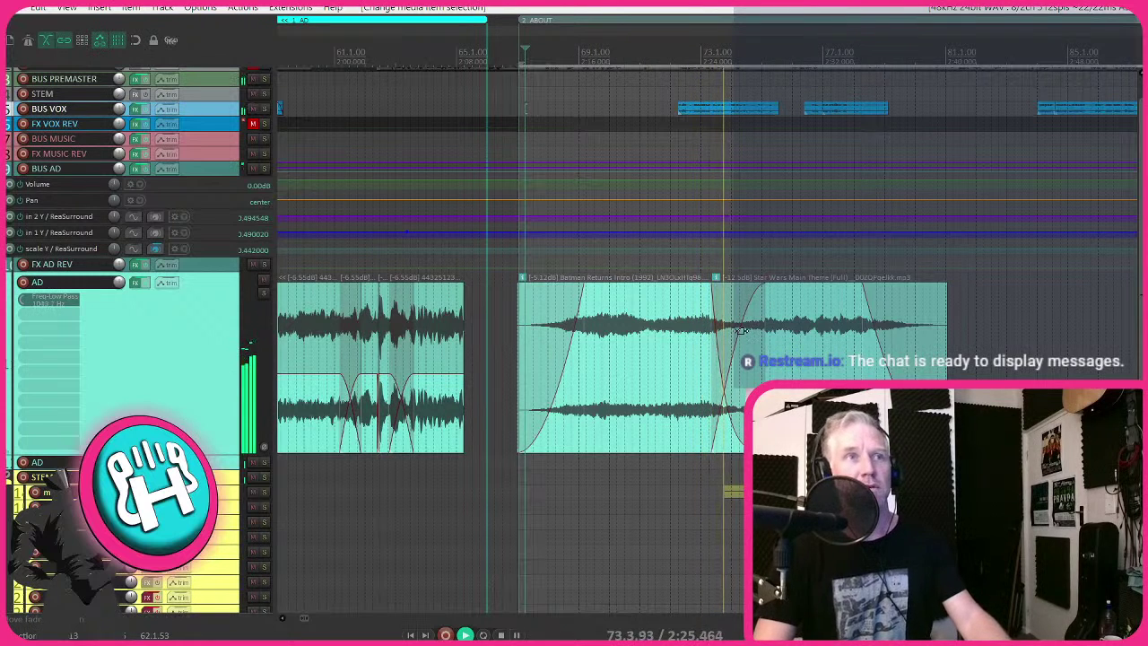
click(806, 324)
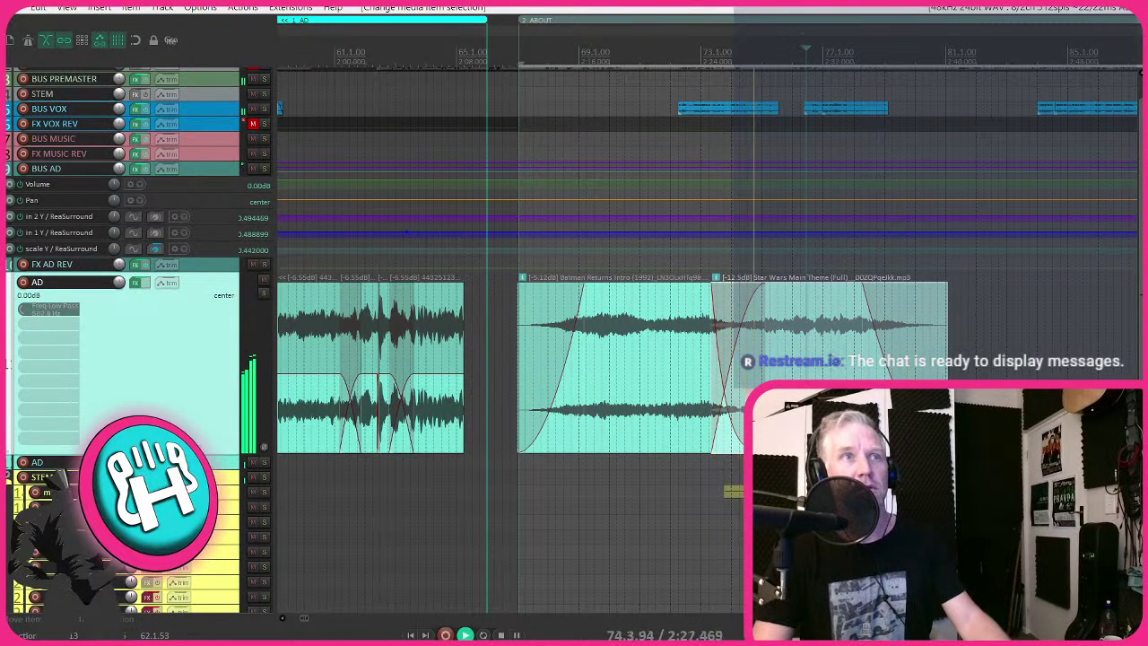
drag(806, 324, 809, 325)
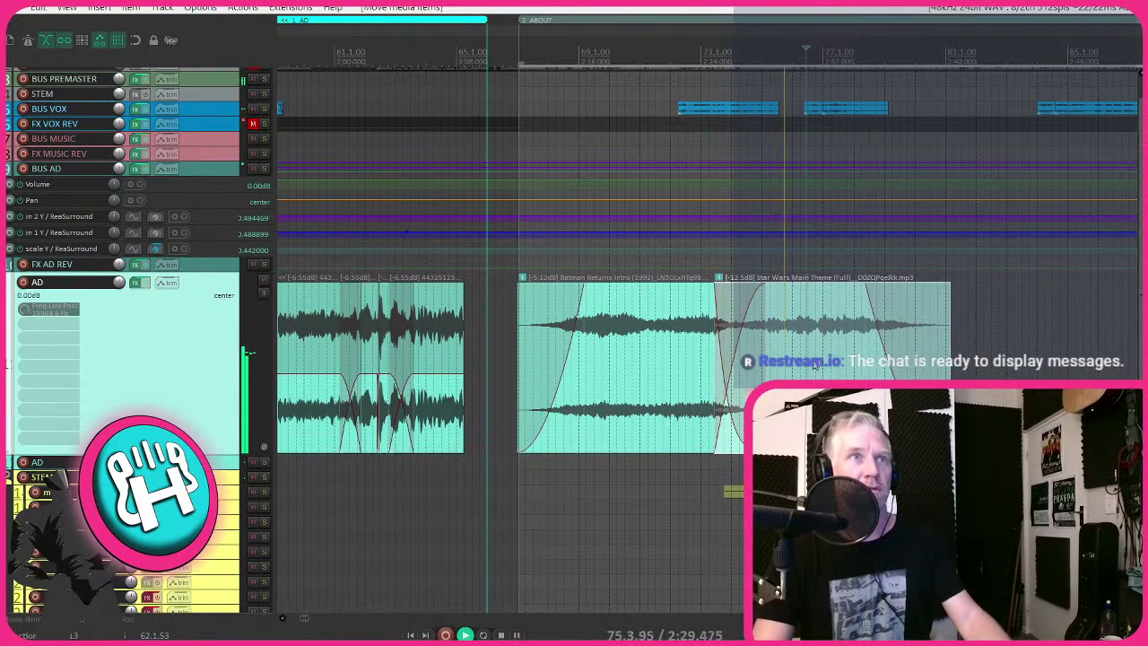
scroll(644, 331, up, 4)
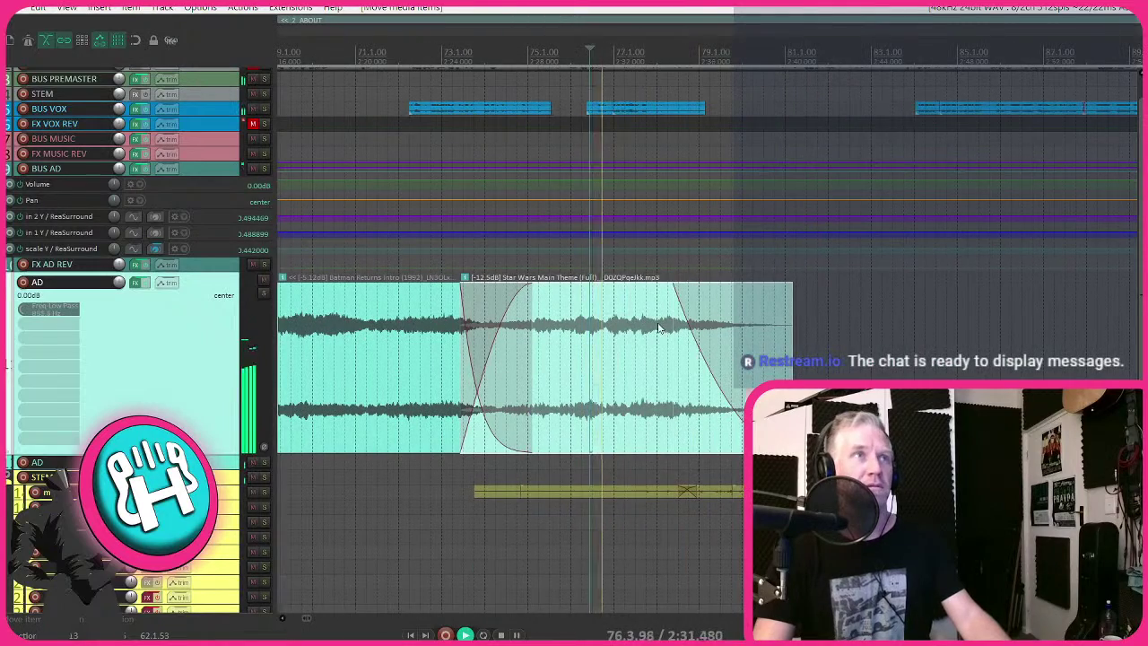
scroll(644, 332, down, 2)
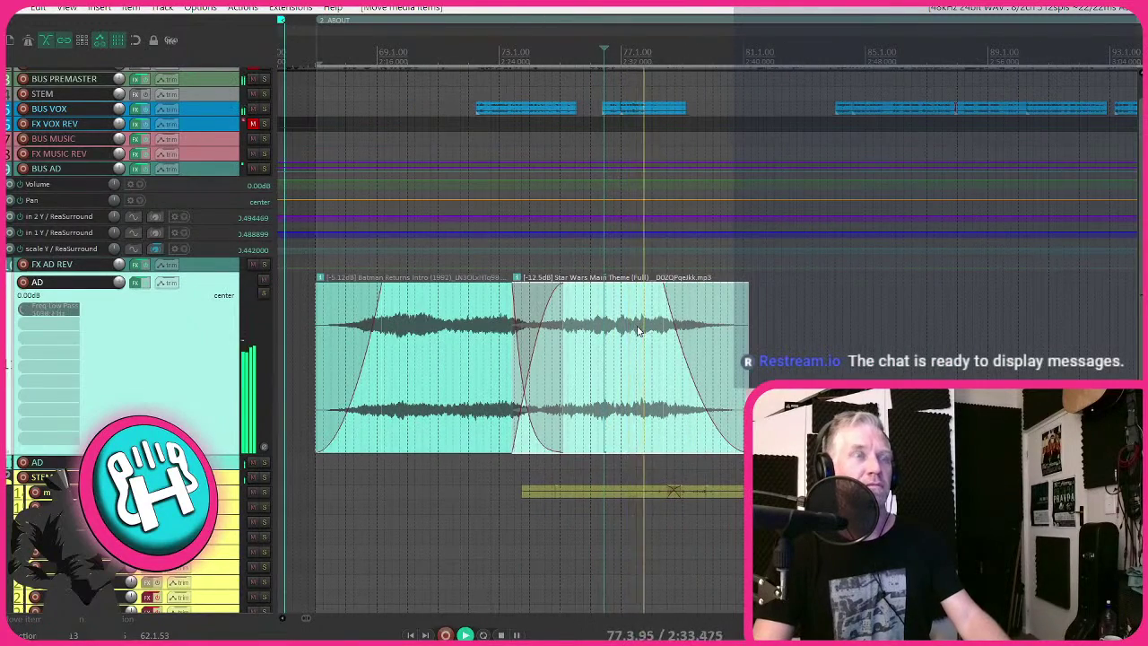
scroll(762, 231, up, 2)
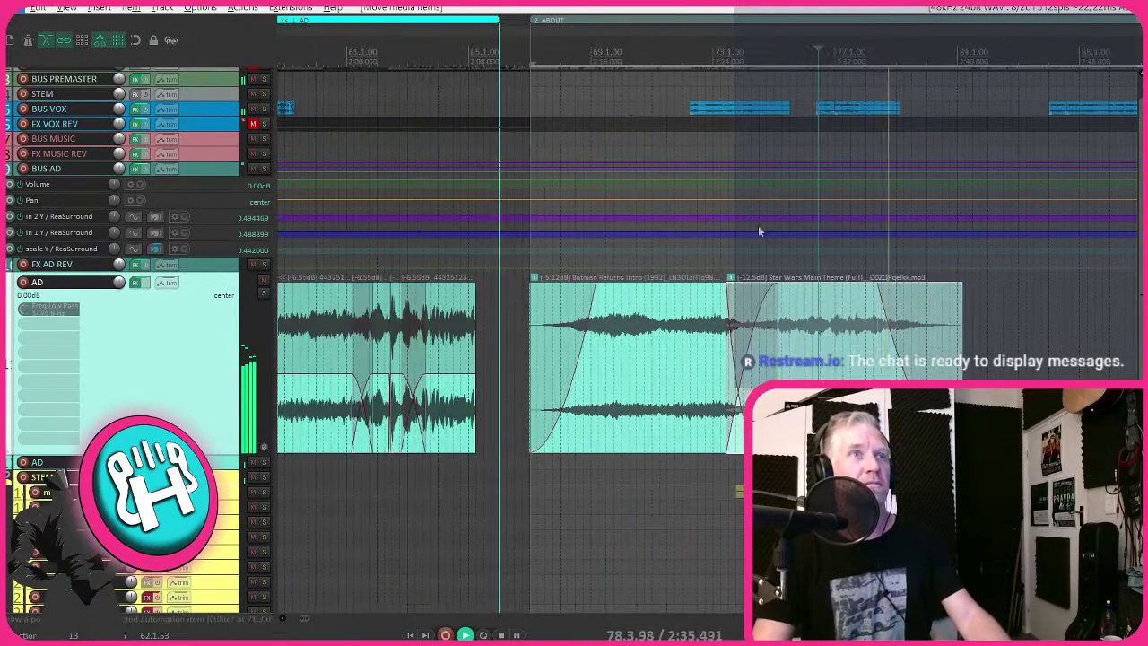
scroll(820, 243, down, 2)
- Audition the master stem clips between about bars 77 and 87 with the track soloed
click(841, 111)
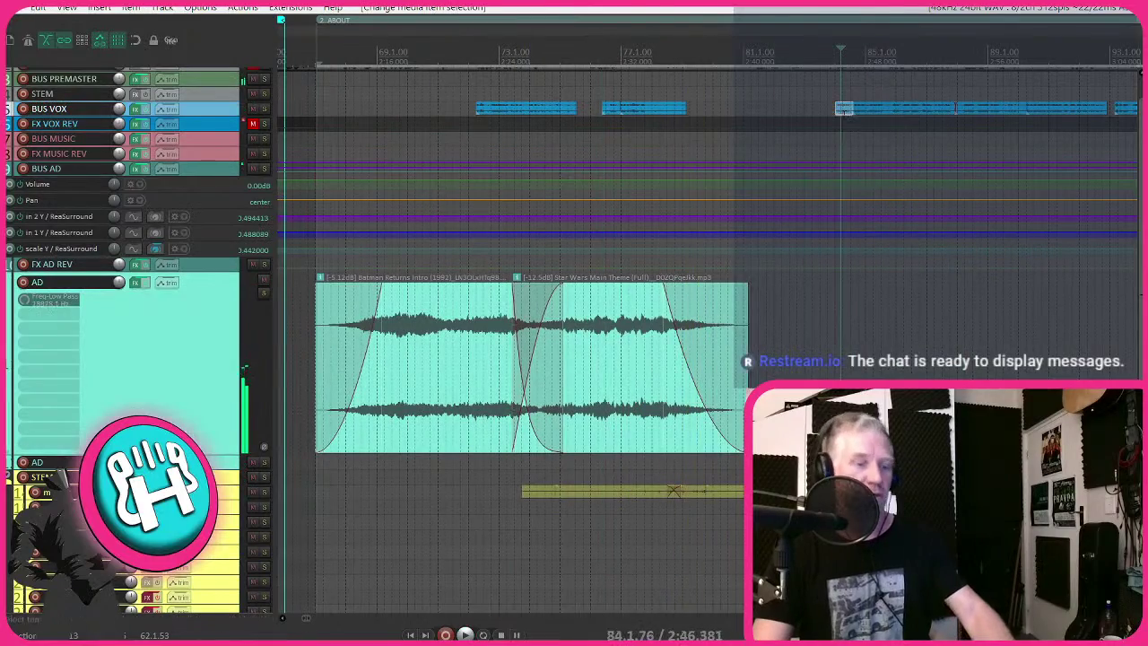
scroll(841, 111, up, 2)
scroll(841, 112, down, 2)
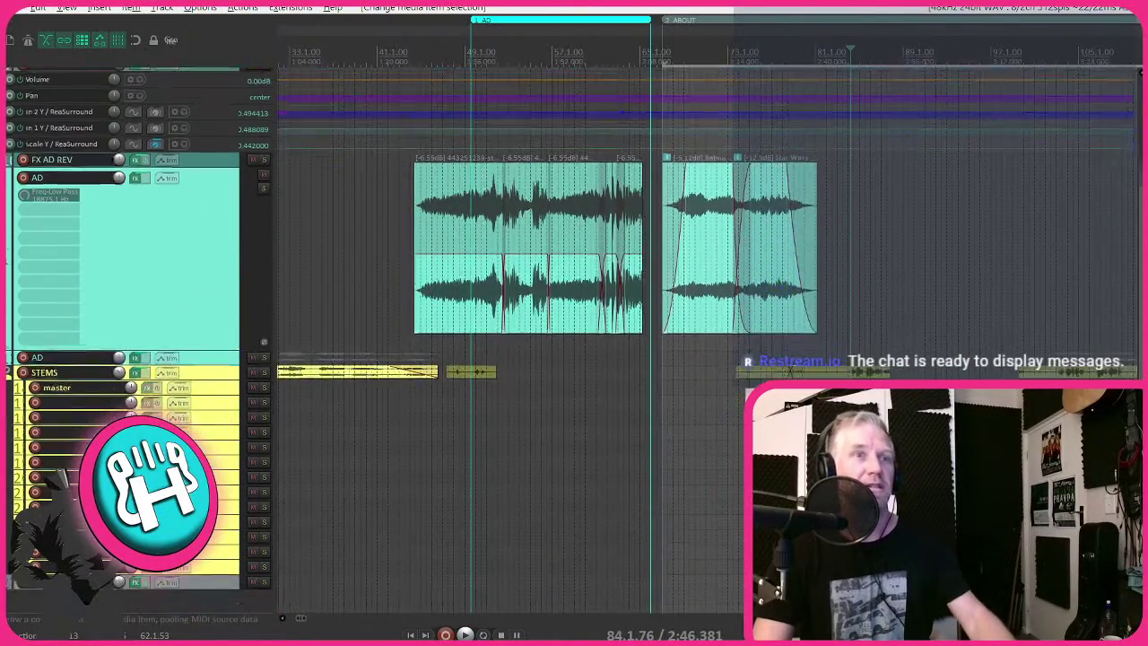
scroll(823, 373, up, 2)
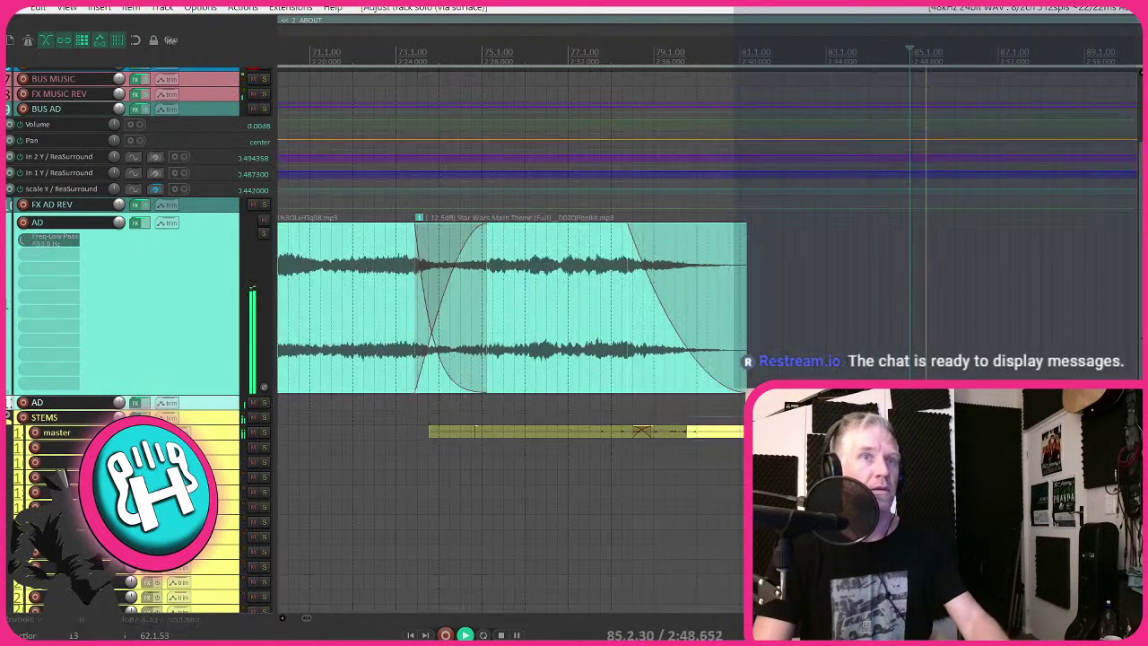
scroll(583, 431, down, 4)
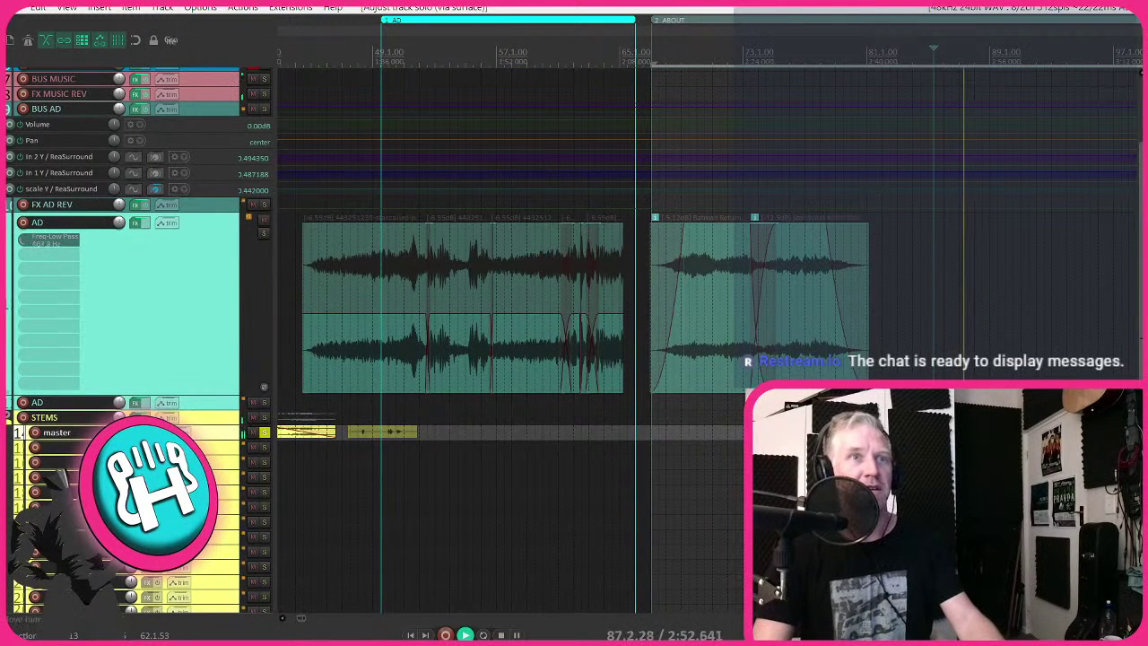
click(816, 305)
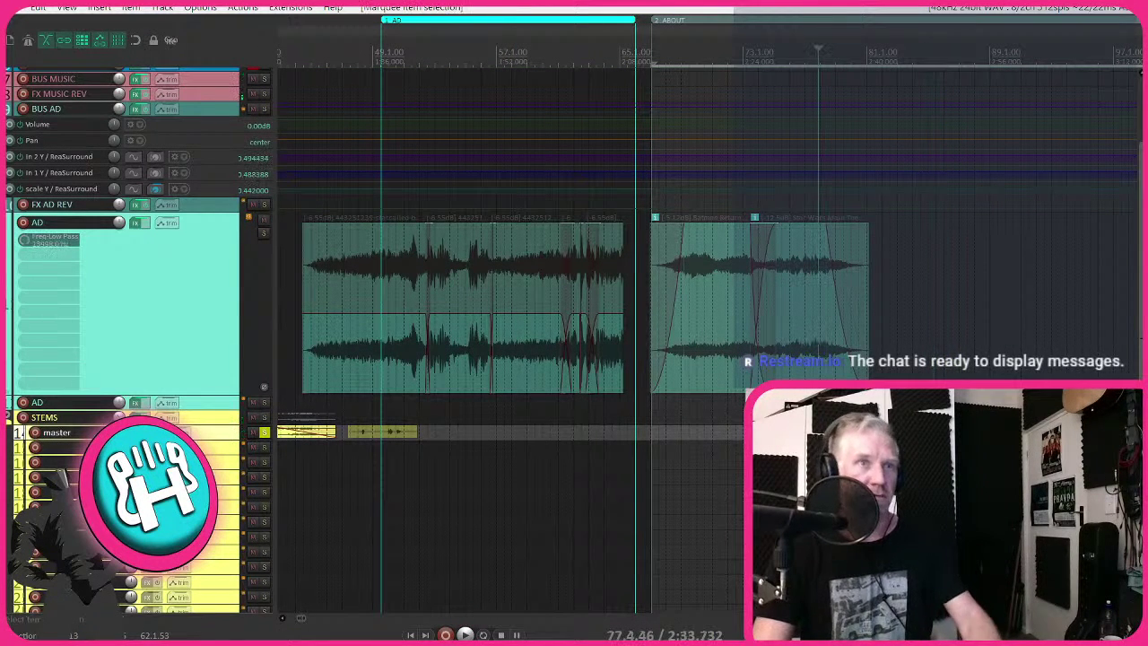
scroll(704, 415, up, 2)
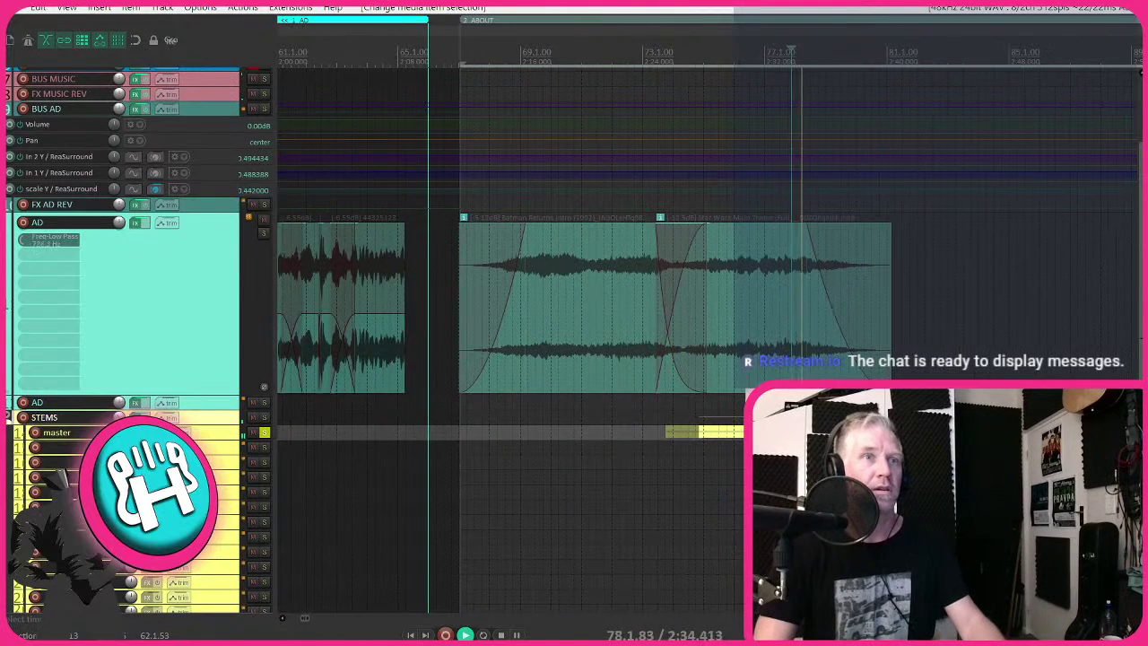
scroll(703, 415, down, 5)
scroll(704, 415, up, 2)
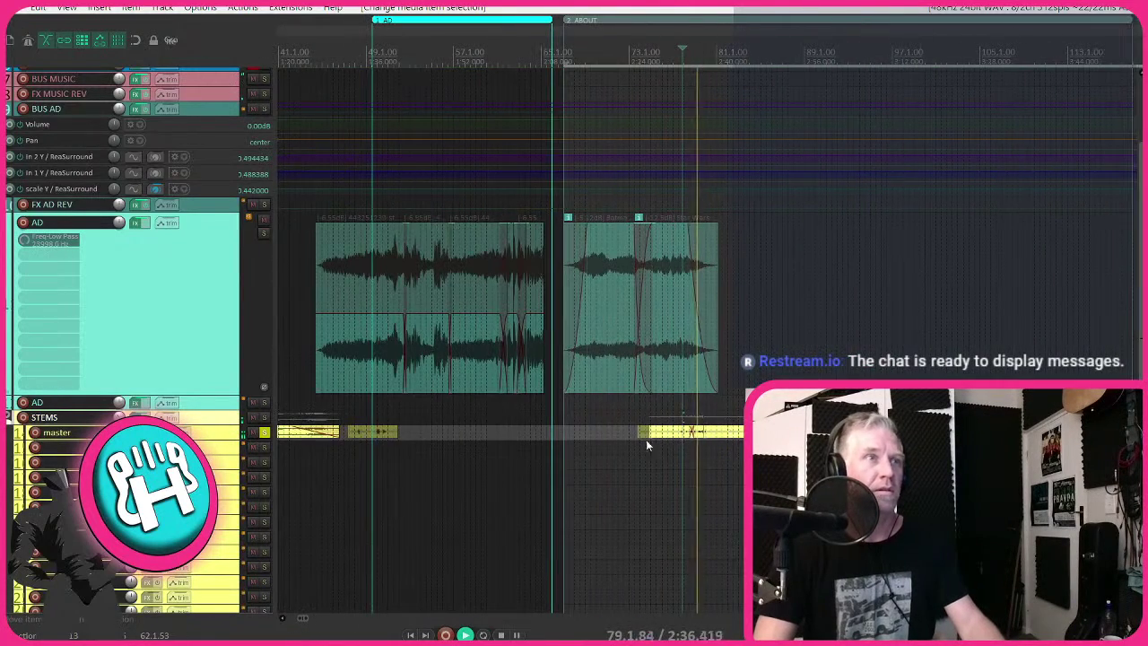
- Solo the STEMS track and delete the master stem clips that begin at about bar 74
key(shift+v)
key(shift+v)
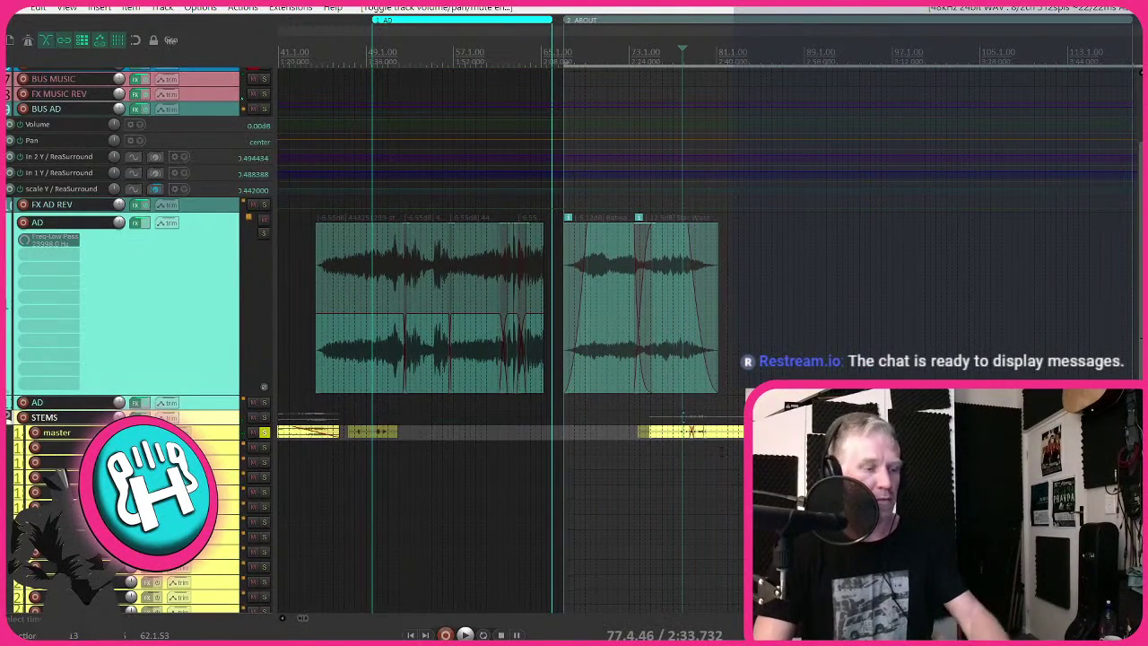
key(alt+s)
drag(585, 442, 603, 443)
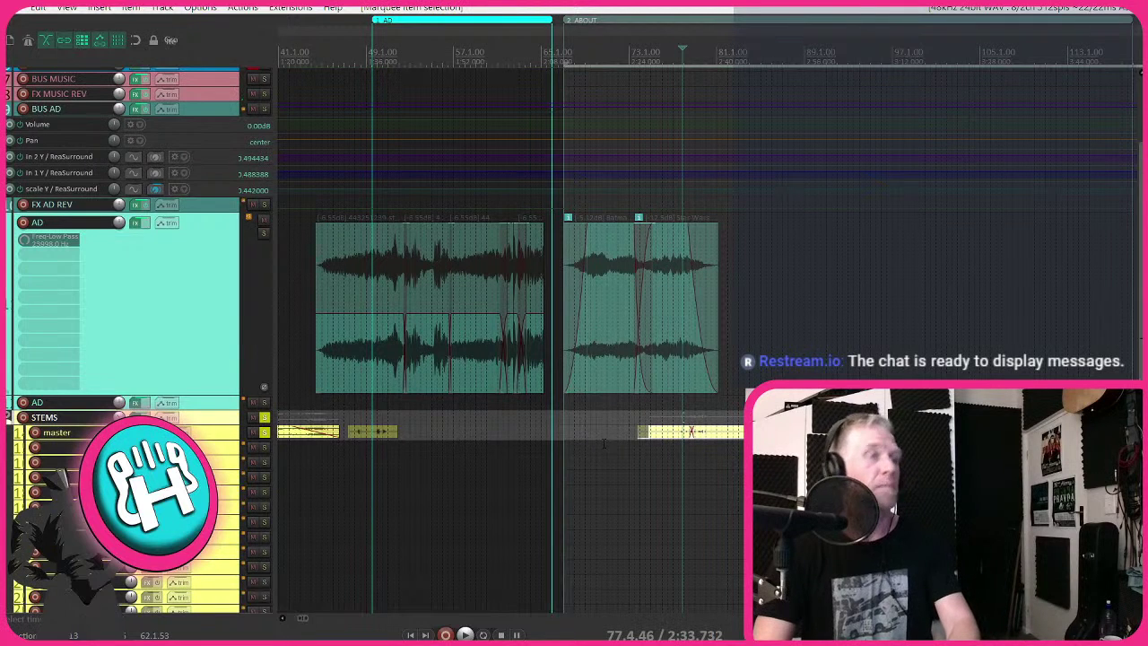
key(Delete)
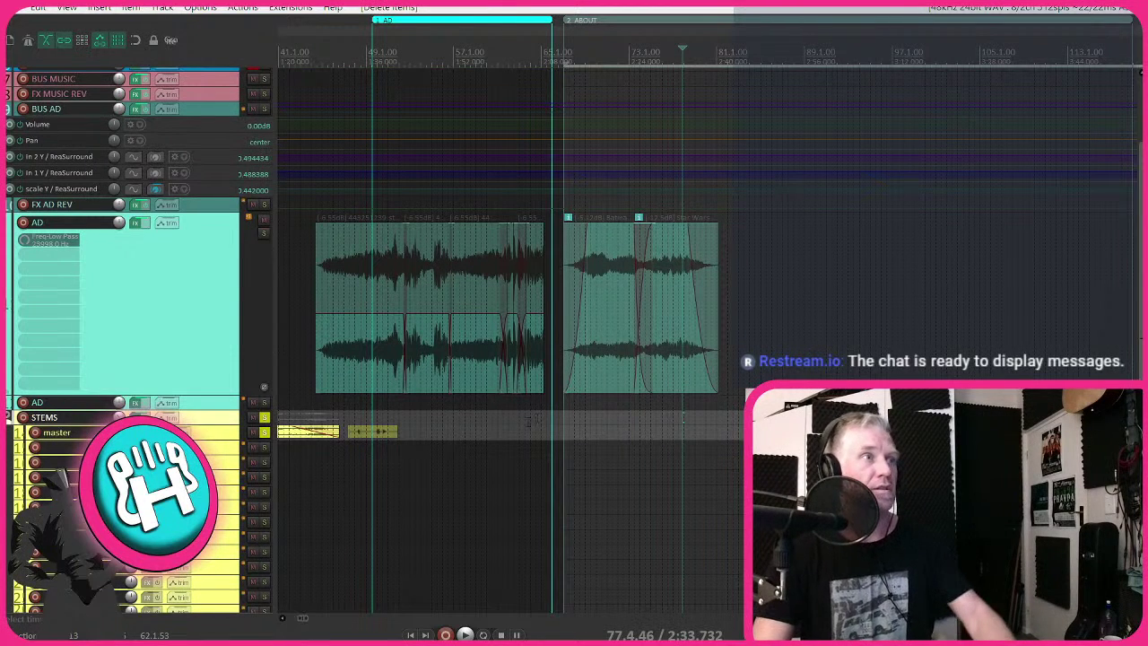
- Audition the early master stem clip from about bar 13, and clear the solos on STEMS and master
scroll(735, 413, down, 3)
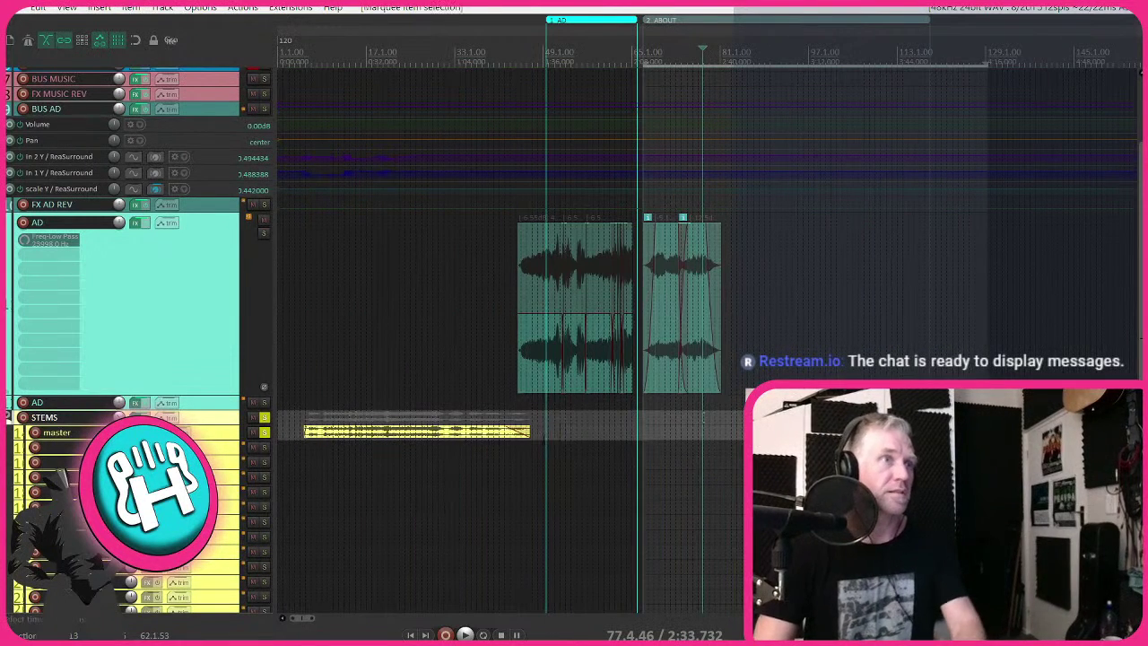
scroll(337, 390, up, 3)
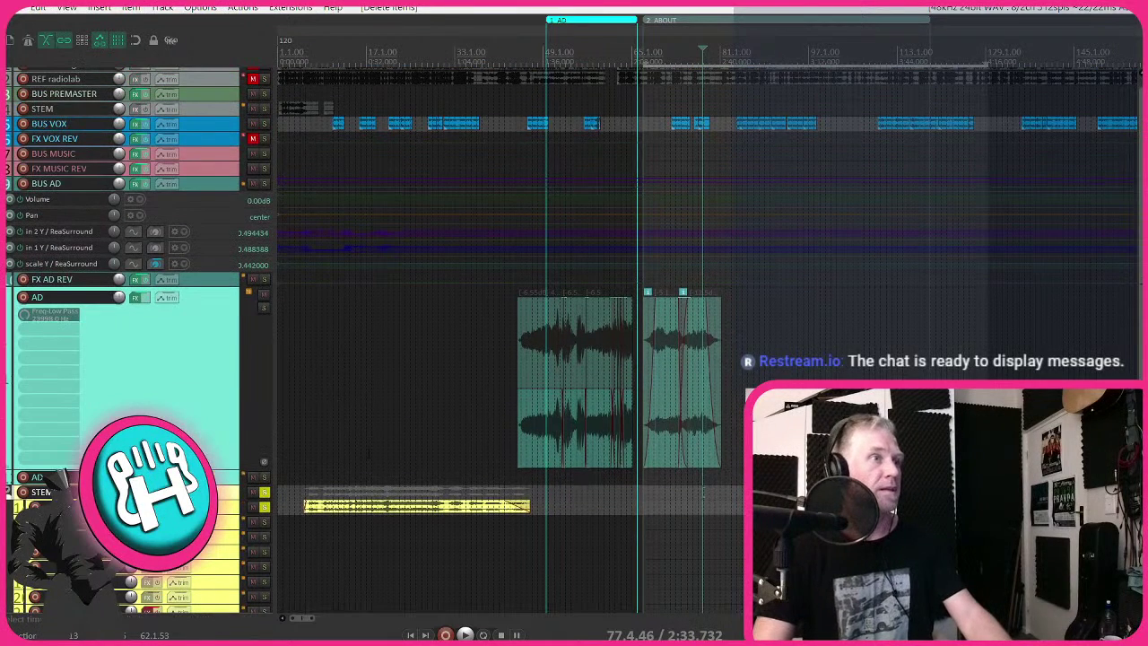
click(349, 475)
key(space)
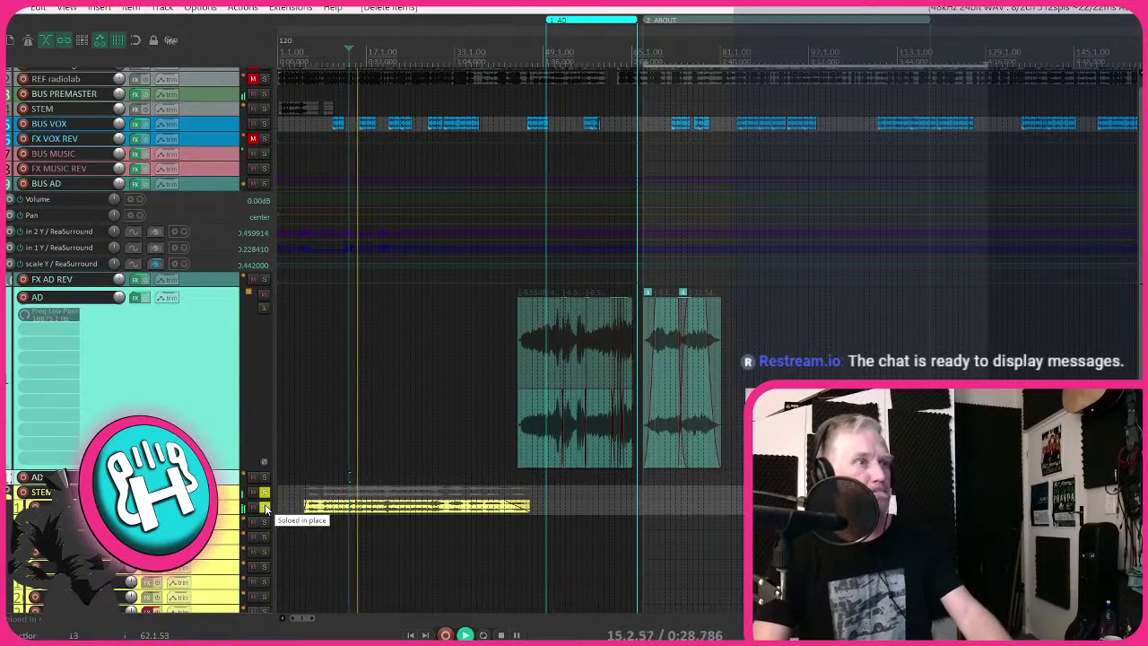
click(265, 508)
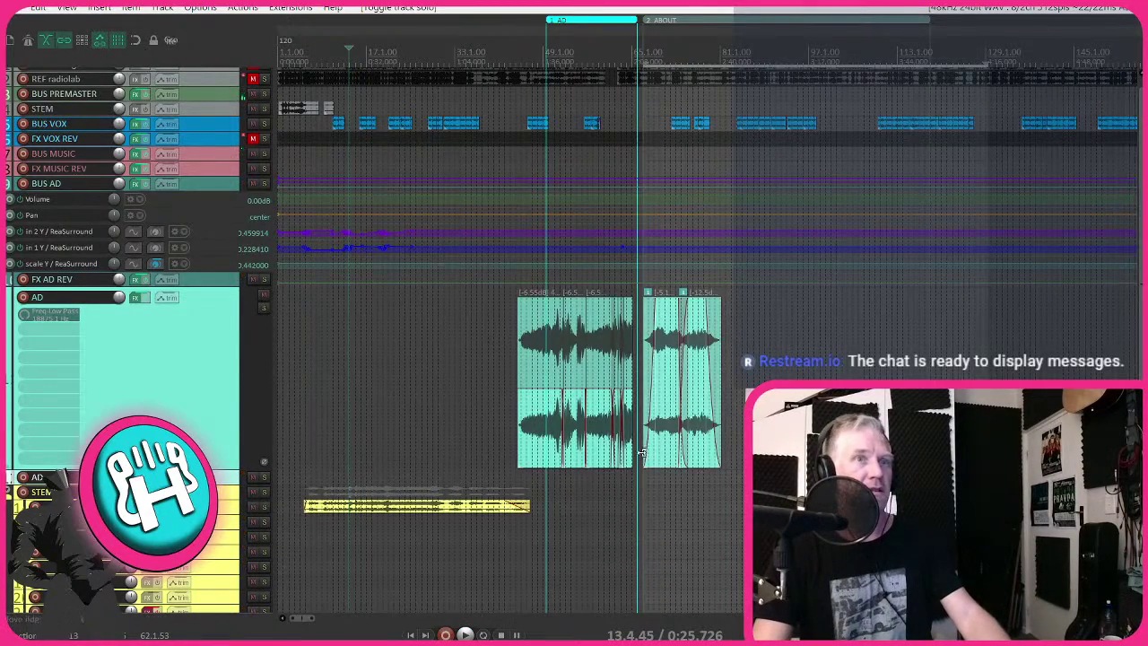
- Unmute and audition the soloed master stem's clips from about bar 109, and show the track's pan envelope
scroll(678, 441, down, 3)
scroll(679, 440, down, 2)
click(680, 418)
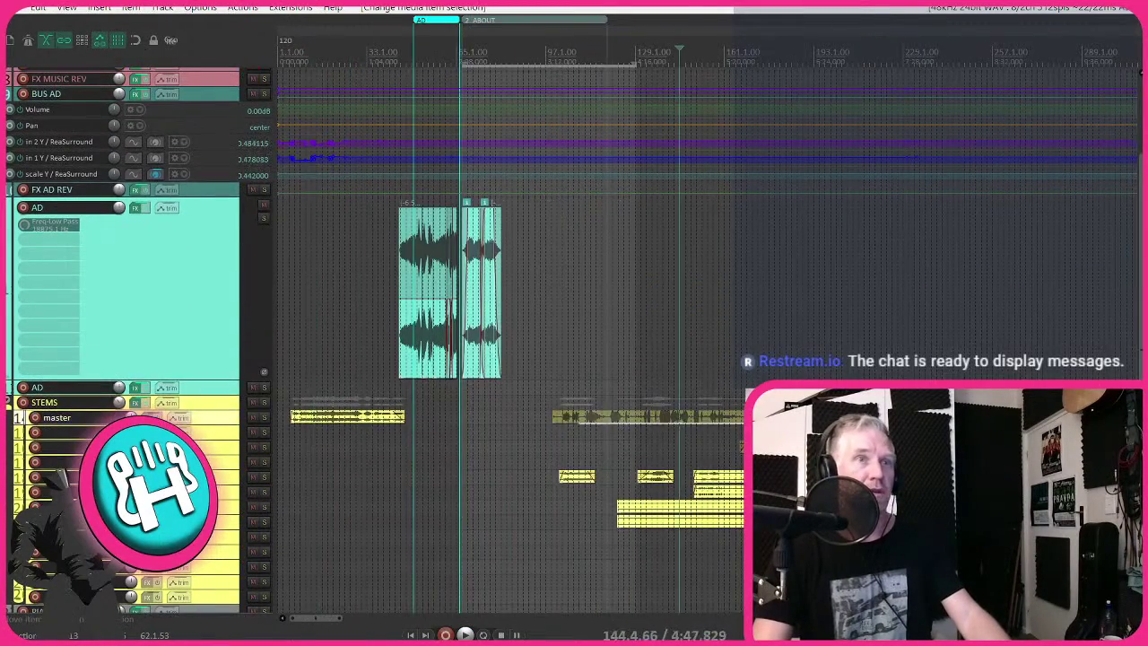
scroll(679, 418, down, 3)
scroll(679, 418, up, 5)
scroll(526, 419, left, 3)
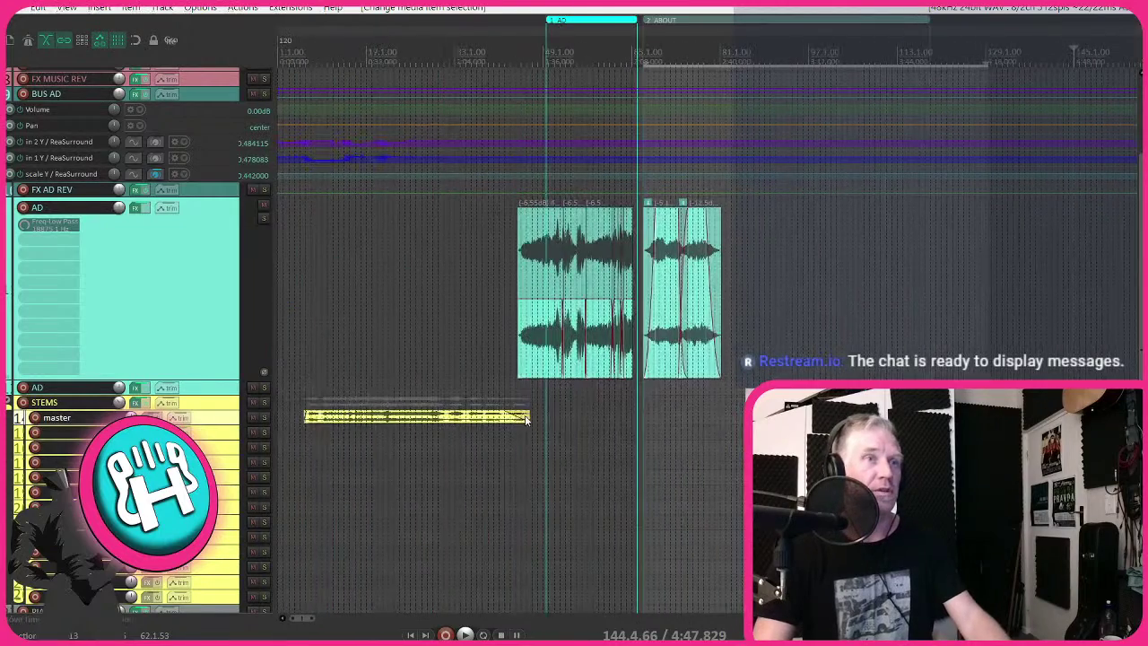
key(p)
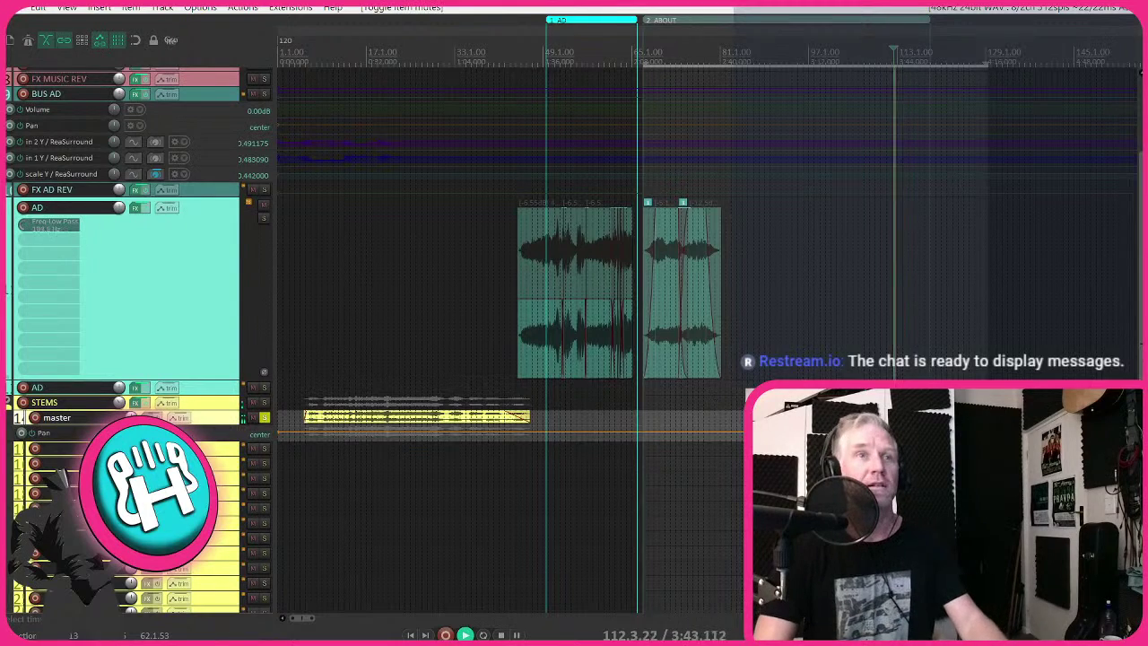
key(equal)
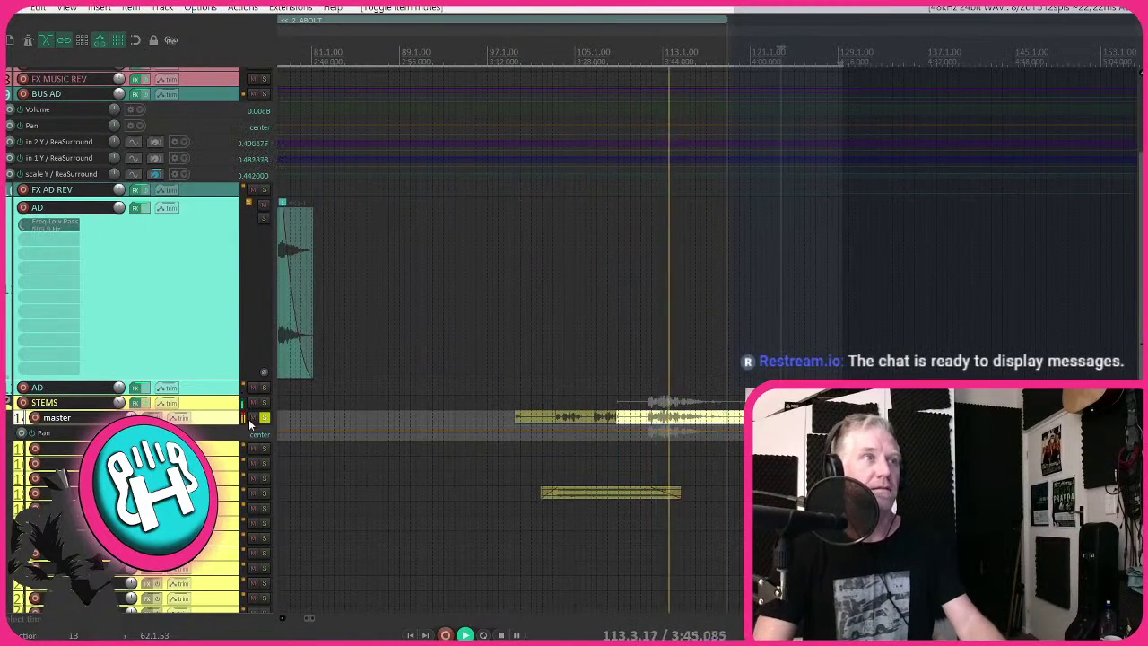
- Delete the remaining master stem clips from about bar 99 onward, keeping the early clip
key(ctrl+a)
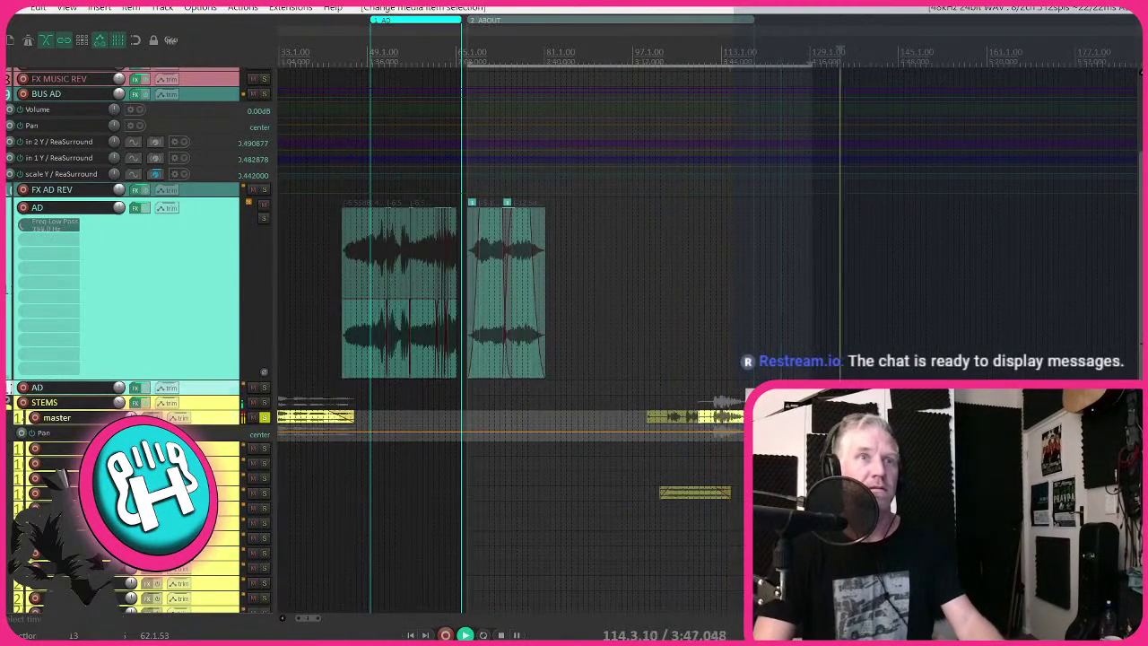
key(minus)
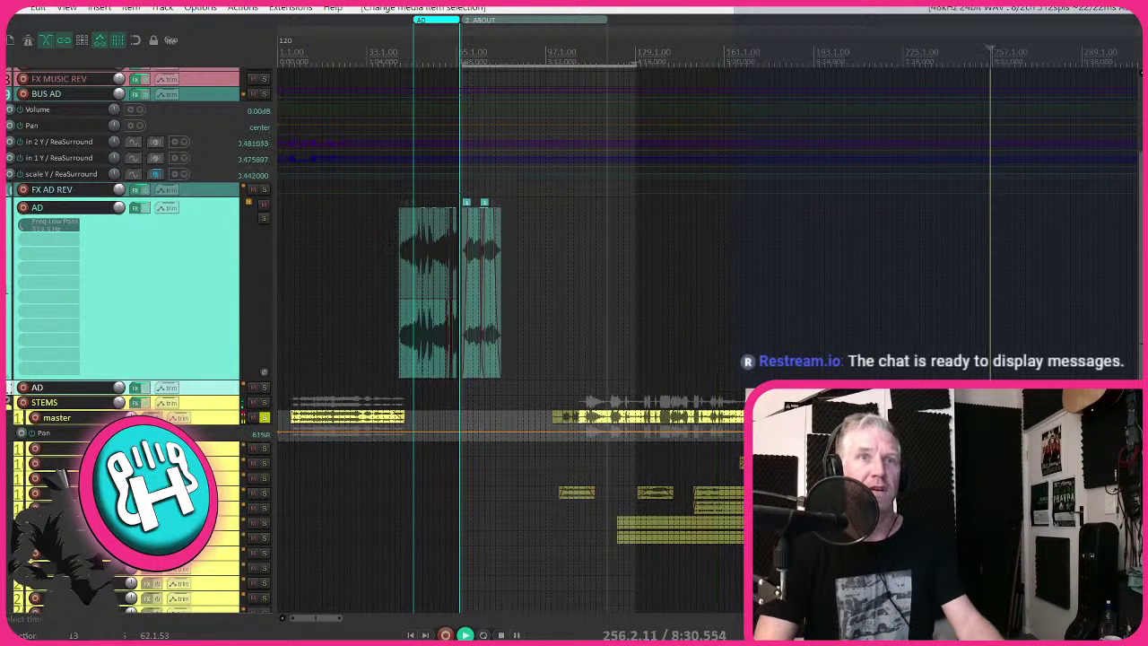
drag(520, 421, 556, 422)
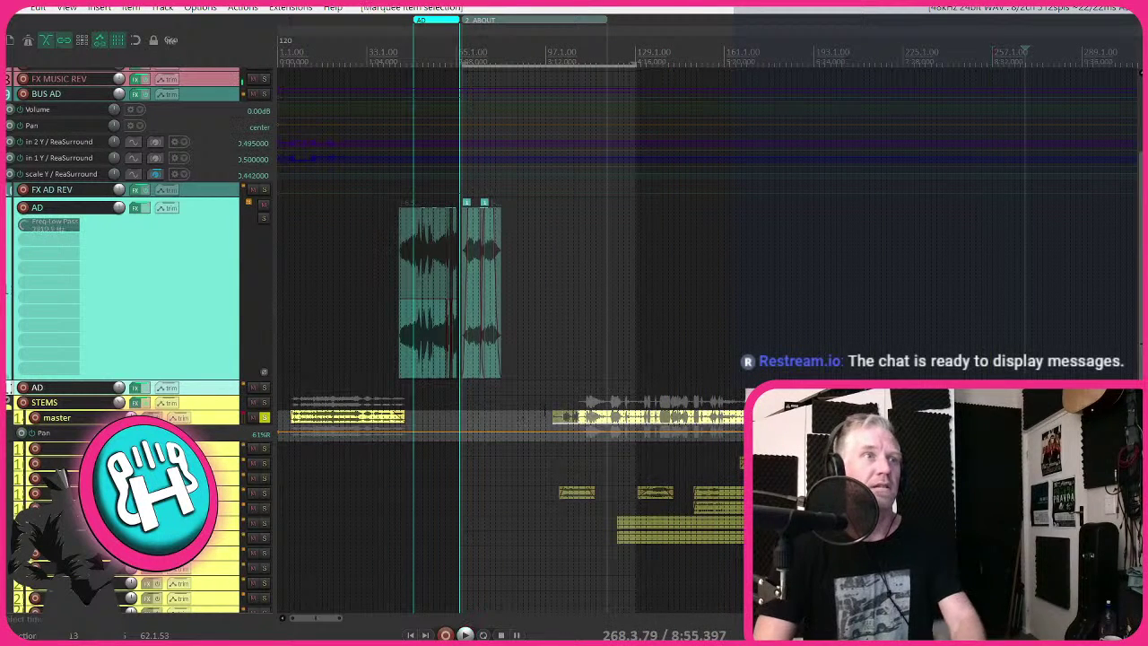
key(Delete)
- Delete the pan envelope points near bar 225 on the master stem so its panning is centered
key(minus)
key(minus)
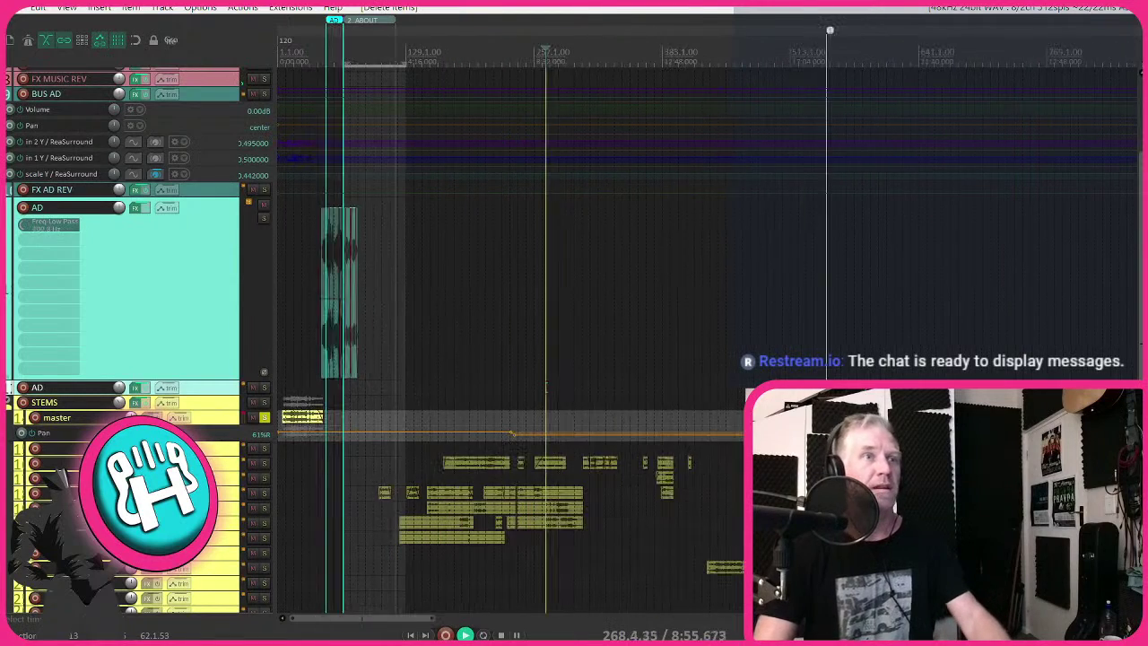
click(521, 434)
key(Delete)
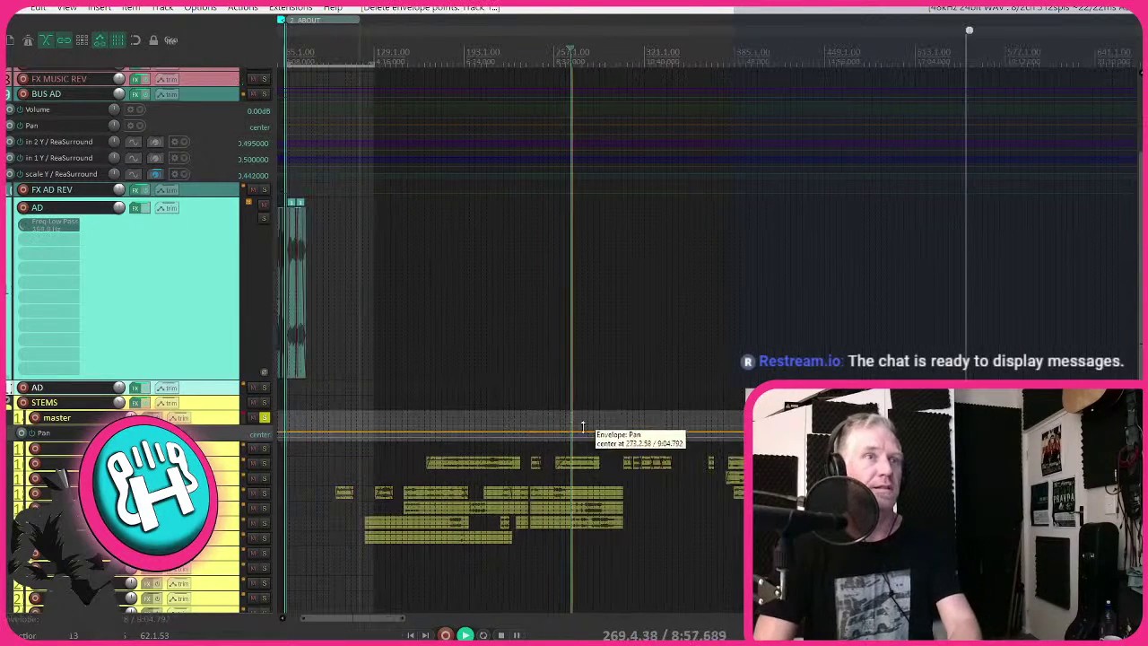
key(minus)
- Clear the solo on the master stem track to hear the full mix around the AD and ABOUT regions
scroll(373, 437, up, 6)
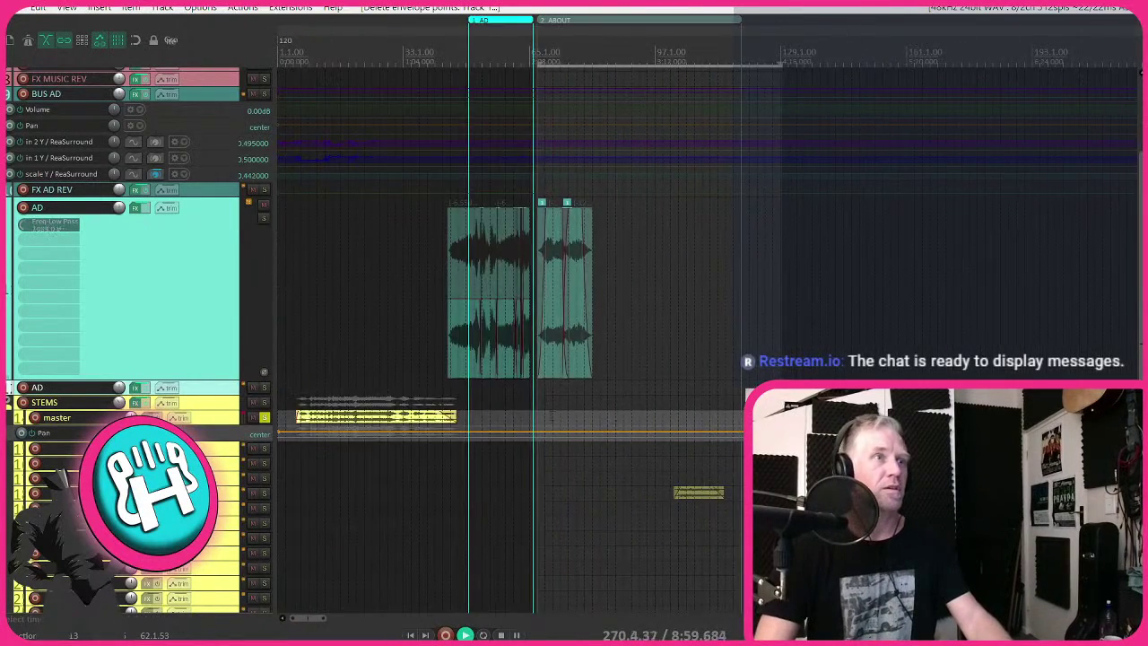
scroll(373, 438, down, 2)
click(264, 418)
scroll(359, 359, up, 5)
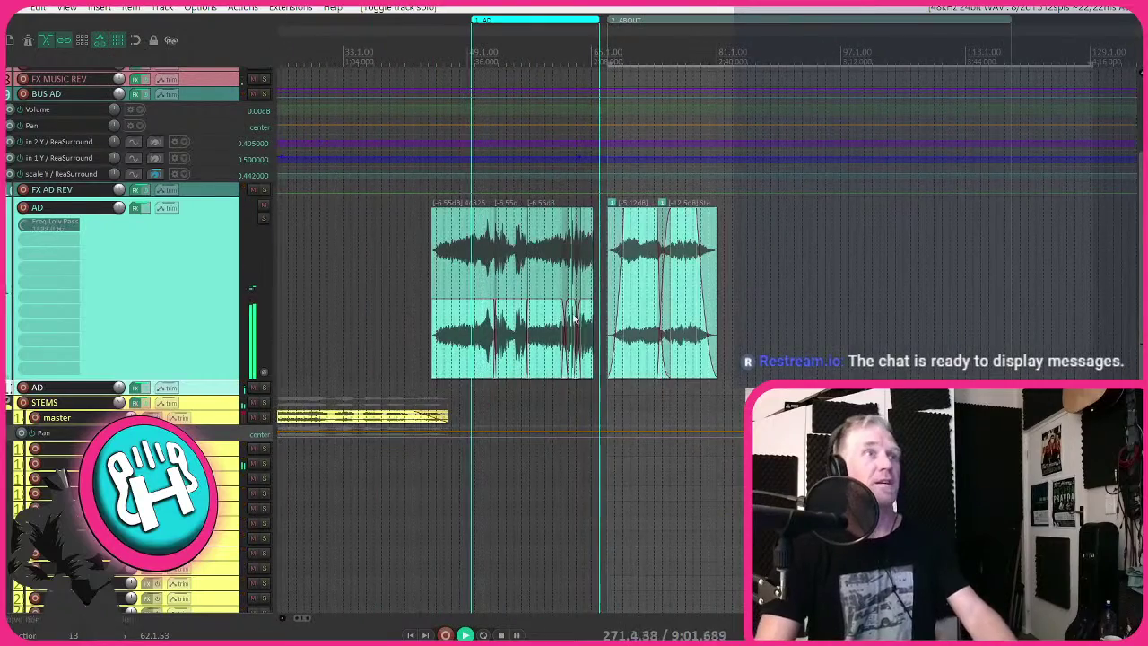
scroll(612, 259, up, 3)
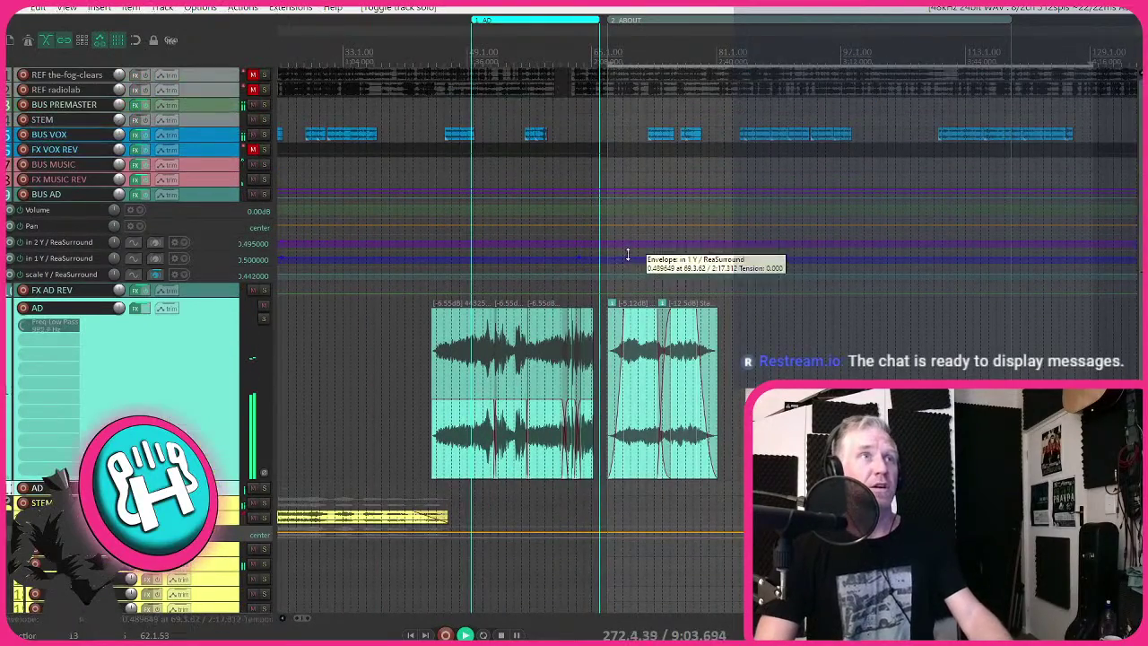
- Move the first vocal clip in the ABOUT region about 1.5 bars earlier, over the Batman Returns intro music
scroll(652, 253, up, 3)
scroll(651, 253, up, 2)
click(547, 119)
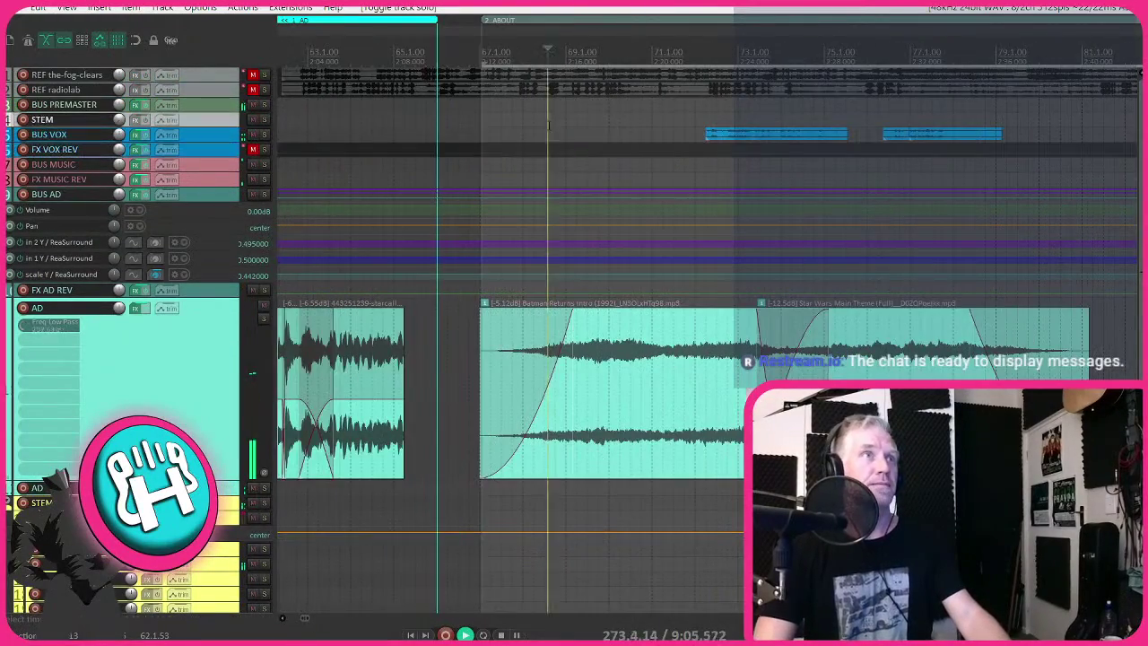
drag(776, 133, 709, 143)
- Extend the Batman Returns intro clip to about bar 78 and crossfade the Star Wars theme into its end
drag(789, 354, 968, 363)
drag(506, 380, 627, 382)
drag(723, 392, 691, 397)
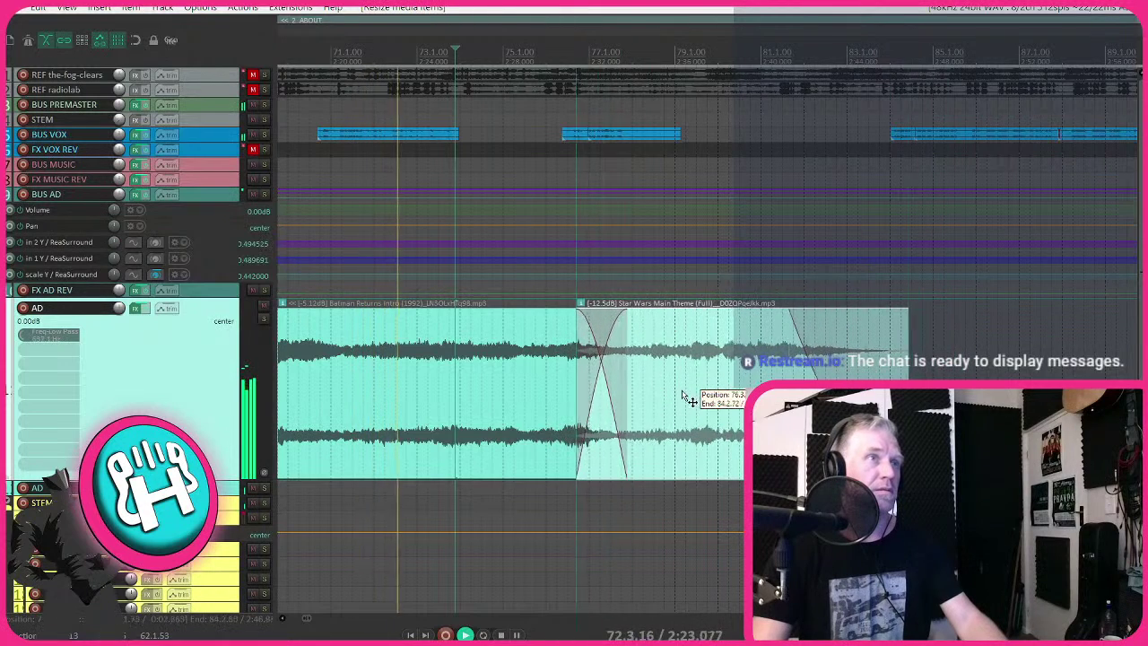
click(453, 135)
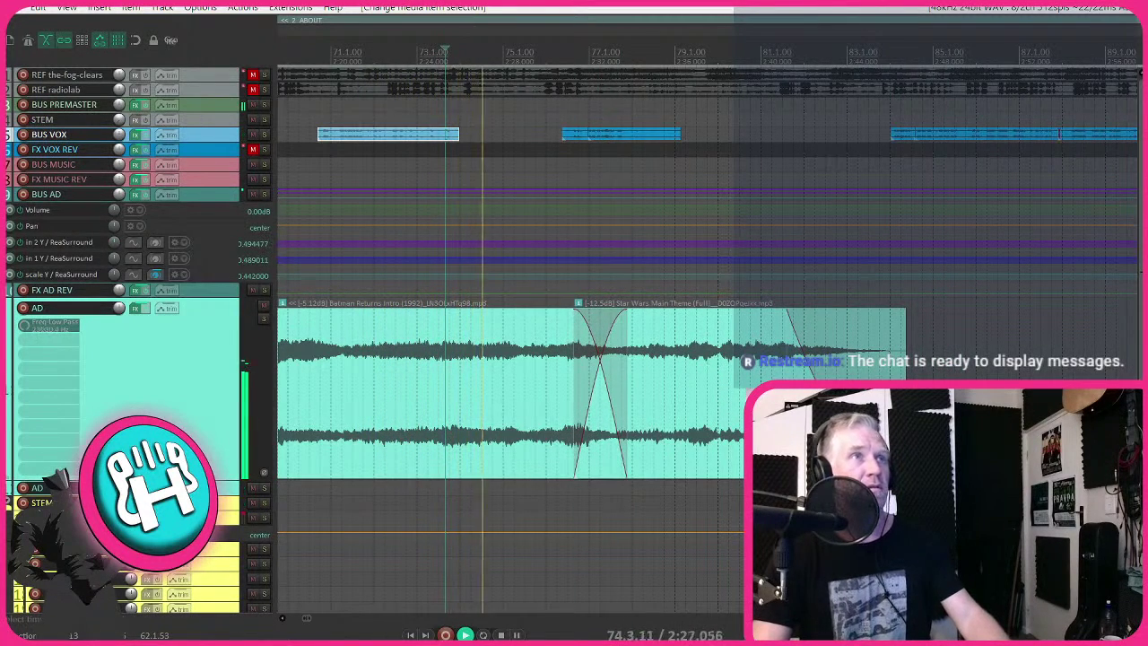
drag(679, 339, 812, 339)
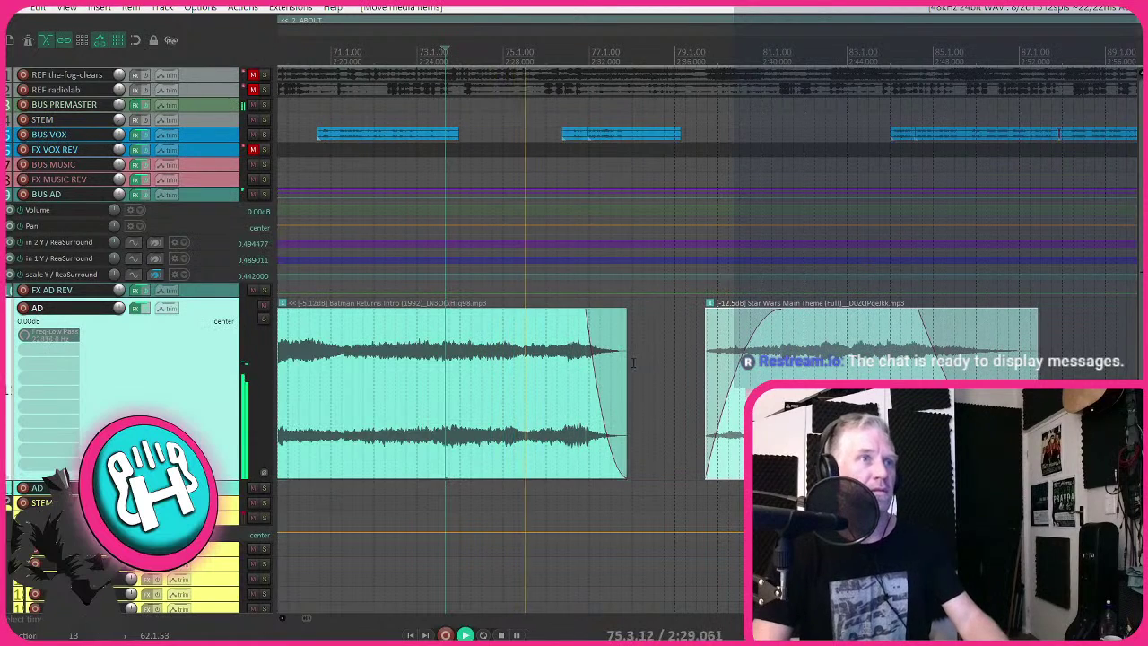
drag(628, 363, 652, 359)
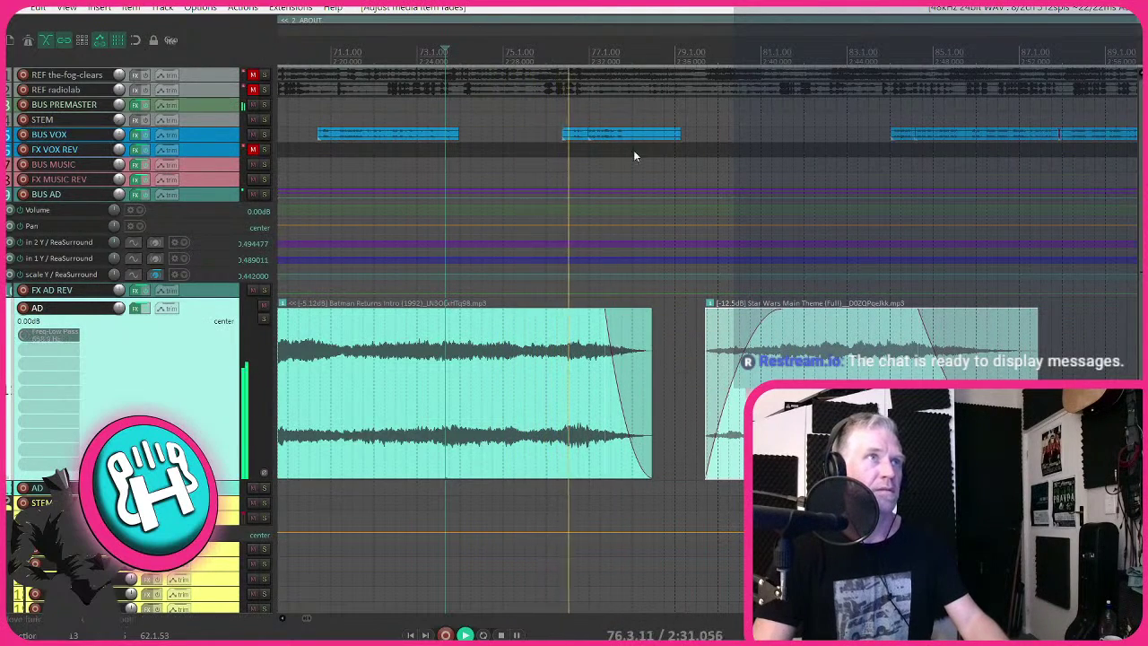
drag(798, 373, 660, 370)
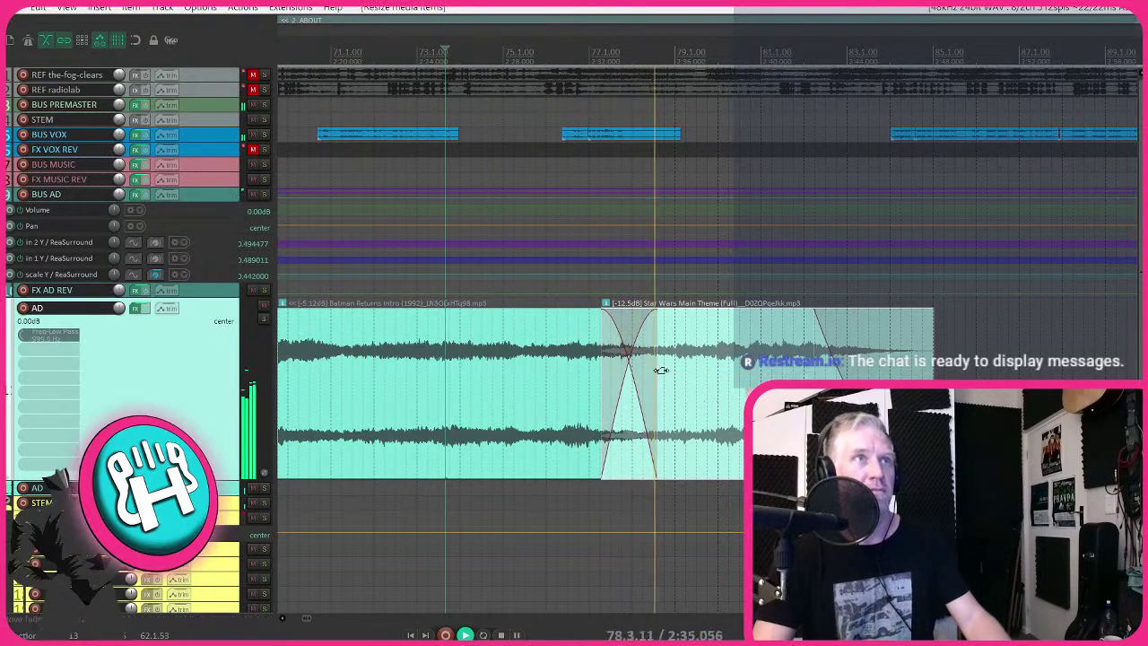
- Lengthen the Star Wars theme under the vocals so its fade-out ends at about bar 94
scroll(730, 391, down, 3)
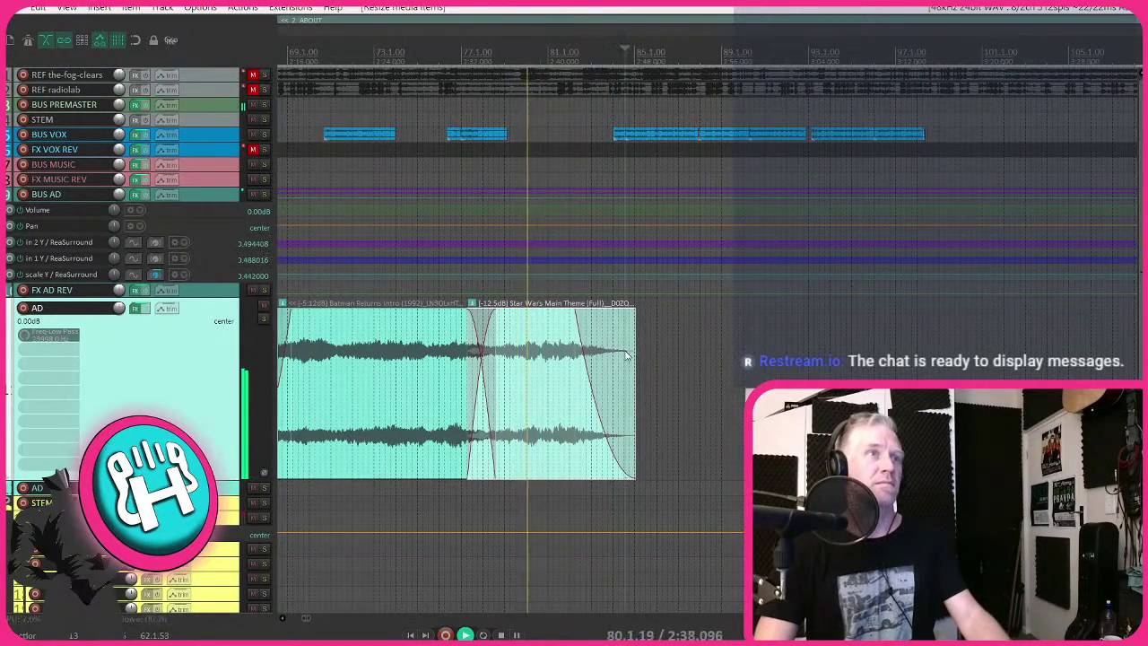
drag(626, 356, 712, 356)
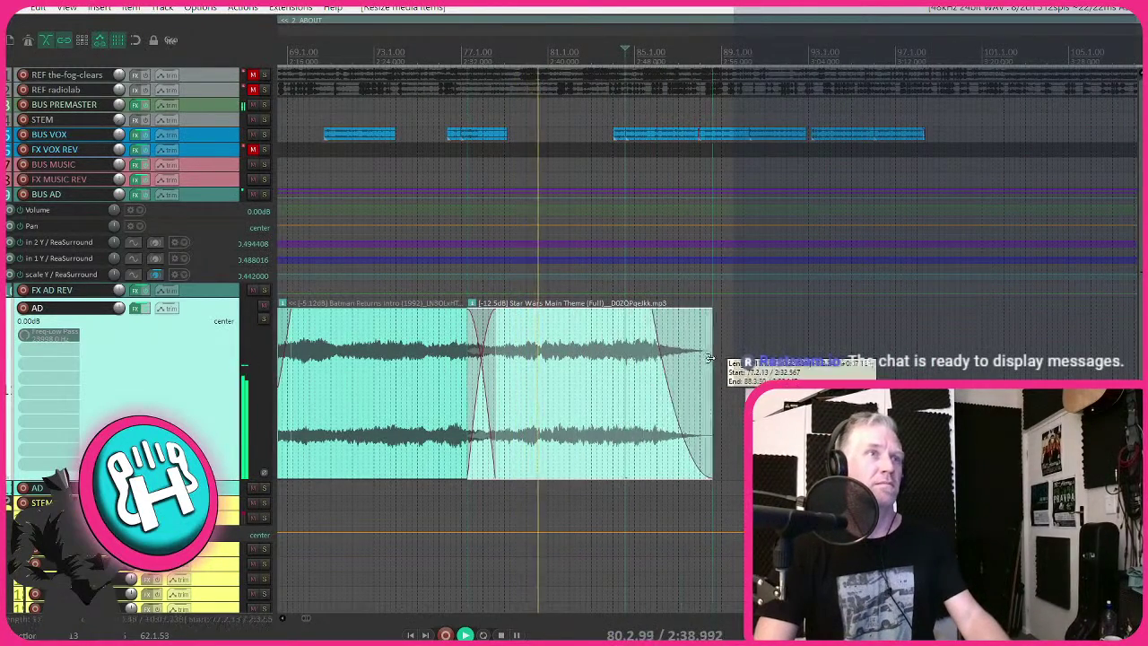
click(632, 136)
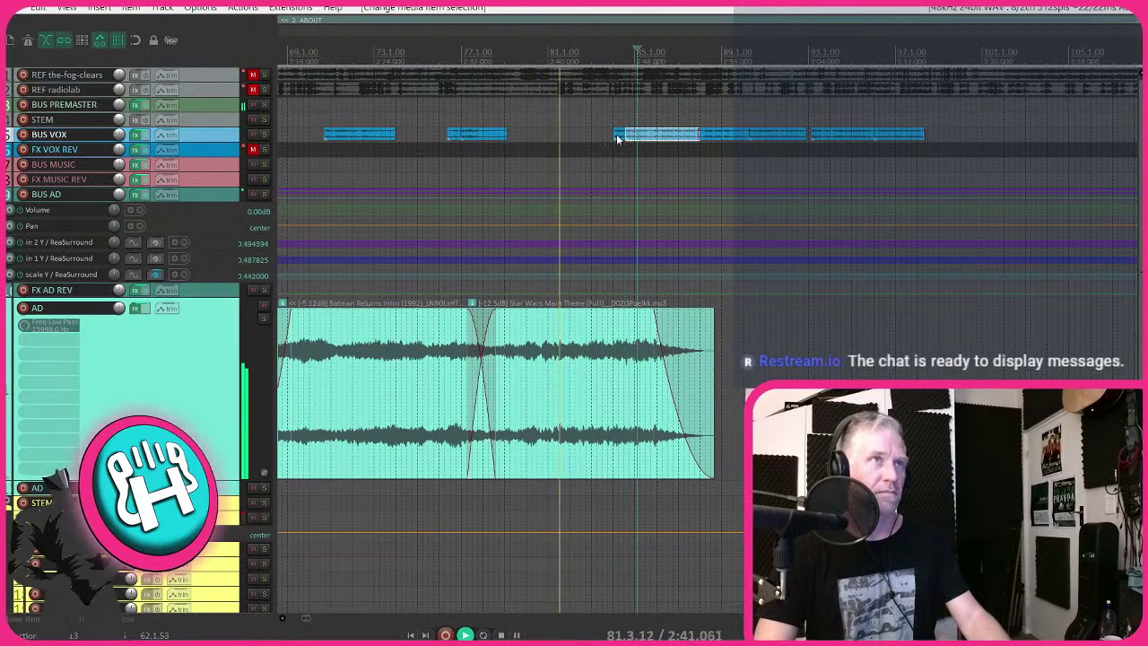
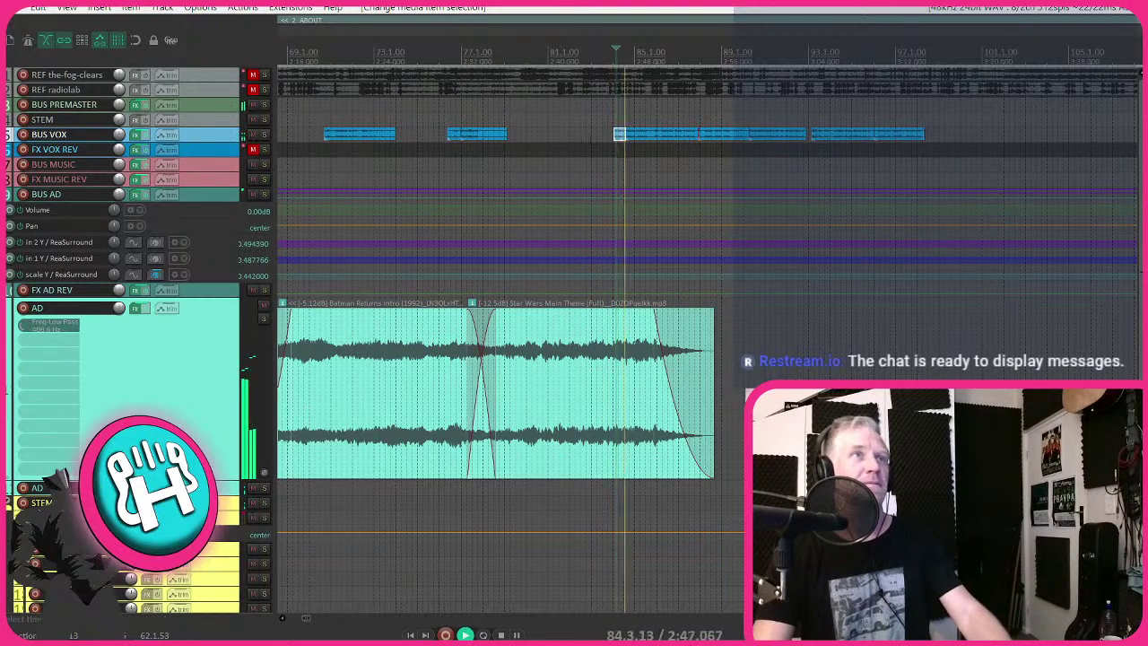
mouse_move(713, 360)
mouse_down()
mouse_move(640, 352)
mouse_move(832, 348)
mouse_move(732, 352)
mouse_up()
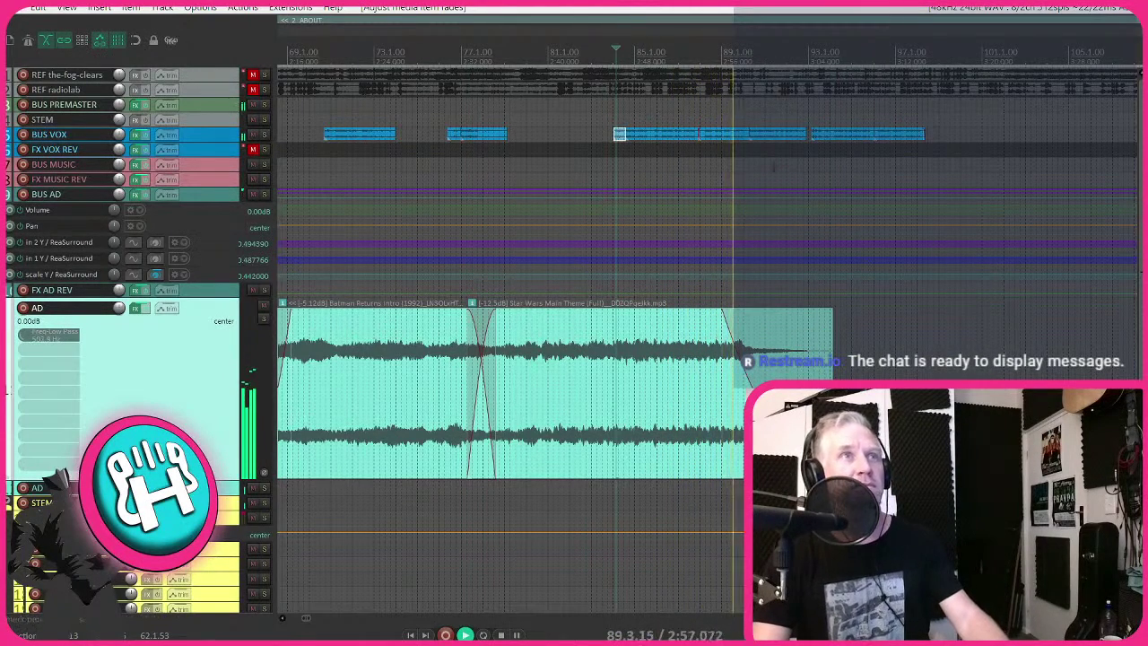
- Audition the vocal clips from about bar 91 and review the gap before the next vocal group near bar 109
click(768, 135)
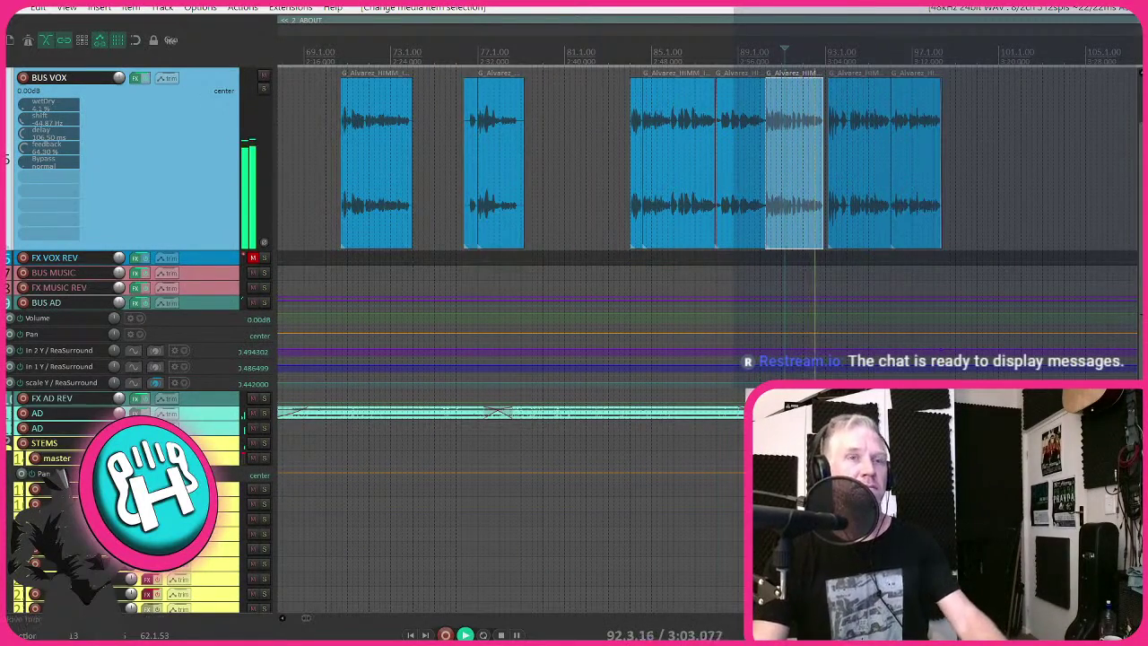
key(minus)
click(924, 504)
click(950, 504)
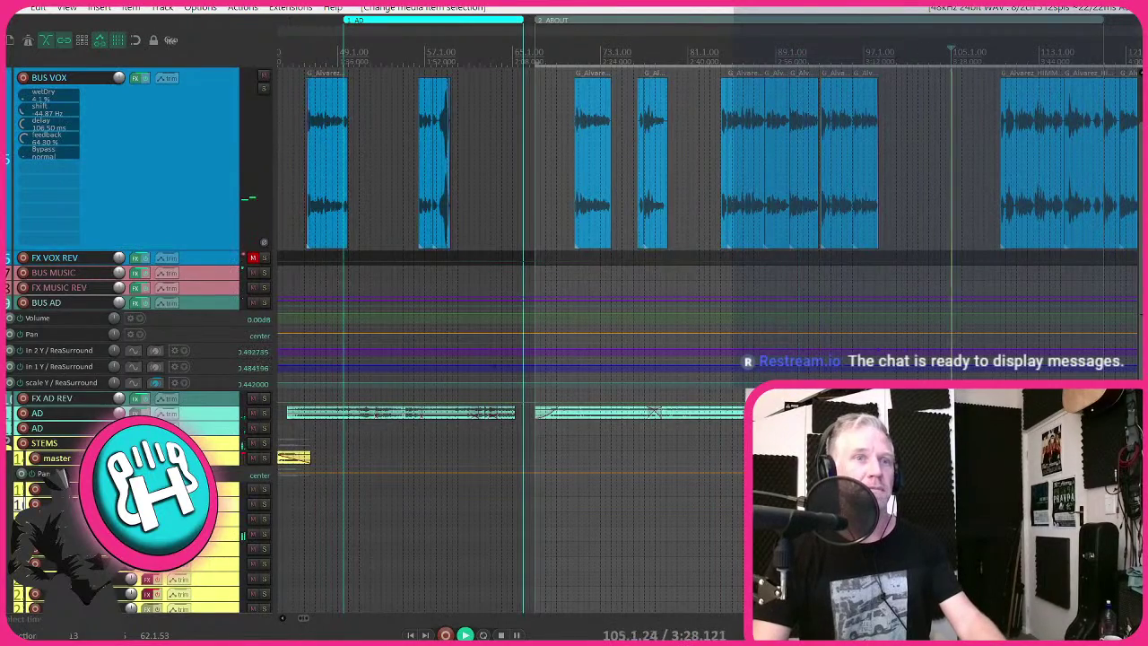
scroll(949, 504, down, 2)
scroll(949, 504, up, 1)
key(minus)
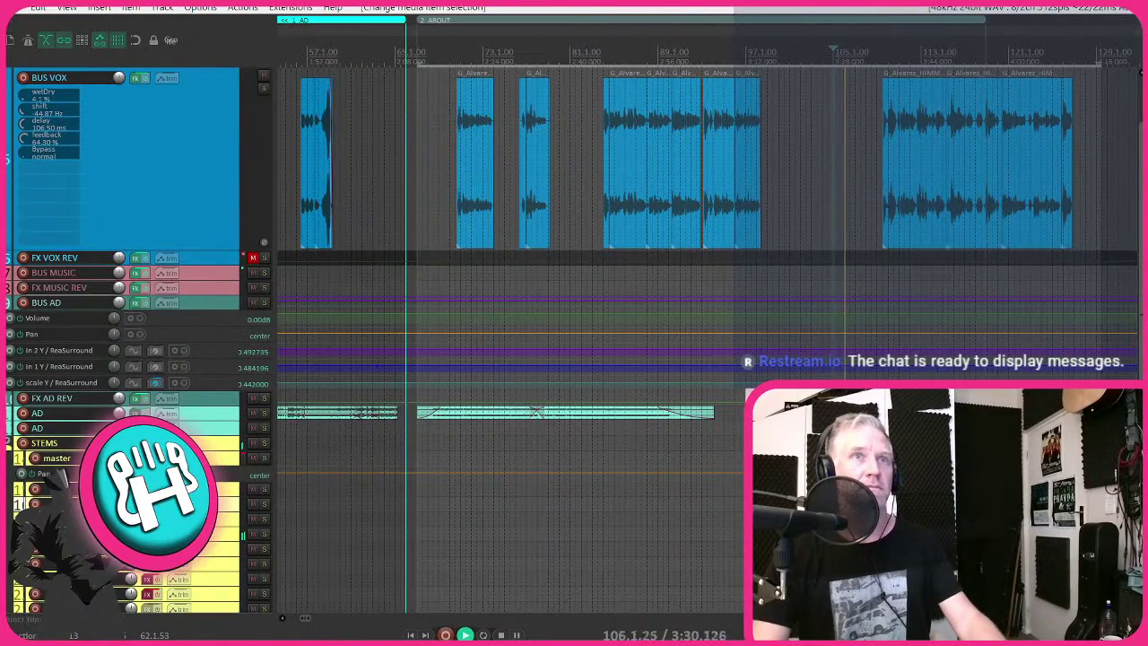
- Mute the FX MUSIC REV and FX AD REV reverb tracks
click(890, 238)
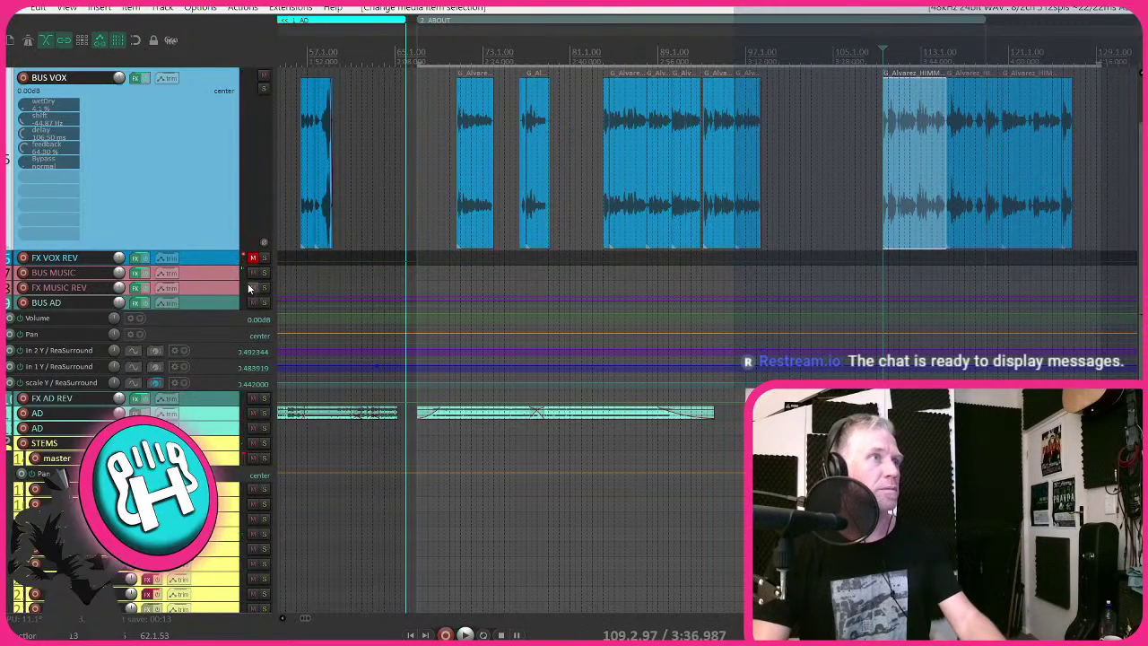
click(252, 287)
click(252, 397)
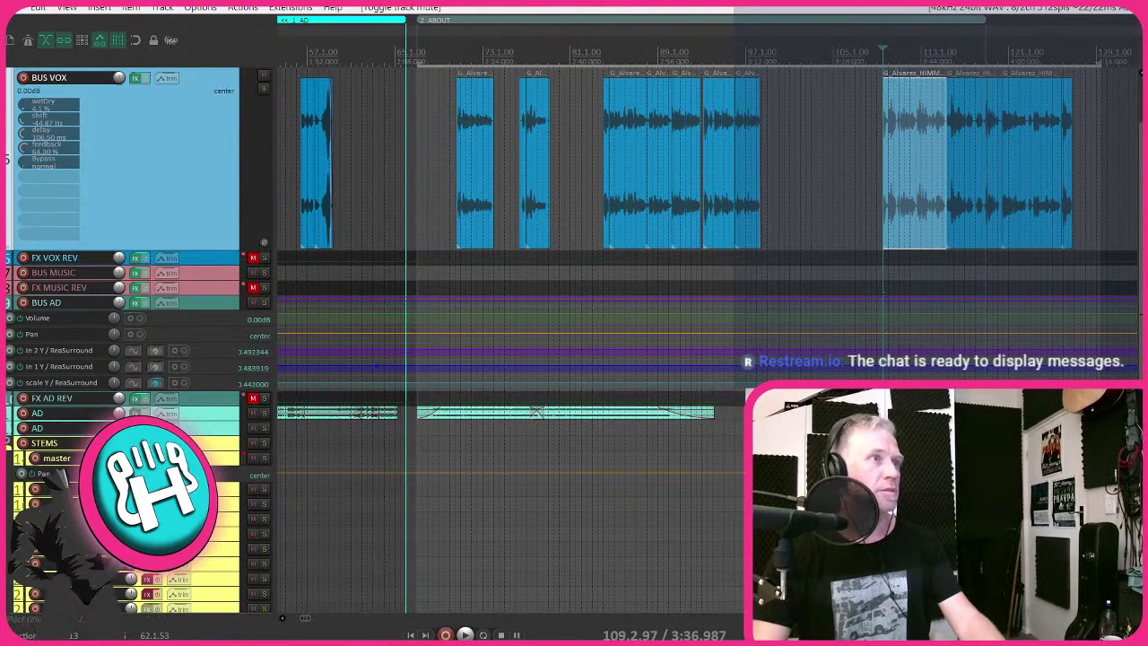
- Extend the end of the ABOUT region to about bar 150
scroll(802, 79, down, 3)
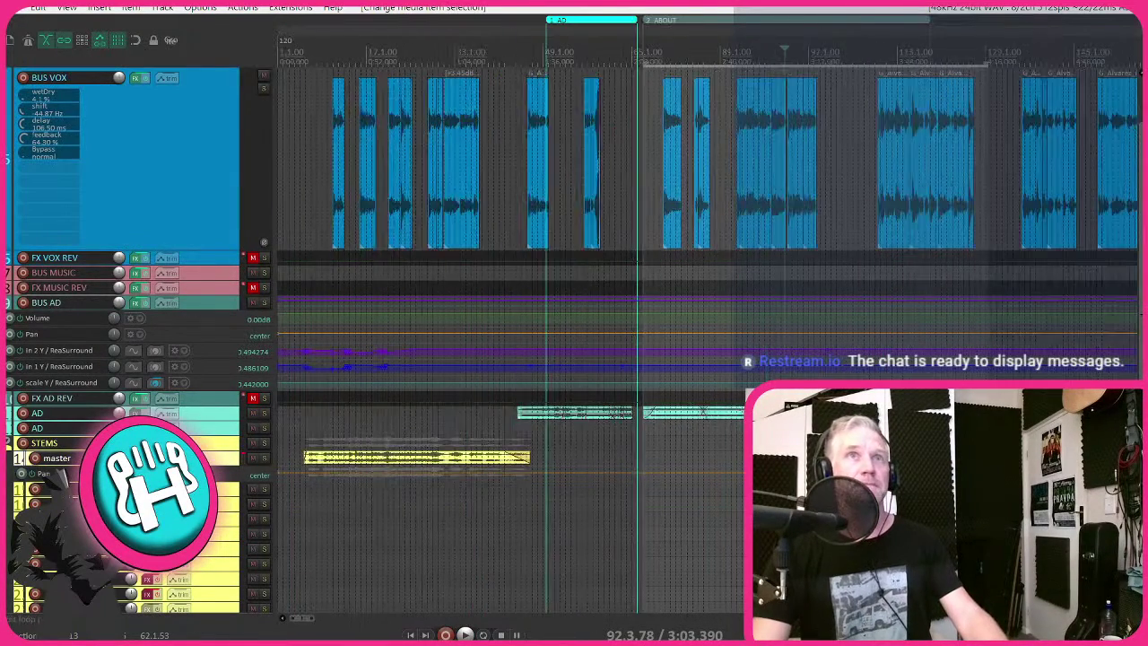
drag(713, 20, 888, 20)
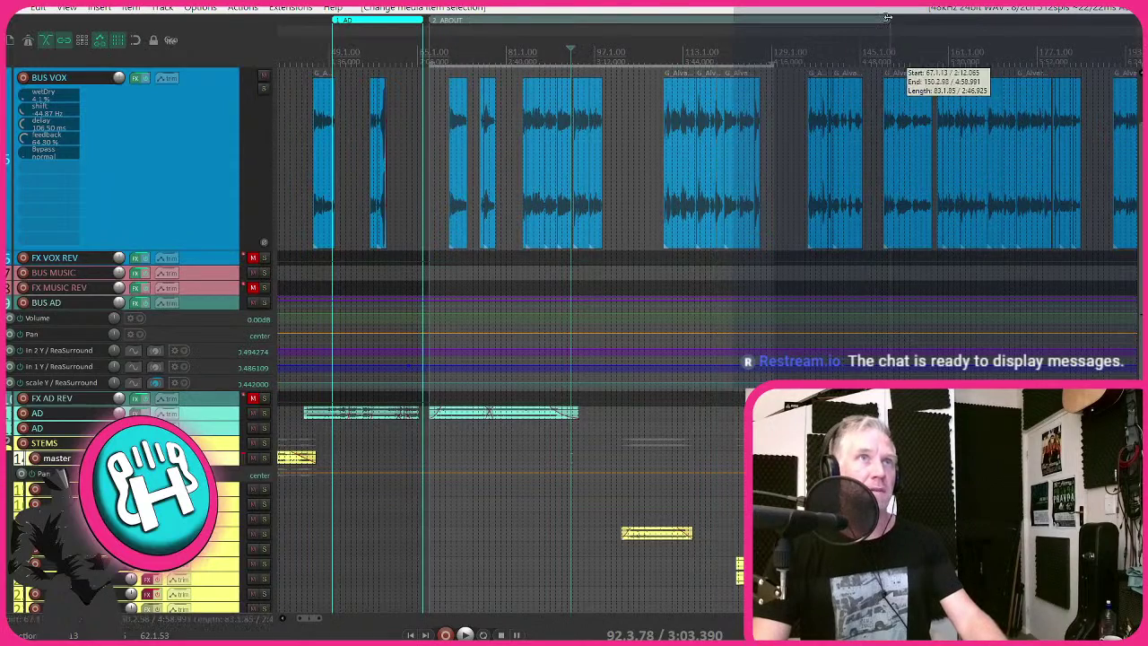
- Solo BUS VOX, audition its vocals from bar 84, and set the track's wet/dry effect parameter to 0.0%
scroll(551, 315, up, 3)
scroll(549, 439, up, 4)
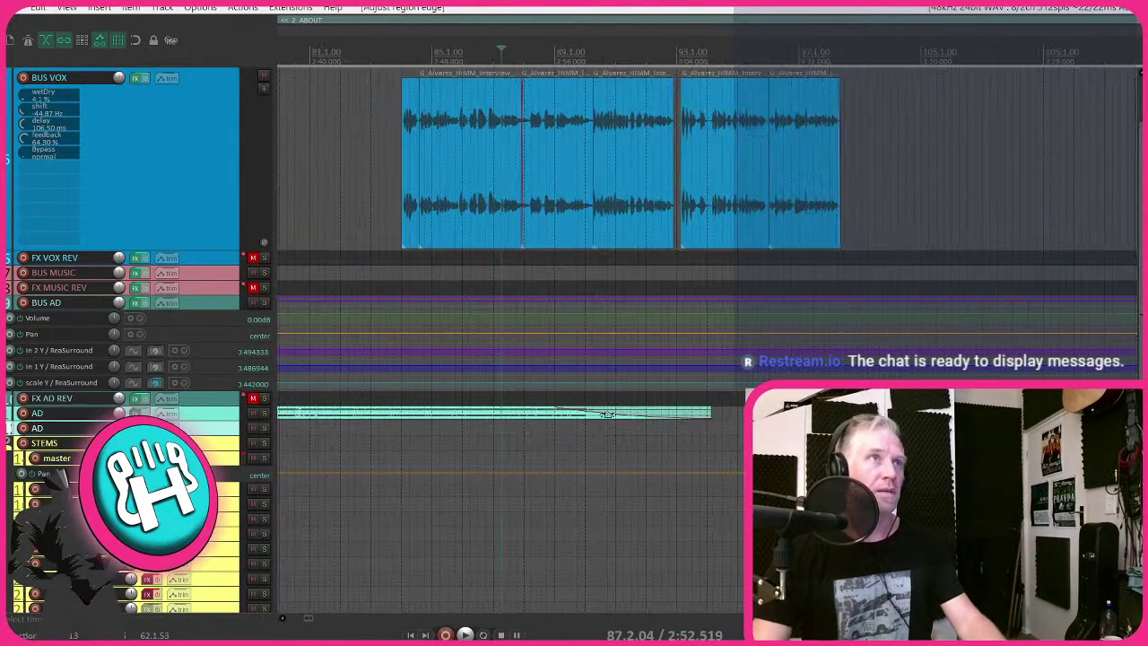
scroll(408, 231, up, 2)
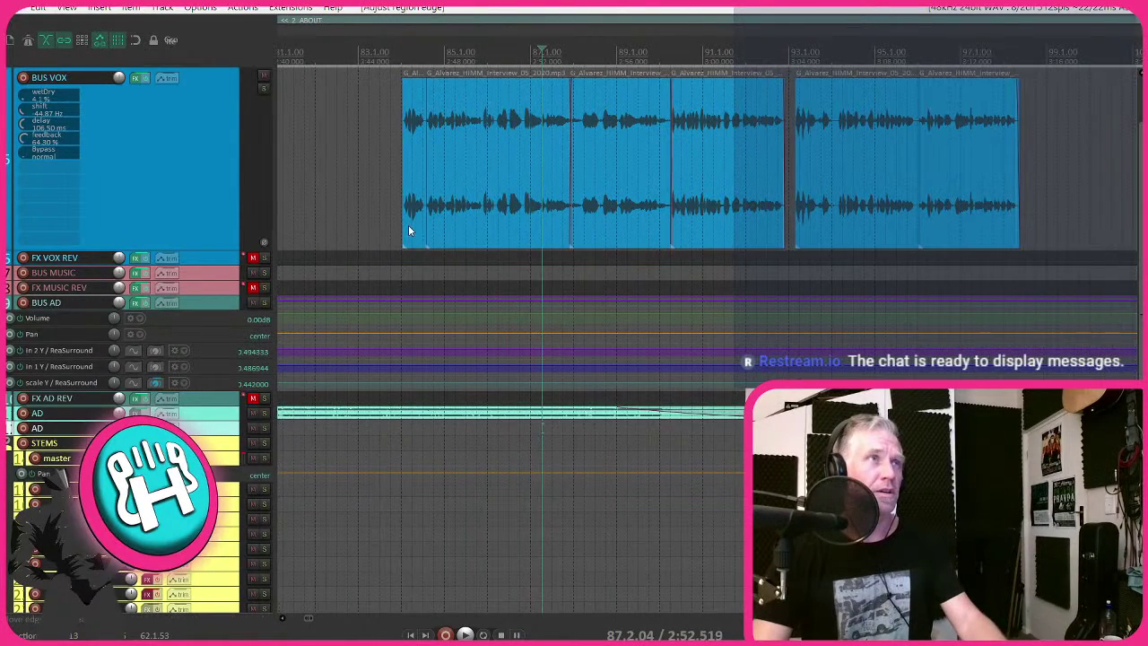
scroll(408, 230, up, 2)
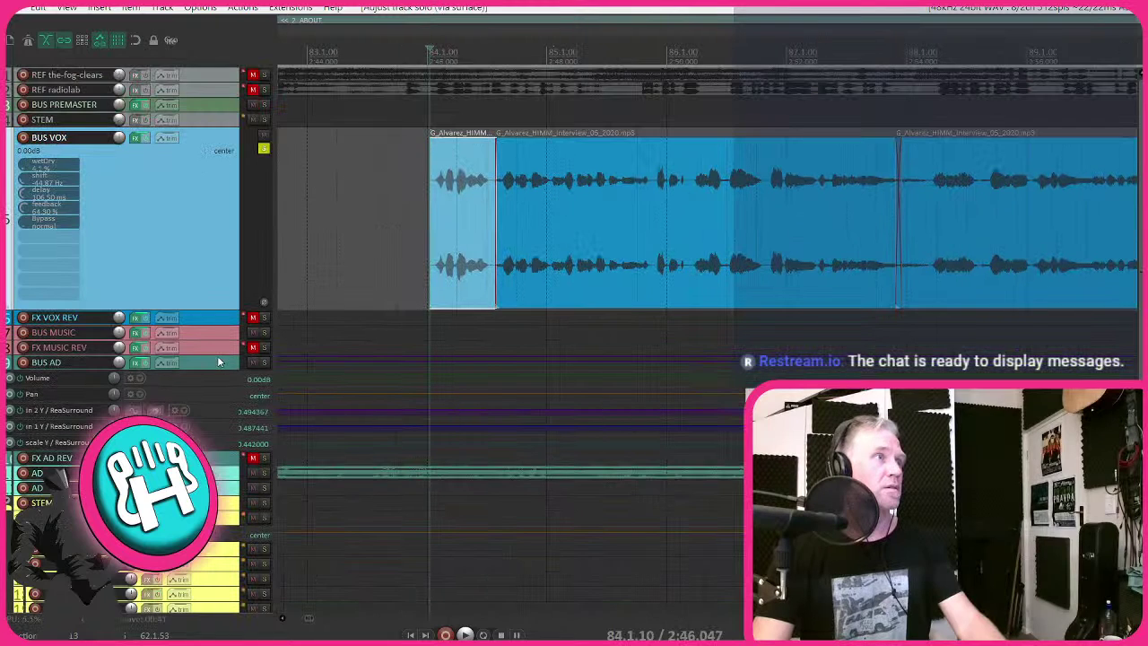
key(space)
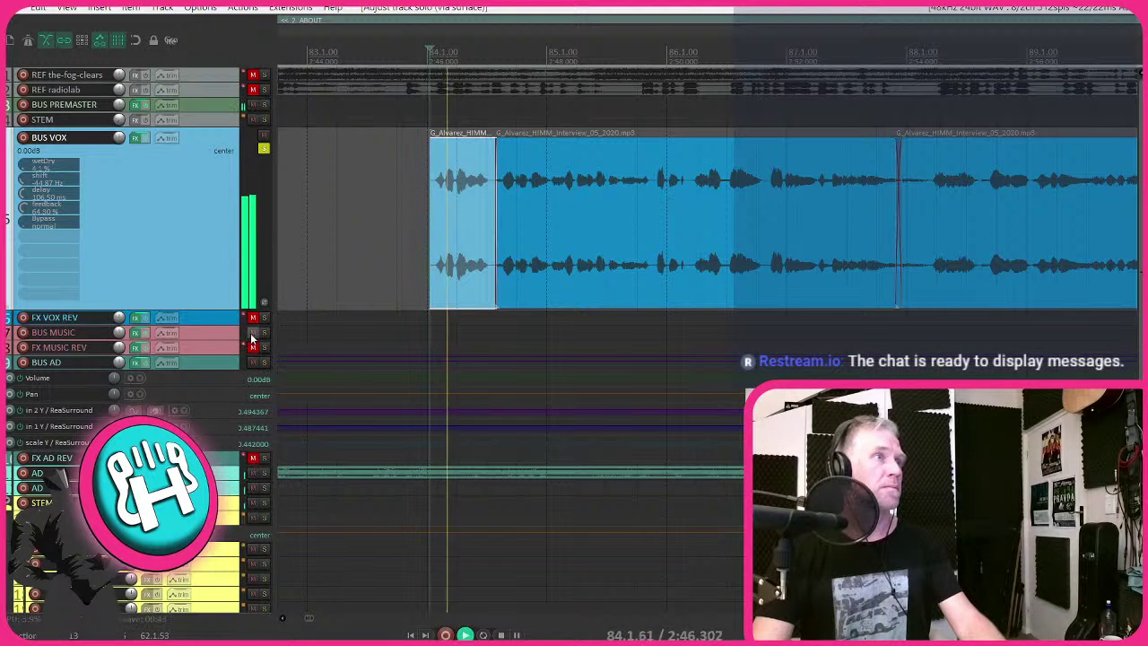
key(space)
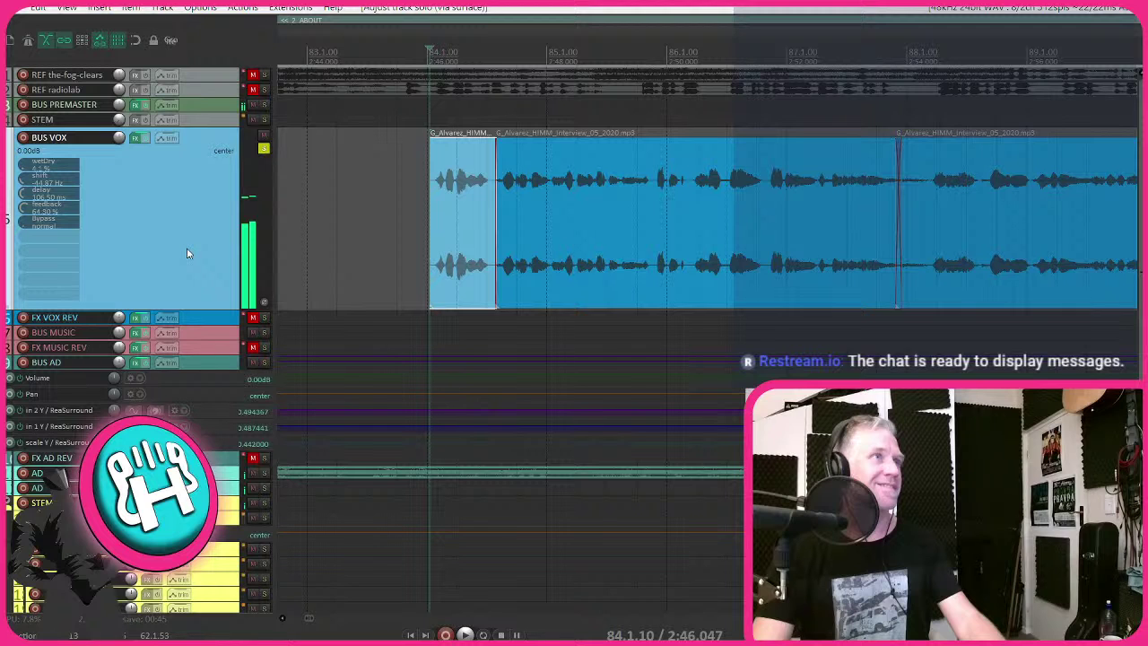
right_click(49, 181)
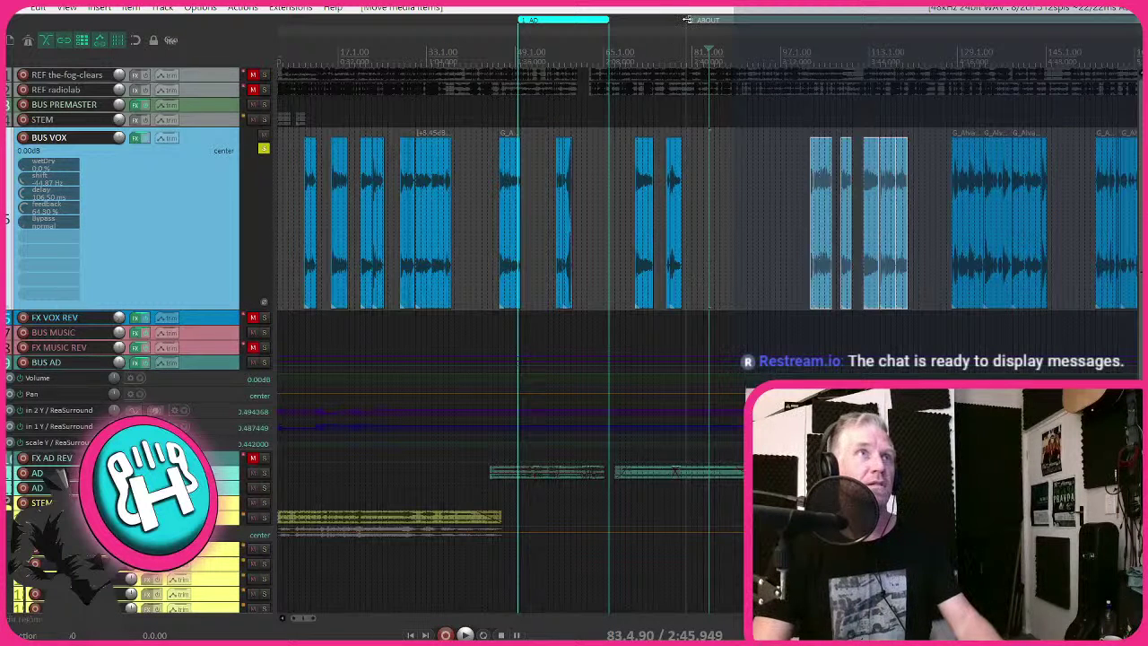
- Shift the start of the ABOUT region to about bar 127 and play from there
drag(688, 19, 777, 19)
key(space)
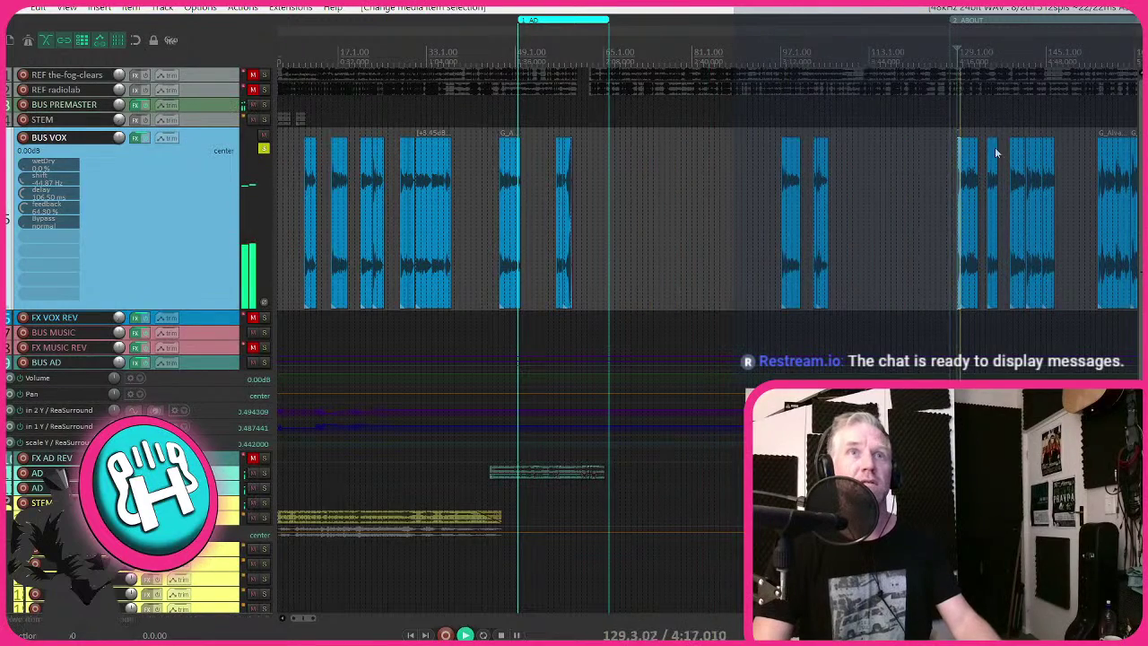
- Move the vocal group at the ABOUT region's start back to about bar 68 and extend the AD region's end to about bar 87
drag(1004, 224, 686, 206)
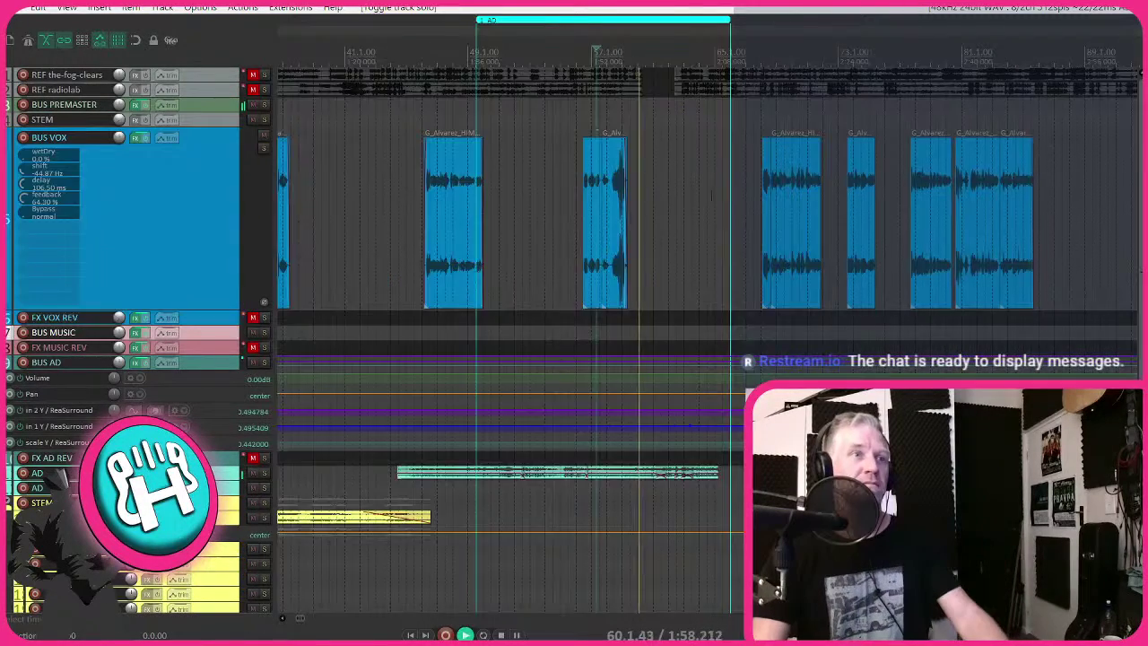
scroll(711, 196, right, 3)
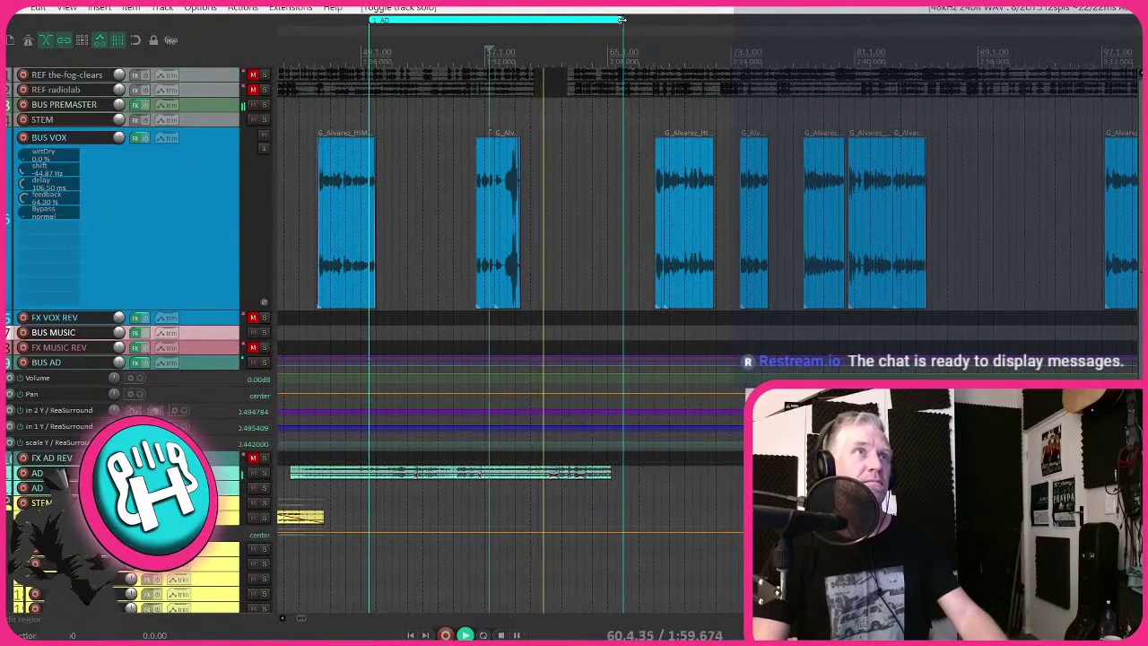
drag(622, 19, 797, 20)
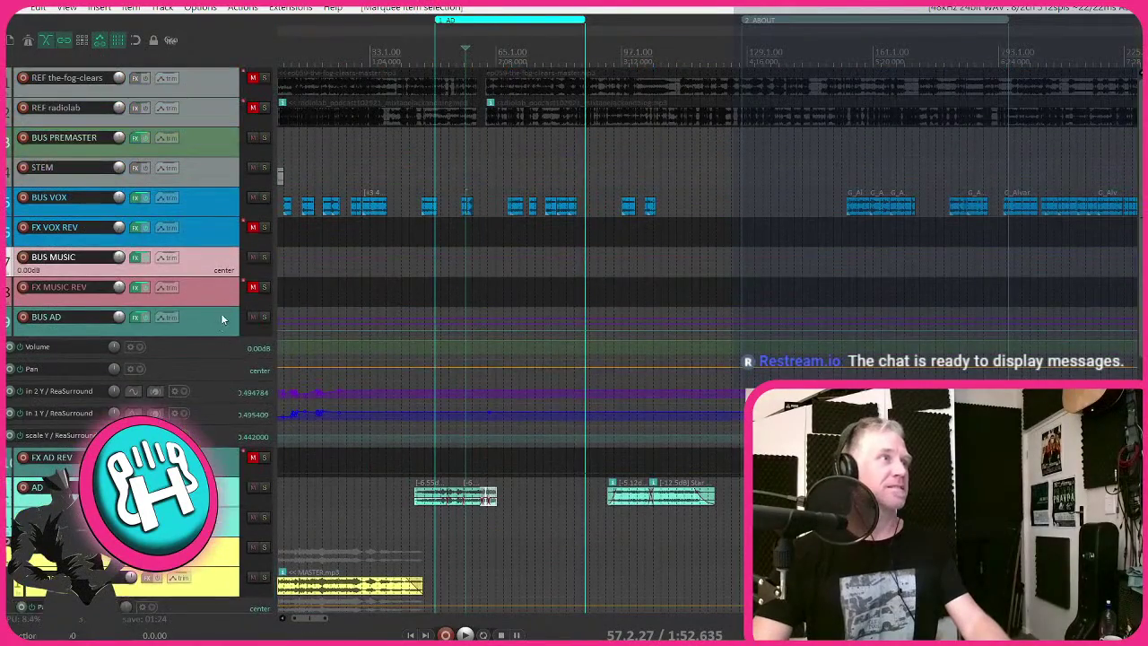
- Hide all track envelopes and show only the BUS VOX track and the first AD track
click(222, 320)
key(v)
click(221, 377)
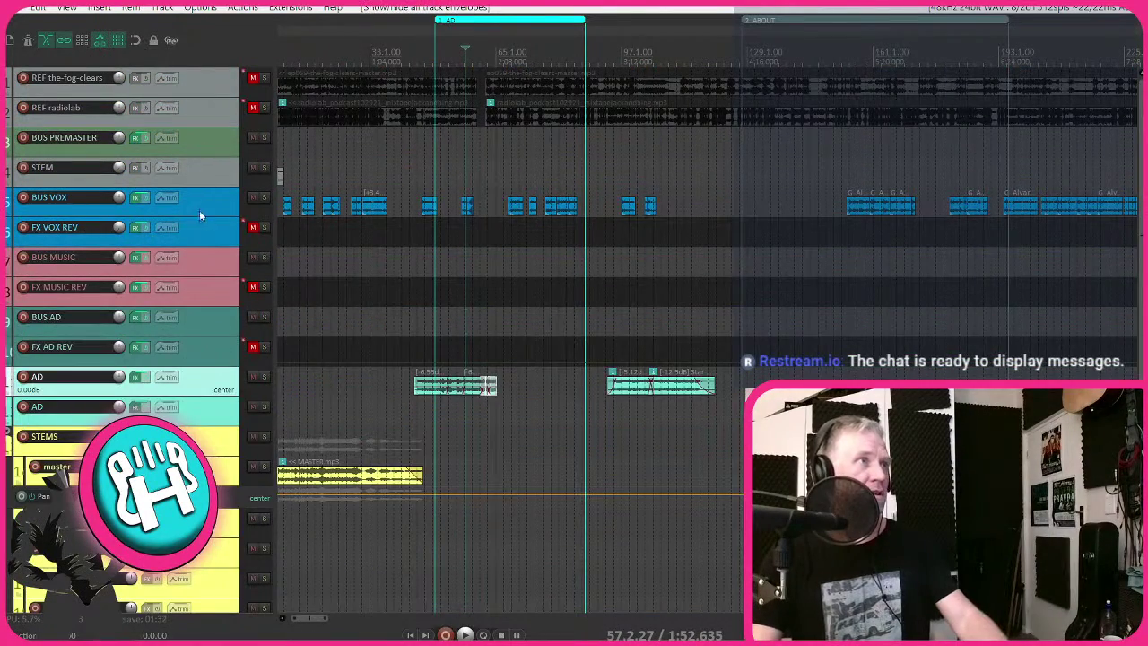
ctrl+click(199, 206)
key(ctrl+shift+v)
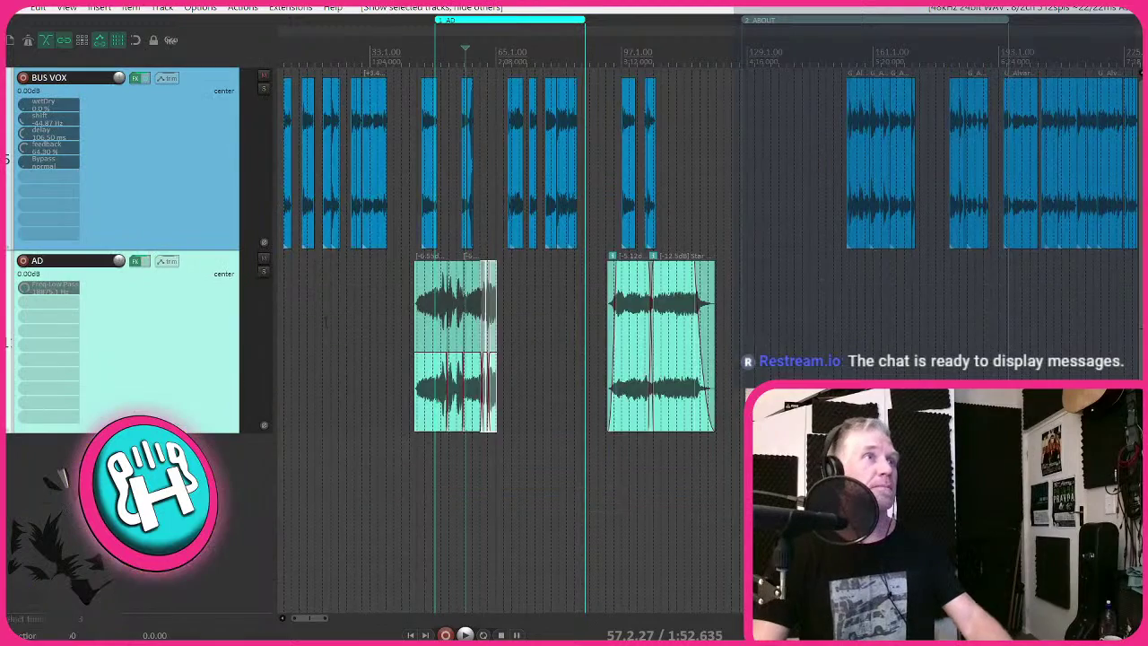
- Move the short closing clips on the AD track away from the Starcalled audio to about bar 77
scroll(560, 329, up, 4)
scroll(575, 331, up, 4)
drag(746, 362, 897, 326)
scroll(771, 310, down, 3)
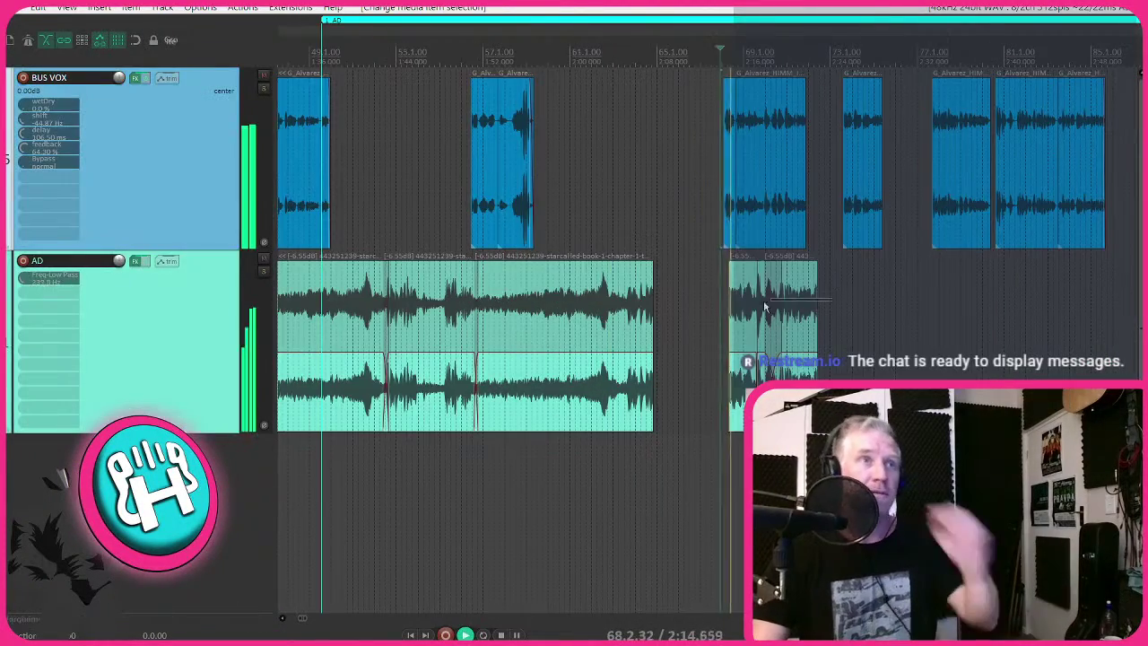
drag(769, 308, 945, 314)
- Shift the following vocal clips earlier to about bar 63 and shorten the Starcalled audio to end there with a short fade-out
click(592, 224)
scroll(591, 224, up, 2)
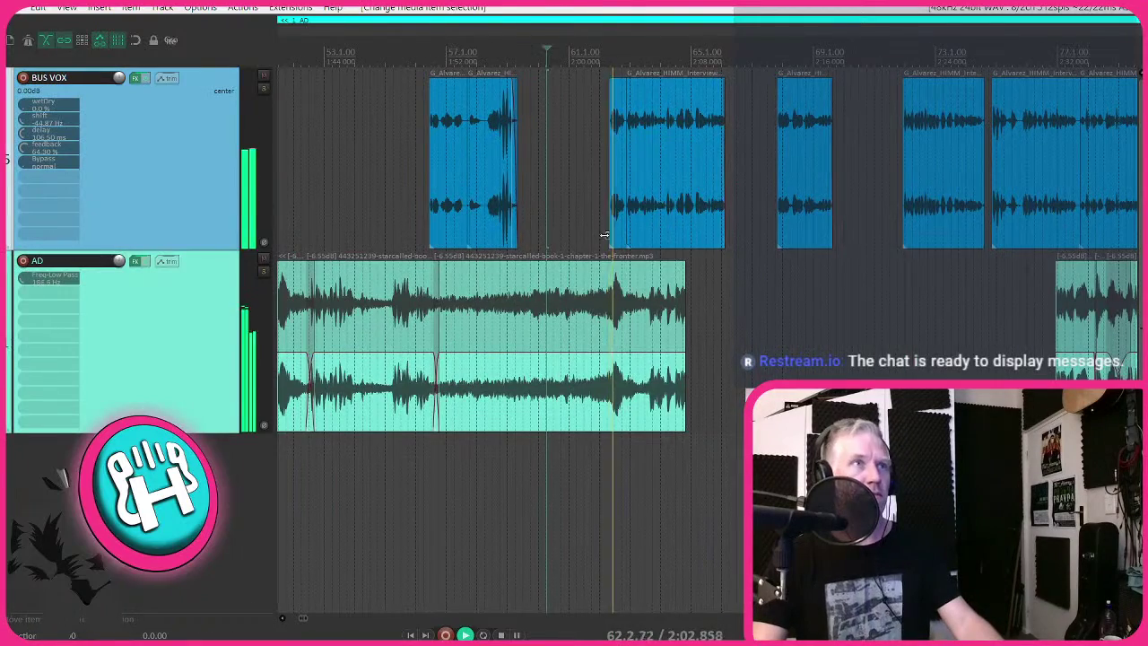
right_click(575, 171)
click(607, 111)
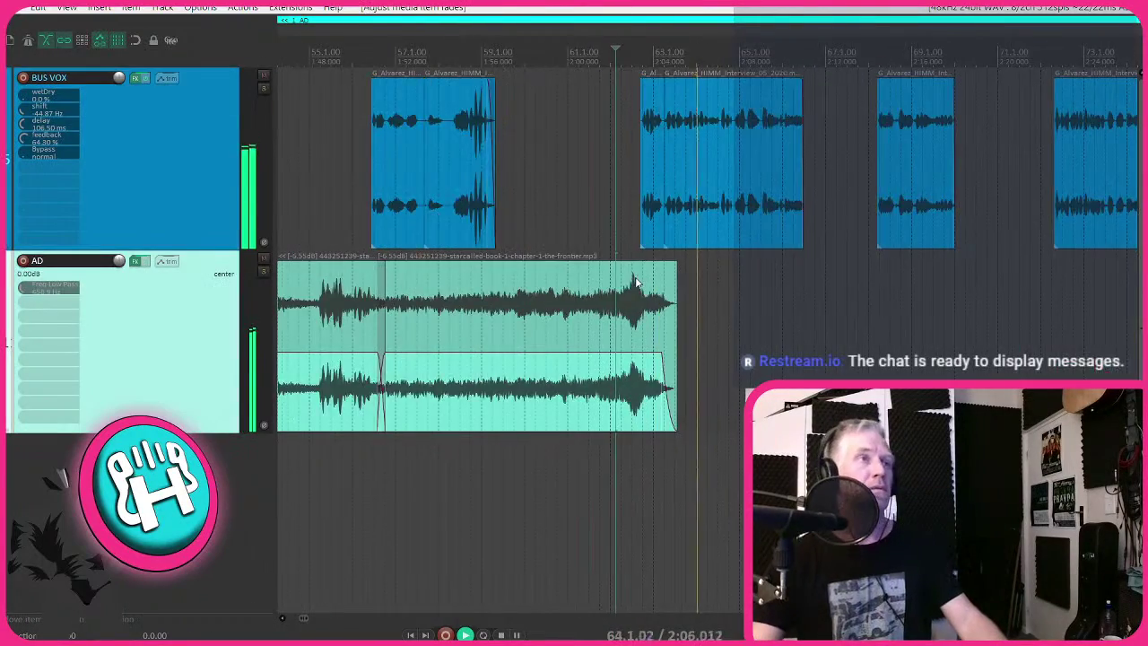
scroll(634, 279, down, 1)
- Trim the Intro - Bisson clip's start to about bar 140 and delete its part after about bar 153
key(space)
scroll(651, 363, down, 2)
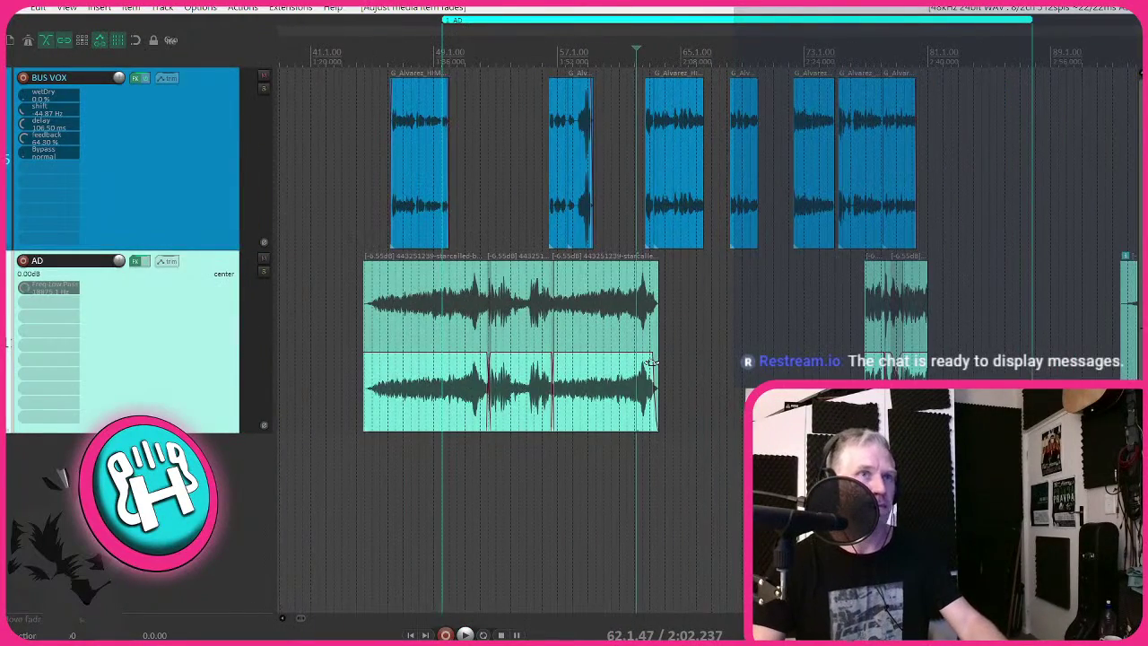
scroll(651, 362, down, 2)
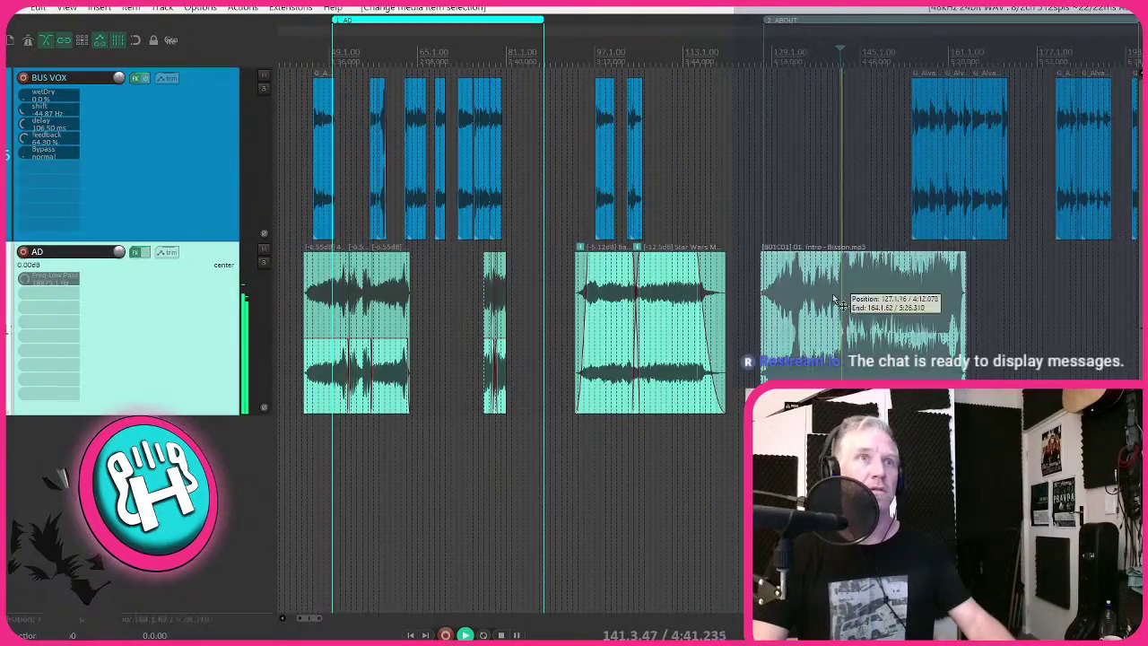
scroll(709, 341, down, 2)
scroll(708, 340, up, 3)
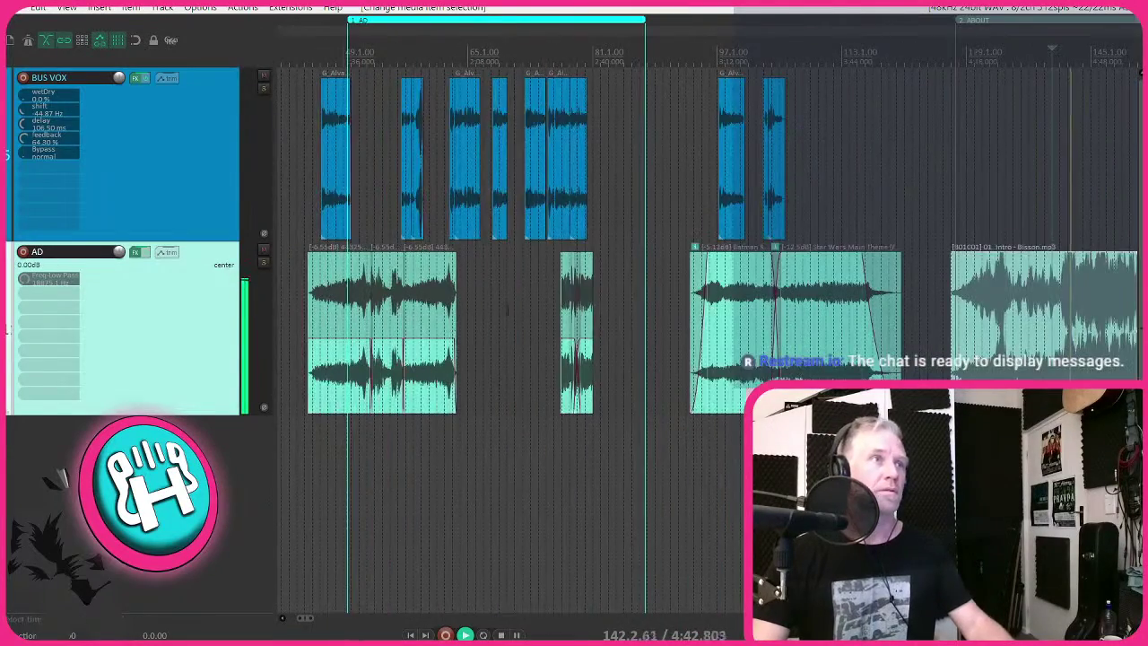
scroll(971, 336, down, 1)
drag(956, 314, 1033, 319)
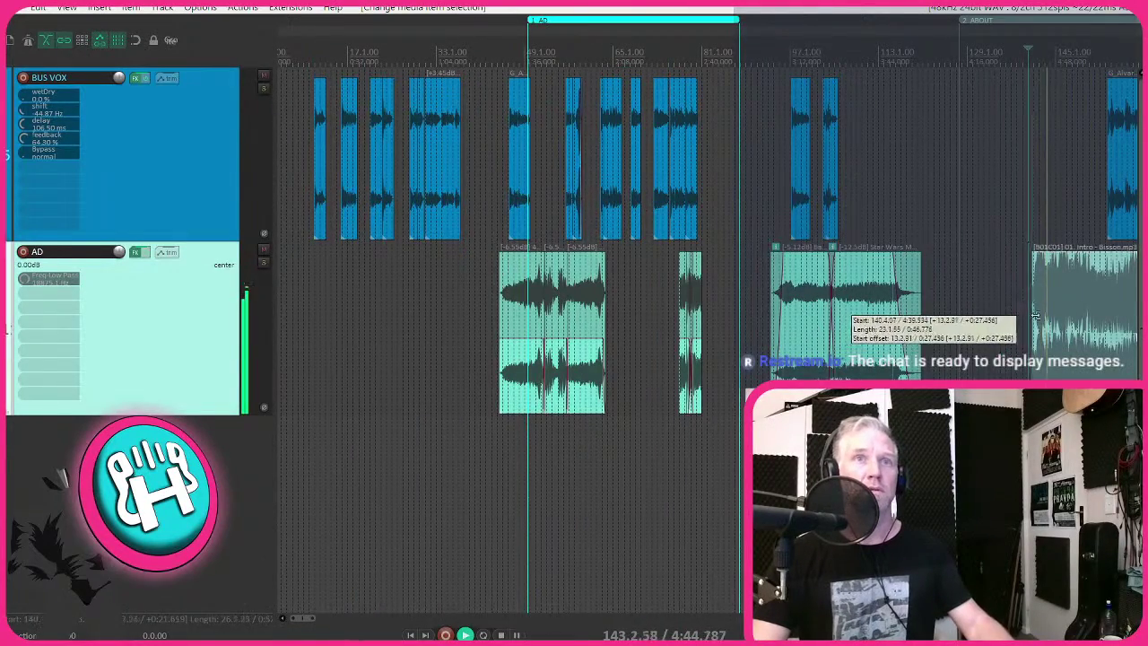
click(1101, 307)
key(s)
click(1122, 312)
key(Delete)
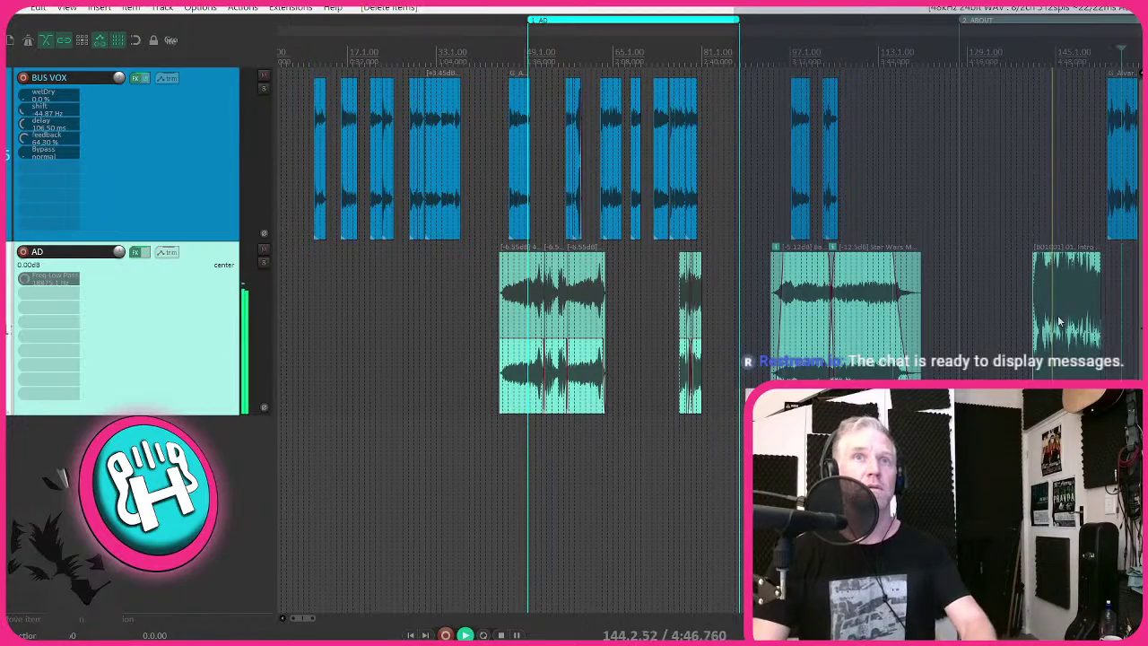
- Replace the last Starcalled section on the AD track with the Intro - Bisson clip, starting at about bar 56.3, and play the transition
click(1069, 324)
drag(1071, 327, 650, 322)
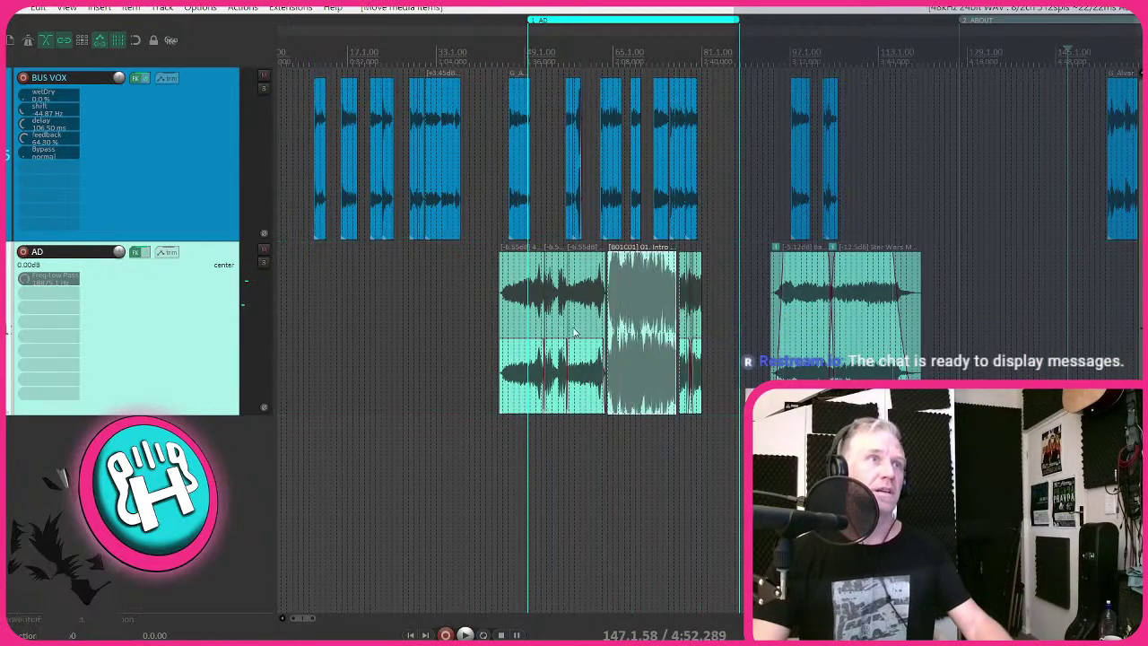
scroll(583, 334, up, 3)
scroll(583, 334, up, 3)
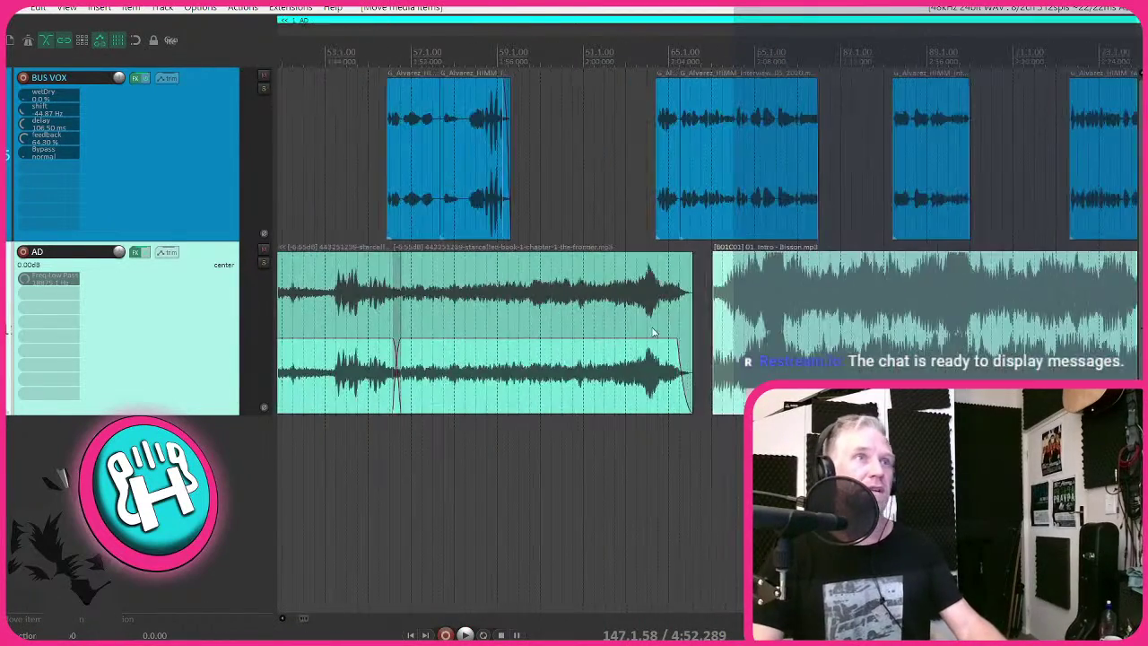
click(577, 314)
key(Delete)
drag(773, 334, 457, 332)
click(363, 439)
key(space)
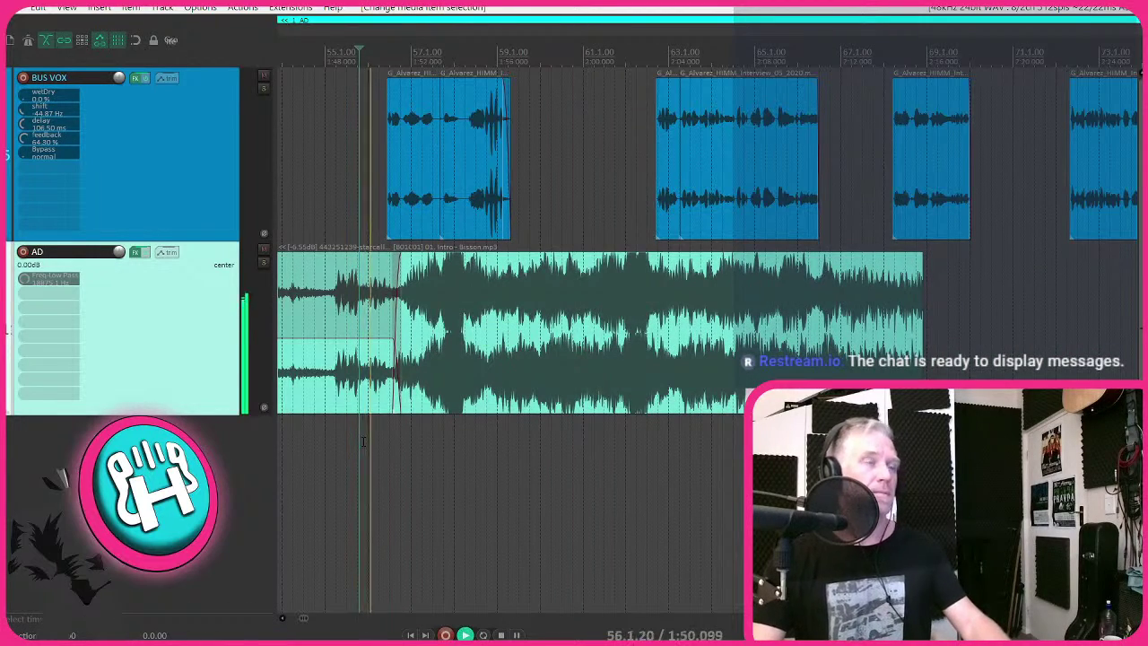
- Extend the Intro - Bisson clip's end to about bar 72 and lower its volume to -7.04 dB
drag(926, 341, 1089, 340)
scroll(1009, 340, down, 3)
click(818, 259)
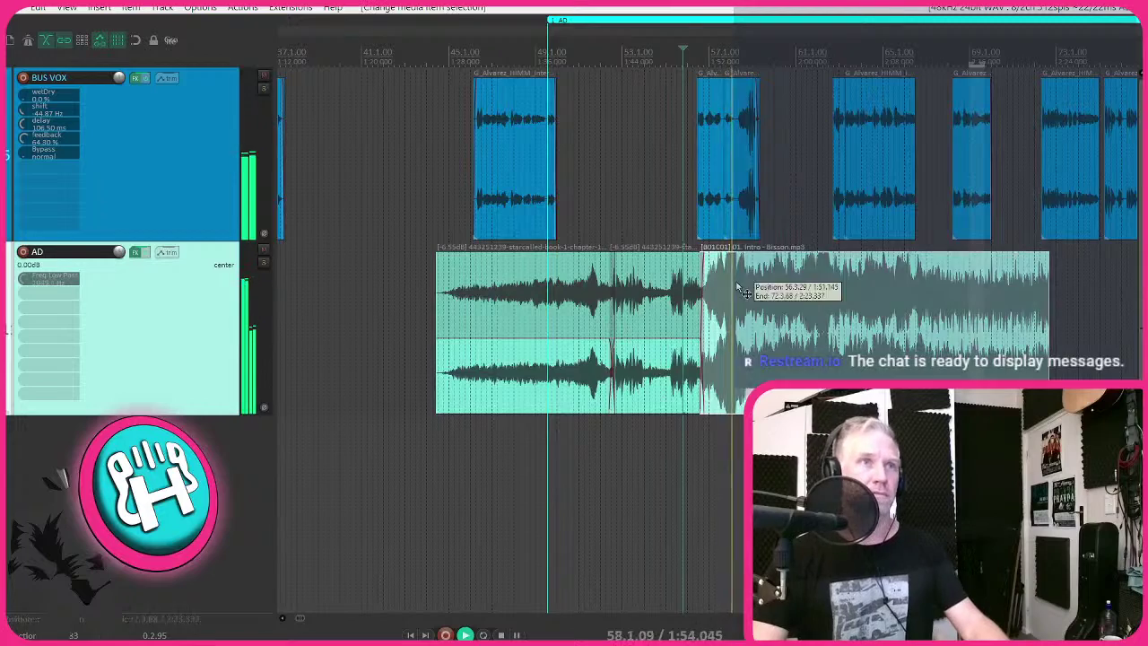
drag(818, 258, 787, 349)
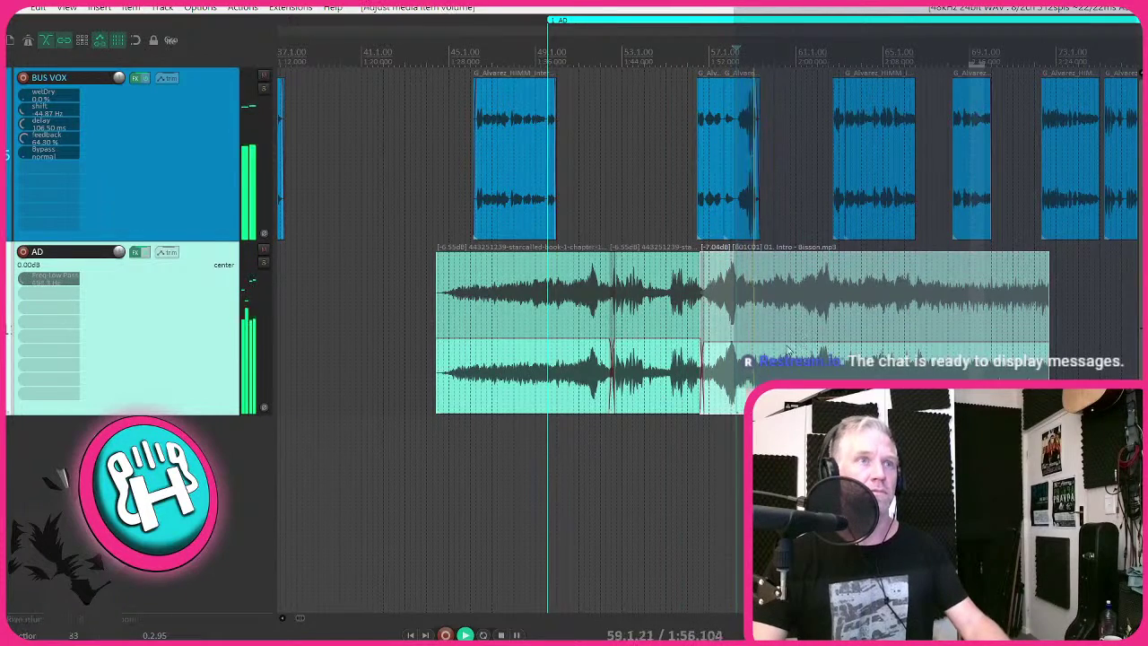
- Split the vocal clip at about bar 58 and move its last part slightly later with a short fade-in, leaving a gap
scroll(787, 349, up, 5)
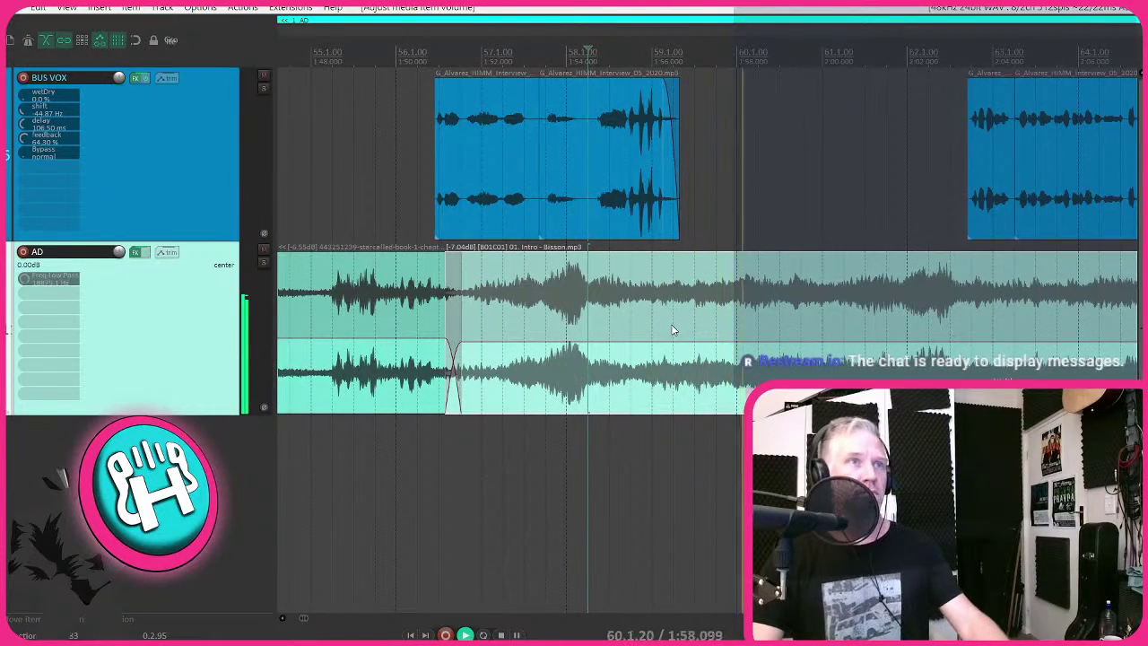
scroll(673, 328, down, 2)
key(s)
drag(628, 192, 581, 226)
click(542, 293)
key(s)
click(526, 237)
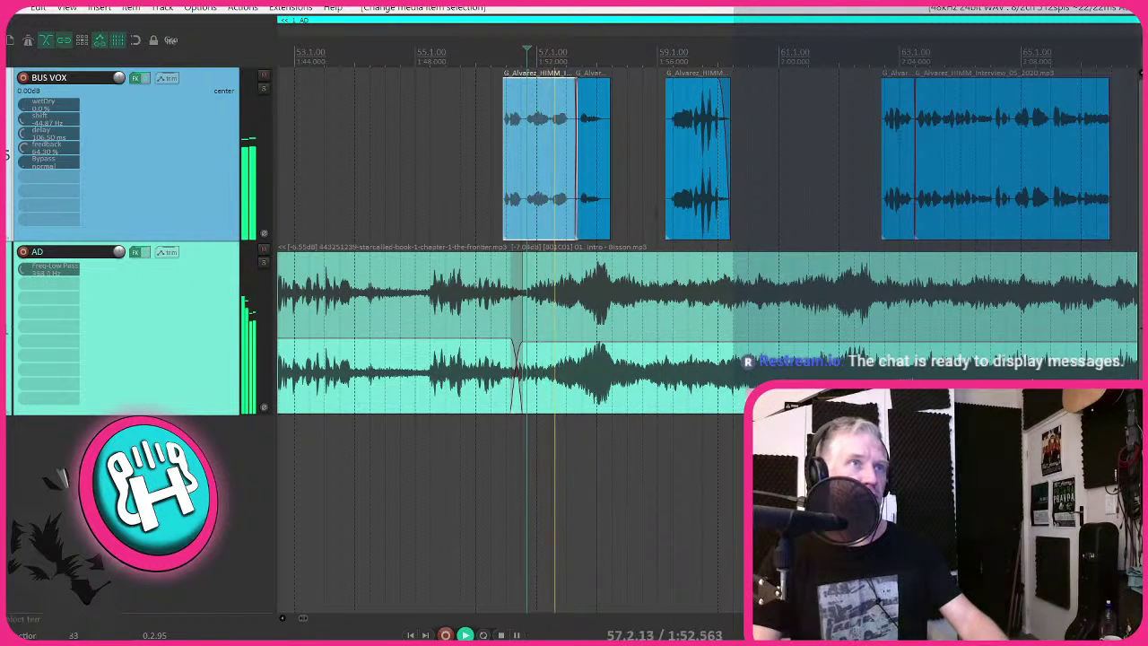
drag(686, 212, 655, 212)
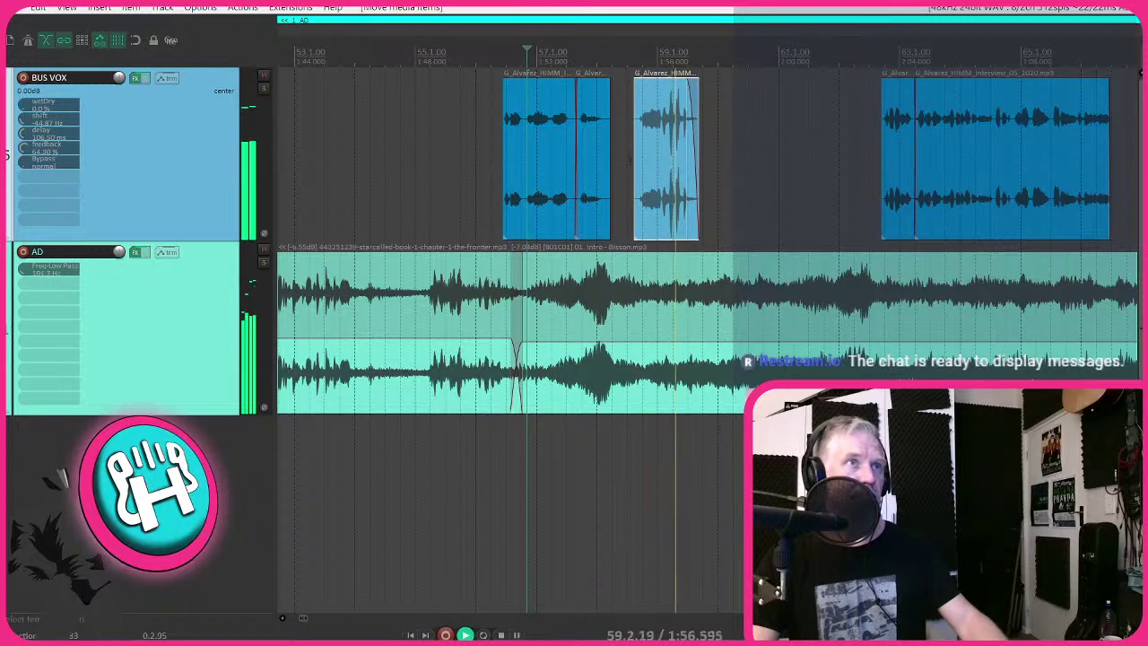
drag(636, 79, 641, 80)
- Extend the Intro - Bisson clip's end to about bar 76 beneath the following vocals
scroll(743, 263, down, 2)
scroll(743, 268, right, 2)
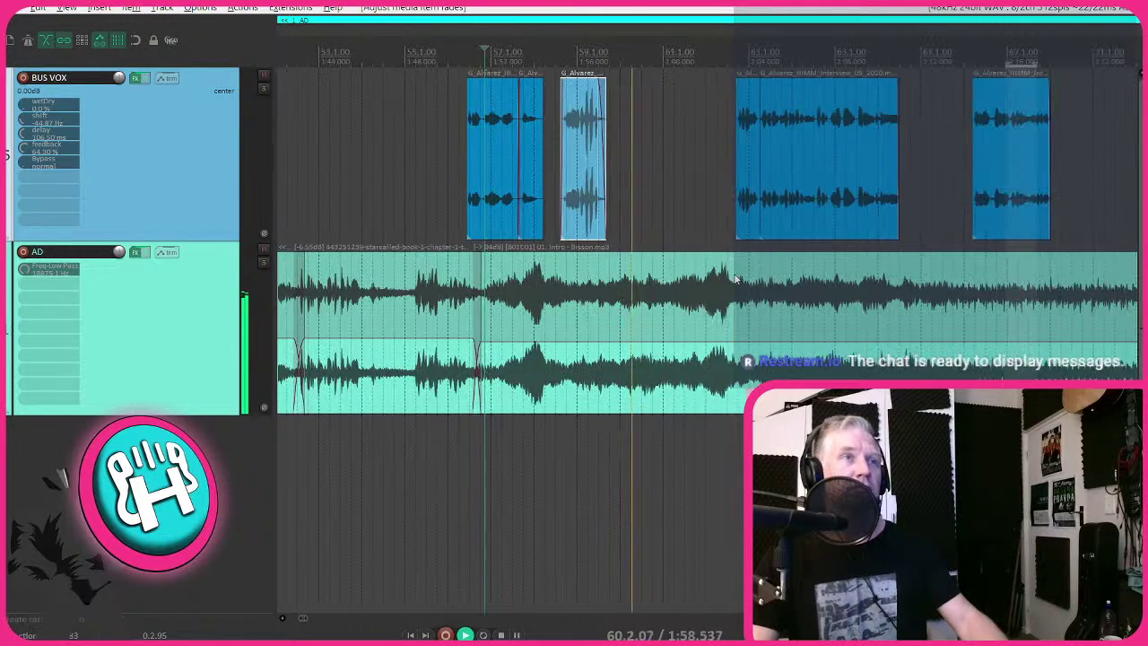
click(633, 193)
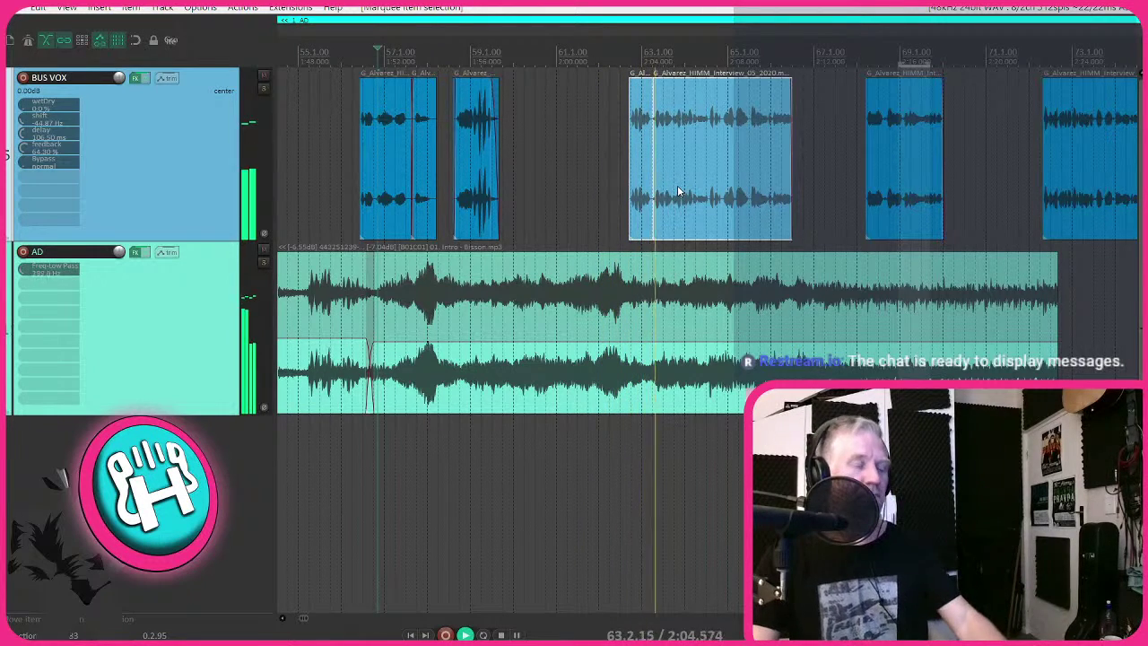
scroll(692, 197, right, 2)
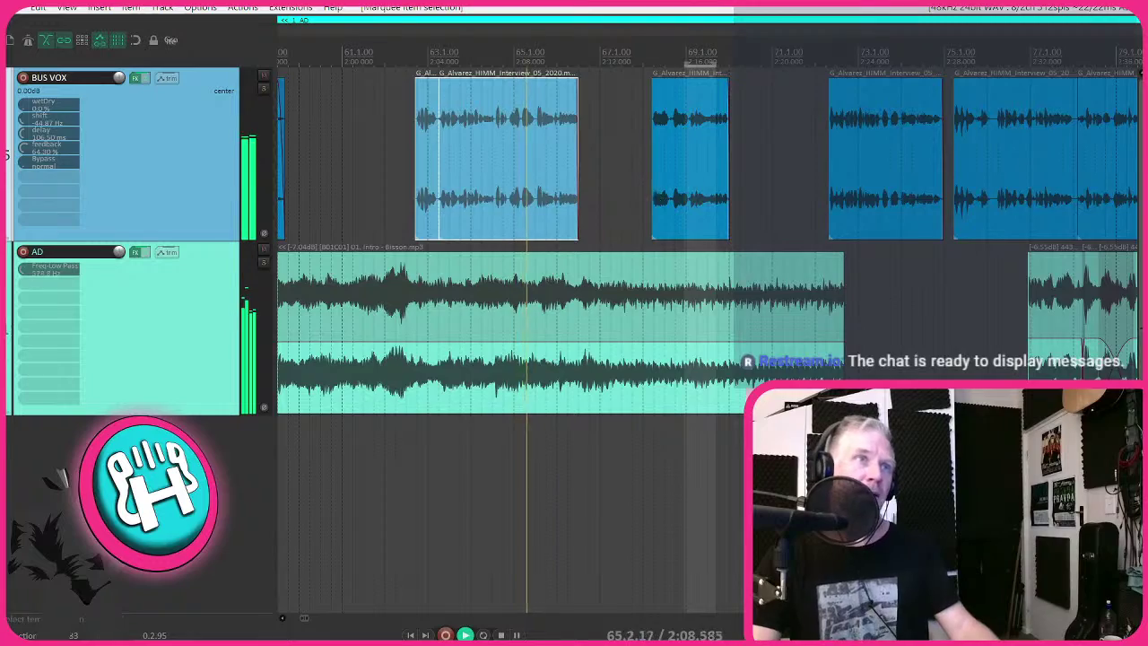
scroll(801, 296, down, 2)
drag(819, 296, 924, 309)
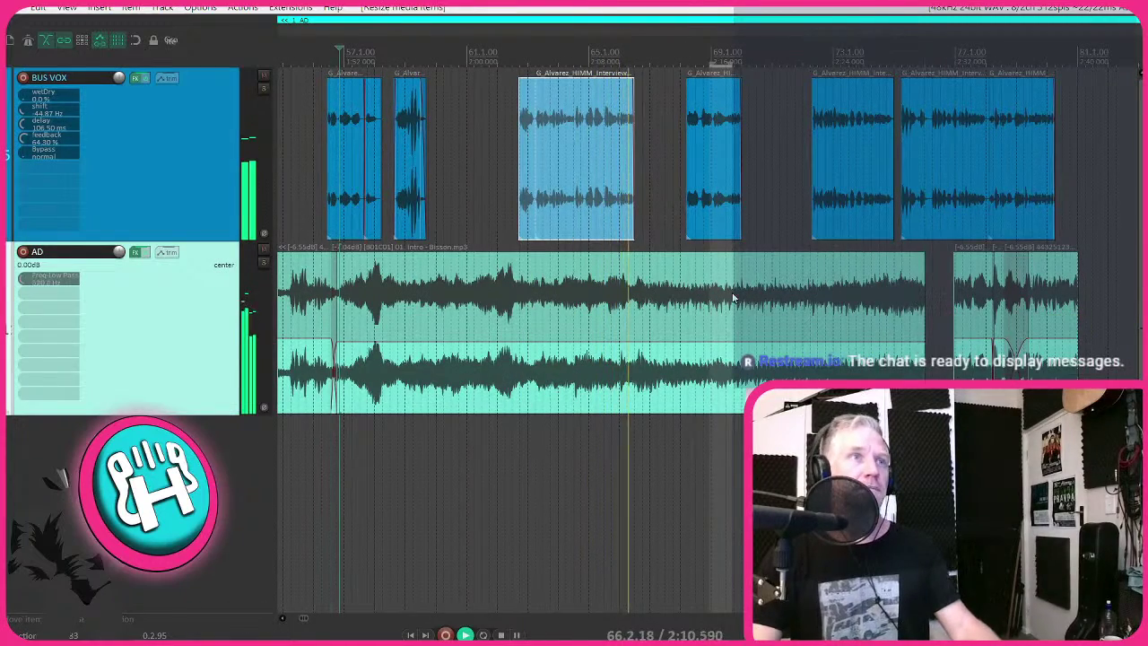
- Adjust the short fade-out on the vocal clip that ends between bars 66 and 67
click(574, 157)
scroll(574, 157, up, 4)
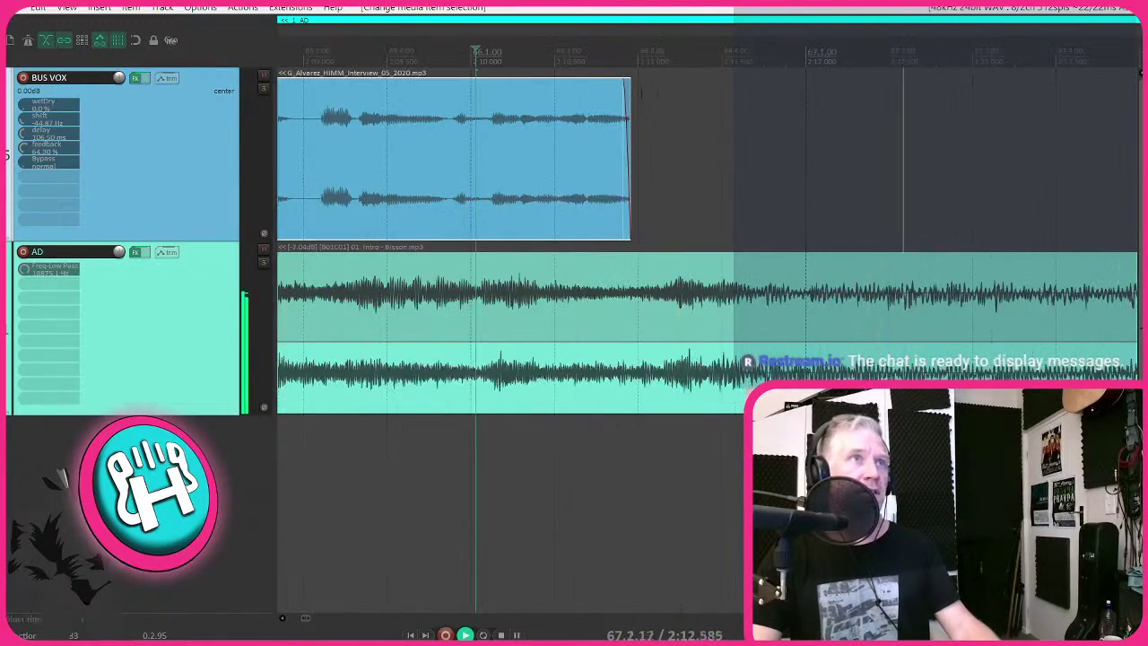
drag(630, 82, 632, 90)
scroll(702, 195, down, 3)
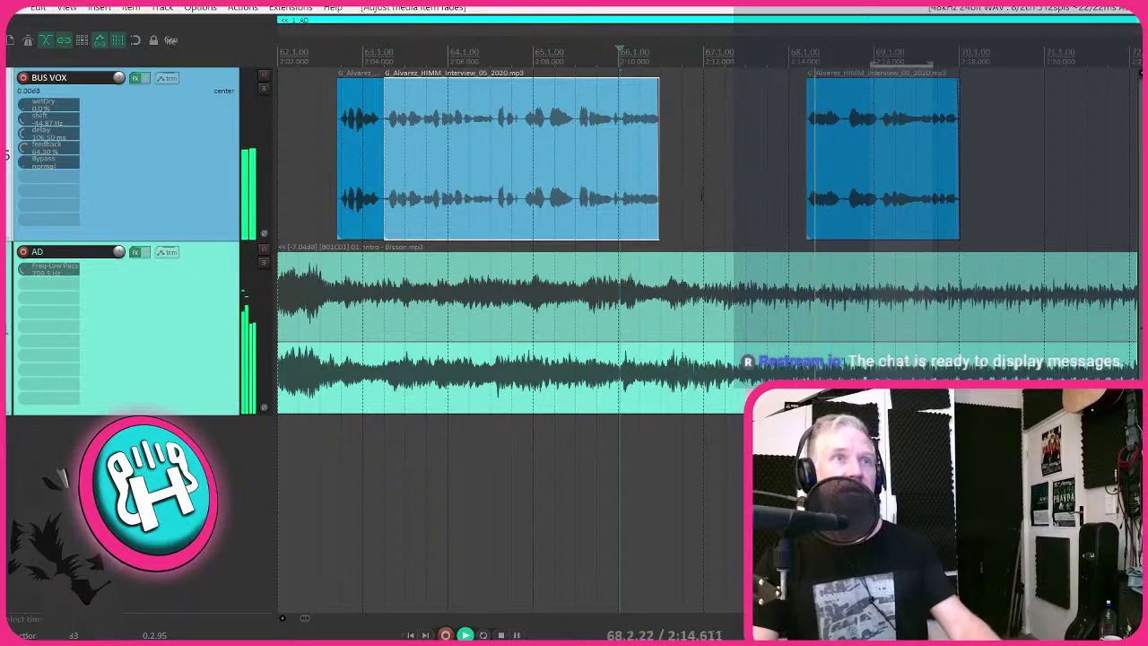
- Trim a short piece off the start of the vocal clip at bar 72 and play it back
scroll(629, 199, down, 4)
click(630, 199)
scroll(628, 198, down, 2)
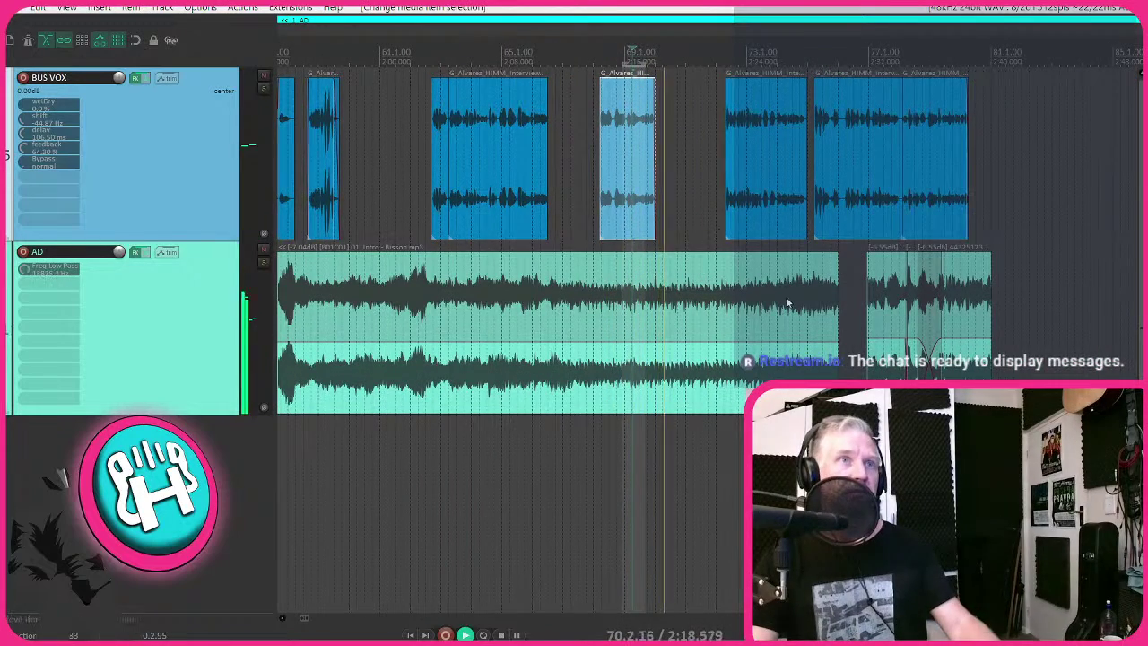
scroll(717, 208, up, 3)
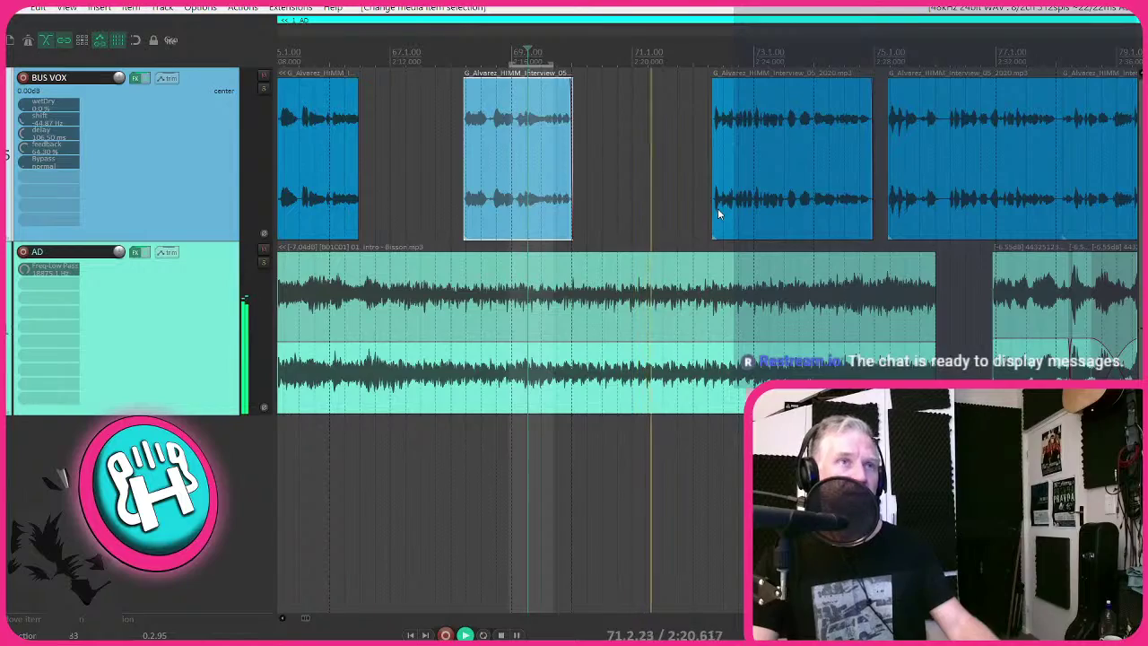
scroll(724, 219, down, 2)
scroll(725, 219, down, 3)
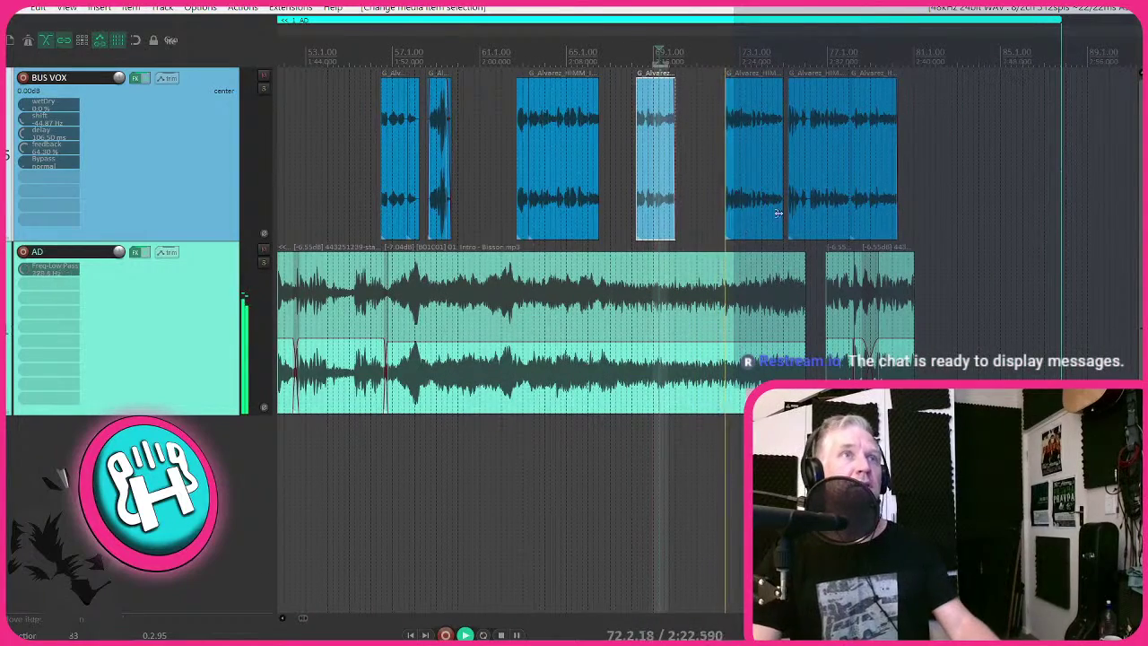
scroll(718, 208, up, 5)
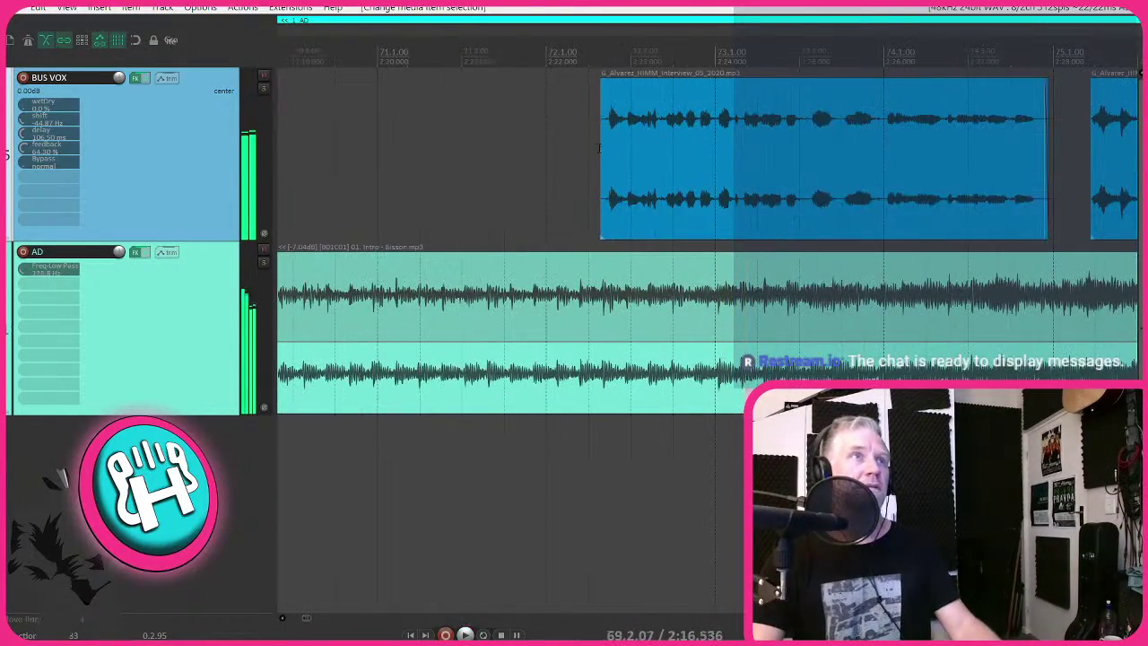
drag(598, 146, 646, 146)
scroll(628, 143, up, 4)
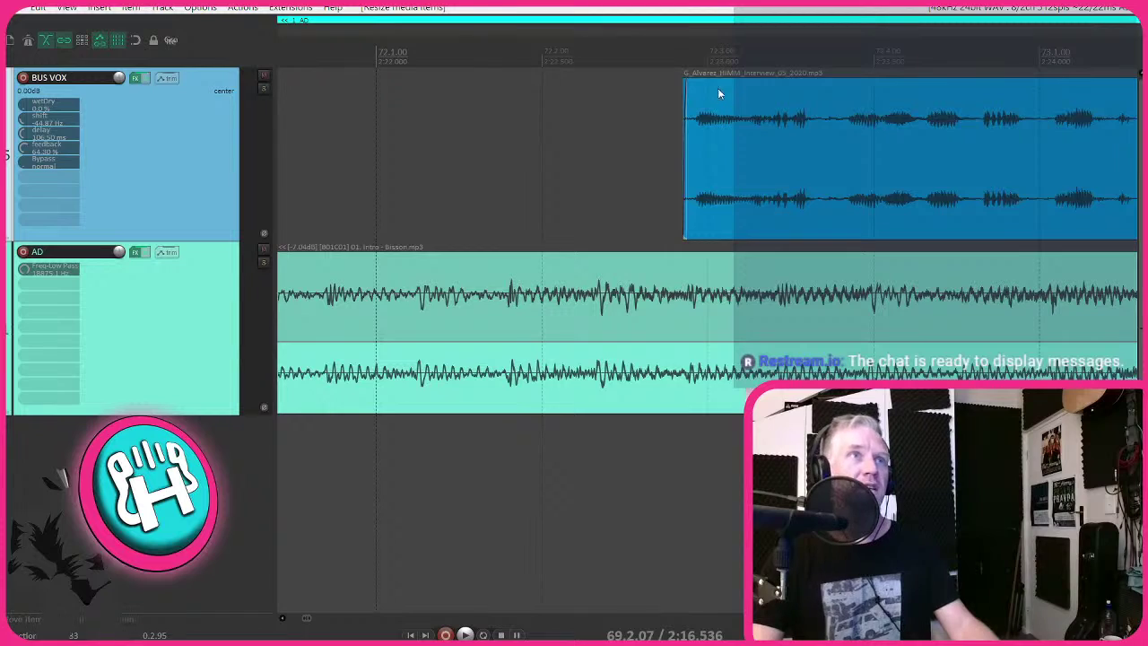
click(596, 101)
key(space)
- Move the closing Starcalled clips to about bar 81 and extend the Intro - Bisson clip's end to about bar 80
scroll(775, 163, down, 7)
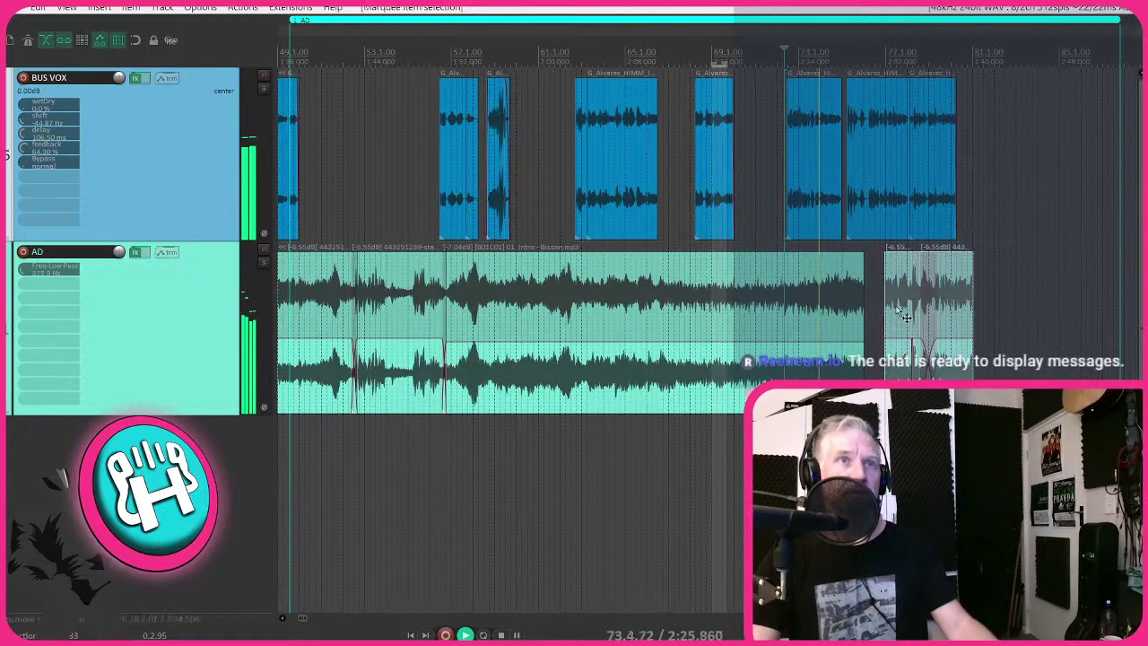
drag(956, 309, 956, 301)
scroll(876, 265, up, 5)
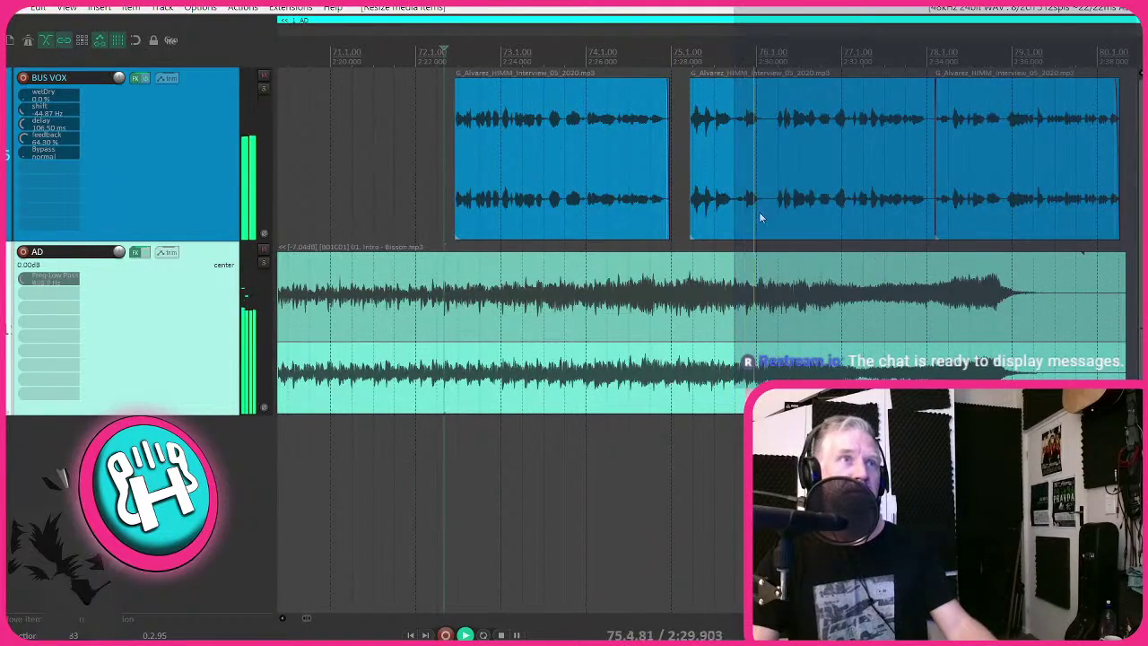
scroll(788, 217, left, 3)
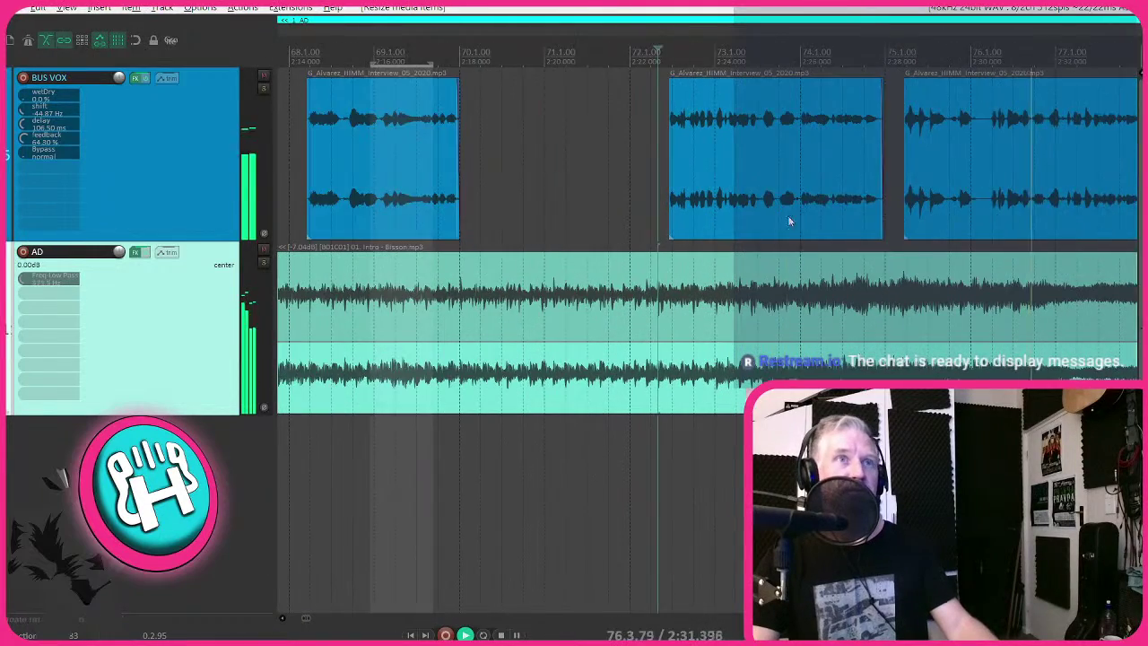
click(846, 217)
scroll(846, 217, down, 4)
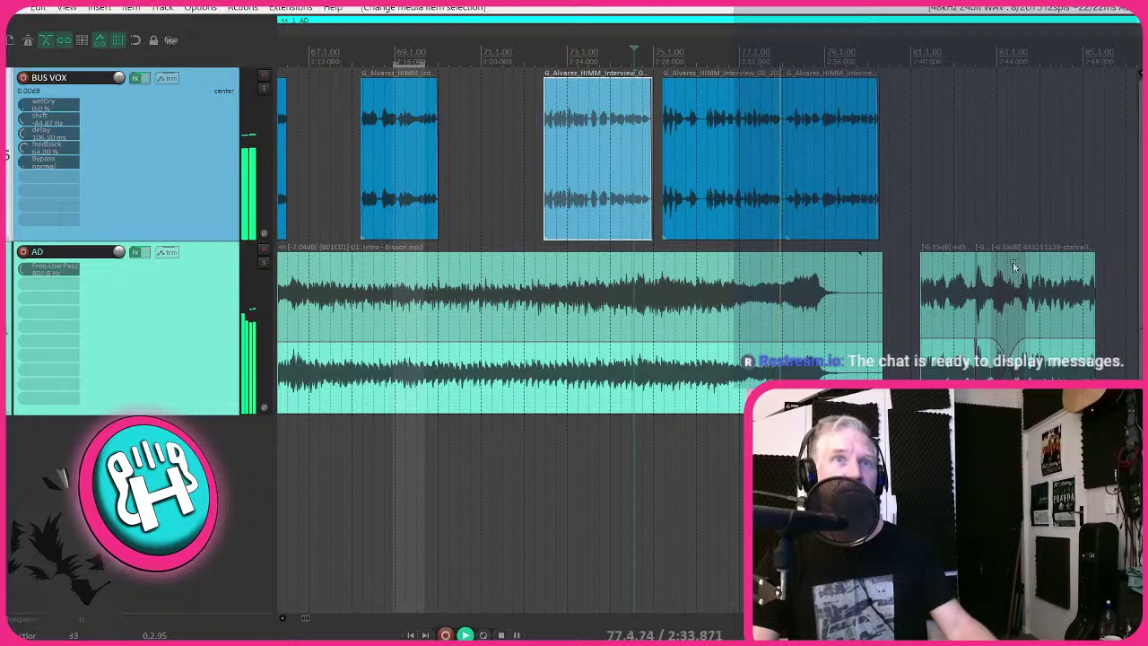
- Move the closing Starcalled clips back to about bar 80 so they crossfade with the end of the Intro - Bisson clip
drag(933, 305, 861, 309)
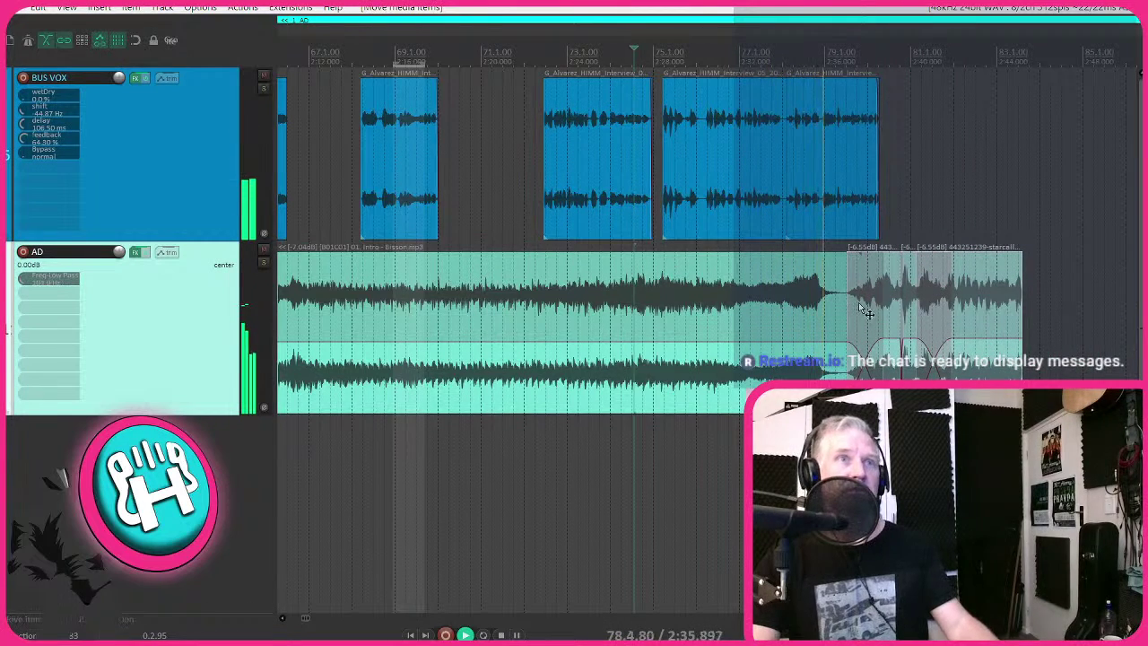
click(867, 301)
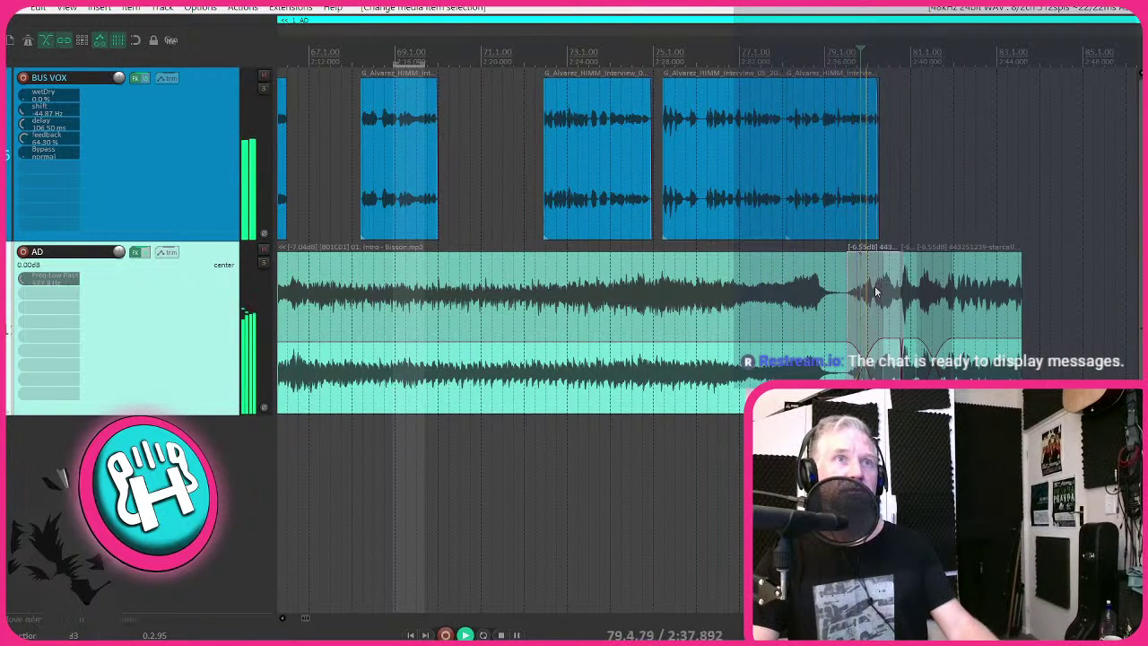
drag(859, 287, 886, 298)
scroll(839, 309, up, 3)
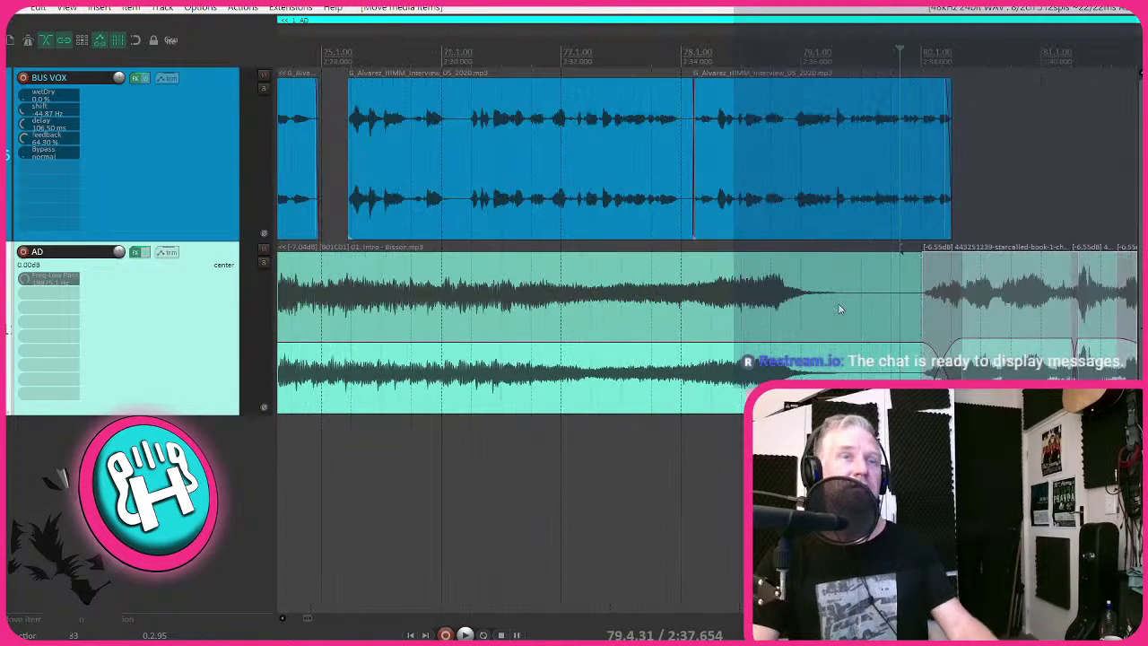
- Shift the closing Starcalled clips slightly later to shorten the crossfade just after bar 80 and play the transition
click(686, 445)
scroll(700, 447, down, 3)
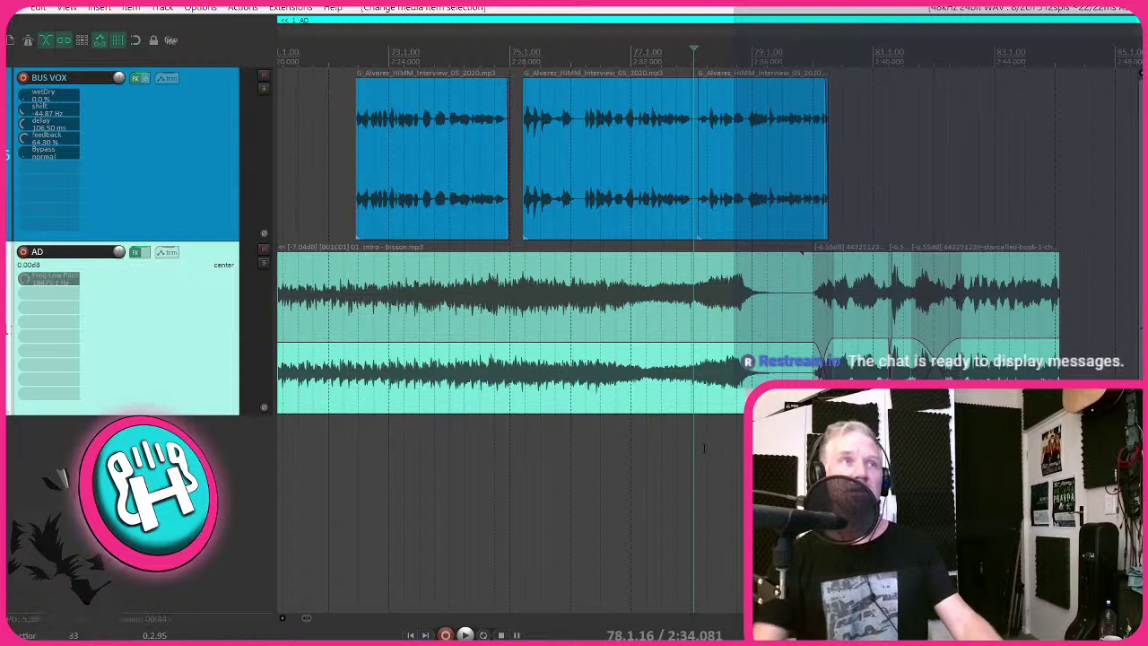
key(space)
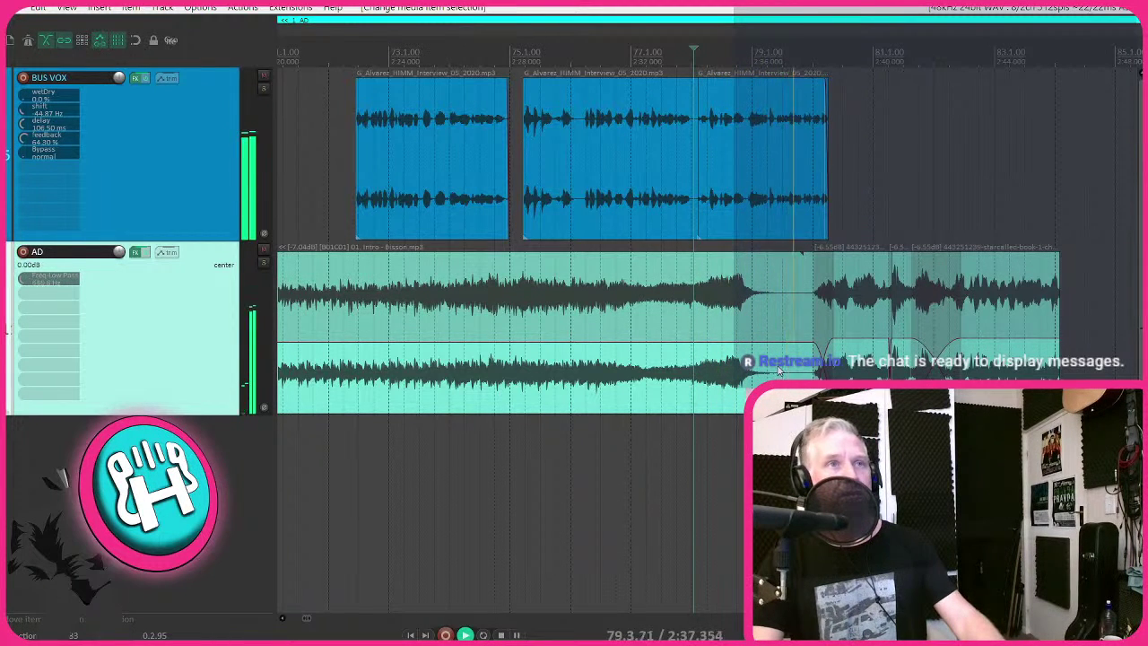
drag(1101, 281, 868, 269)
key(space)
key(space)
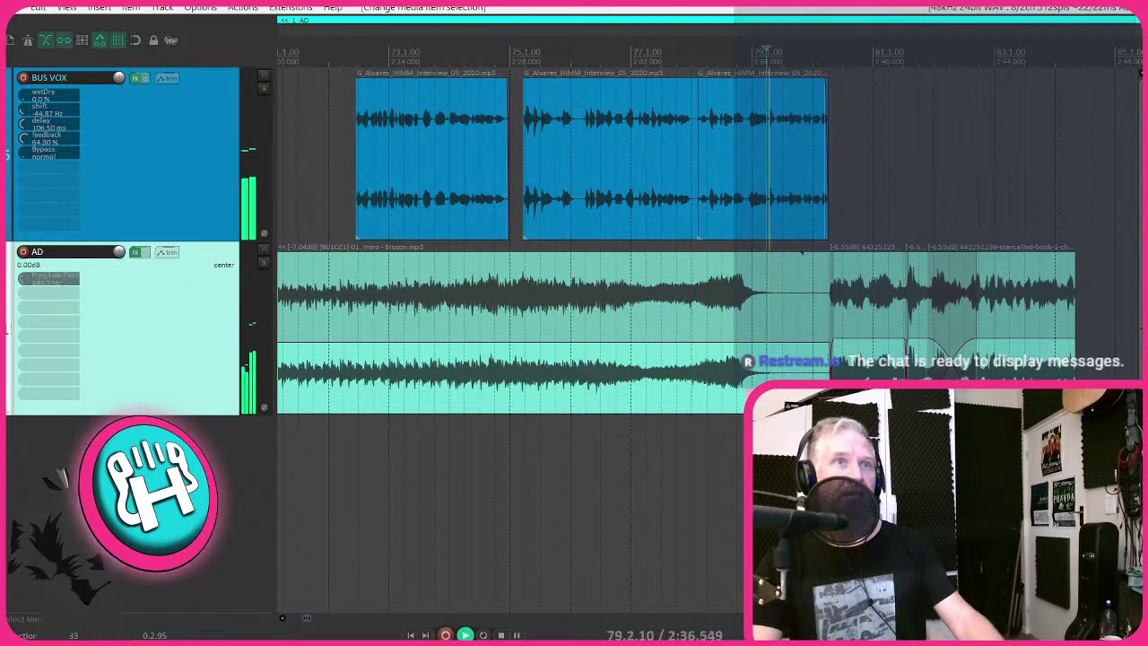
scroll(867, 254, up, 2)
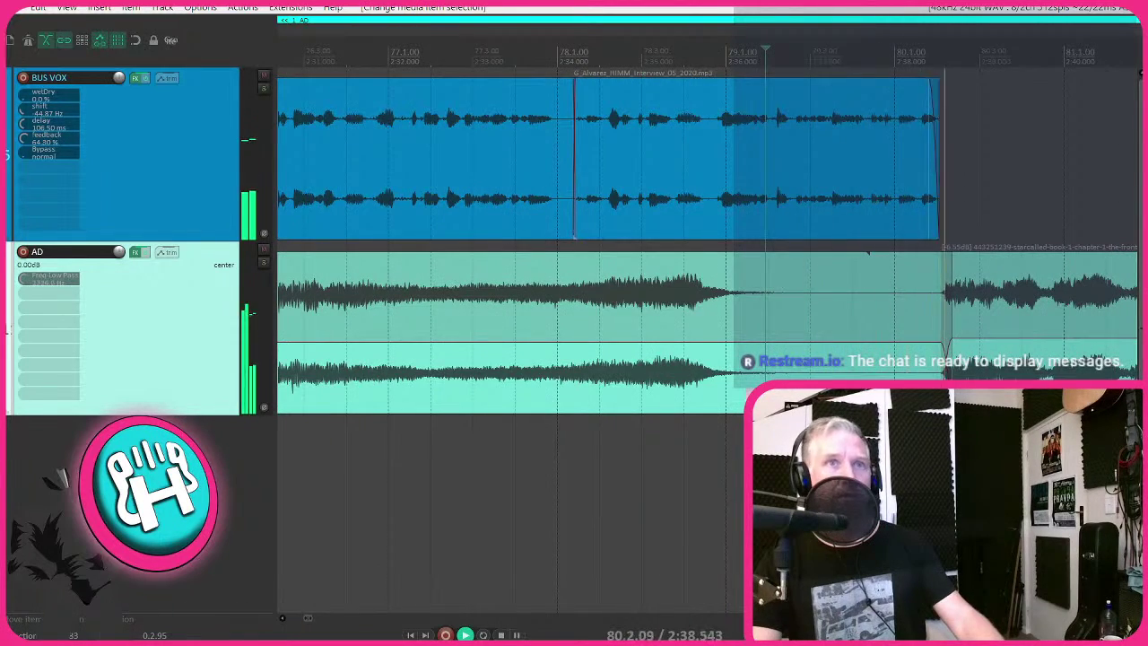
- Try trimming the start of the first closing Starcalled clip after bar 80 and giving it a short fade-in, playing the transition
scroll(875, 311, down, 3)
click(873, 309)
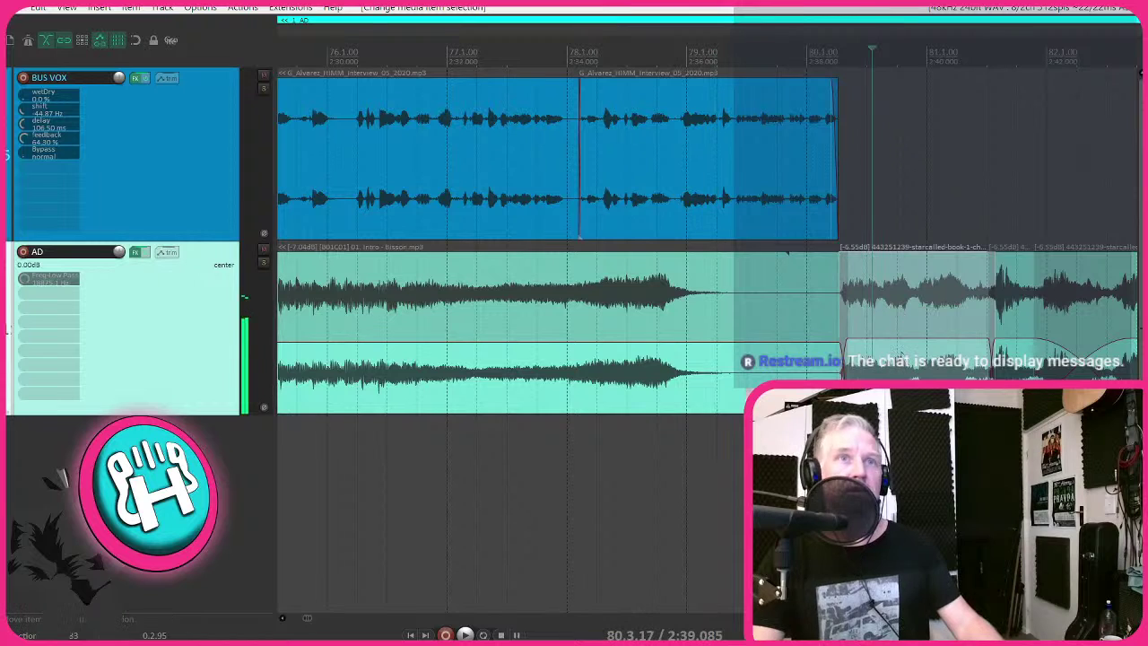
drag(841, 320, 855, 317)
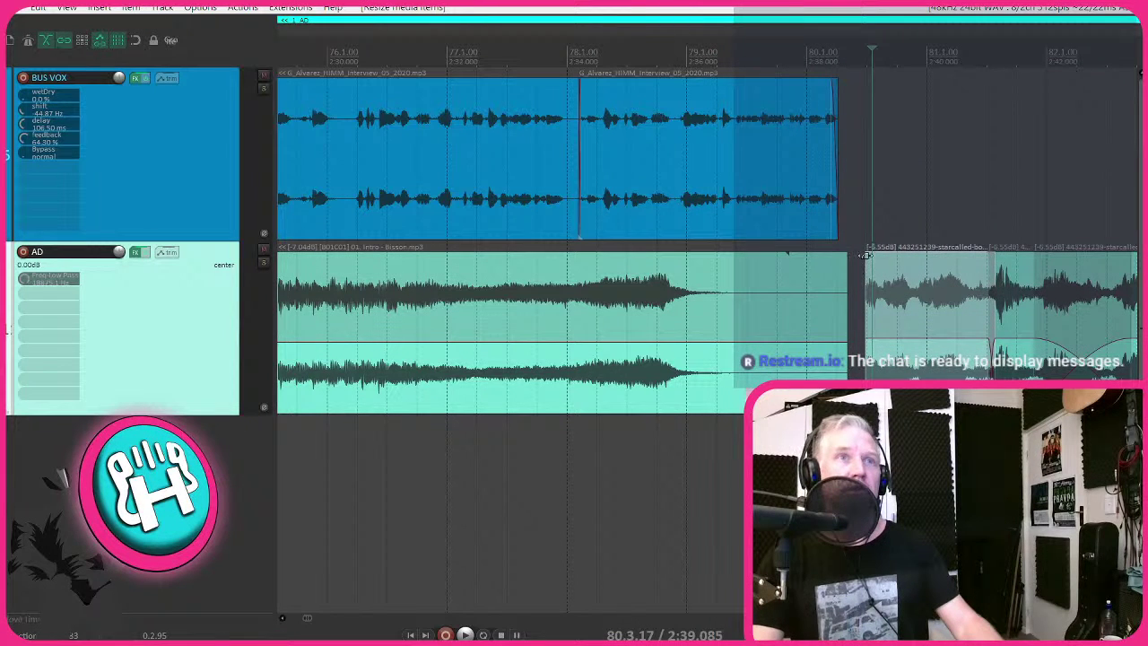
click(811, 449)
key(space)
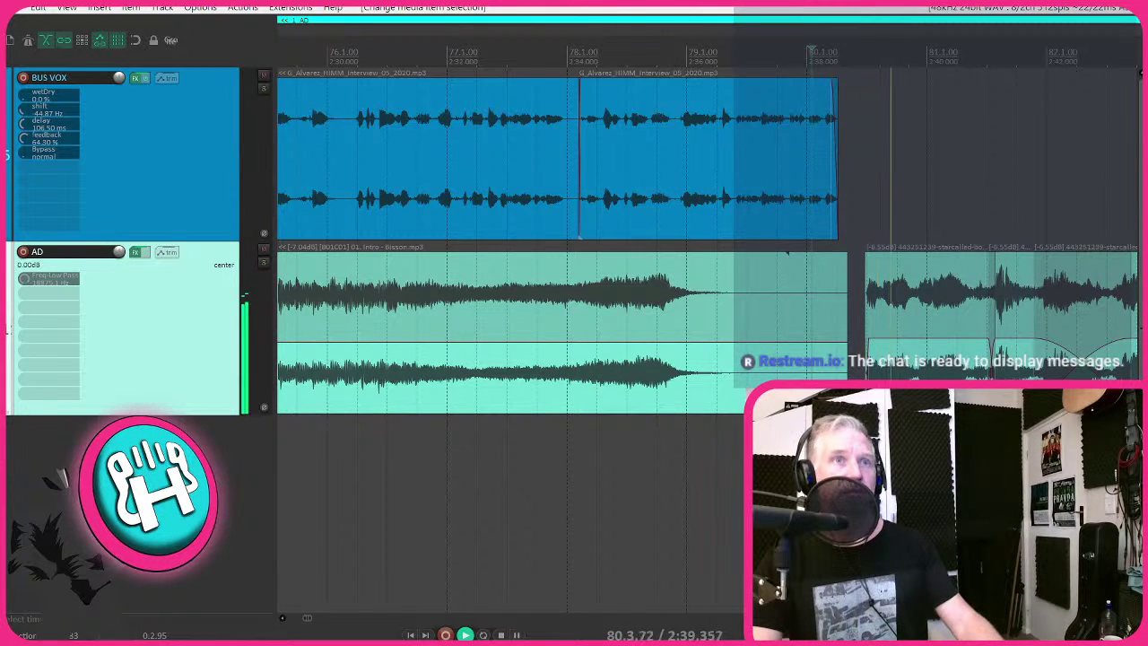
key(space)
drag(866, 263, 883, 263)
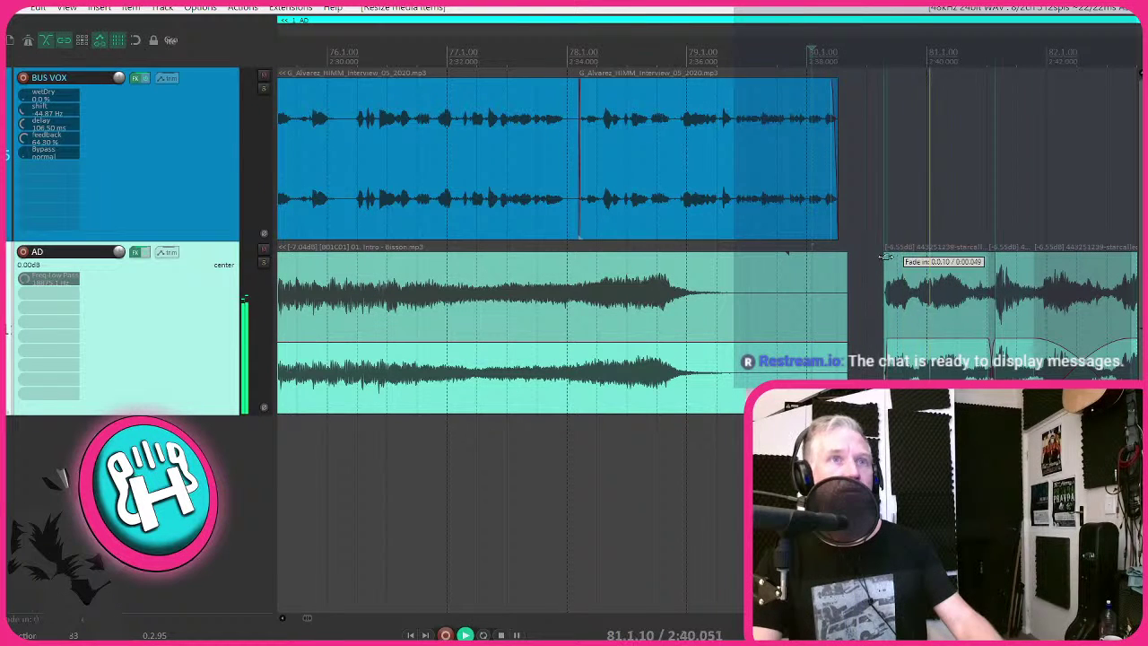
drag(885, 257, 890, 261)
scroll(919, 318, up, 3)
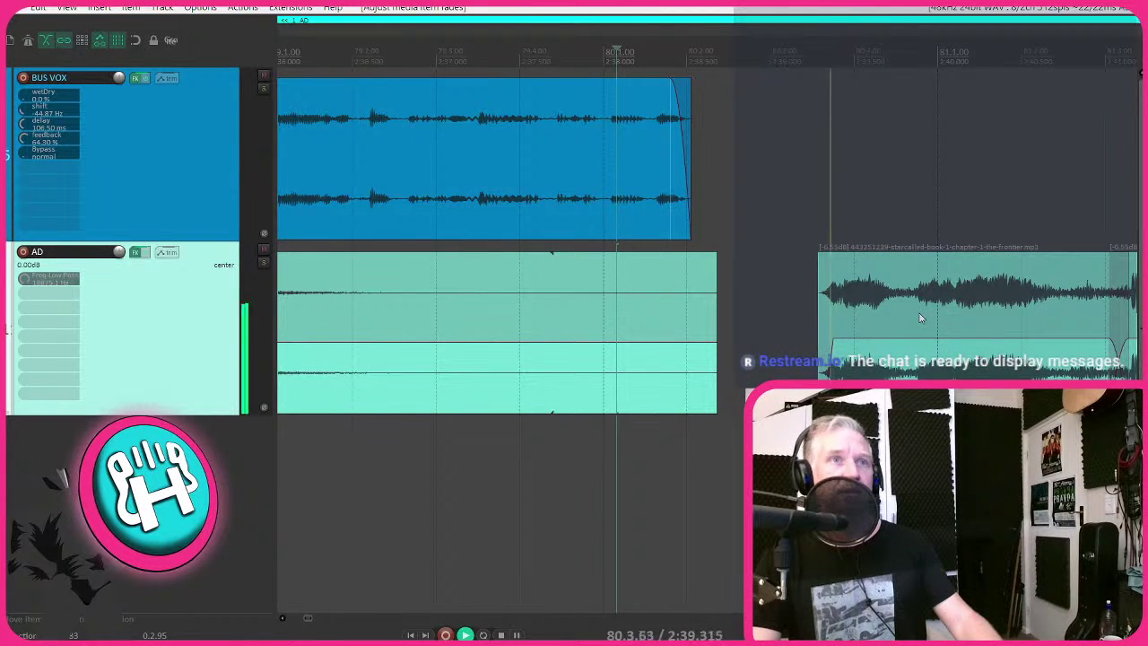
scroll(919, 318, down, 3)
key(space)
- Undo the Starcalled start trim and fade along with the earlier clip moves and the extension of the Intro - Bisson clip's end
key(ctrl+z)
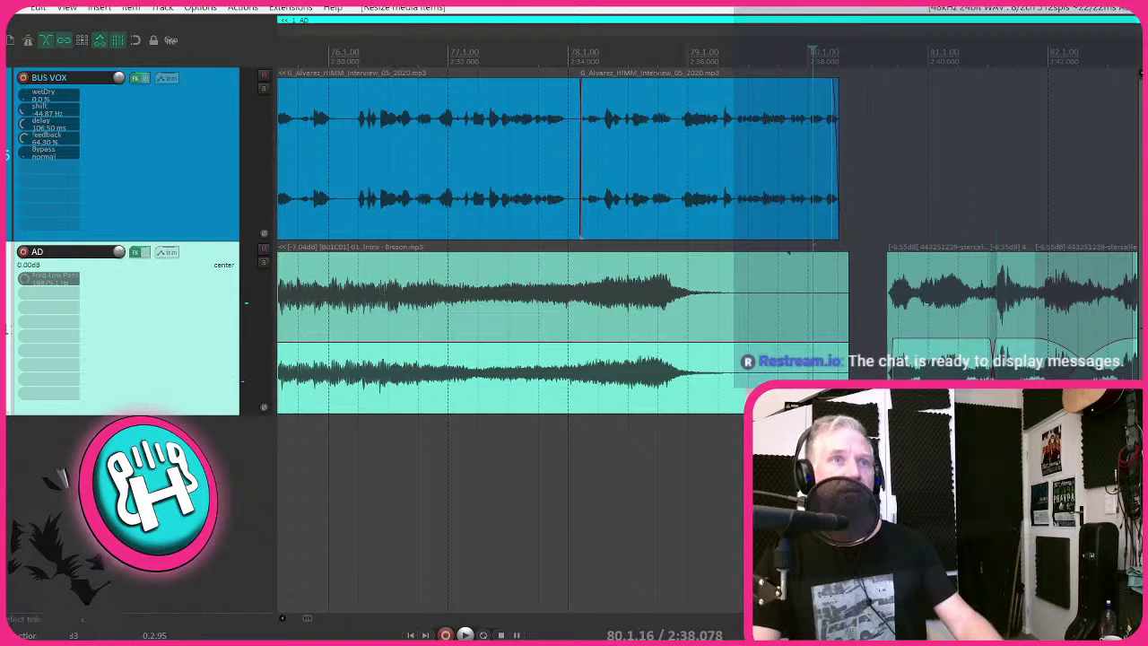
scroll(897, 312, down, 4)
key(ctrl+z)
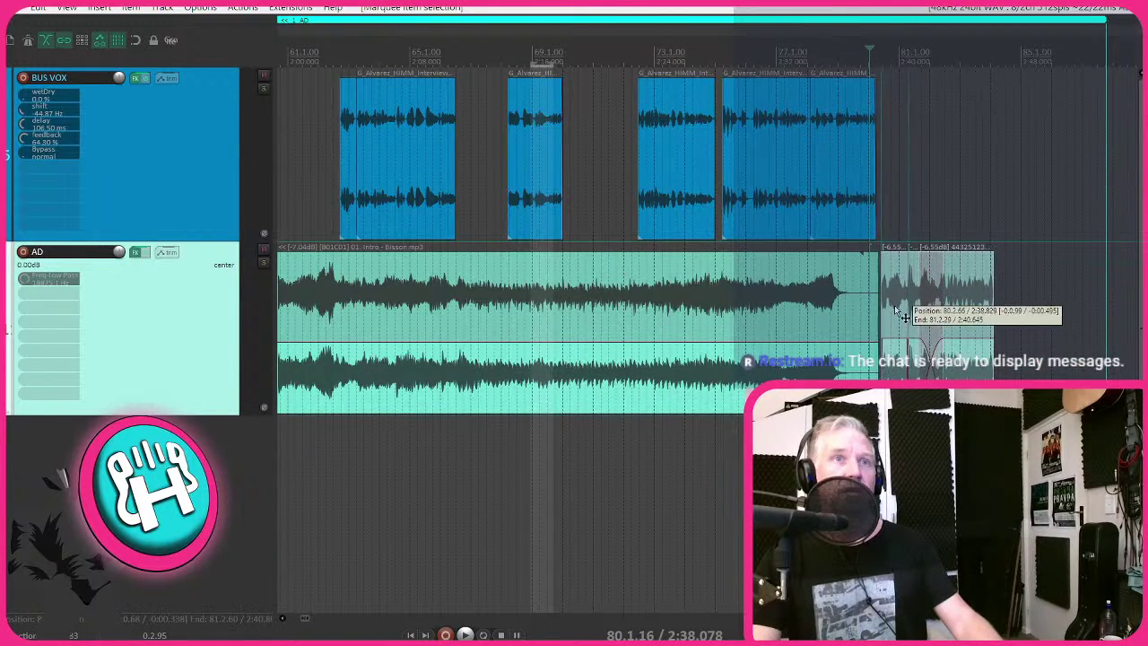
key(ctrl+z)
key(ctrl+z)
scroll(878, 332, up, 2)
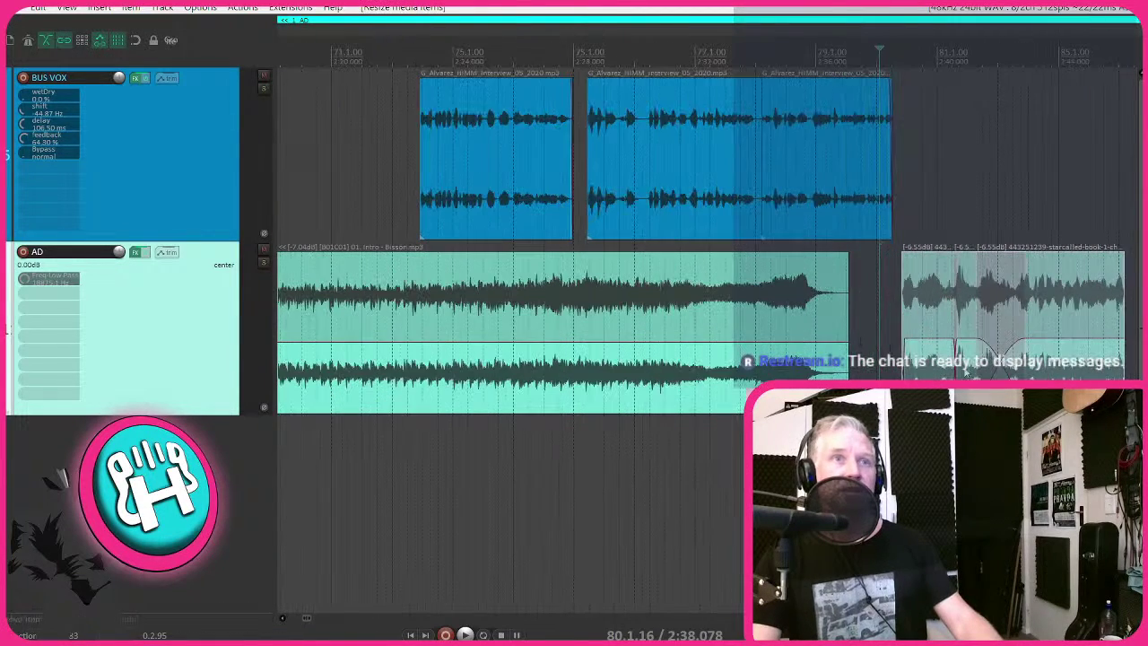
key(ctrl+z)
key(ctrl+z)
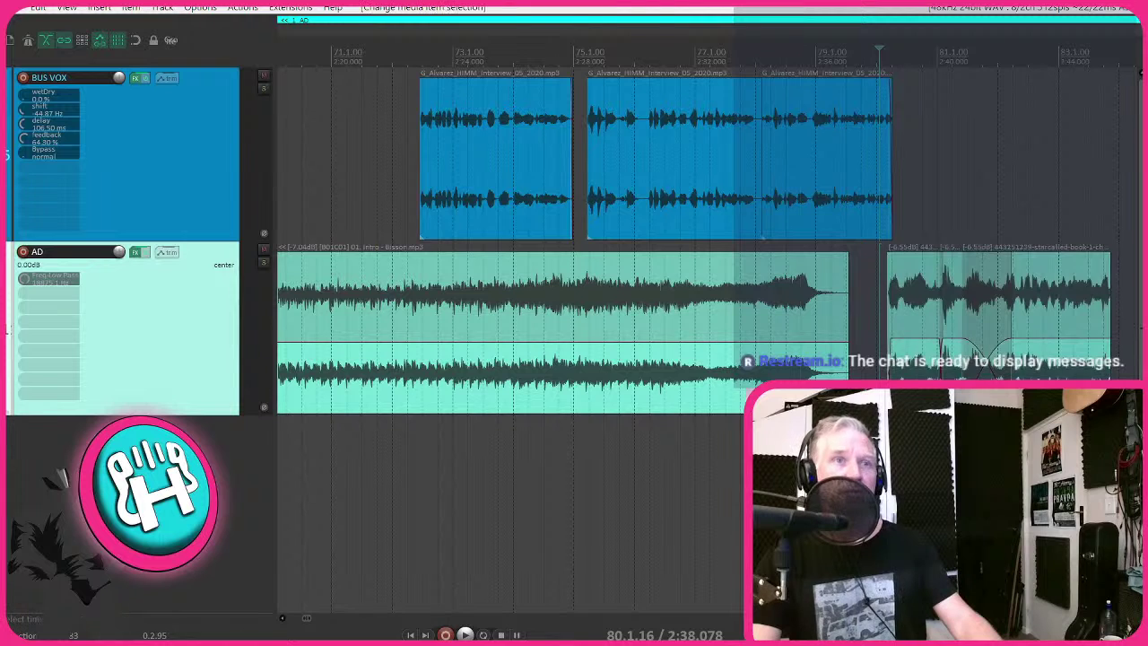
- Play the transition and move the closing Starcalled clips slightly later, so they start where the last vocal clip ends after bar 80
key(space)
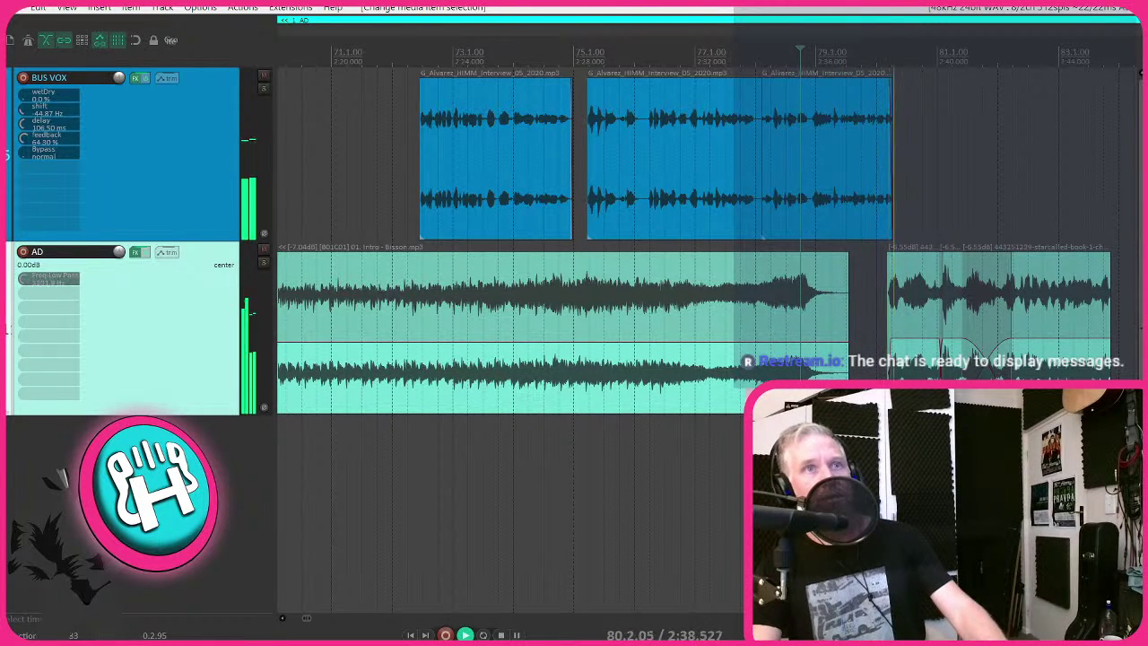
click(933, 298)
key(space)
drag(933, 298, 943, 297)
scroll(944, 298, down, 2)
scroll(719, 496, down, 2)
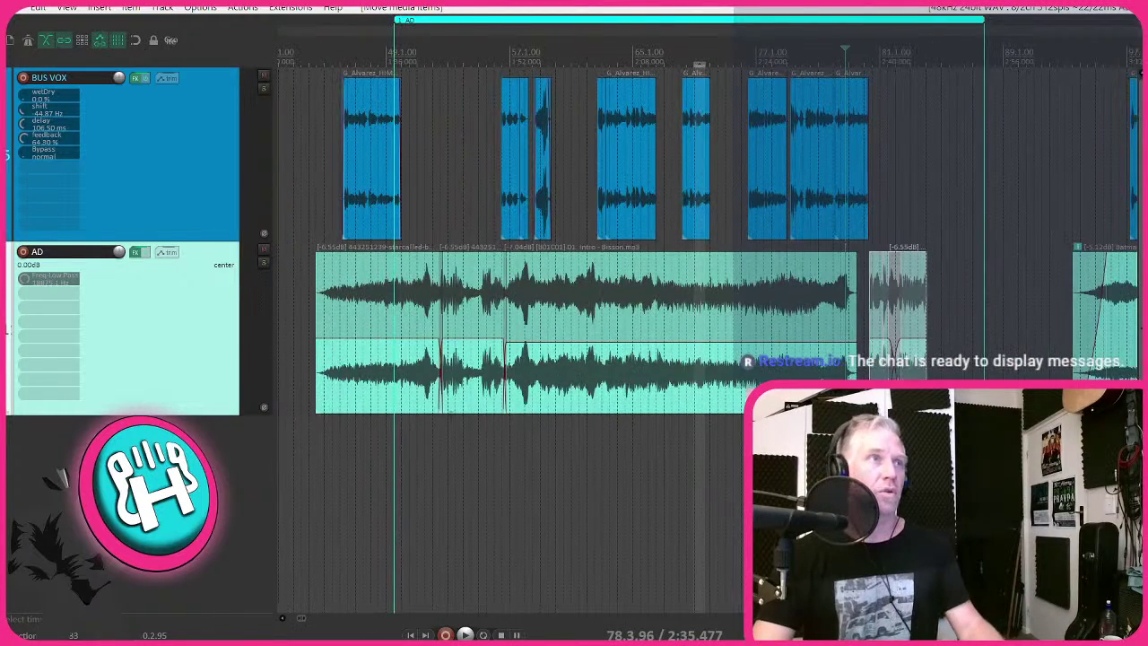
- Copy the loud swell of the Intro - Bisson clip near bar 58 to just before the closing Starcalled clips, with a fade-in and crossfade
click(489, 437)
scroll(498, 438, up, 1)
scroll(526, 394, up, 3)
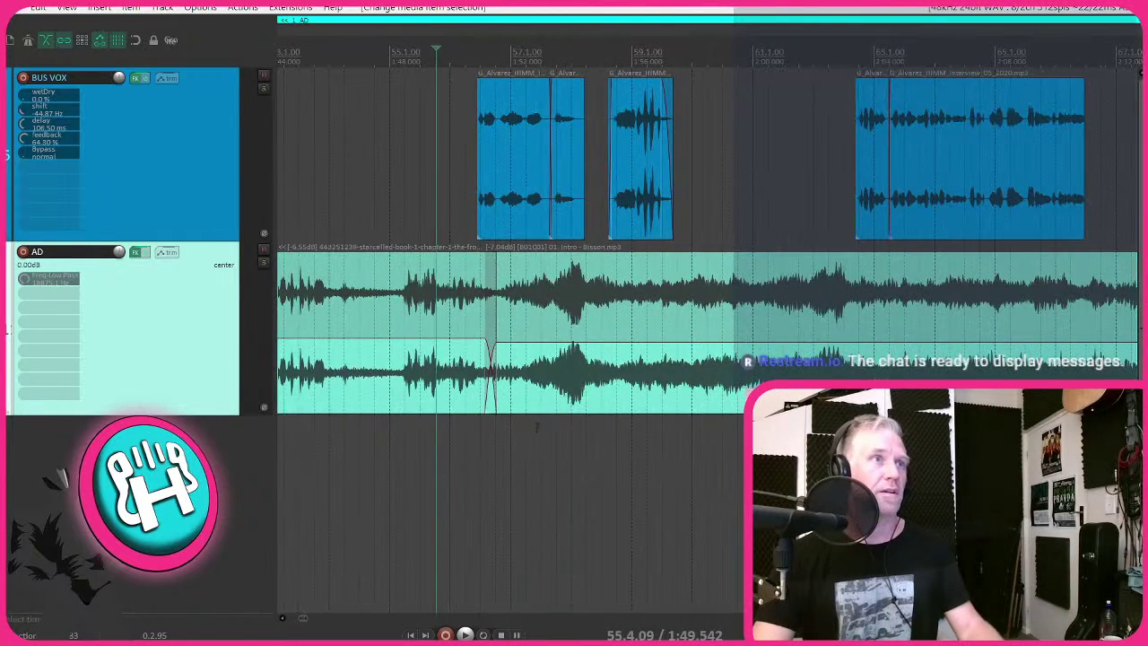
click(536, 394)
key(space)
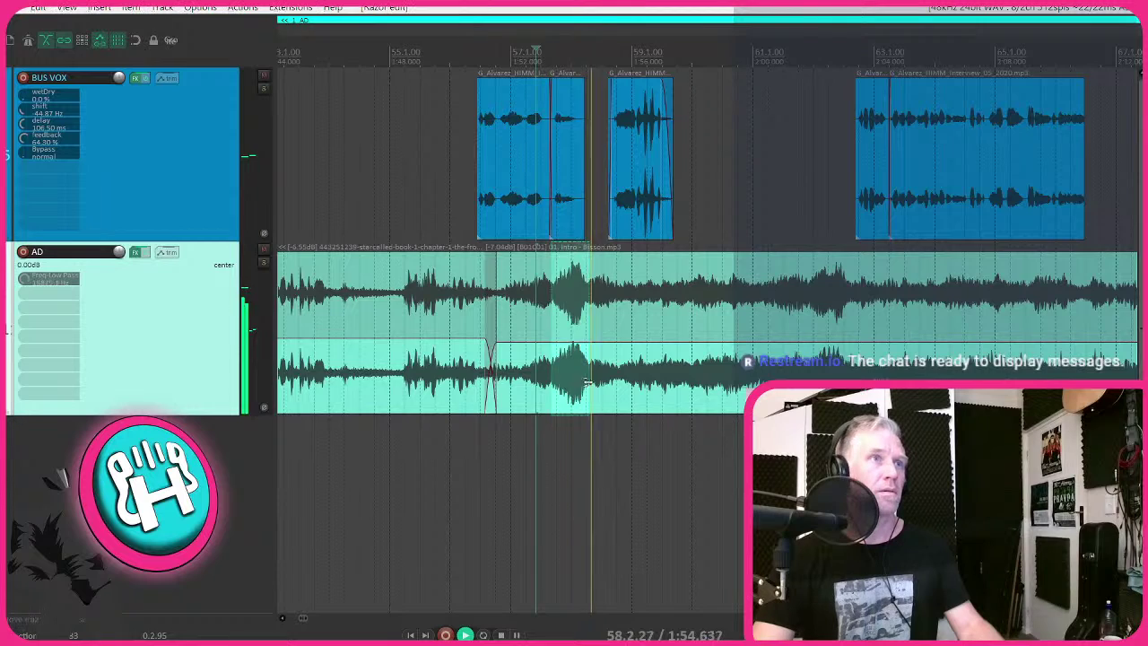
key(space)
scroll(617, 380, down, 2)
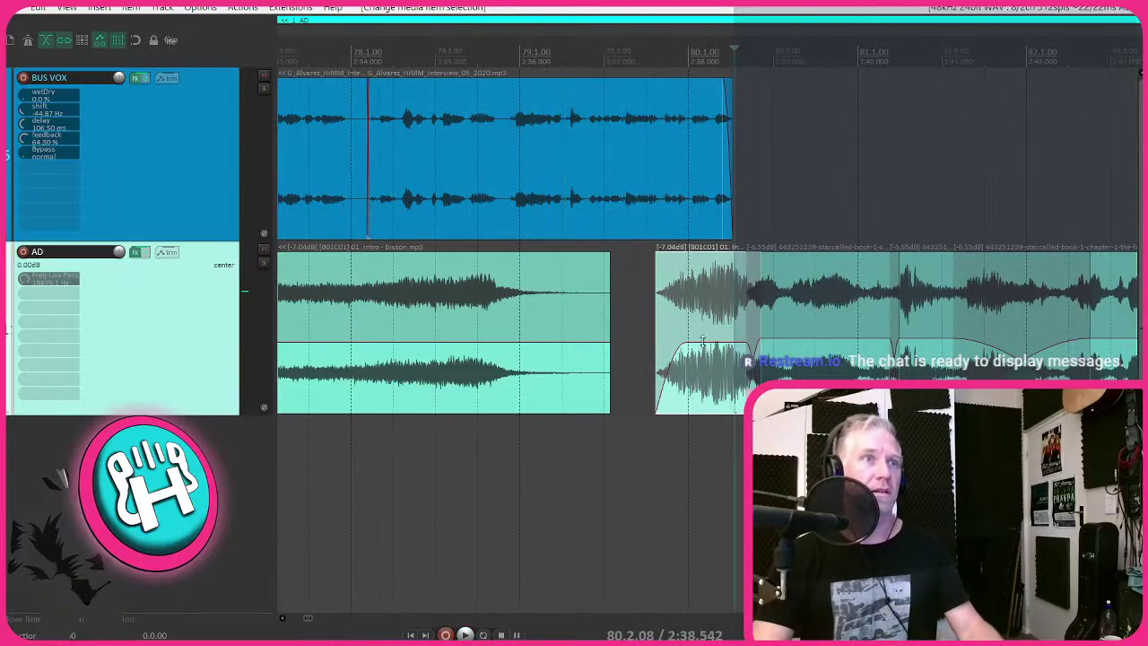
drag(702, 346, 713, 352)
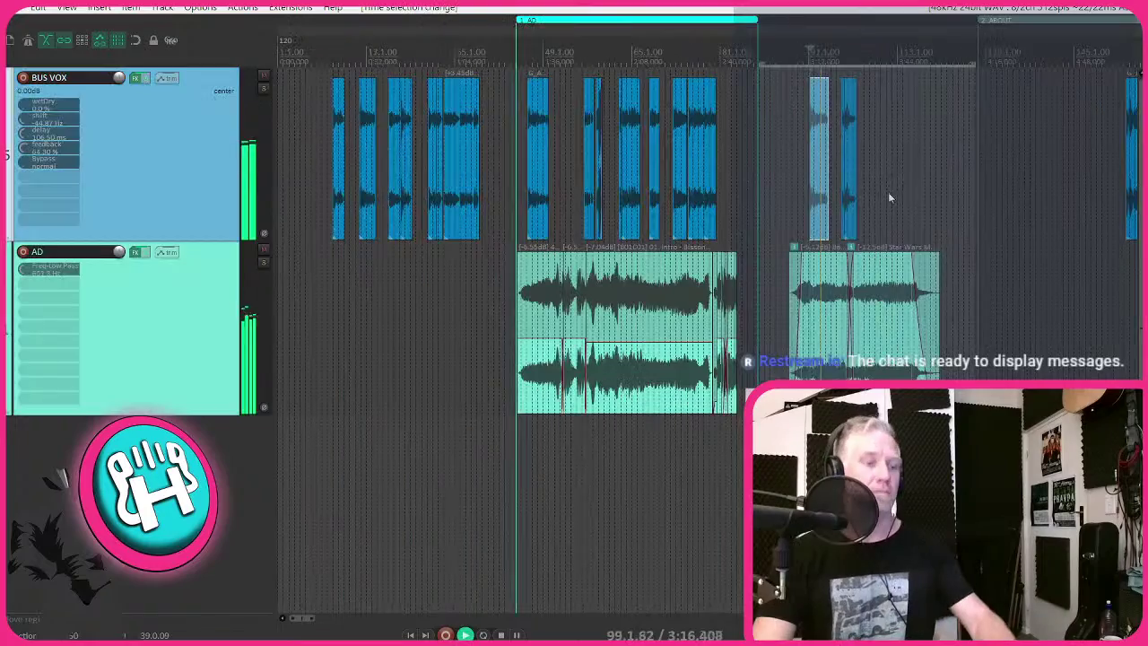
- Create an INFLUENCES region from about bar 88 to bar 127 and move the next group of vocal clips to about bar 110
key(shift+r)
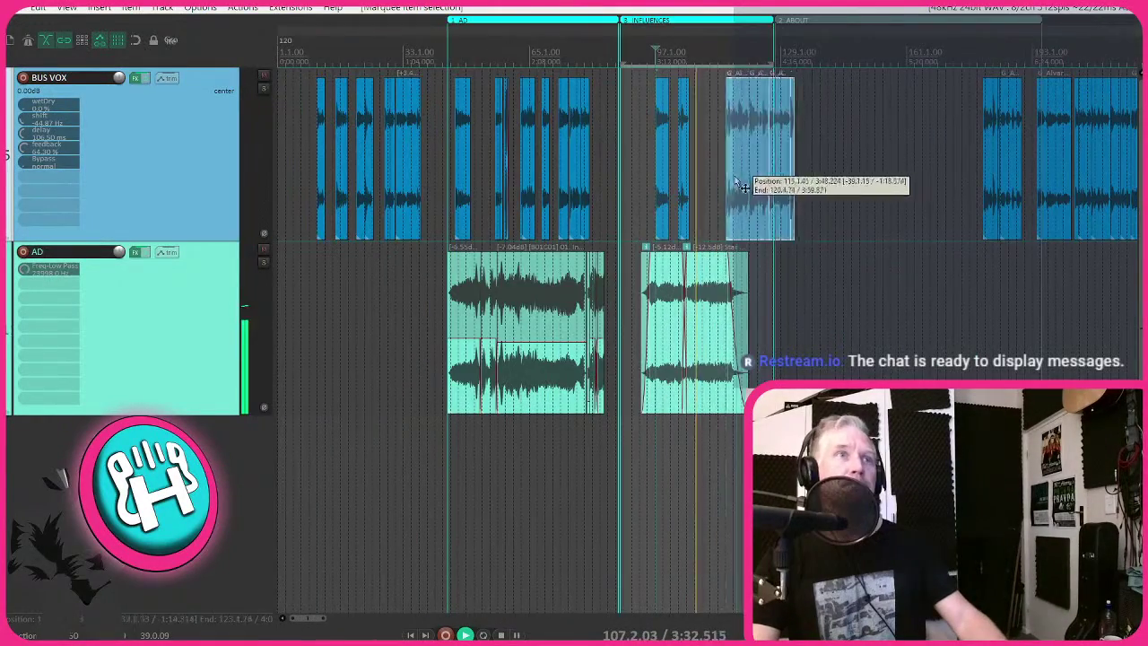
drag(744, 170, 715, 184)
scroll(715, 184, up, 4)
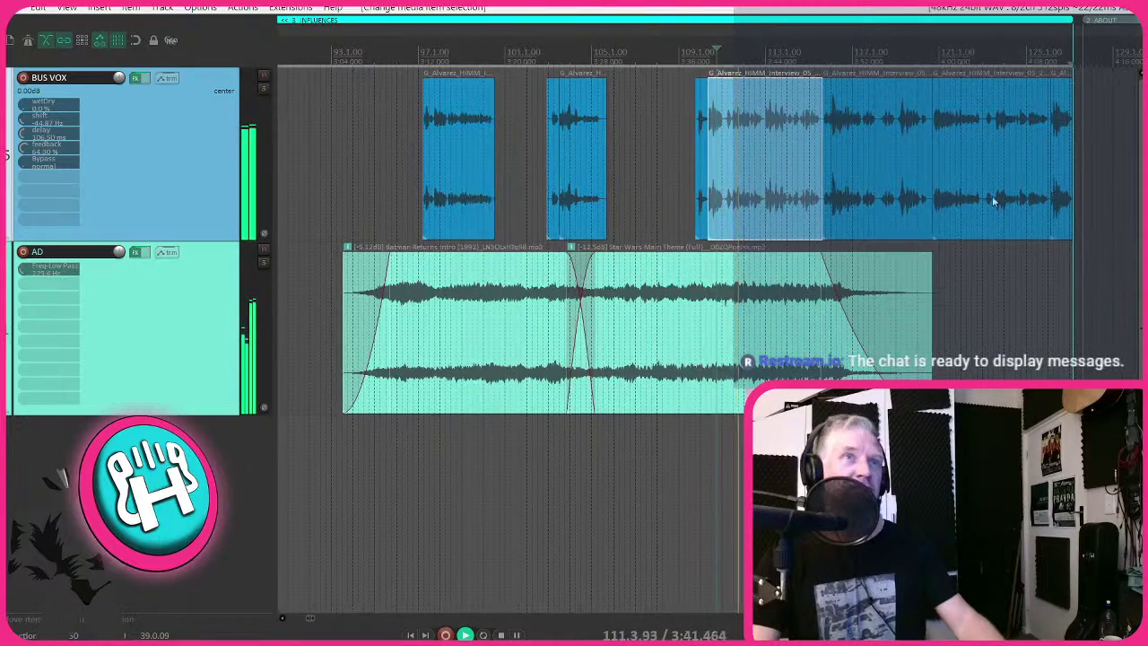
- Leave the short vocal clip near bar 110 in place and move the vocal clips following it later to about bar 115
scroll(991, 196, down, 1)
drag(1070, 174, 838, 201)
drag(824, 199, 874, 203)
scroll(874, 203, up, 2)
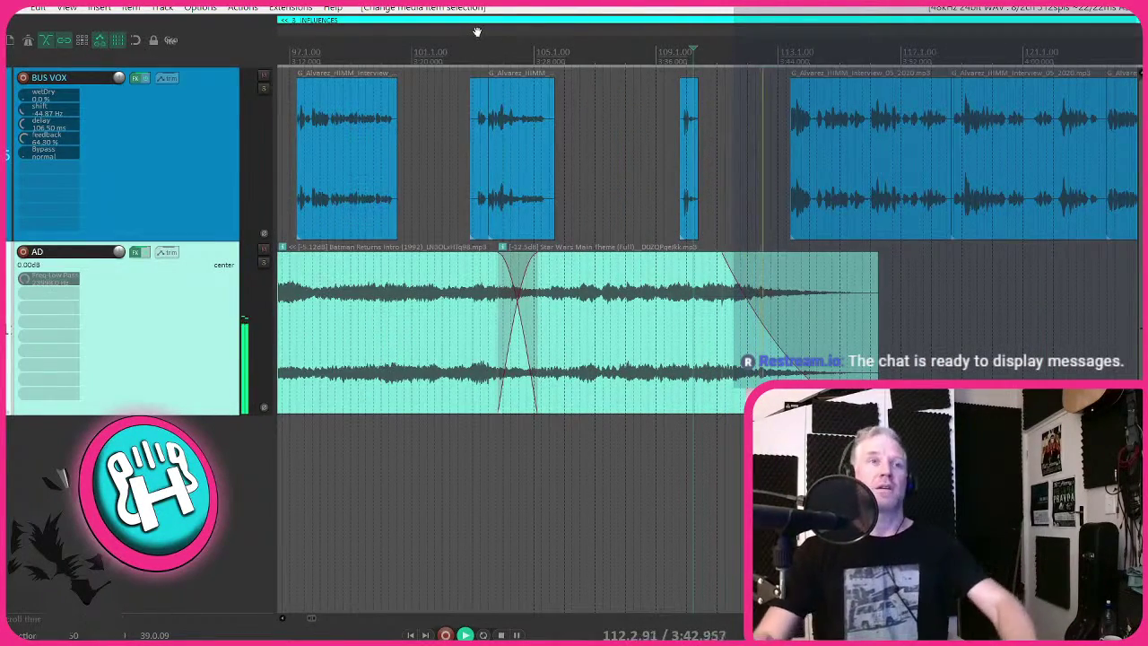
scroll(807, 235, down, 1)
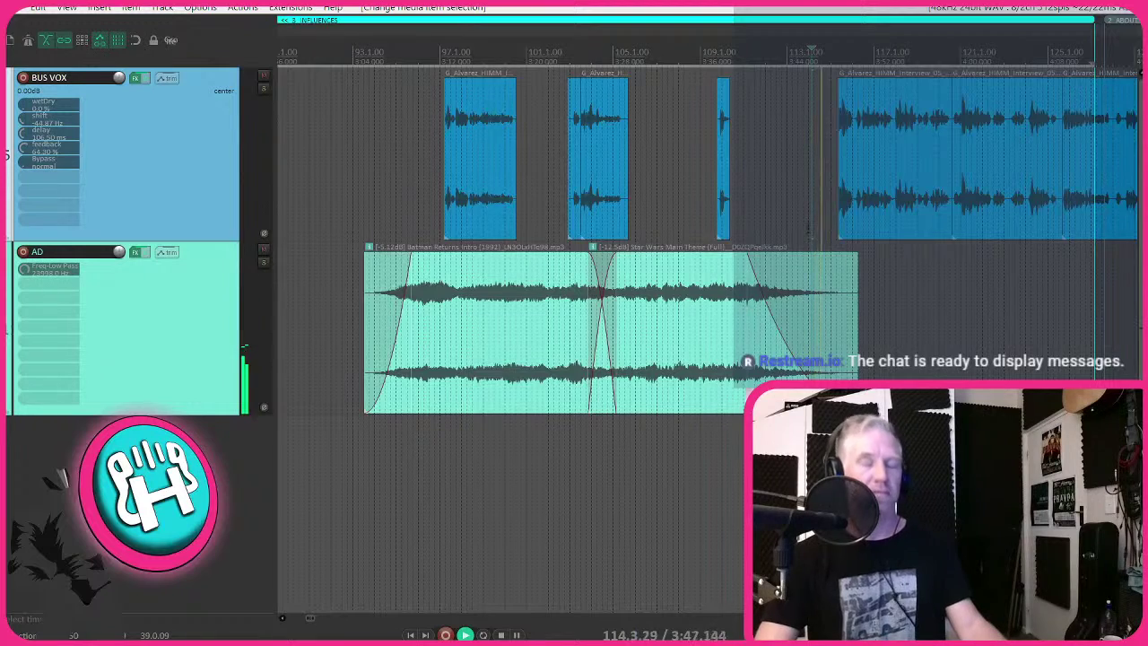
scroll(807, 235, down, 1)
scroll(805, 235, up, 8)
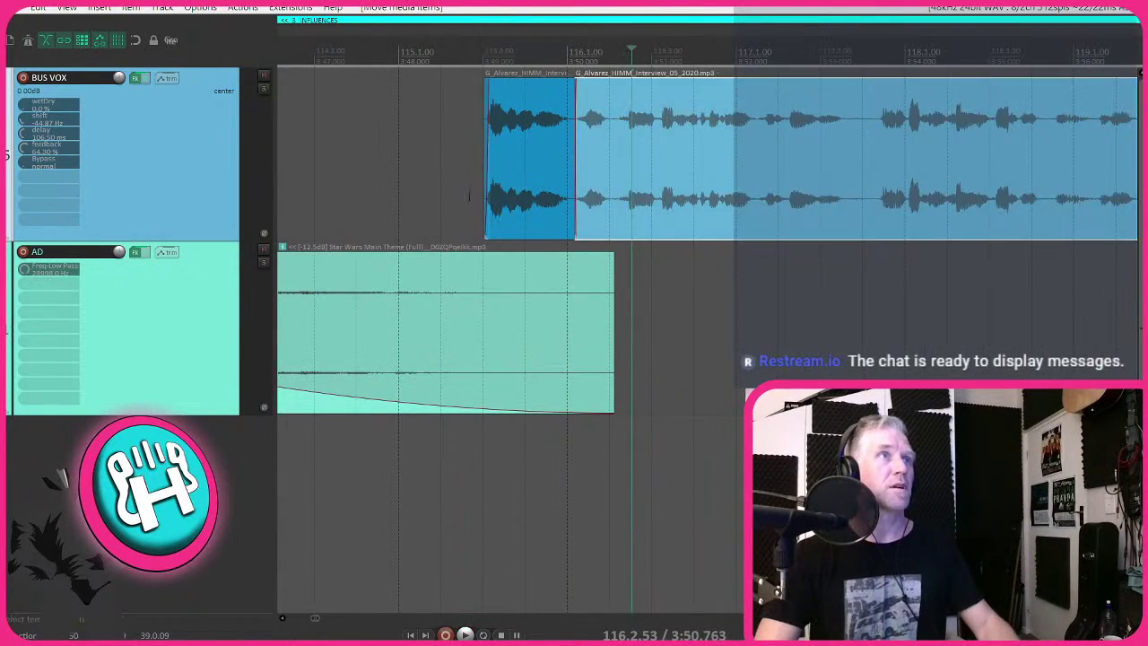
- Play the moved vocals and trim the end of the clip before the pause back to about bar 125, with a short fade-out
click(469, 196)
key(space)
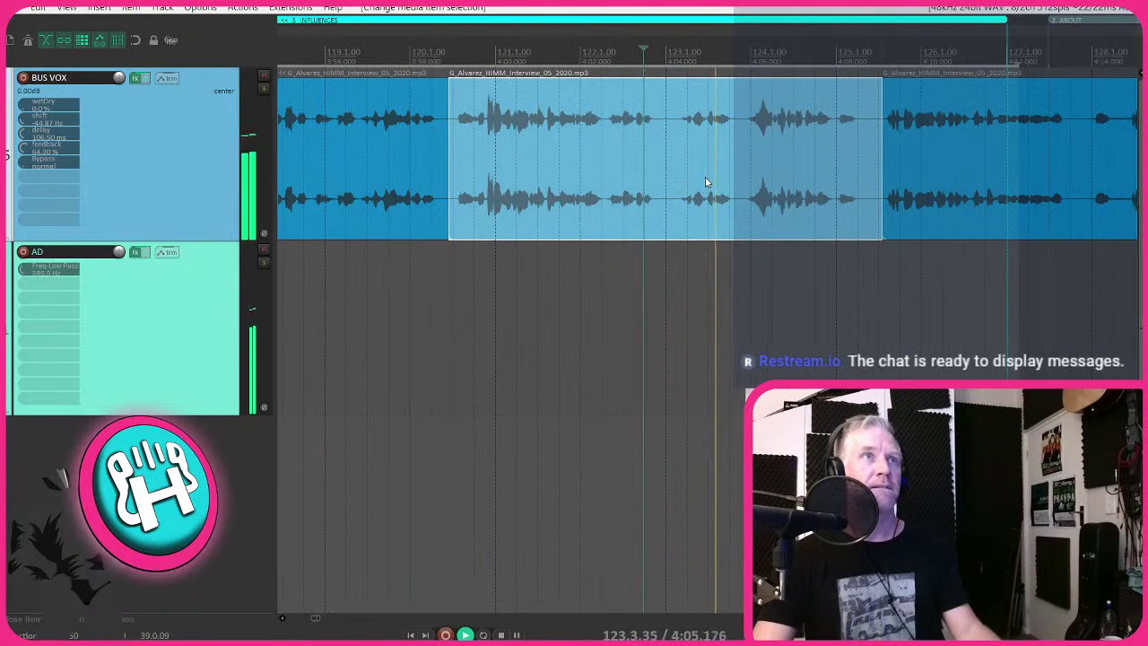
scroll(705, 179, right, 2)
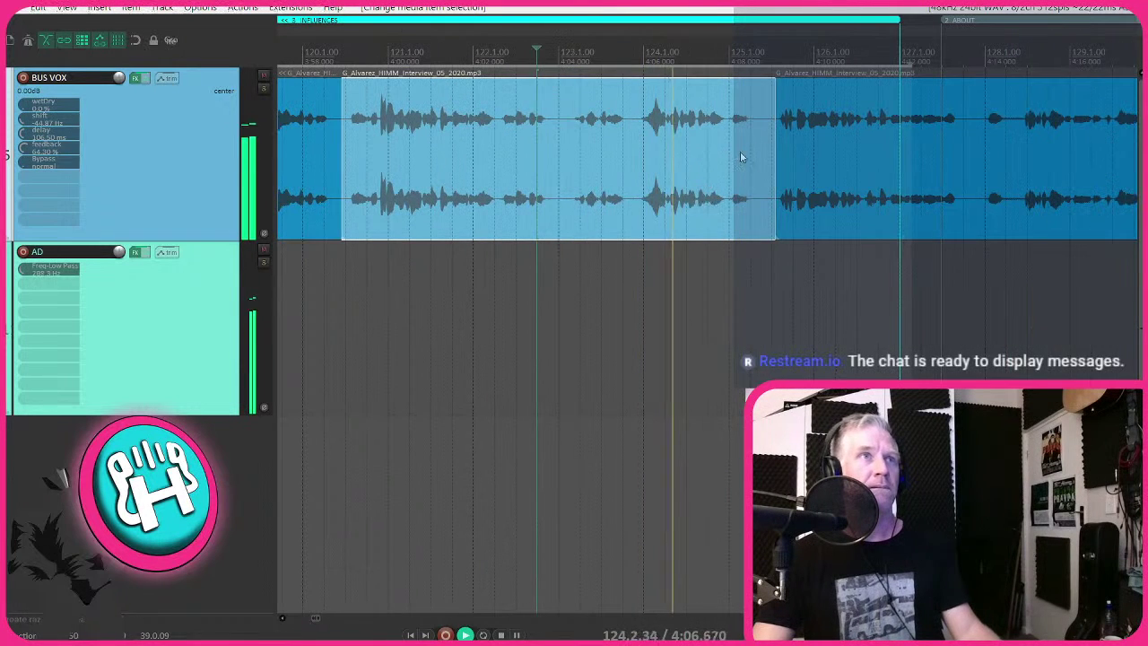
drag(773, 143, 723, 160)
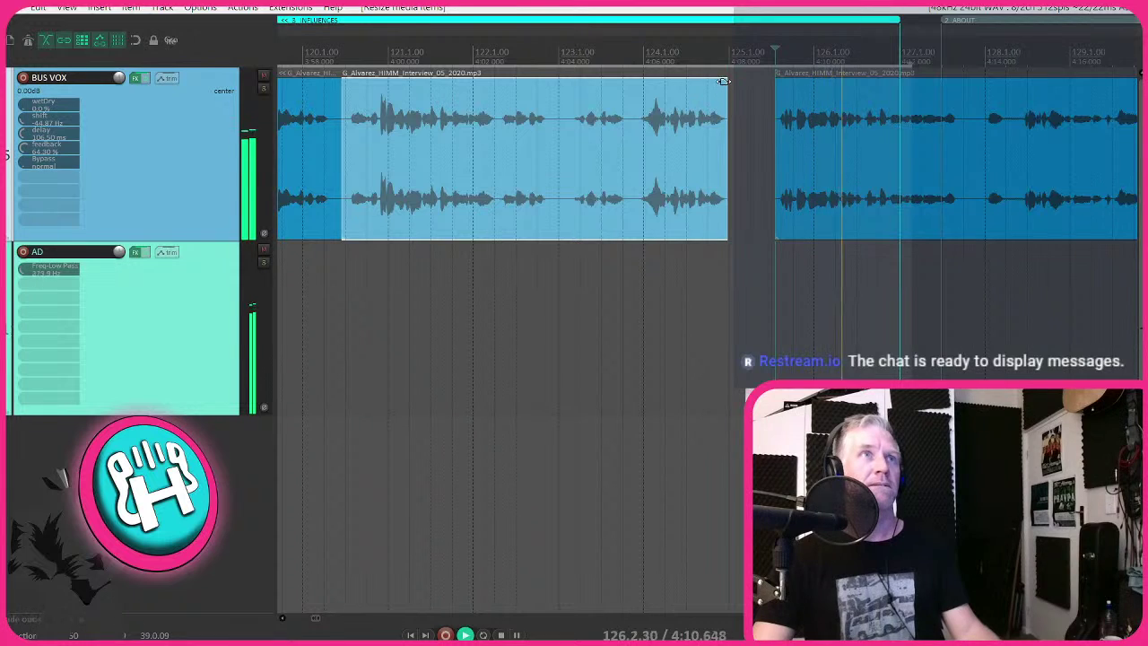
scroll(694, 184, down, 3)
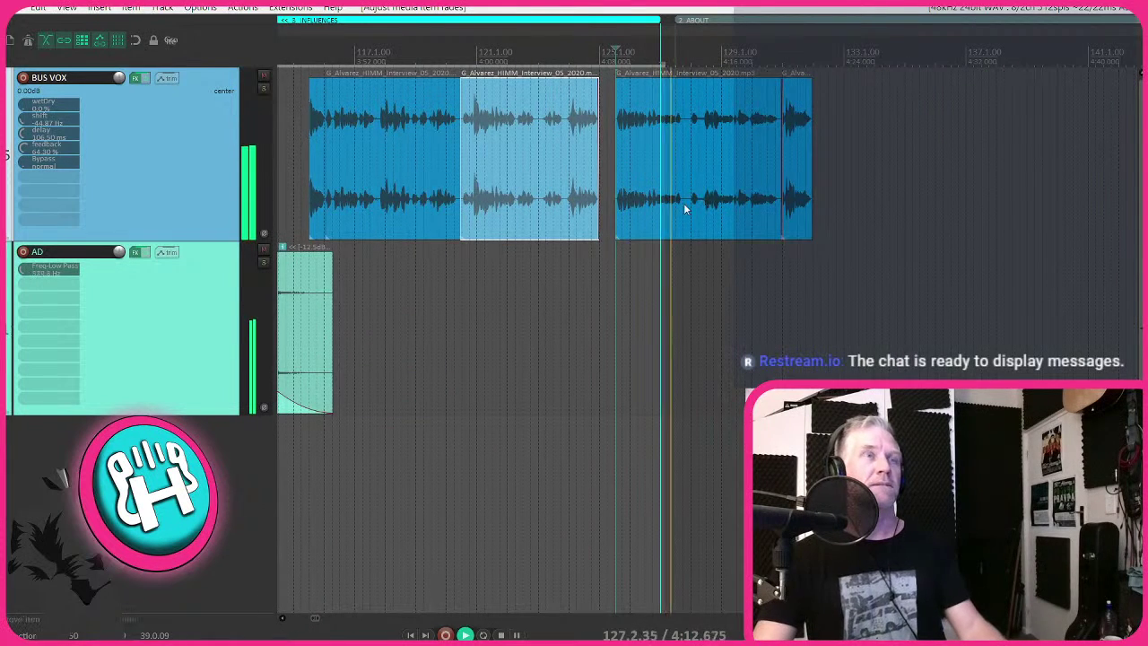
scroll(683, 202, down, 2)
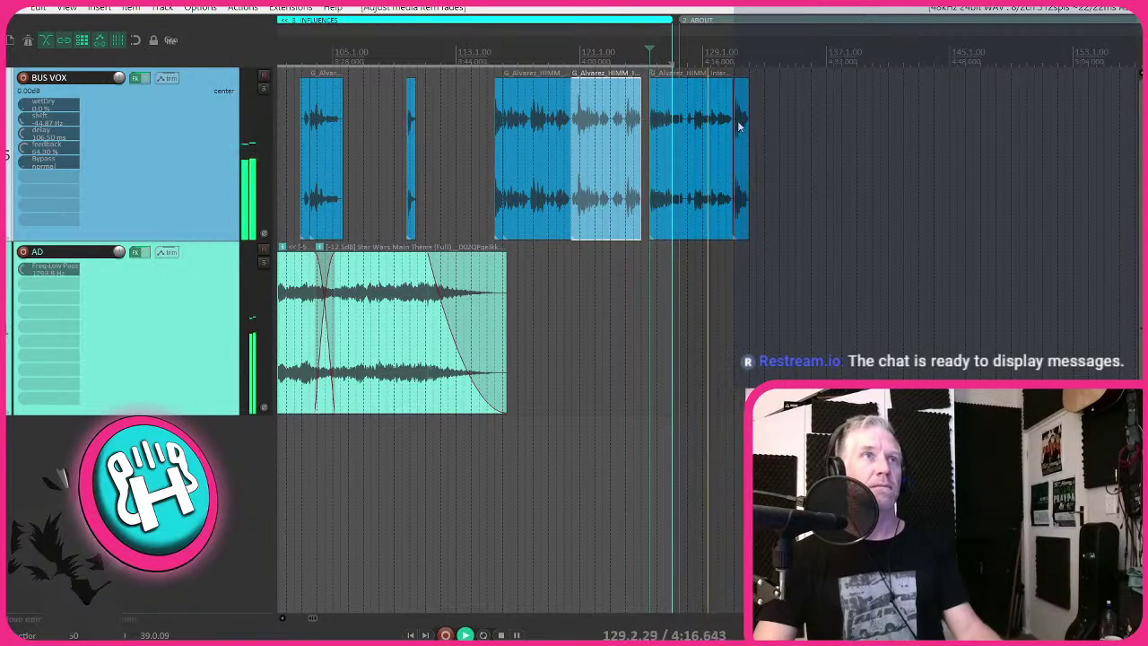
- Play the INFLUENCES vocal clips from about bar 121 to check the edits
key(space)
click(576, 273)
key(alt+Tab)
key(alt+Tab)
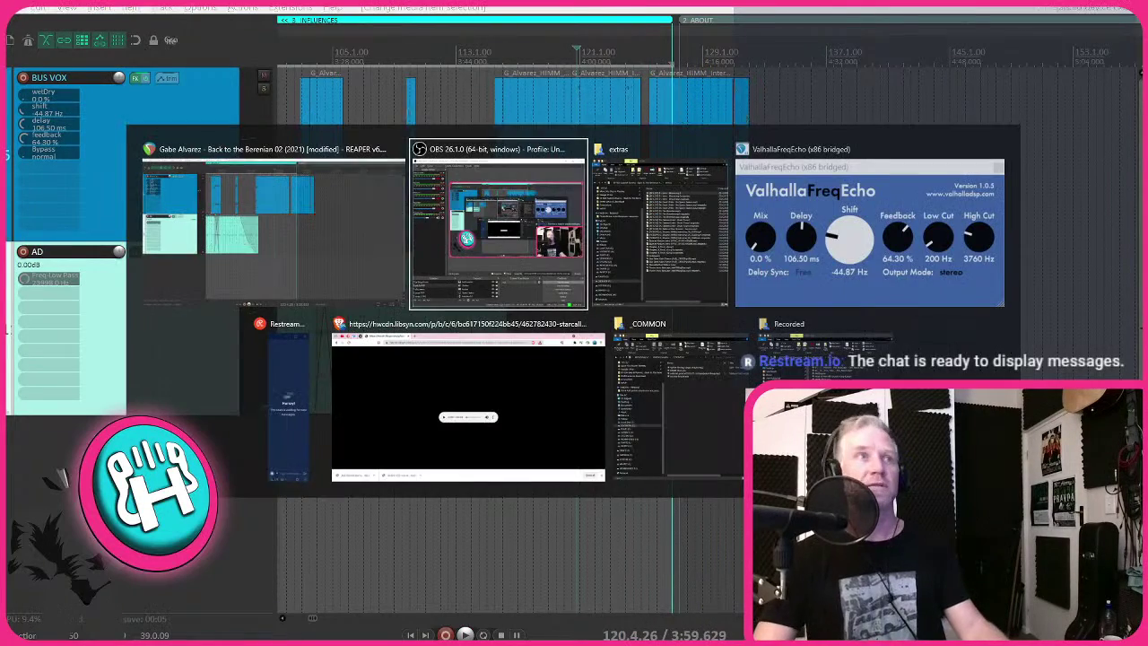
key(Escape)
scroll(592, 269, down, 5)
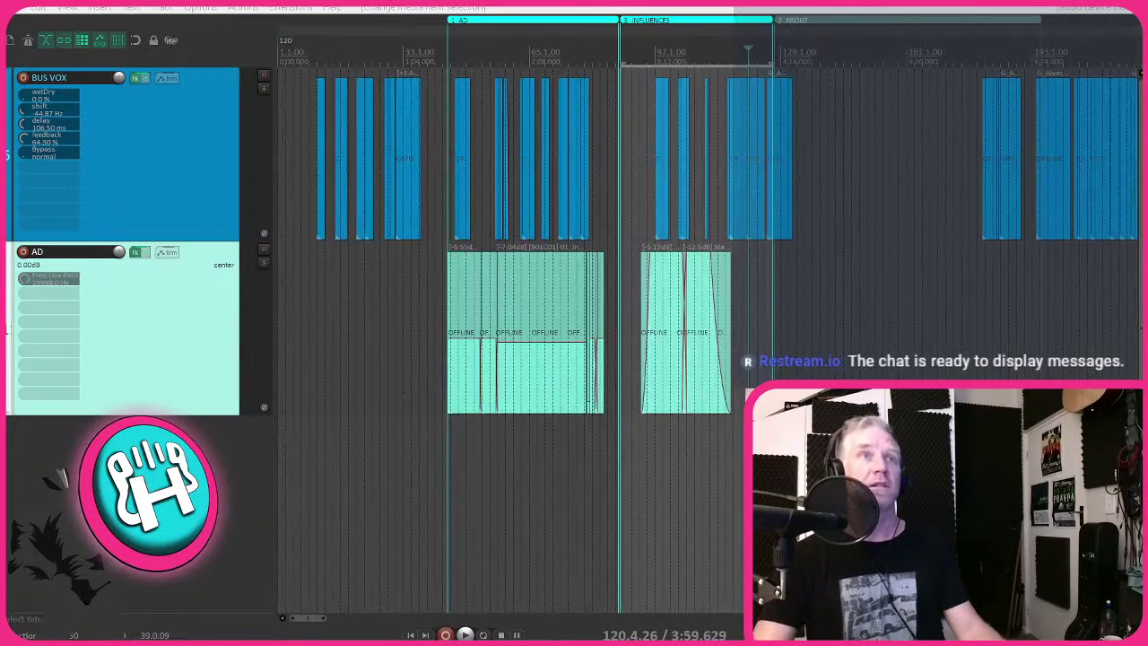
scroll(668, 278, up, 8)
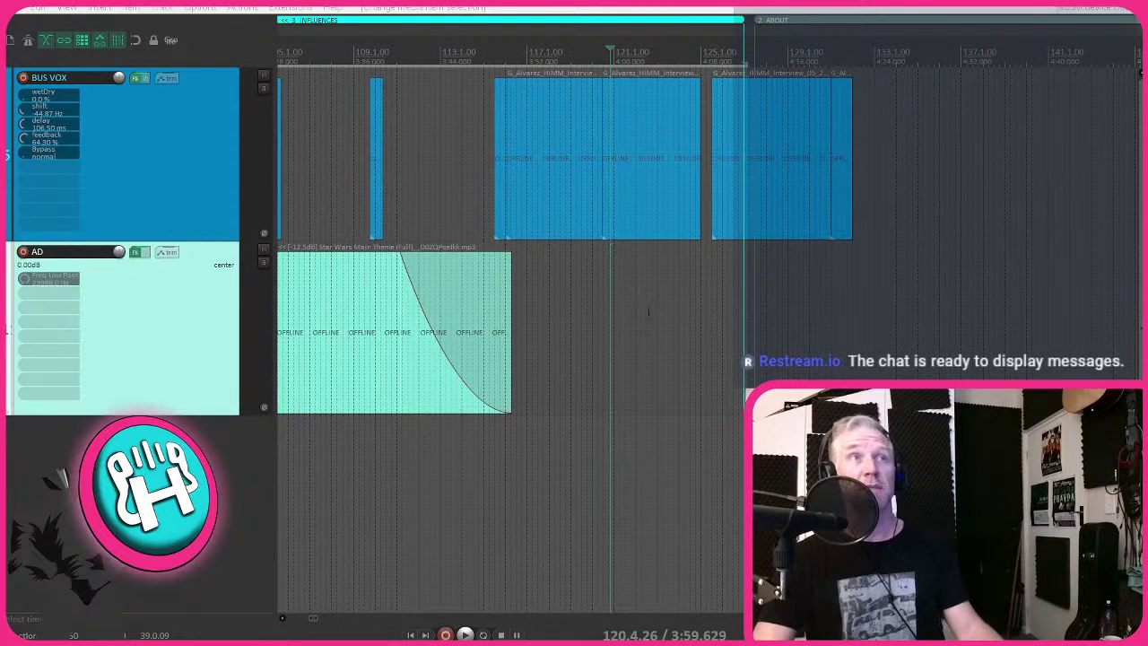
key(space)
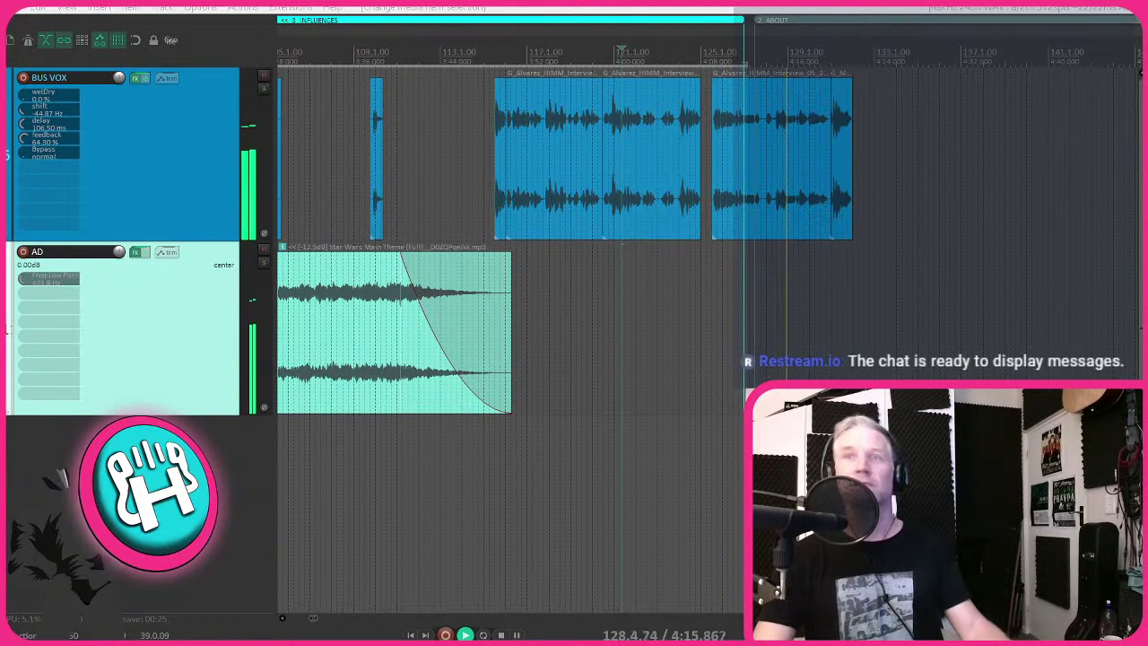
key(space)
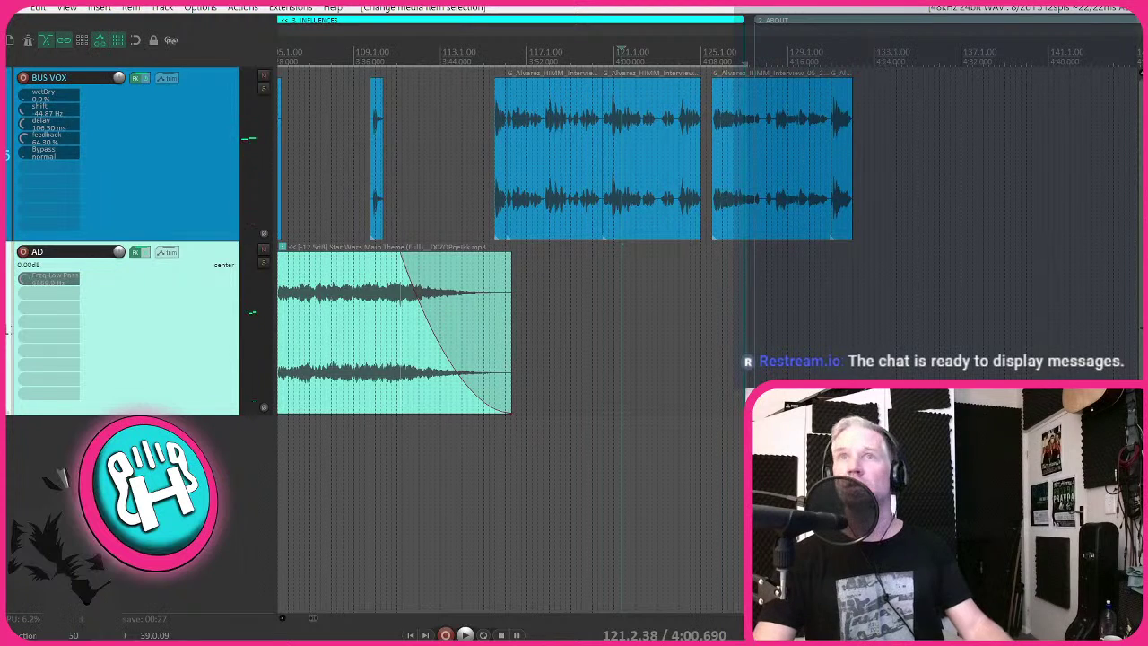
key(alt+Tab)
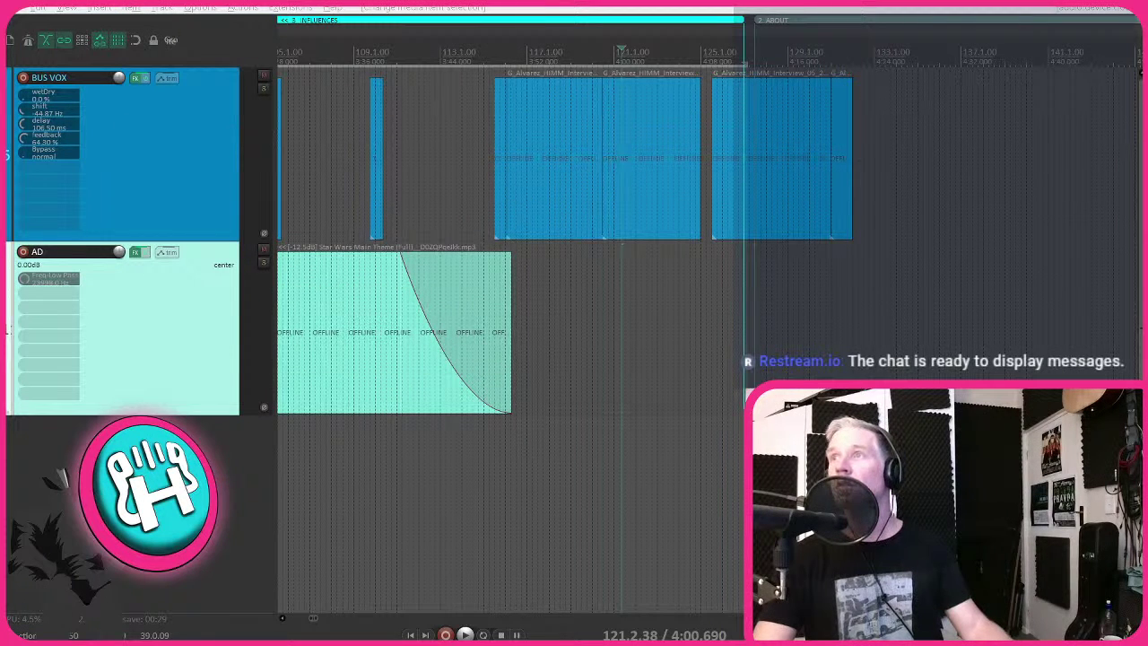
key(alt+Tab)
key(alt+Tab)
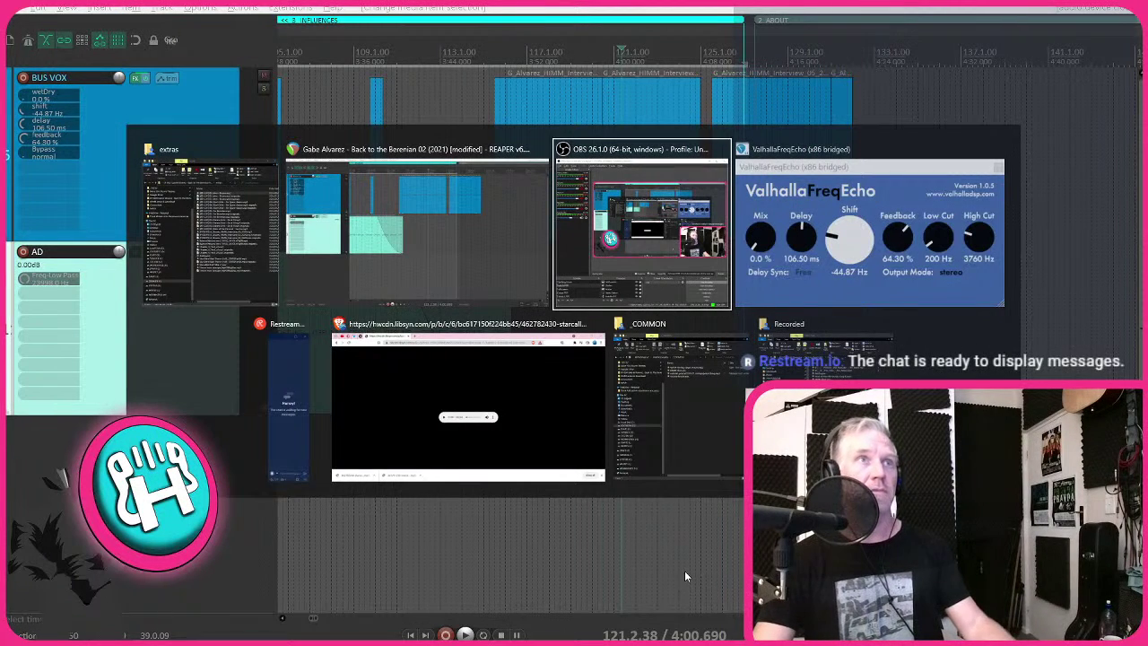
key(alt+Tab)
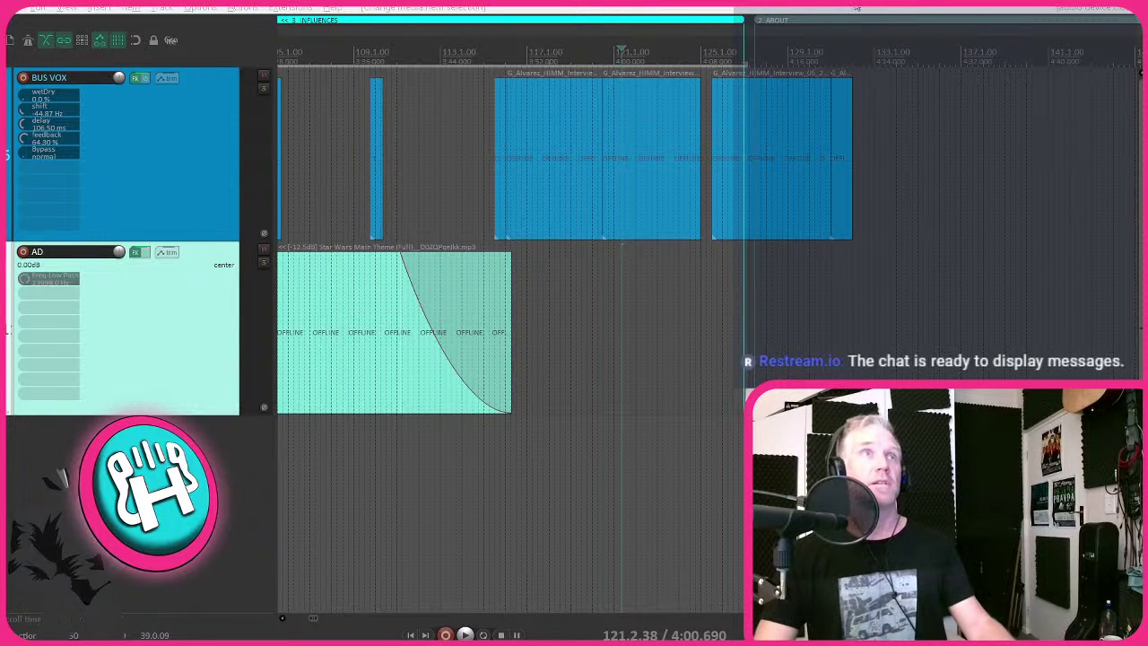
key(alt+Tab)
key(Escape)
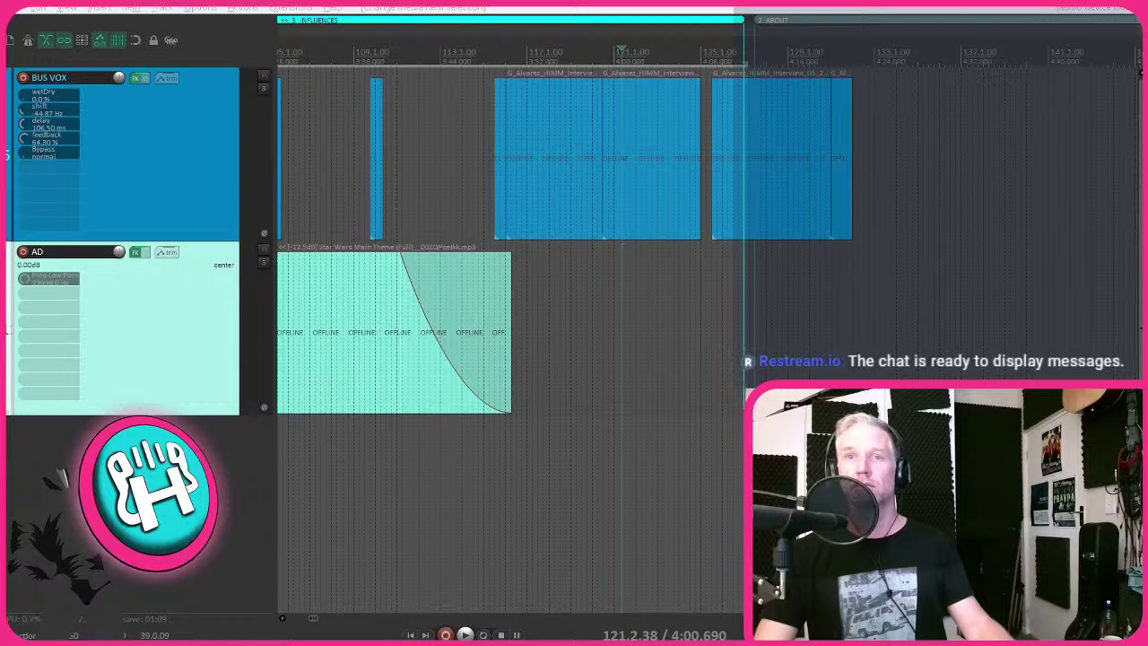
scroll(664, 160, down, 3)
key(alt+Tab)
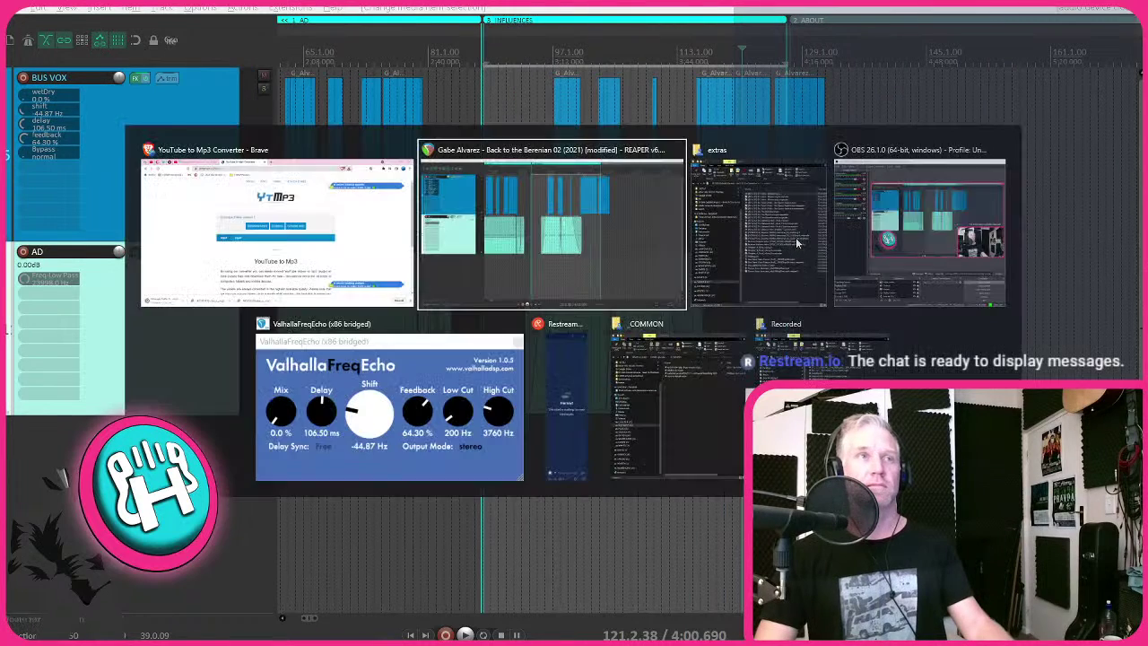
key(Tab)
key(Tab)
key(Tab)
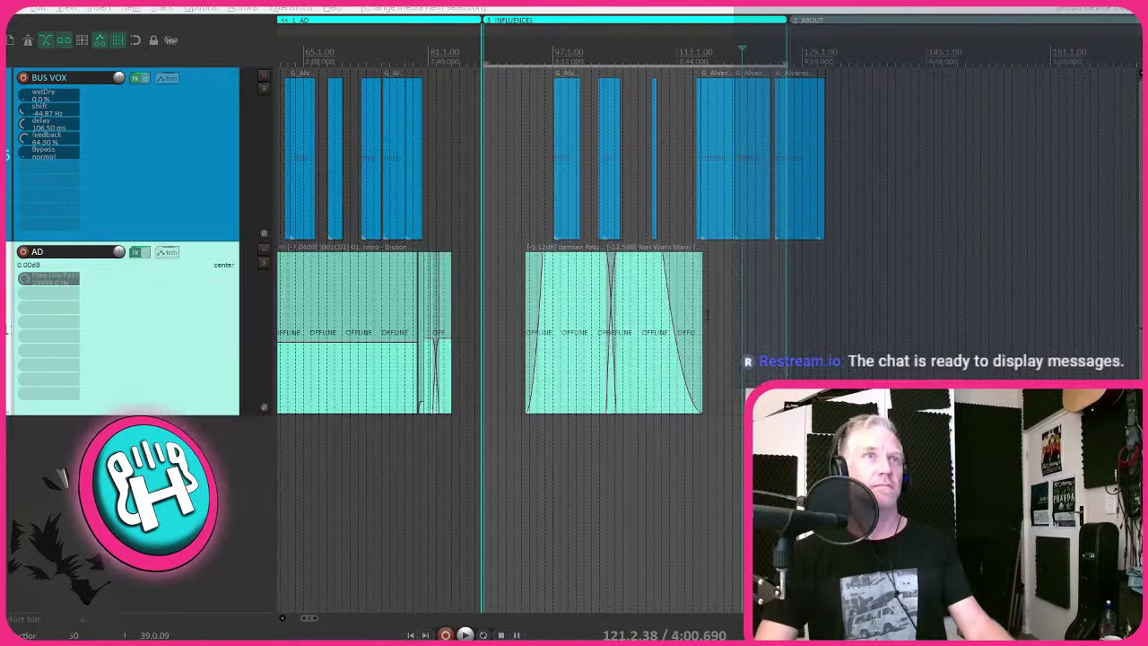
key(alt+Tab)
key(Tab)
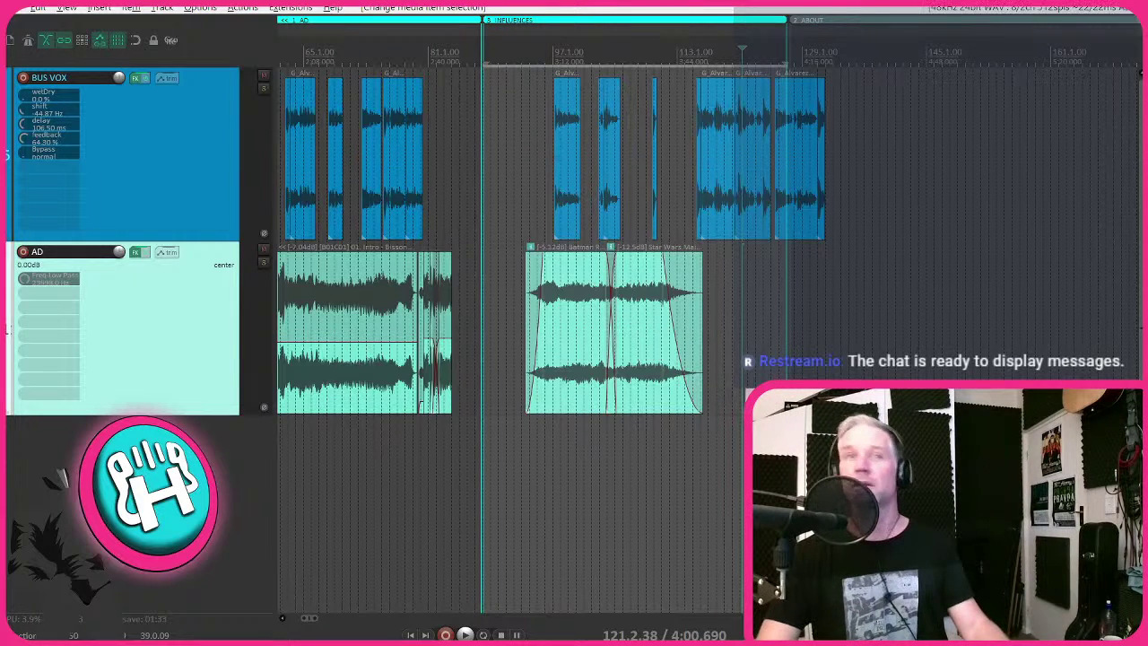
key(super)
text(res)
key(Return)
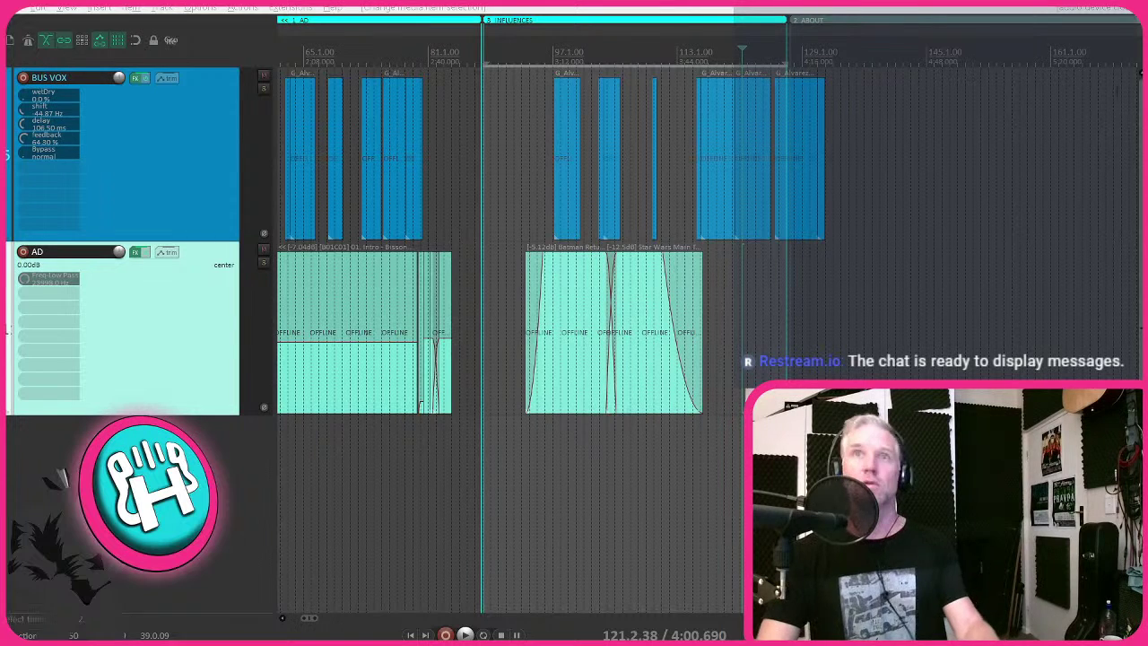
- Try to import an audio file onto the AD track after the Star Wars theme clip
key(alt+Tab)
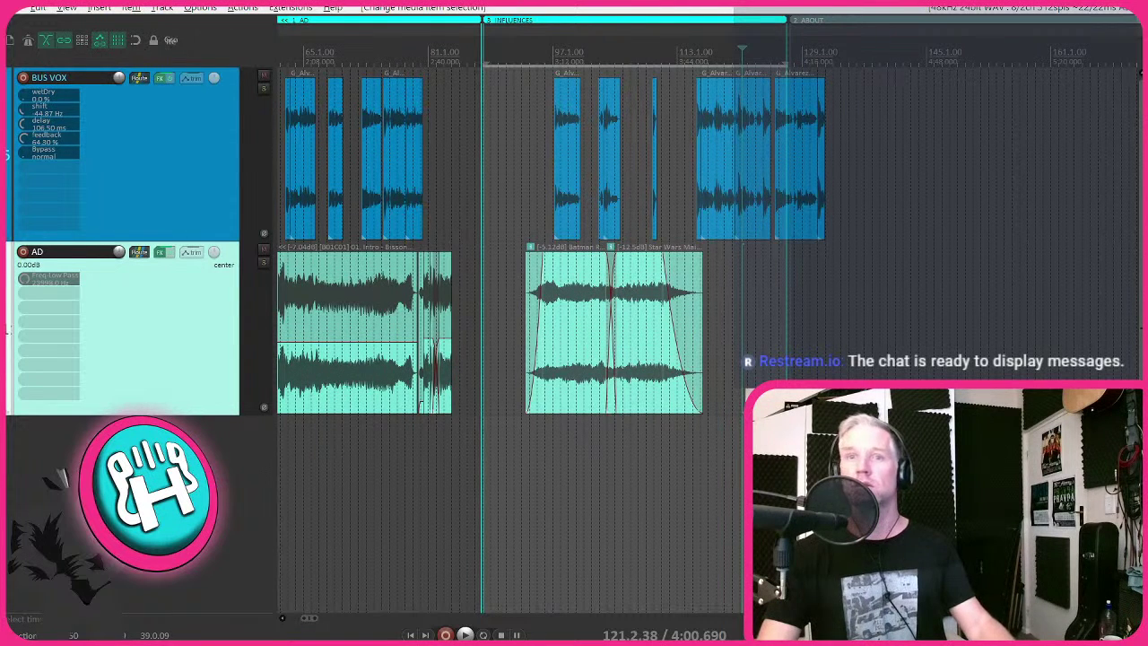
key(alt+Tab)
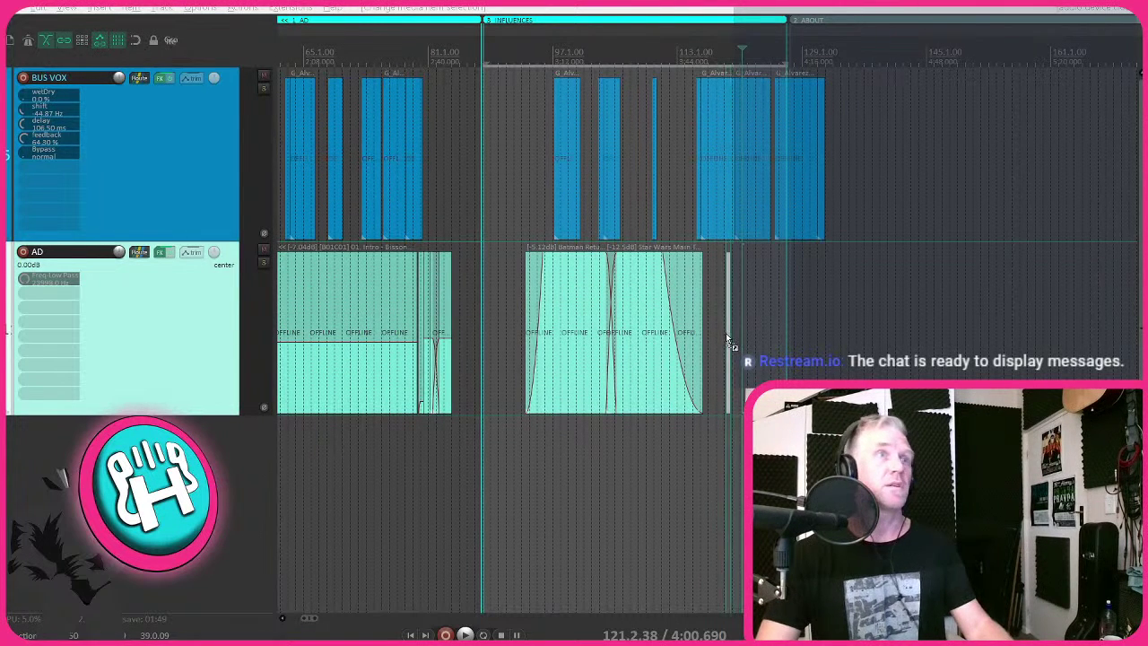
mouse_move(726, 333)
mouse_down()
mouse_move(713, 336)
mouse_move(762, 345)
mouse_move(751, 348)
mouse_up()
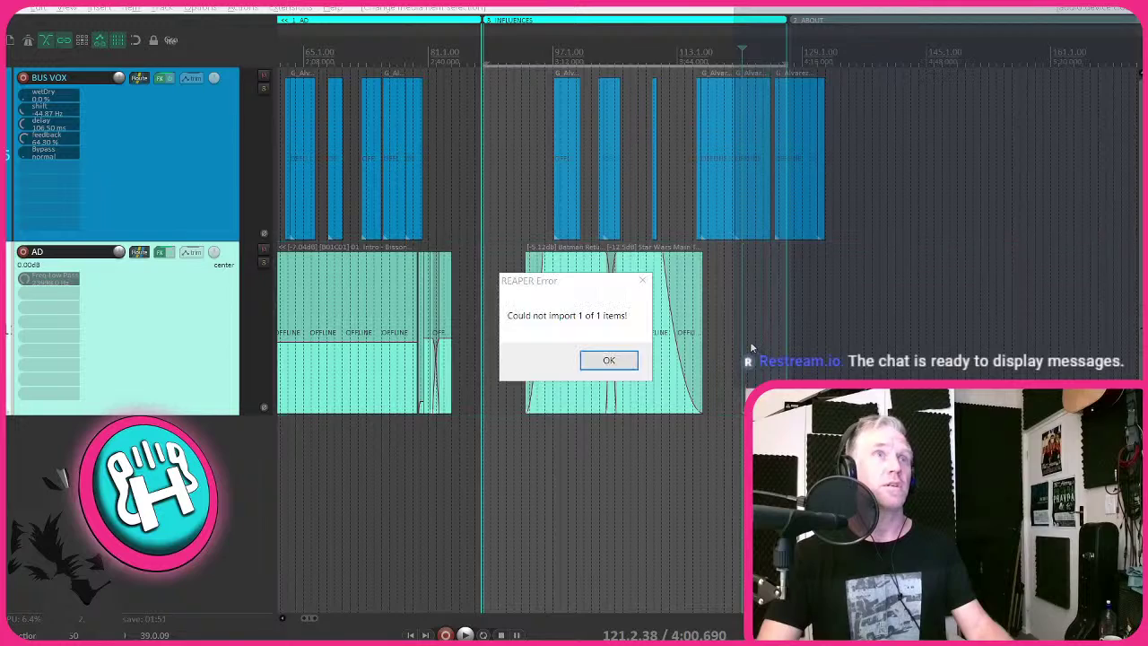
key(Return)
scroll(751, 348, up, 10)
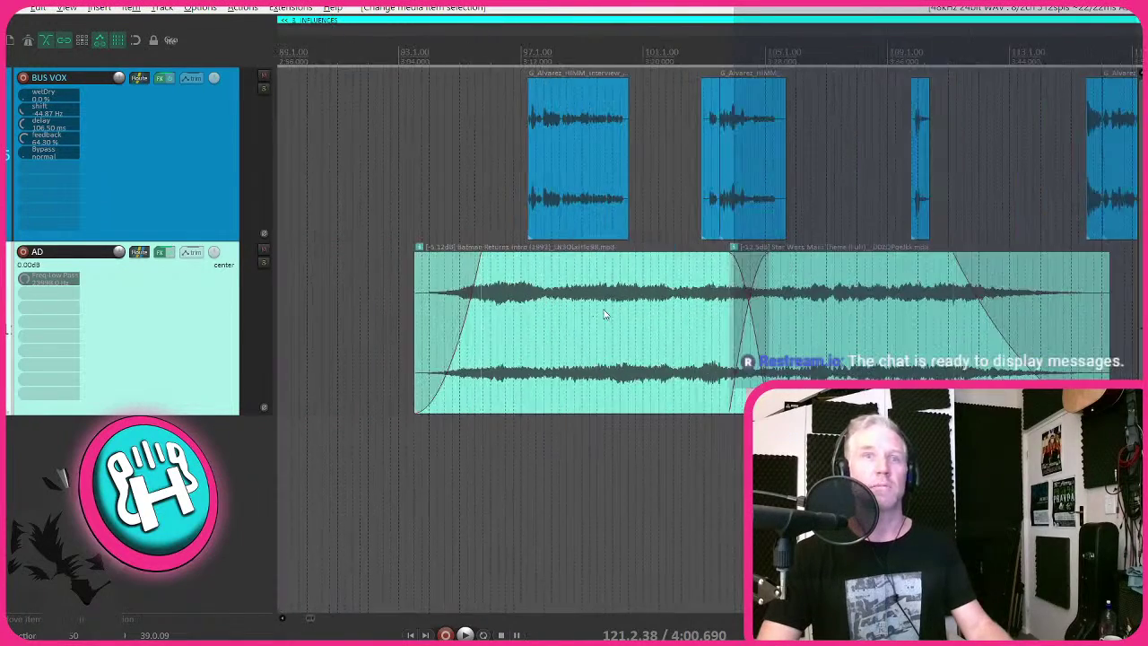
drag(802, 318, 840, 347)
click(608, 360)
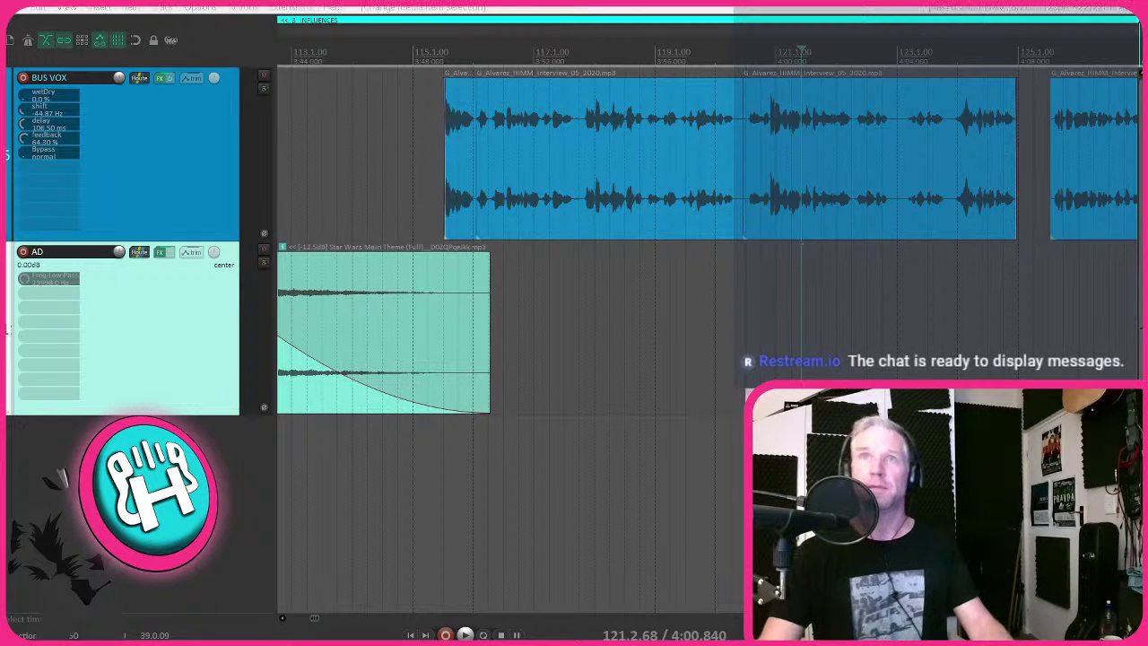
key(alt+Tab)
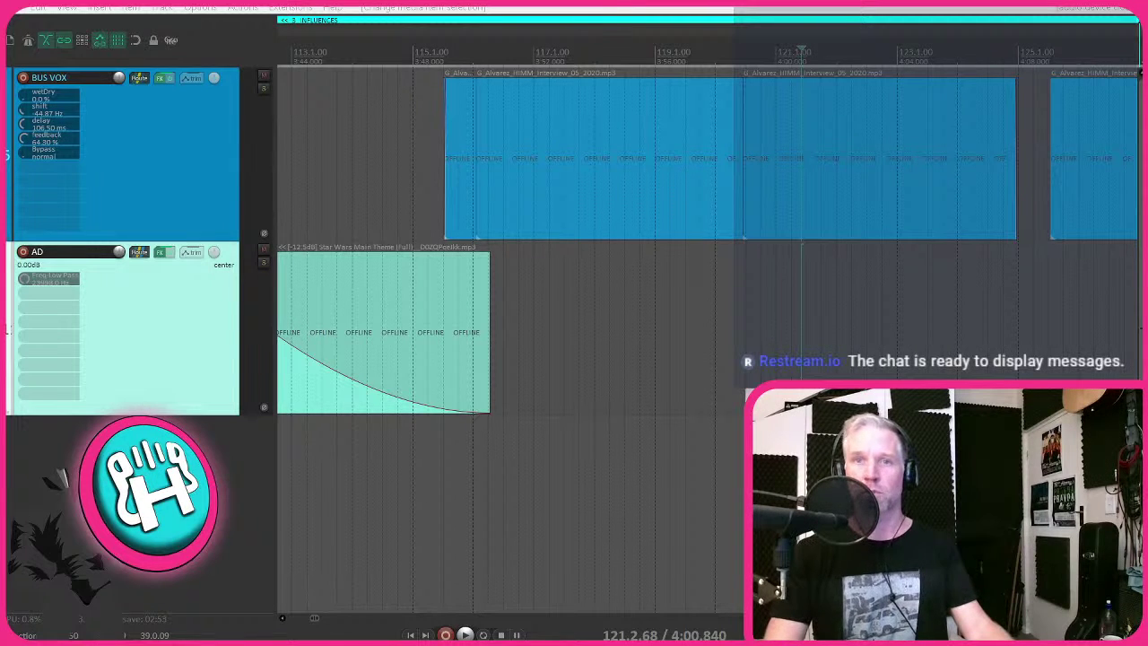
drag(690, 429, 549, 355)
click(605, 358)
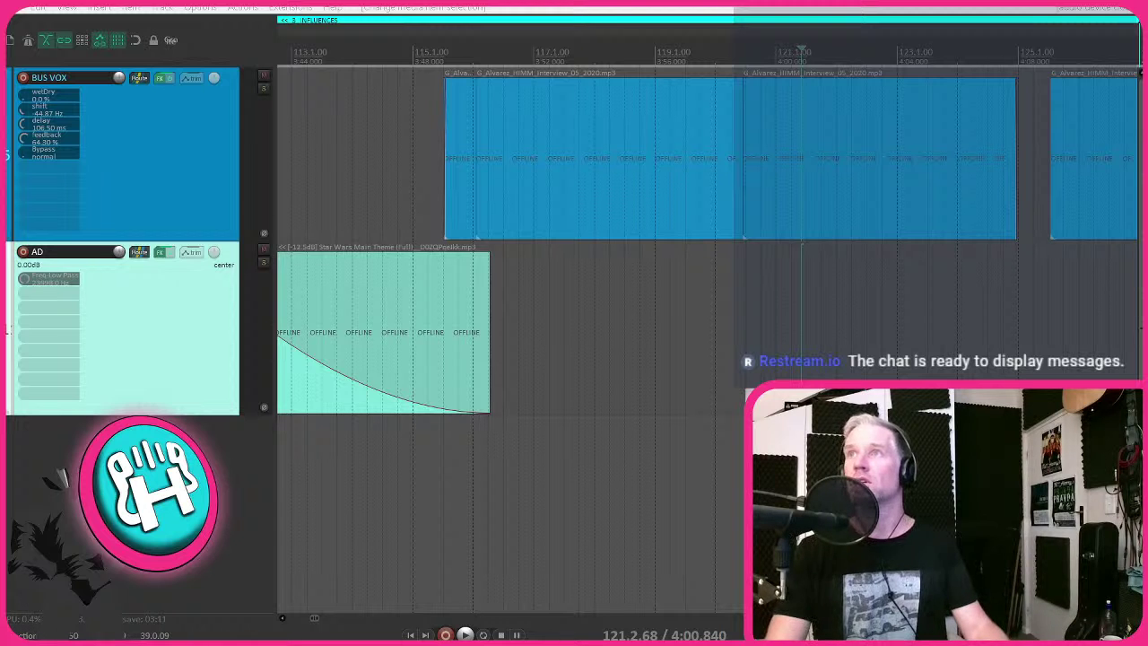
- Open the Brave browser with the second of the listed user profiles
key(super)
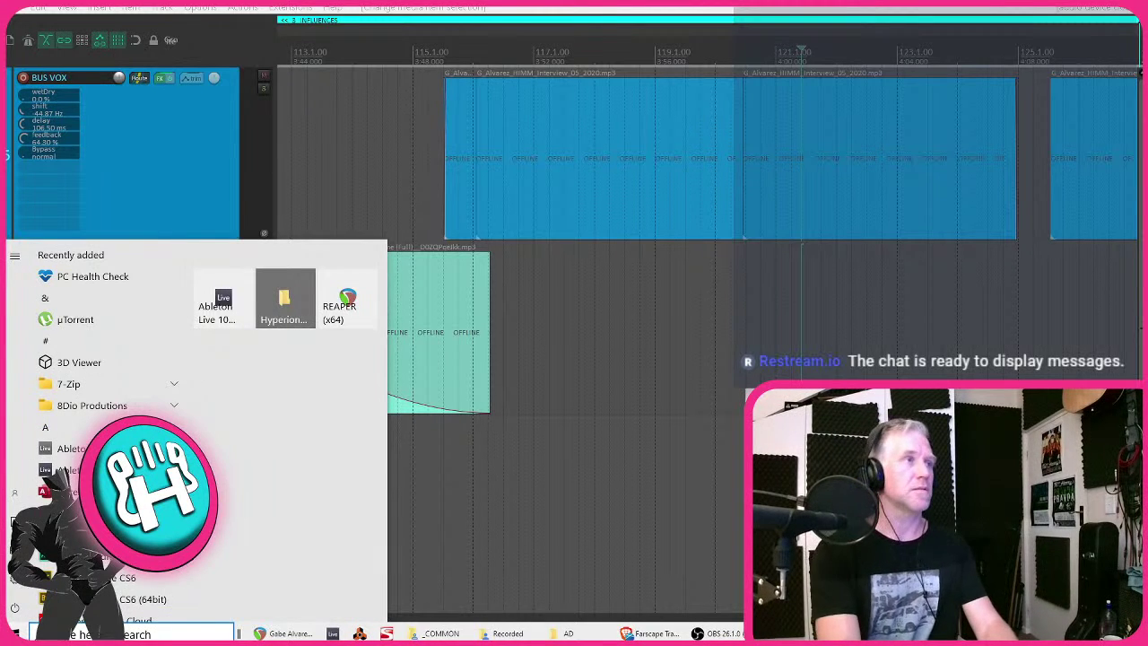
text(bra)
key(Return)
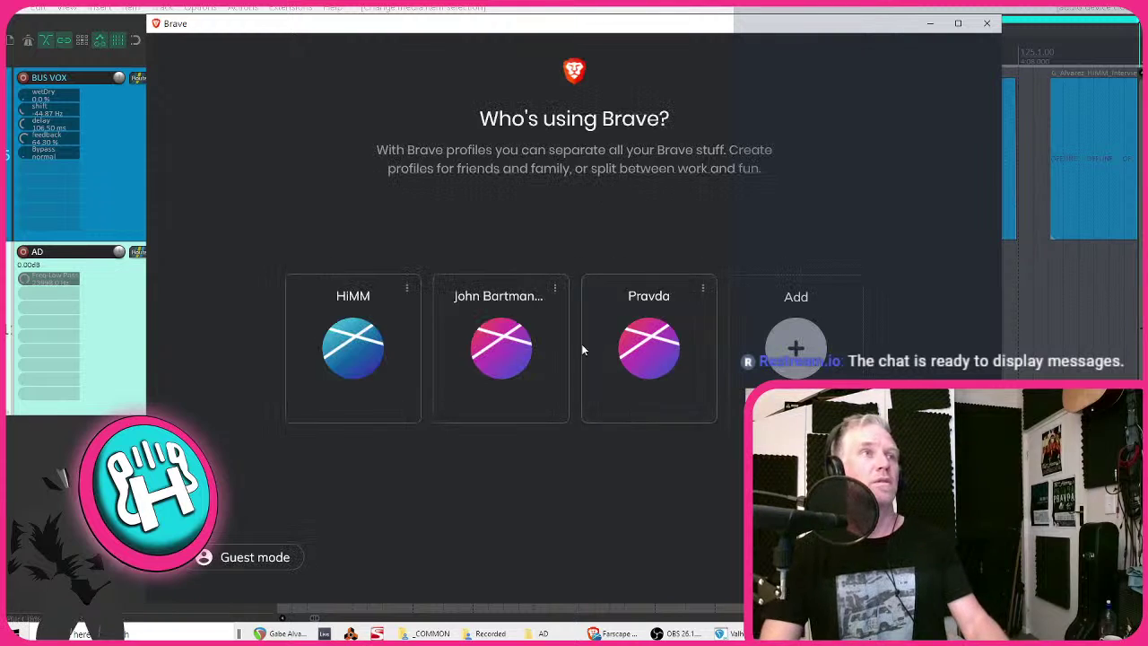
click(529, 345)
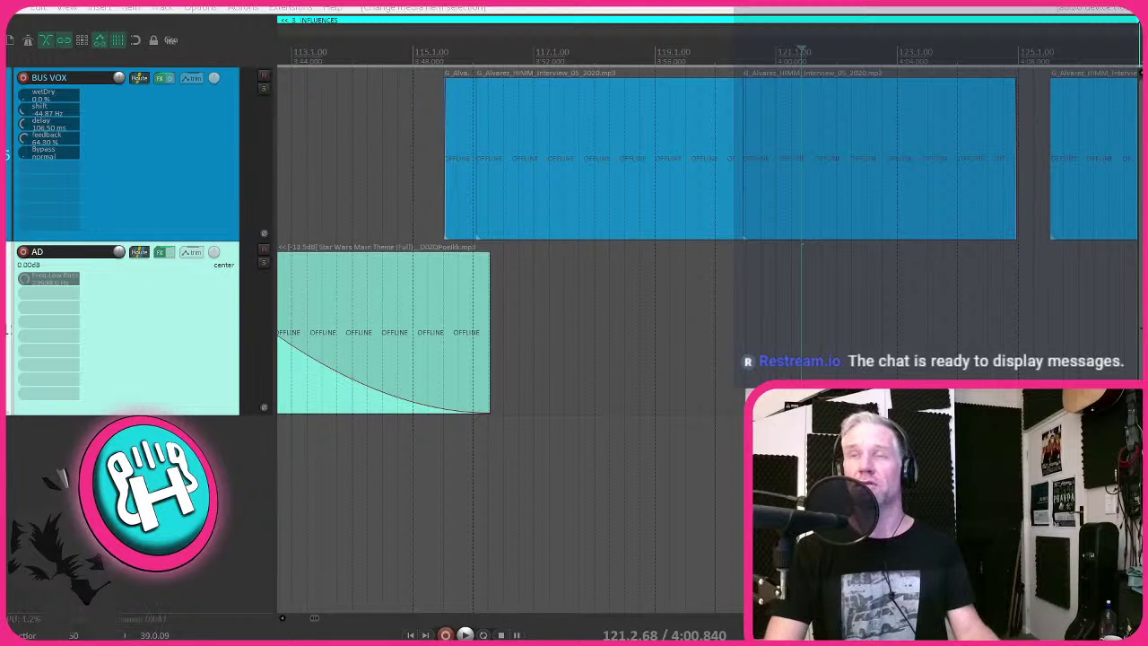
key(alt+Tab)
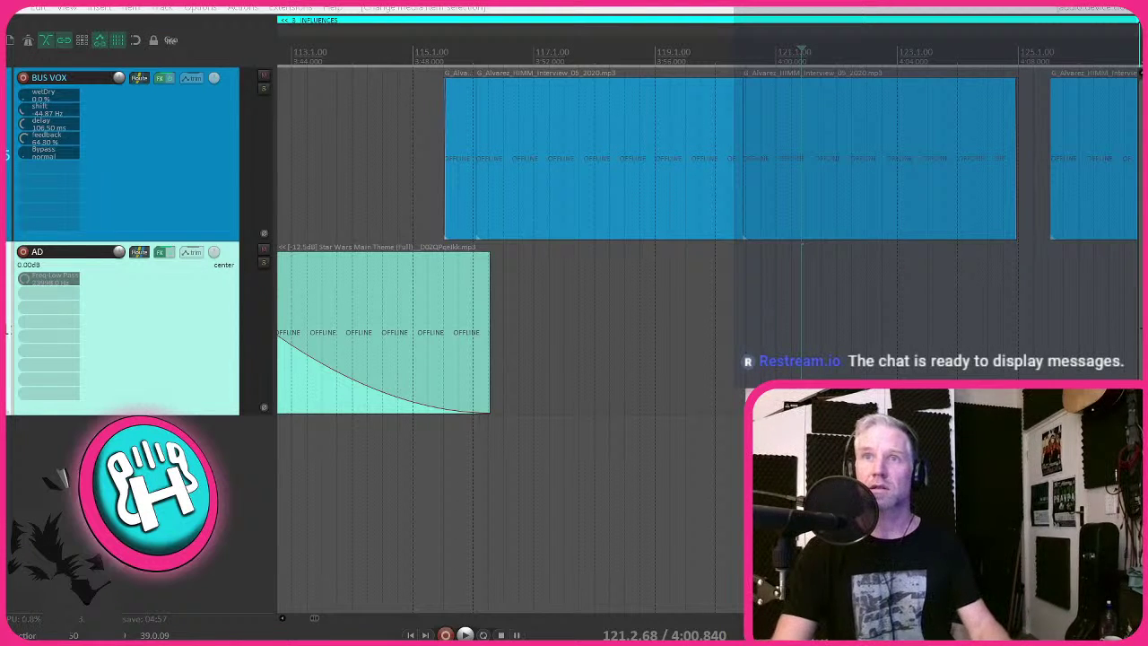
- Launch Audacity and start recording the computer's audio playback to a new stereo track
key(super)
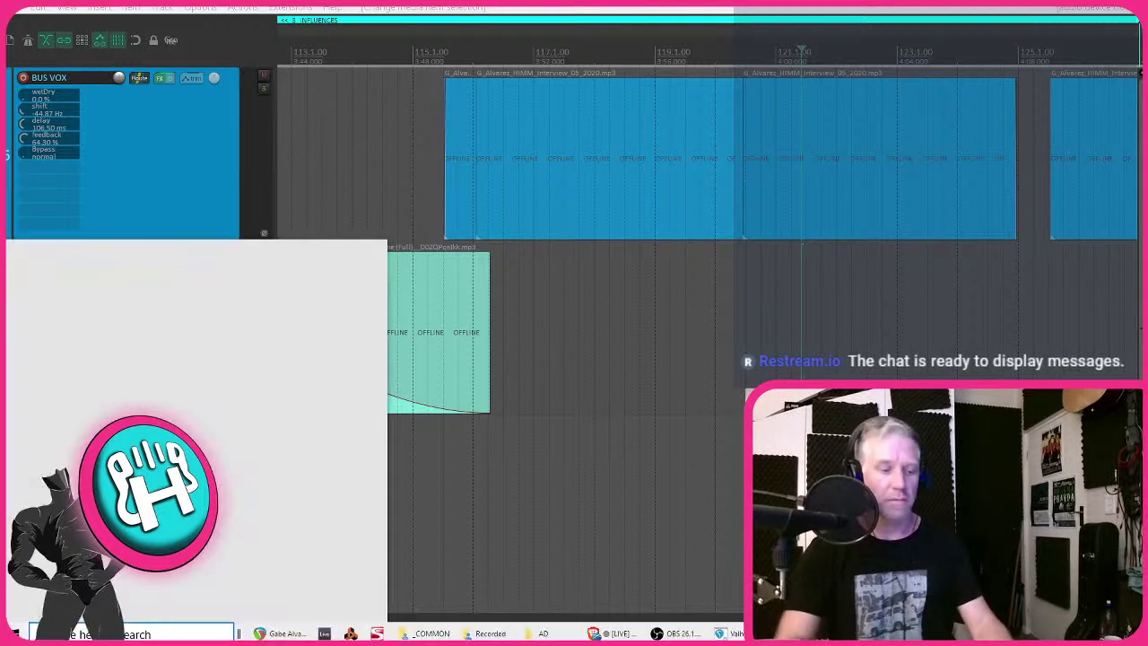
text(auda)
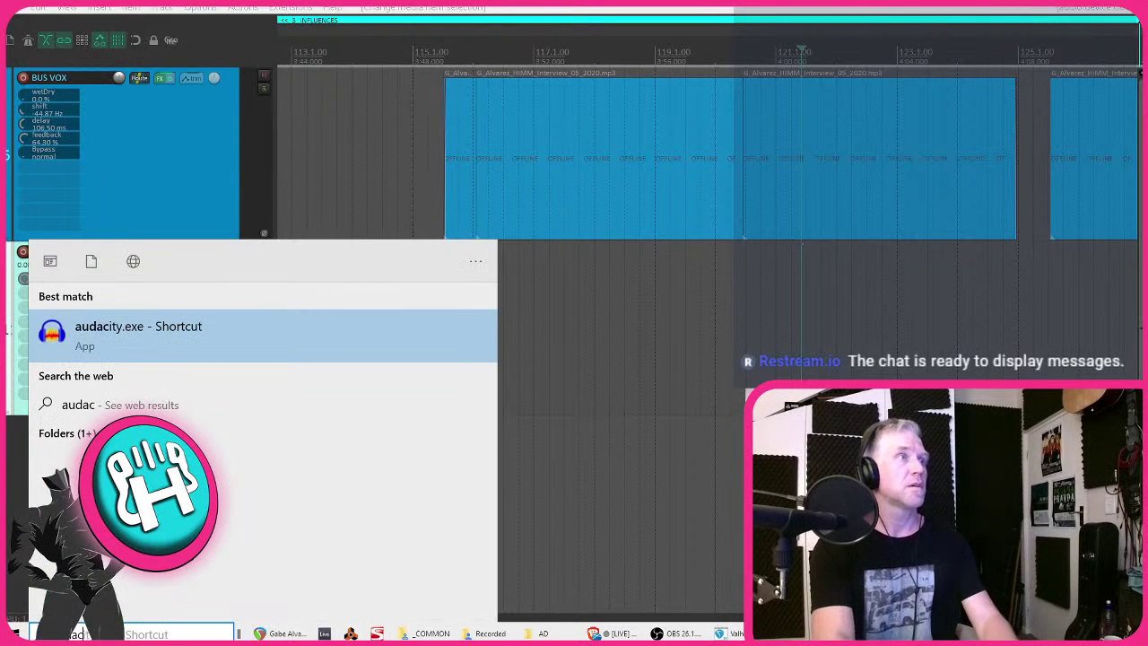
text(c)
key(Return)
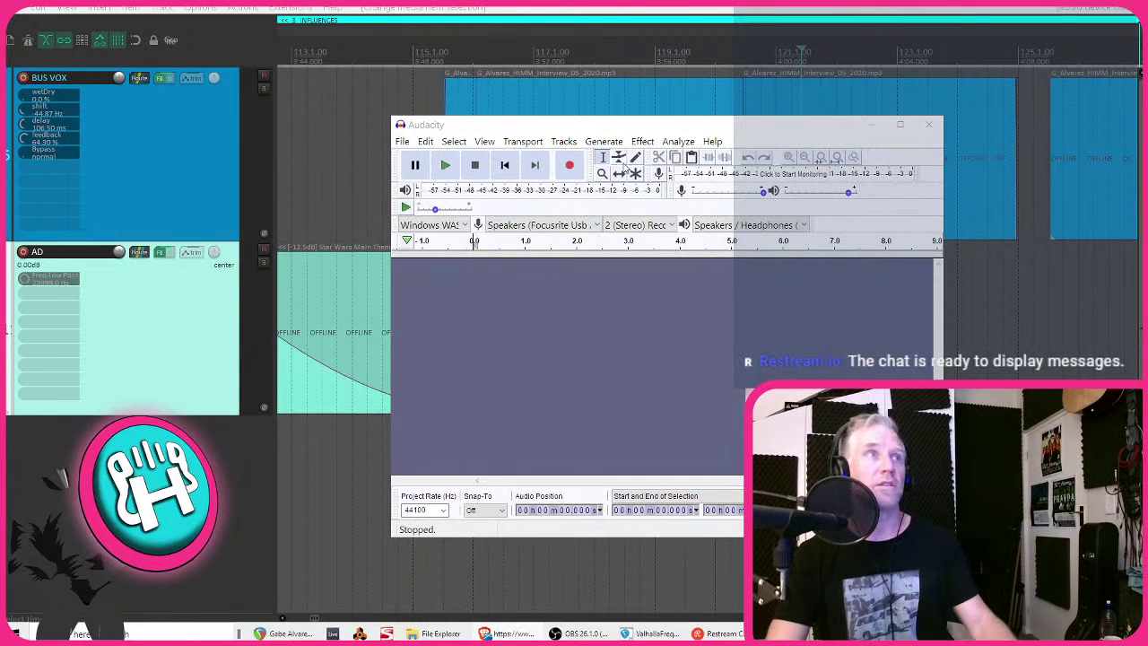
click(569, 171)
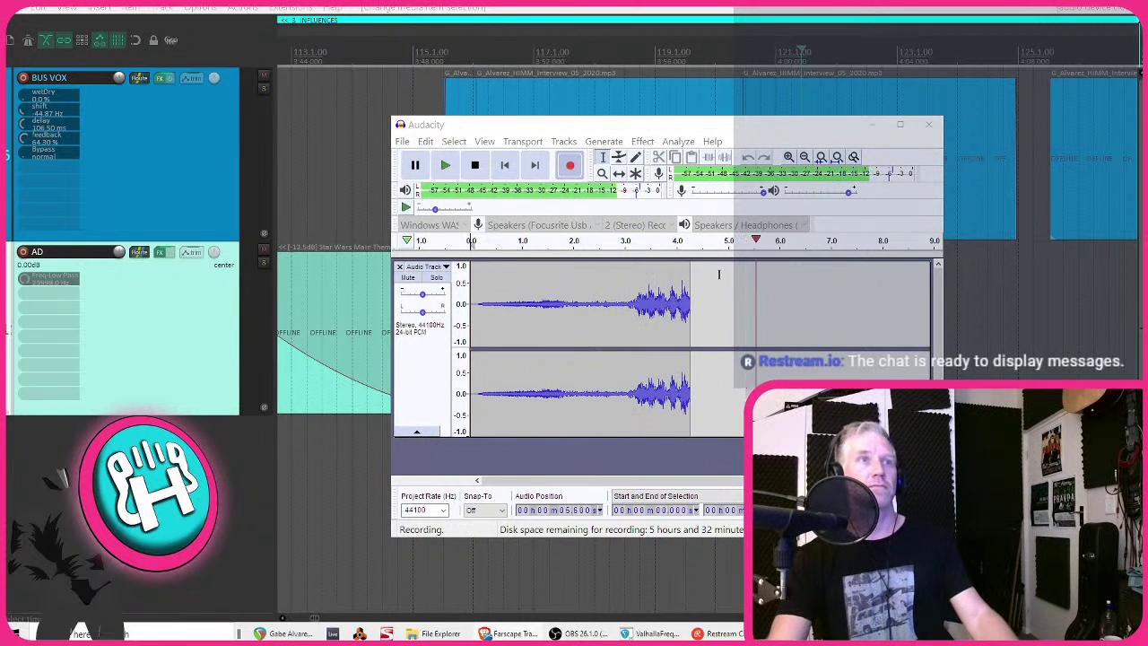
- Enlarge the Audacity window and stop the recording at about 1:01, once the music has faded out
drag(628, 124, 371, 33)
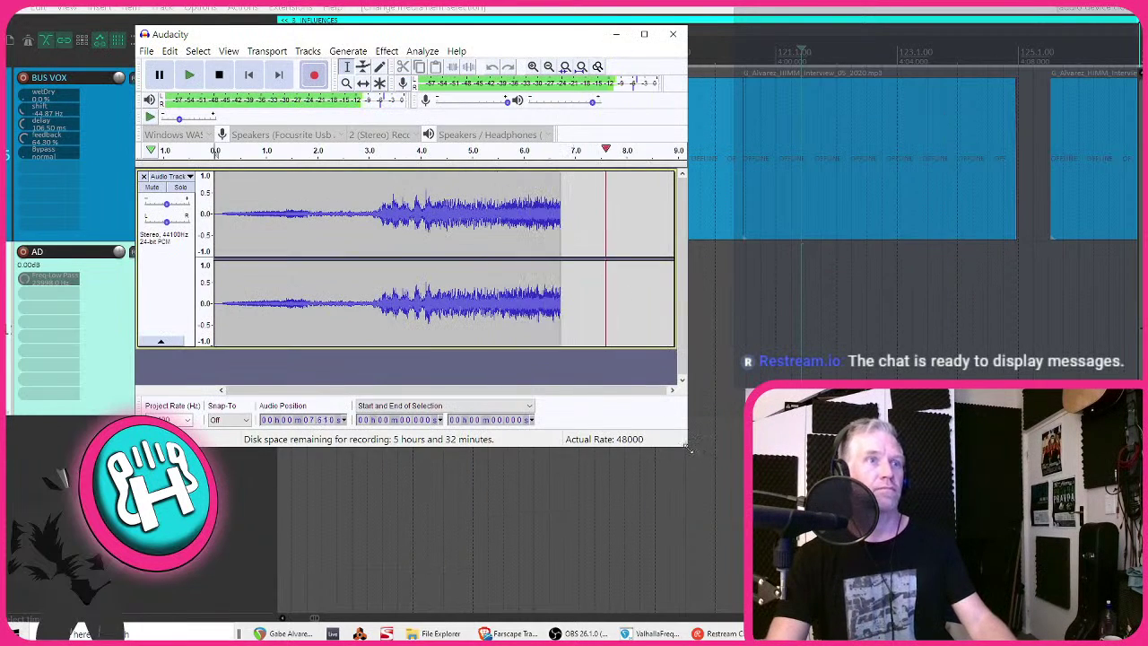
drag(687, 446, 913, 550)
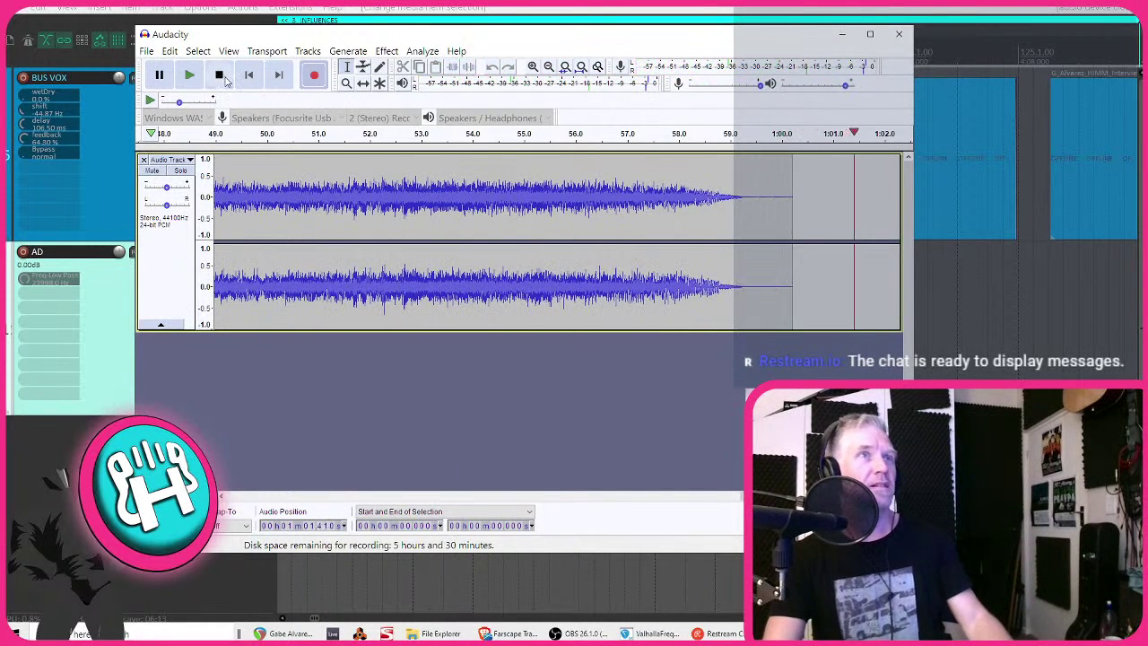
key(space)
drag(451, 36, 600, 40)
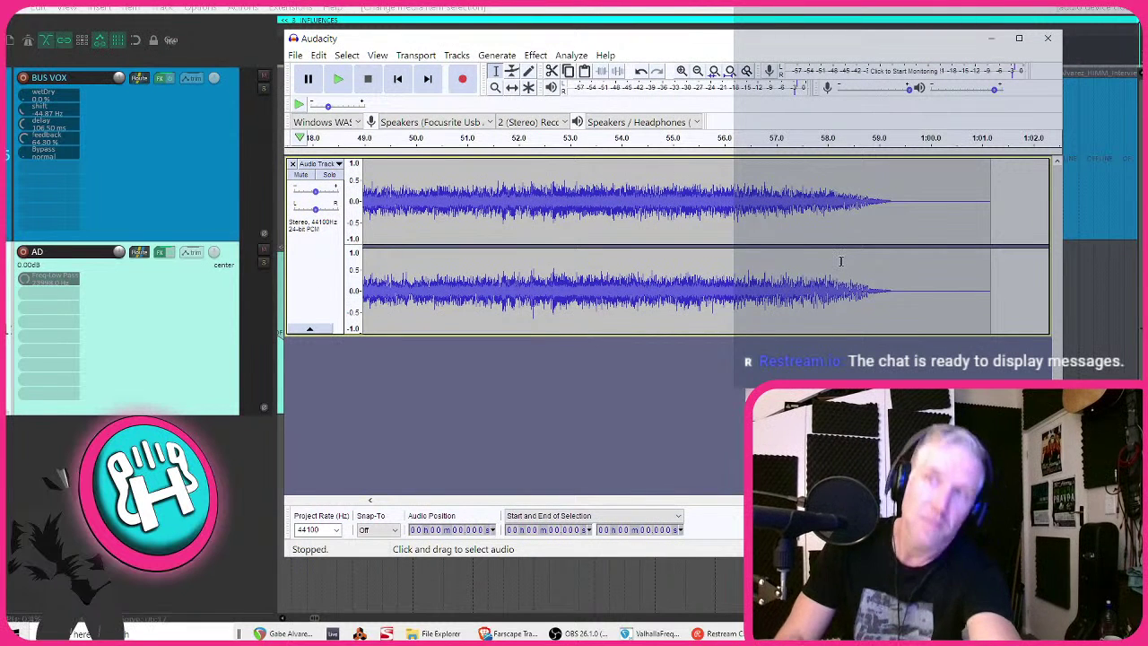
- Export the recording to the Desktop as farscape.mp3, leave the metadata tags empty, and close Audacity
click(295, 55)
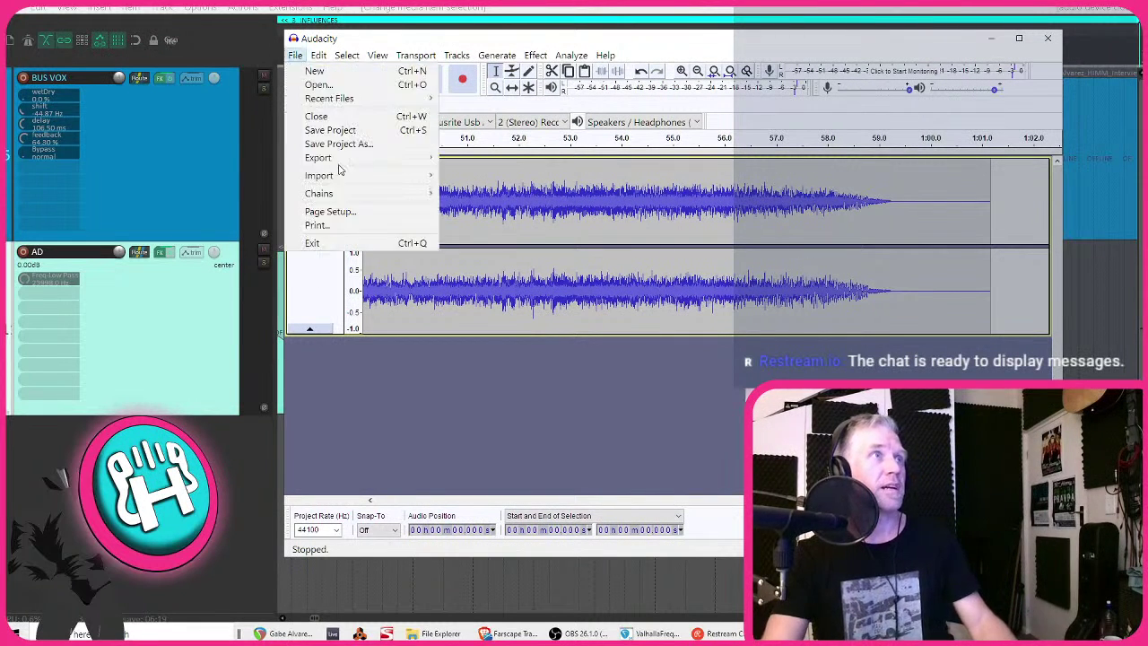
mouse_move(345, 161)
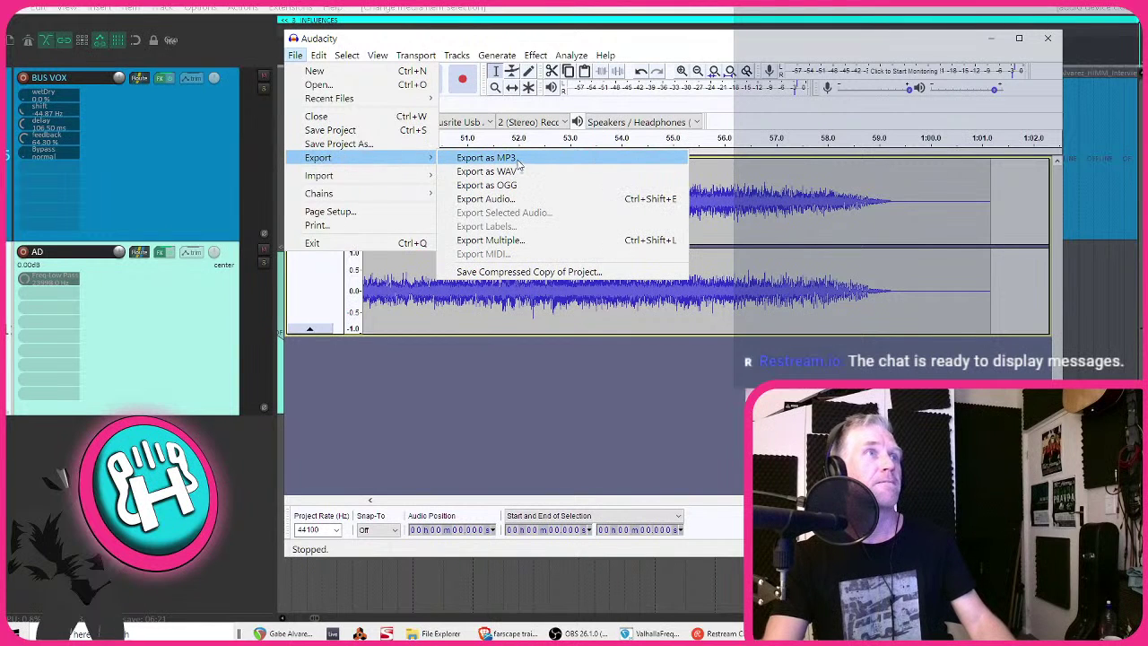
click(516, 159)
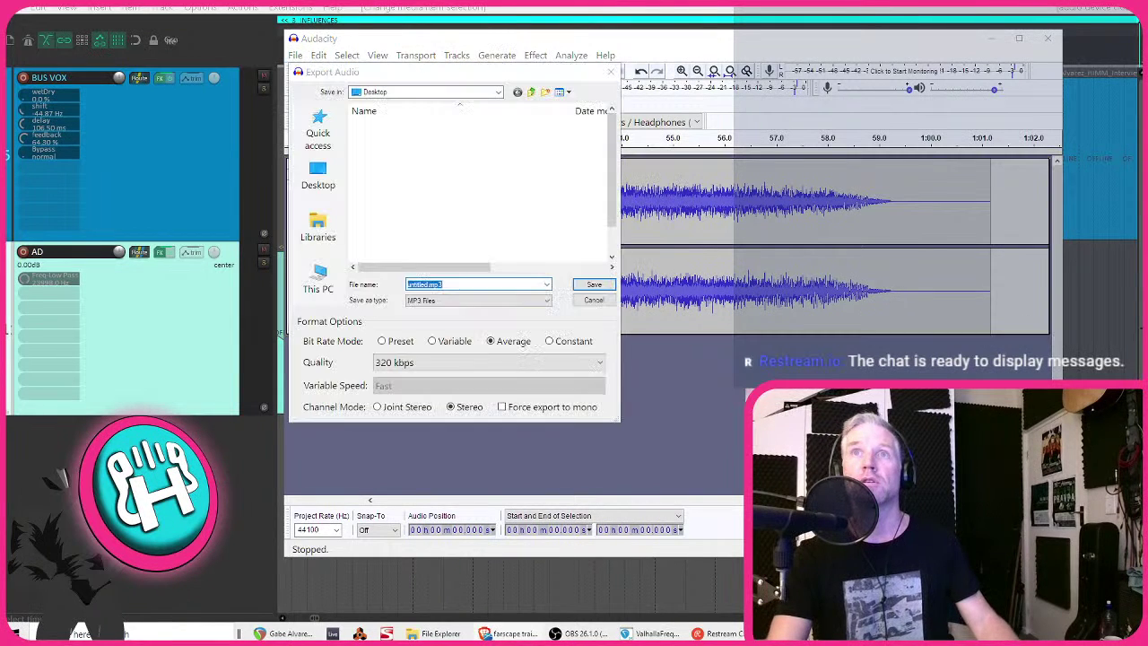
click(321, 176)
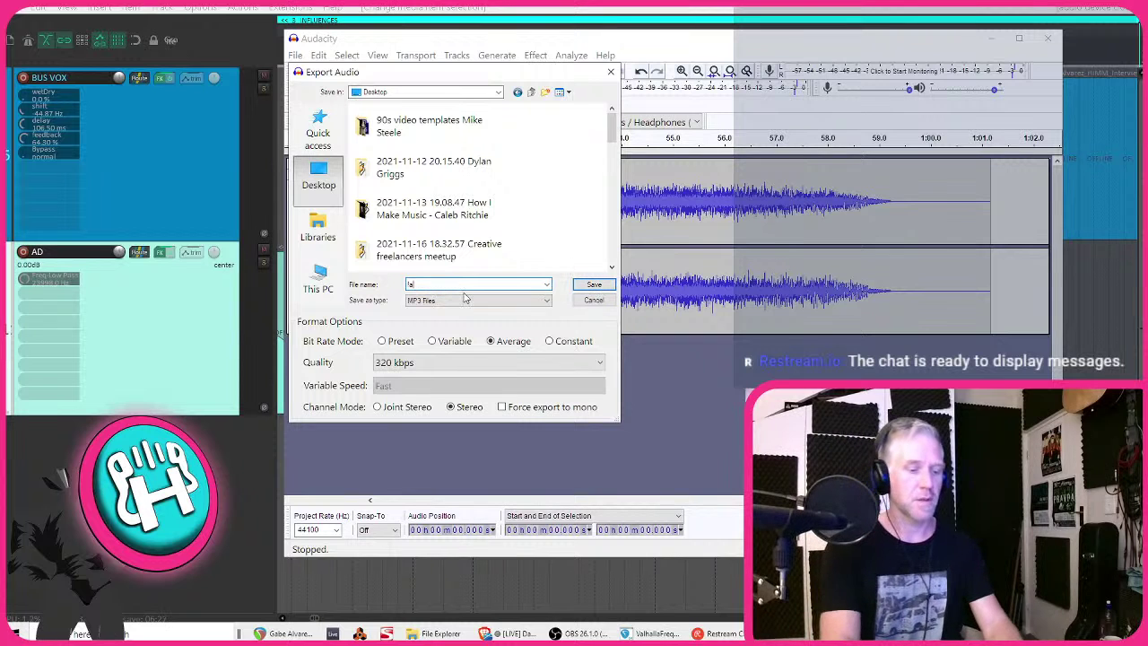
key(Return)
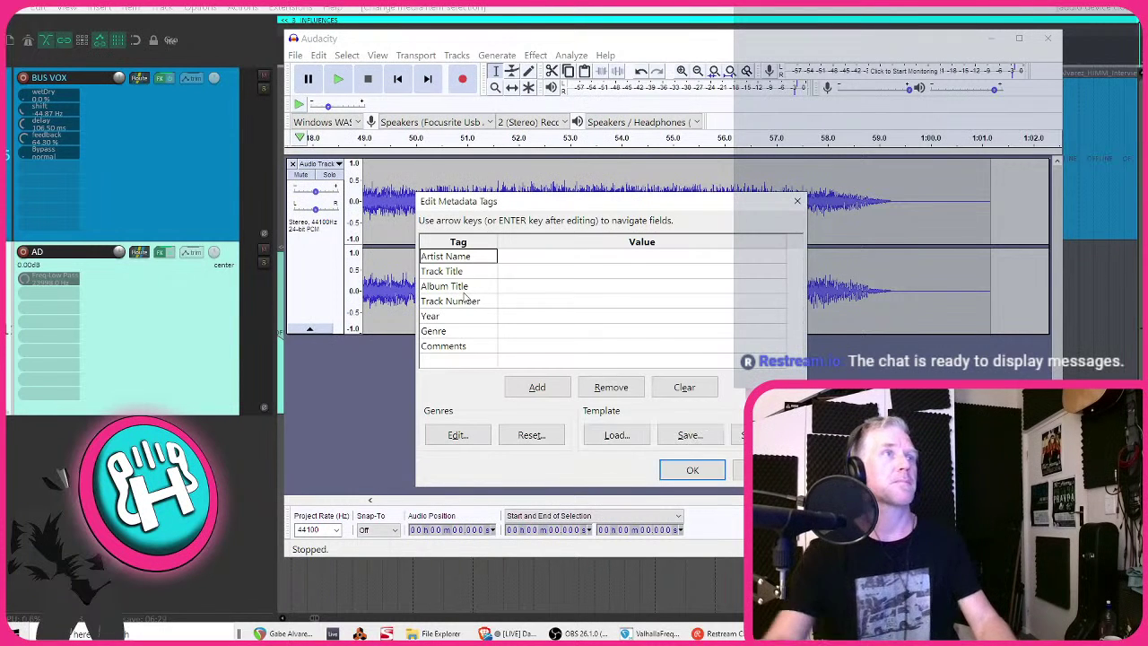
click(718, 468)
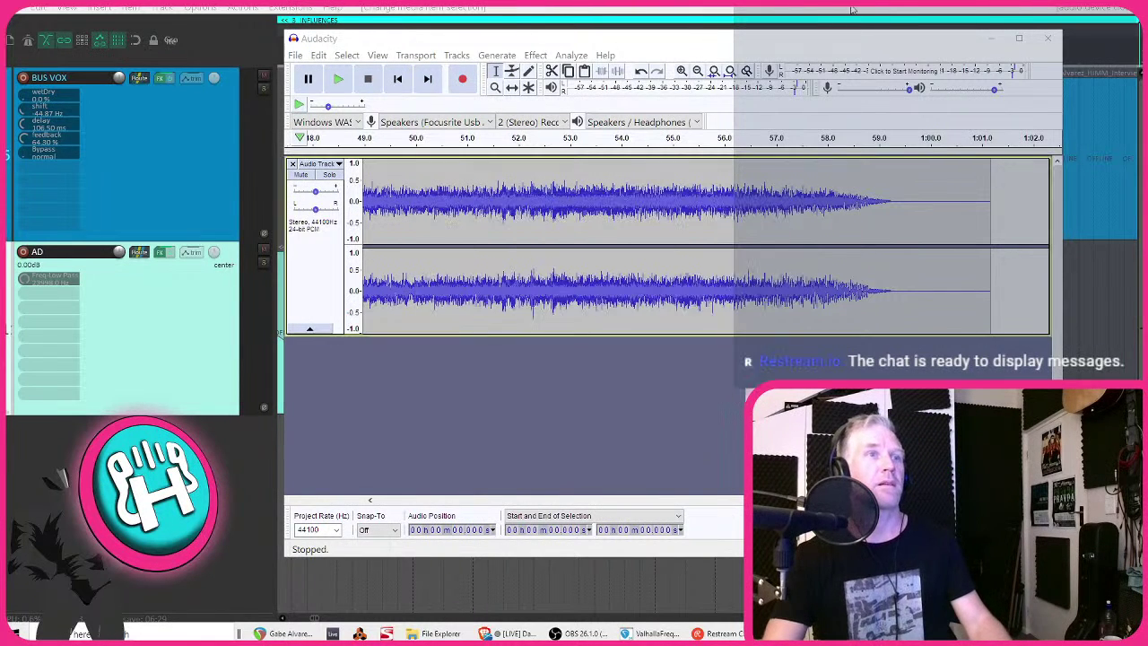
click(1046, 42)
click(705, 300)
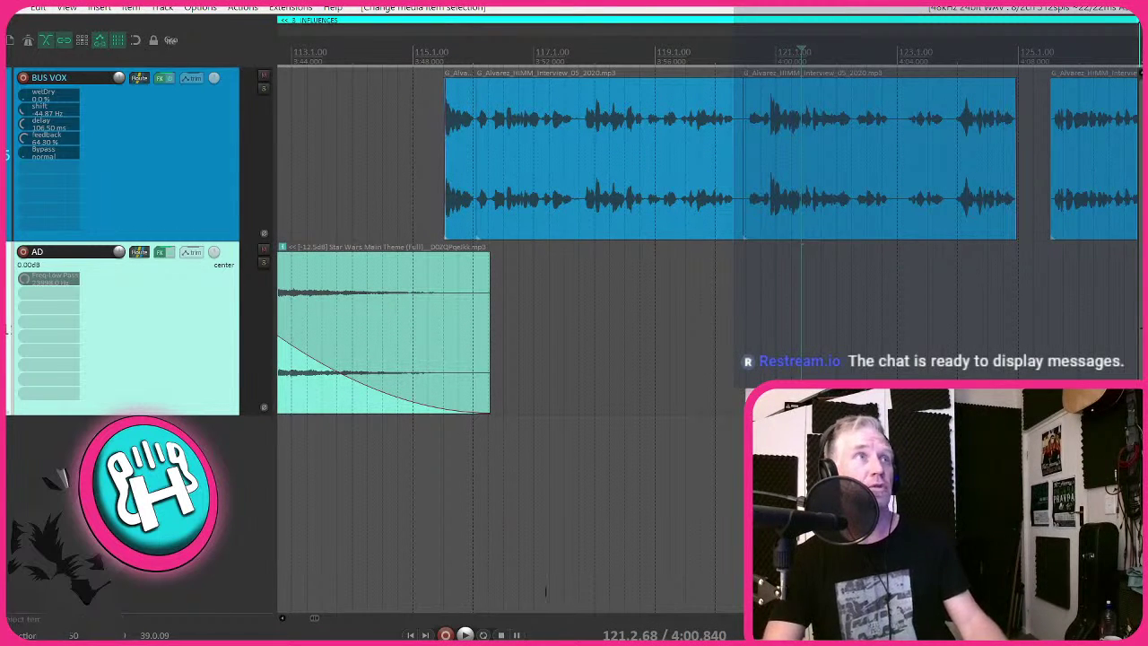
- Show the desktop and close the floating ValhallaFreqEcho plugin window covering it
key(super+d)
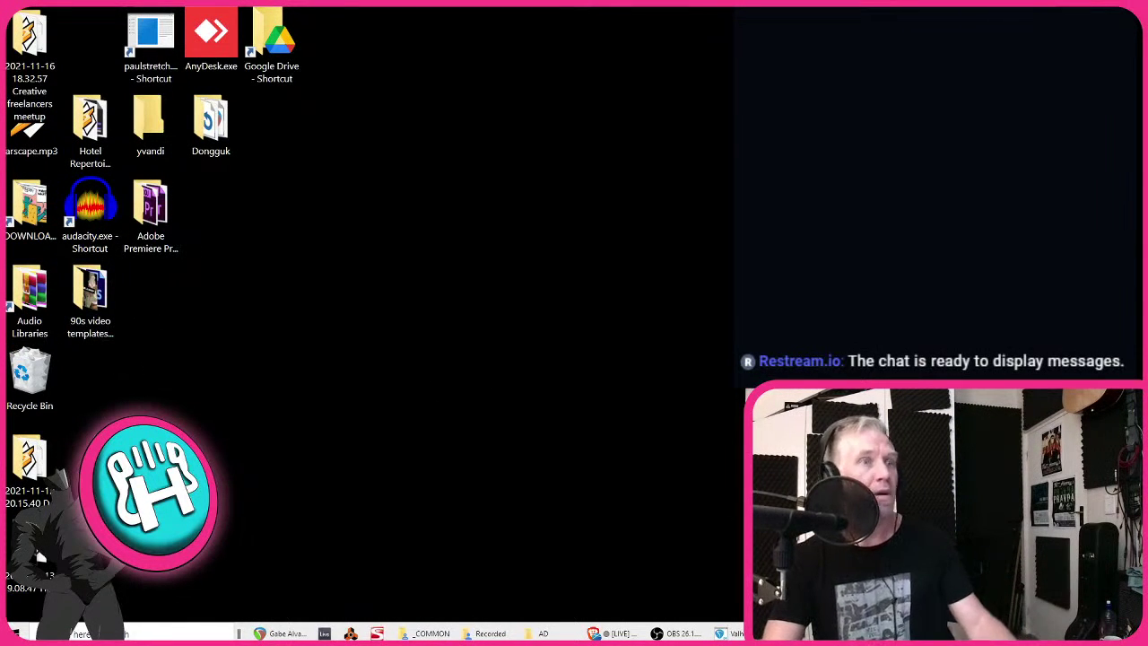
right_click(866, 633)
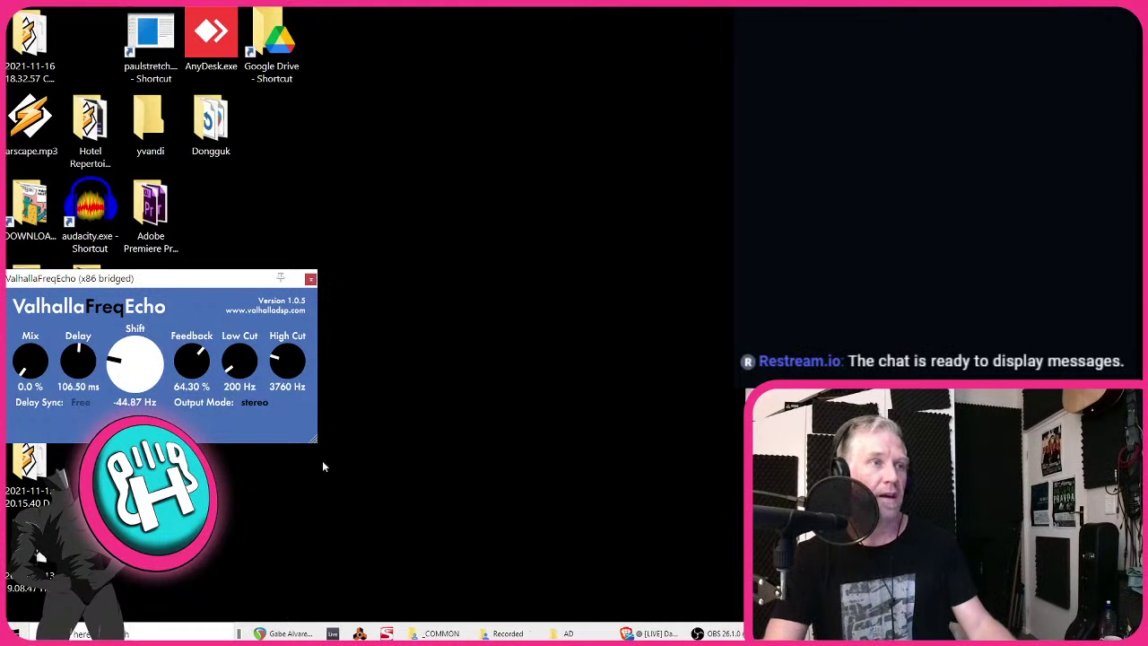
click(310, 278)
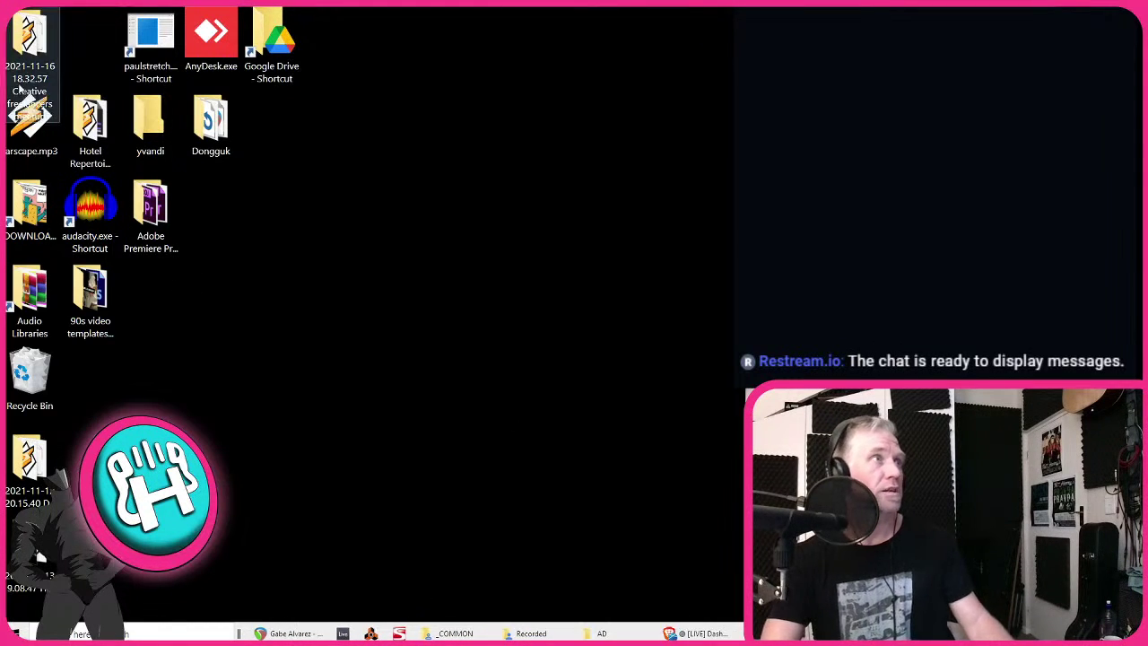
- Import farscape.mp3 from the Desktop onto the AD track after the Star Wars theme clip
right_click(619, 633)
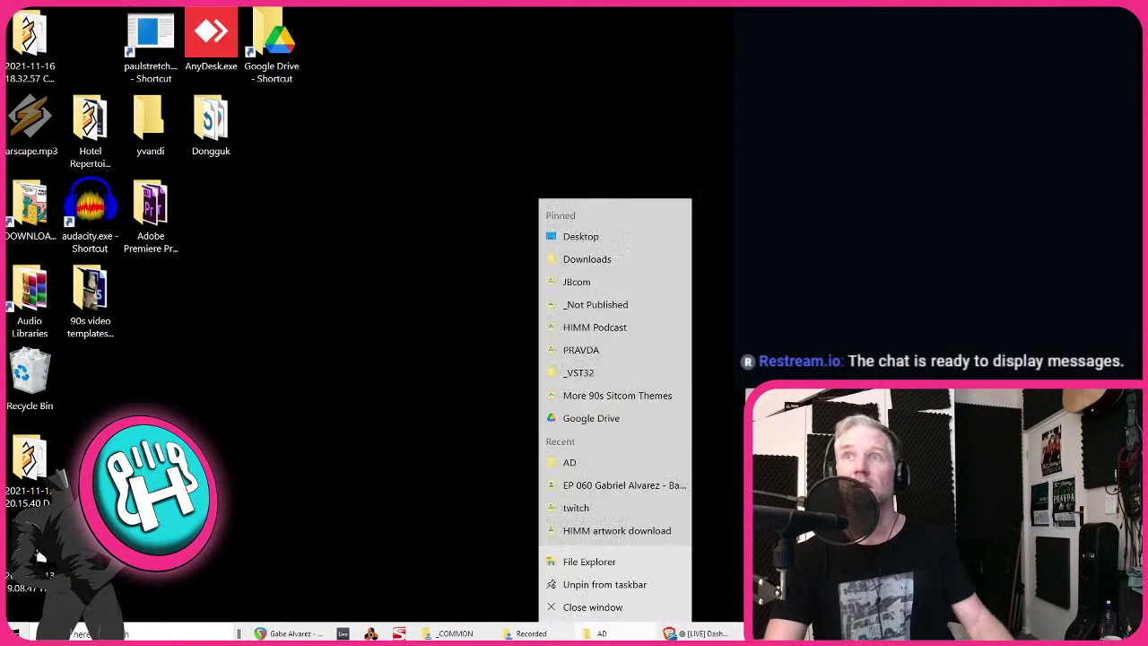
key(Escape)
click(371, 633)
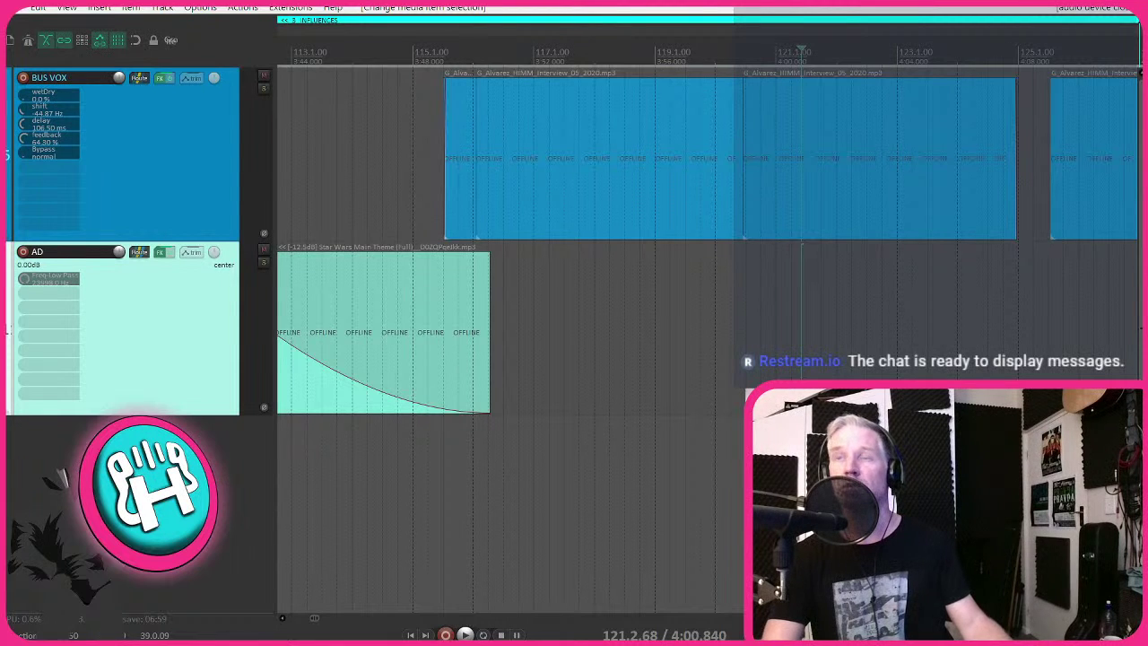
mouse_move(81, 629)
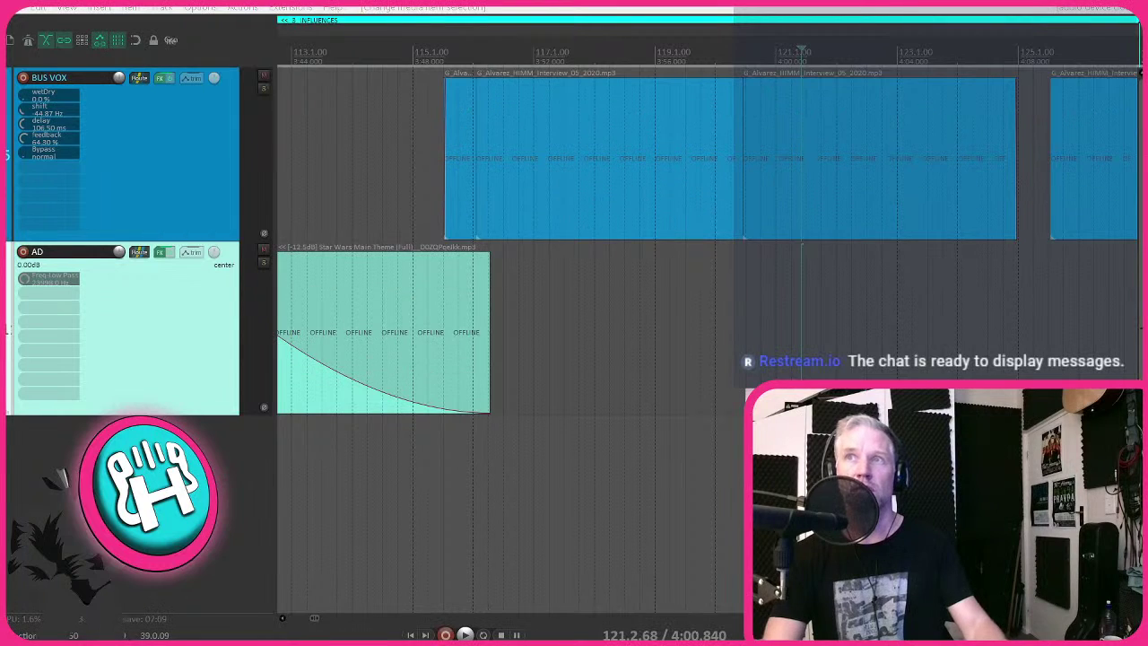
drag(601, 323, 614, 323)
scroll(674, 352, down, 5)
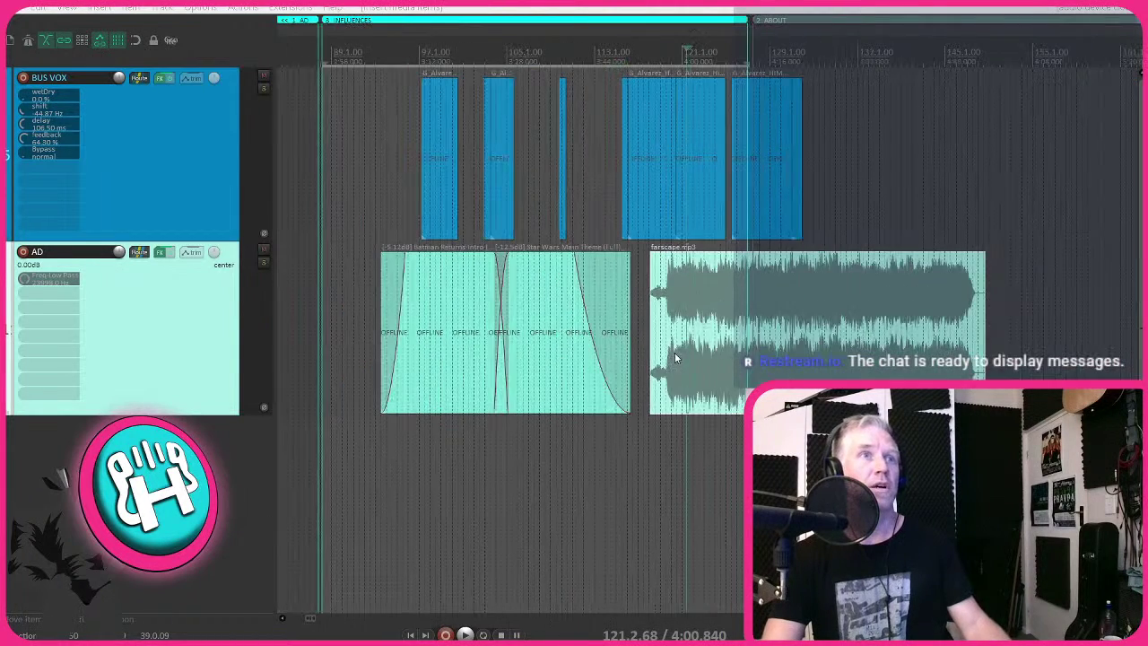
- Move the farscape clip on the AD track earlier so it starts at about bar 119, under the INFLUENCES vocals
scroll(699, 339, up, 3)
click(436, 323)
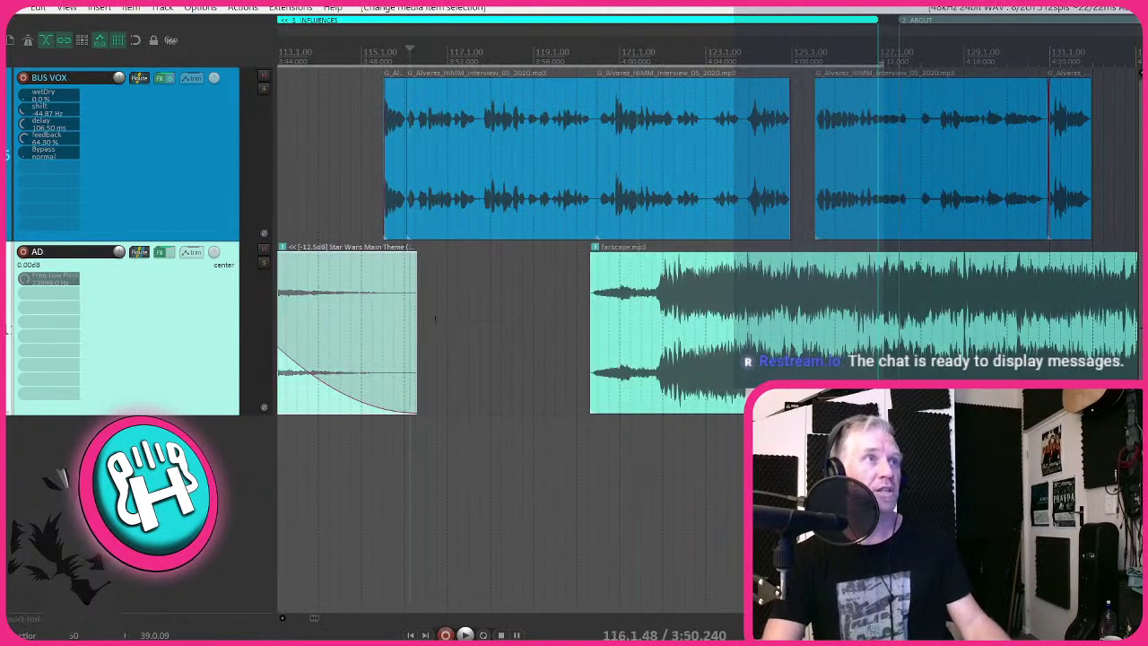
scroll(494, 301, up, 2)
drag(785, 310, 702, 328)
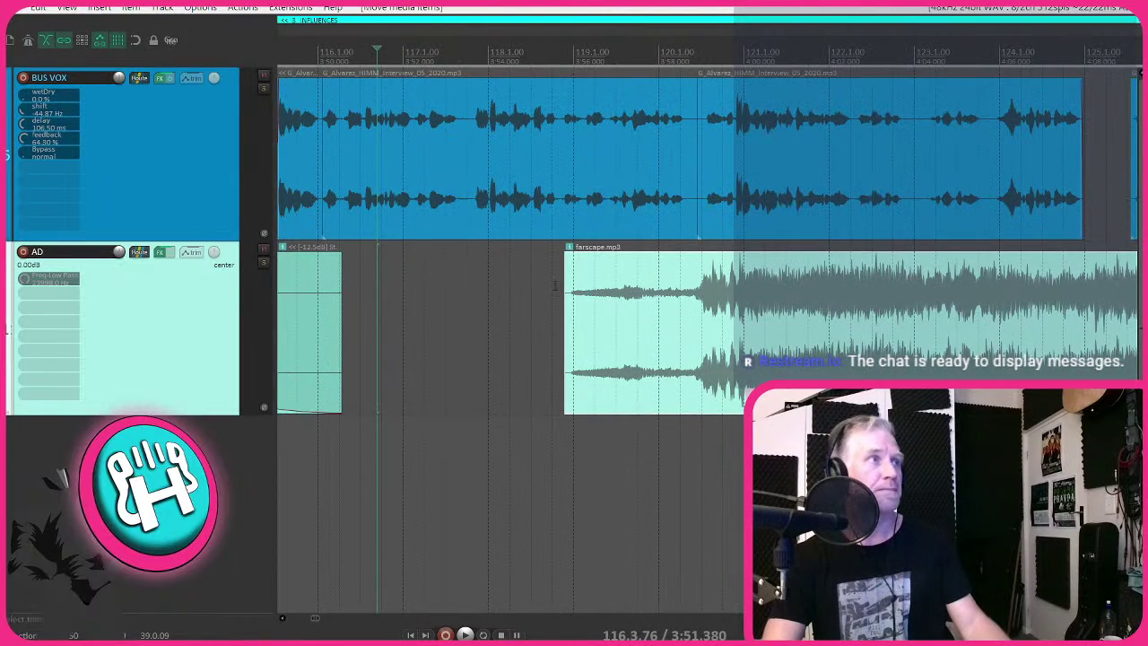
- Lower the farscape clip's volume to about -11.7 dB and trim off its quiet intro and its end past about bar 125
drag(632, 253, 633, 320)
scroll(633, 320, down, 3)
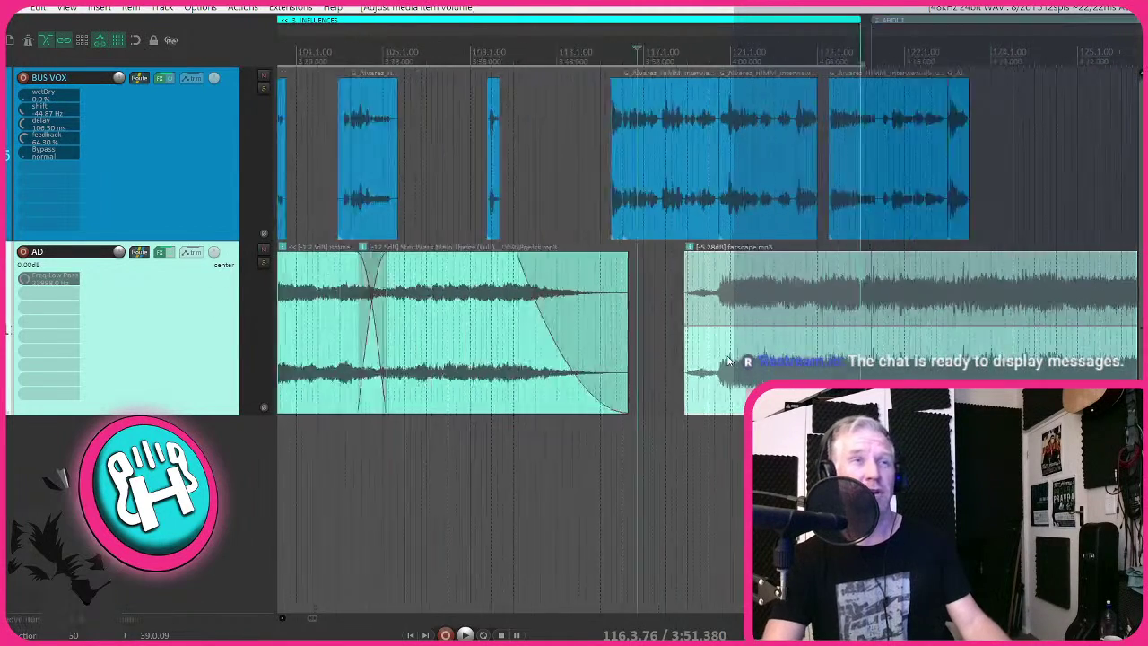
drag(832, 323, 836, 352)
scroll(866, 348, down, 3)
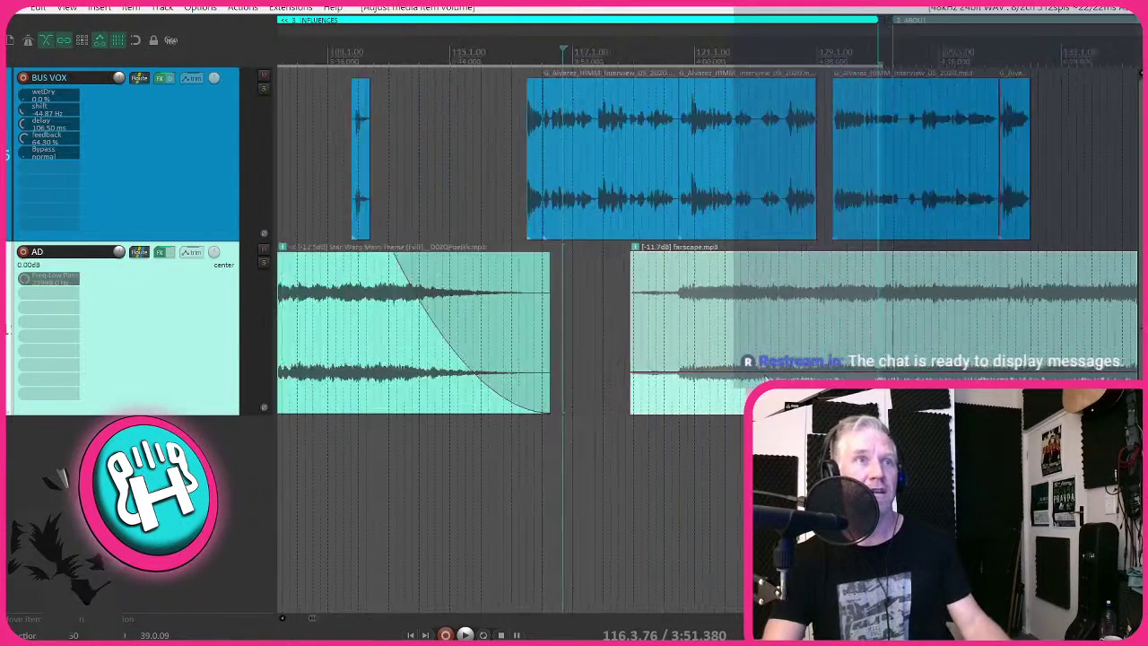
scroll(753, 330, up, 5)
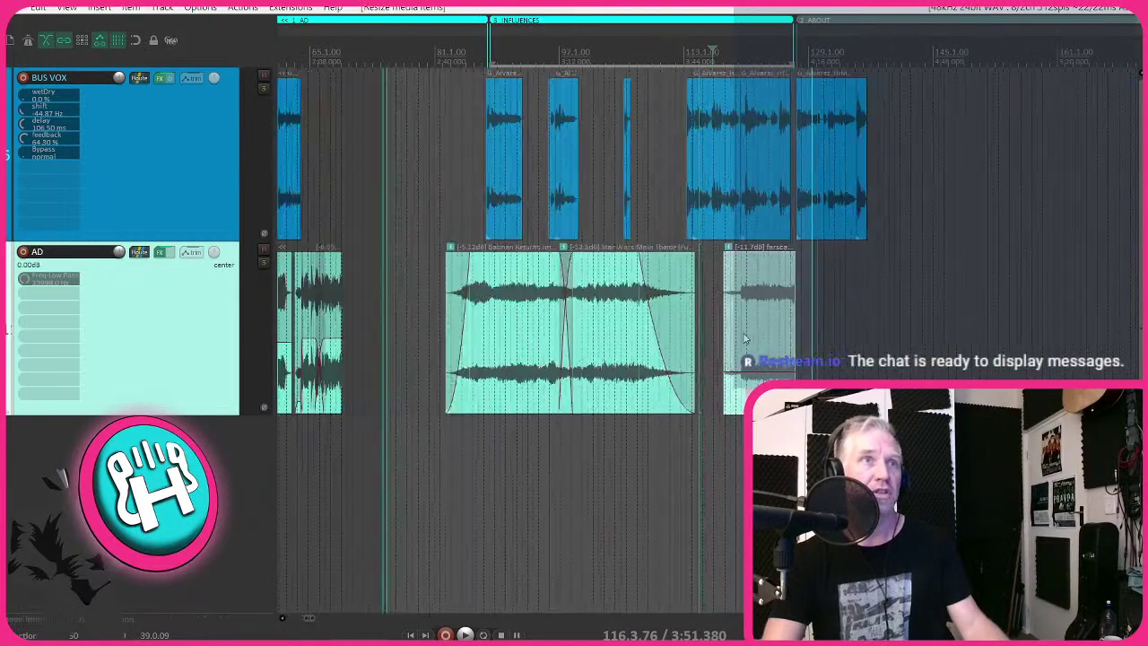
- Play the passage from the Star Wars fade-out into the following vocals, checking where the farscape music should enter
click(590, 323)
key(space)
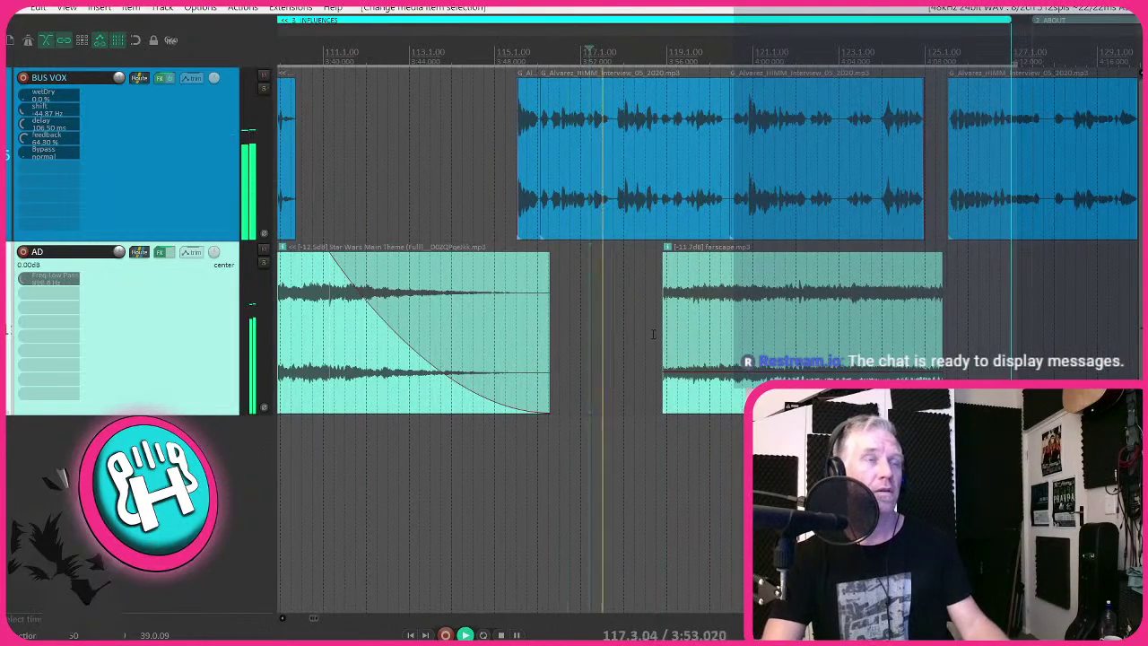
click(506, 255)
scroll(506, 255, up, 3)
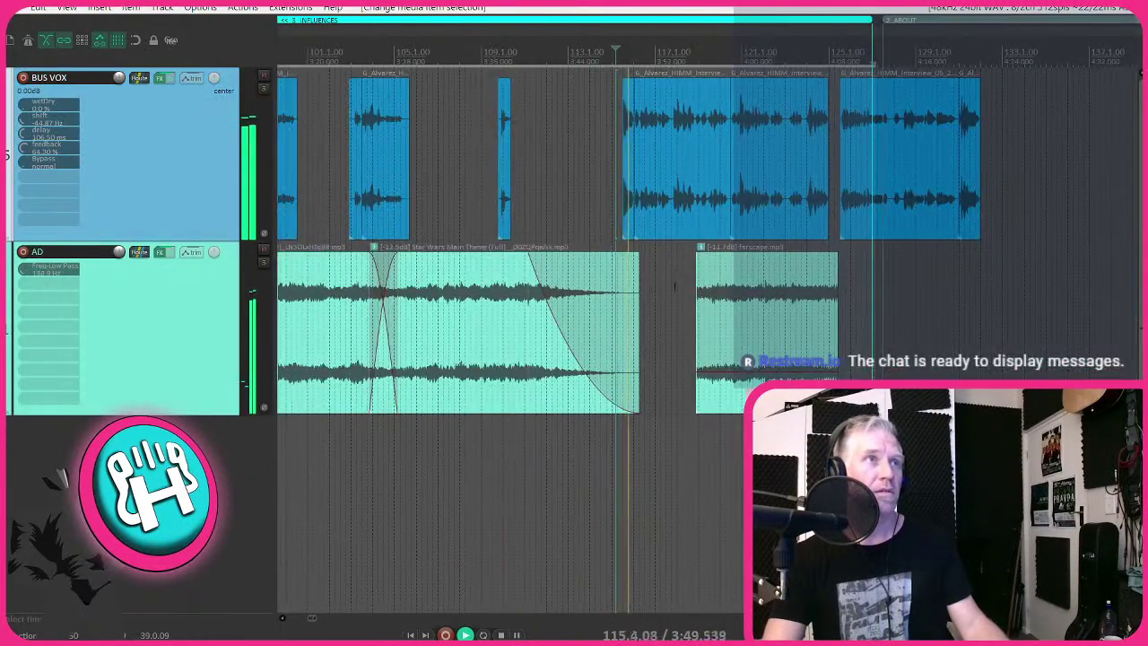
scroll(699, 298, up, 2)
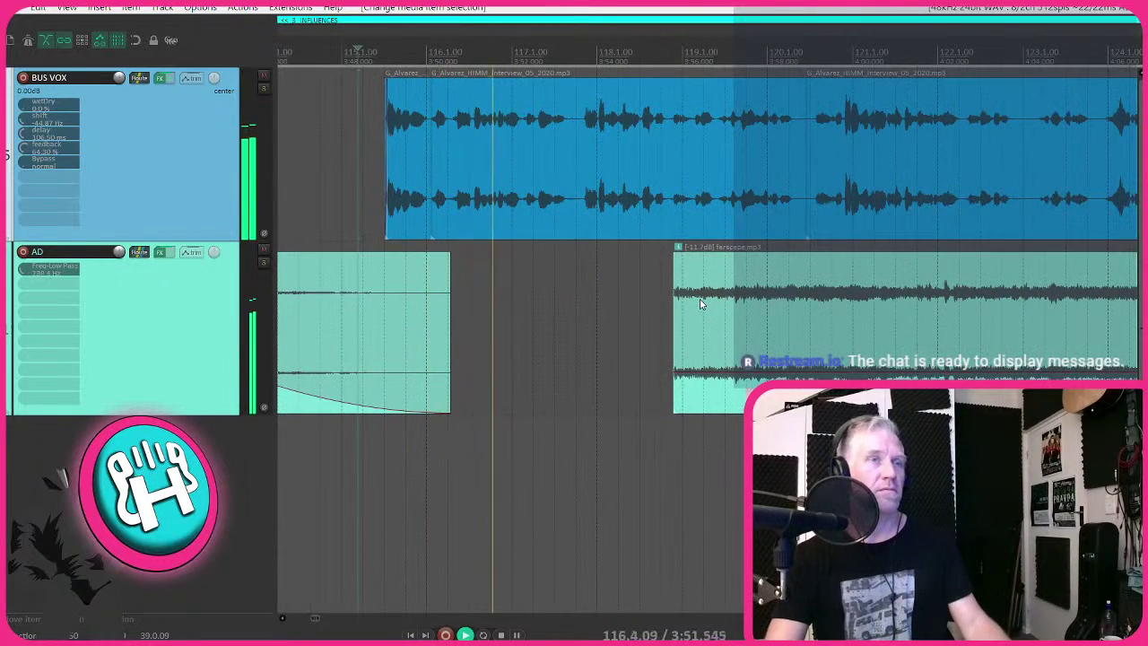
scroll(700, 303, down, 3)
scroll(701, 307, up, 3)
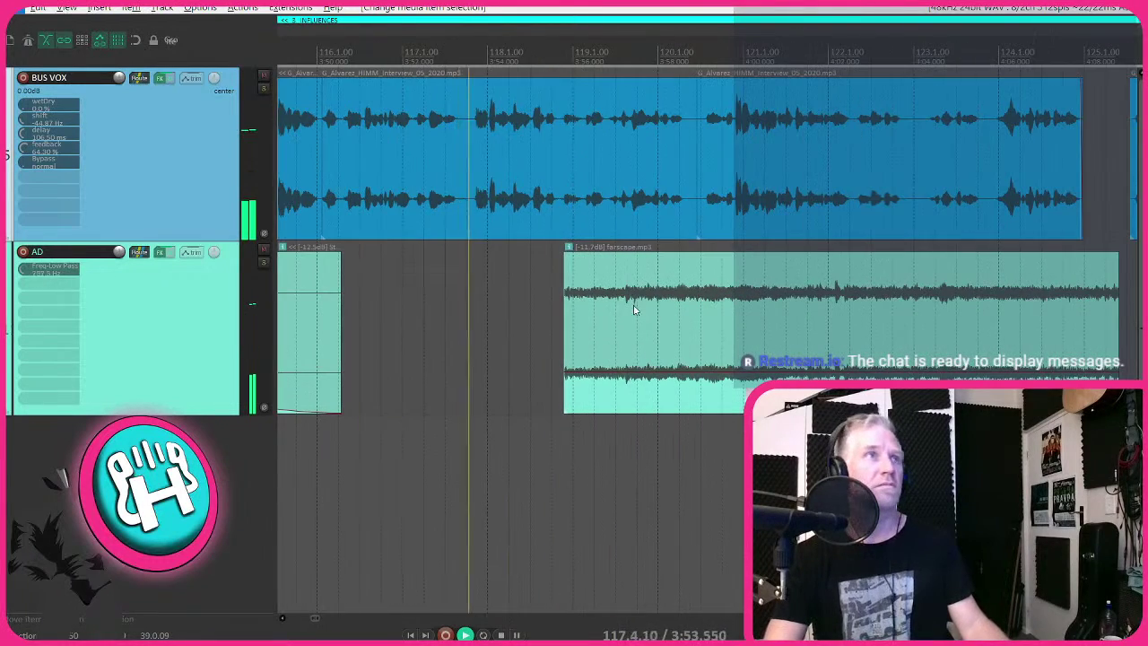
- Split the vocal clip after the phrase ending at about bar 117.6 and move the remaining vocals to start at bar 120
click(467, 219)
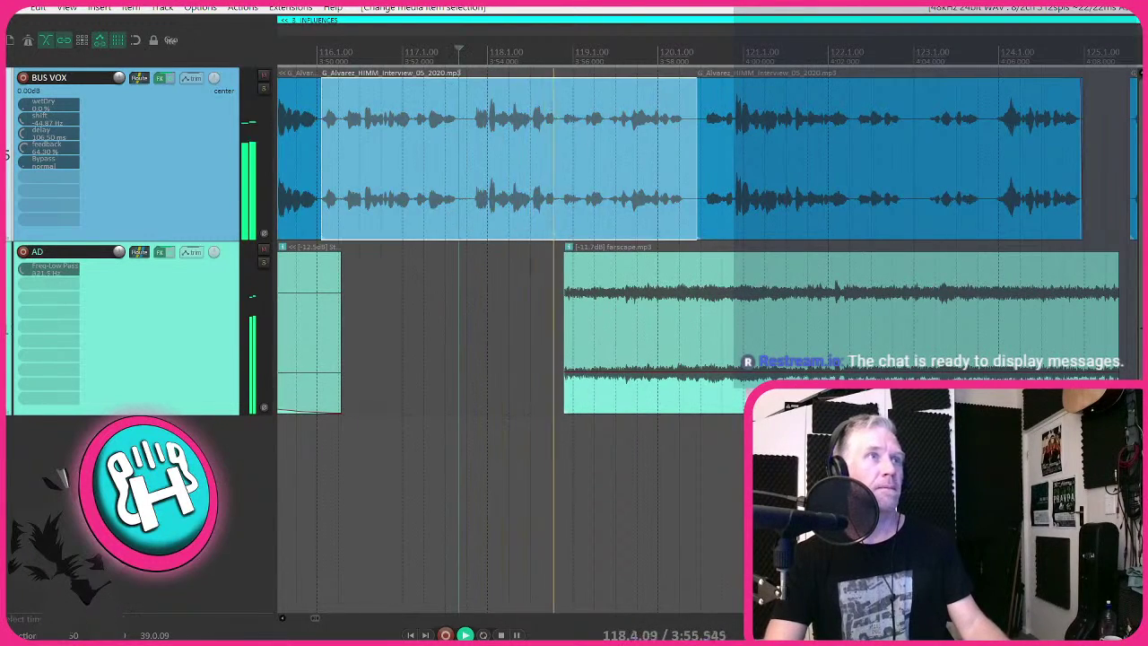
key(space)
scroll(460, 223, up, 2)
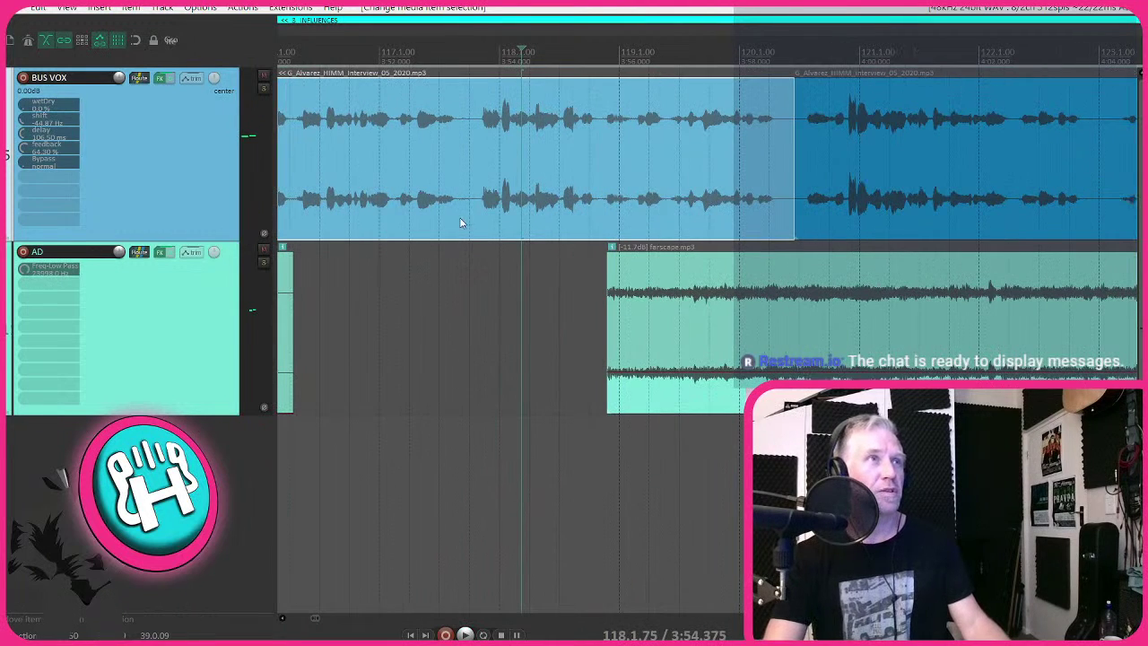
drag(460, 218, 772, 221)
key(Delete)
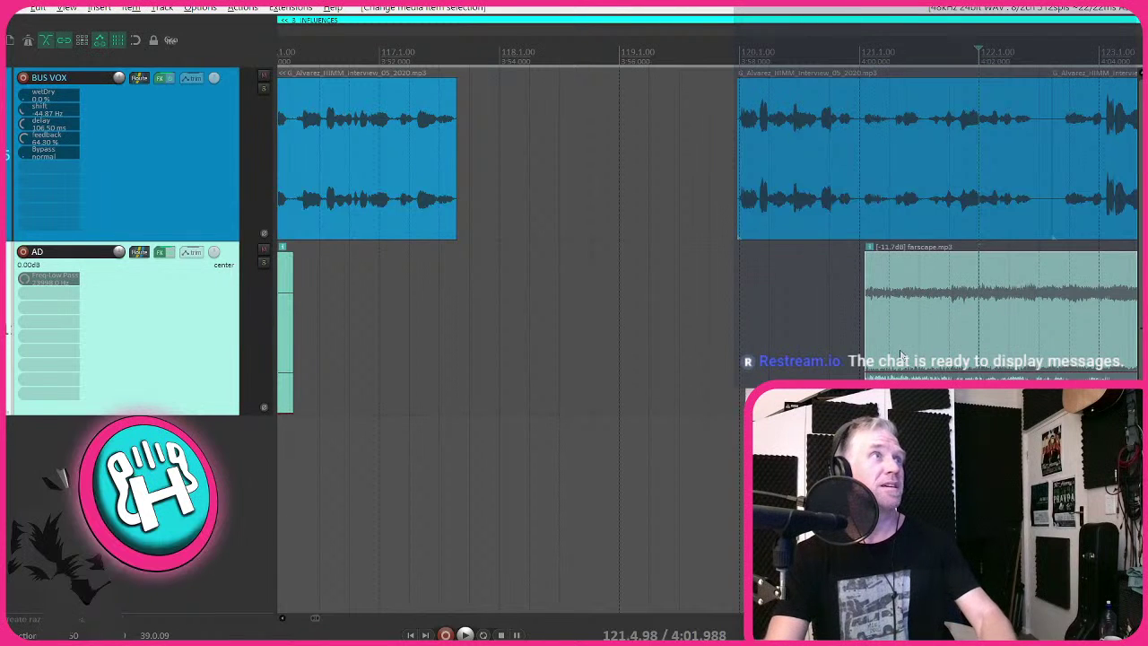
- Move the farscape clip to start where the vocal phrase ends, at about 3:53.3, and give it a short fade-in
drag(901, 354, 428, 355)
key(space)
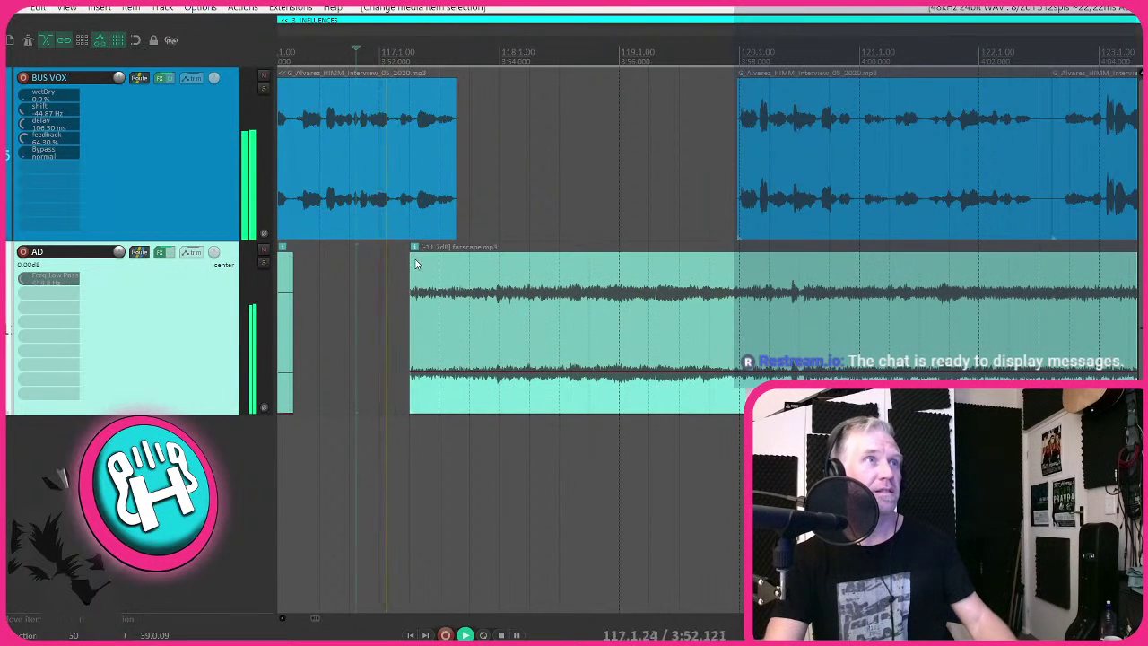
drag(415, 264, 465, 305)
key(space)
click(445, 307)
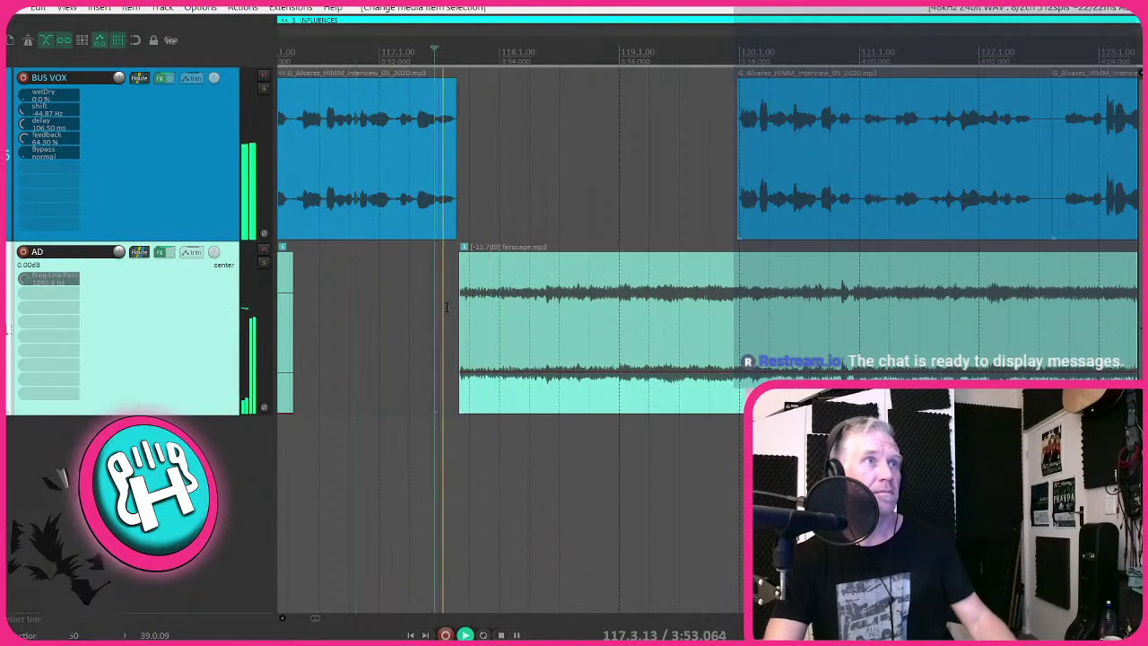
drag(461, 269, 468, 269)
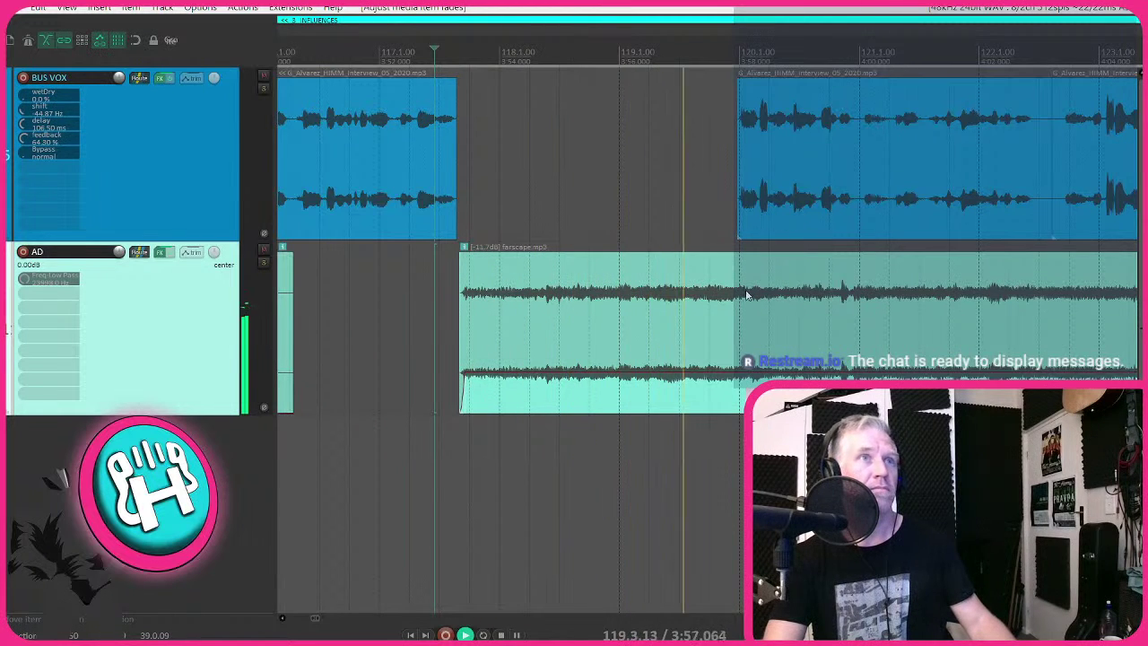
- Raise the farscape clip's volume to -9.26 dB and extend its end to just before the end of the INFLUENCES region
scroll(695, 285, down, 4)
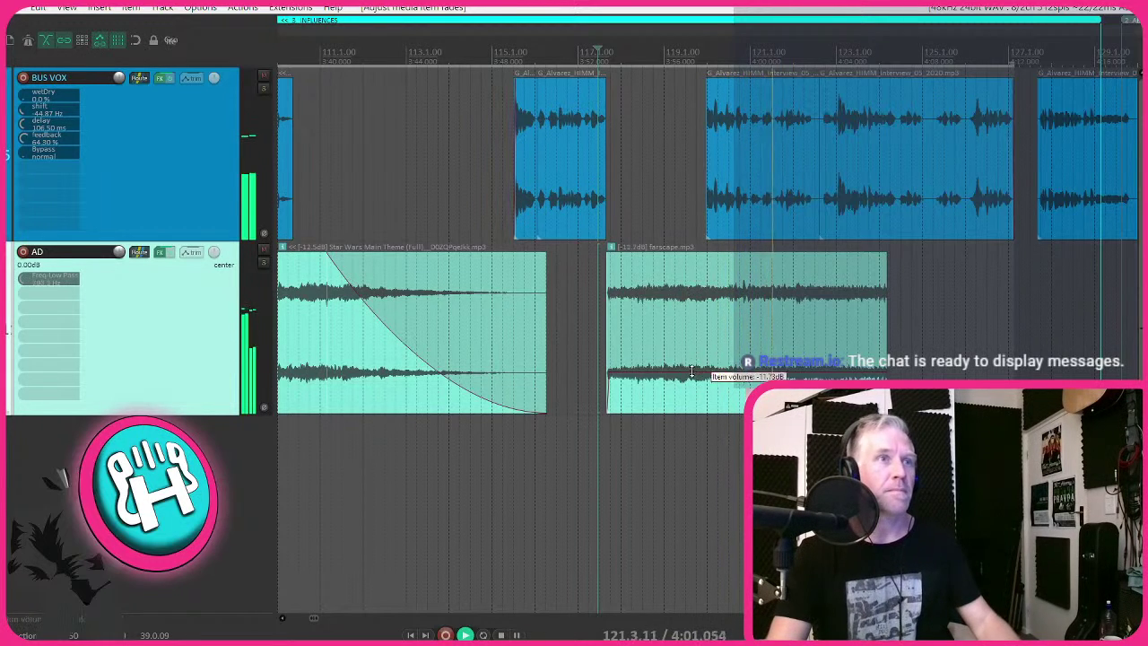
drag(691, 371, 691, 357)
scroll(682, 340, right, 3)
drag(672, 311, 873, 311)
click(628, 226)
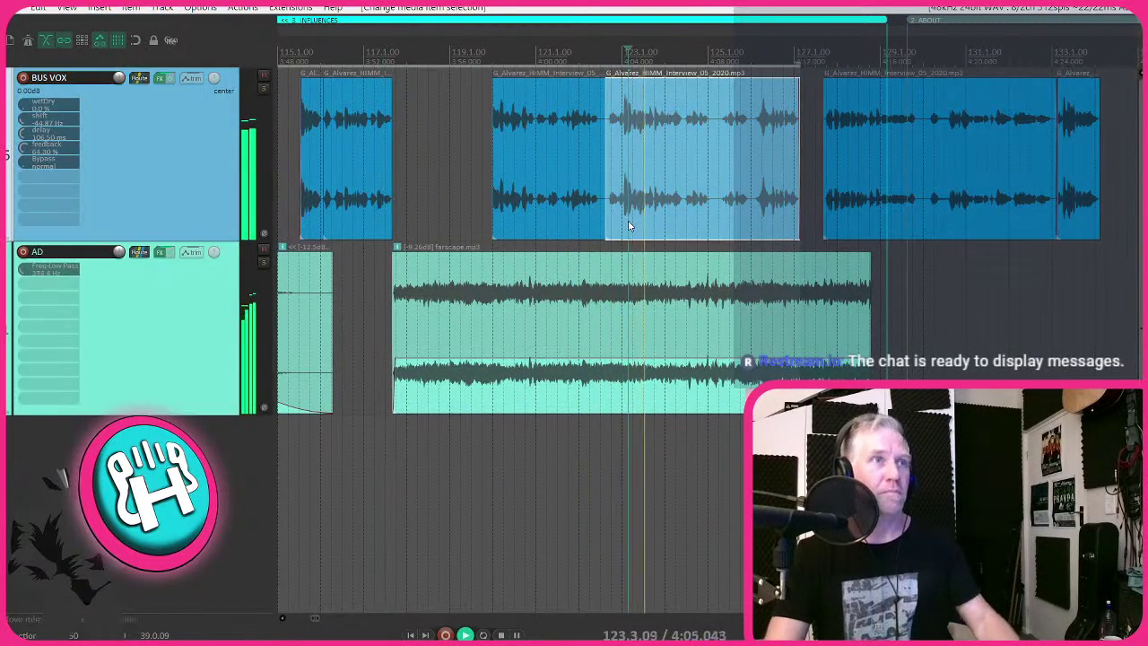
- Move the vocal clip after the second phrase, with everything following it, to start at about bar 124, and replay the transition
scroll(585, 220, right, 2)
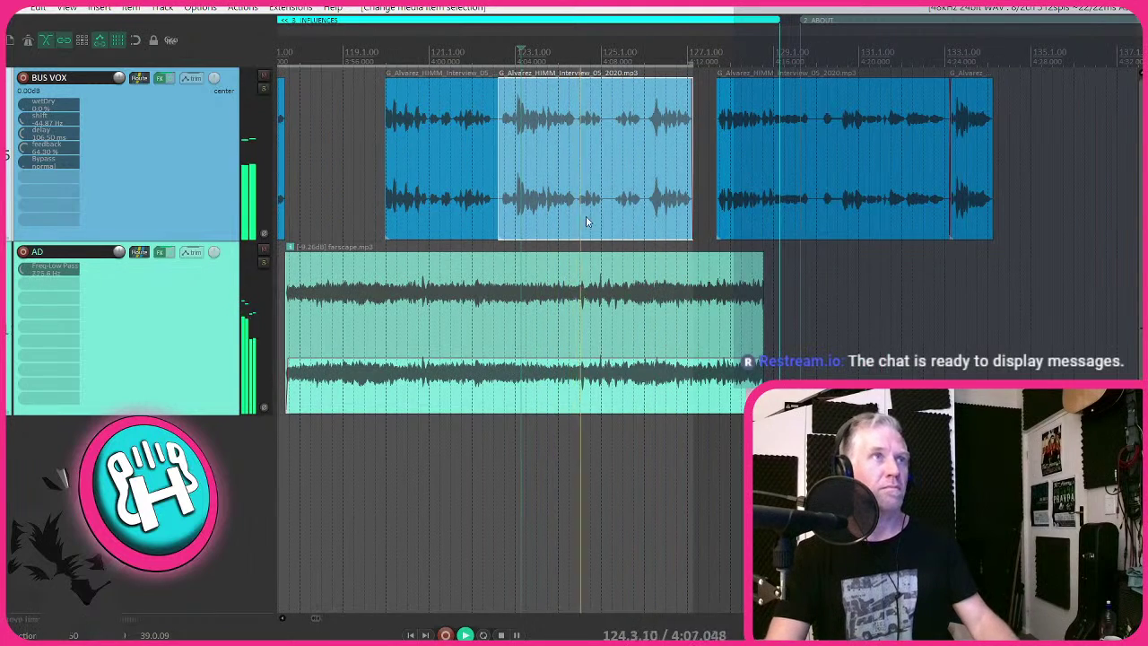
key(space)
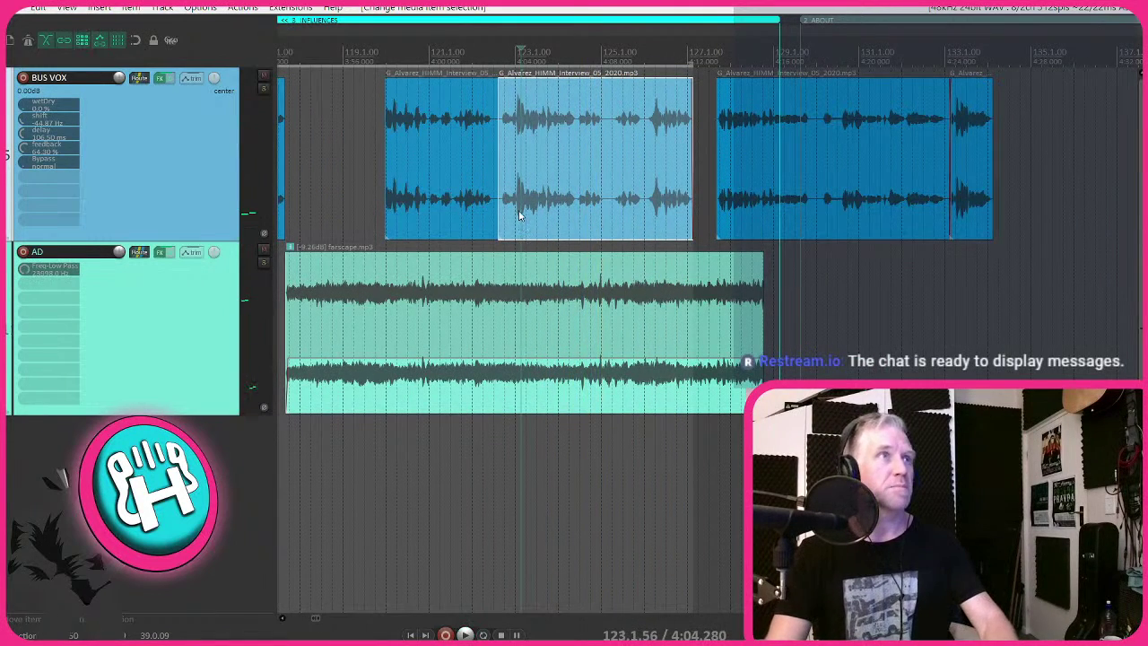
click(517, 216)
drag(517, 215, 581, 215)
click(476, 277)
key(space)
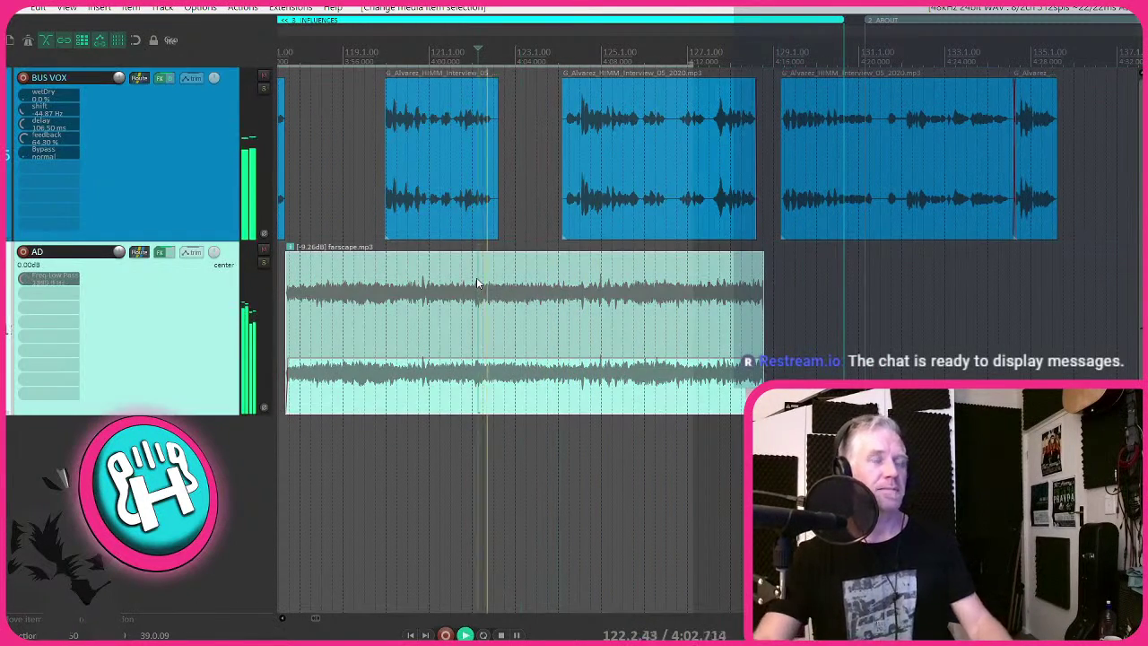
- Add a short fade-out to the vocal clip before the new gap and extend the farscape clip to about bar 133
drag(495, 83, 489, 141)
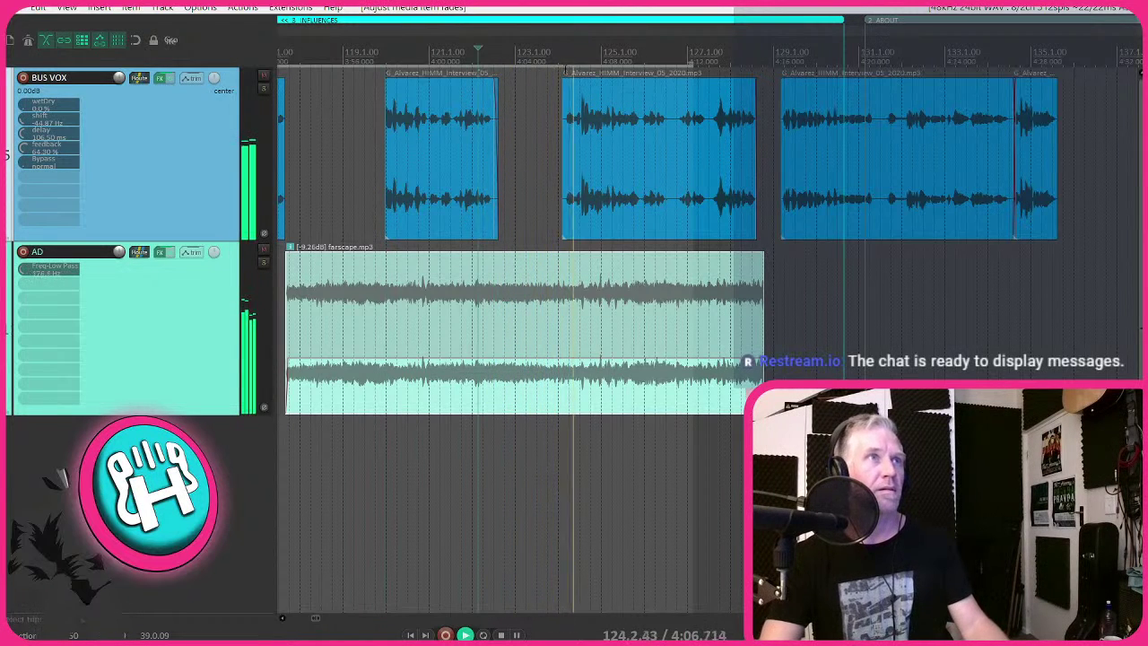
scroll(561, 205, right, 3)
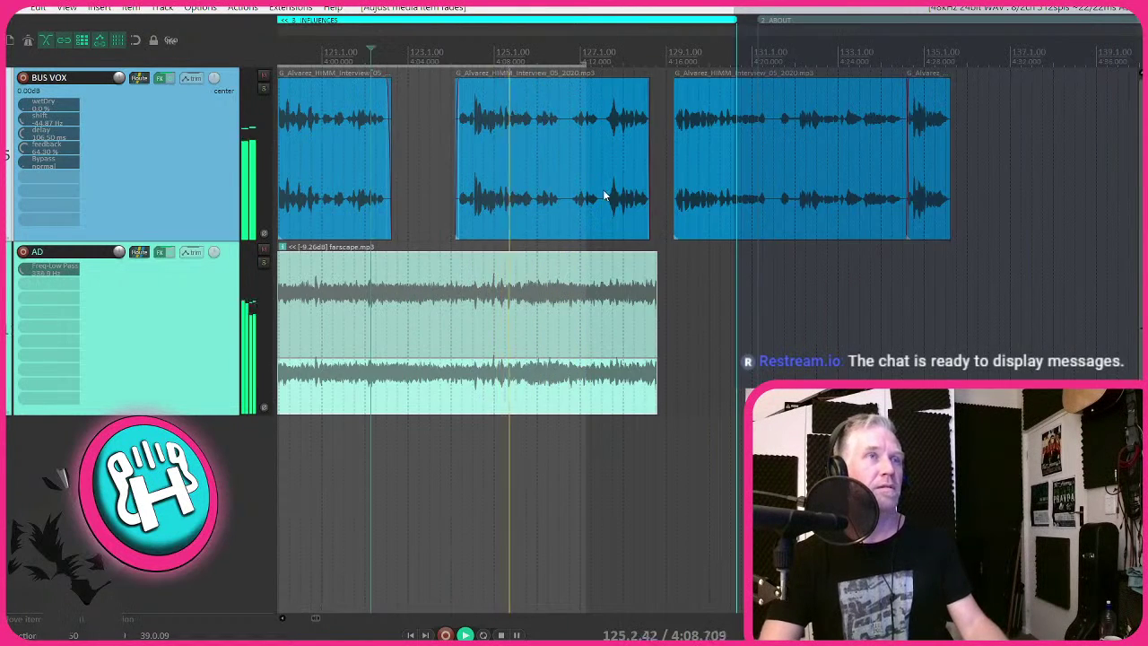
click(500, 302)
drag(653, 317, 845, 323)
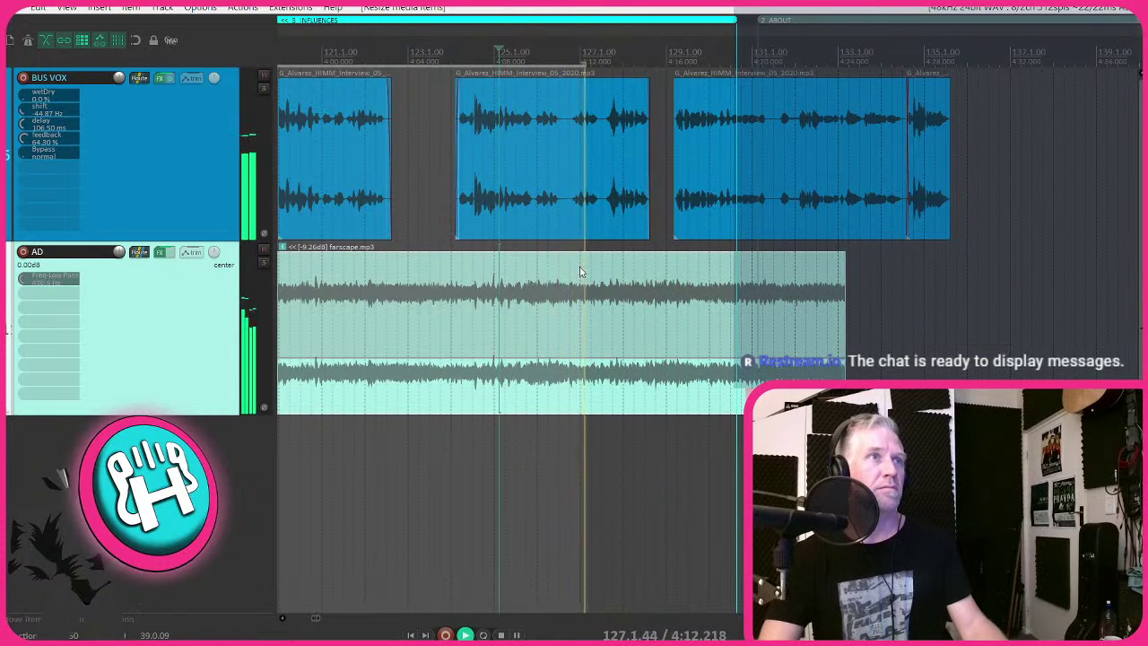
- Split the vocal clip in the pause near bar 127 and move its second part to about bar 128.5, checking the timing by ear
click(574, 215)
key(s)
drag(584, 205, 666, 206)
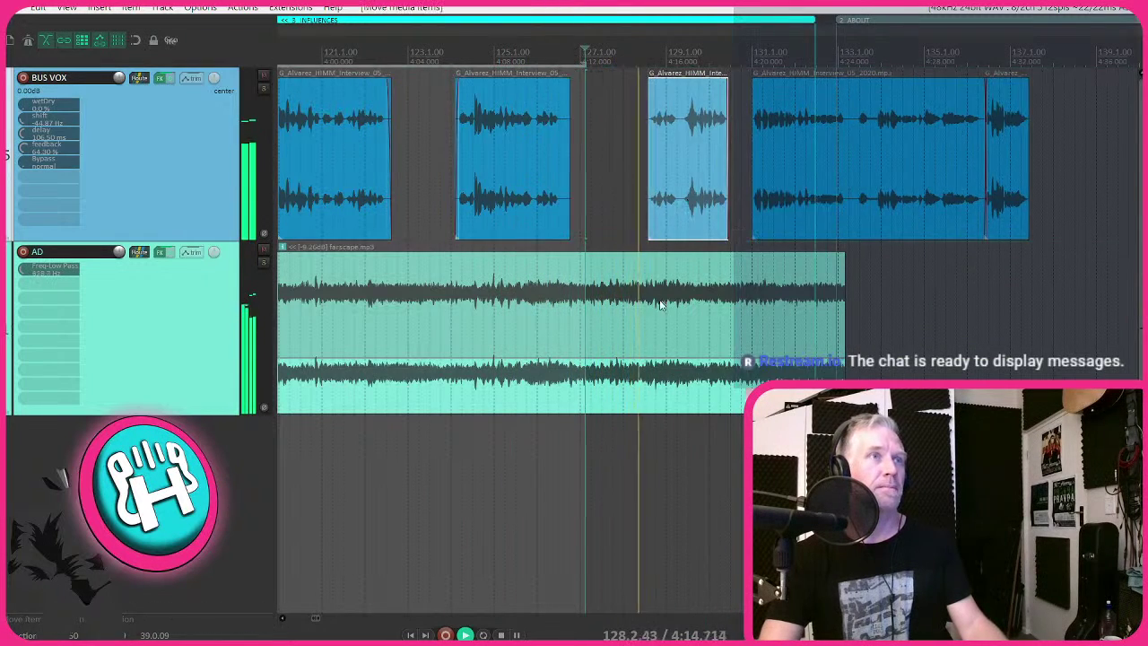
click(537, 327)
key(space)
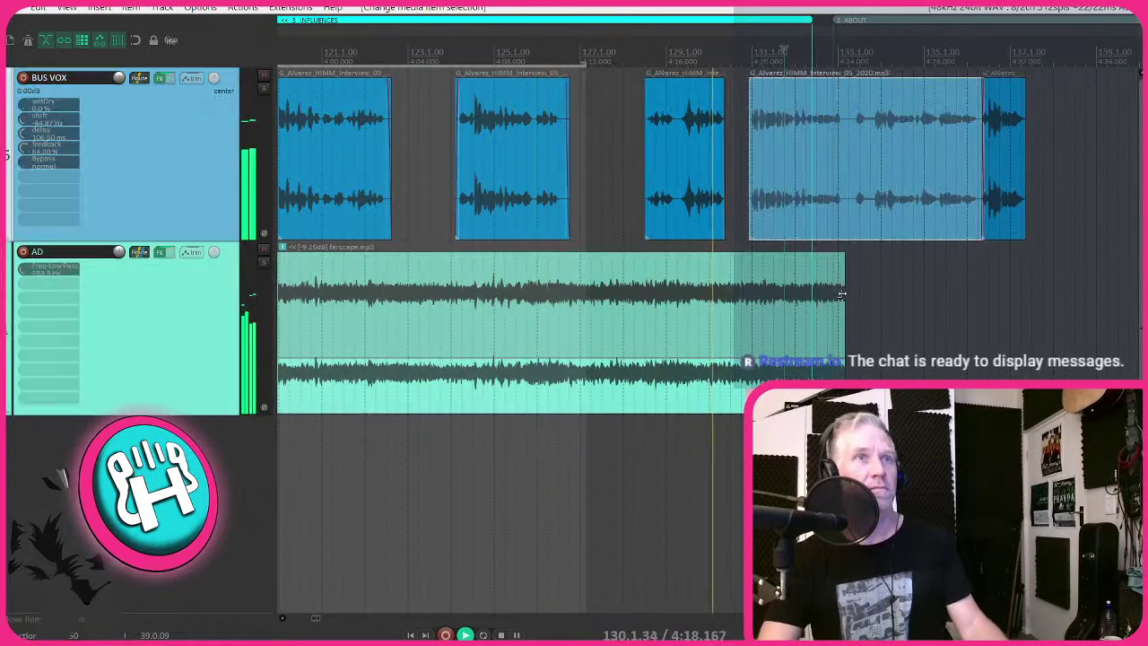
- Extend the farscape clip to its faded ending at about bar 142 and reposition the last INFLUENCES vocal phrases over it
drag(845, 293, 949, 305)
drag(770, 183, 769, 183)
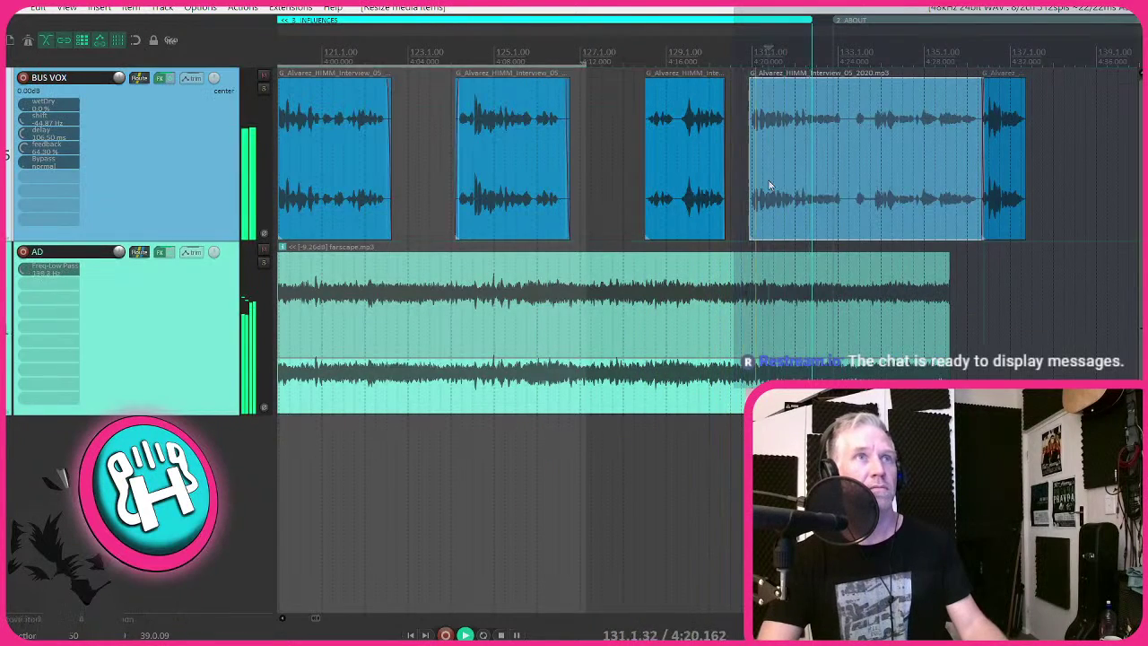
click(607, 154)
drag(906, 315, 898, 316)
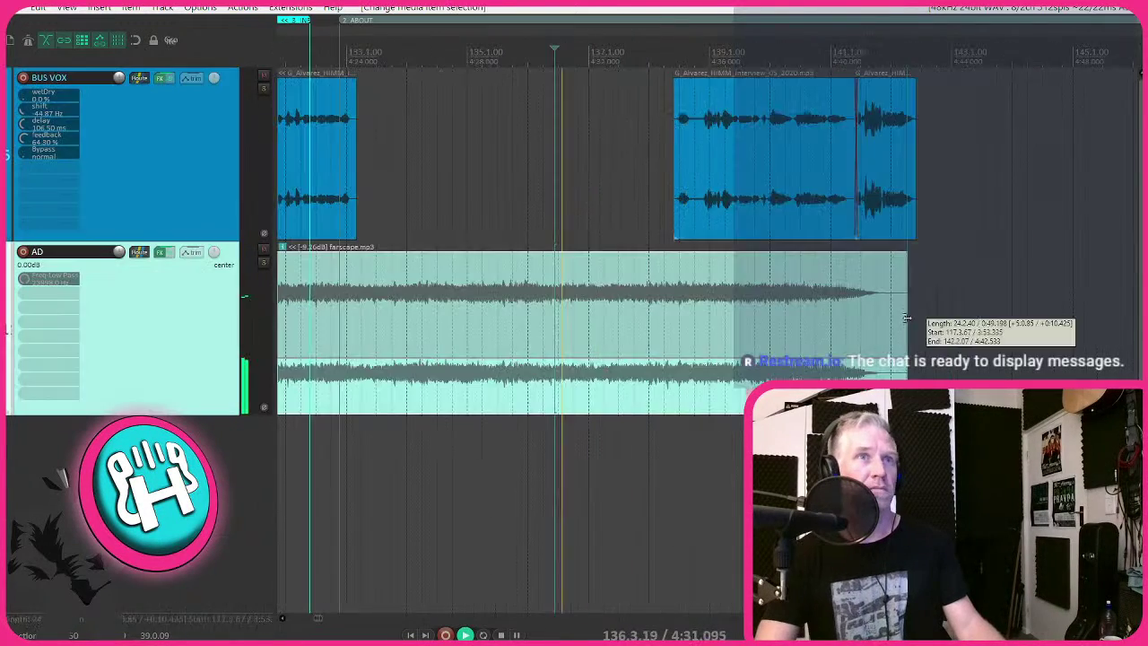
drag(713, 167, 583, 172)
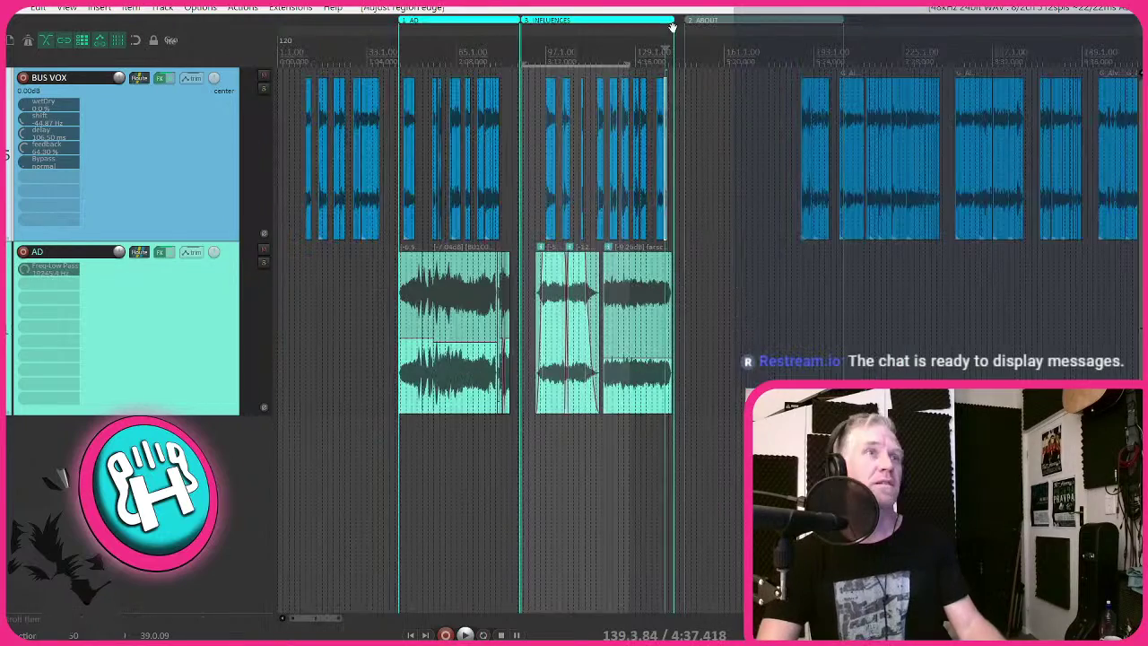
- Move the vocals and stems after the INFLUENCES region earlier, so that those vocals start at about bar 175
scroll(704, 170, up, 2)
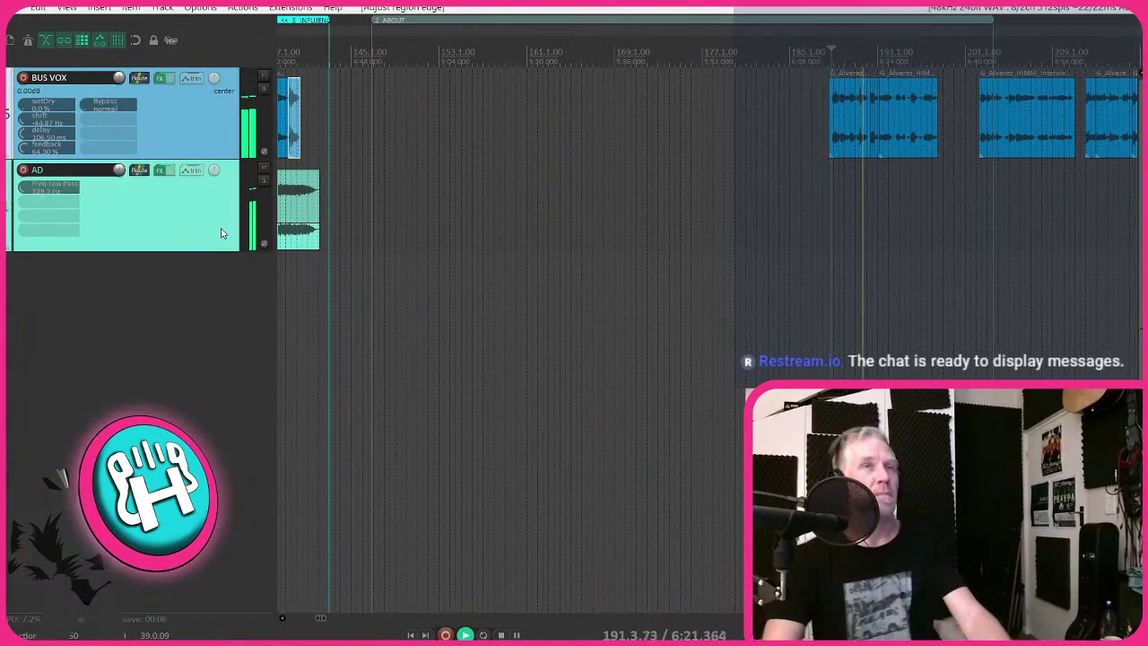
key(space)
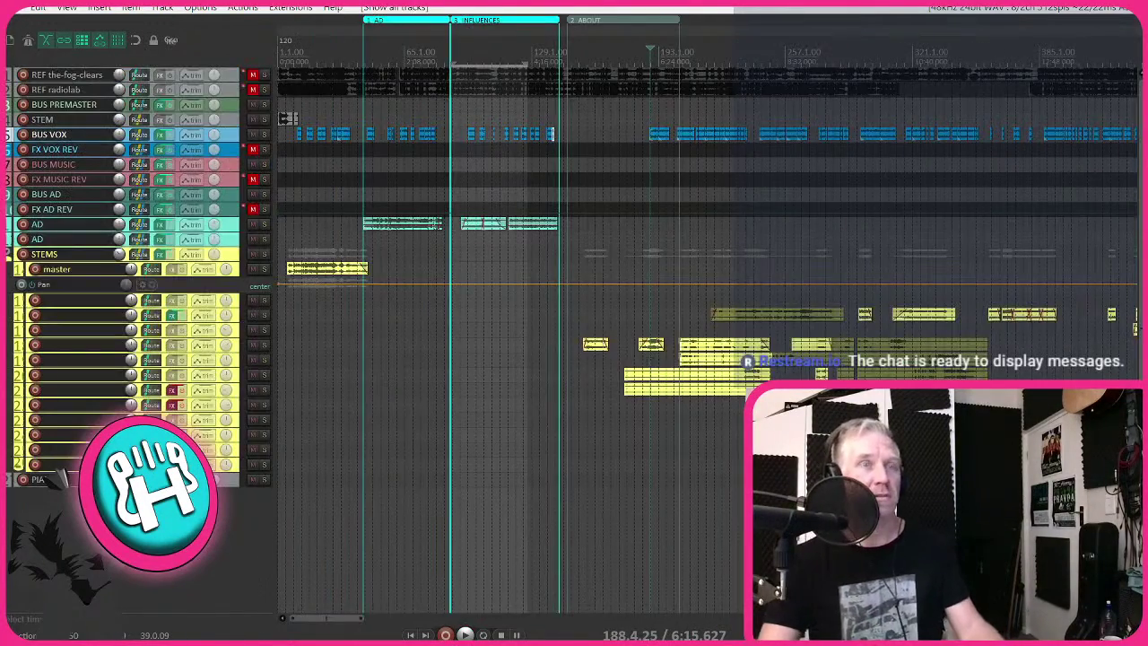
key(alt+Tab)
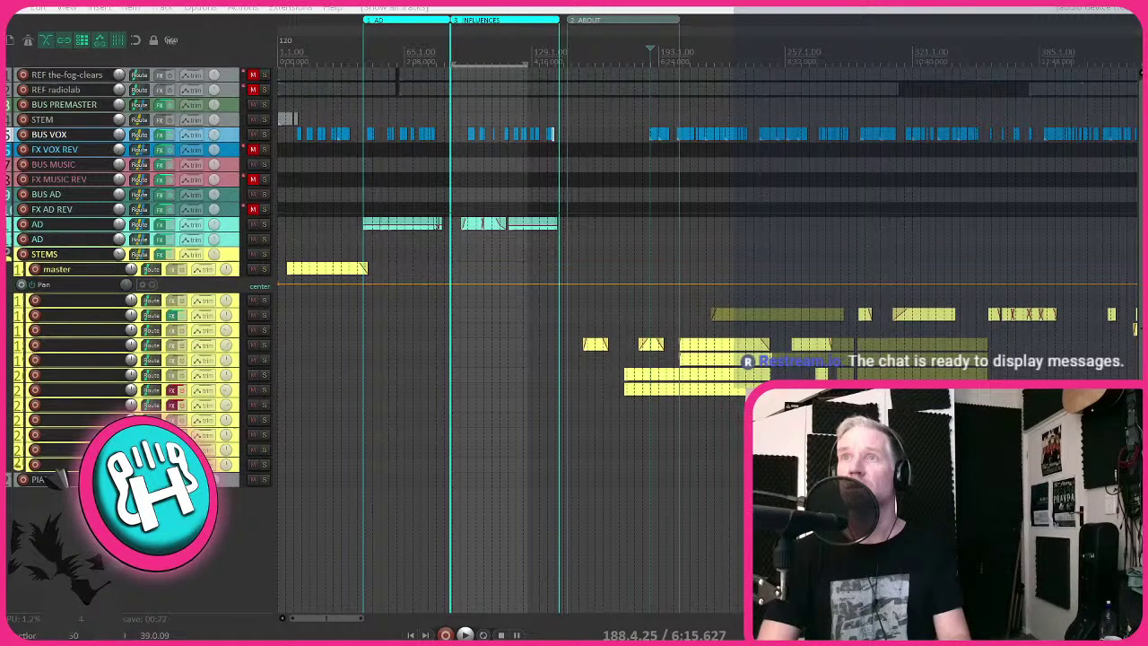
scroll(708, 331, right, 2)
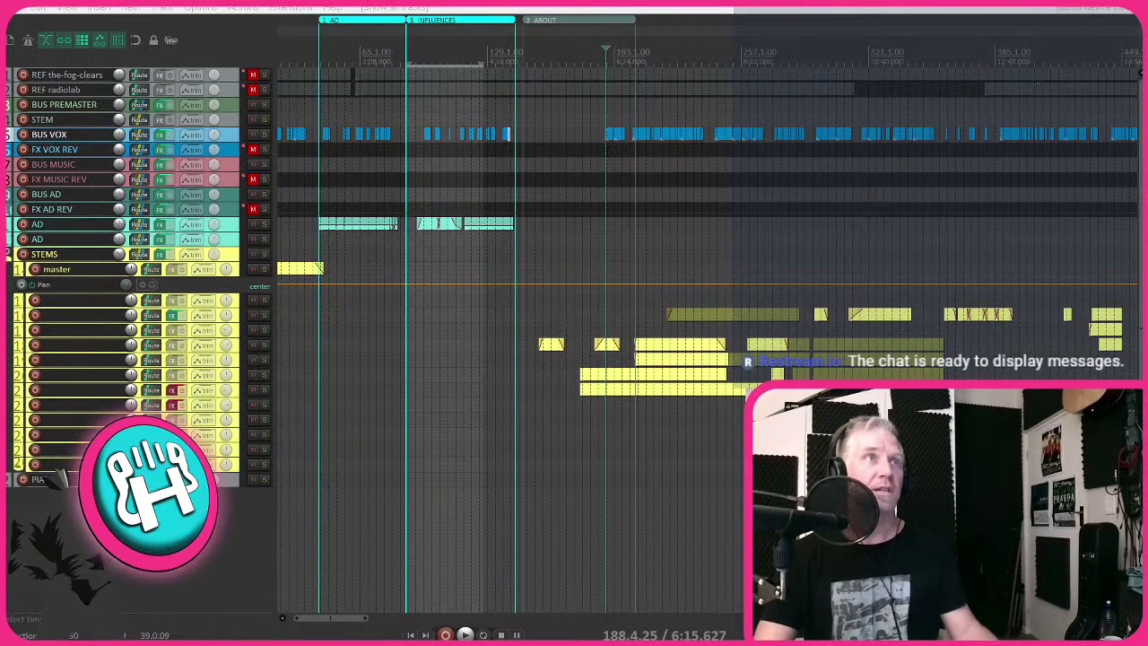
click(602, 104)
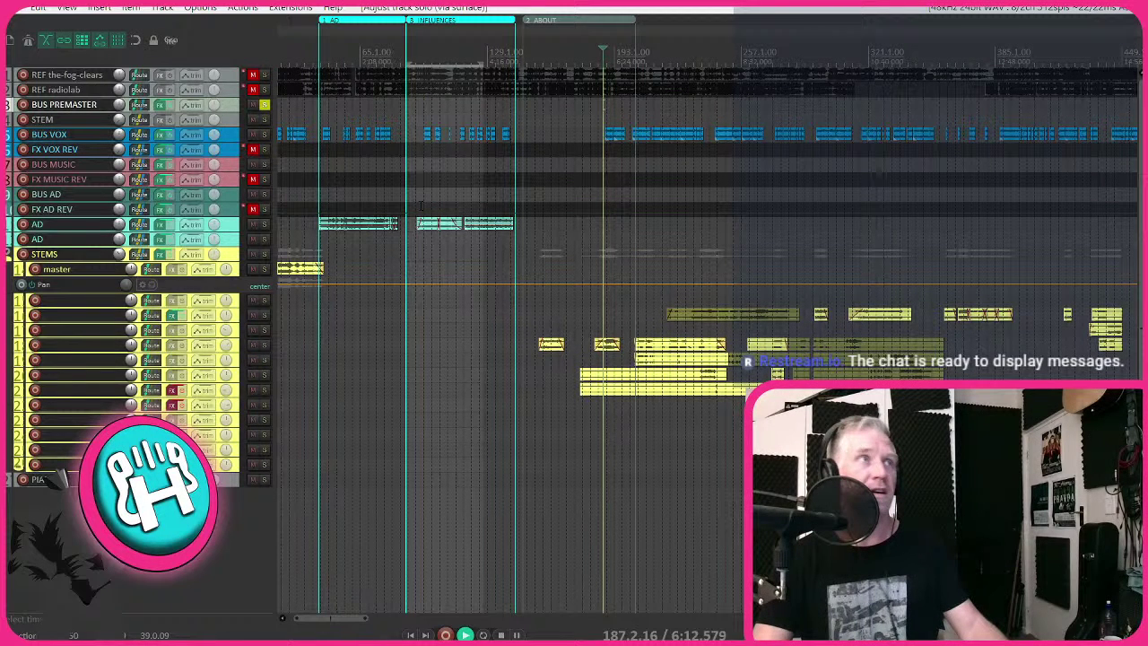
drag(769, 133, 673, 145)
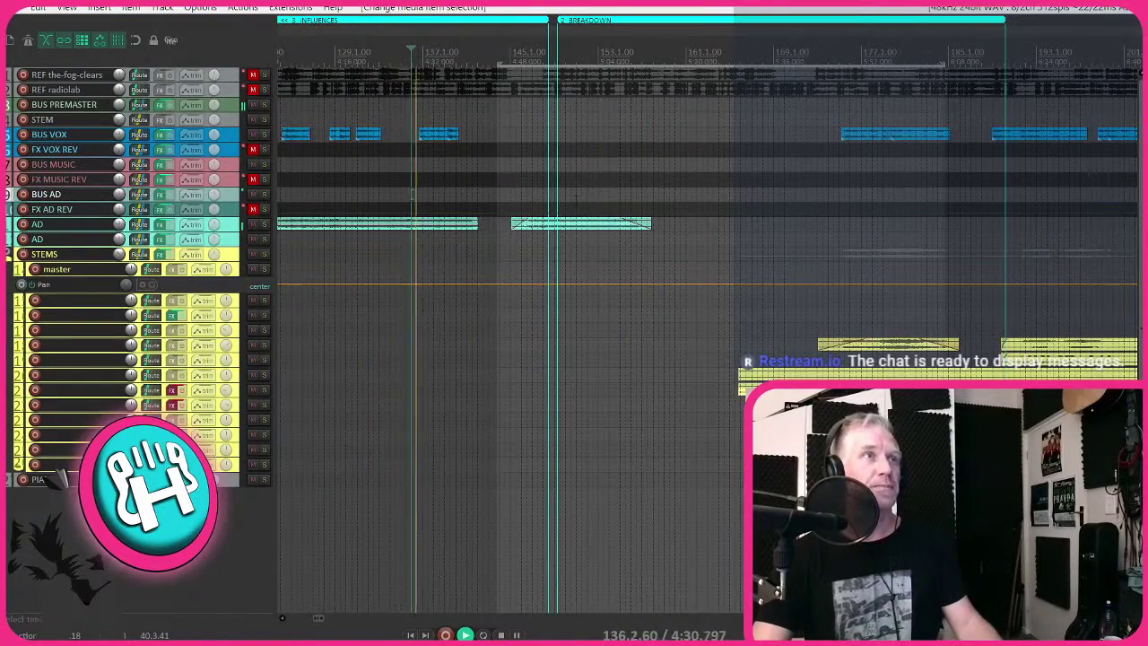
- Solo BUS VOX and listen to the first BREAKDOWN vocal phrases from about bar 175
key(u)
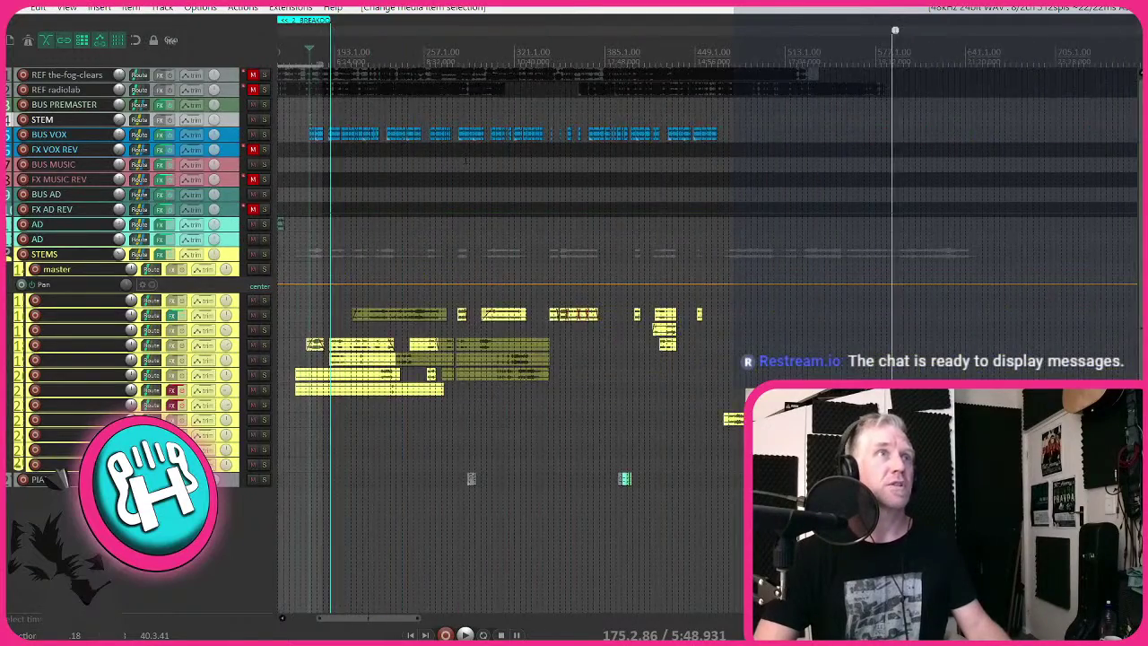
click(264, 134)
key(space)
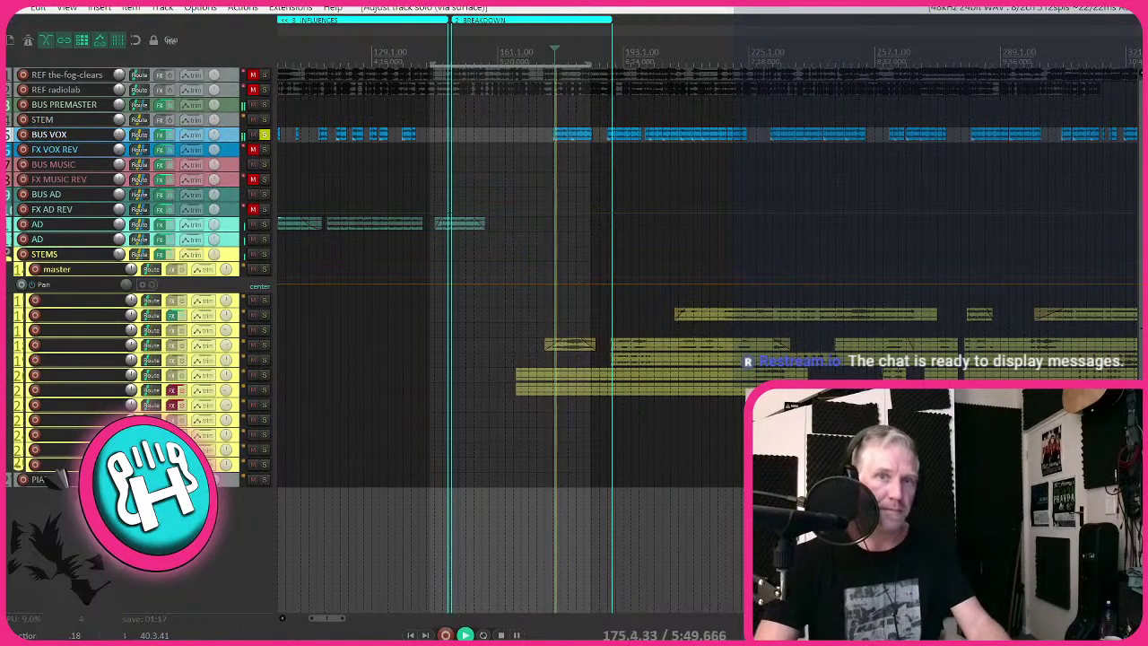
key(alt+Tab)
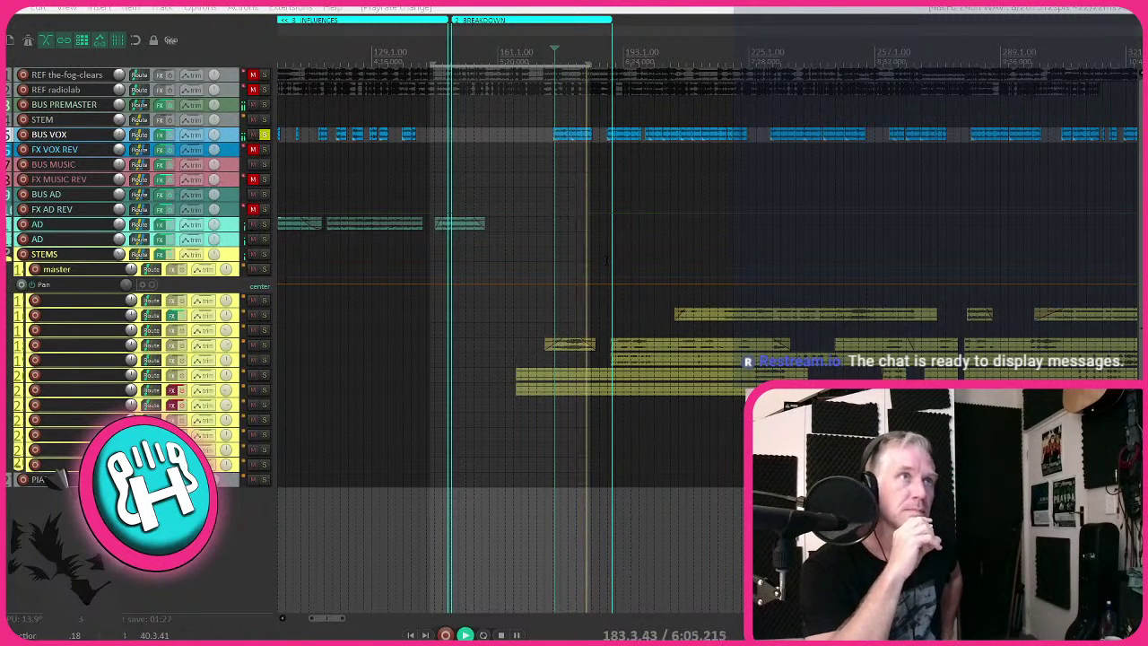
scroll(606, 260, up, 2)
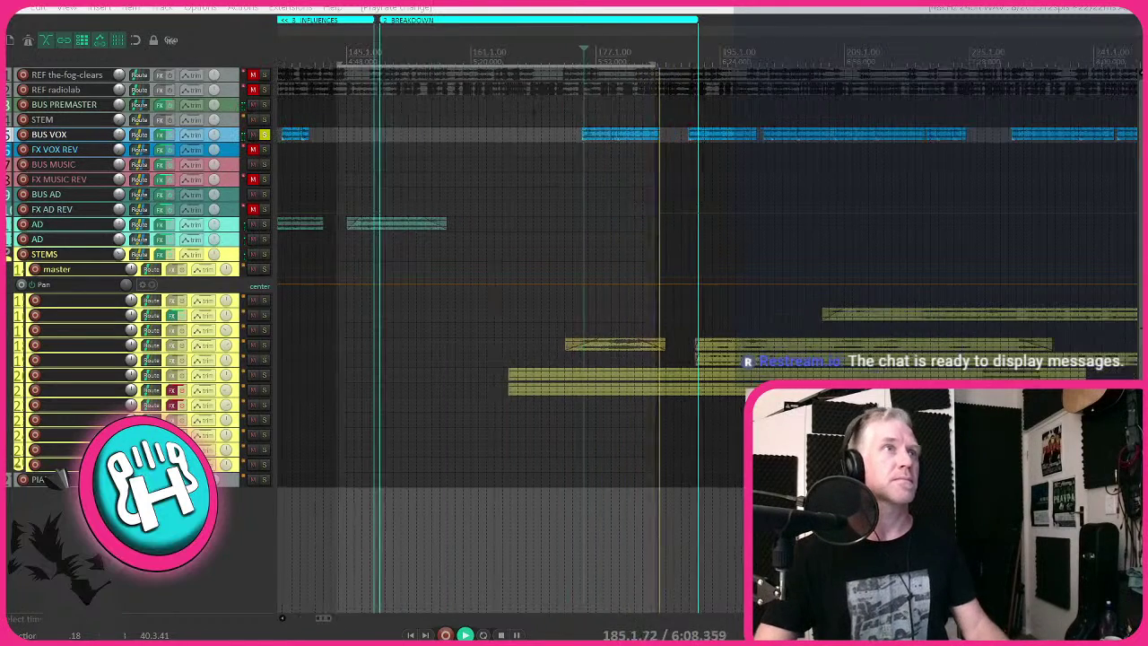
- Move the BREAKDOWN stems, with all following clips, to start at about bar 143, and play from about bar 167
scroll(708, 269, left, 3)
drag(919, 139, 911, 136)
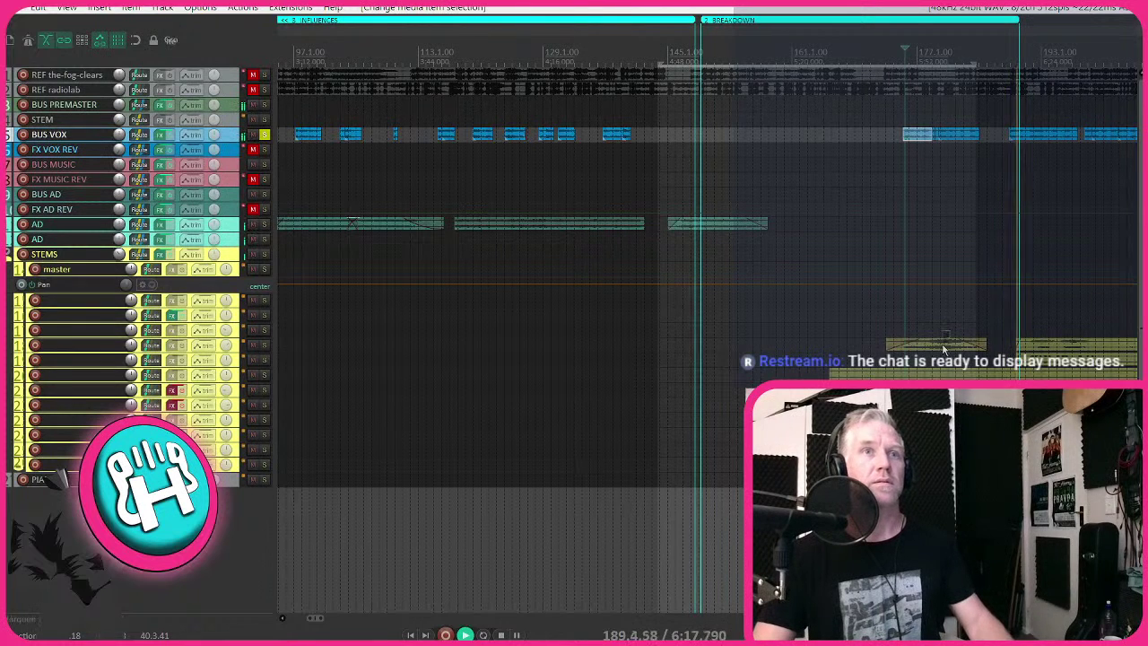
drag(942, 337, 942, 350)
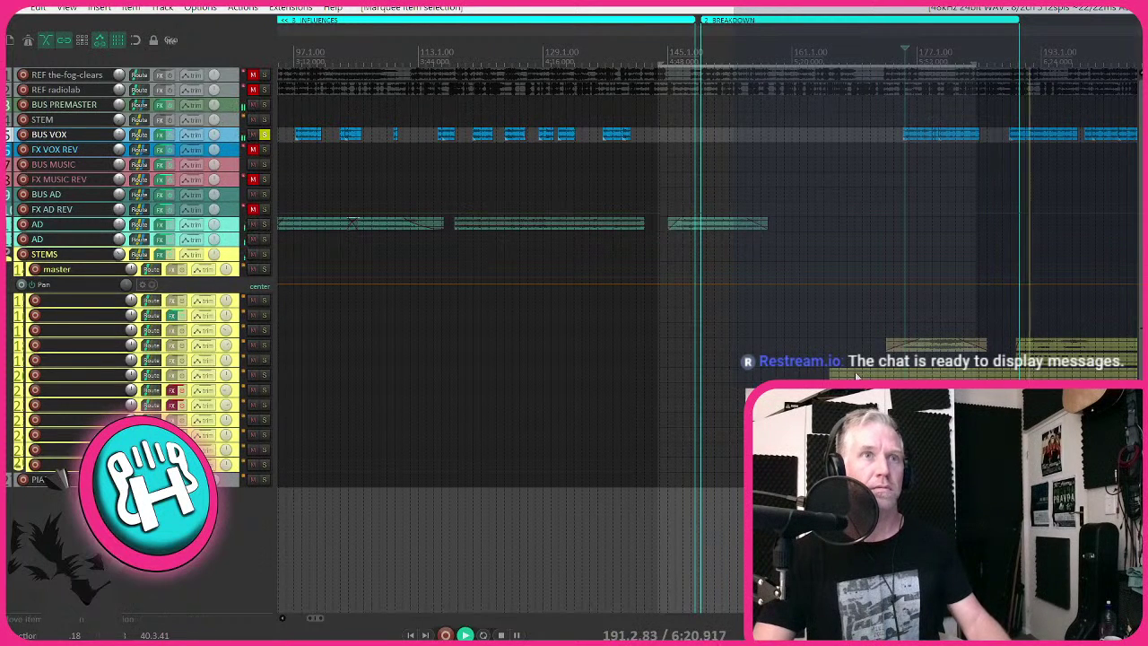
drag(856, 376, 753, 380)
click(840, 167)
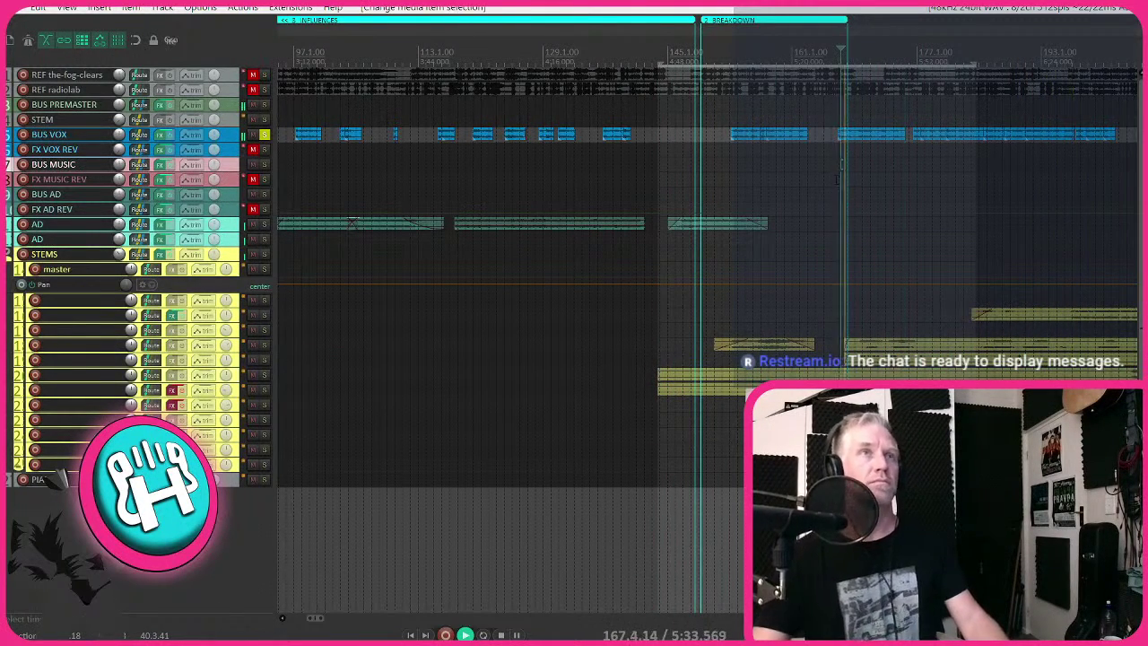
- Extend the BREAKDOWN region to about bar 234 and move the stems, with everything following, to start at about bar 141
scroll(857, 41, down, 4)
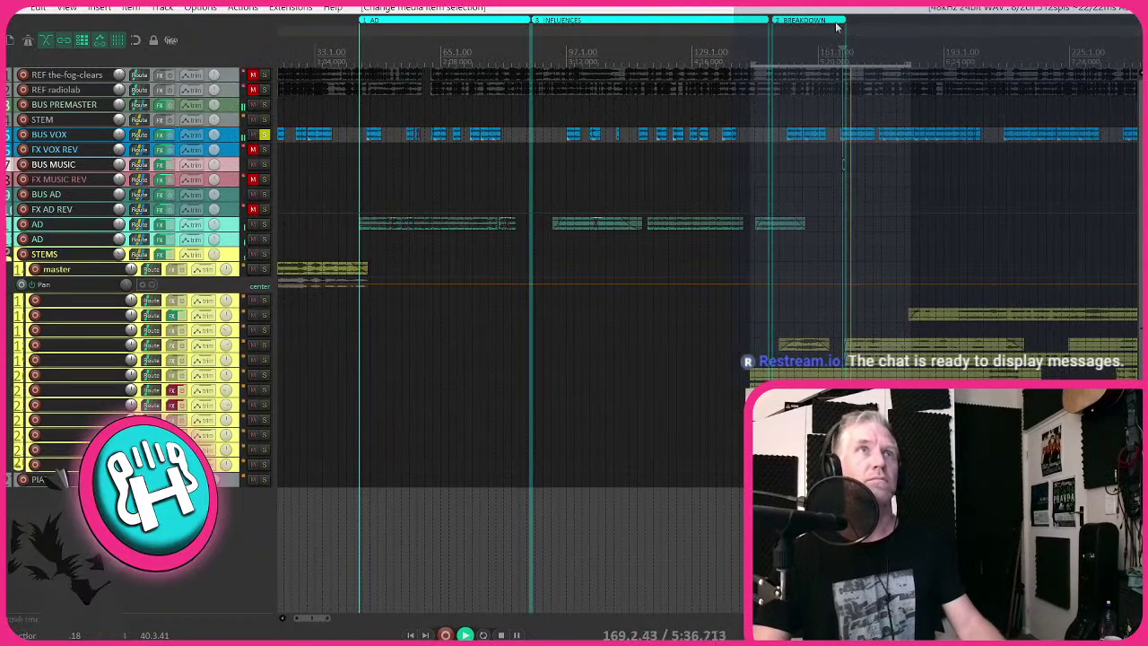
drag(846, 19, 1102, 19)
scroll(1102, 27, up, 4)
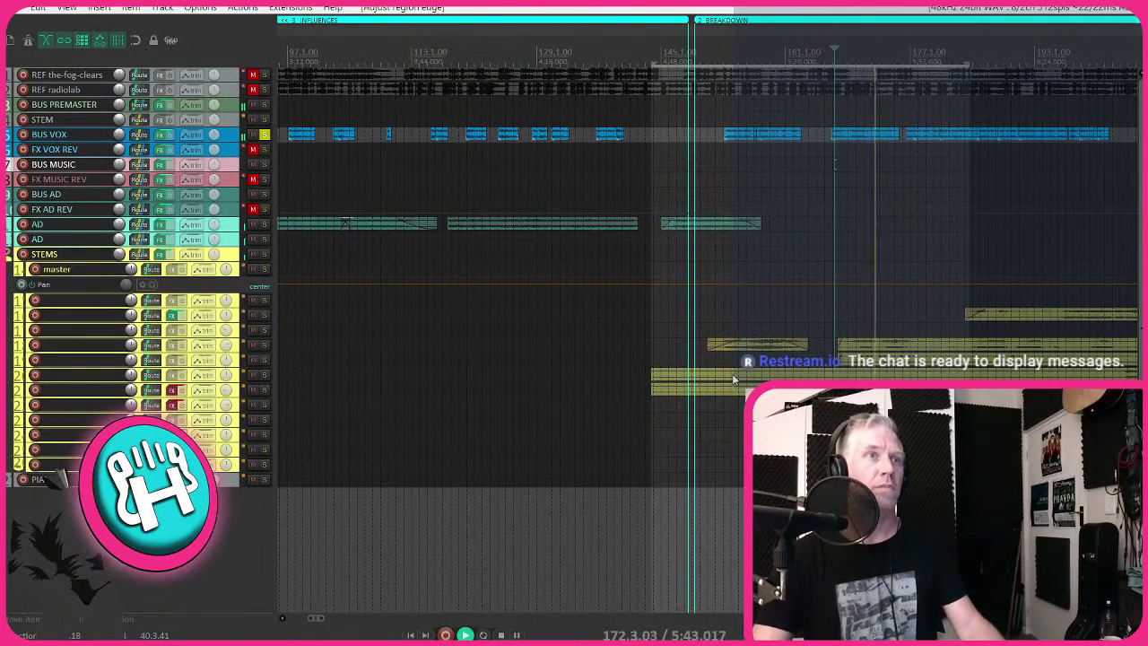
drag(733, 380, 714, 380)
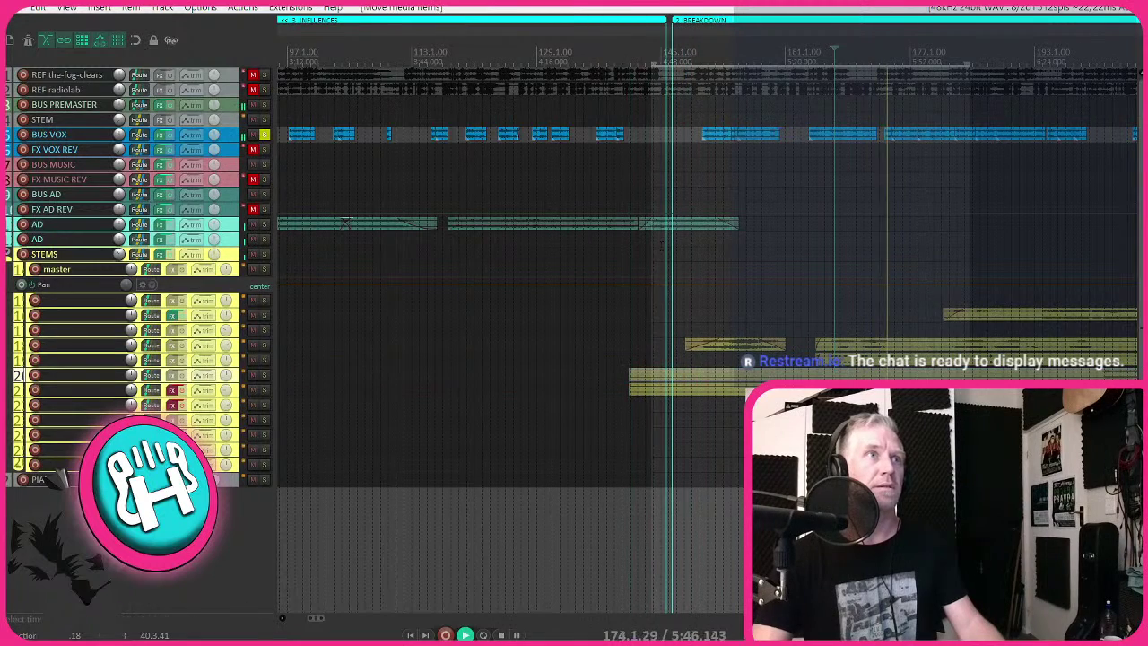
- Mute the AD clip that crosses the start of the BREAKDOWN region and turn off the solo on BUS VOX
click(680, 224)
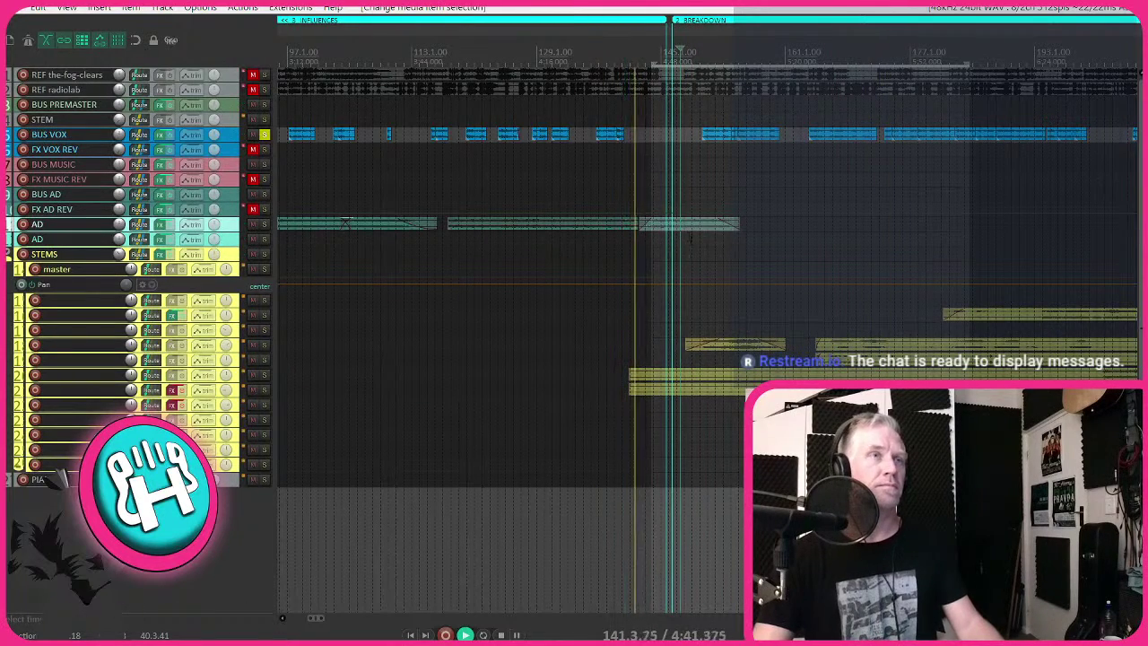
scroll(706, 179, up, 2)
scroll(828, 99, down, 3)
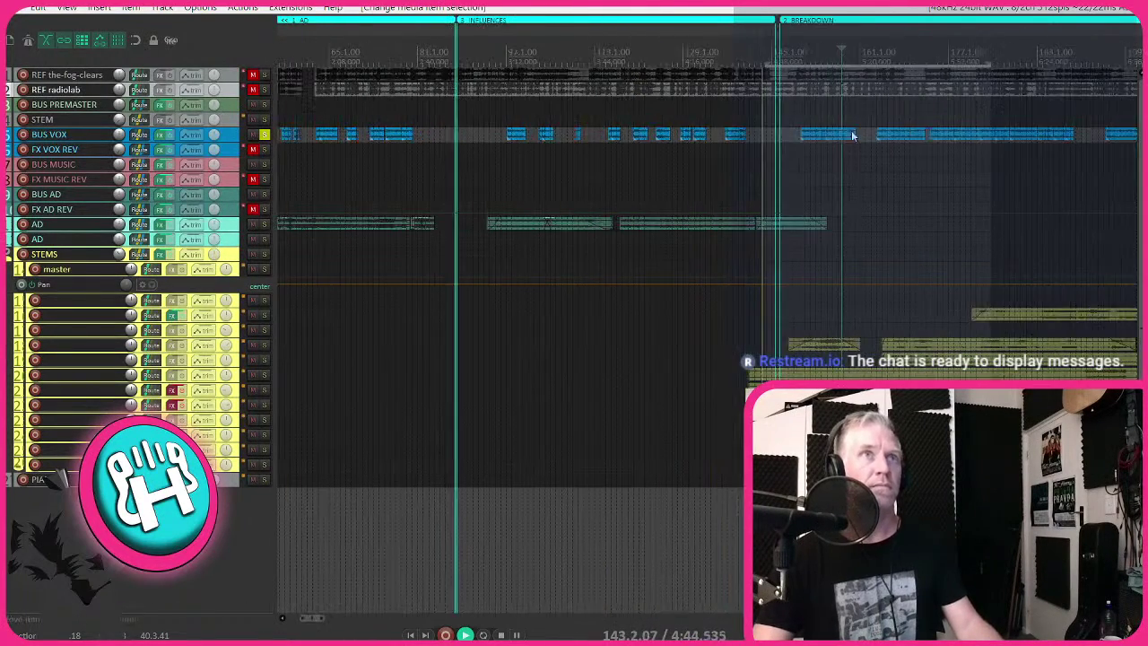
scroll(549, 219, down, 1)
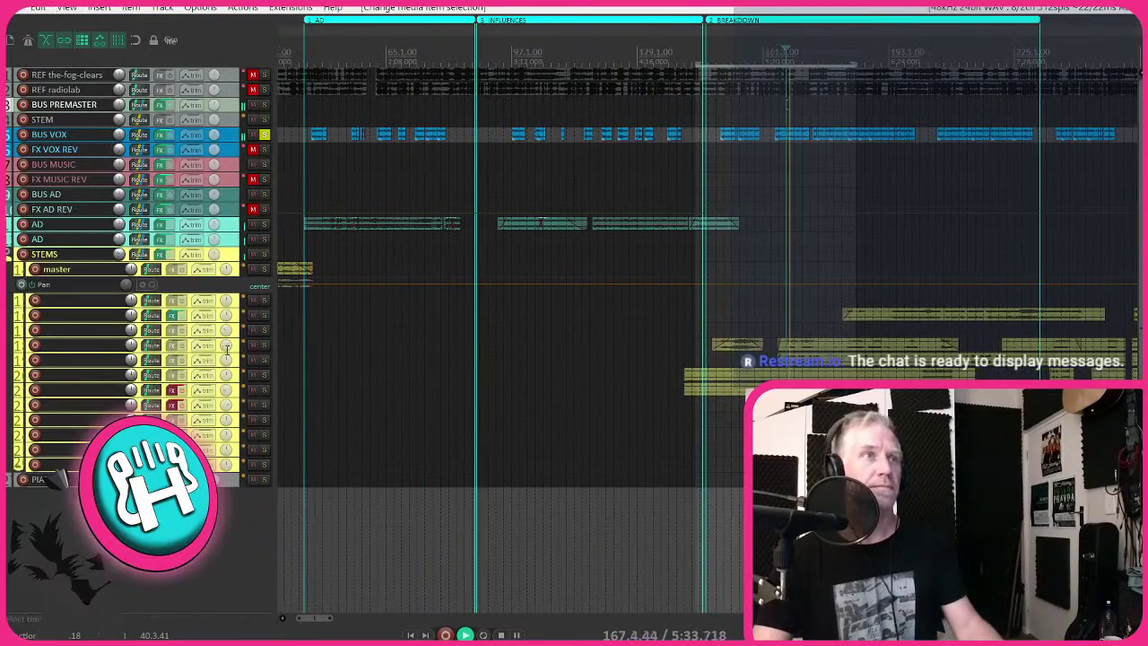
click(264, 135)
- Listen to the BREAKDOWN vocals against the stems, replaying from the short vocal clip at about bar 174
scroll(728, 216, up, 2)
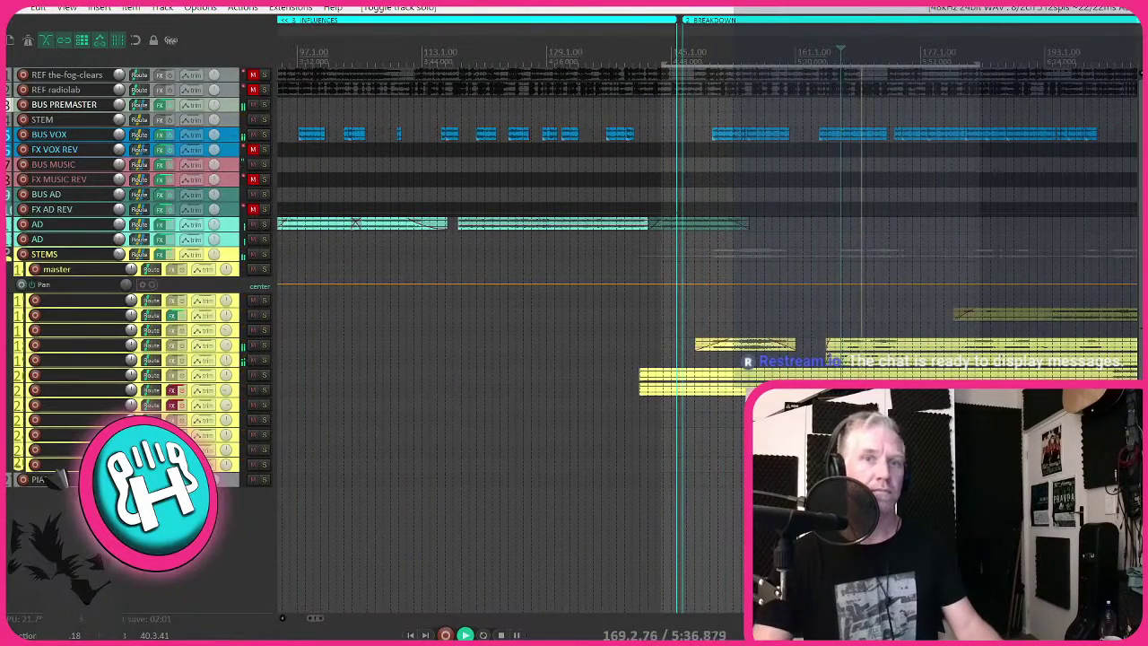
scroll(1003, 269, up, 2)
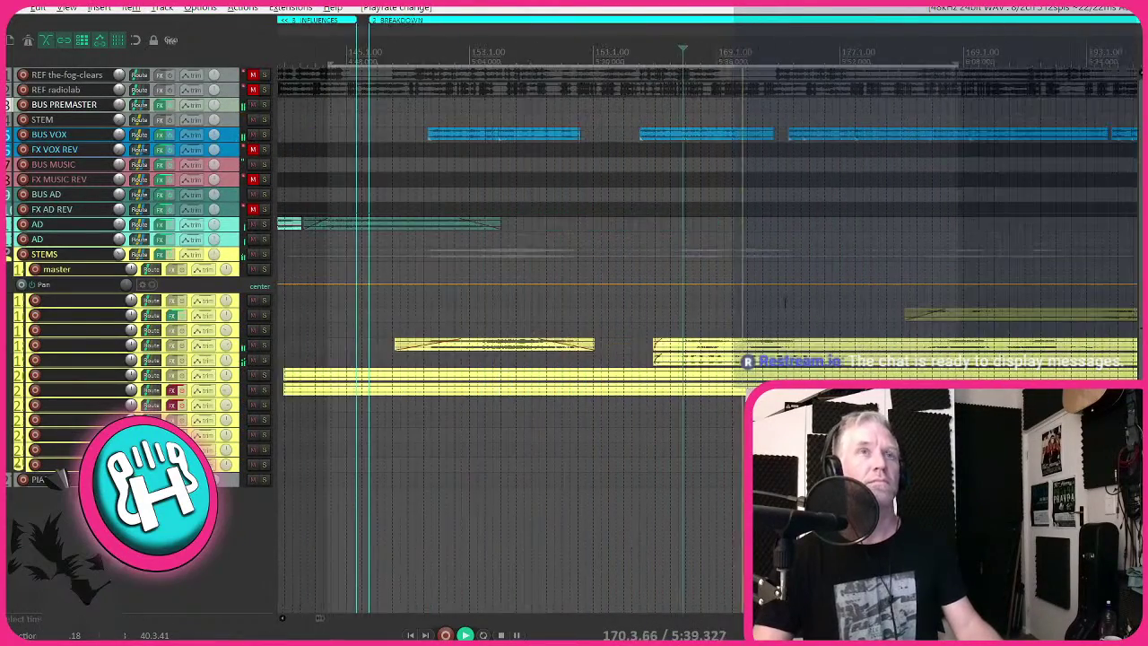
scroll(787, 251, down, 3)
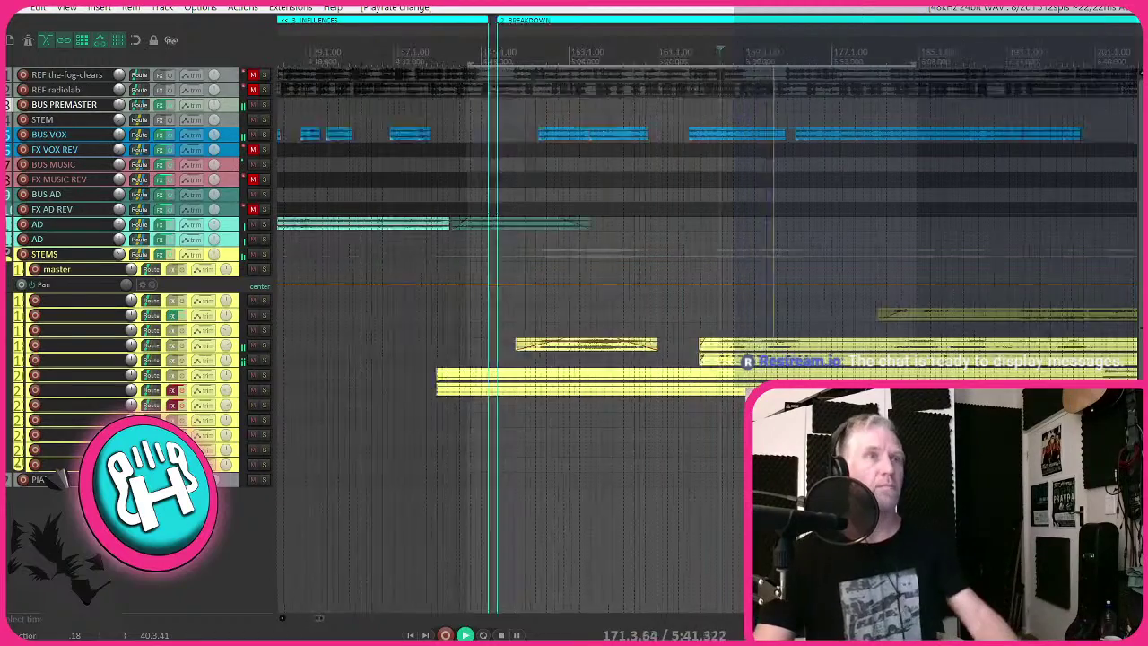
scroll(753, 367, up, 1)
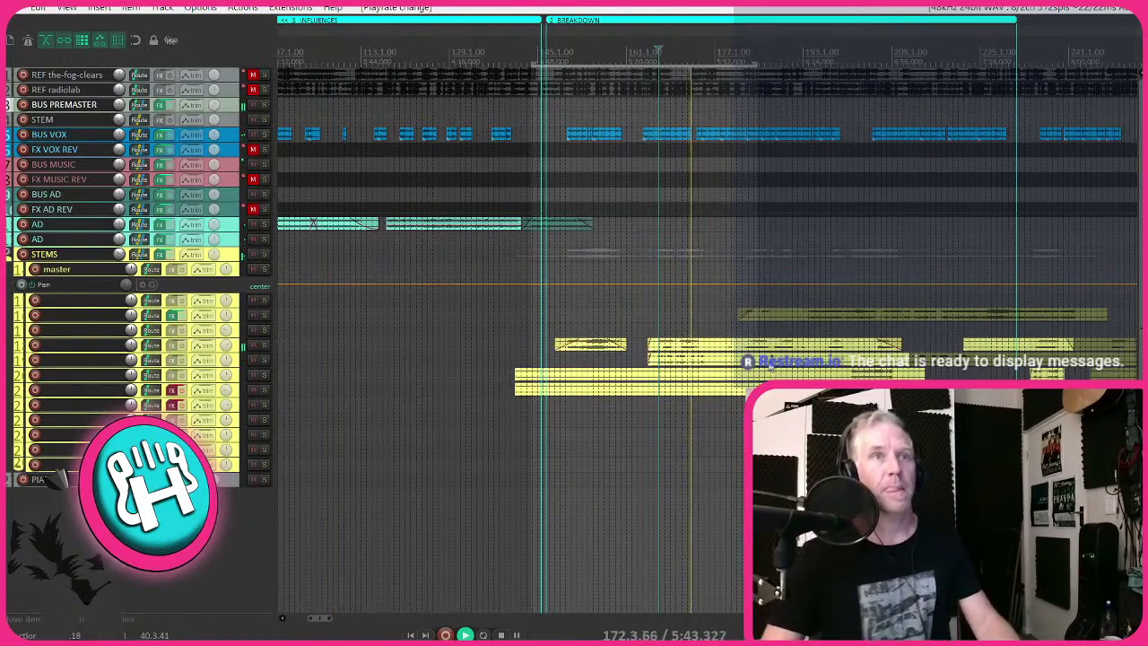
scroll(762, 370, up, 2)
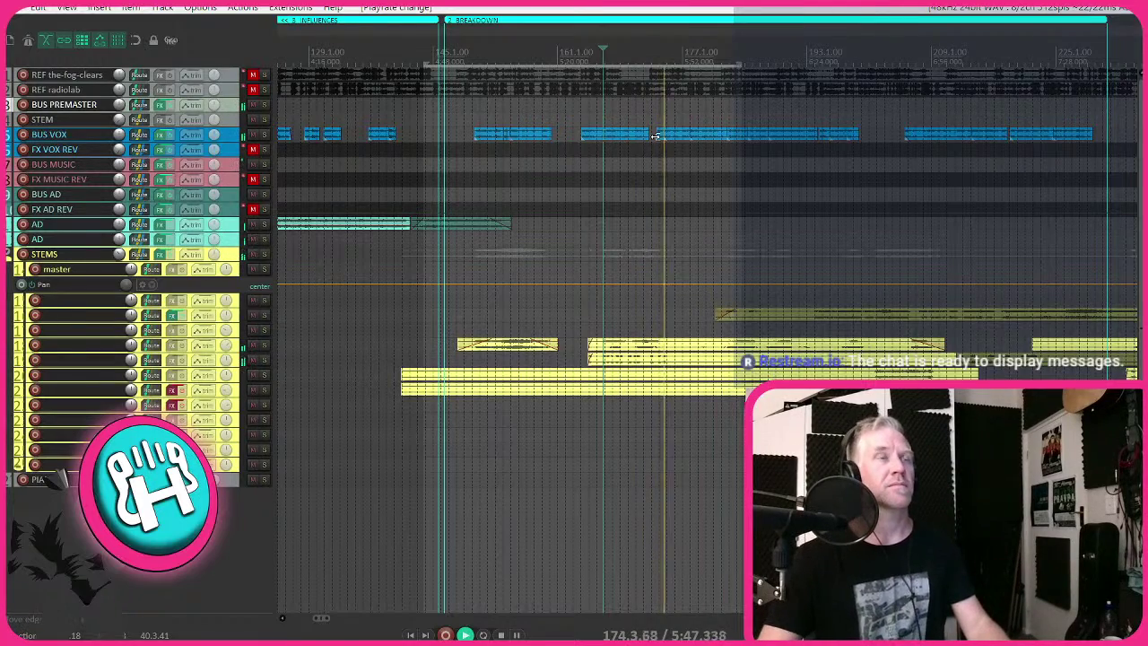
scroll(668, 135, up, 2)
scroll(669, 134, up, 3)
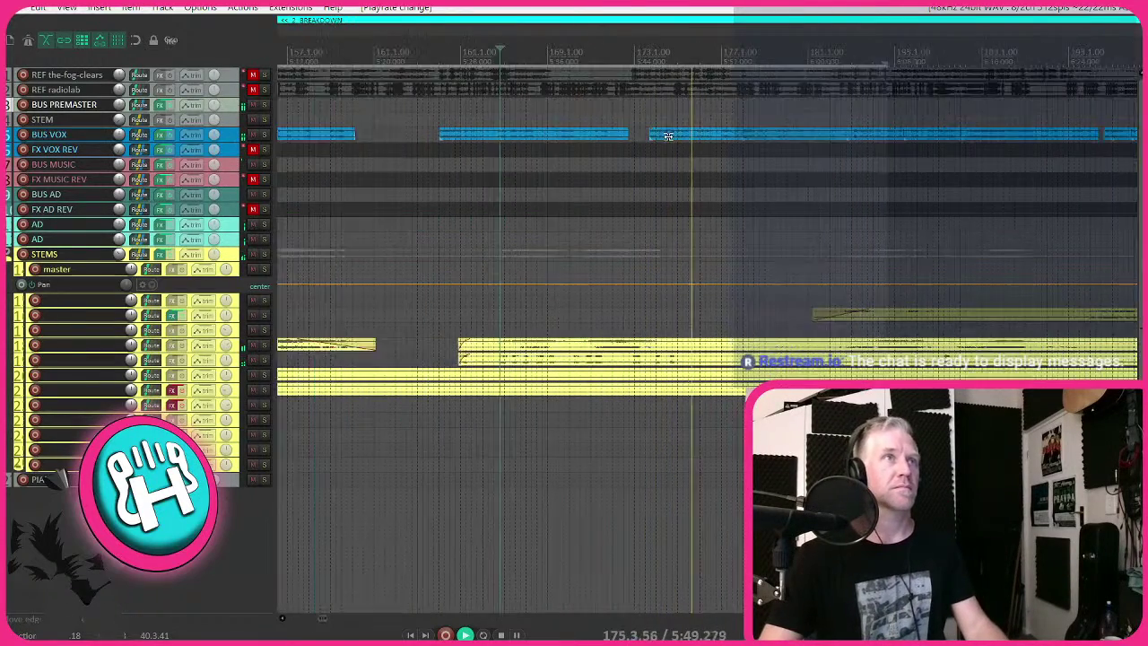
click(655, 134)
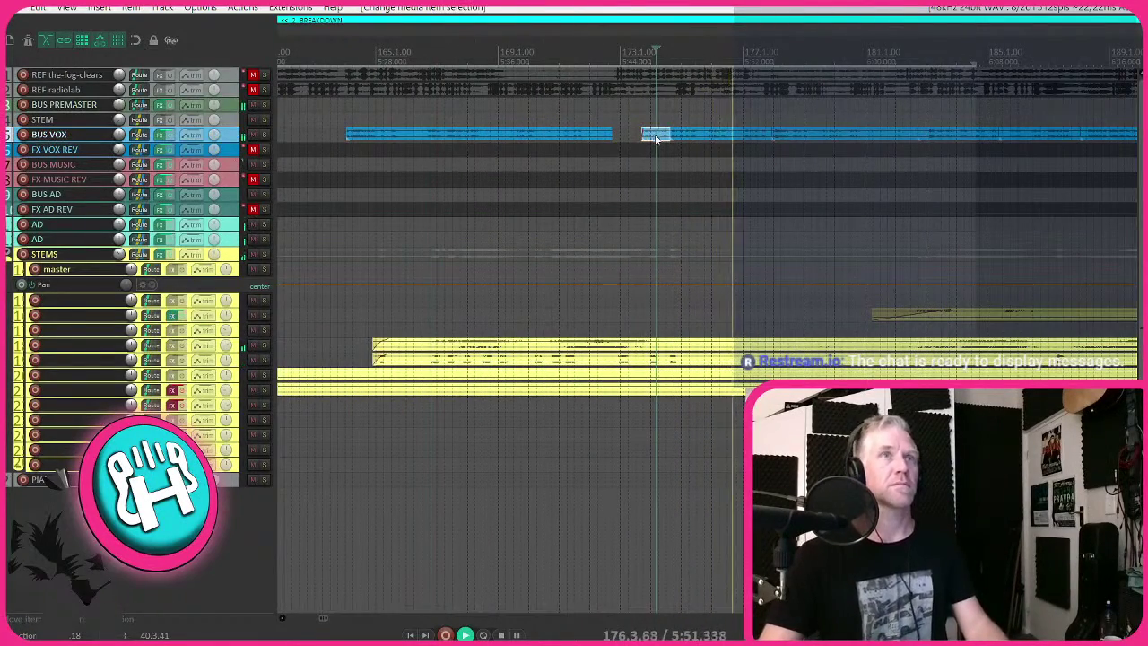
scroll(656, 134, down, 5)
scroll(660, 135, up, 1)
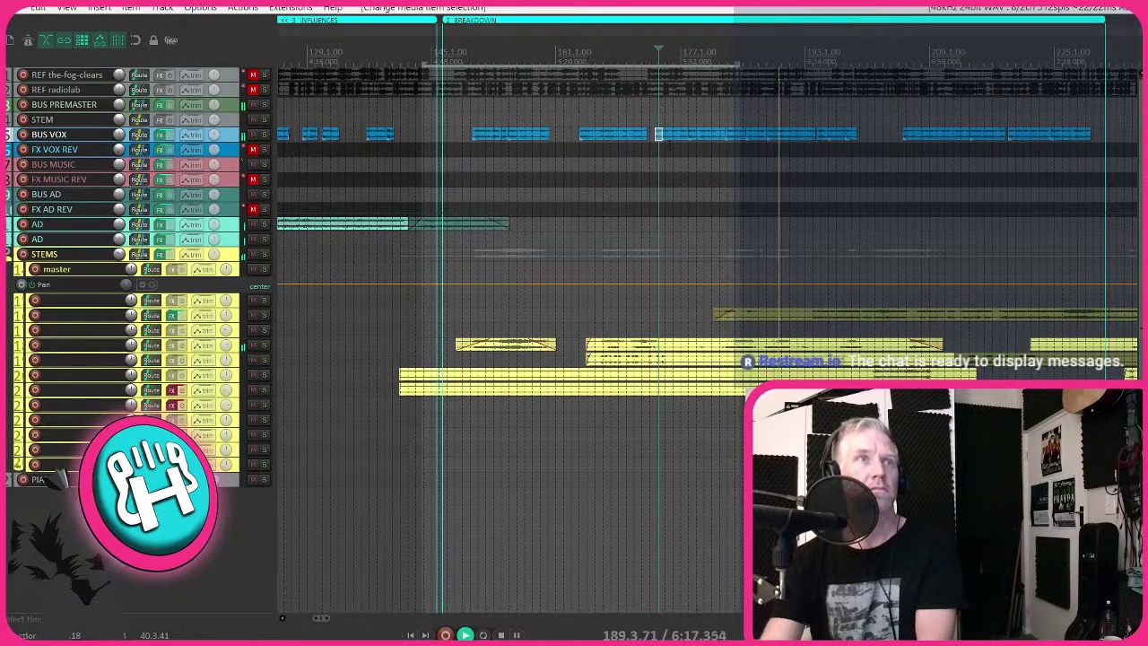
- Unmute the long stem clip starting at about bar 181 and check the mix from the vocal phrase at about bar 205
click(745, 316)
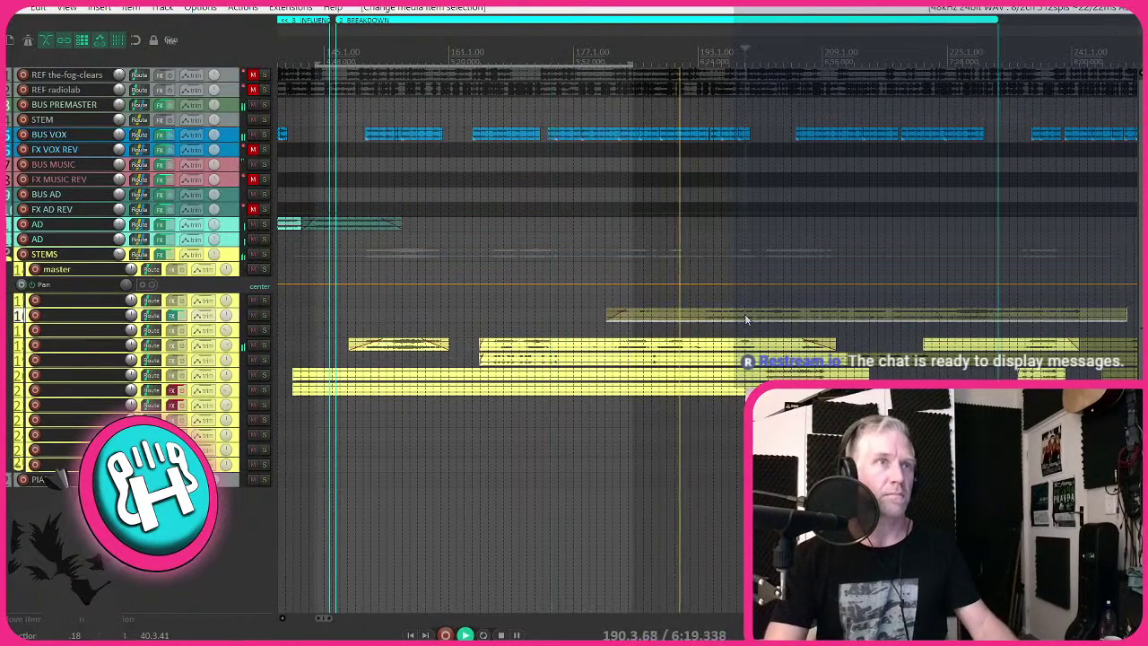
key(m)
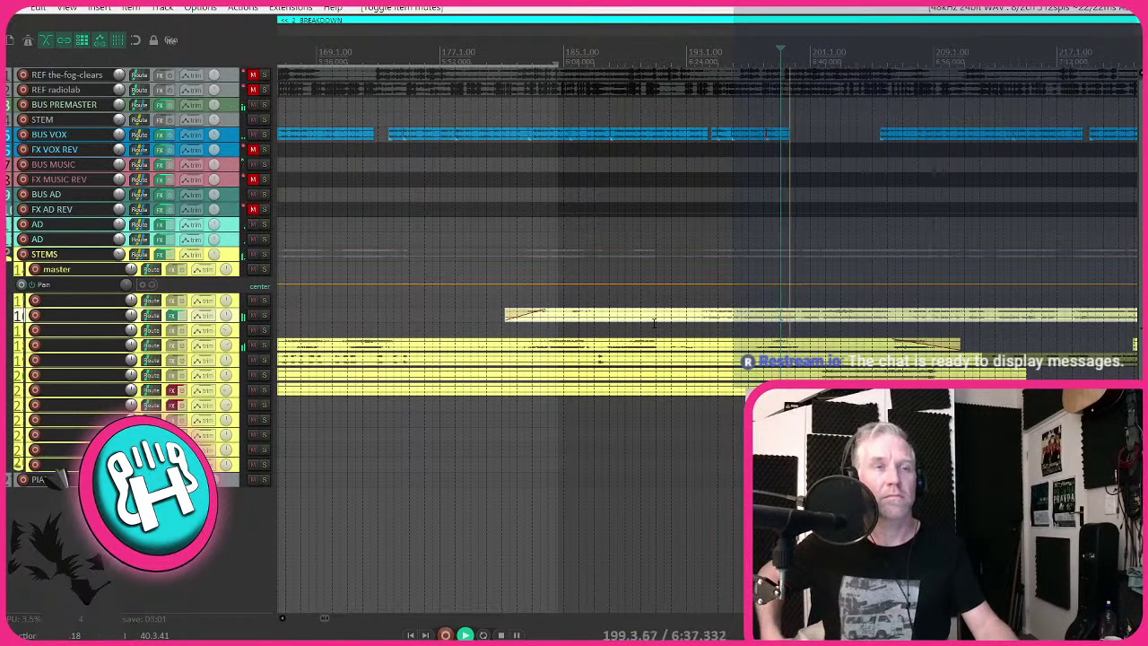
scroll(500, 355, down, 5)
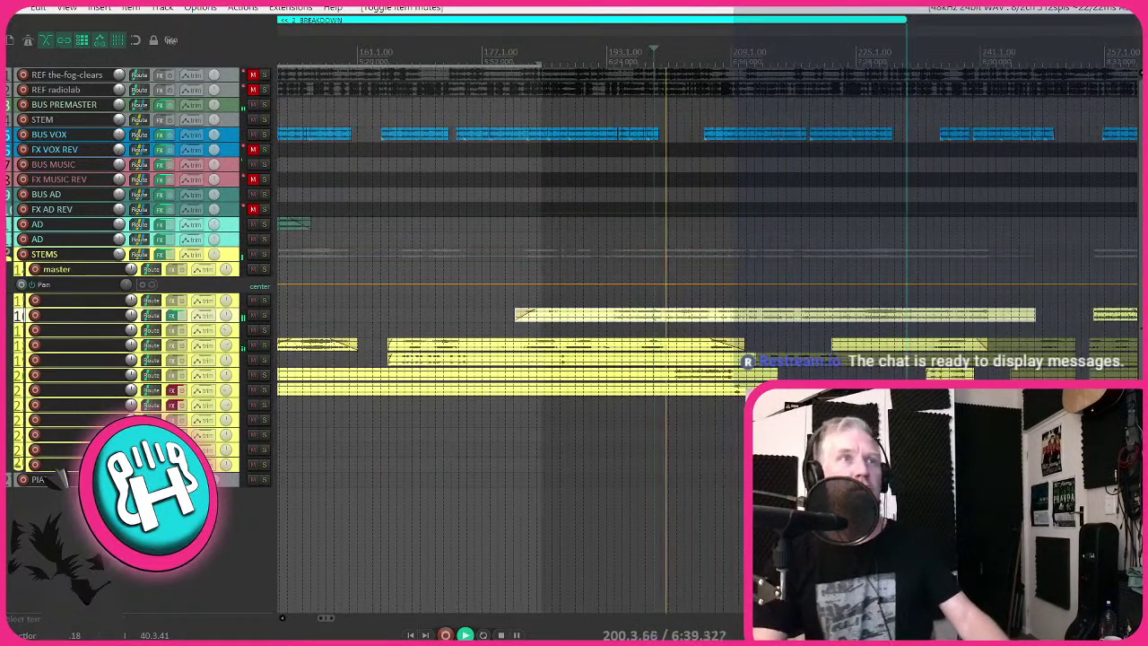
click(711, 116)
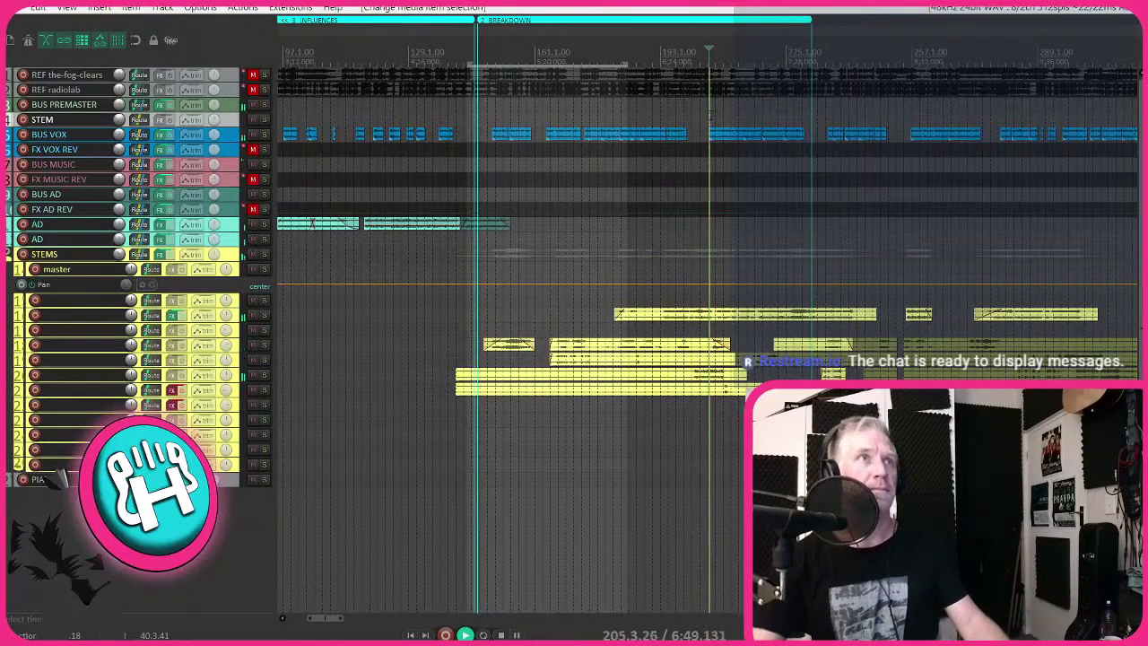
- Listen through the later part of the BREAKDOWN region and continue from the vocals at about bar 235
scroll(709, 114, up, 2)
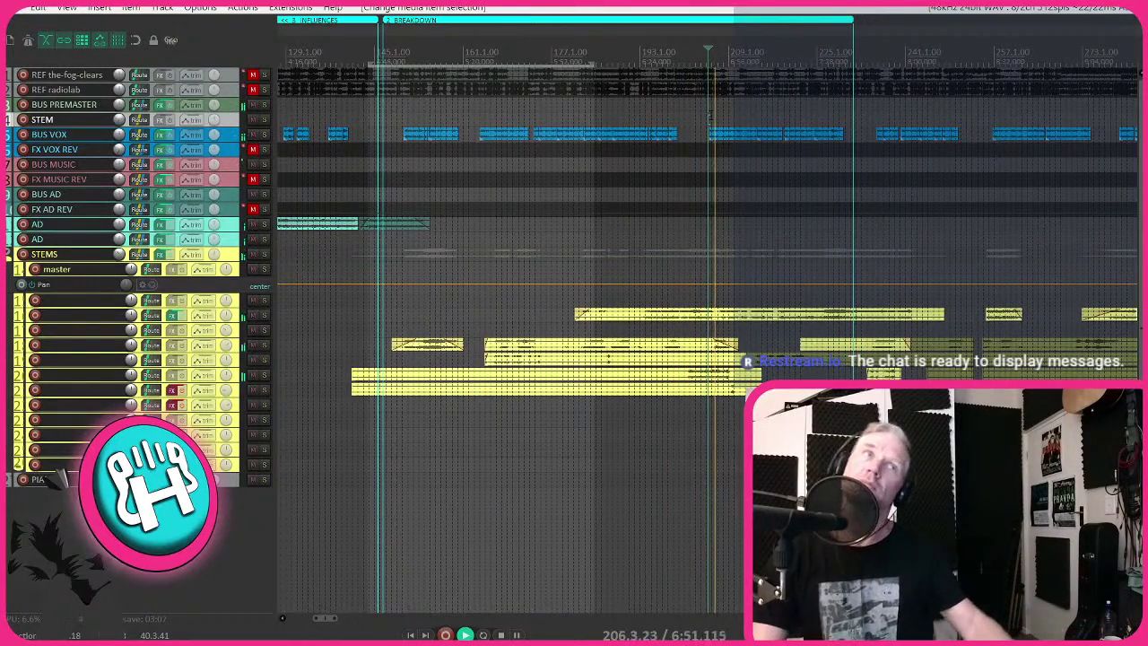
scroll(709, 114, down, 2)
scroll(707, 117, down, 1)
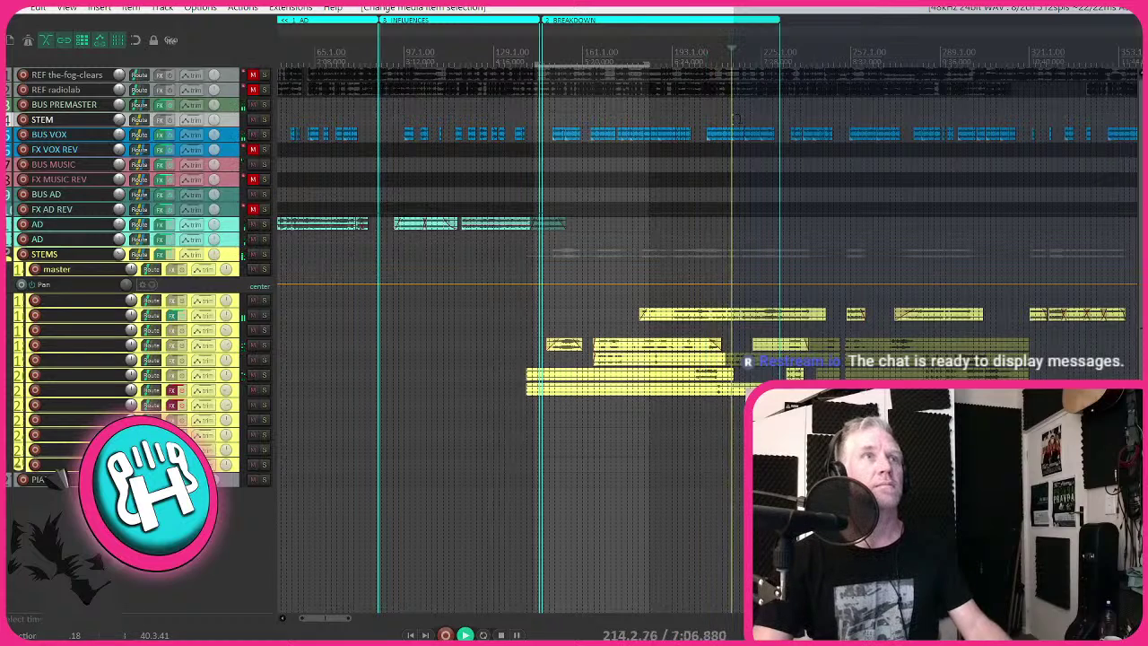
scroll(711, 135, up, 1)
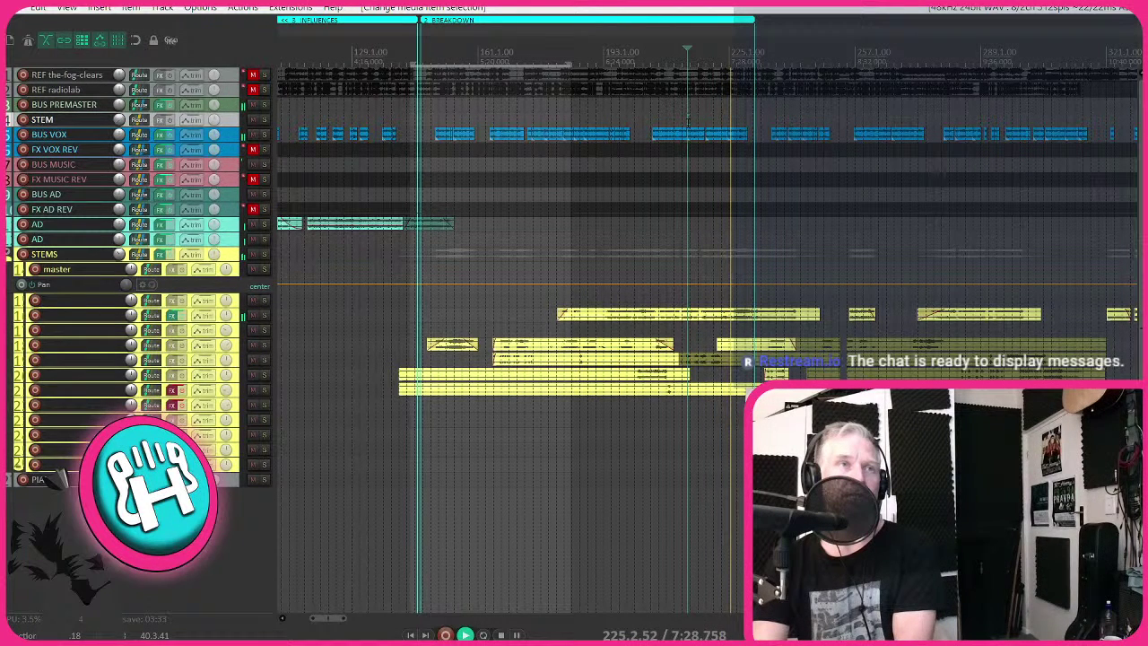
scroll(773, 109, up, 4)
click(780, 106)
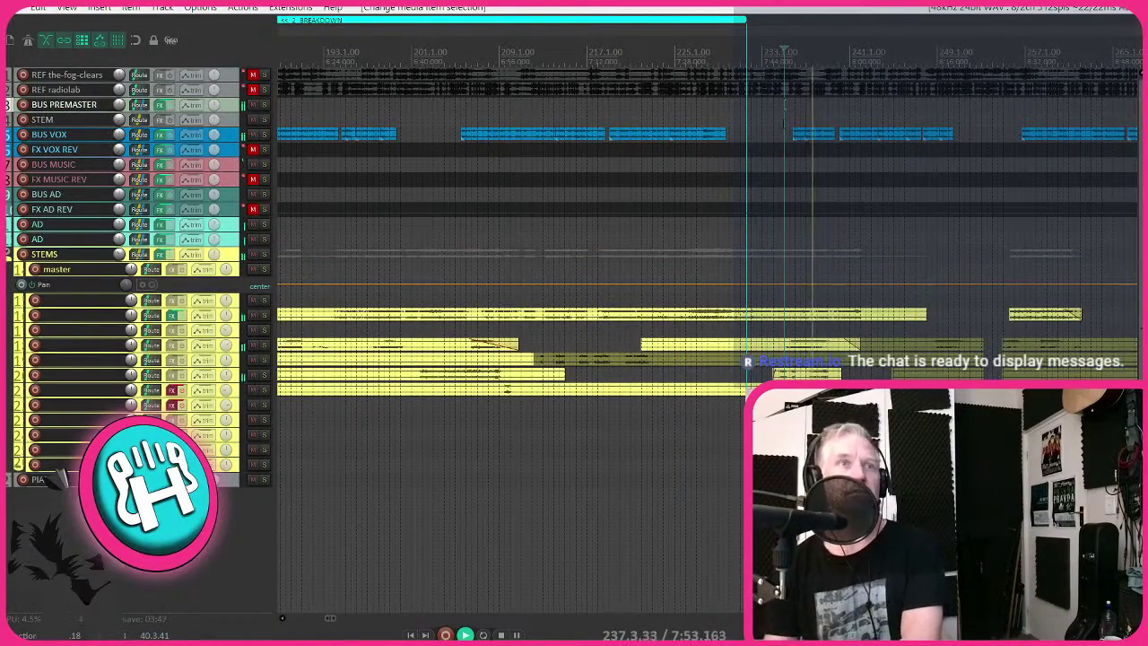
- Move the vocal phrase at about bar 240, together with everything after it, to about bar 265
scroll(818, 132, down, 4)
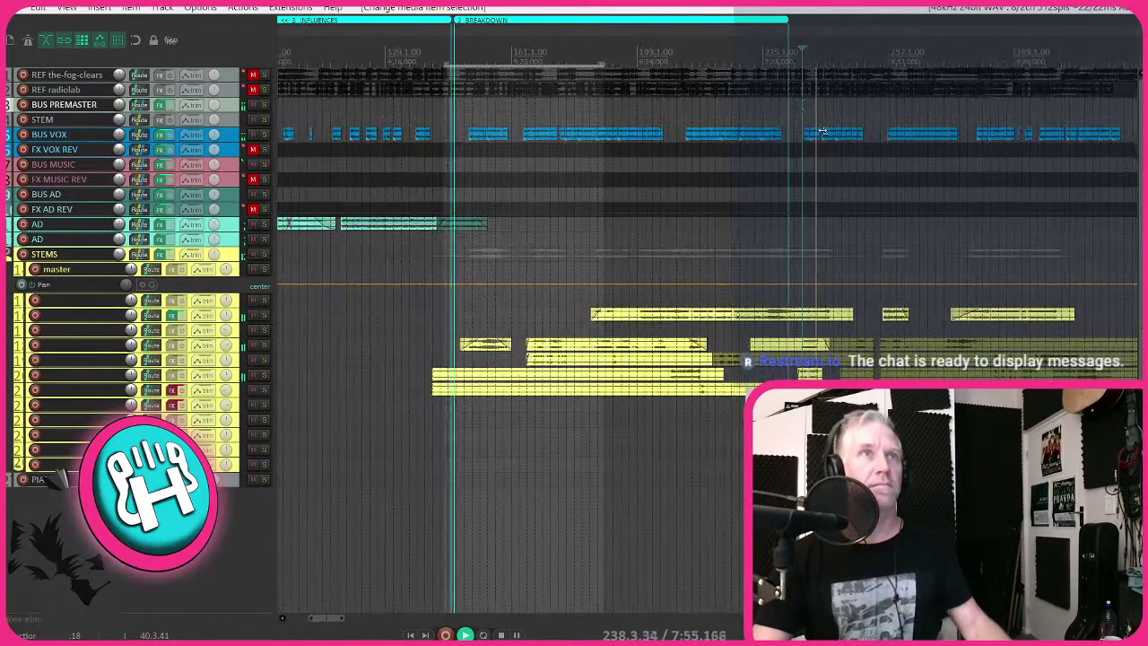
scroll(819, 131, right, 2)
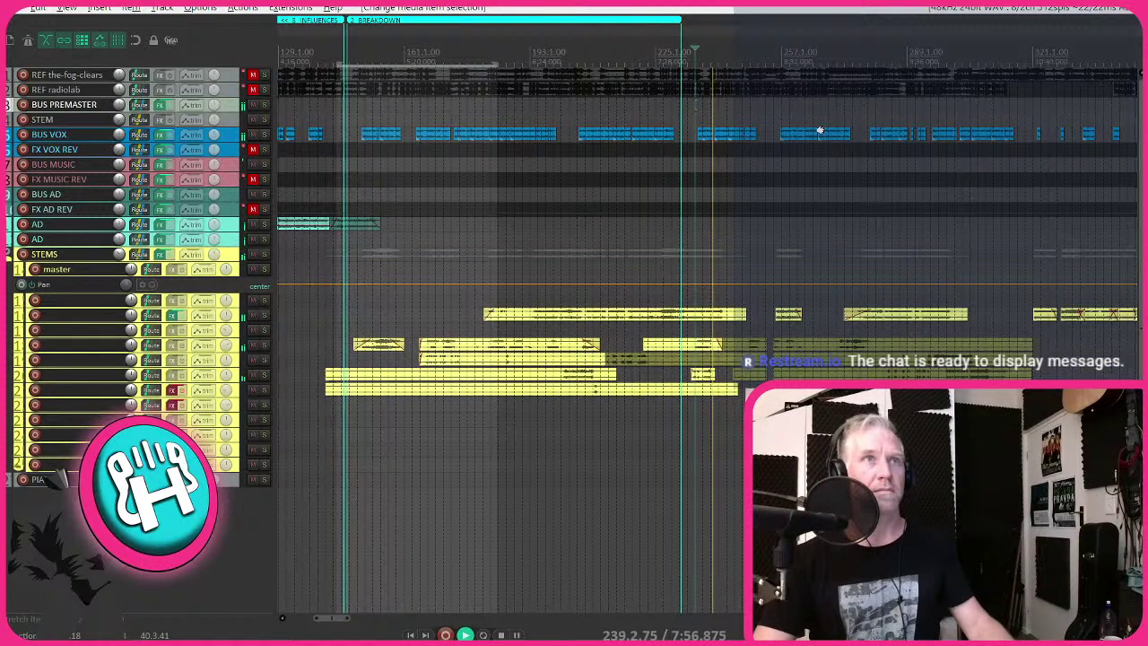
scroll(818, 131, up, 3)
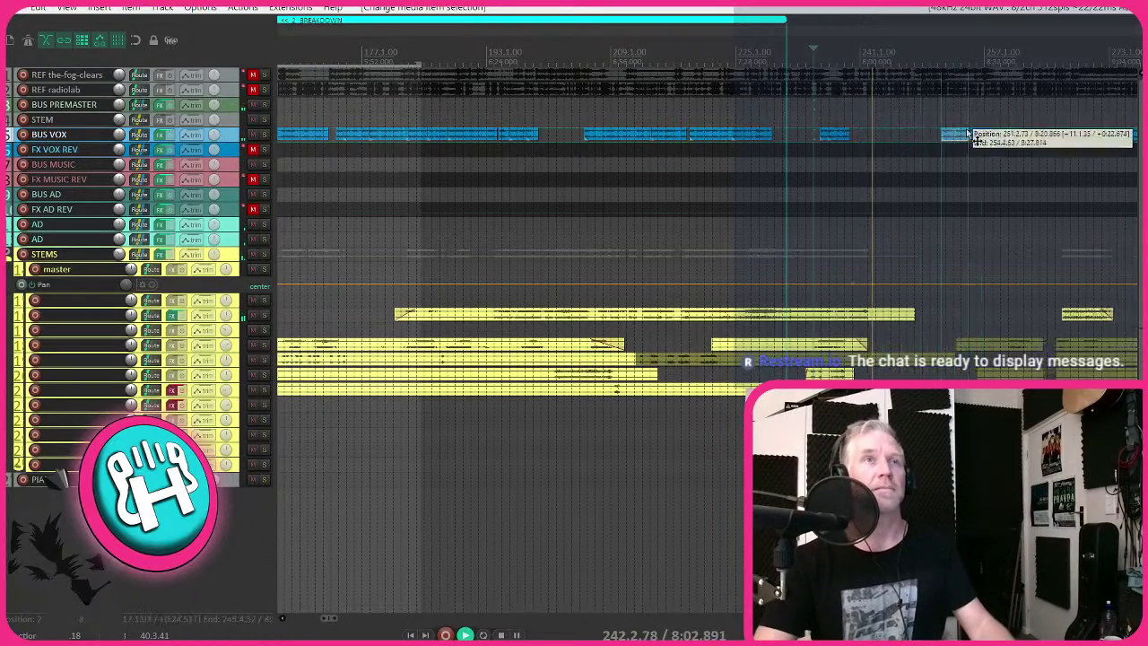
click(950, 134)
scroll(973, 134, down, 4)
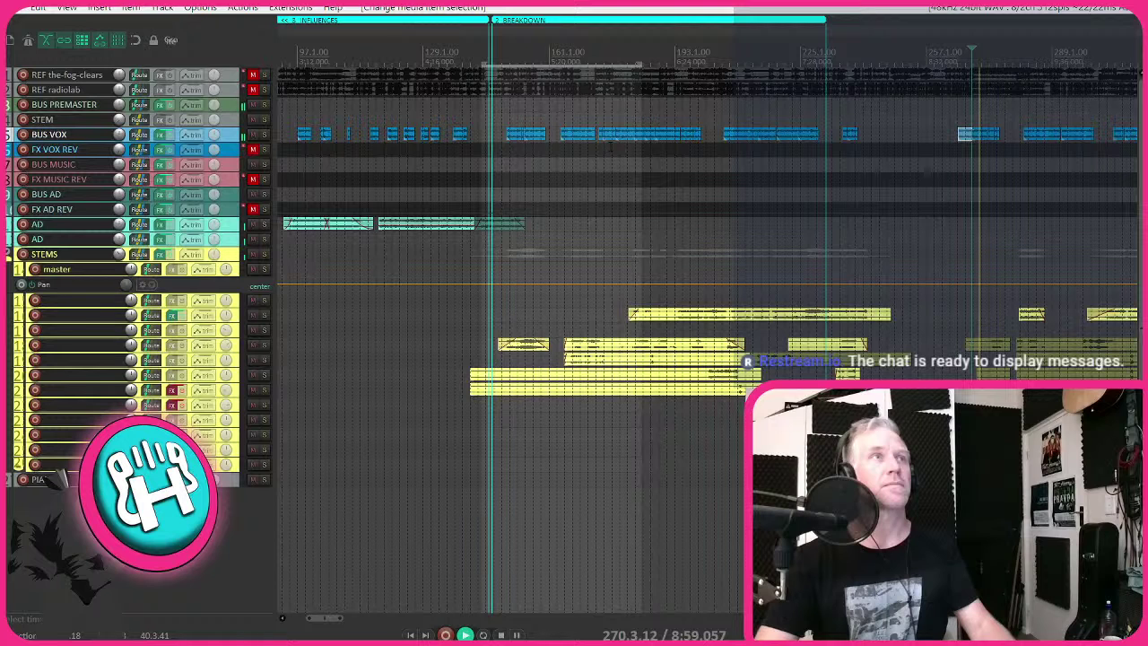
- Listen from about bar 201 in the BREAKDOWN region, soloing the stem track with the long clip, then turn its solo off
key(space)
scroll(634, 366, down, 2)
click(608, 329)
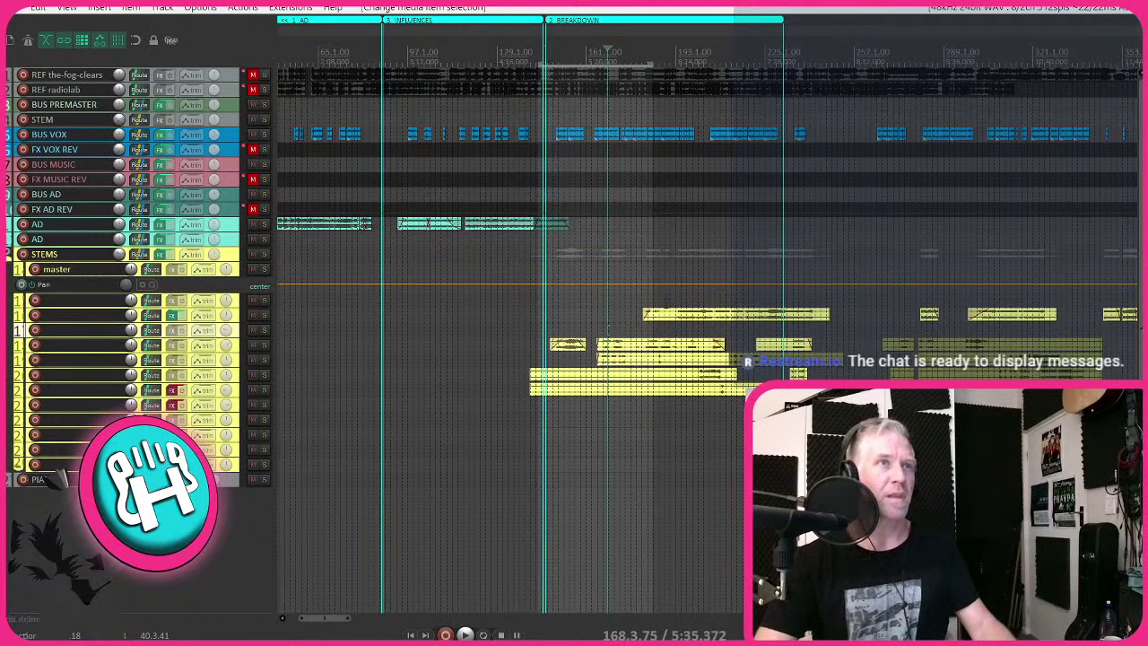
click(699, 306)
key(space)
key(s)
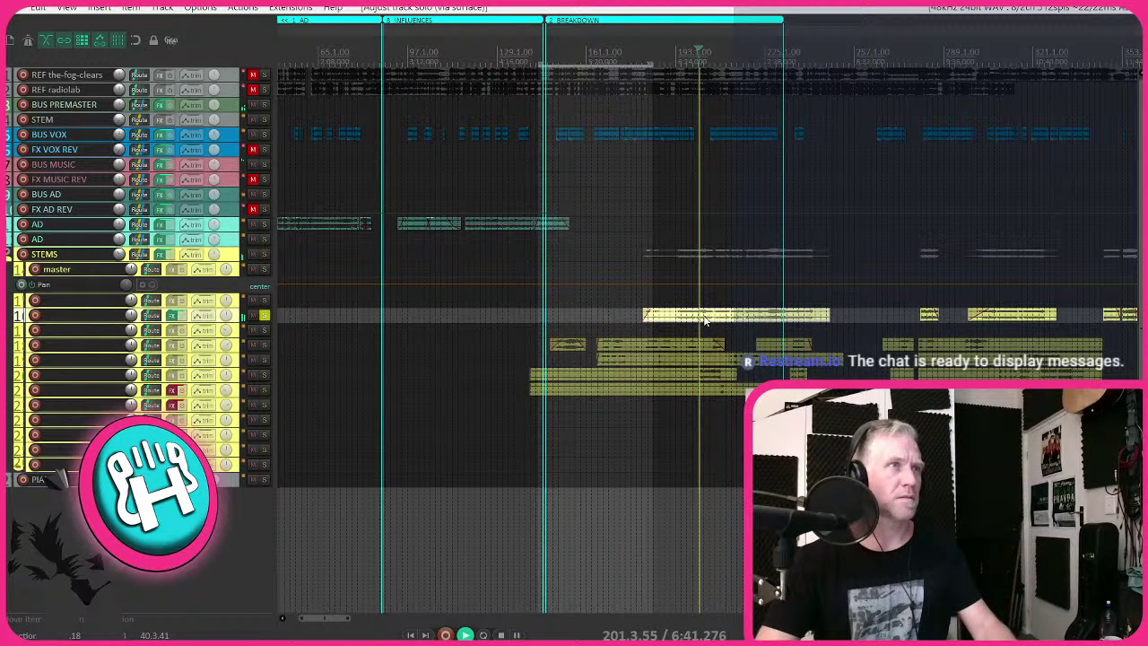
click(721, 375)
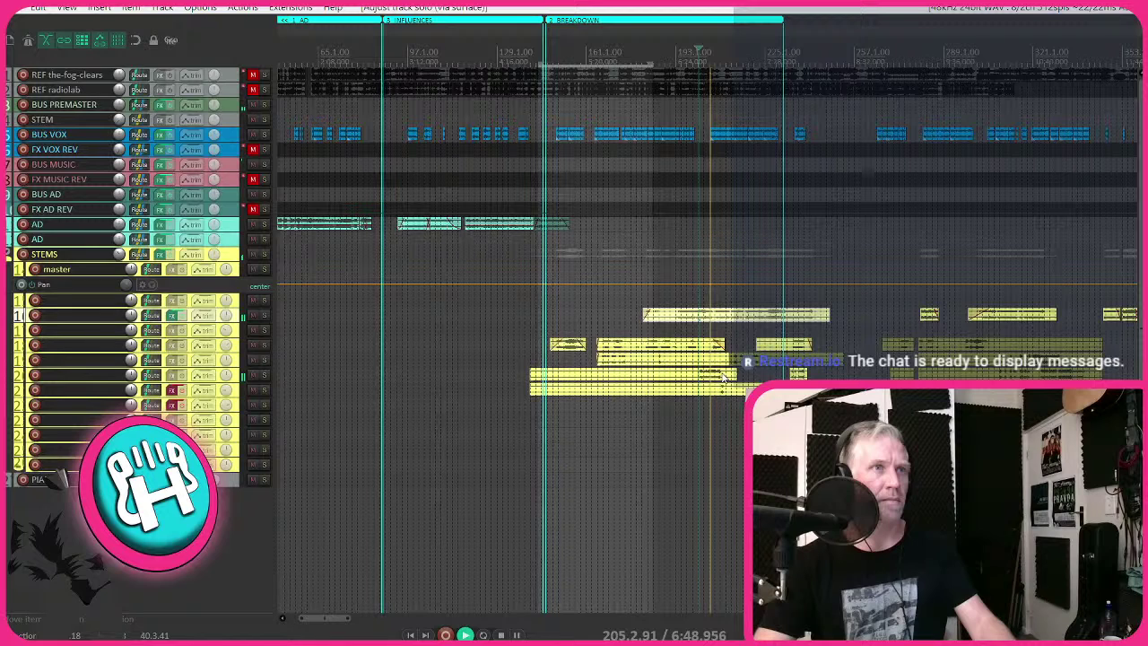
- Delete the stem clips in the BREAKDOWN region and move the vocals from about bar 265 onward to about bar 396
key(space)
drag(513, 290, 846, 420)
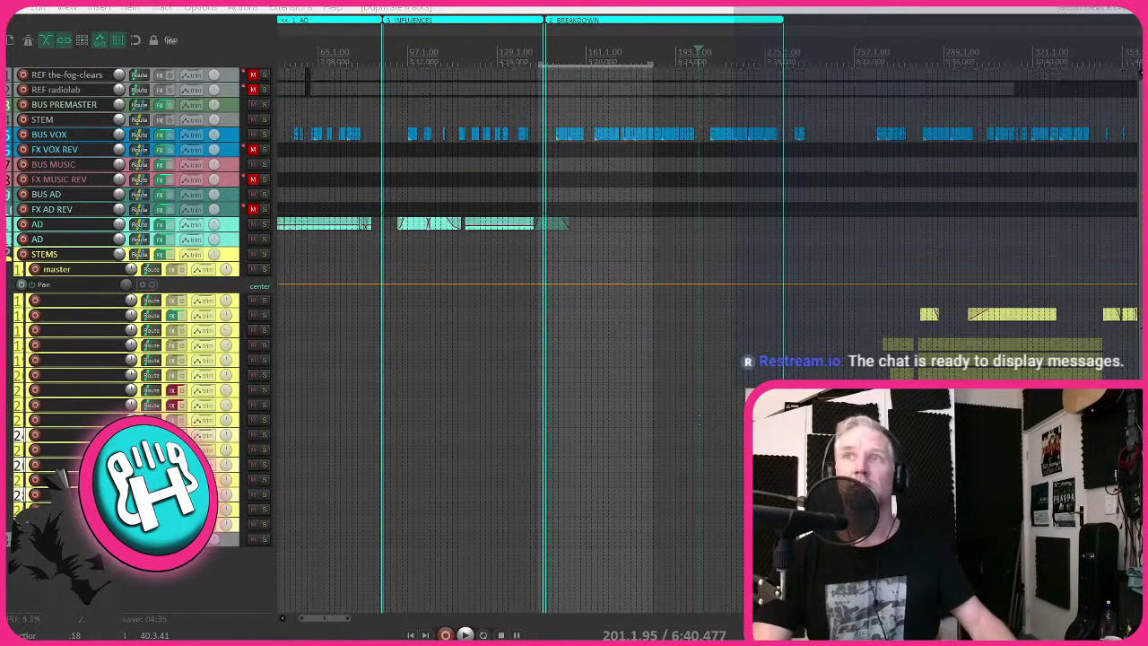
scroll(613, 138, down, 2)
click(612, 134)
drag(612, 136, 355, 388)
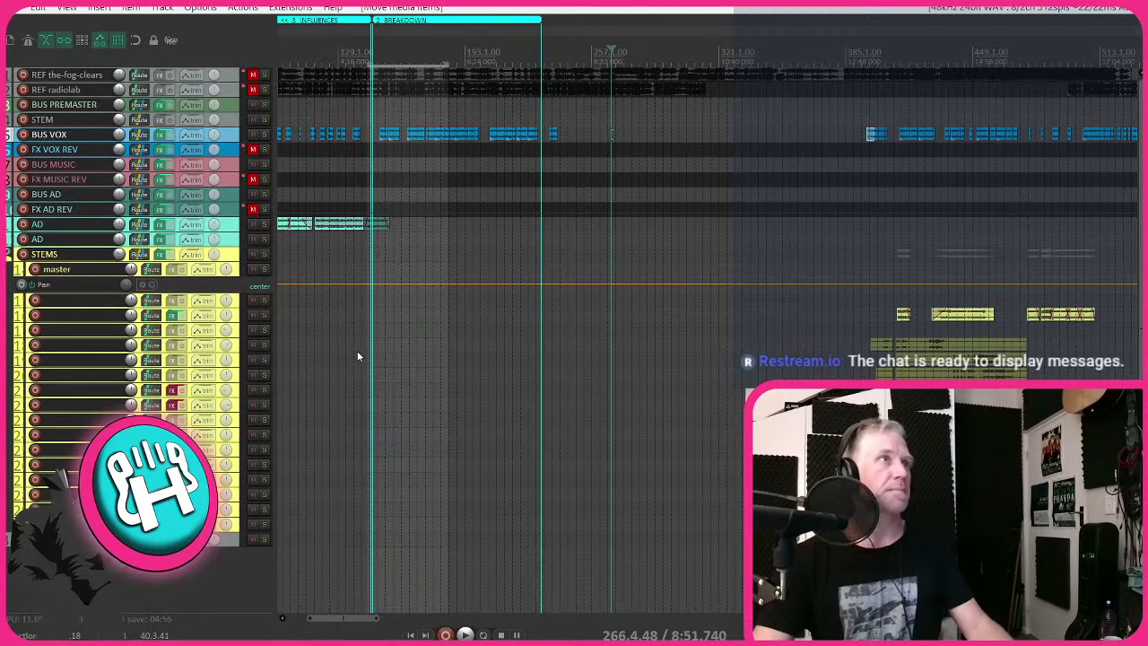
- Duplicate more empty stem tracks inside STEMS and remove the effects from the stem tracks
scroll(358, 356, up, 2)
scroll(226, 348, down, 1)
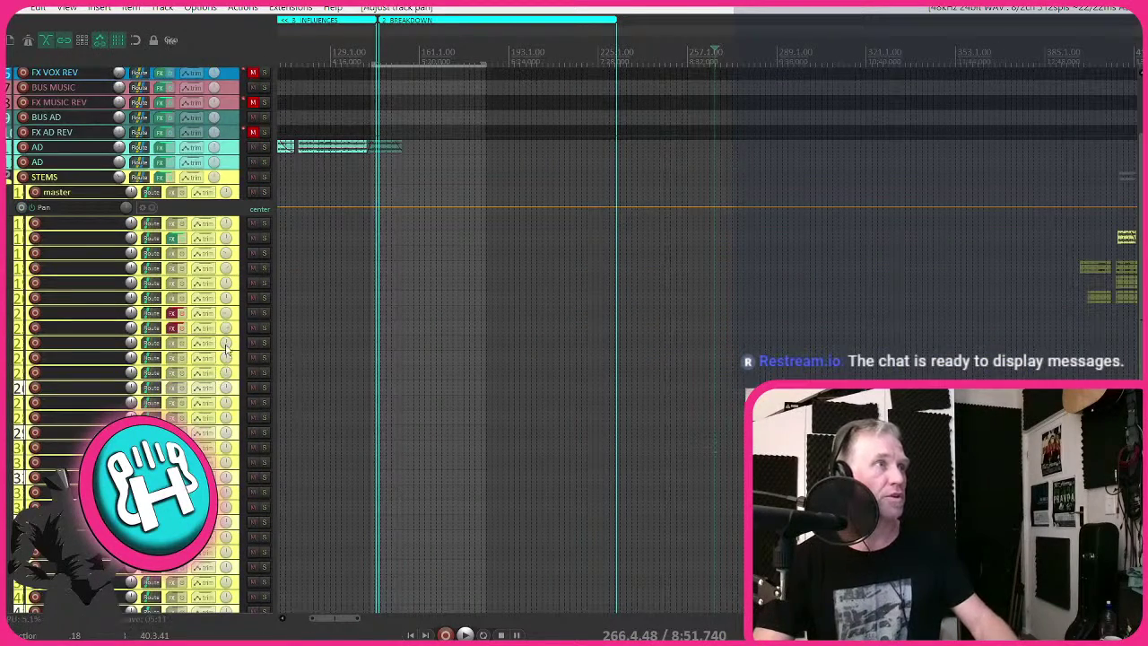
key(minus)
alt+click(172, 327)
scroll(493, 132, down, 3)
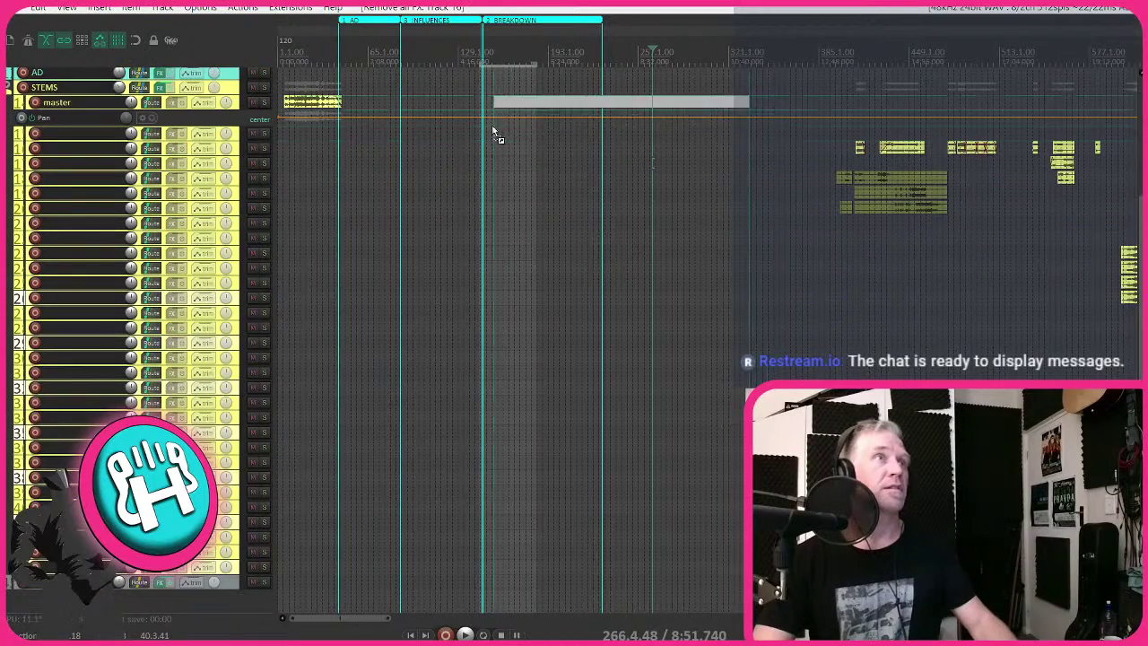
drag(492, 132, 514, 209)
click(537, 331)
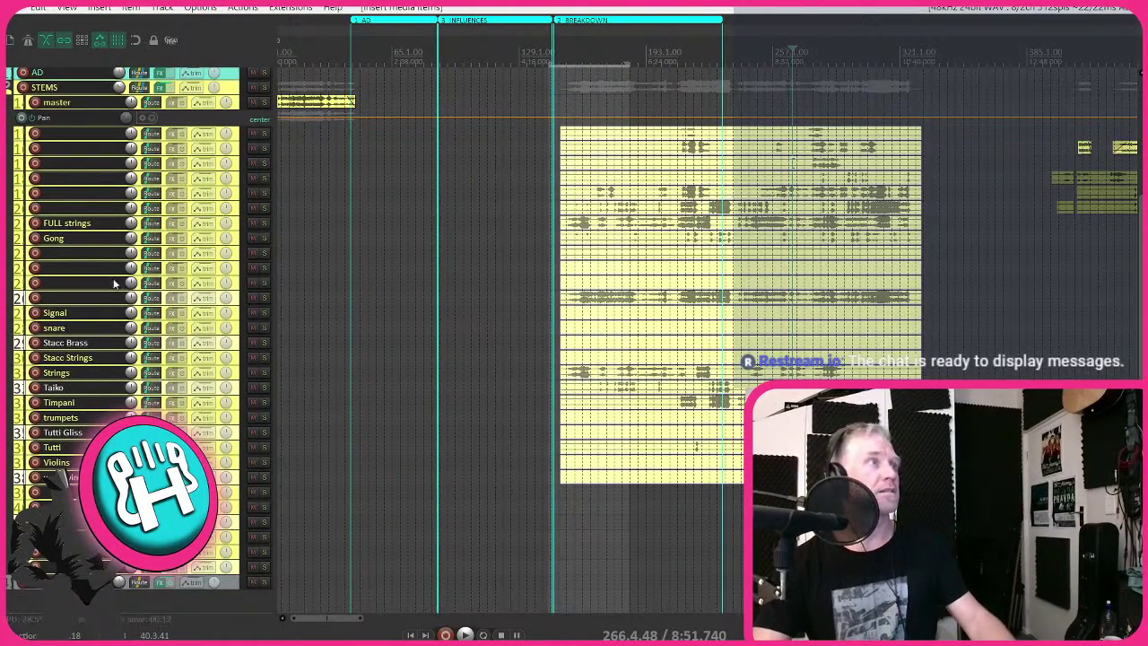
key(ctrl+z)
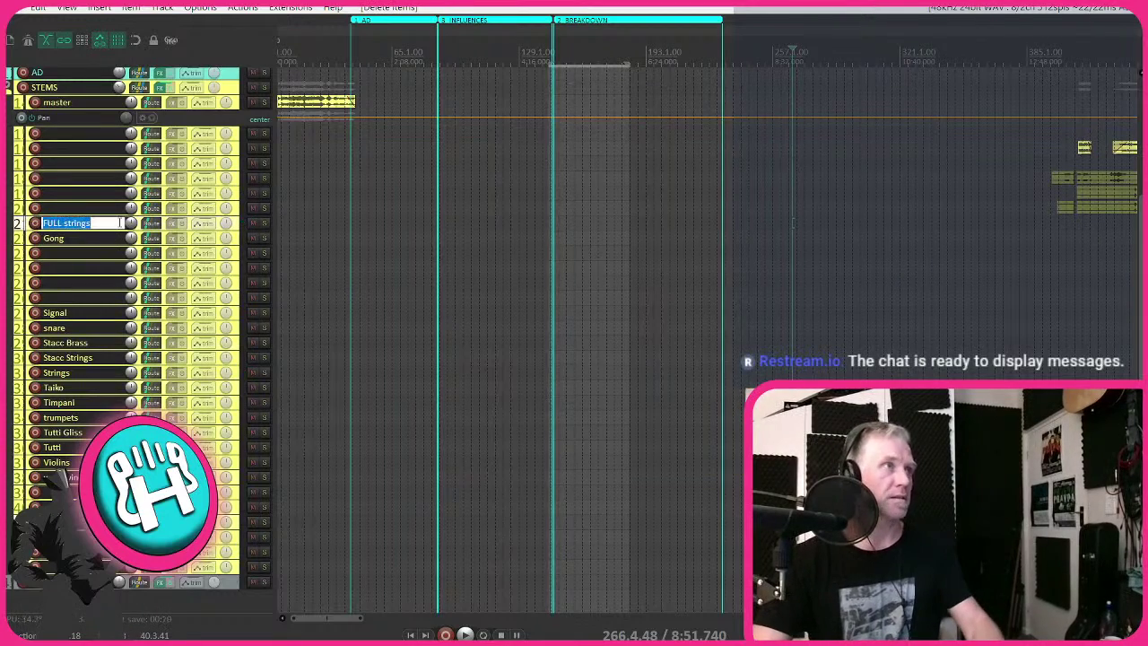
key(ctrl+z)
- Insert the separate stem files across the STEMS child tracks at the start of the BREAKDOWN region and solo the first stem for playback
drag(512, 149, 544, 184)
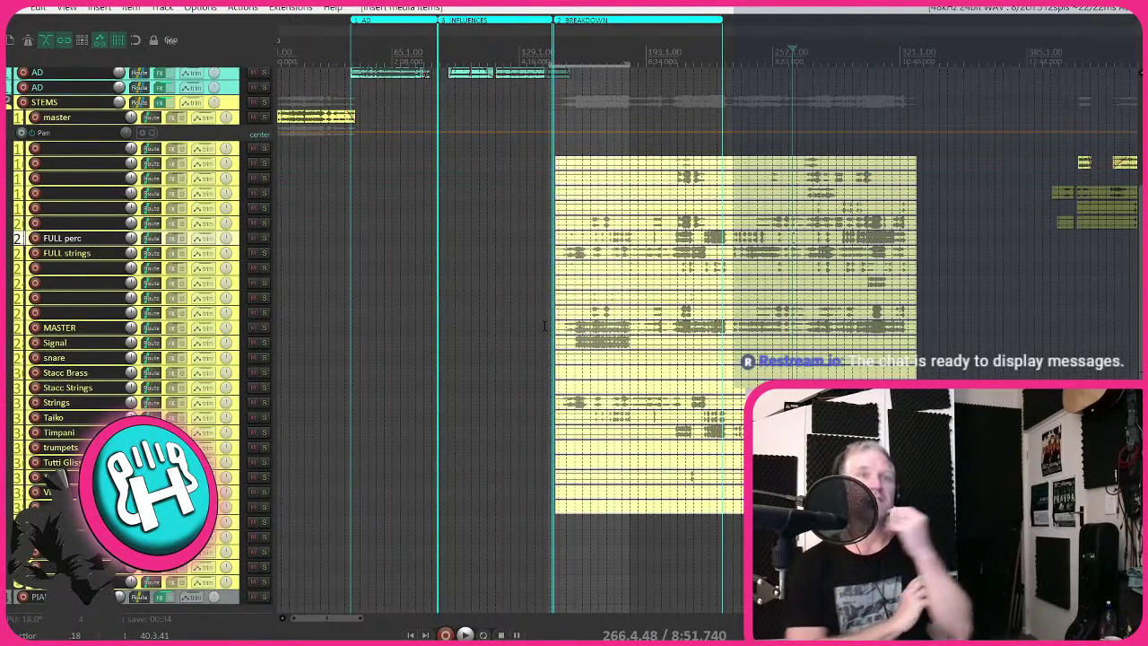
key(ctrl+a)
key(space)
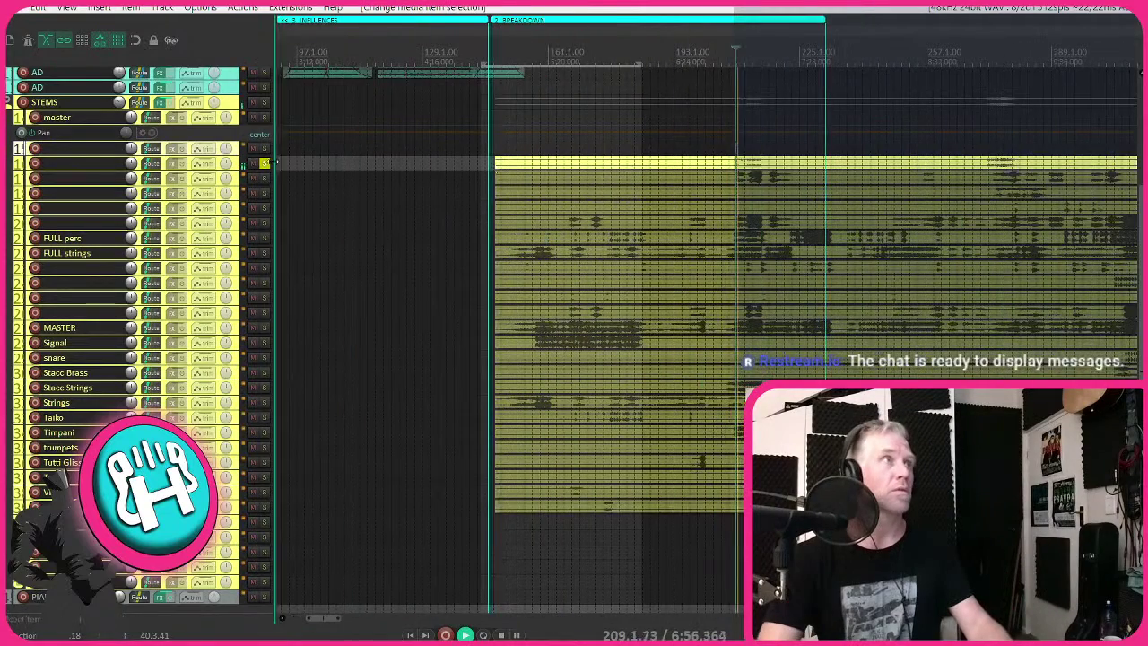
- Name the first five inserted stem tracks action strings, brass, cellos, cymbals and FULL brass
key(F2)
text(act)
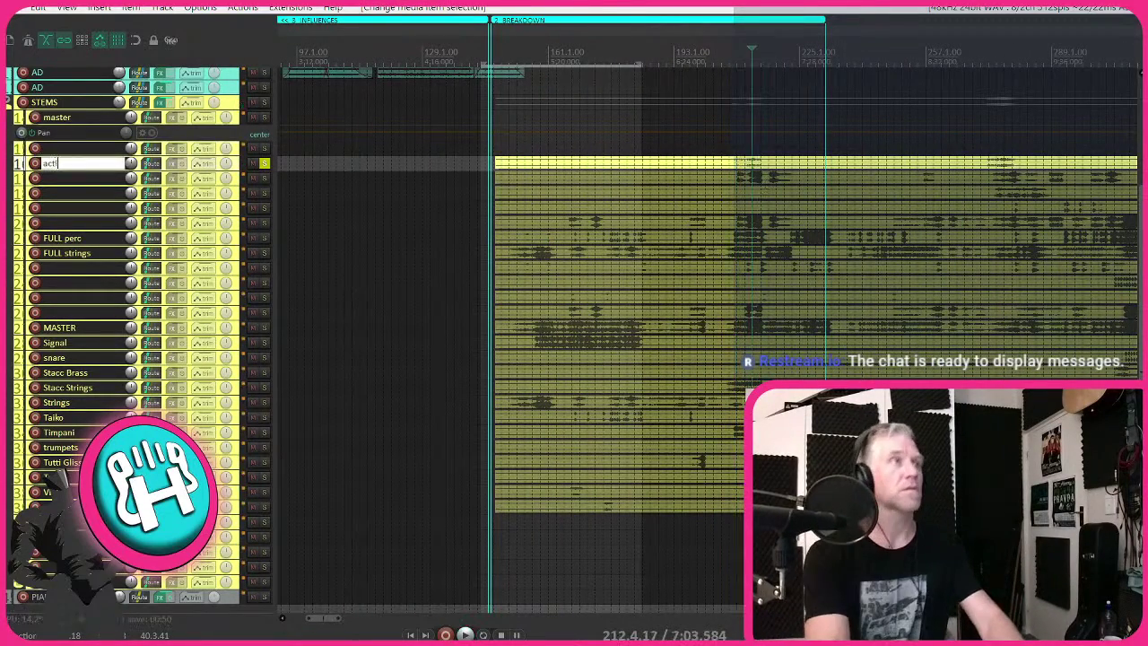
text(ion strings)
key(Tab)
text(brass)
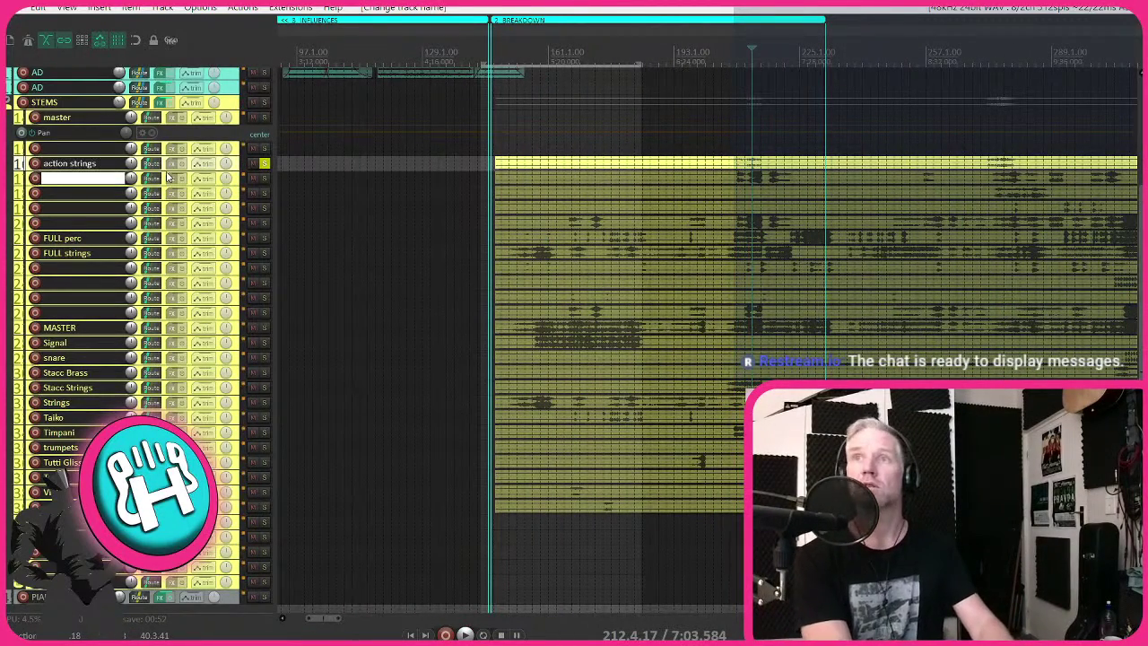
key(Tab)
text(cellos)
key(Tab)
text(cy)
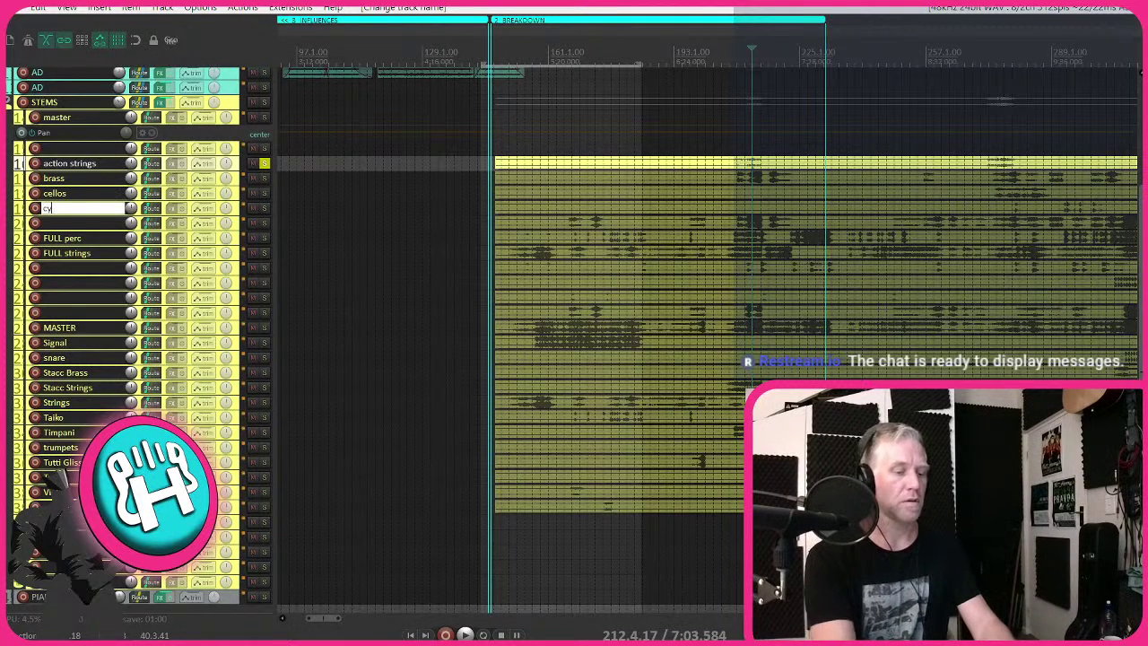
text(mbals)
key(Tab)
text(FULL brass)
key(Return)
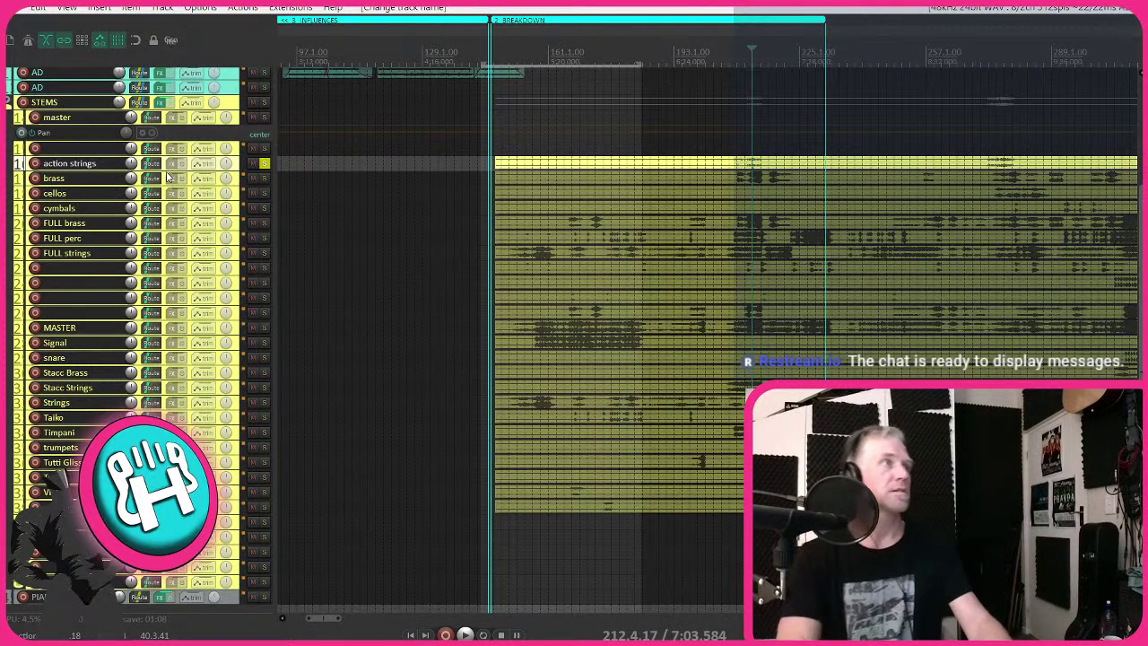
- Name the four blank tracks below FULL strings gong, grand piano, harp and horns
double_click(77, 269)
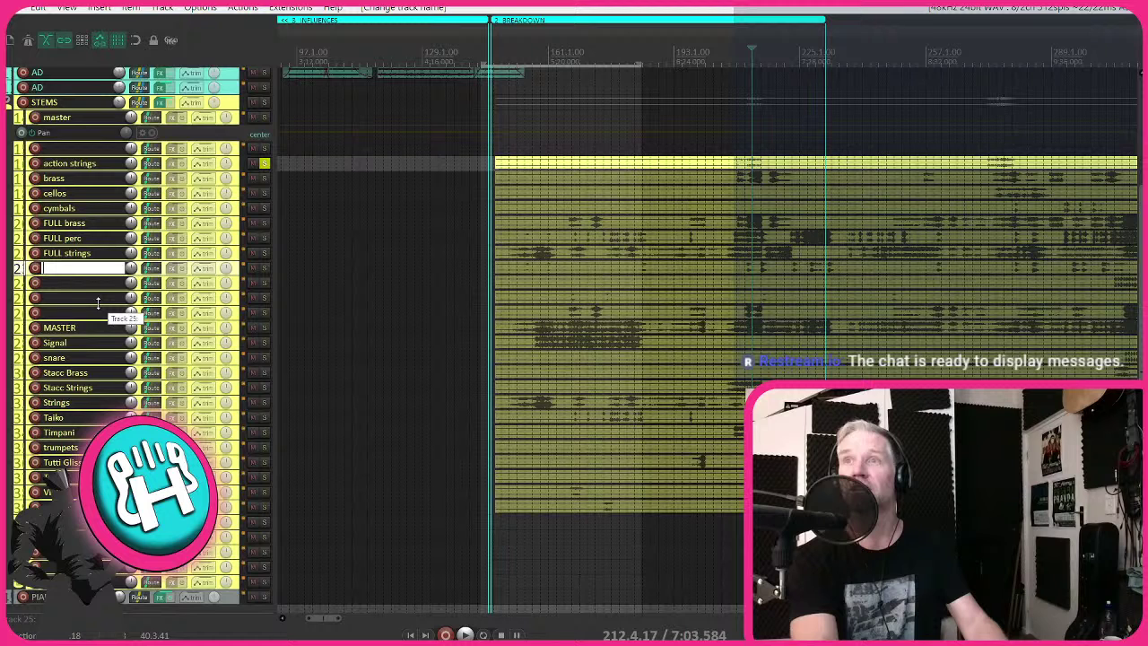
text(gong)
key(Tab)
text(grand piano)
key(Tab)
text(harp)
key(Tab)
text(horns)
key(Tab)
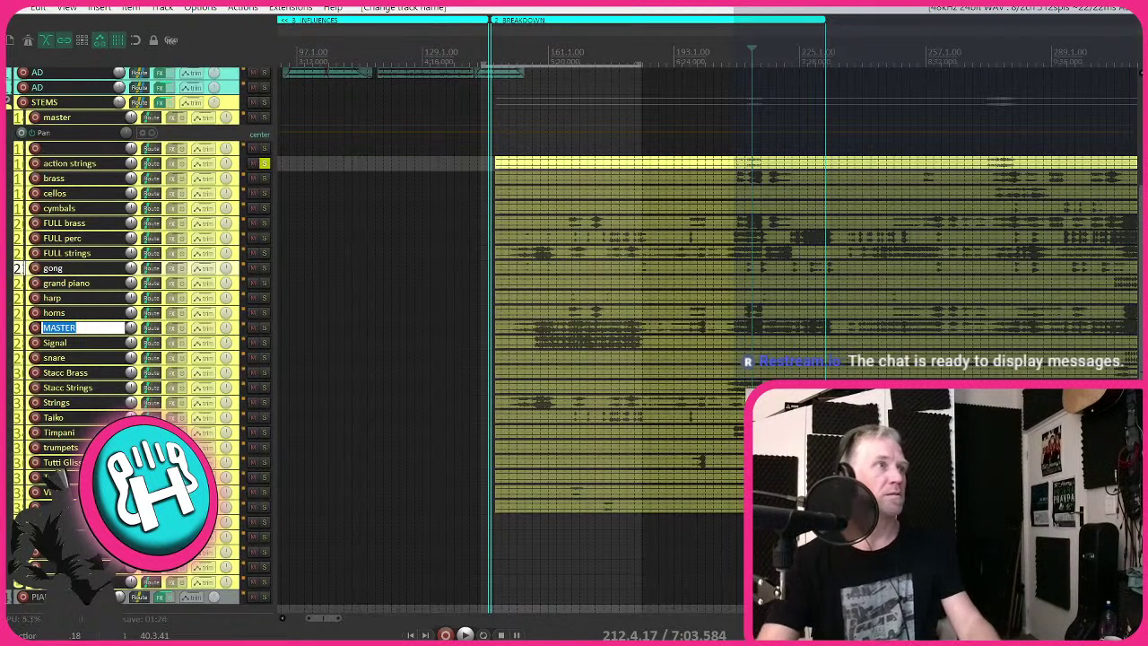
- Delete the MASTER stem track and the unused empty tracks at the end of STEMS
click(238, 329)
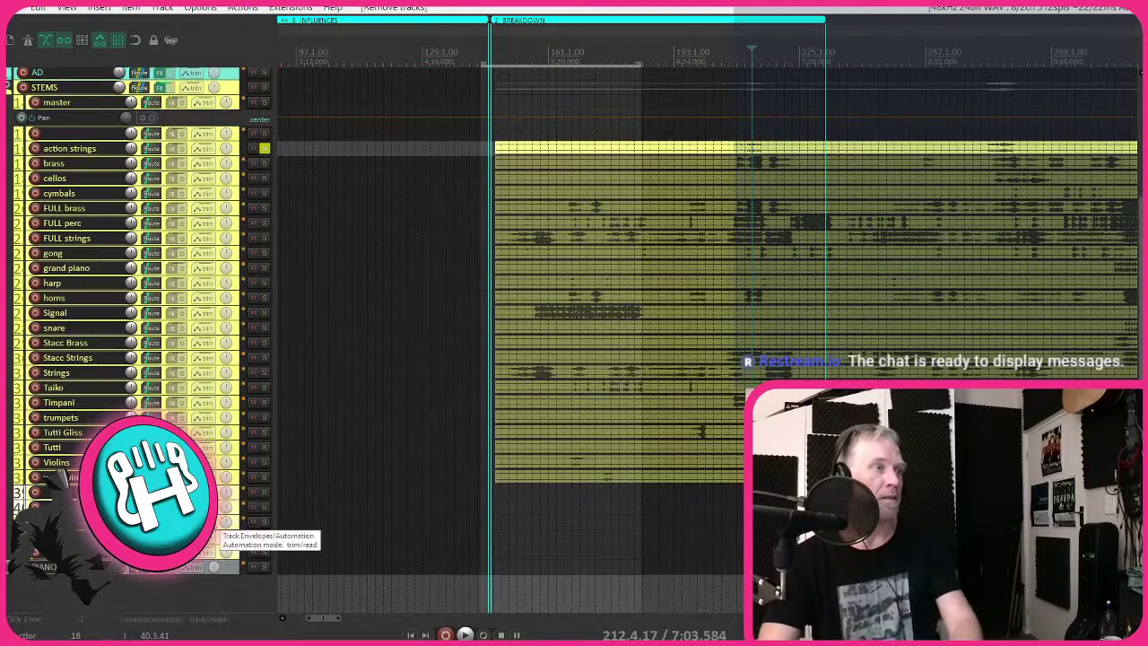
key(Delete)
scroll(416, 323, down, 3)
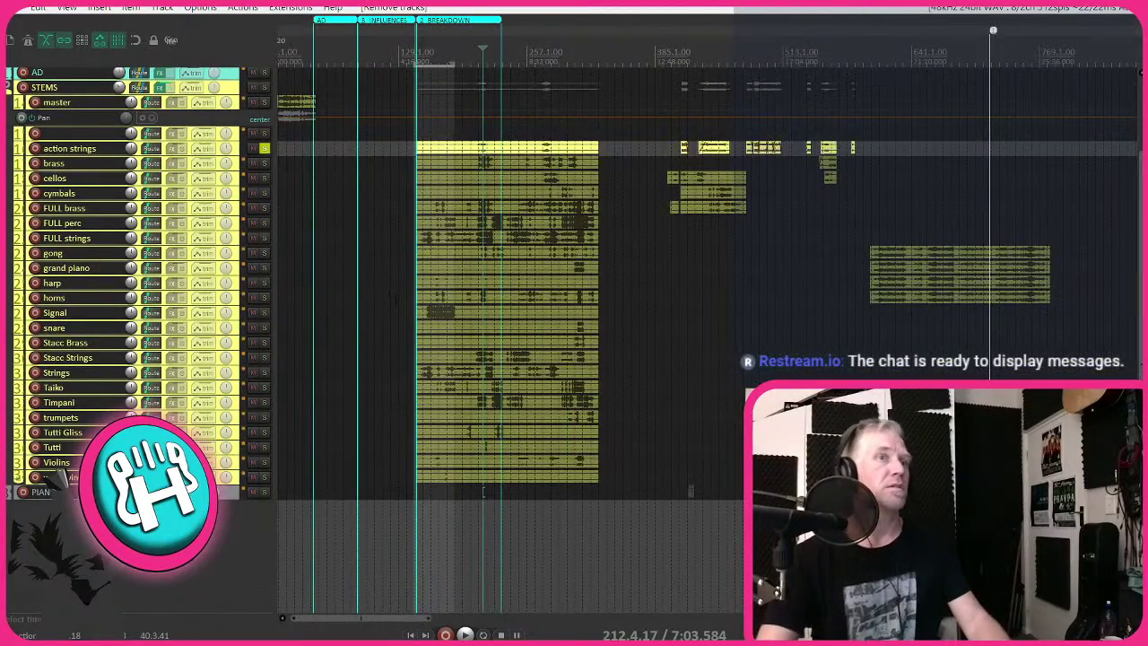
- Remove the blank track above action strings and audition BUS VOX soloed from the start of the BREAKDOWN region
key(ctrl+z)
key(ctrl+z)
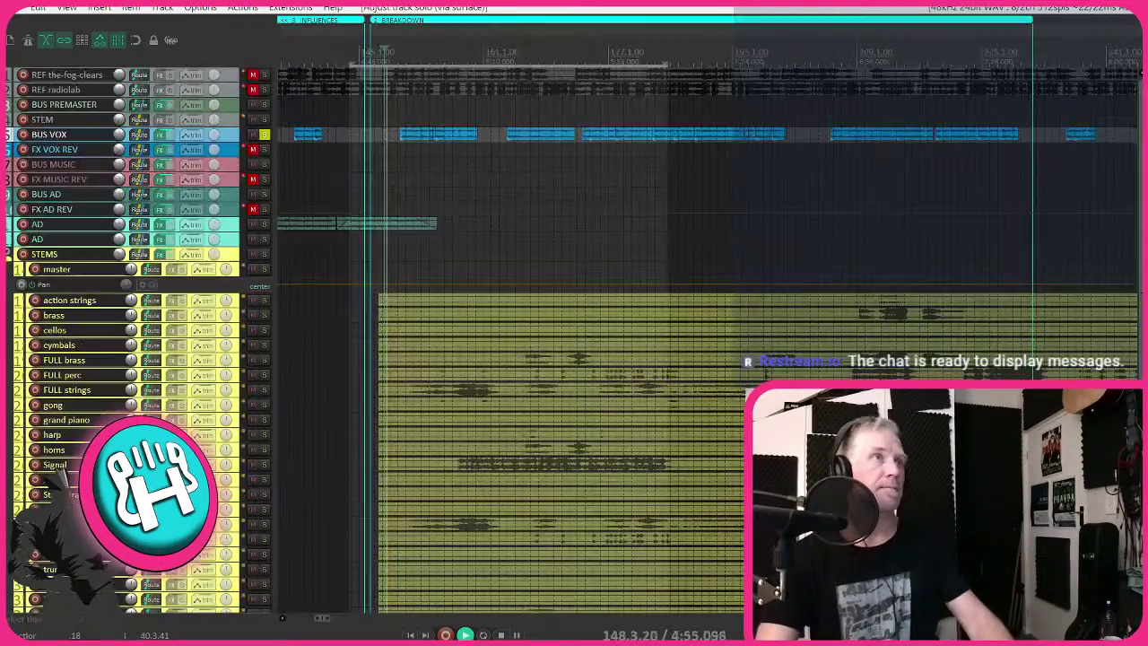
key(space)
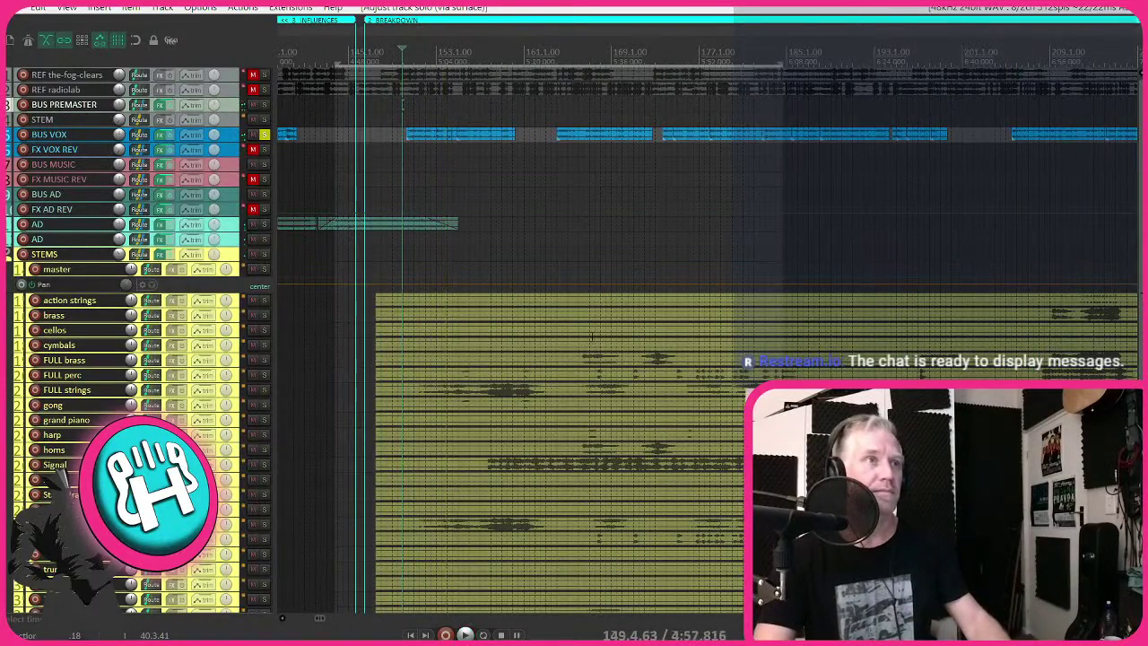
- Place the edit cursor back at the start of the BREAKDOWN region and start switching to another open window
key(alt+Tab)
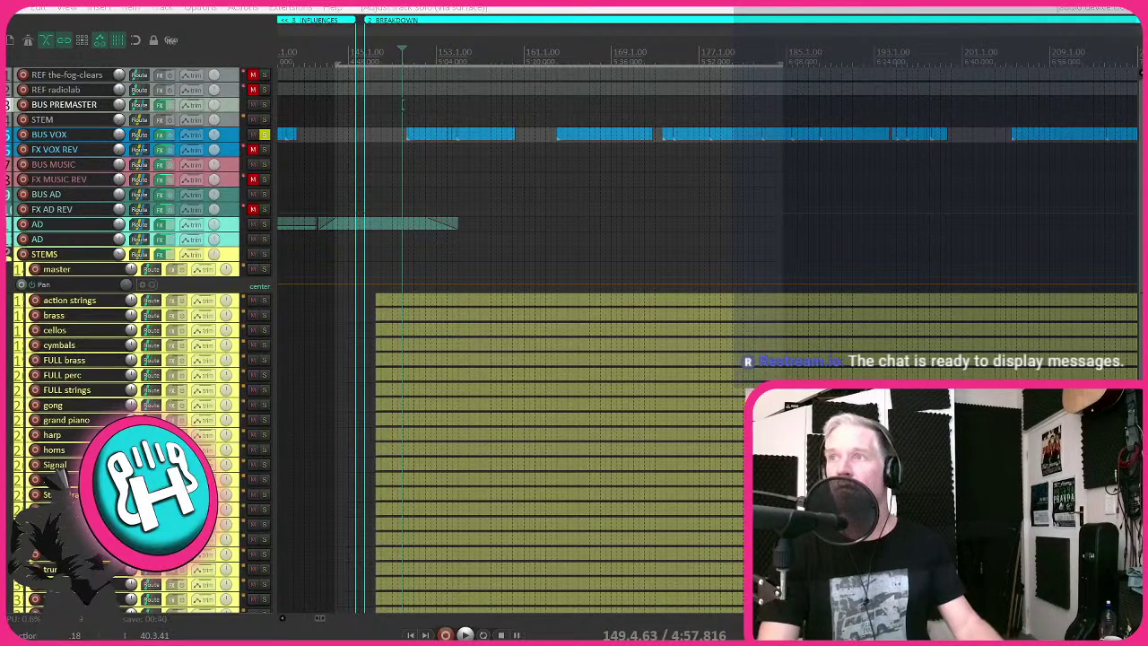
click(632, 212)
scroll(632, 212, left, 10)
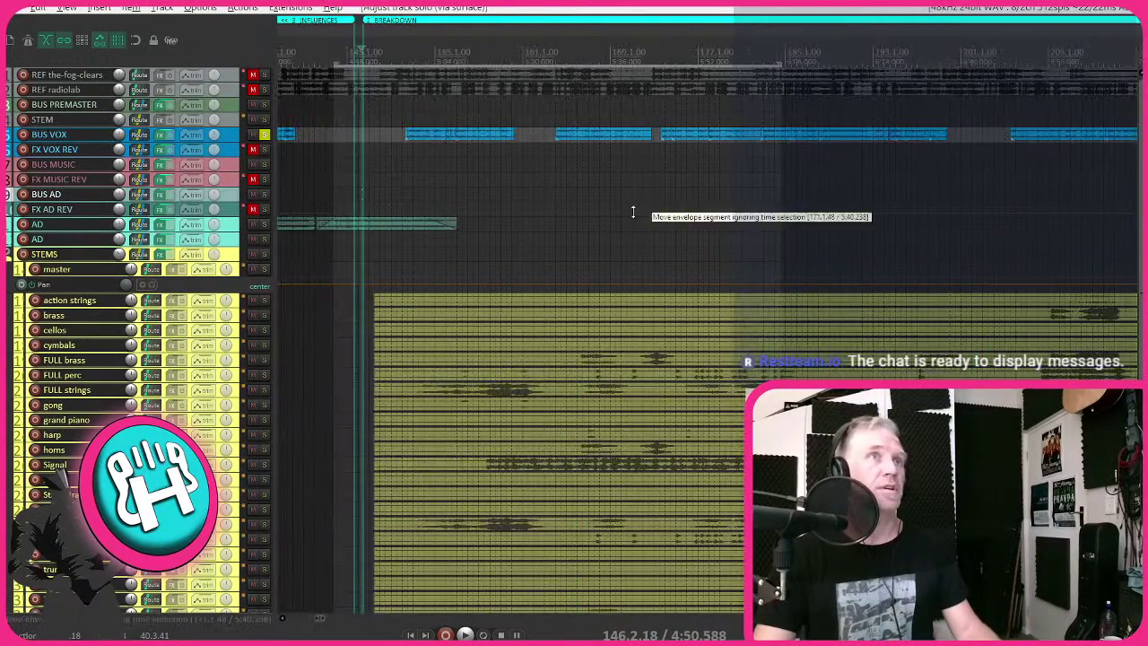
key(minus)
key(minus)
key(minus)
key(alt+Tab)
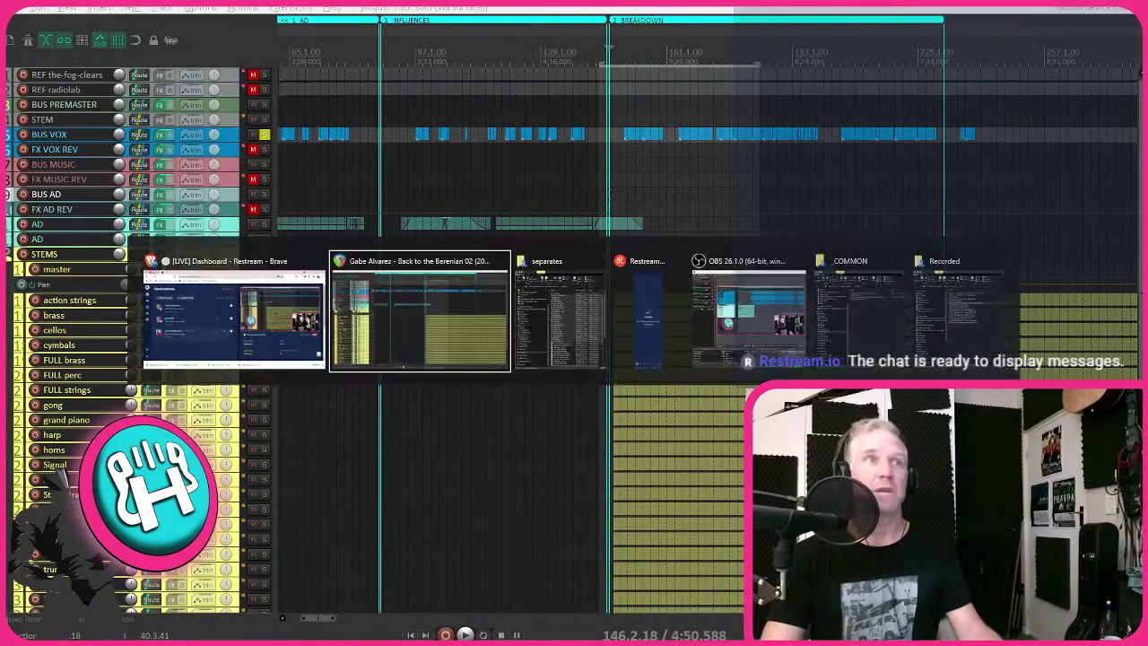